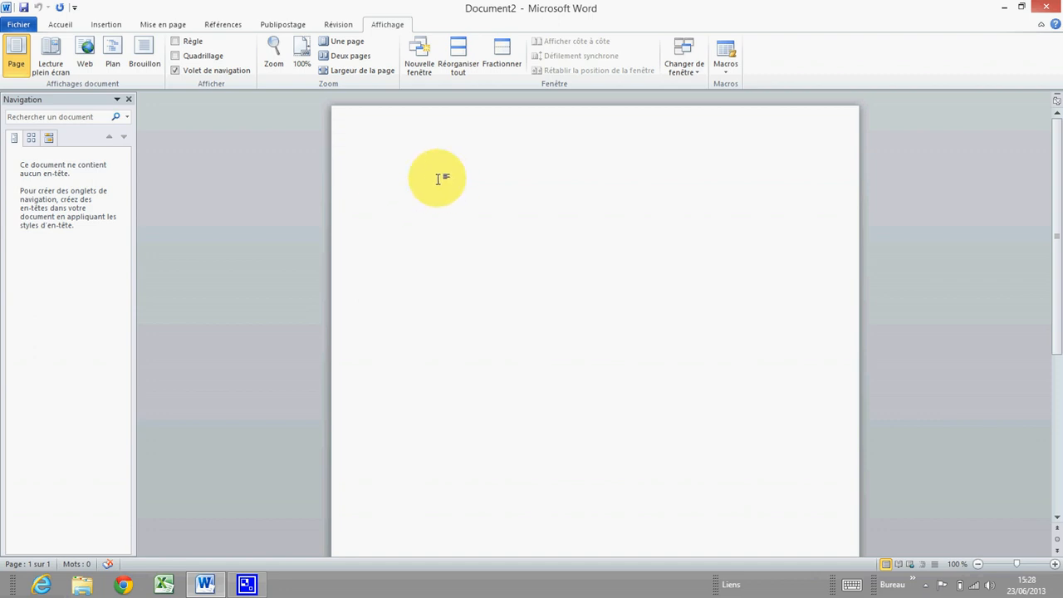
Insert an 8-row by 2-column table from the Insertion tab's Tableau grid
left_click(108, 26)
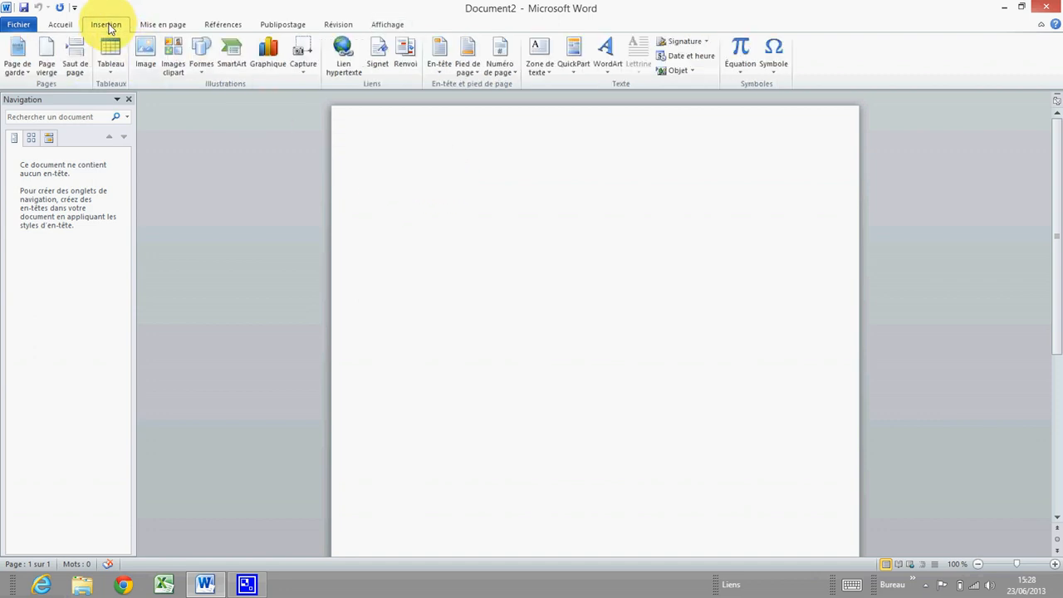
left_click(112, 75)
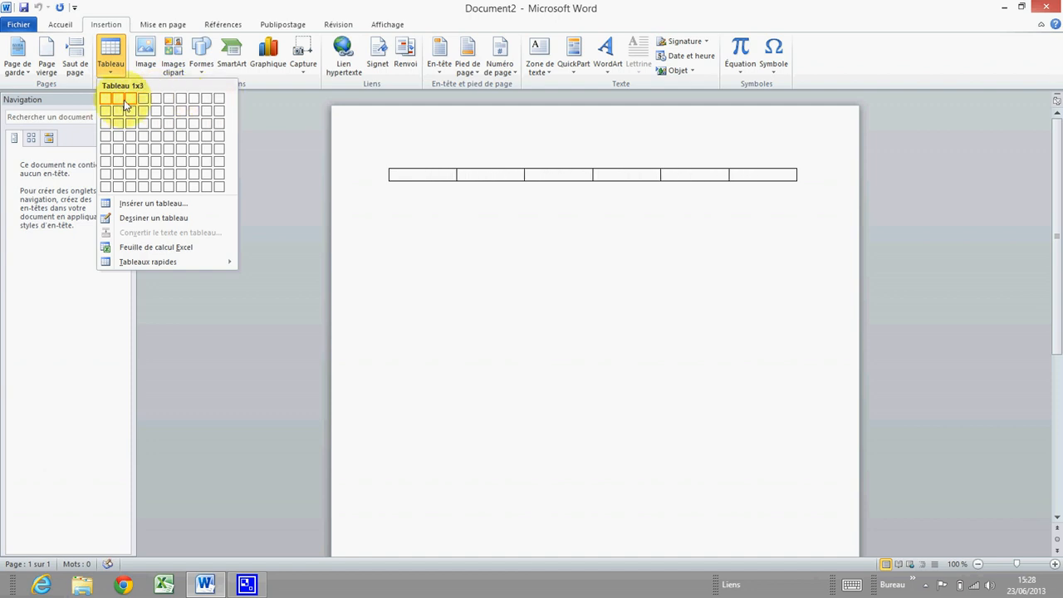
left_click(117, 191)
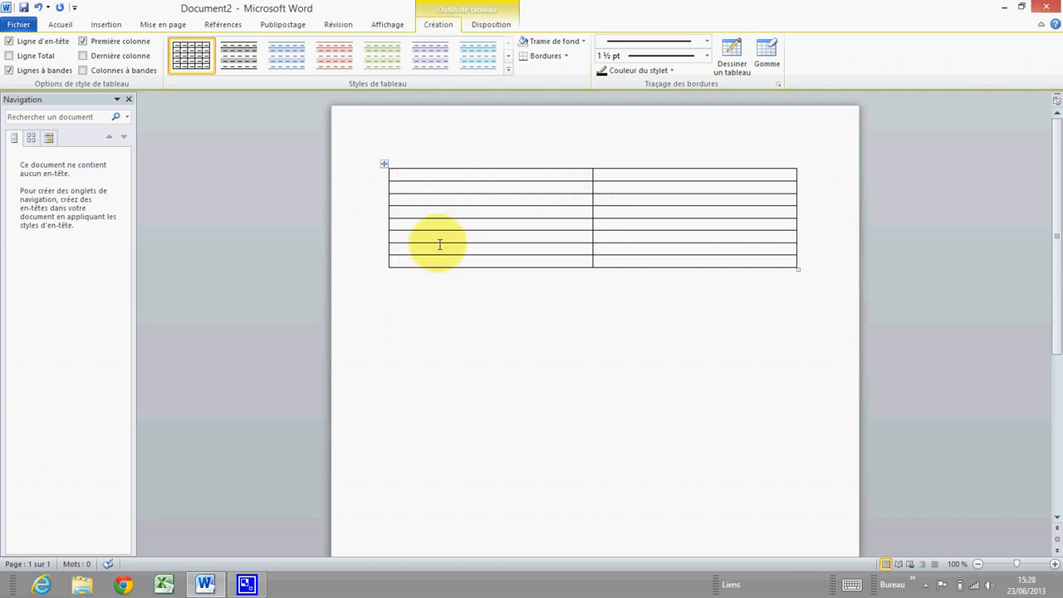
Select table rows 2 to 8 and insert new rows below them
left_click_drag(400, 188, 705, 264)
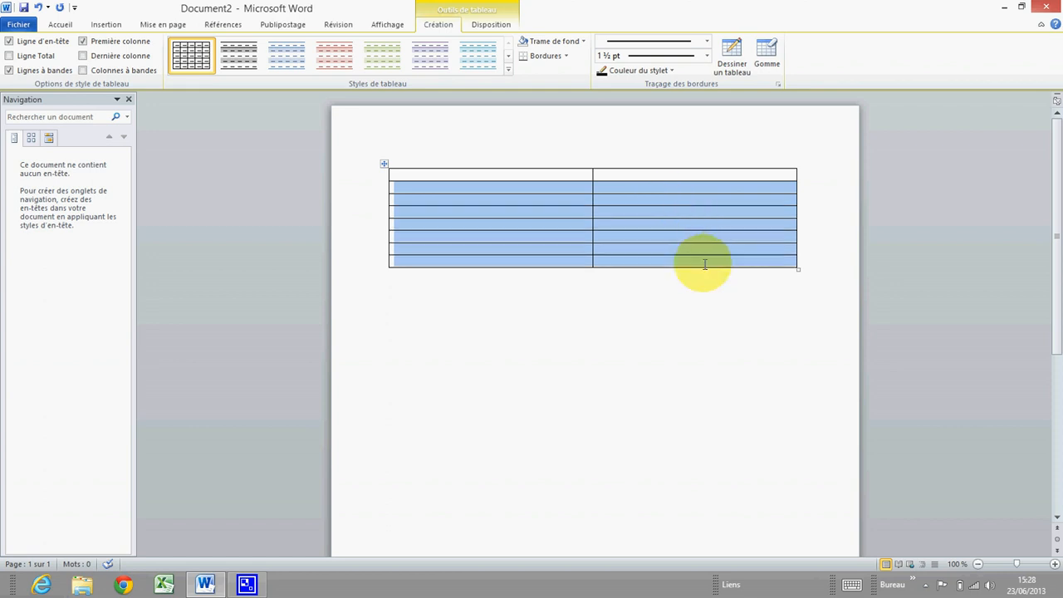
left_click(422, 186)
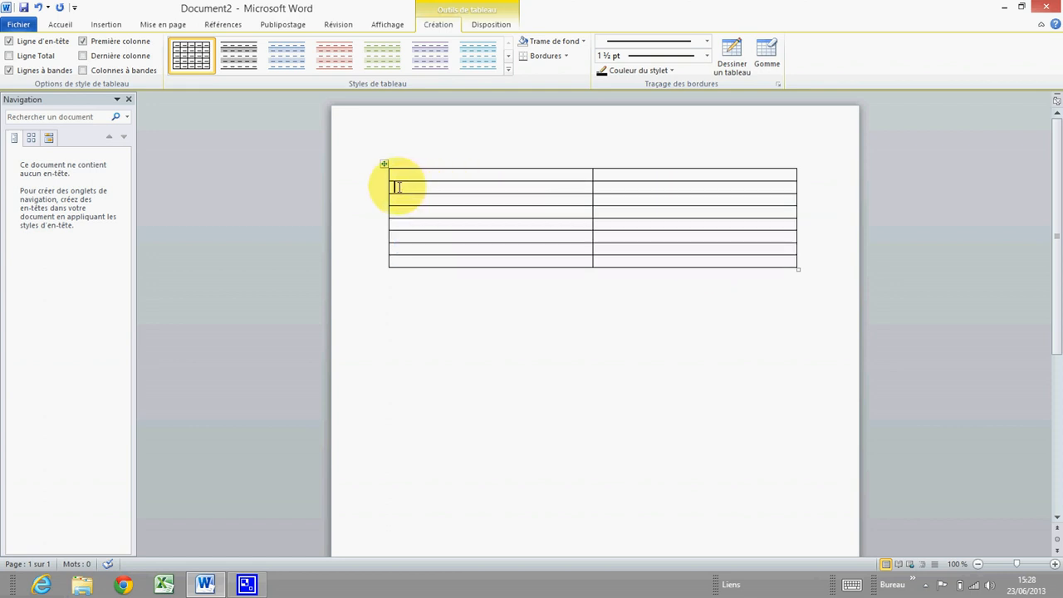
left_click_drag(397, 186, 719, 267)
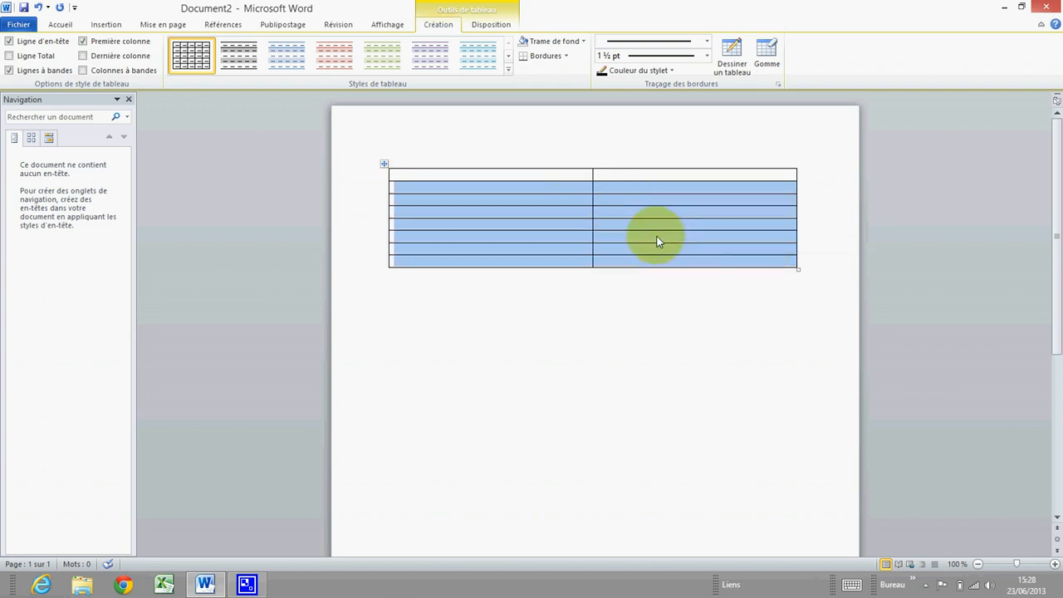
right_click(448, 198)
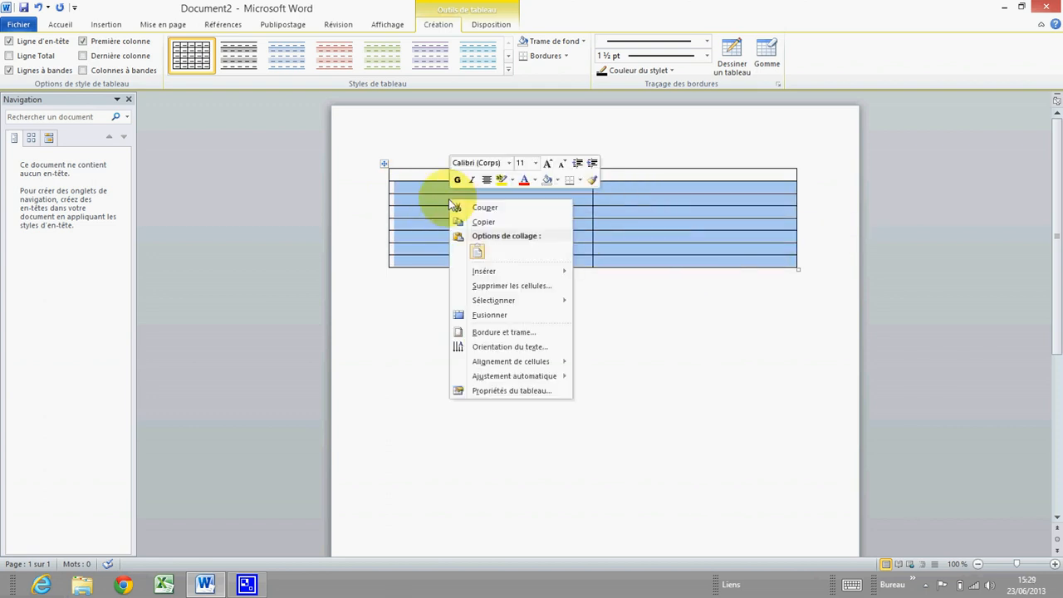
left_click(491, 222)
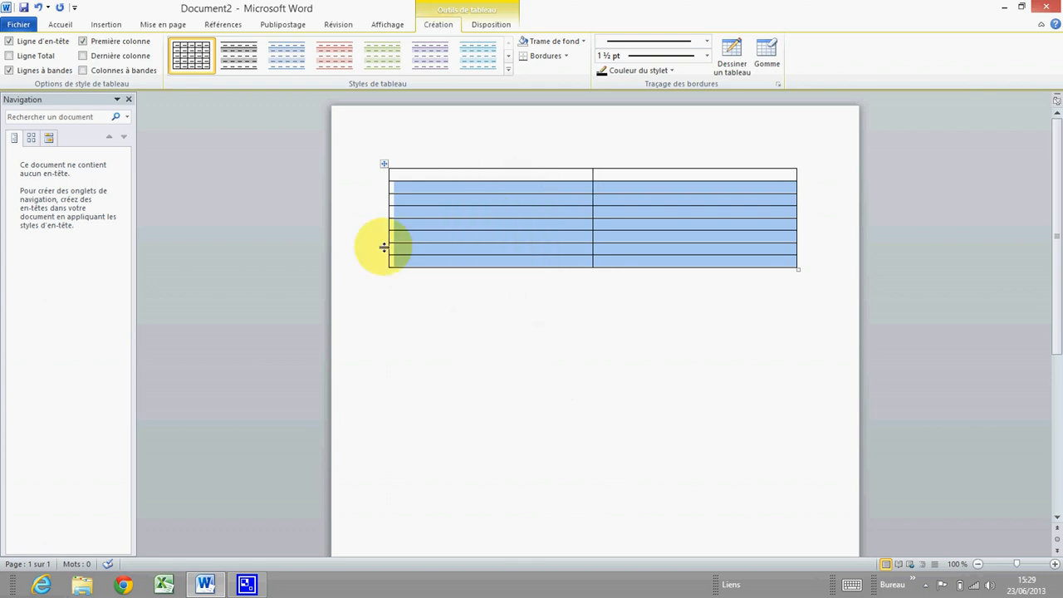
right_click(449, 266)
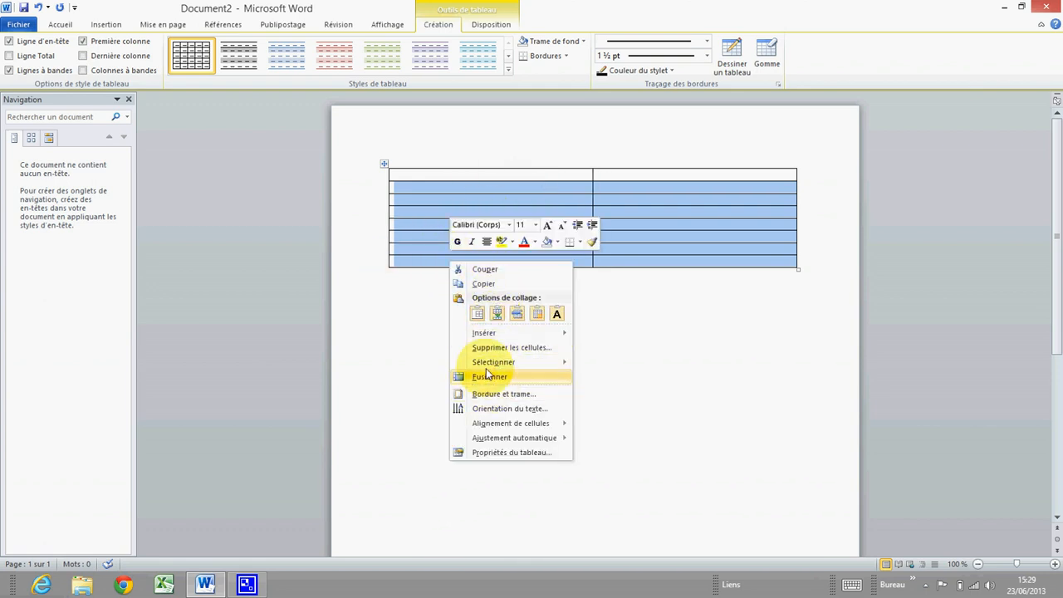
mouse_move(509, 337)
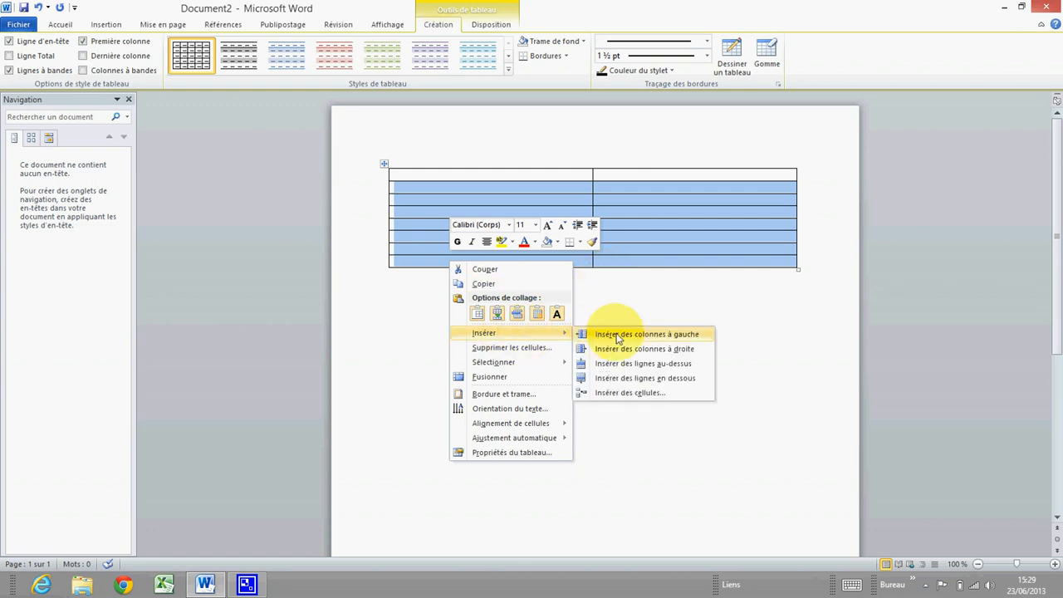
left_click(671, 384)
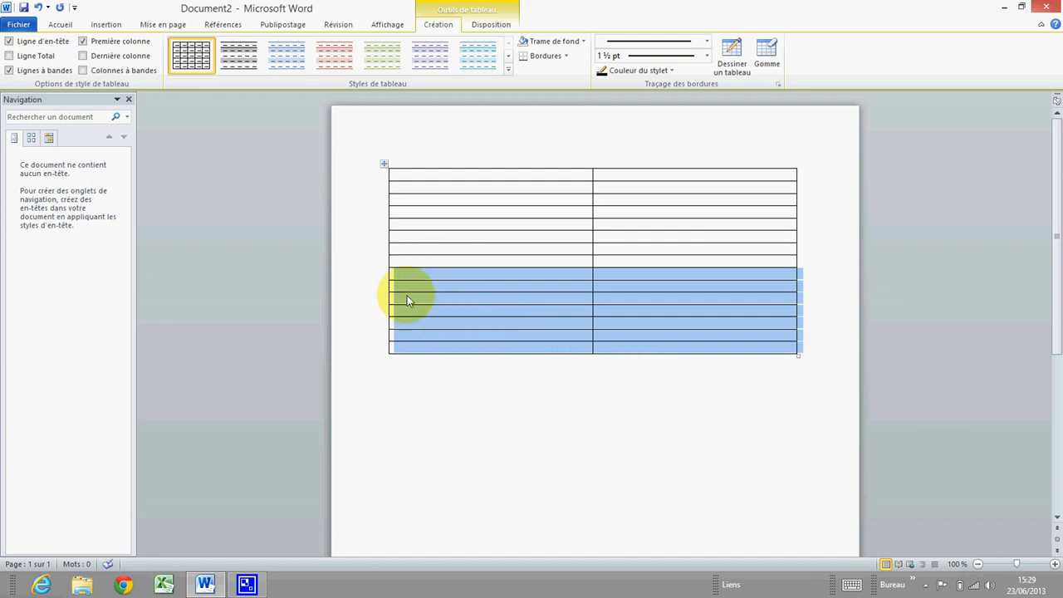
Insert two more batches of rows below increasingly larger row selections
right_click(478, 348)
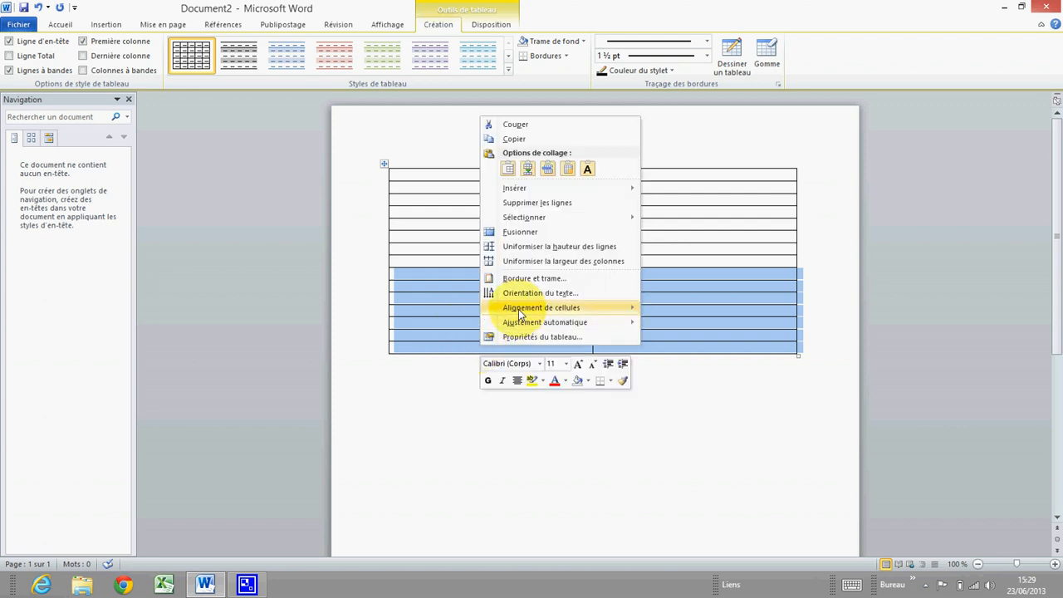
mouse_move(538, 191)
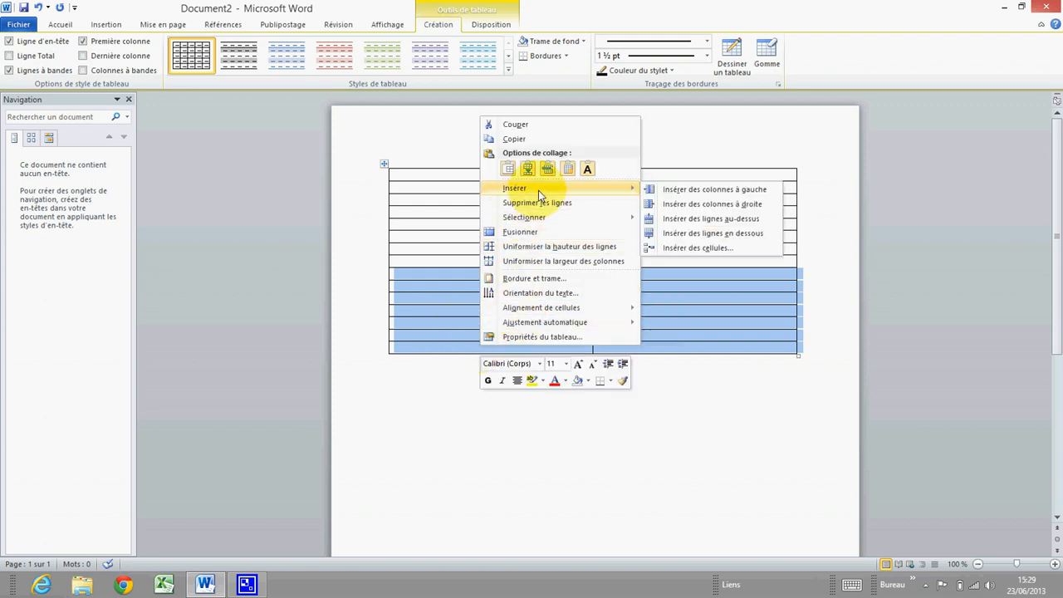
left_click(734, 234)
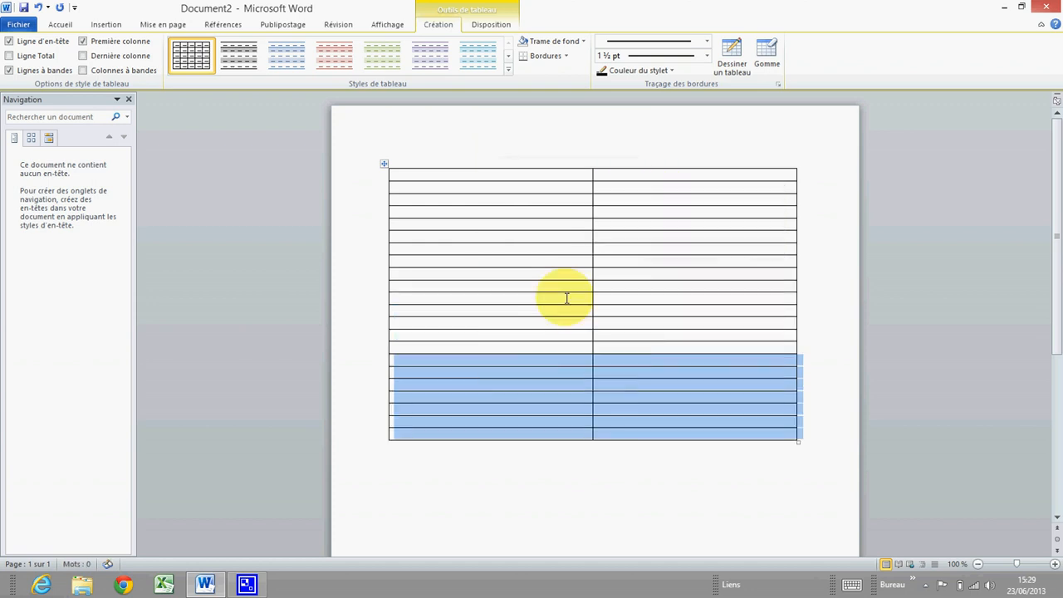
scroll(455, 340, "down", 2)
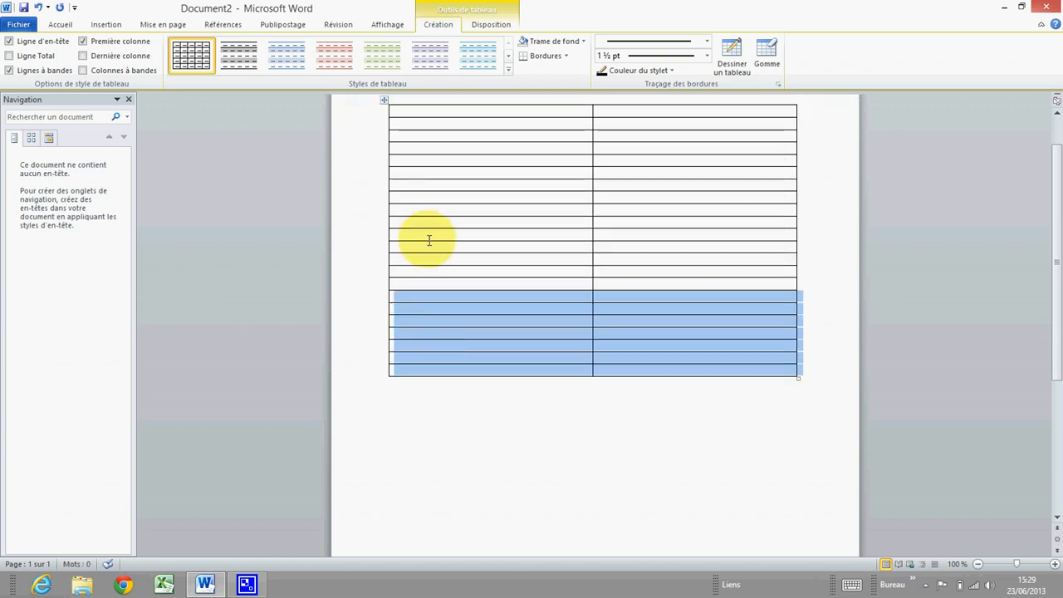
left_click_drag(406, 199, 719, 370)
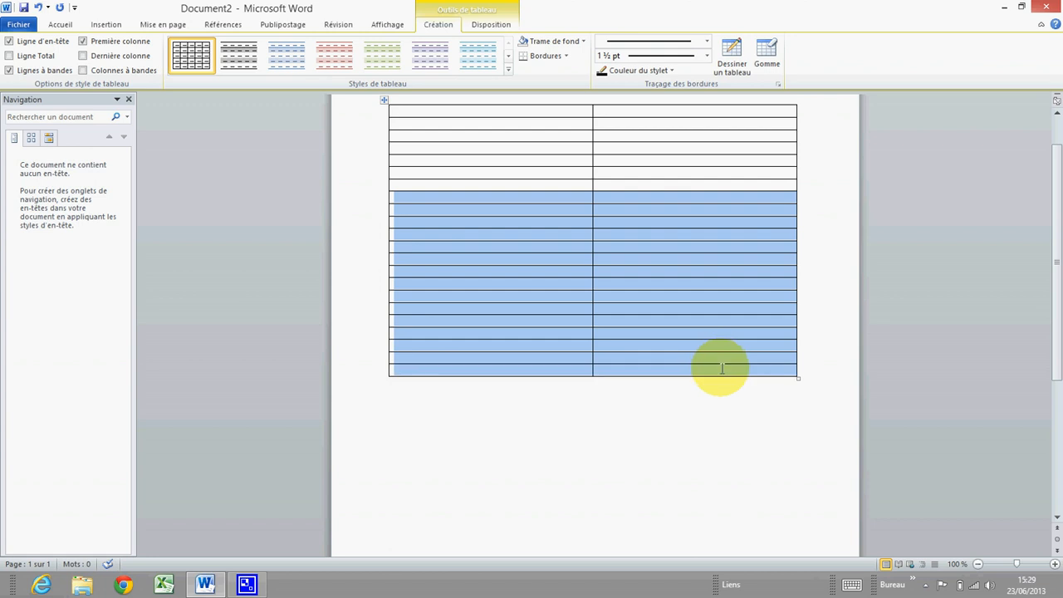
right_click(491, 373)
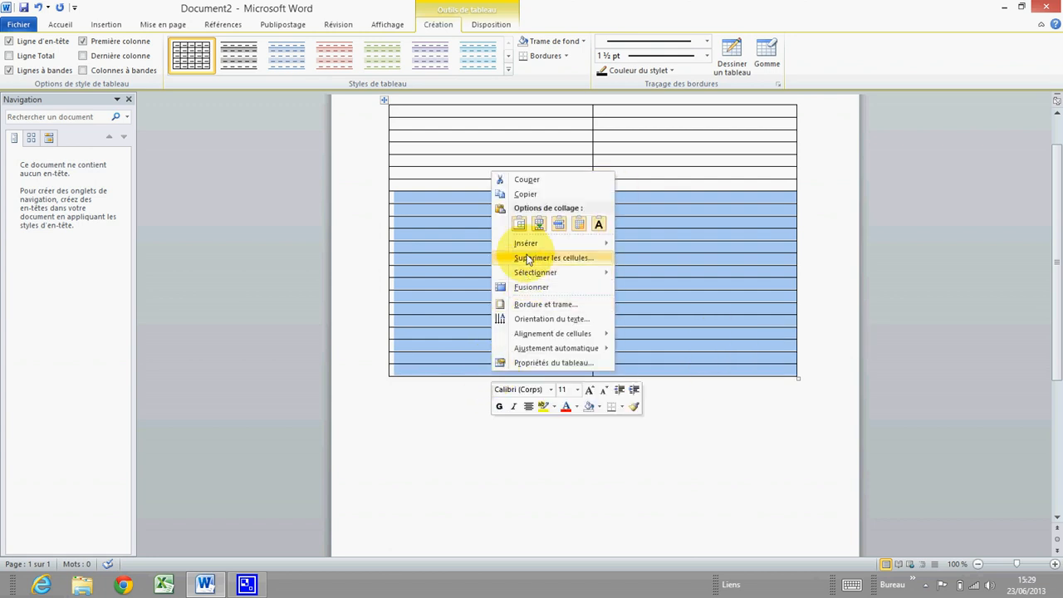
mouse_move(526, 244)
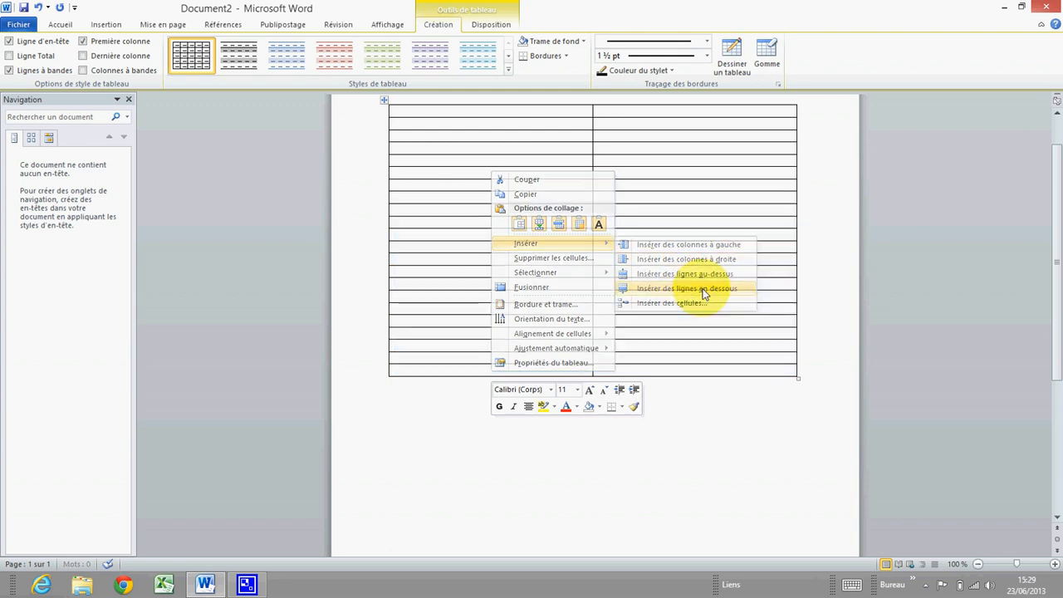
left_click(703, 288)
Add rows below the last rows so the table continues onto page 2
scroll(540, 339, "down", 5)
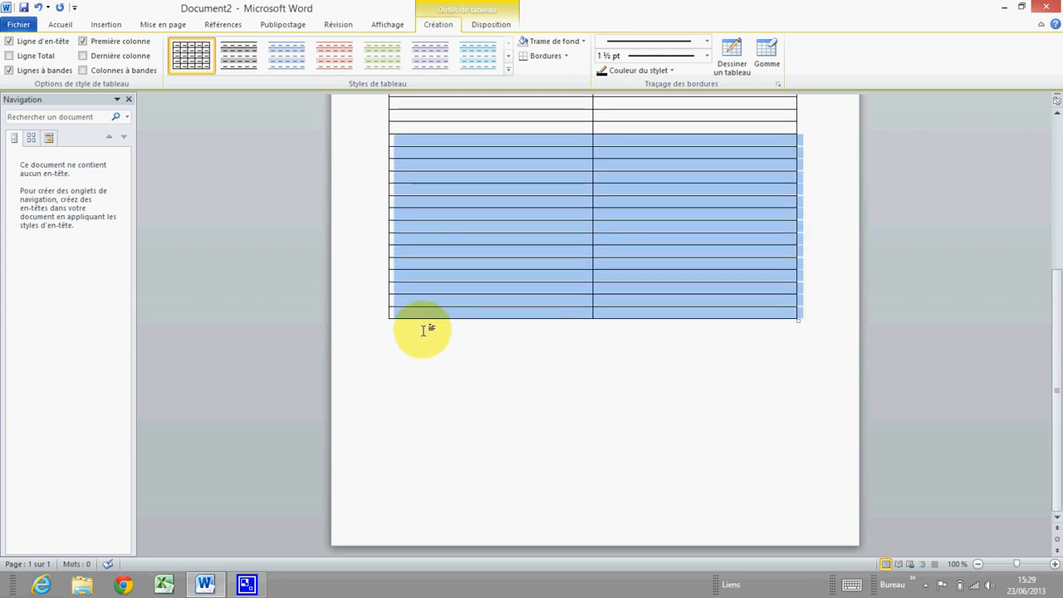
right_click(455, 317)
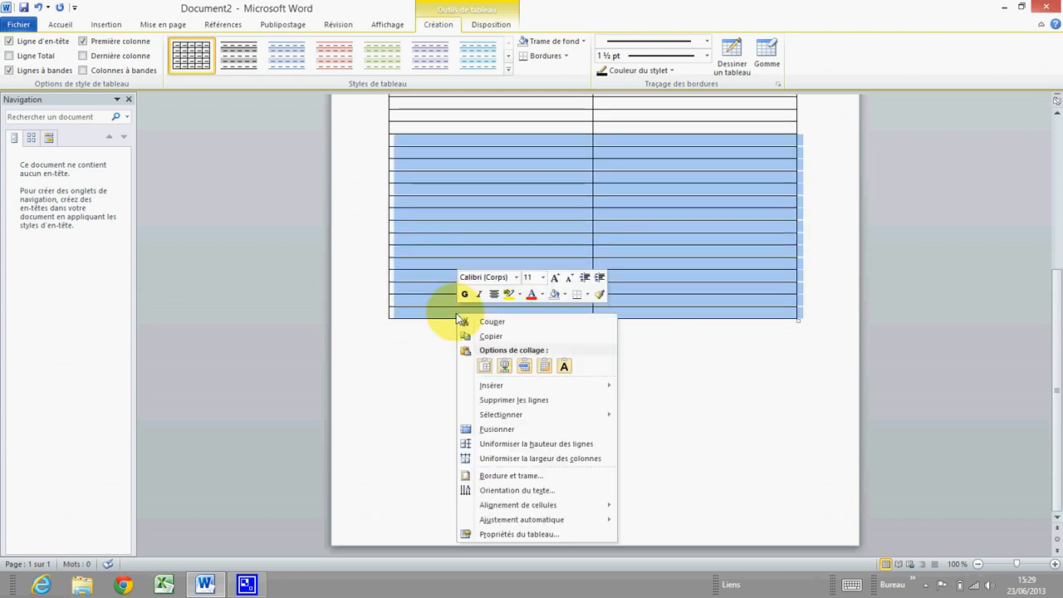
mouse_move(511, 392)
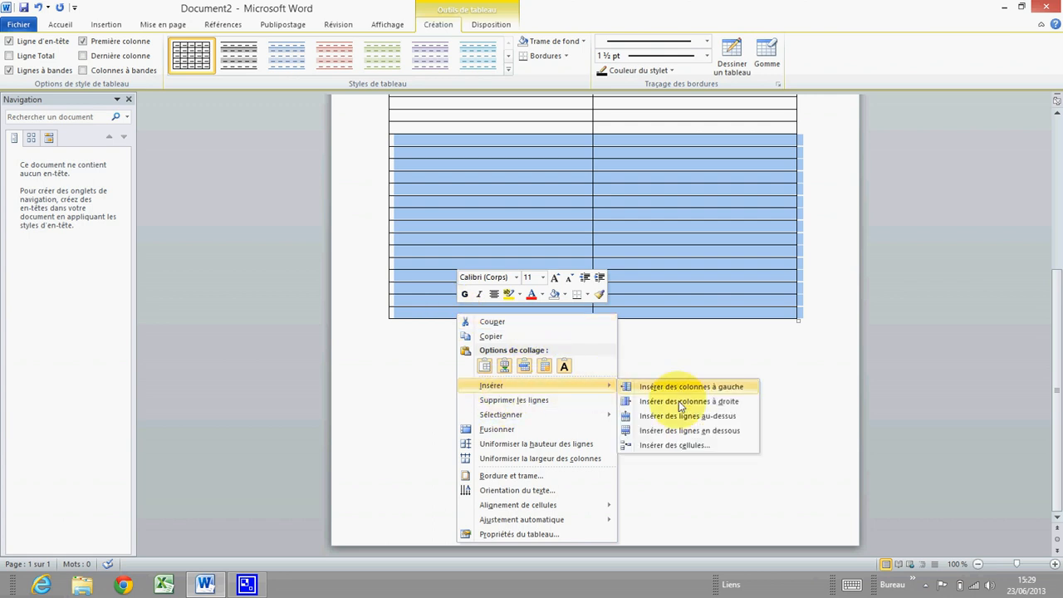
left_click(718, 431)
scroll(664, 411, "down", 3)
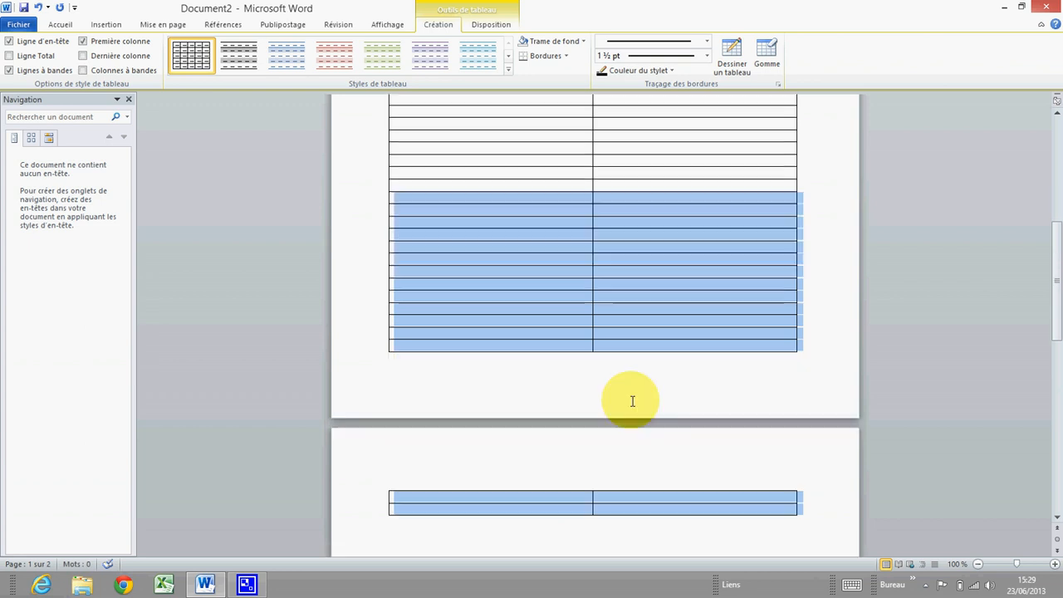
scroll(629, 382, "down", 3)
scroll(603, 334, "up", 15)
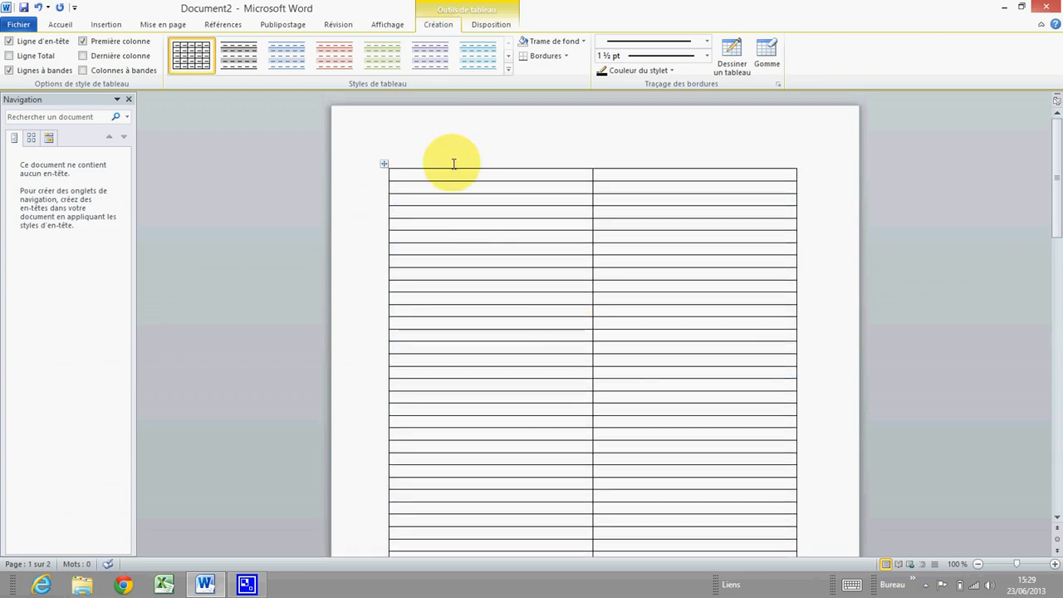
left_click(403, 175)
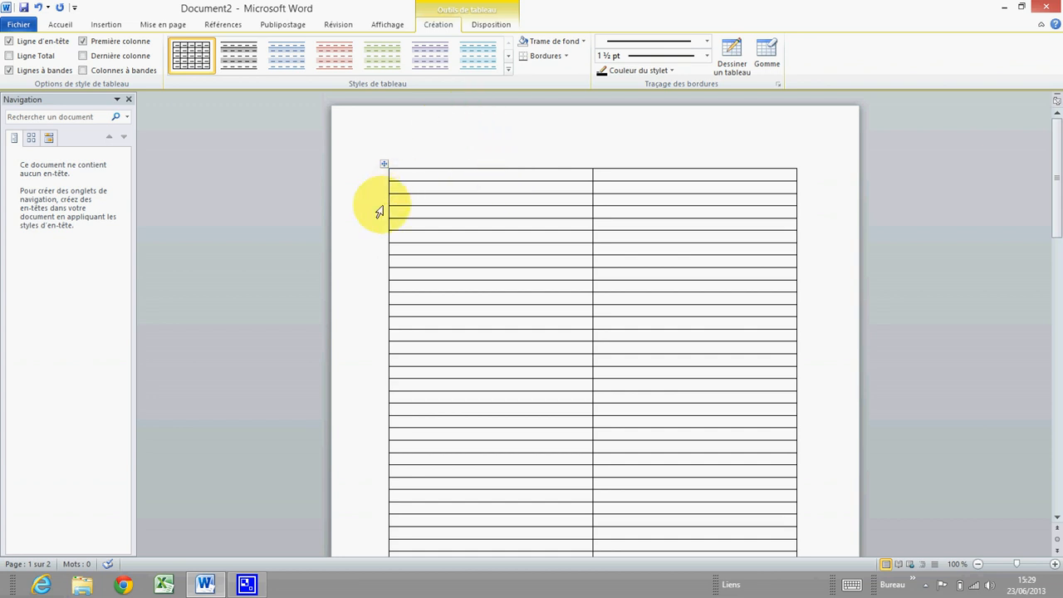
Switch the font to Times New Roman size 12 and put the cursor in the first cell
left_click(62, 25)
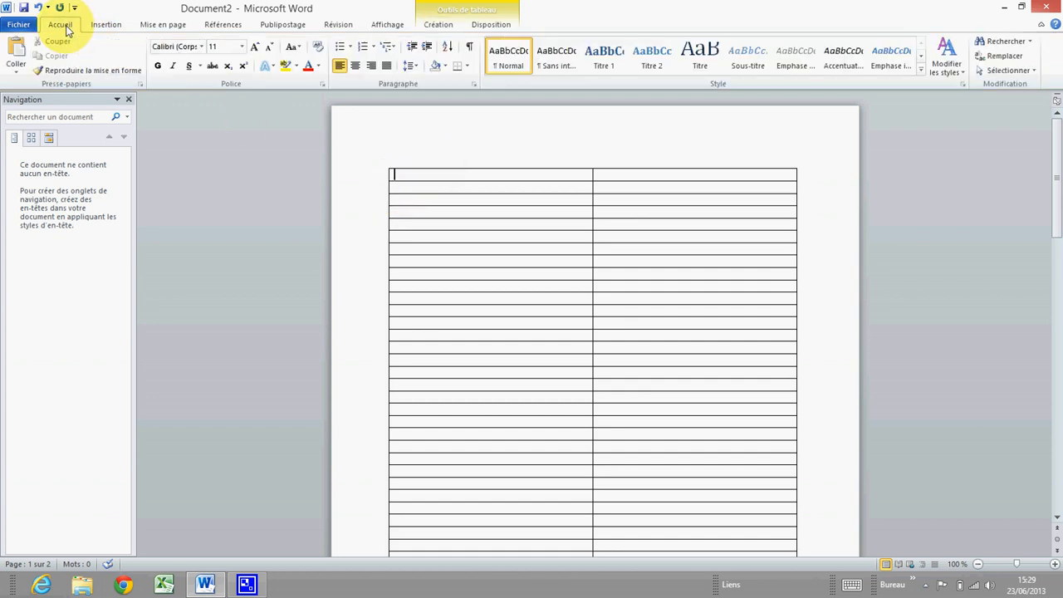
left_click(201, 46)
left_click(190, 123)
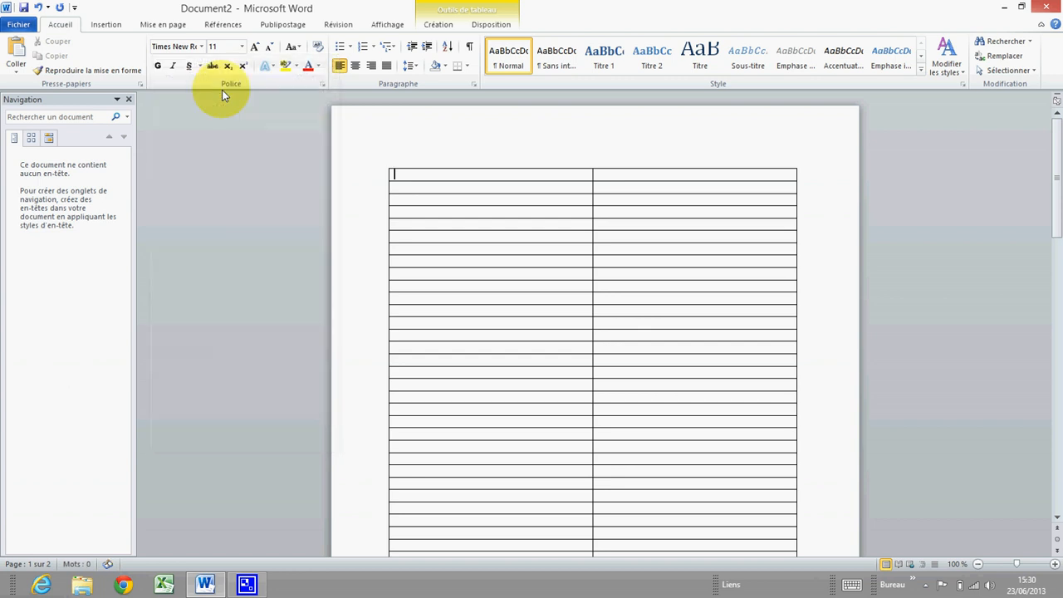
left_click(242, 46)
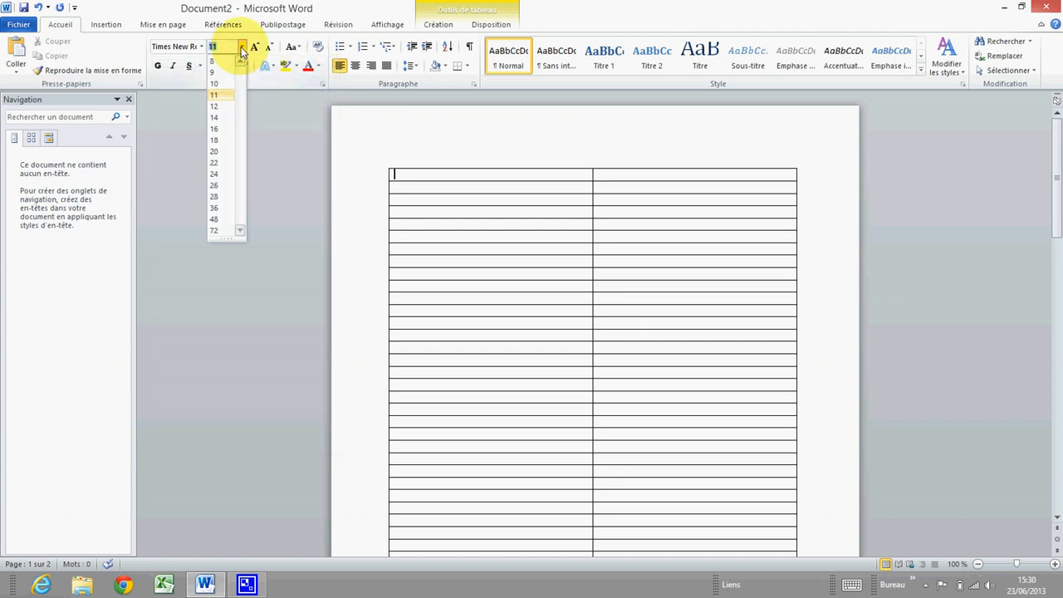
left_click(217, 108)
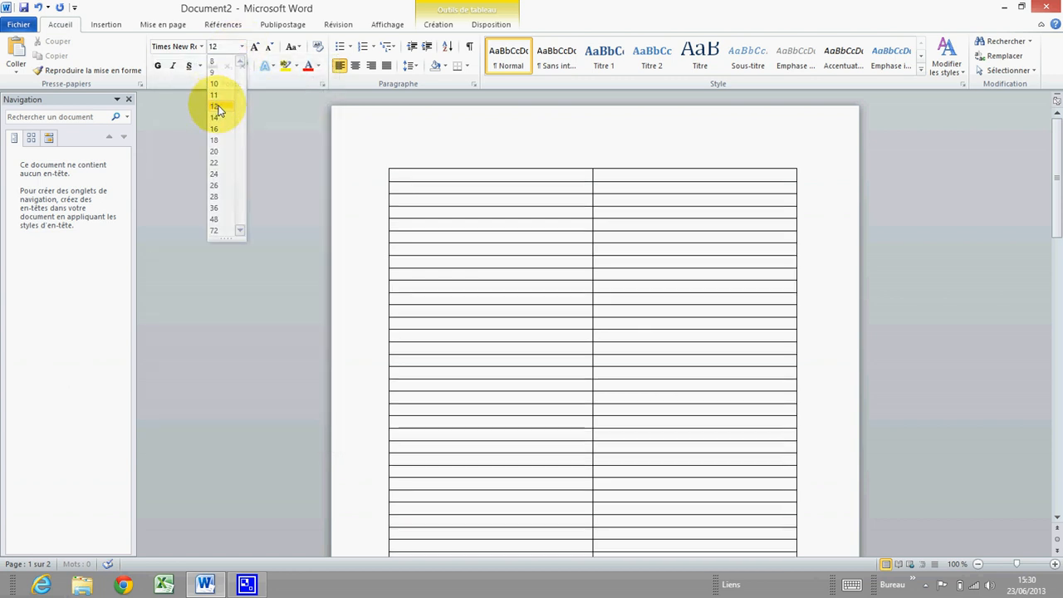
left_click(414, 176)
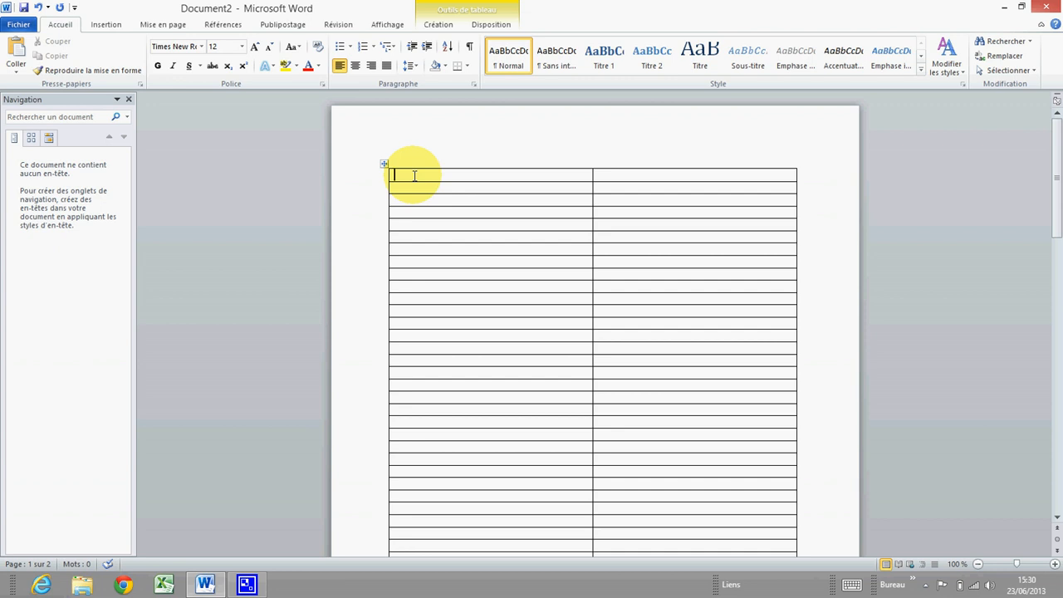
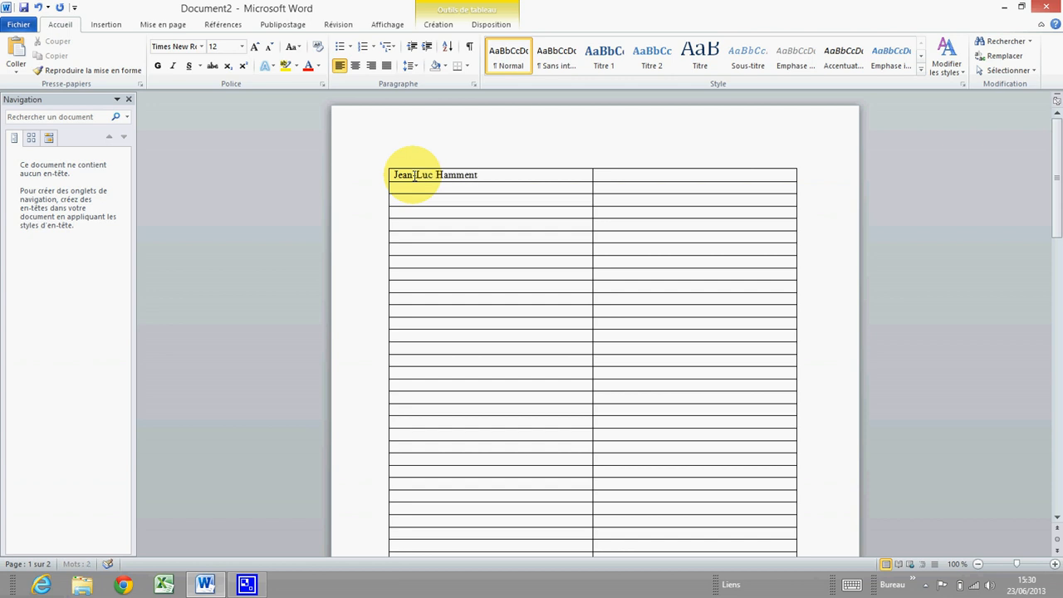
Type the person's name, birth date, 'Nationalité : Française' and street address on separate lines
key("Return")
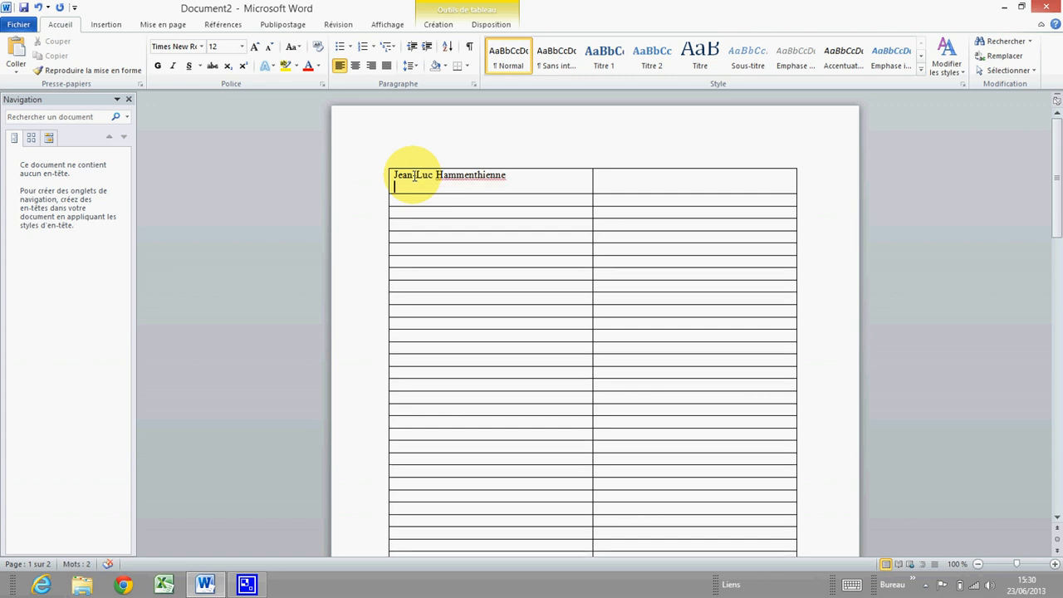
type("Né le 3 Janvi")
key("Return")
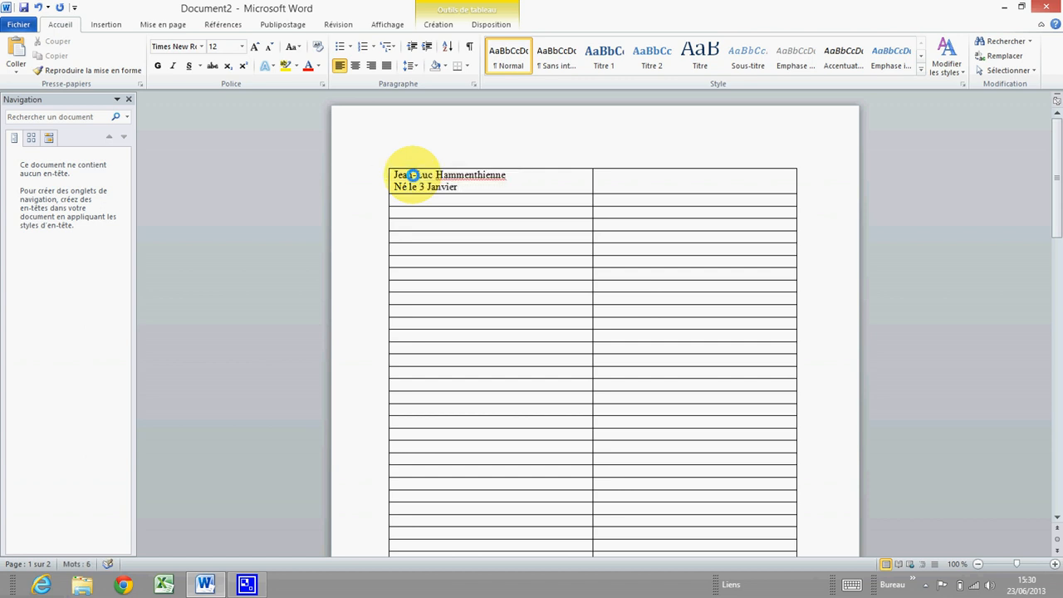
type("1968")
key("Return")
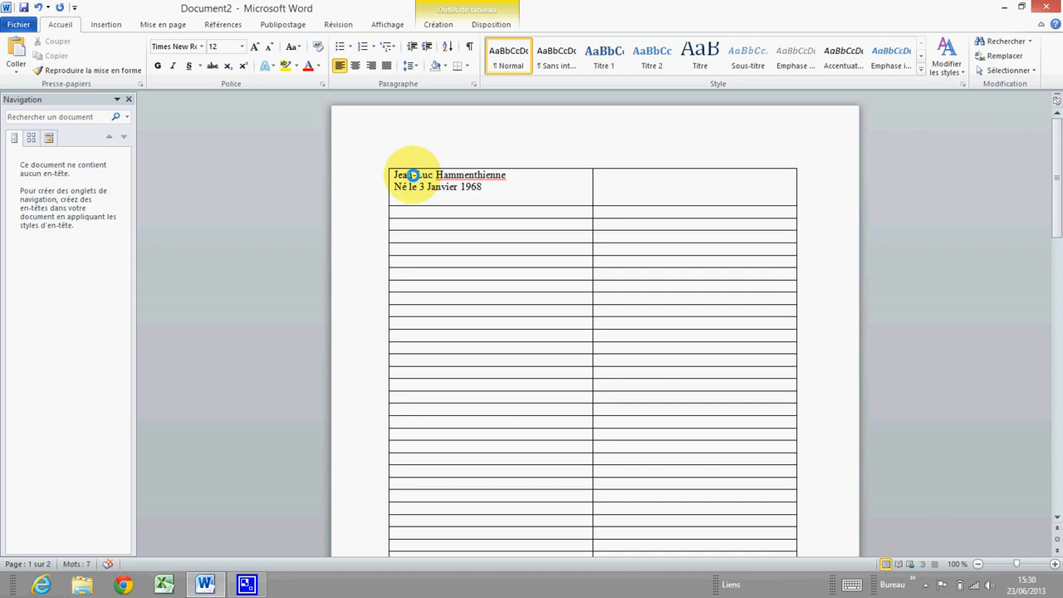
type("Nationalité : Fran")
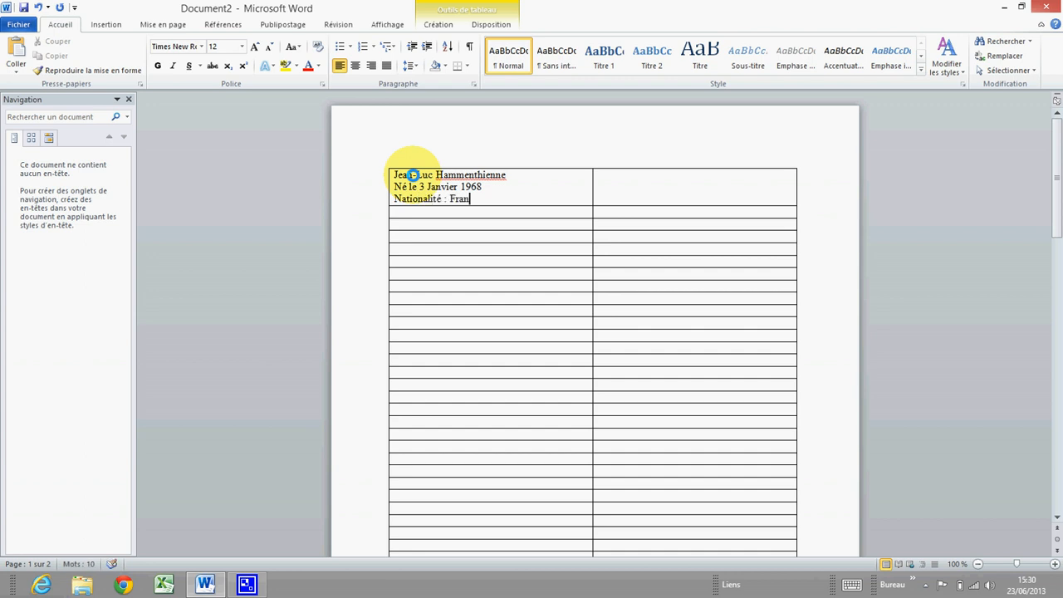
type("çaise")
key("Return")
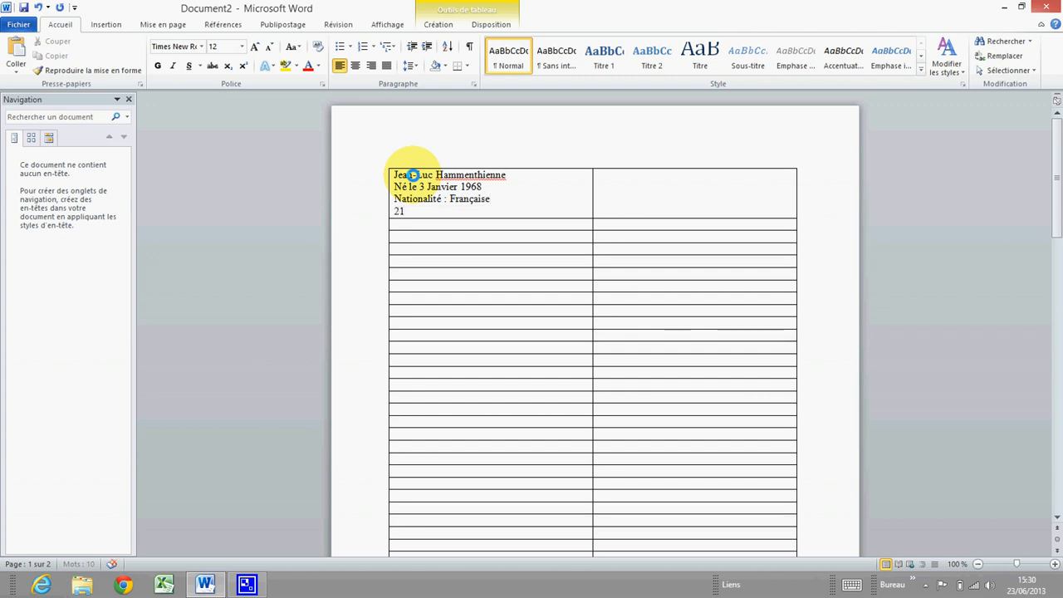
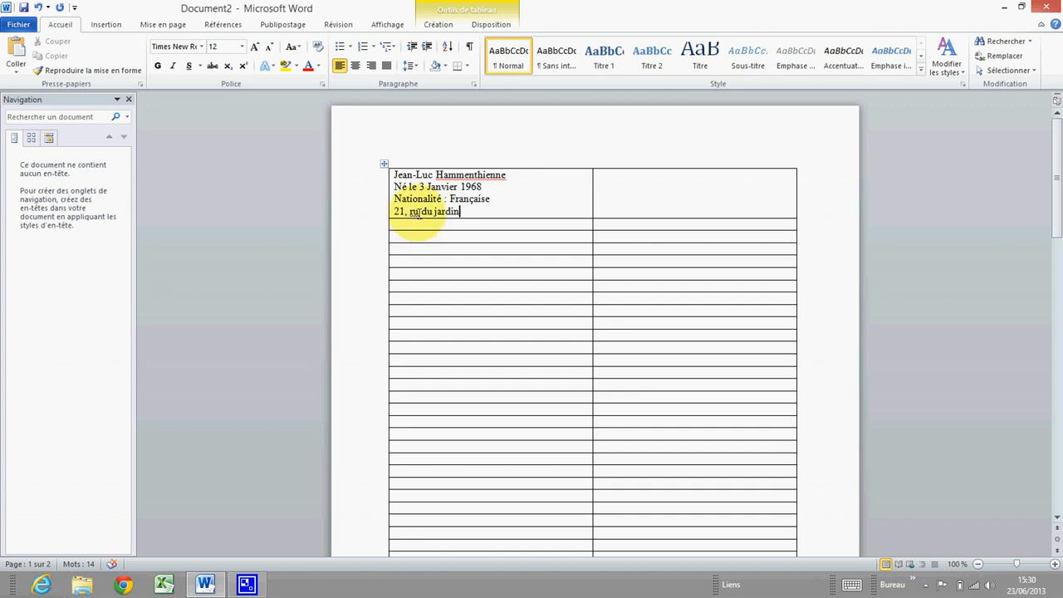
Correct the street name by adding the missing 'e' to 'ru'
left_click(422, 213)
type("e")
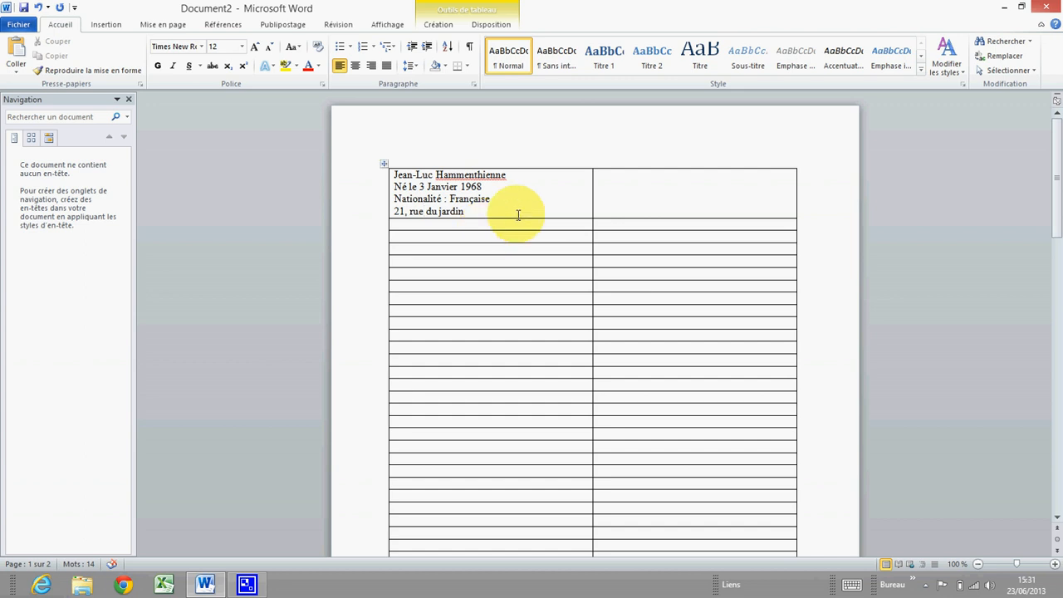
left_click(500, 211)
Add the postcode and city, 'Tél :' and 'Email :' lines, fixing a typo in the e-mail
key("Return")
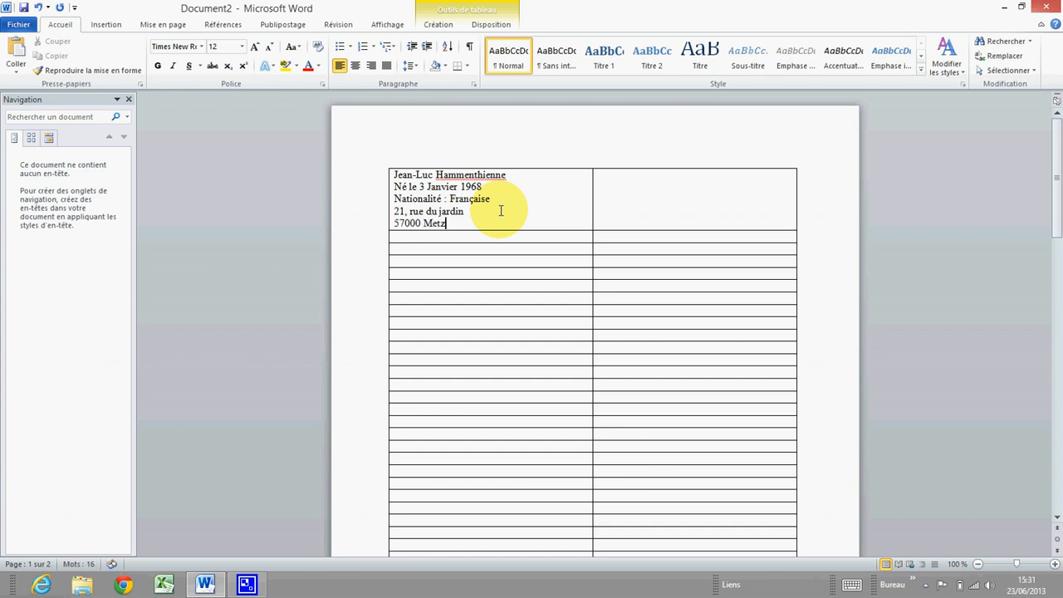
key("Return")
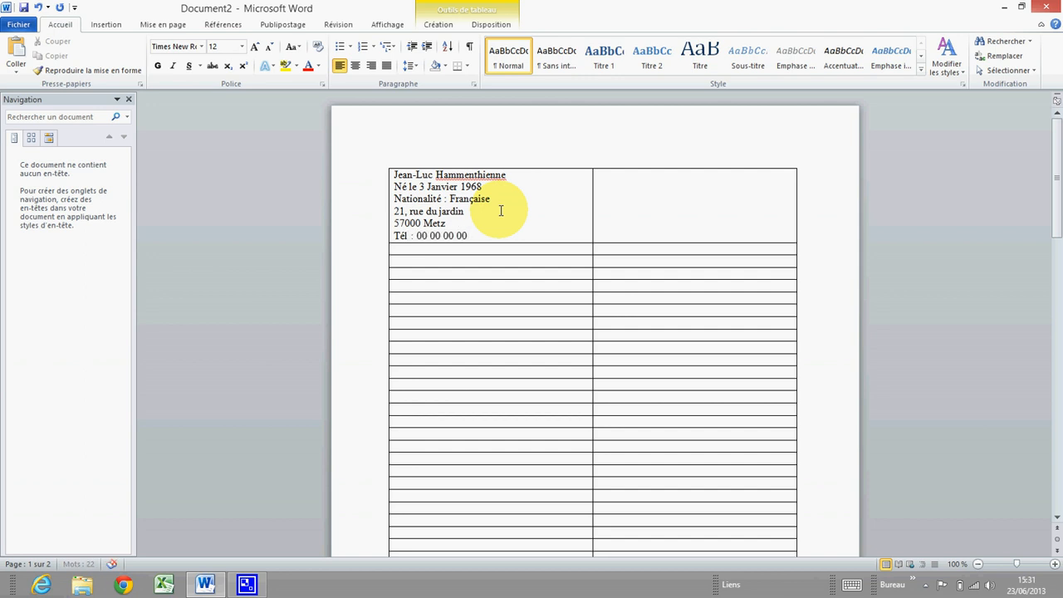
key("Return")
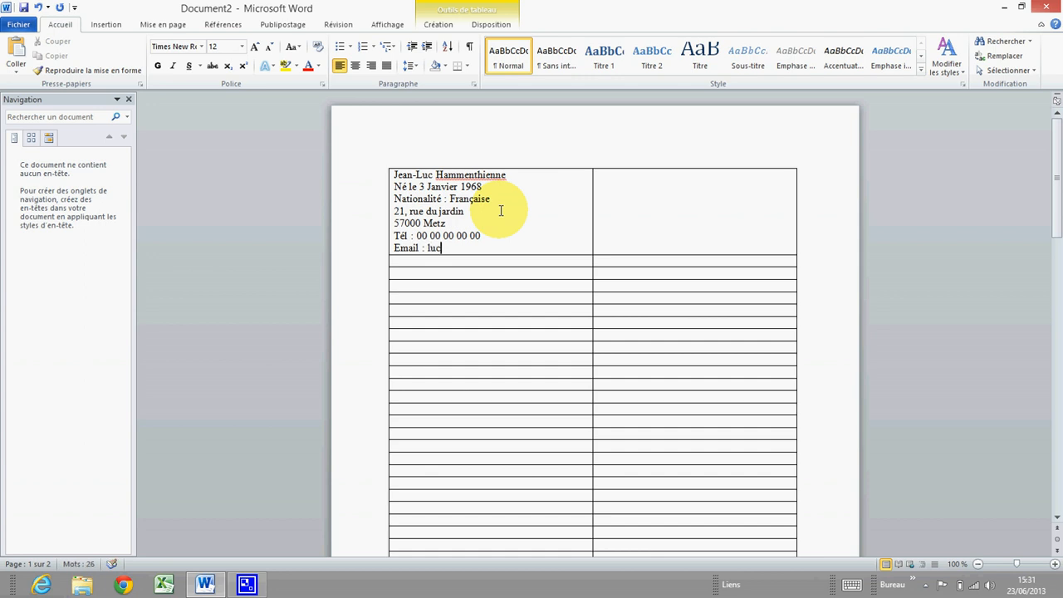
type("@")
key("BackSpace")
key("Down")
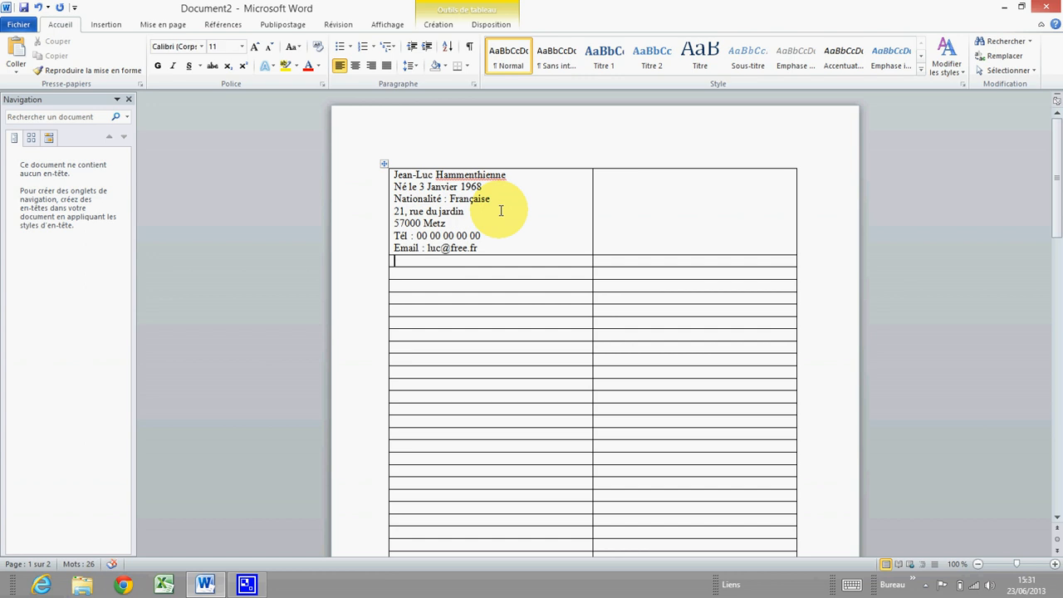
left_click(428, 248)
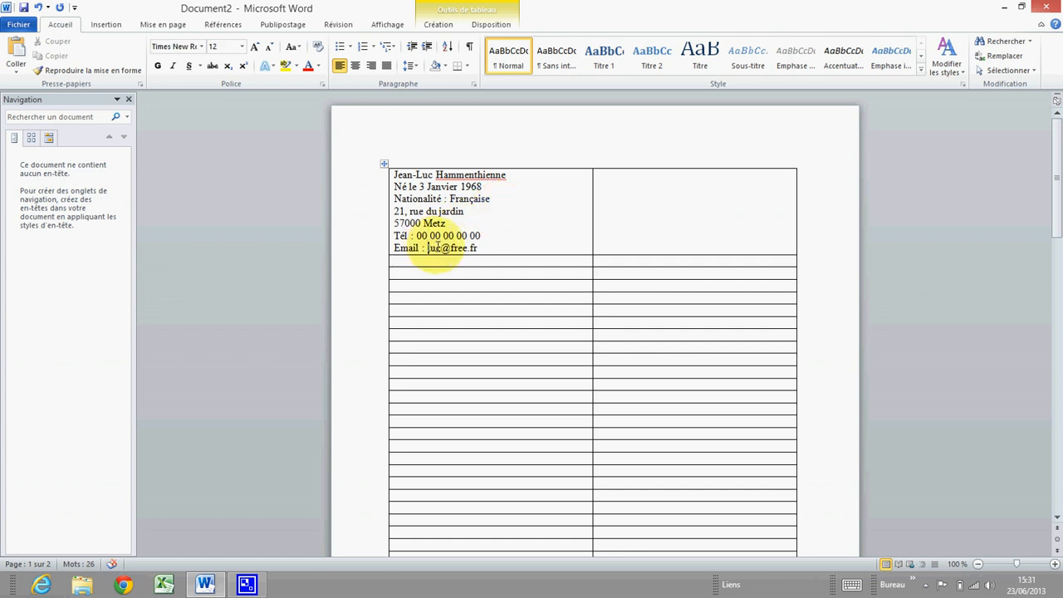
type("J")
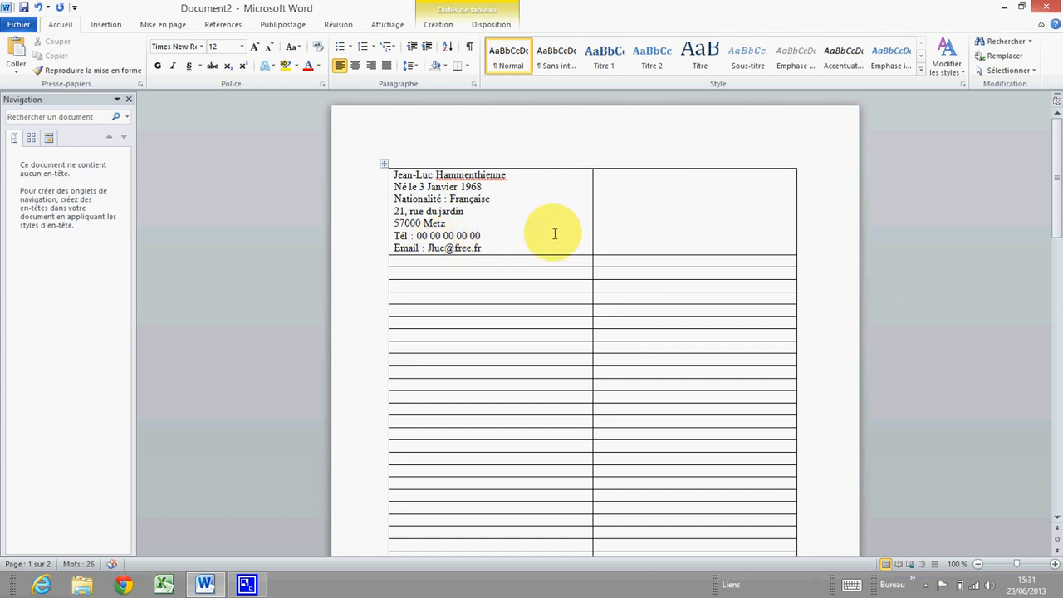
left_click(647, 225)
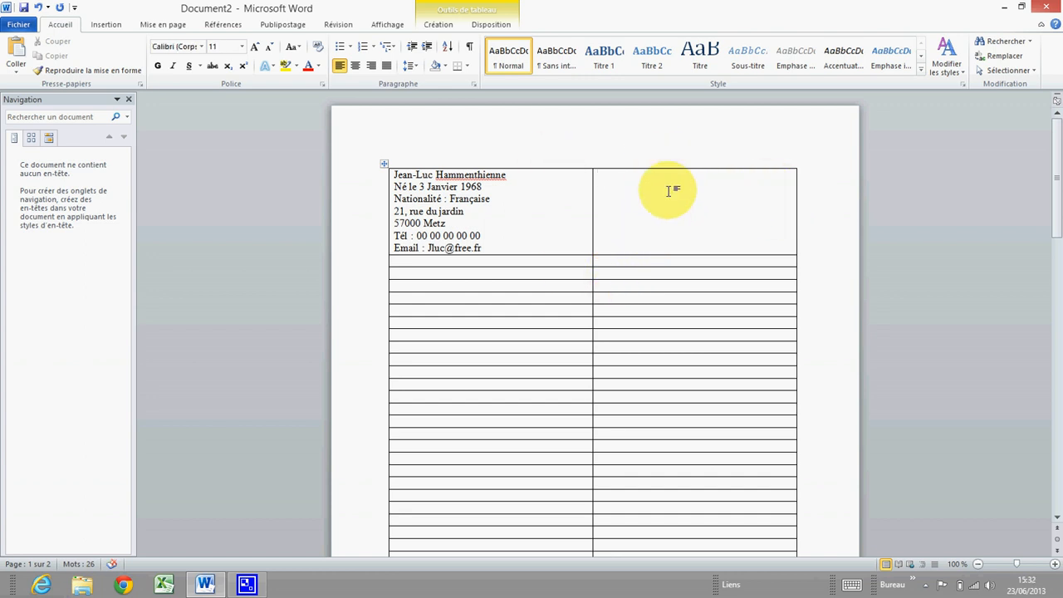
Insert the portrait photo from Data (D:) > formation WORD into the right cell
left_click(106, 26)
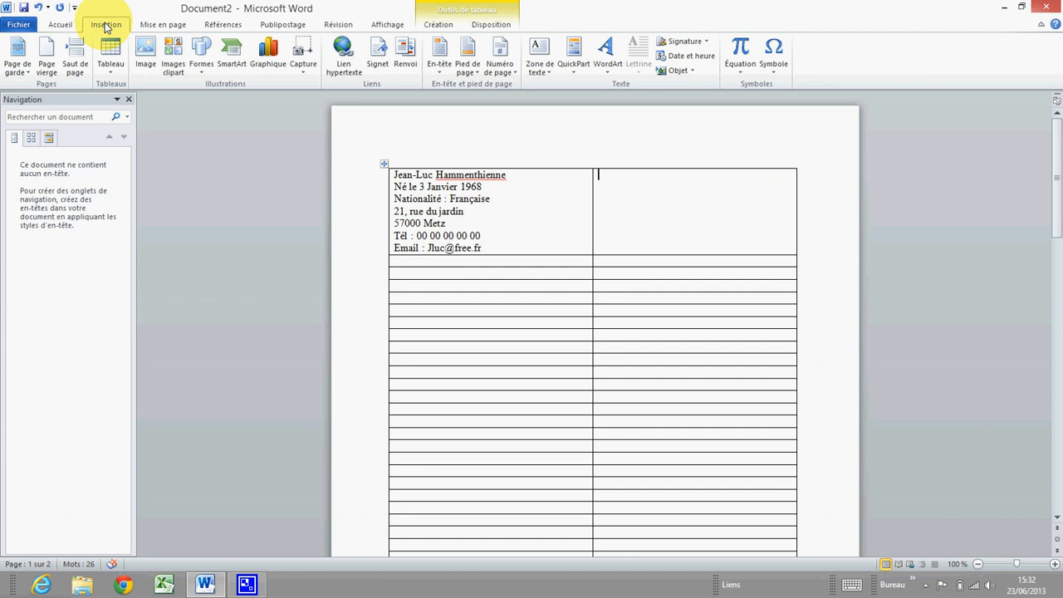
left_click(149, 64)
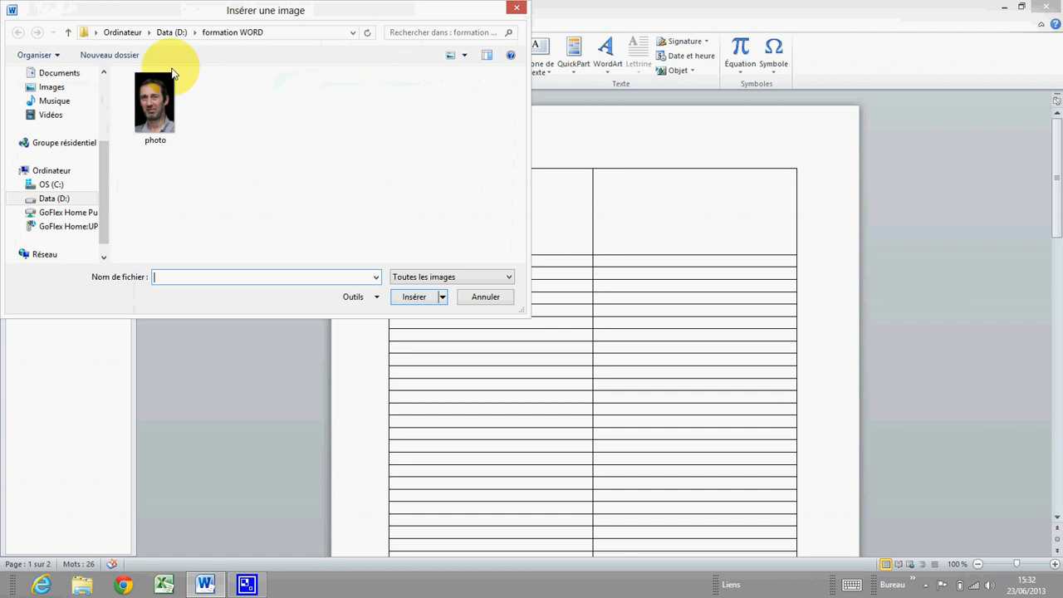
left_click(90, 198)
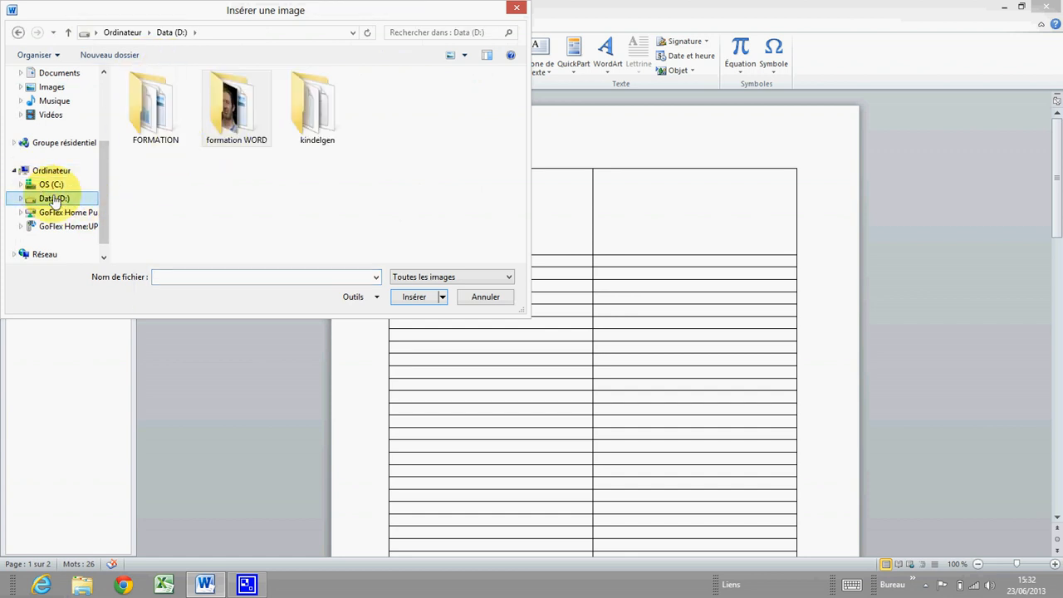
double_click(231, 108)
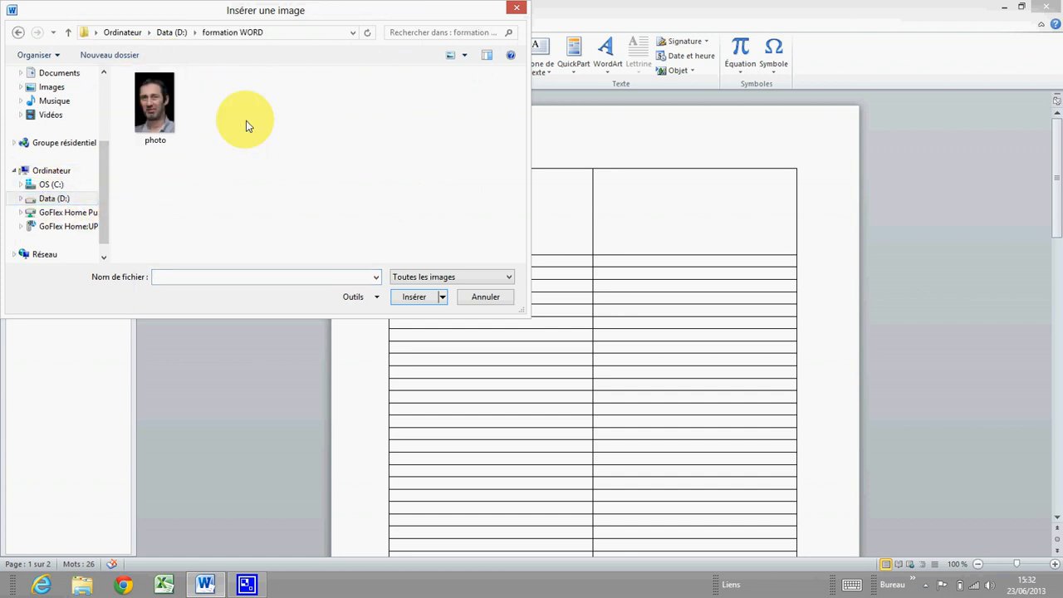
left_click(157, 105)
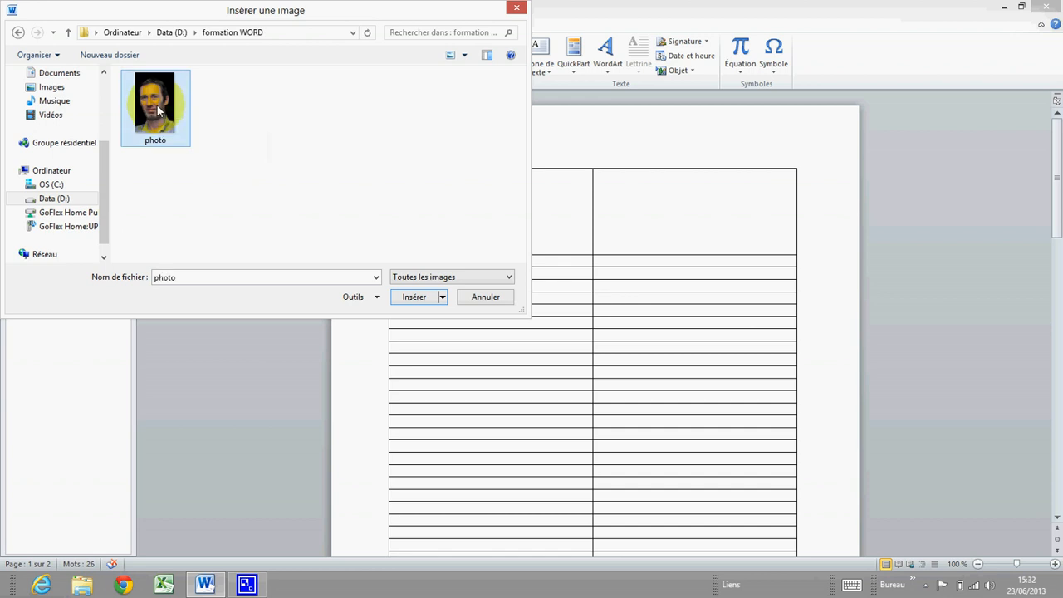
left_click(415, 297)
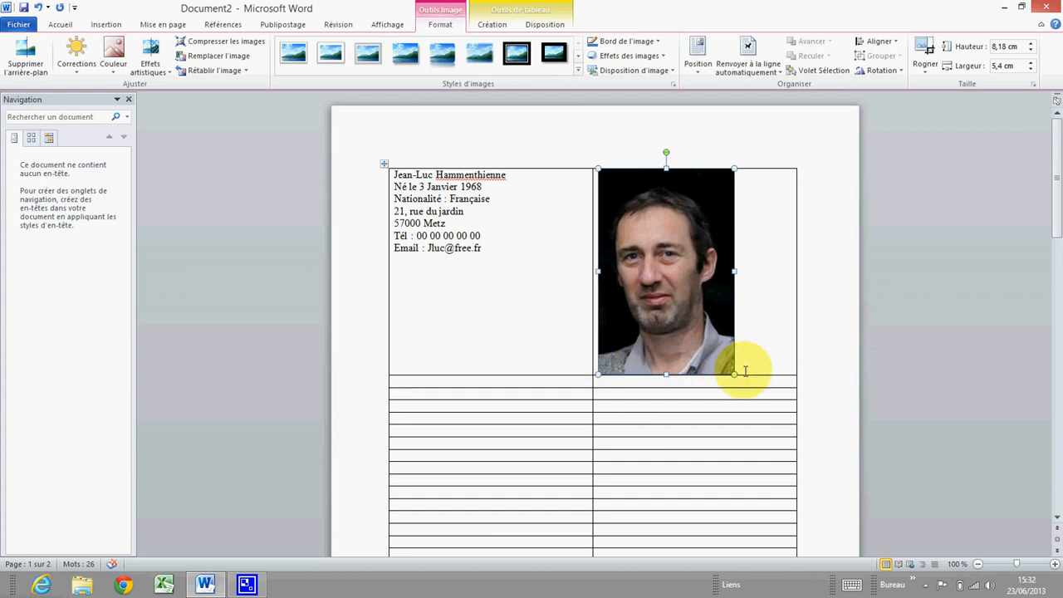
Shrink the photo with its corner handles to about 4,29 × 2,83 cm
left_click(581, 291)
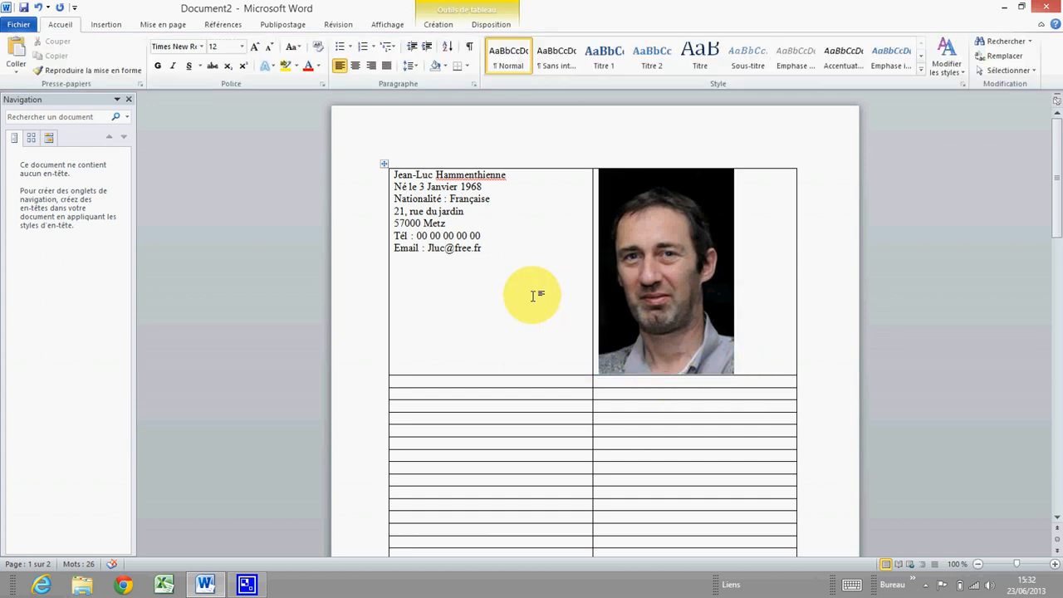
left_click(666, 278)
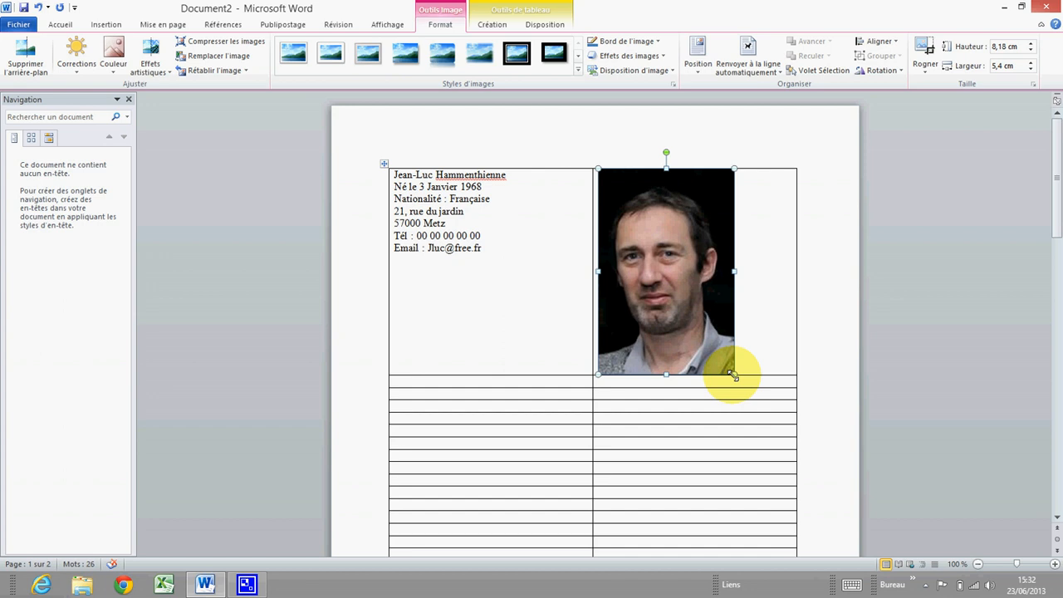
left_click_drag(734, 375, 715, 344)
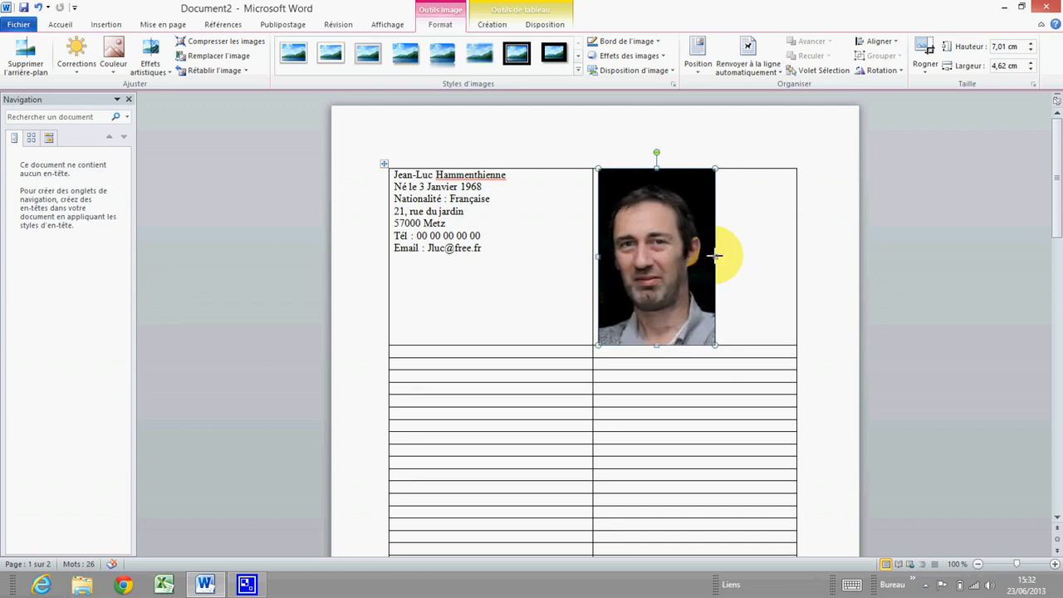
left_click_drag(715, 255, 716, 256)
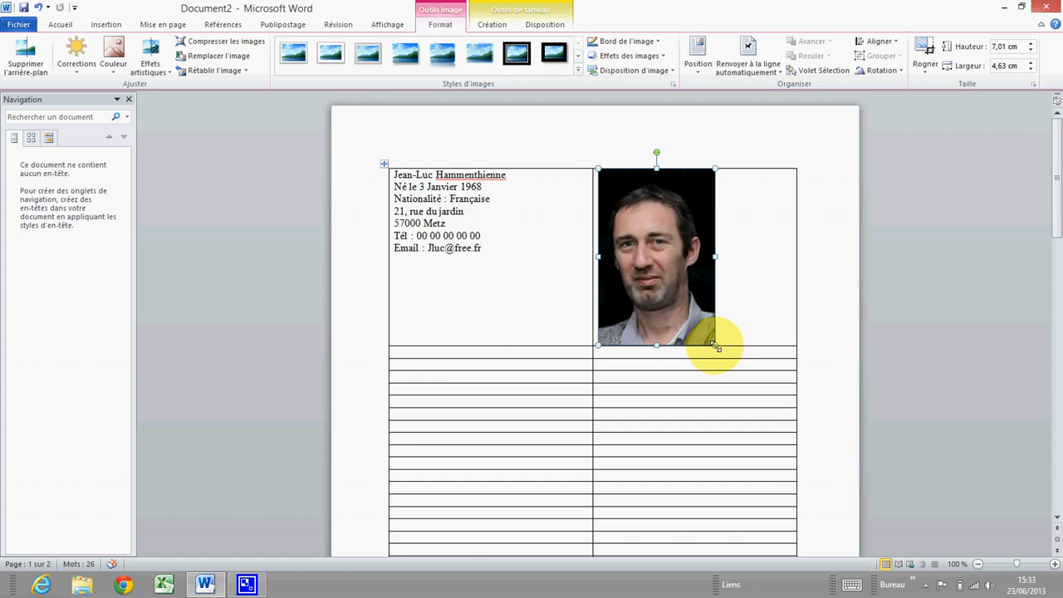
left_click_drag(715, 345, 670, 276)
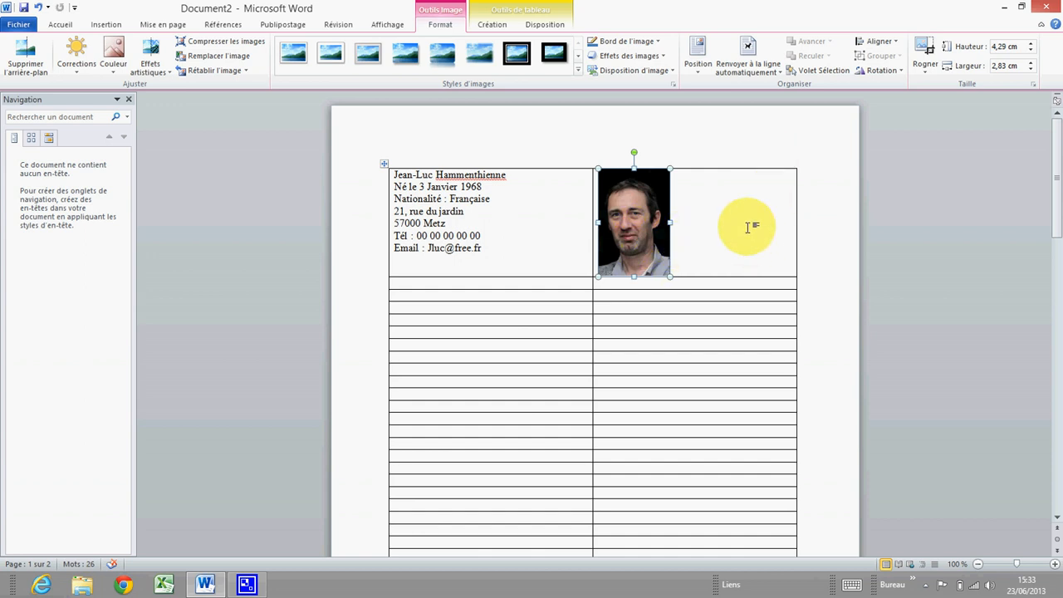
left_click(688, 224)
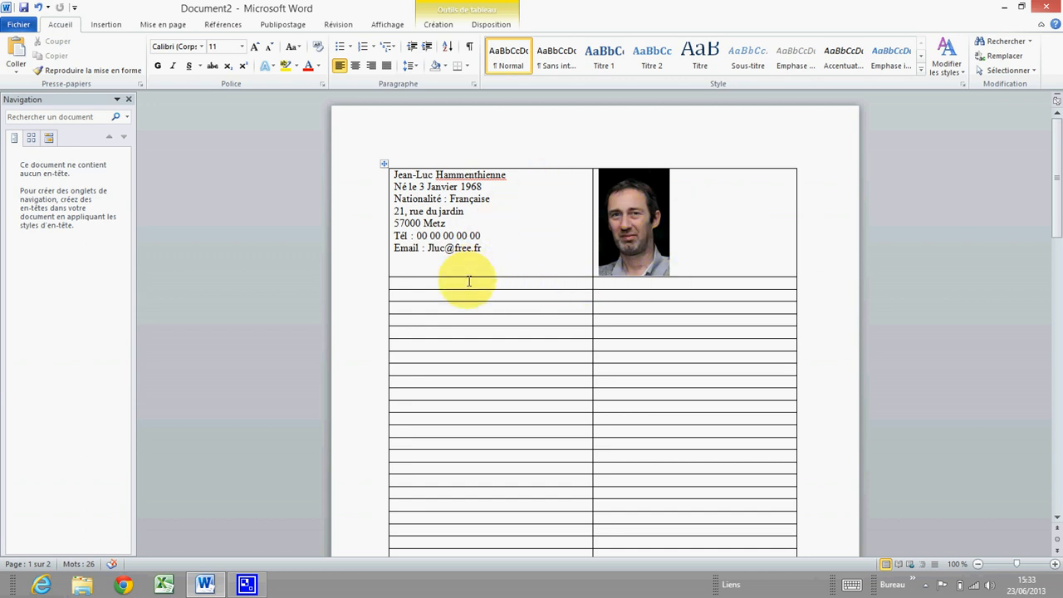
Select the photo and right-align it within its table cell
left_click(443, 294)
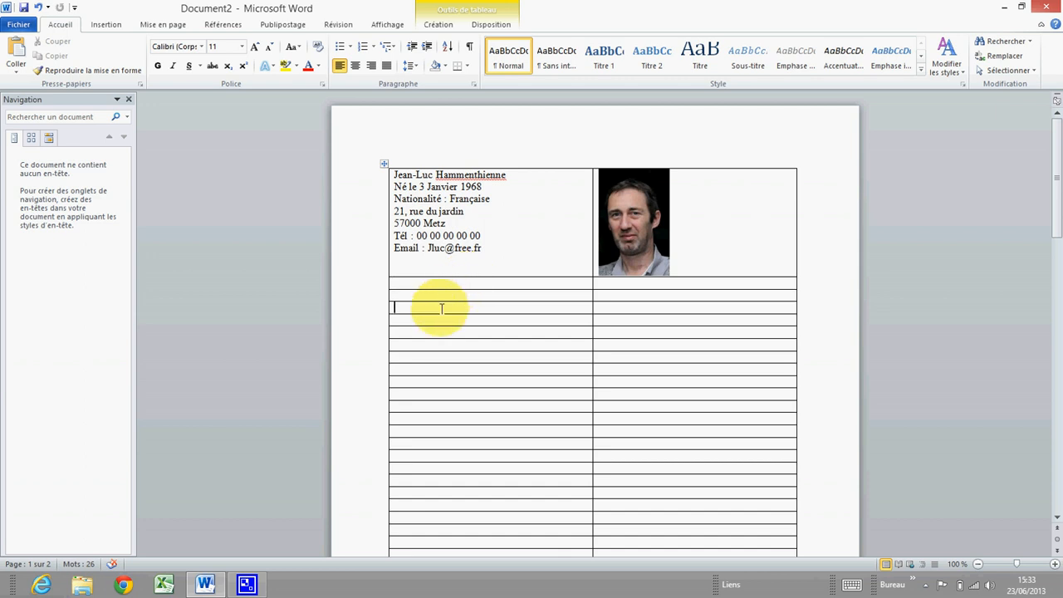
left_click(653, 230)
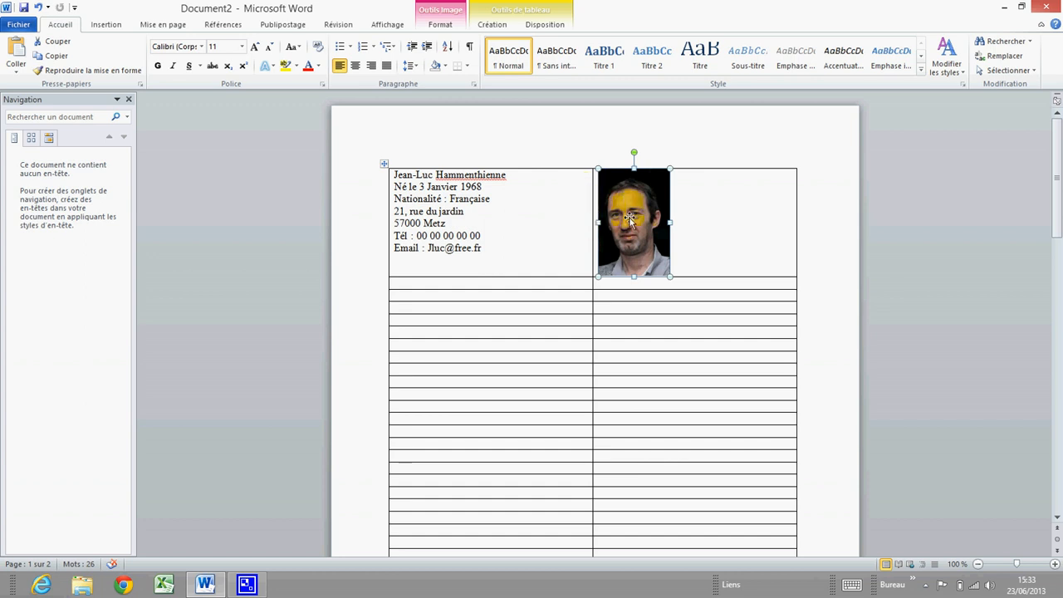
left_click(373, 66)
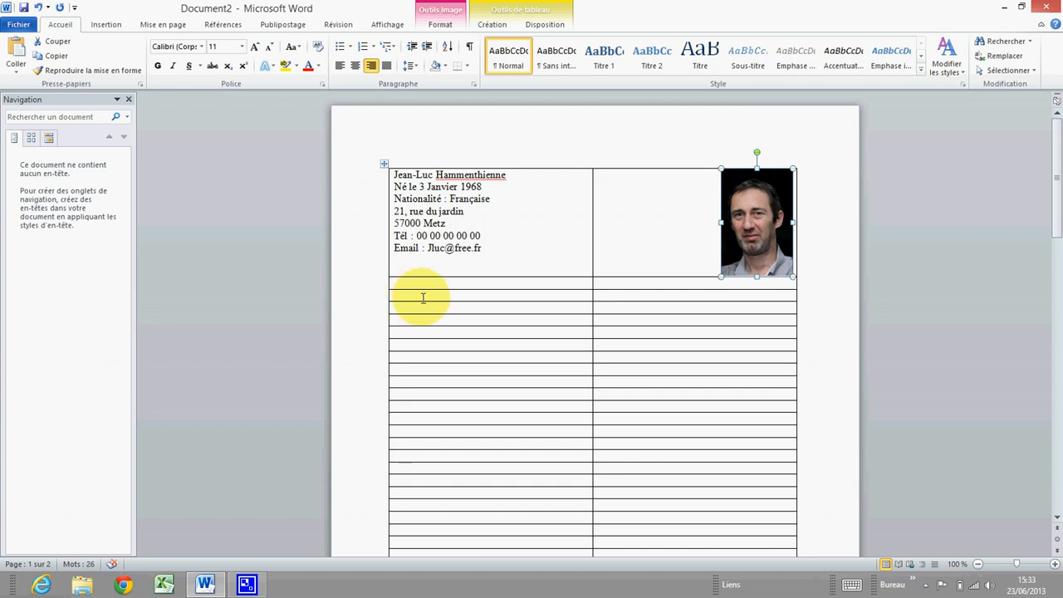
Select both cells of the third row and merge them with Fusionner
left_click(468, 294)
left_click_drag(467, 294, 606, 294)
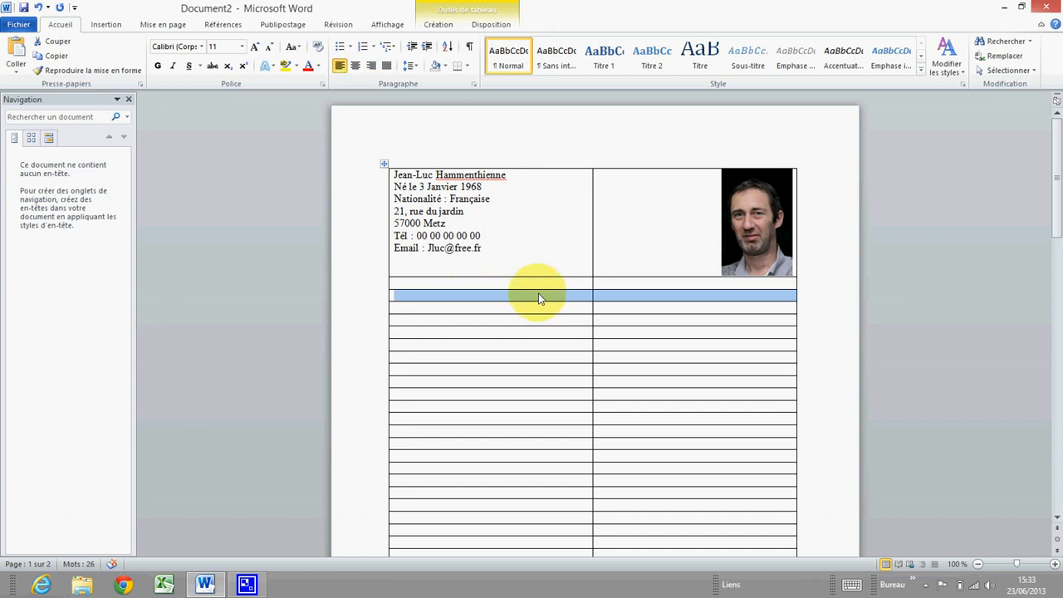
left_click(571, 295)
left_click(605, 296)
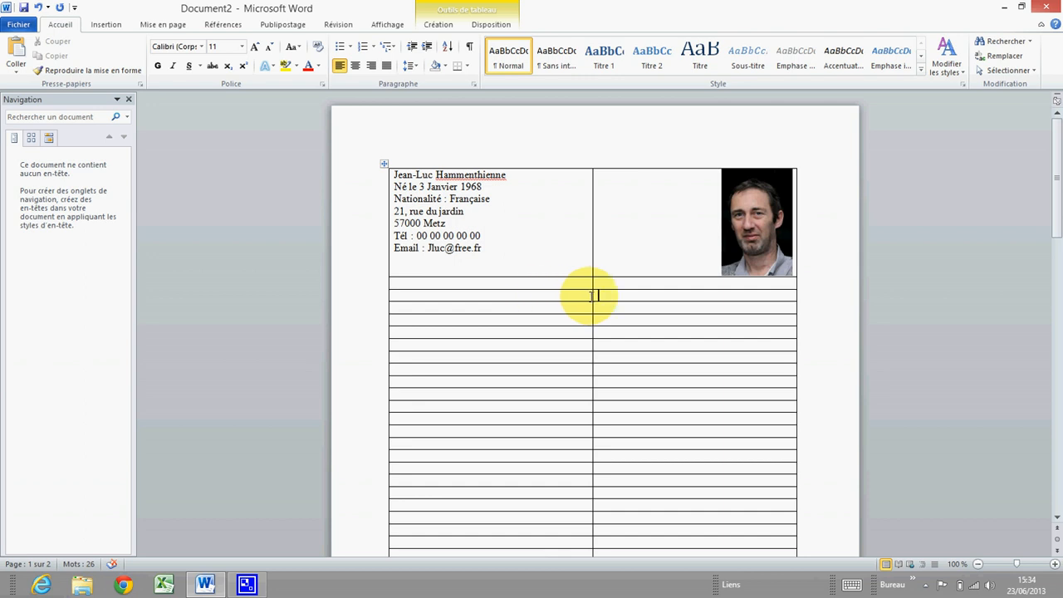
left_click_drag(581, 294, 610, 295)
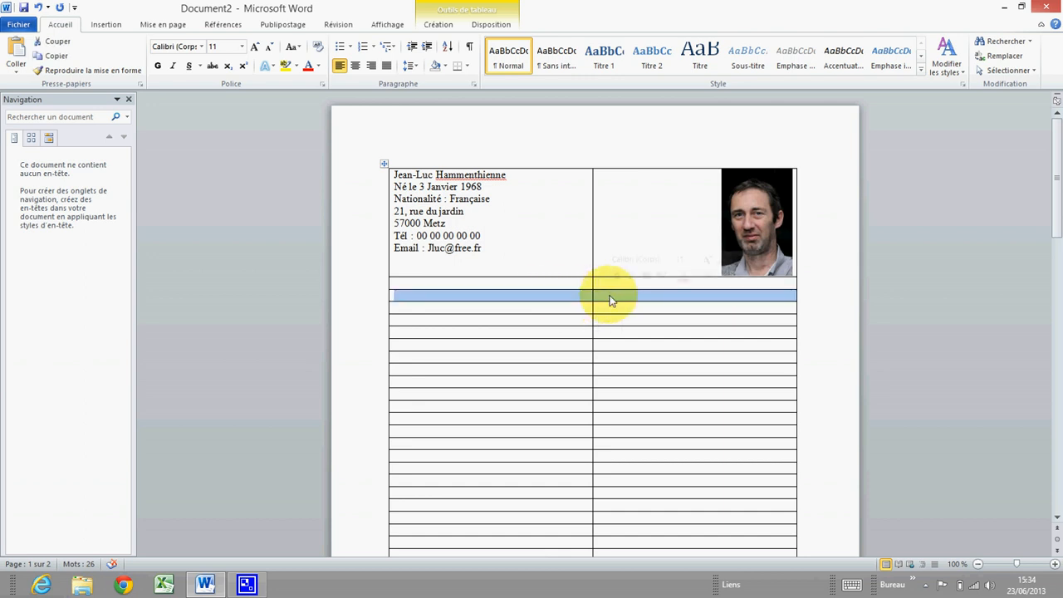
left_click(568, 296)
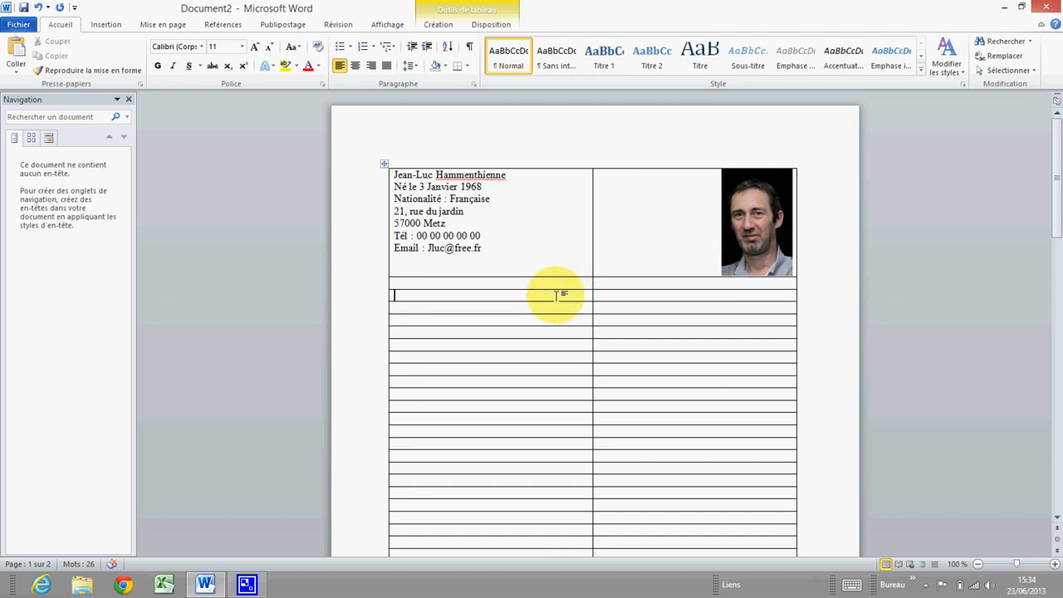
left_click_drag(556, 294, 672, 296)
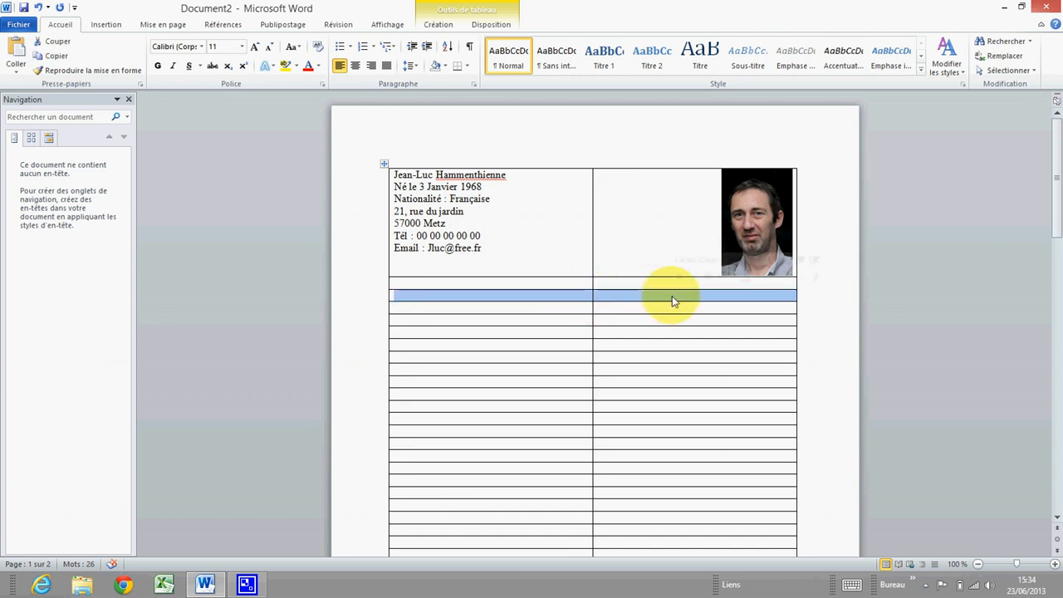
right_click(487, 302)
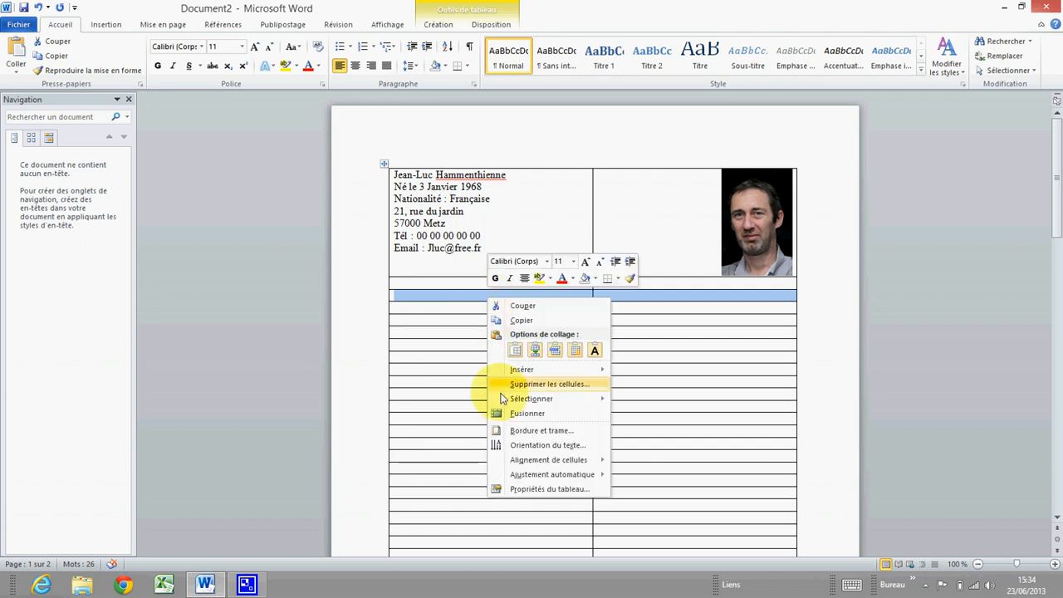
left_click(541, 413)
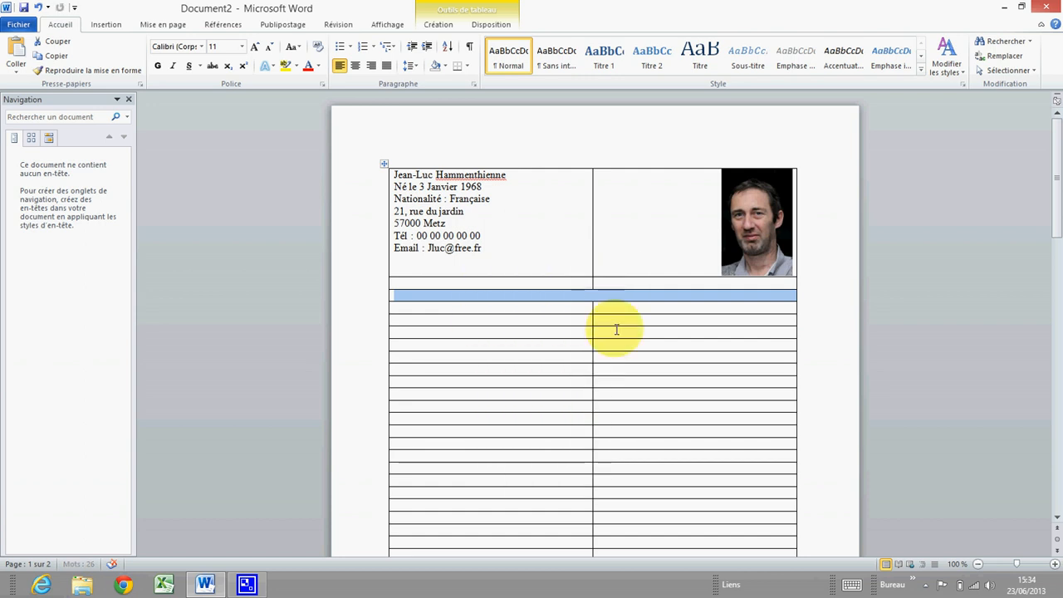
left_click(609, 298)
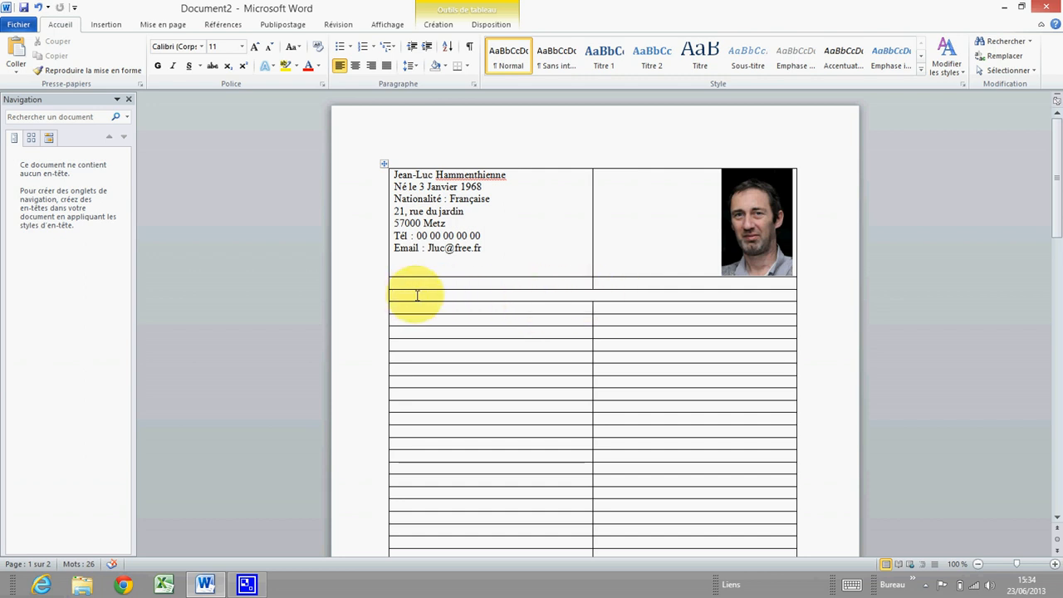
Type 'Formateur Word' and format it as bold 26-point Times New Roman
type("Formateur Word")
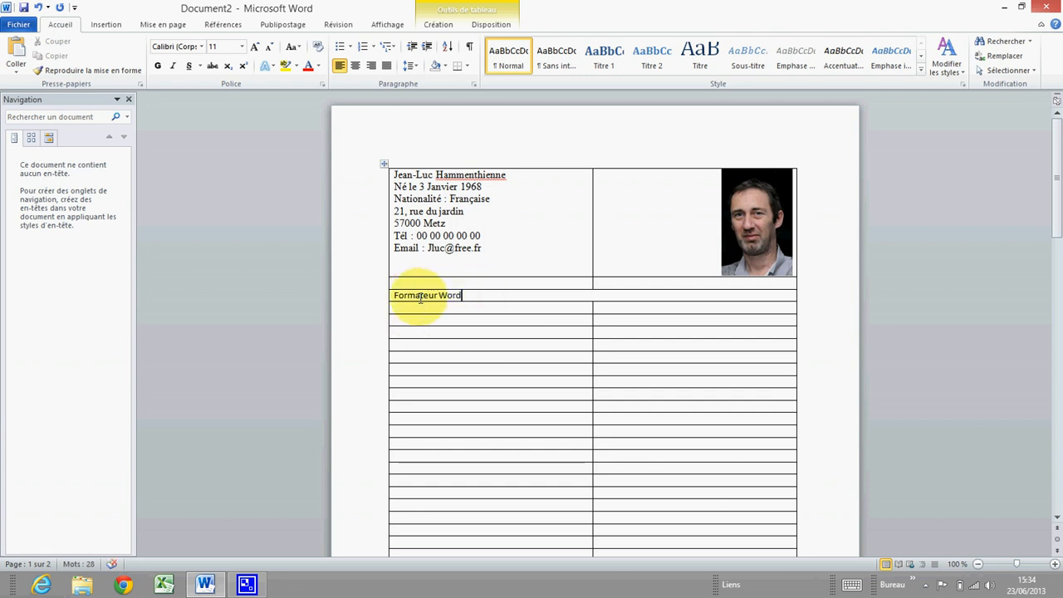
left_click_drag(475, 293, 393, 297)
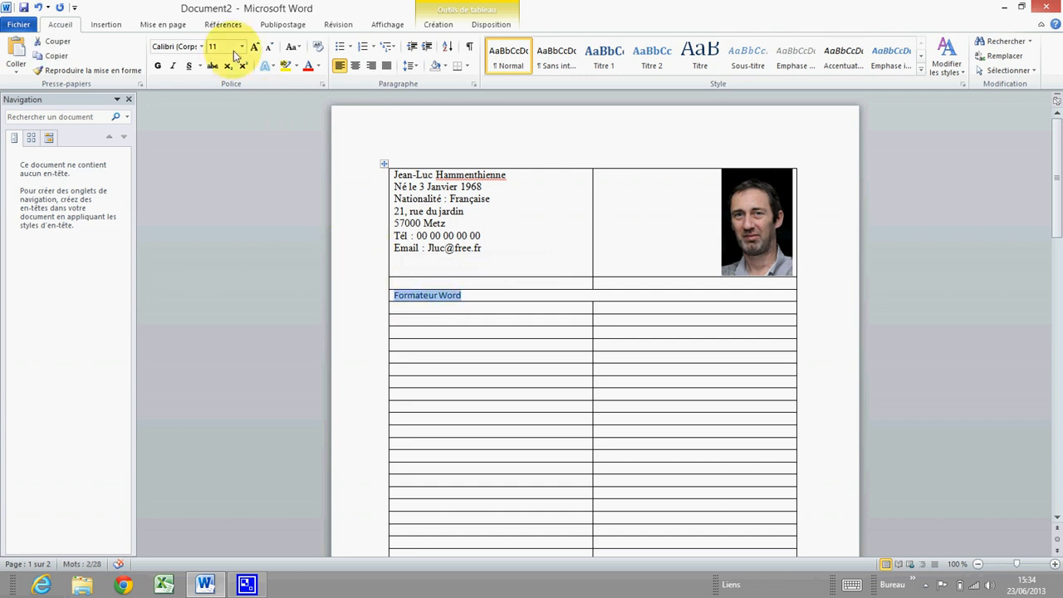
left_click(201, 47)
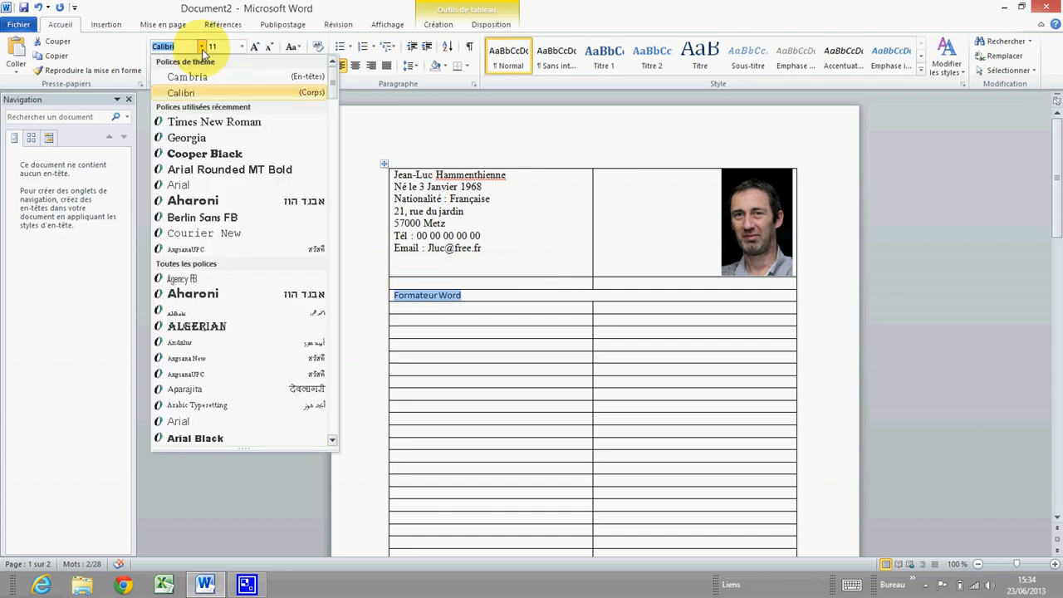
left_click(213, 126)
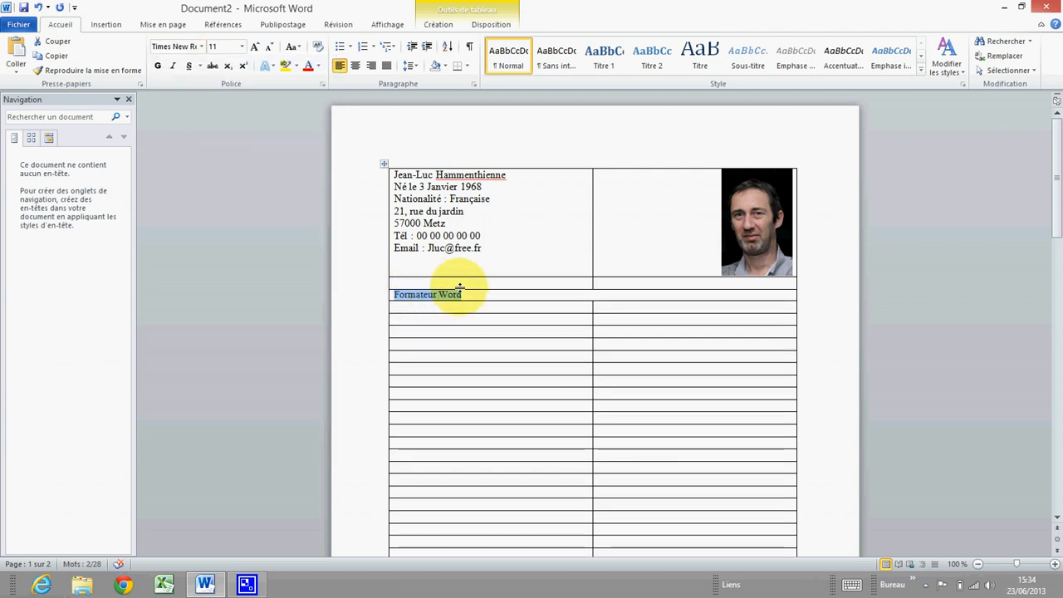
left_click(242, 47)
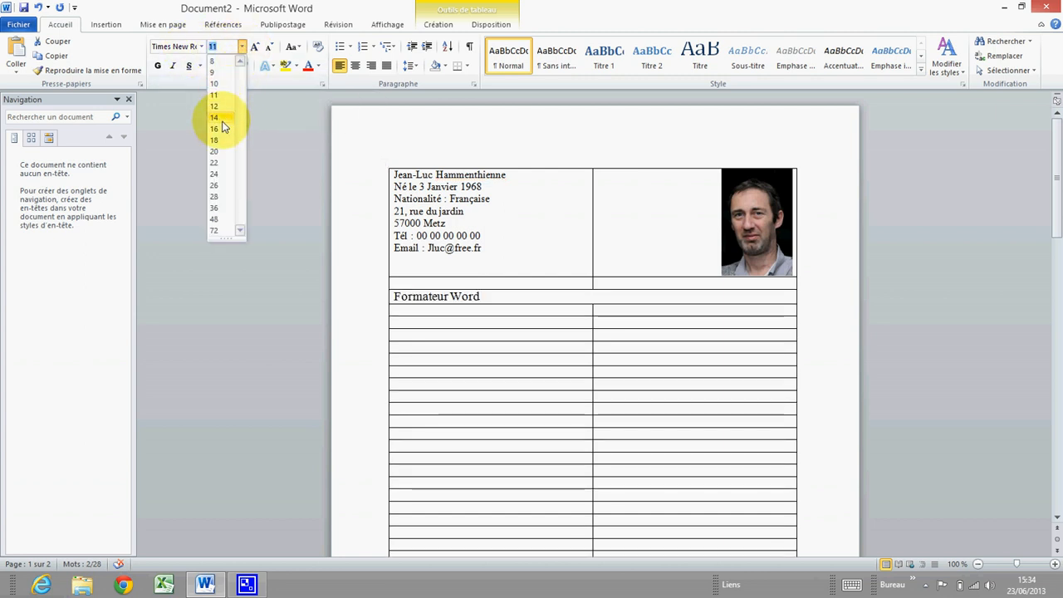
left_click(224, 186)
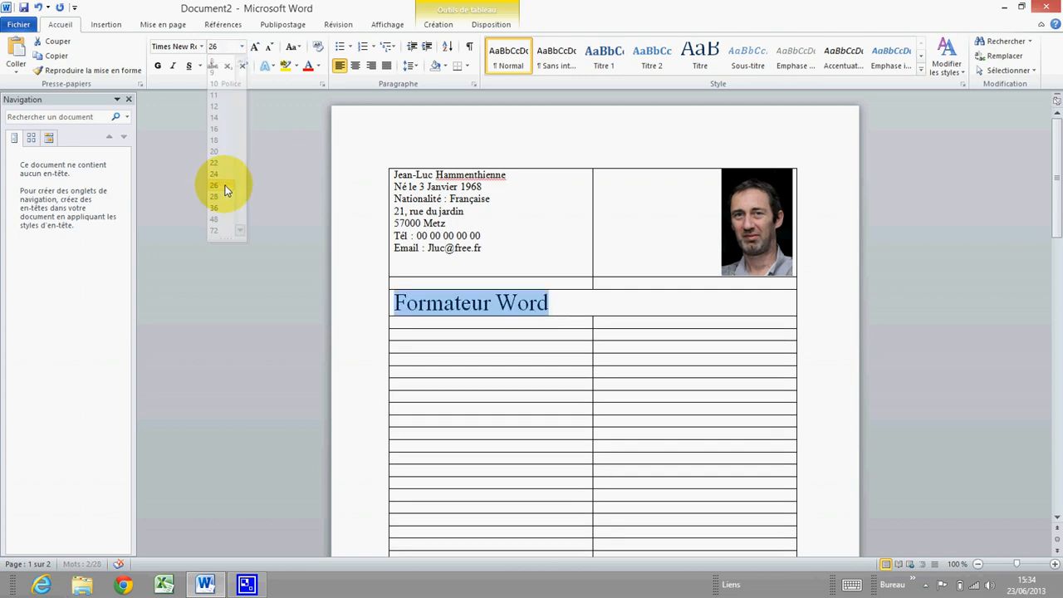
left_click(158, 68)
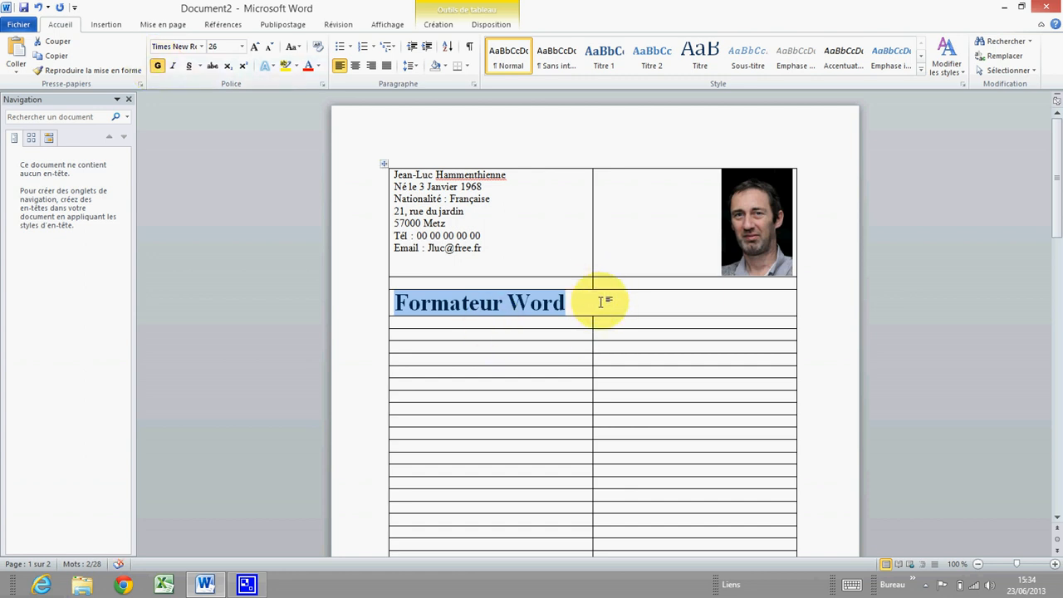
left_click(593, 301)
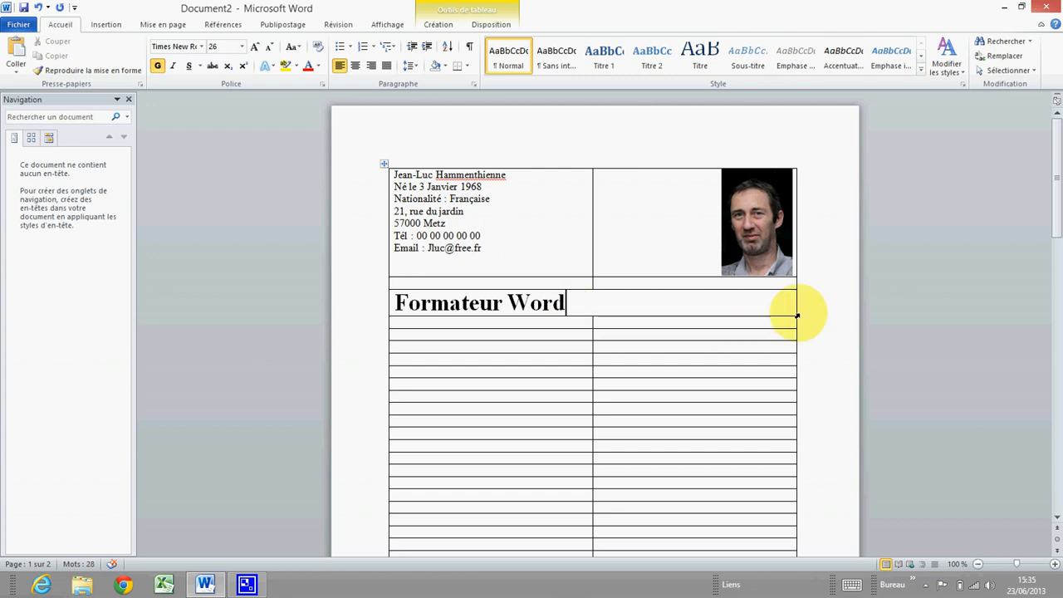
Select the 'Formateur Word' title text and show its context menu, pointing at Bordure et trame
left_click(391, 304)
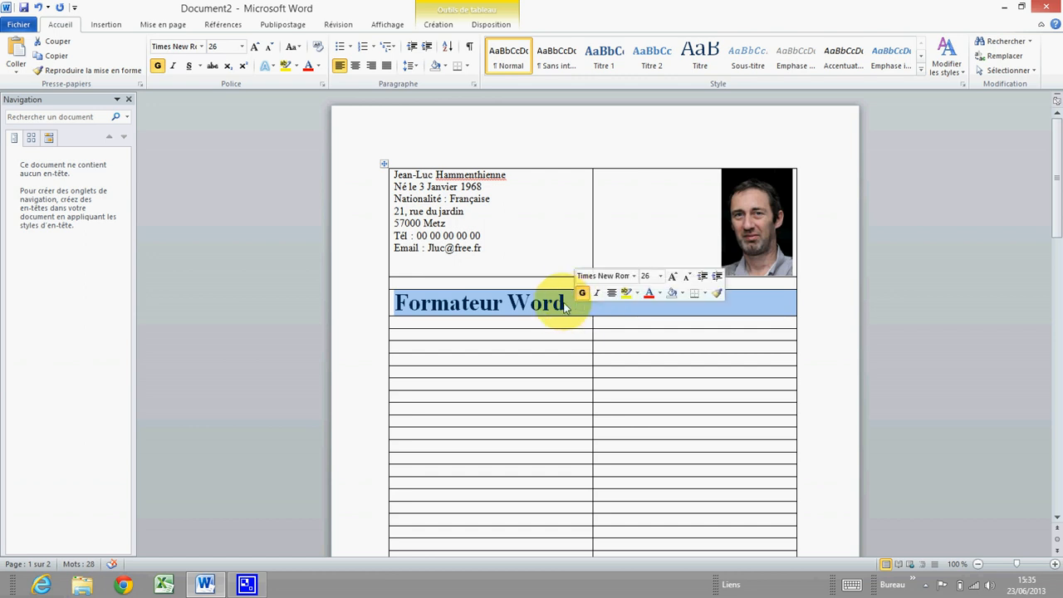
right_click(605, 309)
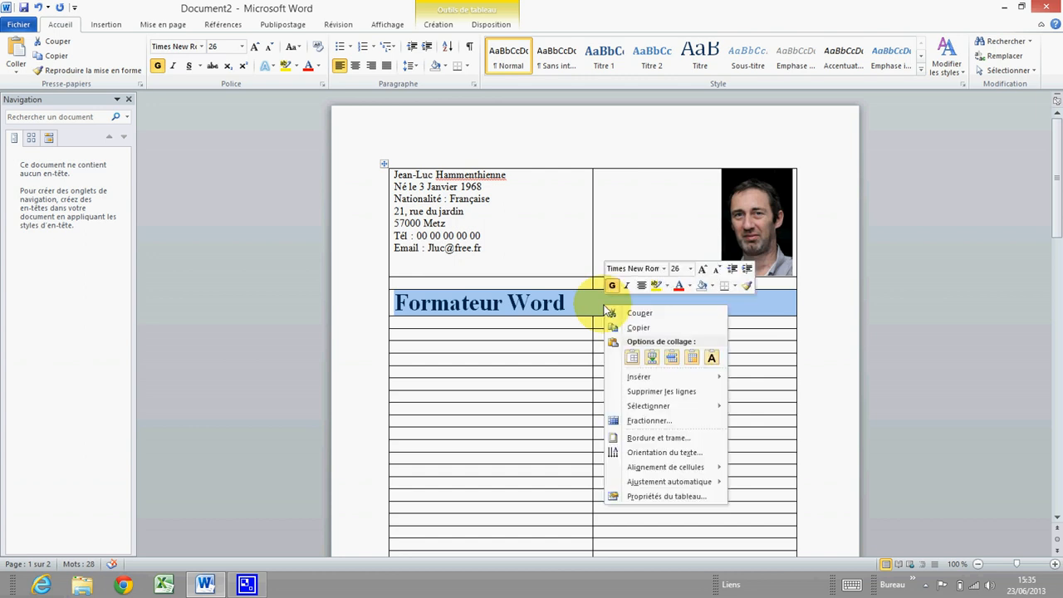
left_click(481, 303)
left_click(429, 304)
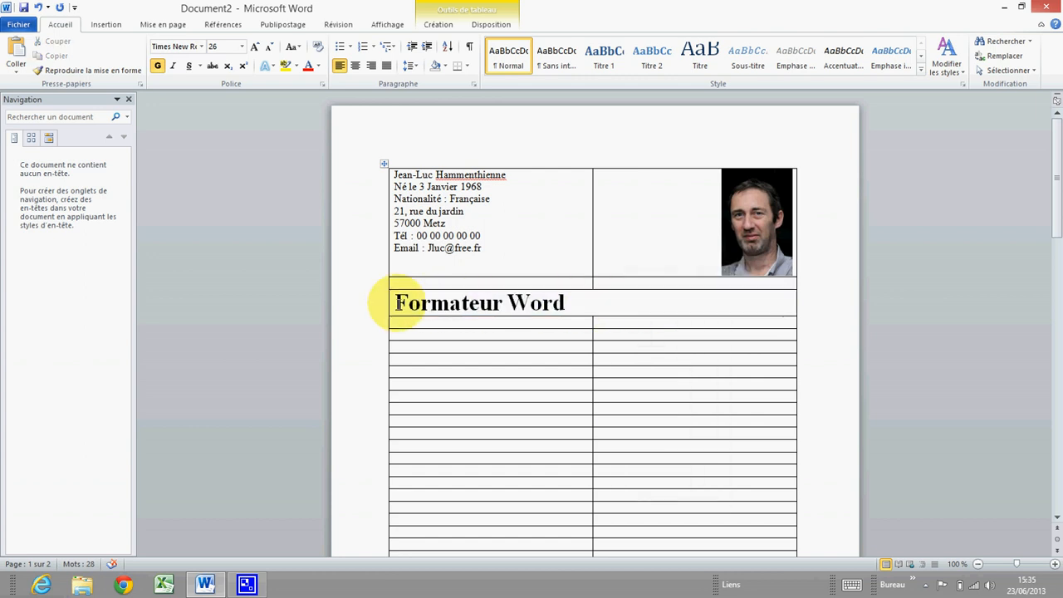
left_click_drag(400, 304, 636, 304)
right_click(601, 310)
left_click(433, 303)
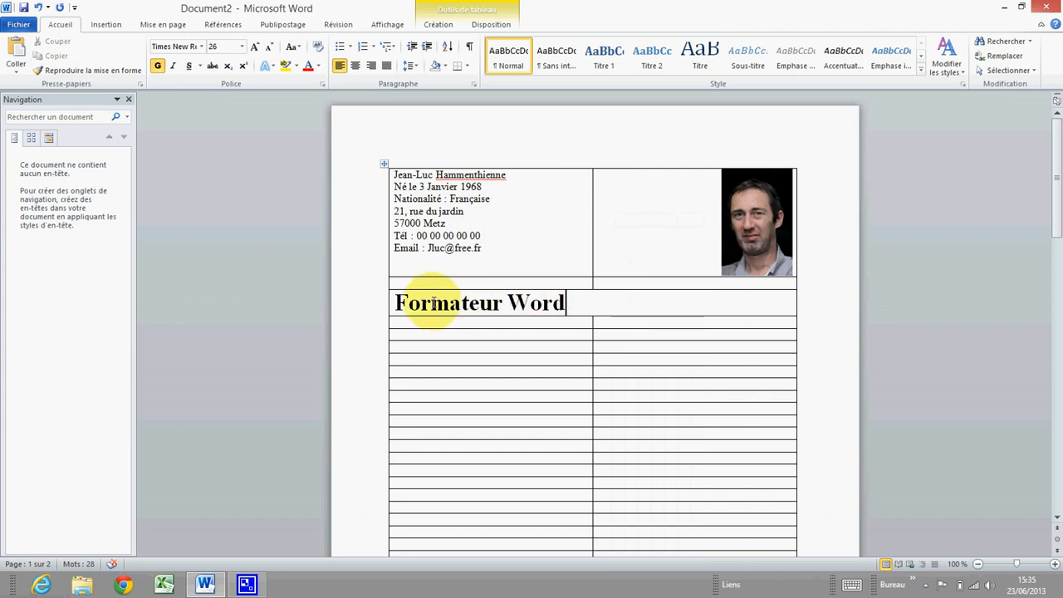
left_click_drag(391, 302, 557, 304)
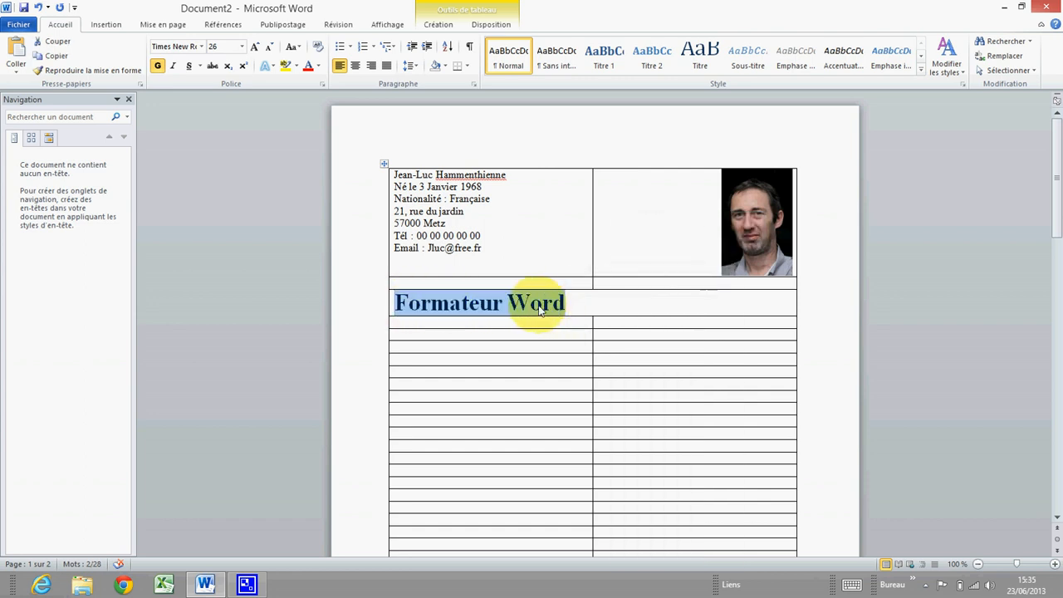
right_click(540, 309)
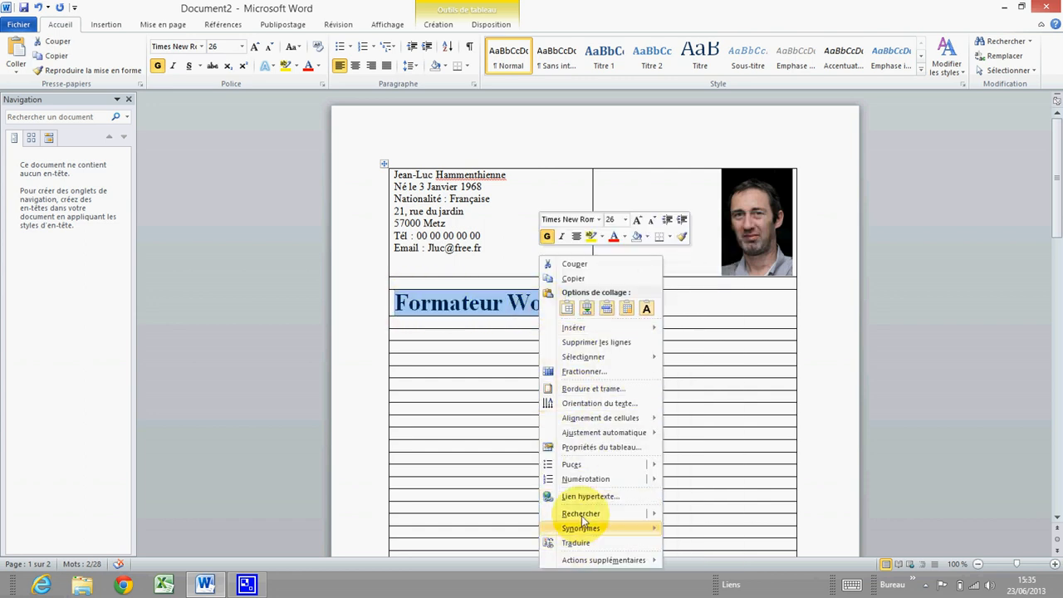
mouse_move(572, 468)
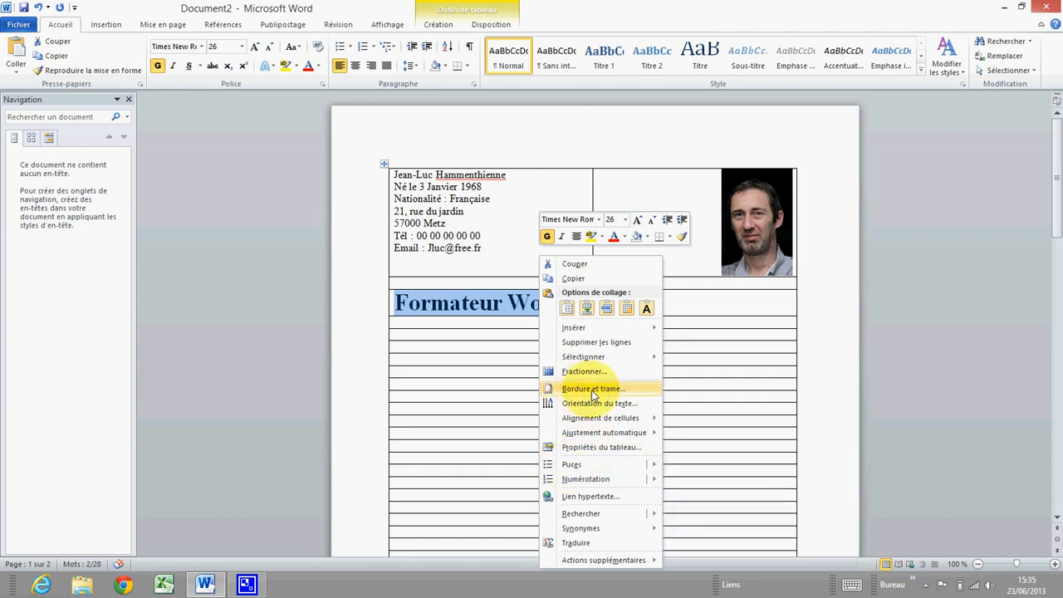
Give the title cell a black 1½ pt box border without top and right sides, applied to Cellule
left_click(593, 390)
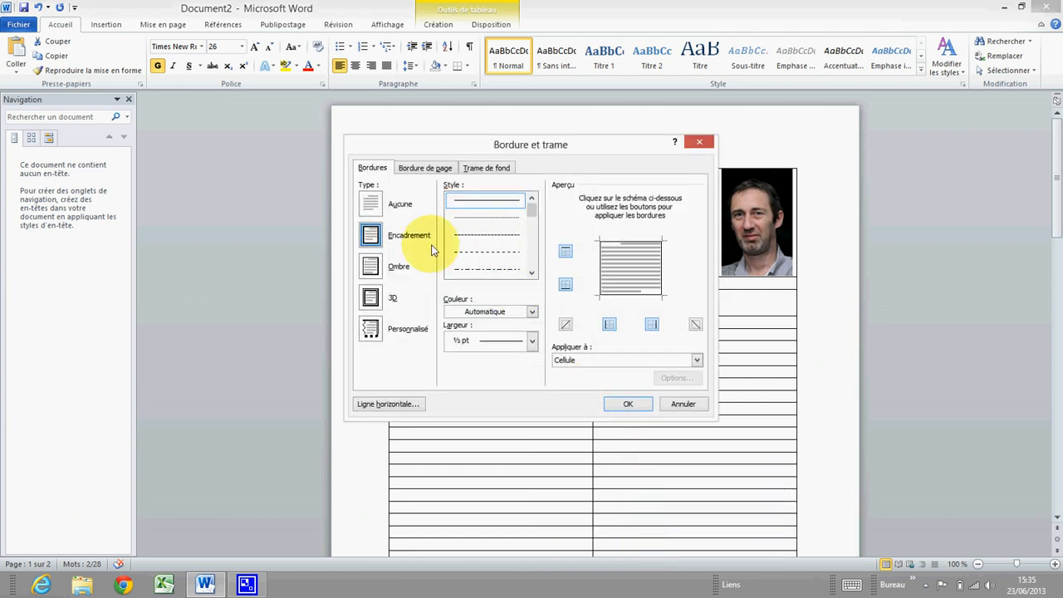
left_click(370, 237)
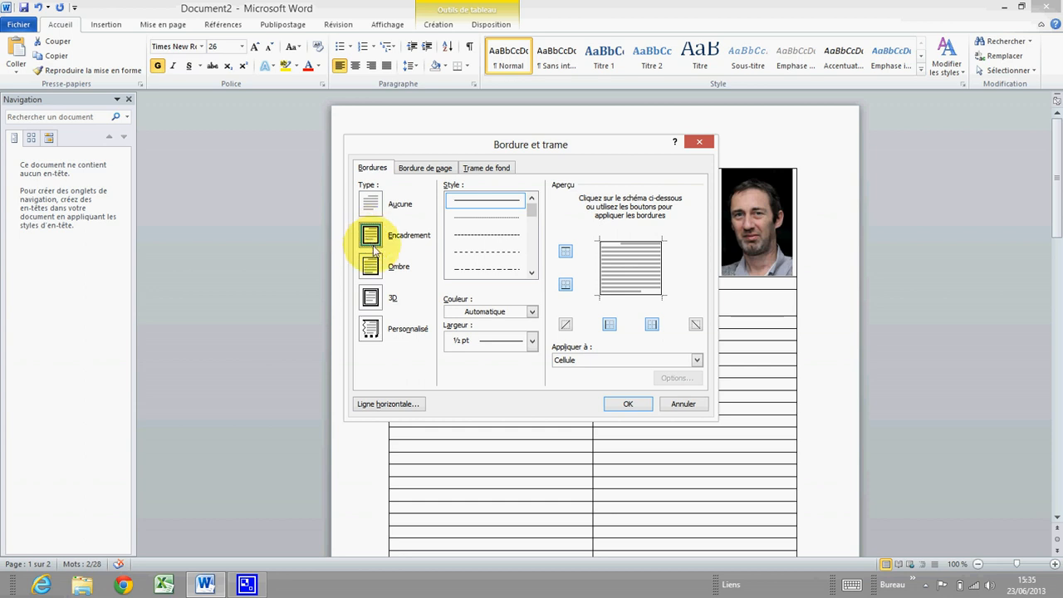
left_click(532, 312)
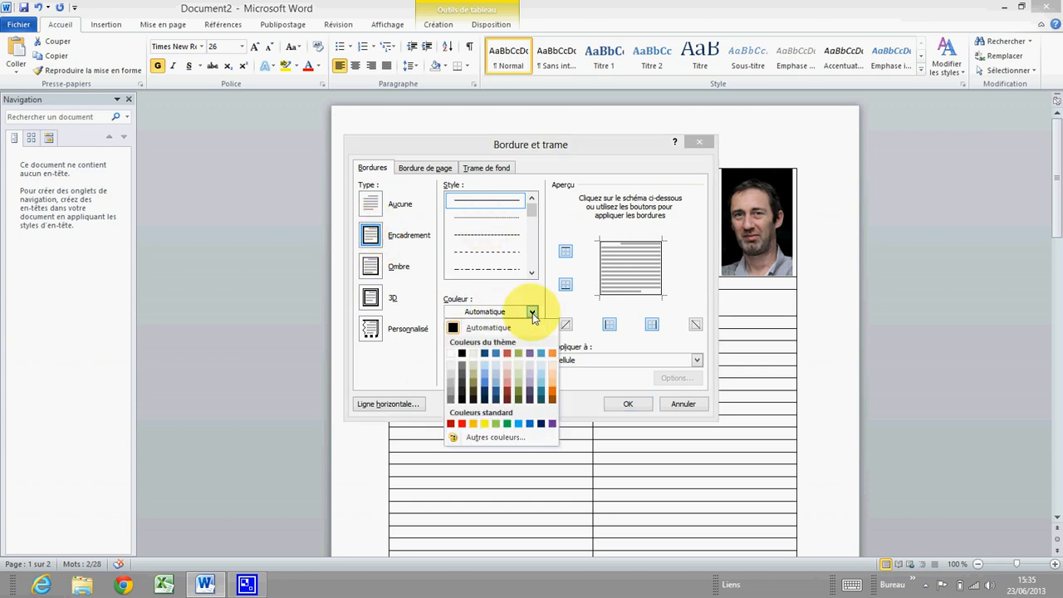
left_click(464, 355)
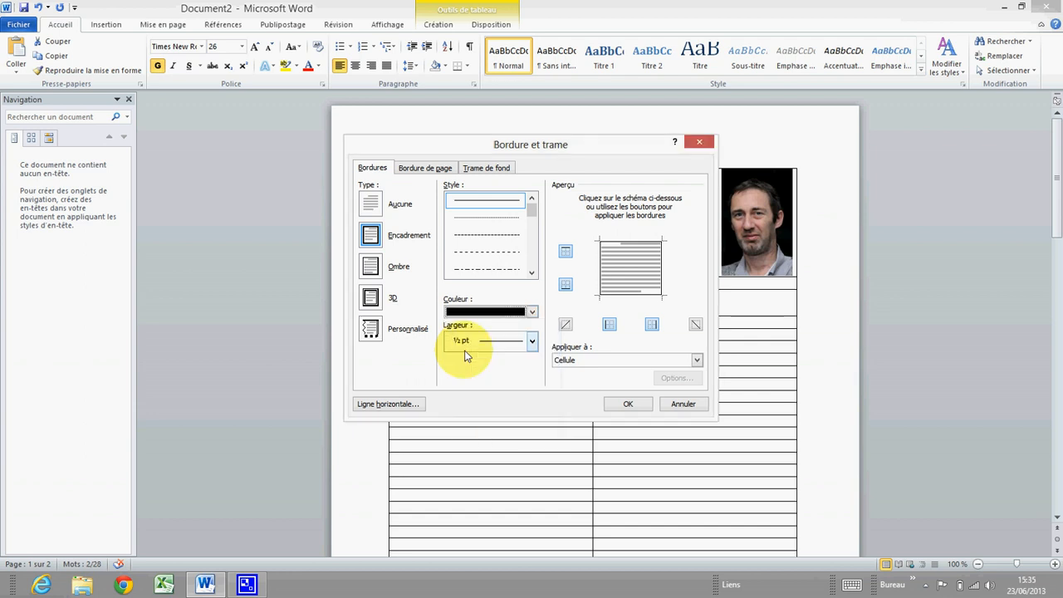
left_click(532, 342)
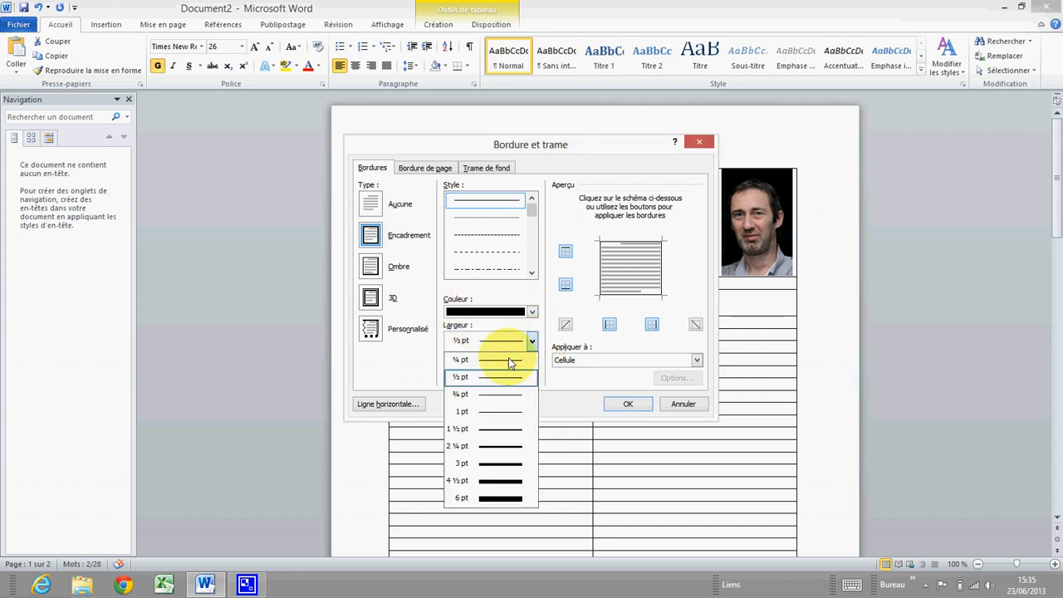
left_click(499, 435)
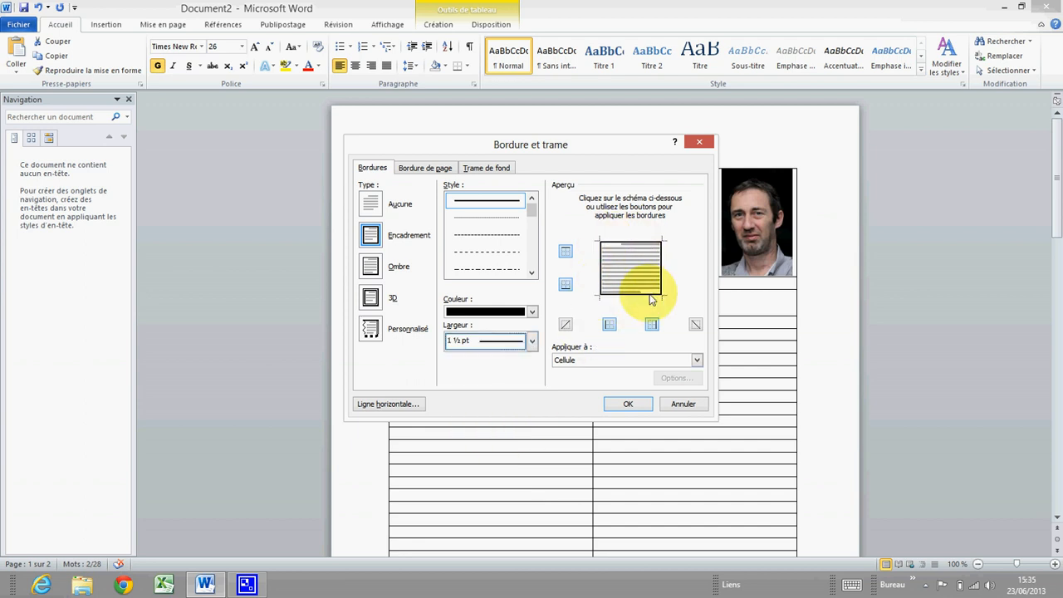
left_click(566, 252)
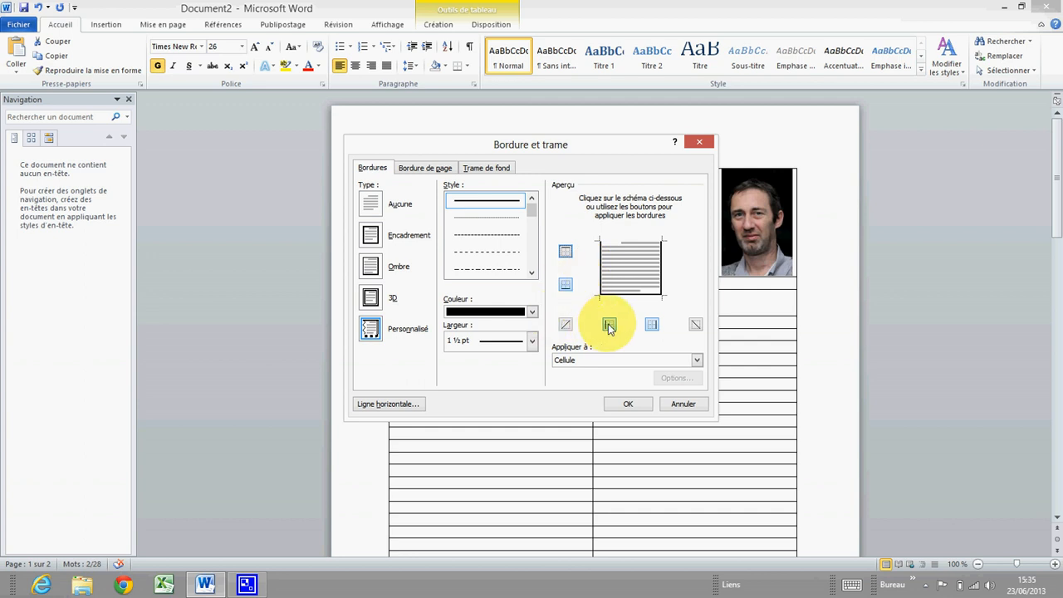
left_click(652, 324)
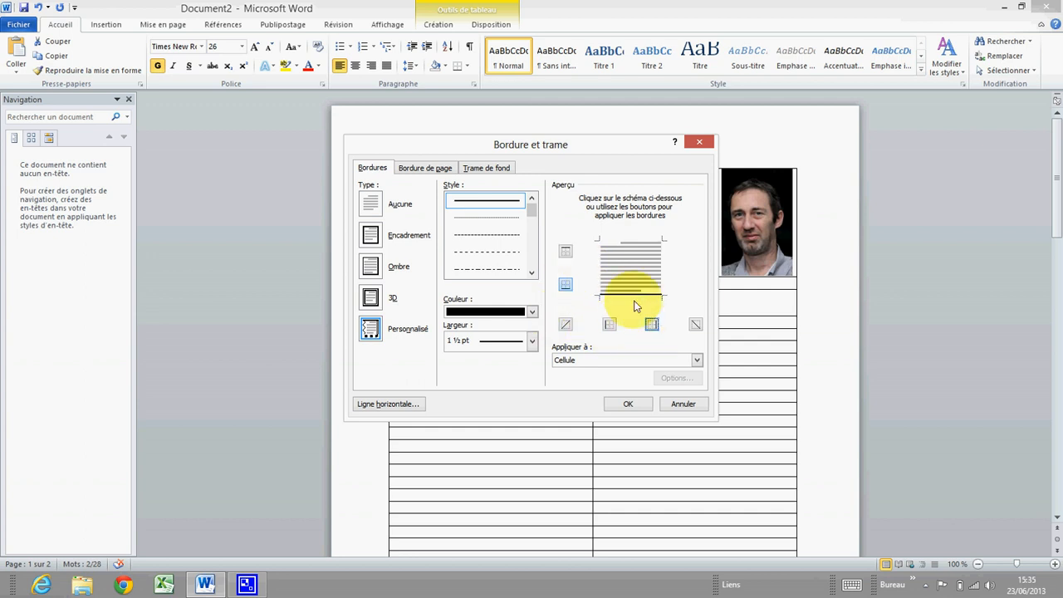
left_click(600, 358)
left_click(578, 385)
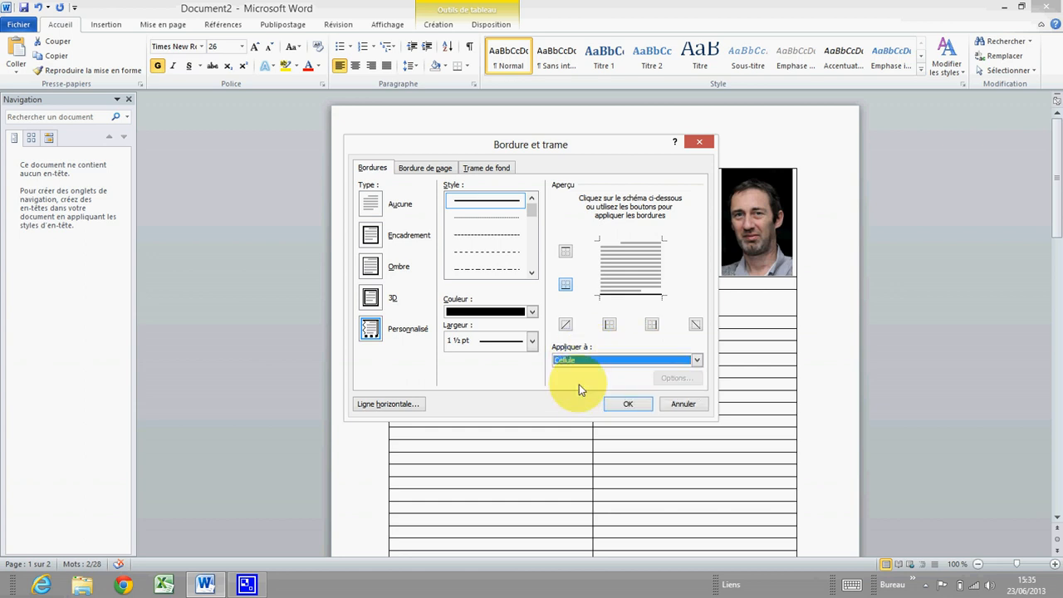
left_click(628, 404)
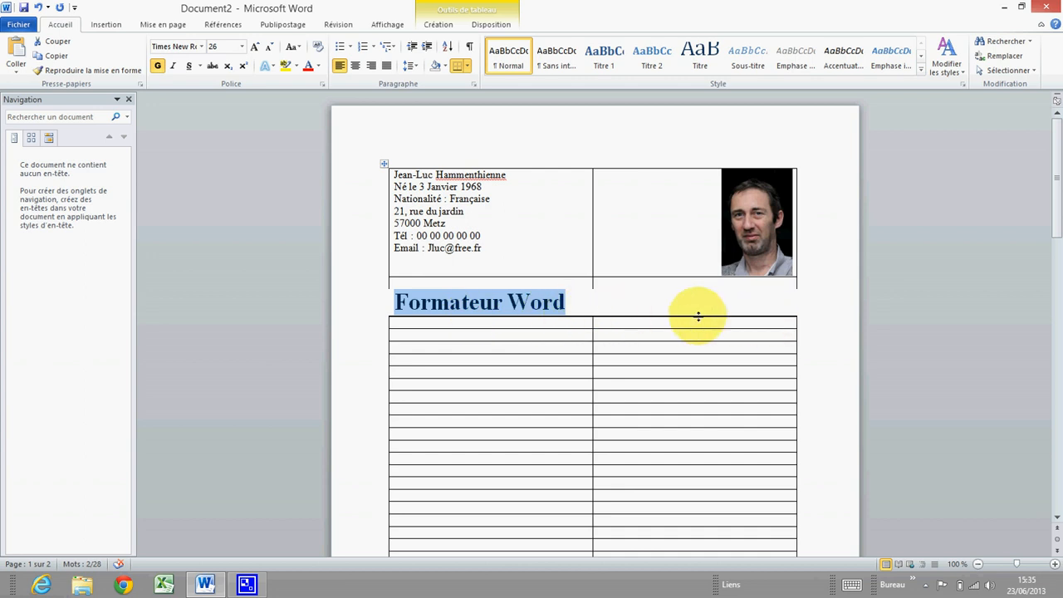
Place the cursor in the lower table's first cell, adding and then removing an empty line
left_click(429, 343)
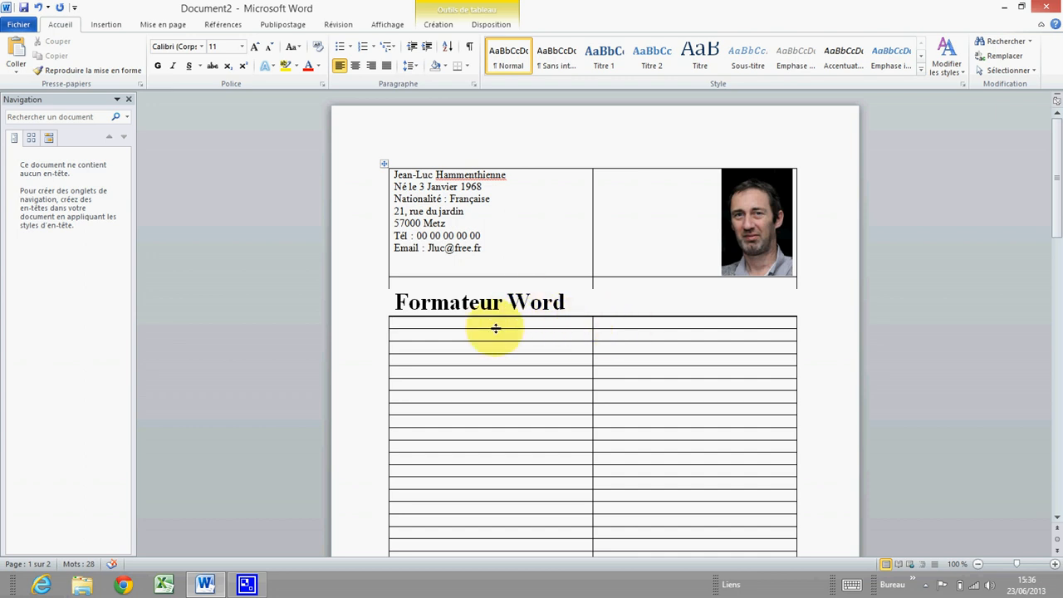
key("Return")
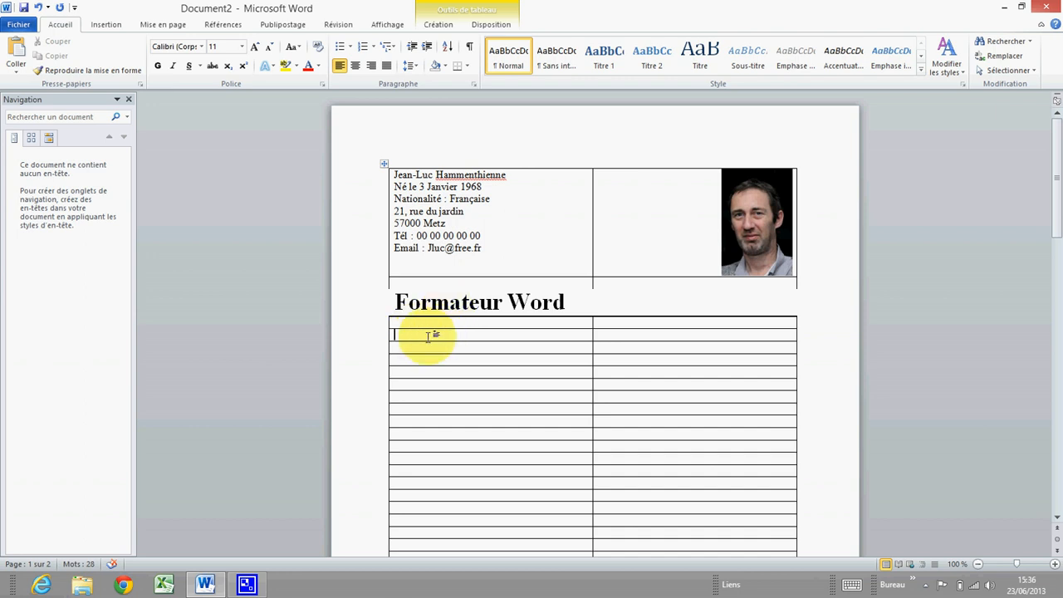
key("BackSpace")
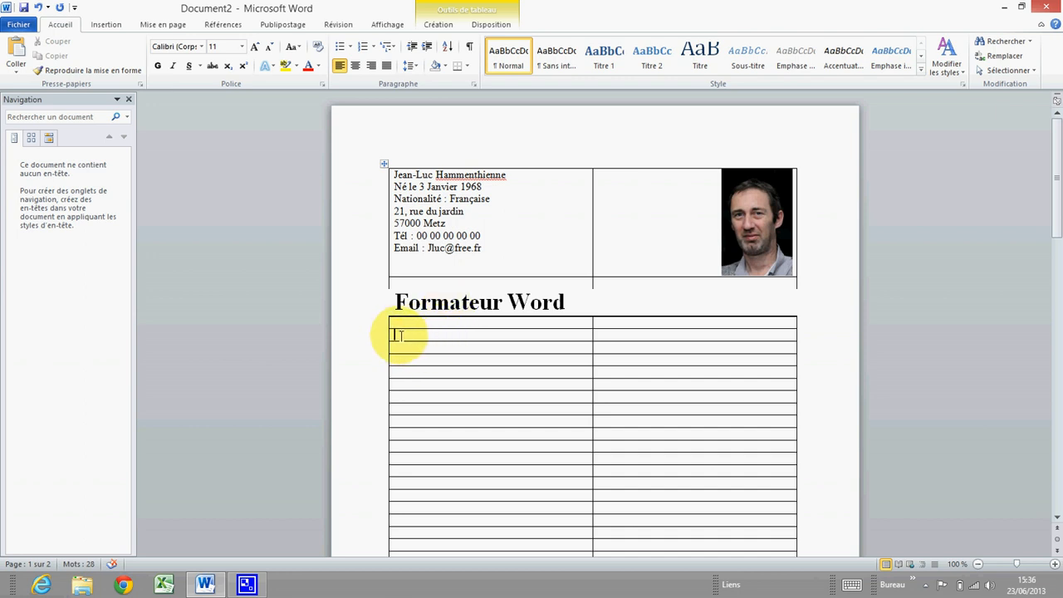
Merge the lower table's second row with Fusionner and place the cursor in the merged cell
left_click_drag(398, 335, 635, 330)
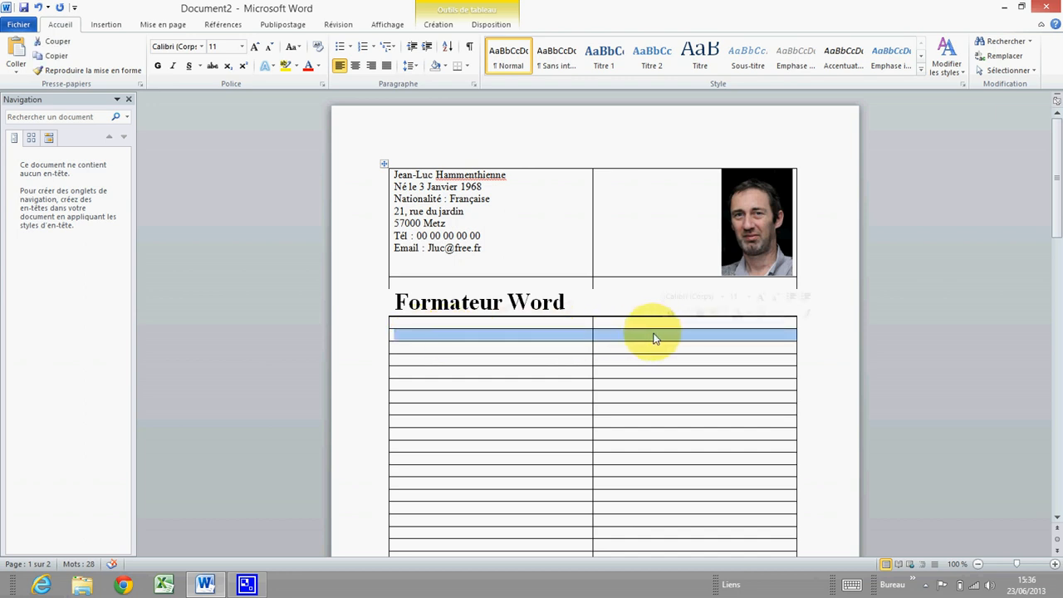
right_click(654, 338)
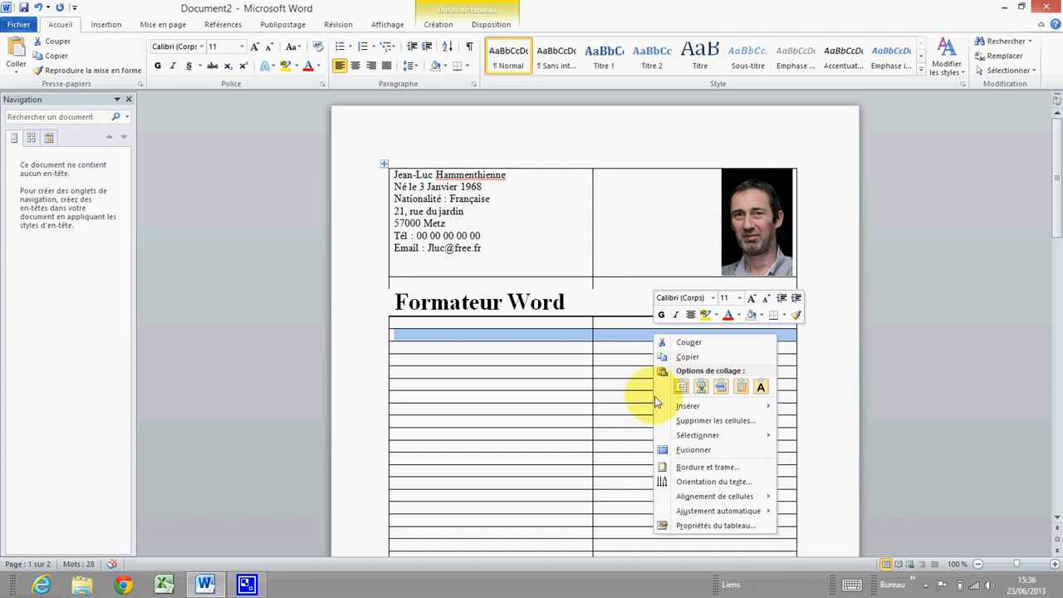
left_click(695, 451)
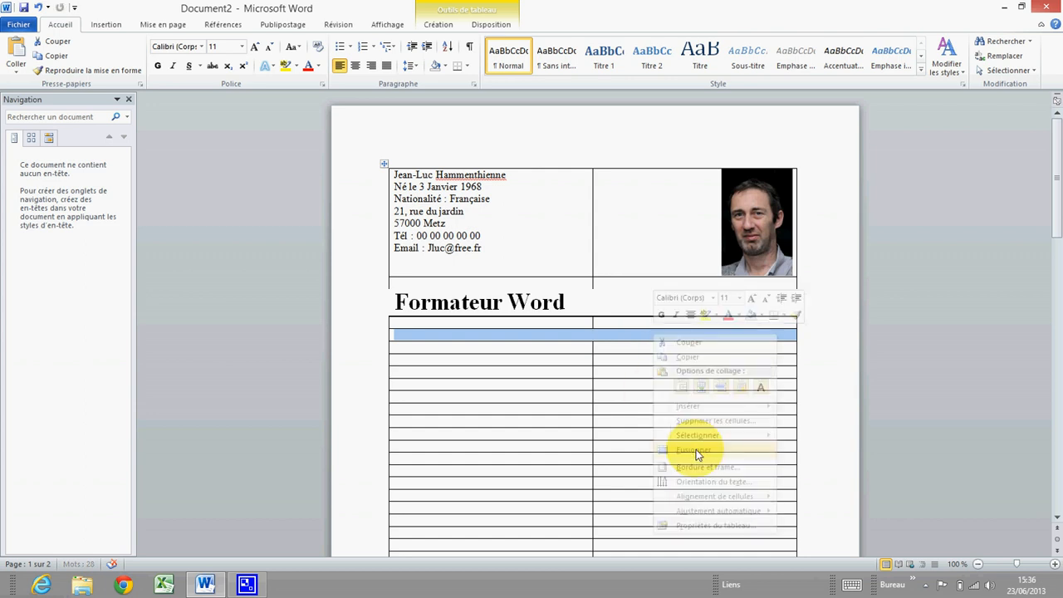
left_click(555, 331)
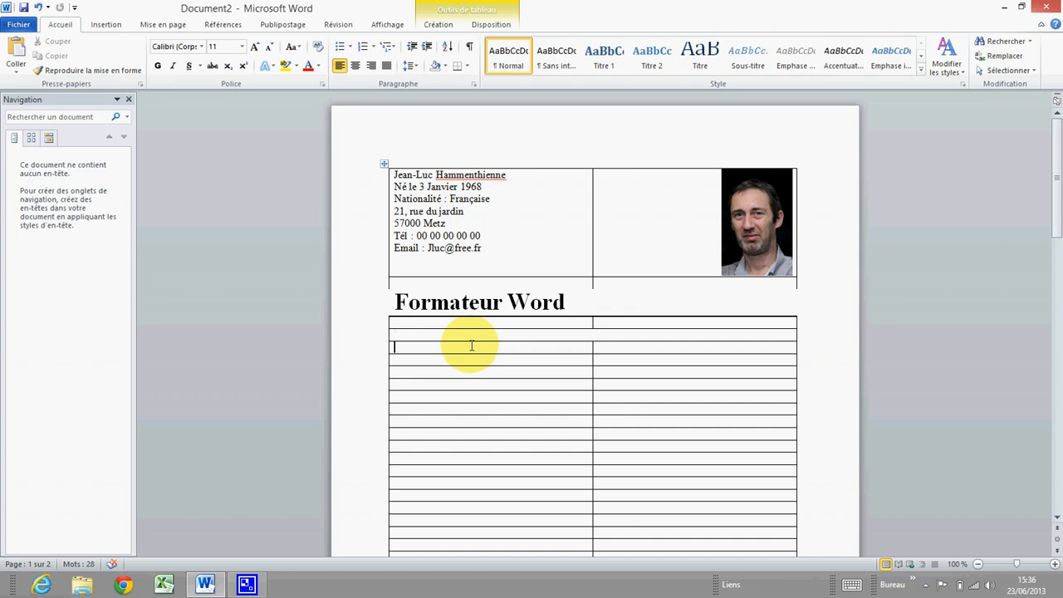
Type placeholder text 'xxx xxxxxxxxxxxxxxx' in the merged cell, then undo it with Annuler Frappe
type("xxx")
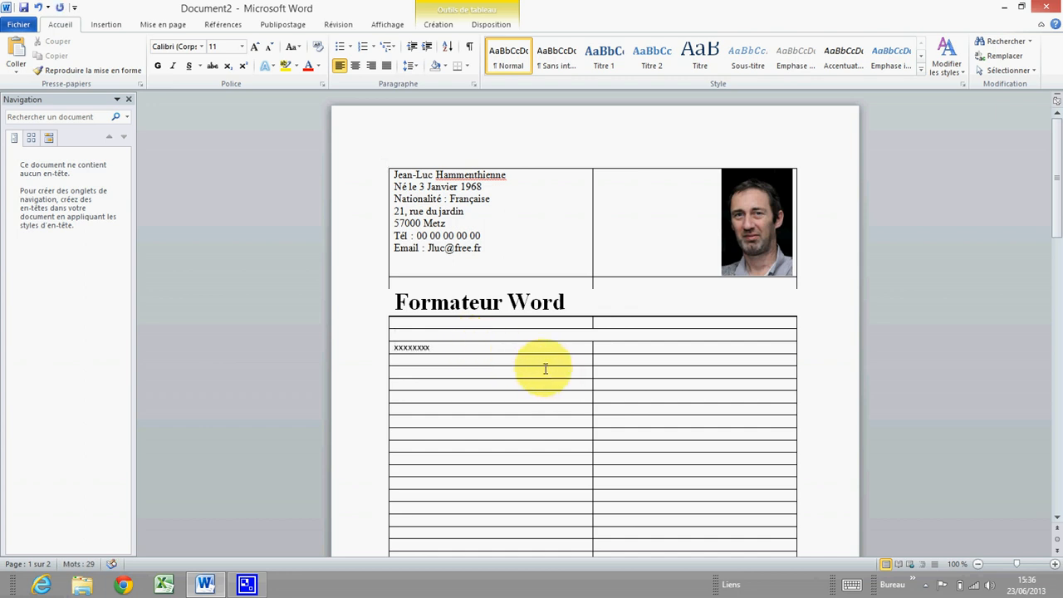
type(" x")
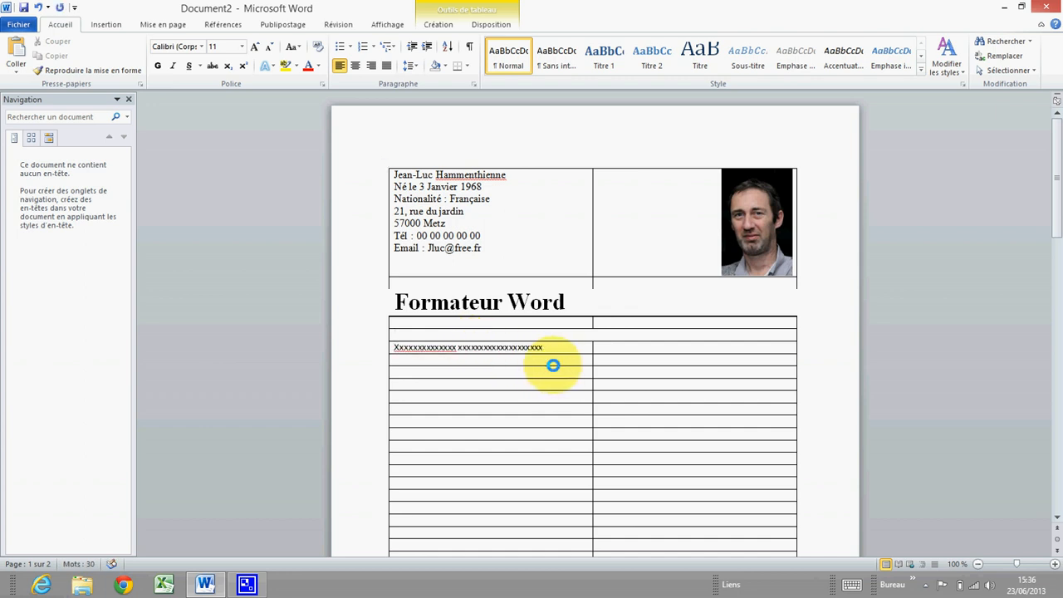
type("xxxxxxxxxxxxxxxxxx")
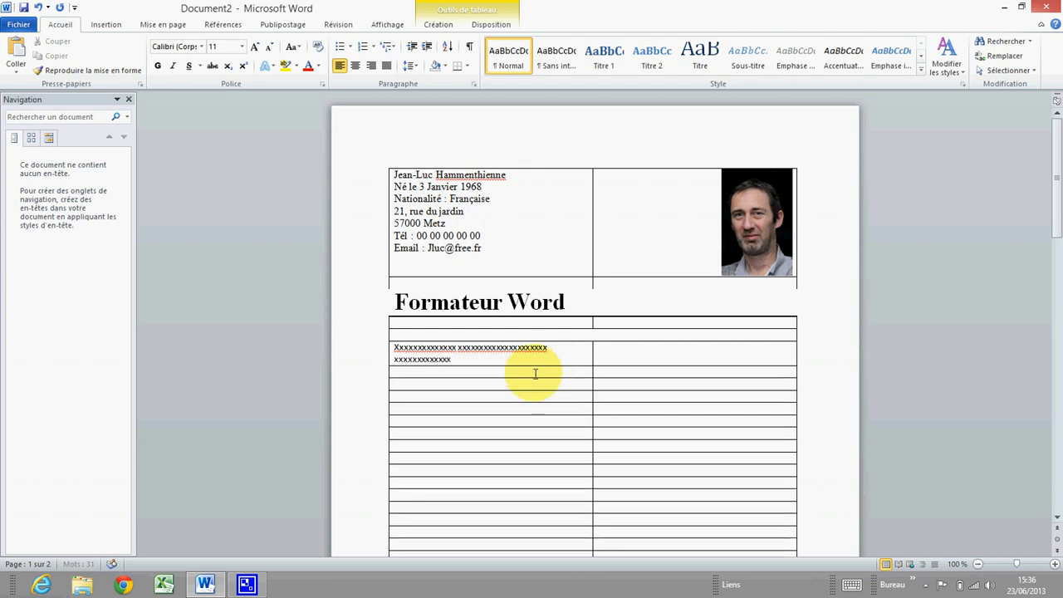
left_click(503, 386)
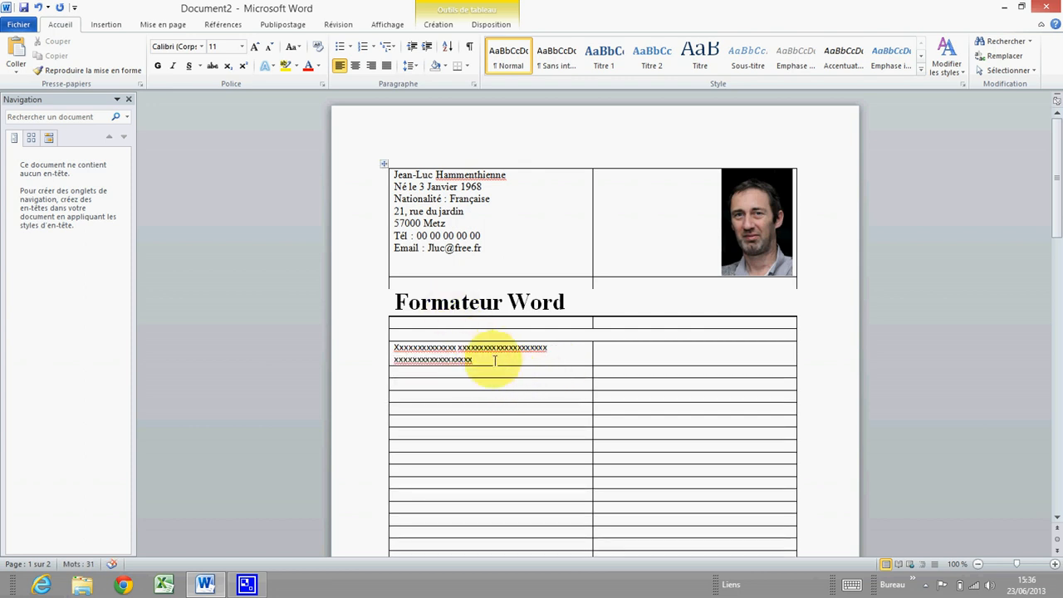
left_click(37, 8)
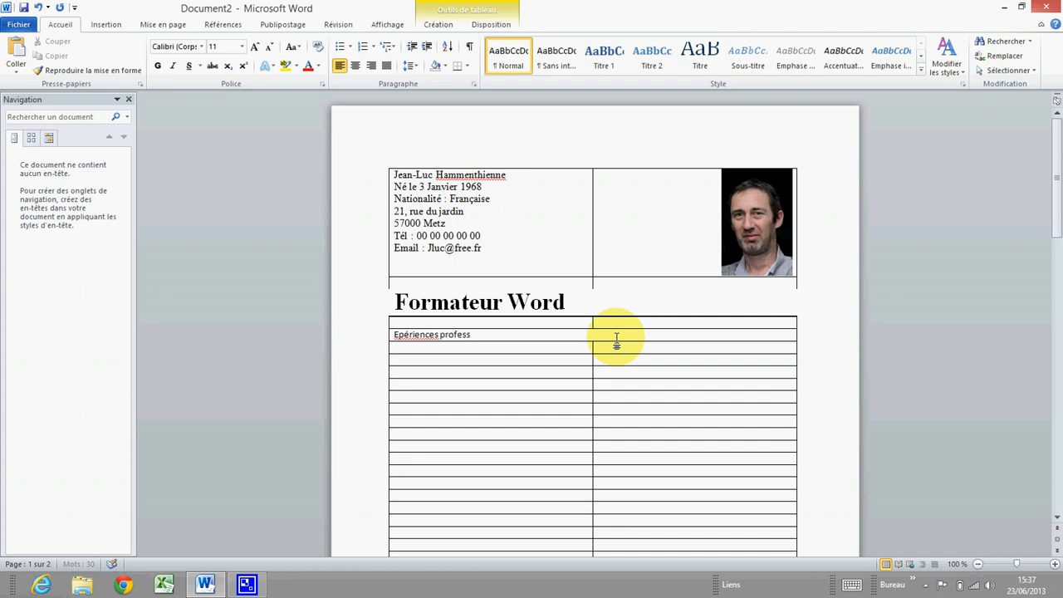
Add the missing 's', fix 'Epériences' to 'Expériences' via the spelling suggestion, and select the heading
left_click(512, 340)
type("s")
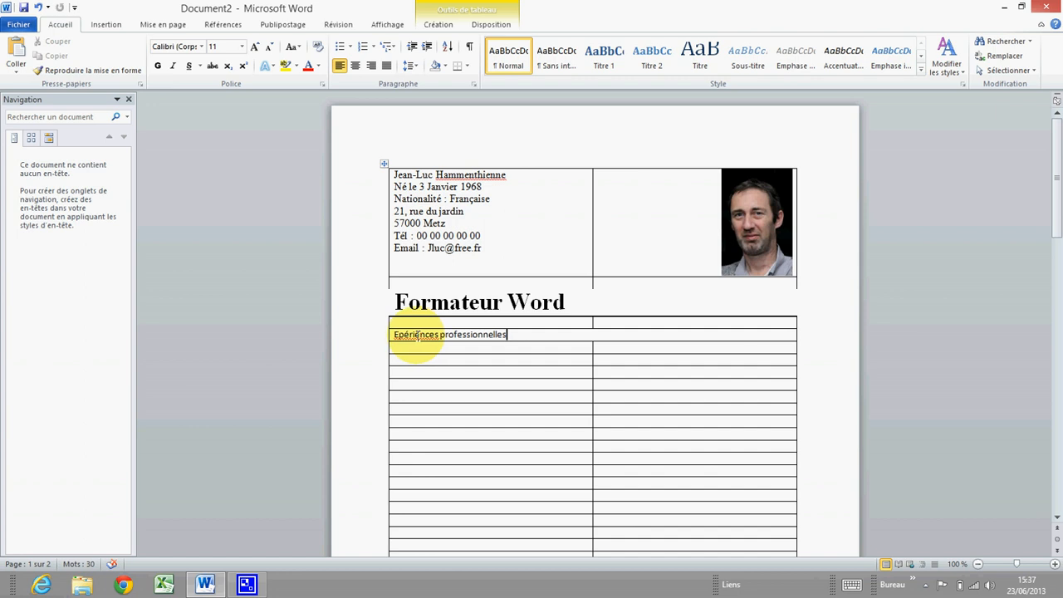
right_click(415, 334)
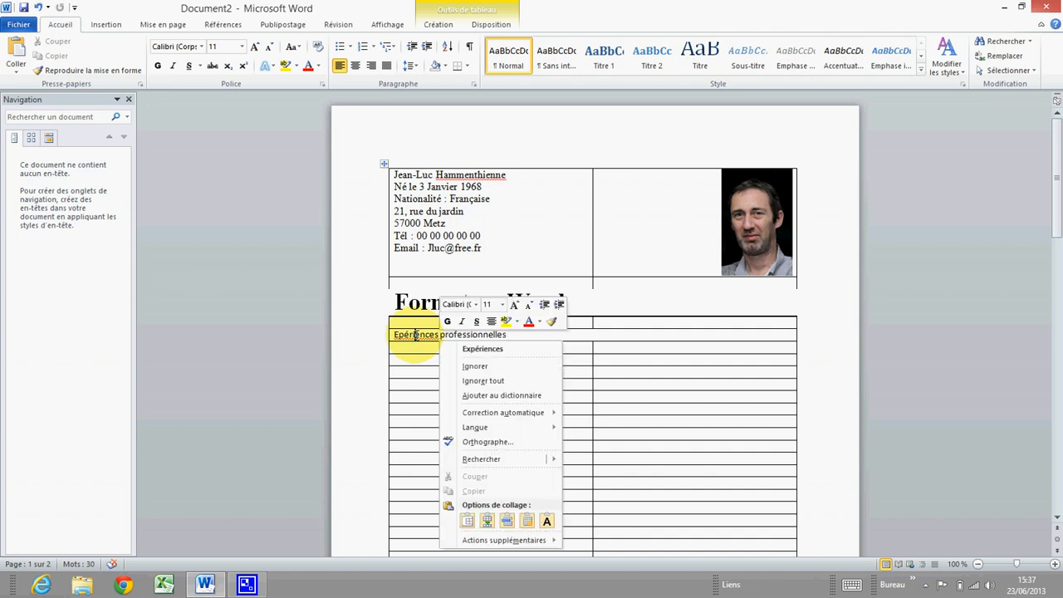
left_click(484, 349)
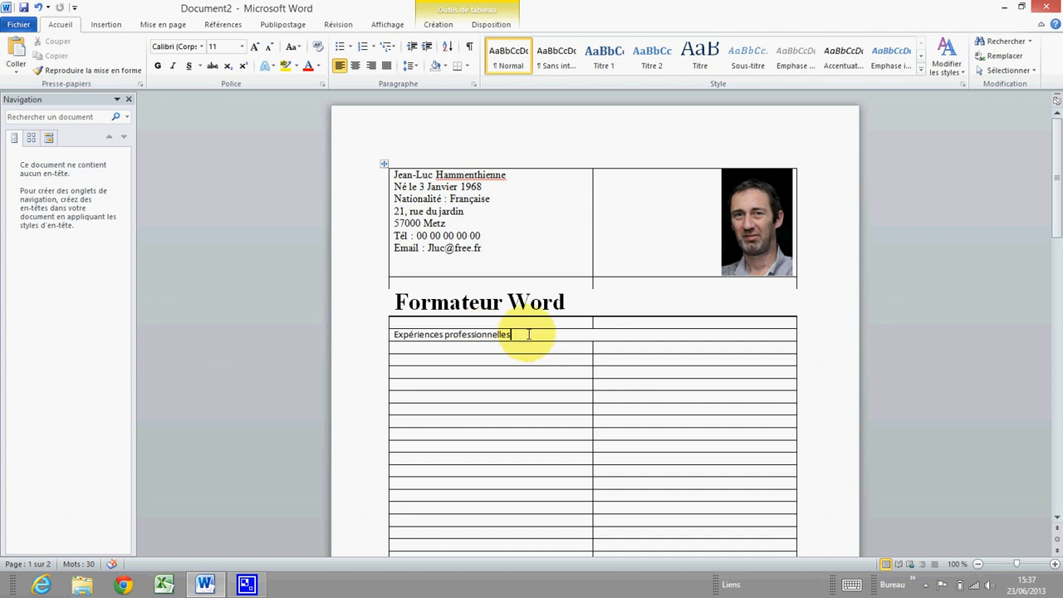
left_click_drag(528, 334, 391, 334)
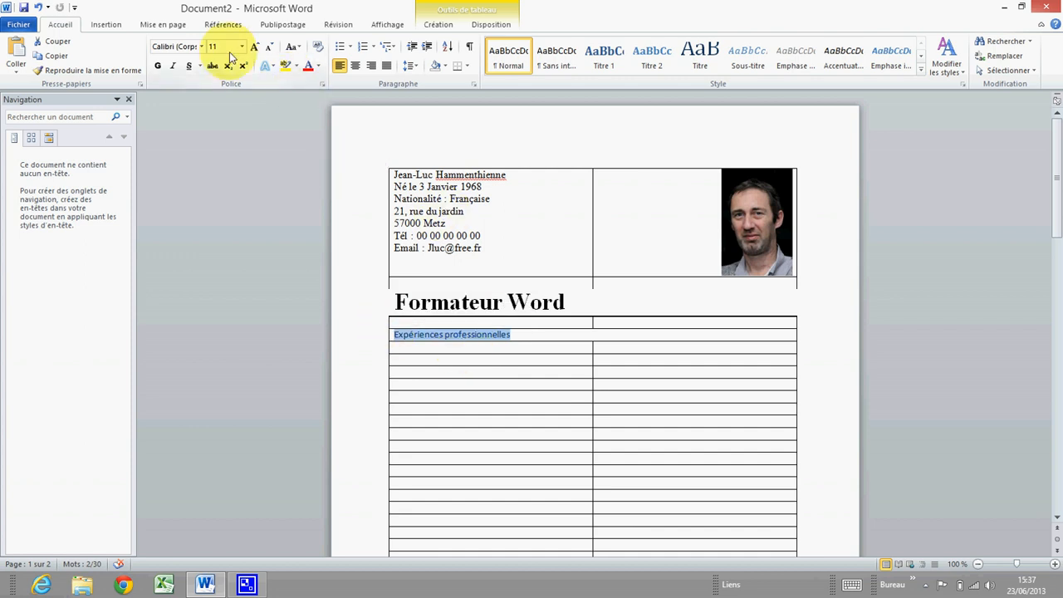
Make 'Expériences professionnelles' bold 14-point Times New Roman, then reselect the heading
left_click(201, 46)
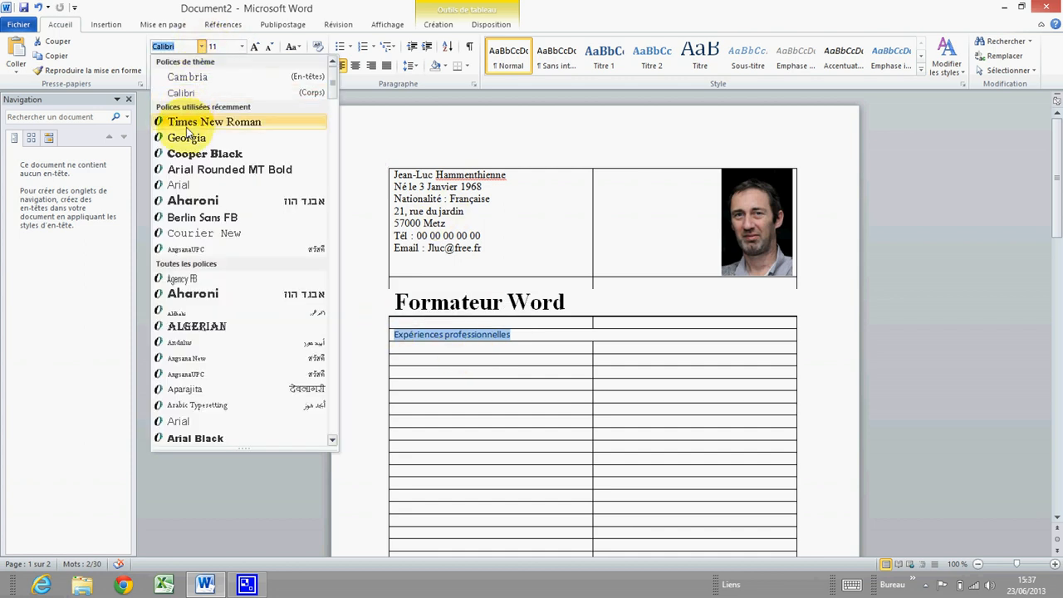
left_click(193, 124)
left_click(241, 46)
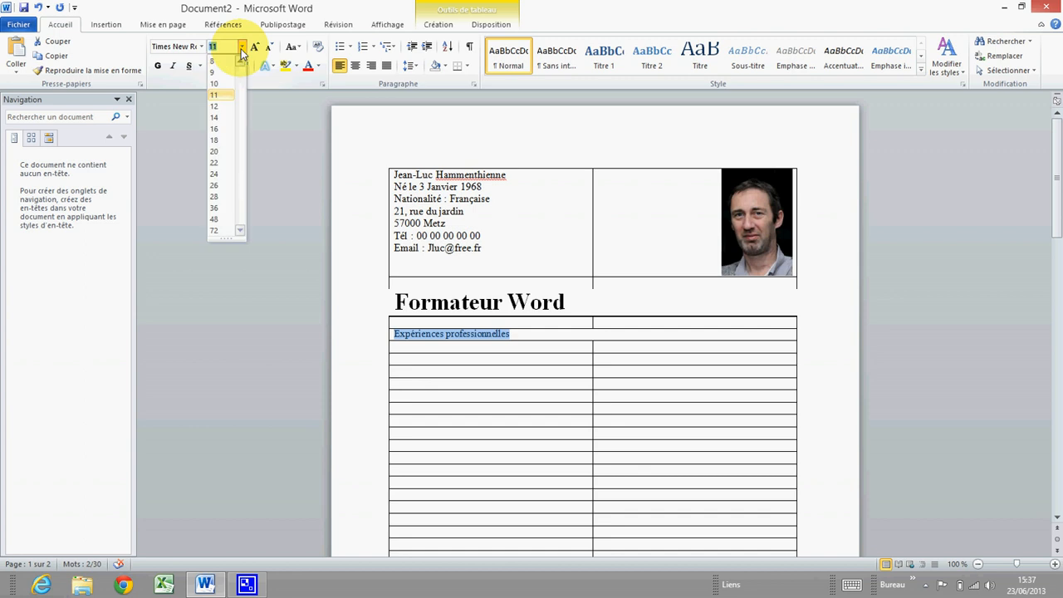
left_click(221, 122)
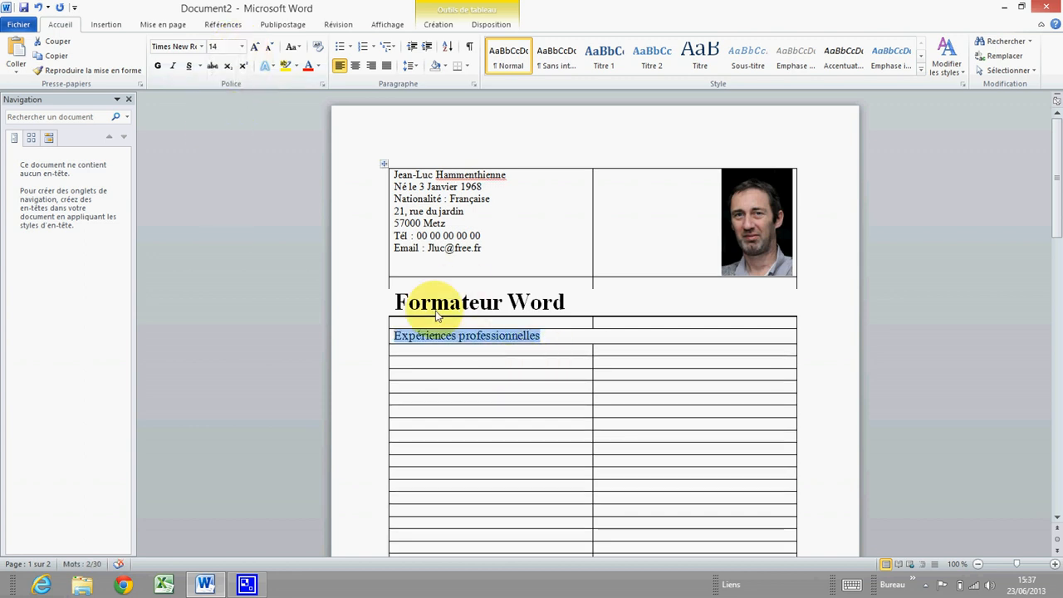
left_click(160, 69)
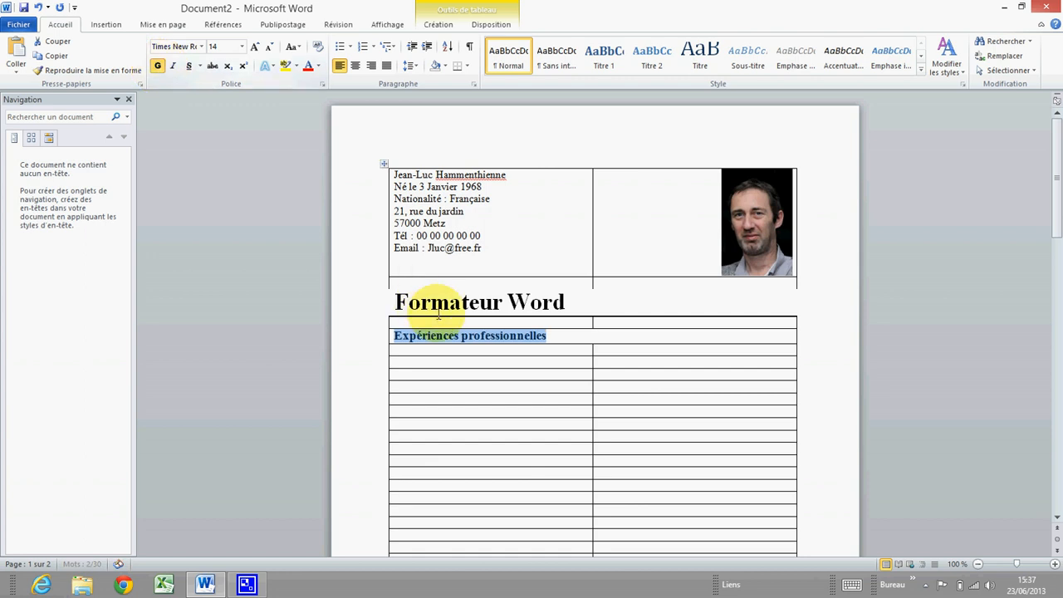
left_click(509, 349)
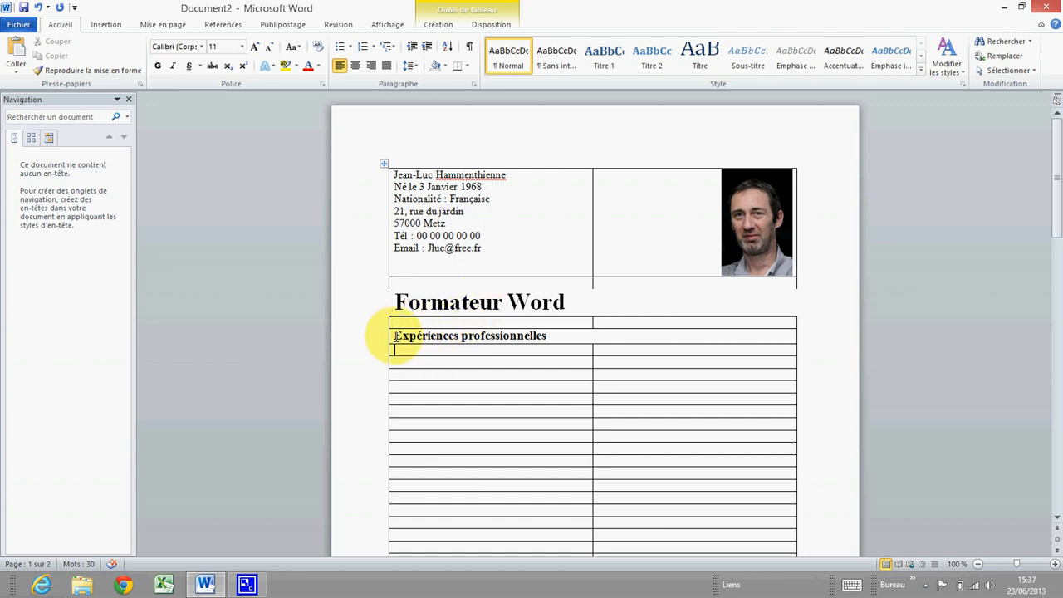
left_click_drag(394, 335, 538, 344)
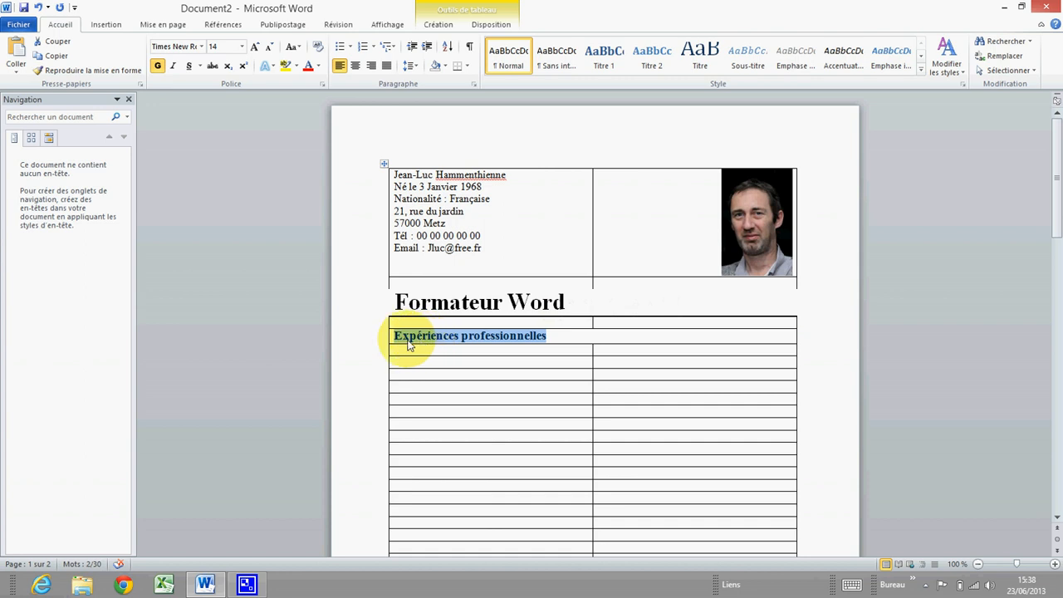
In Bordure et trame, leave only a black 1½ pt bottom border on the heading cell, applied to Cellule
right_click(504, 341)
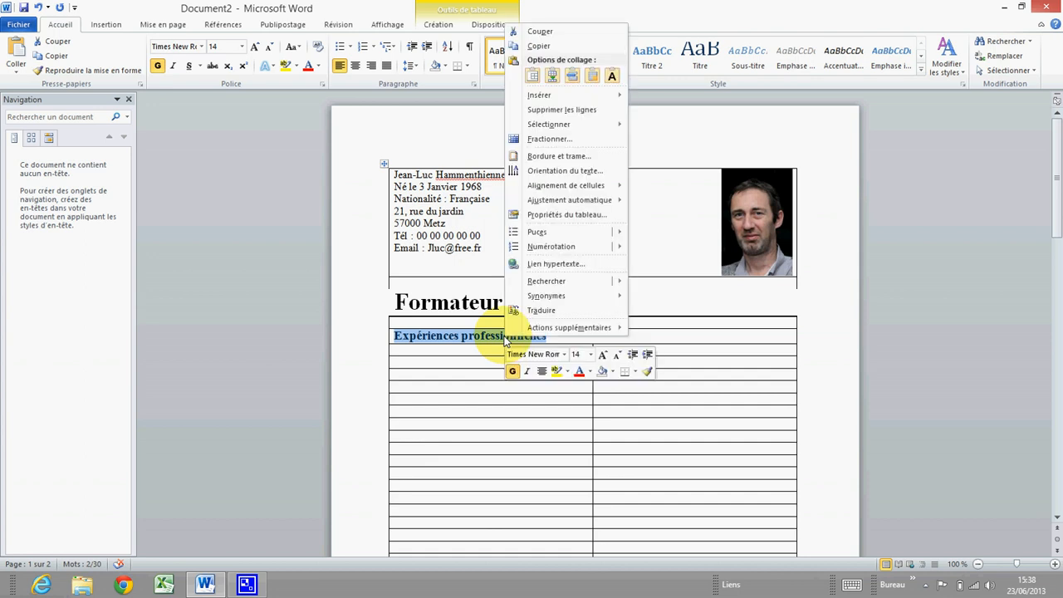
left_click(561, 158)
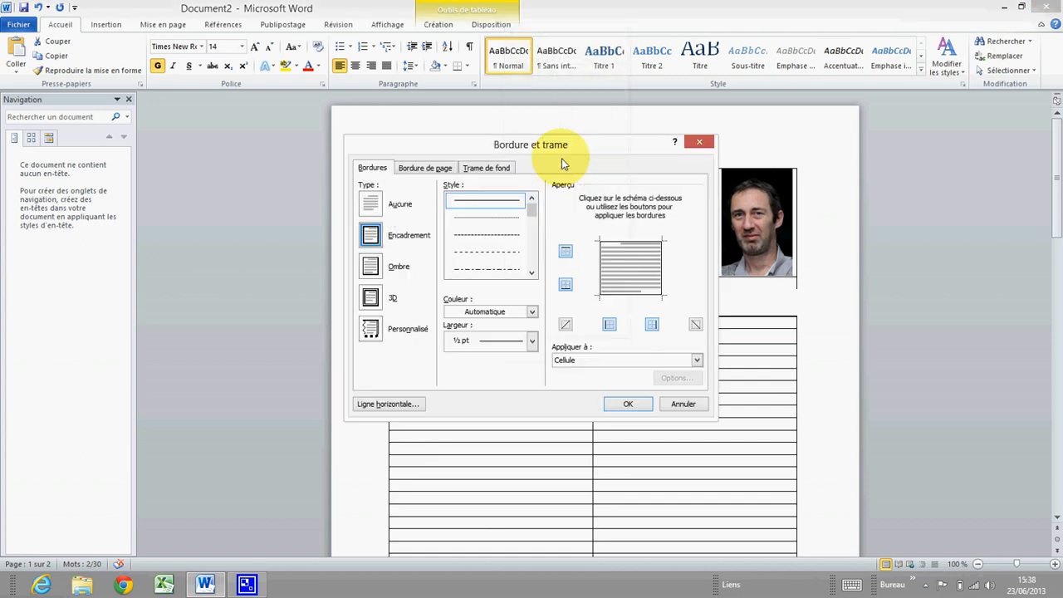
left_click(532, 341)
left_click(491, 433)
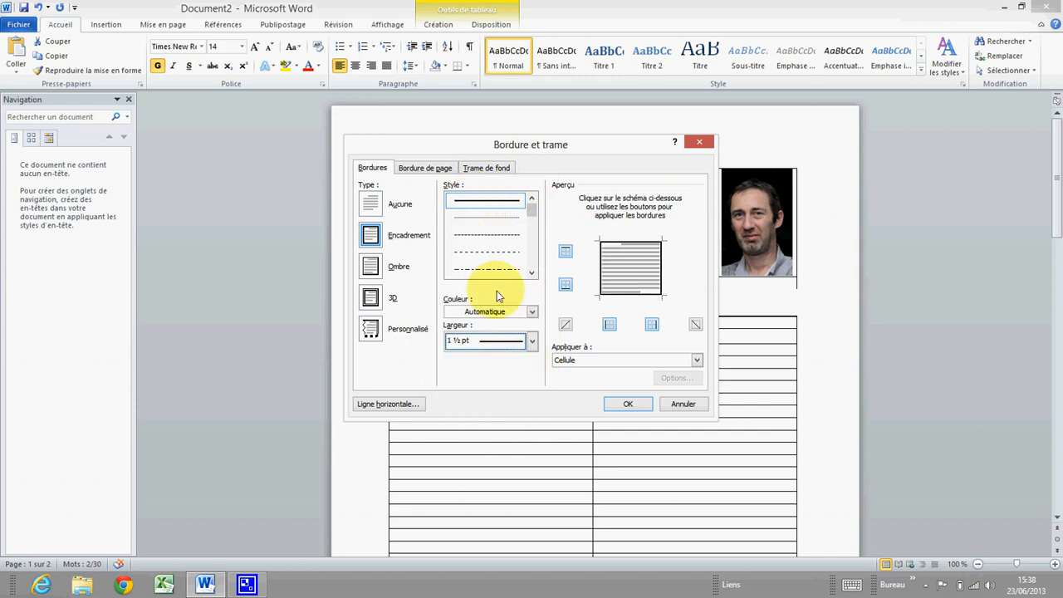
left_click(531, 312)
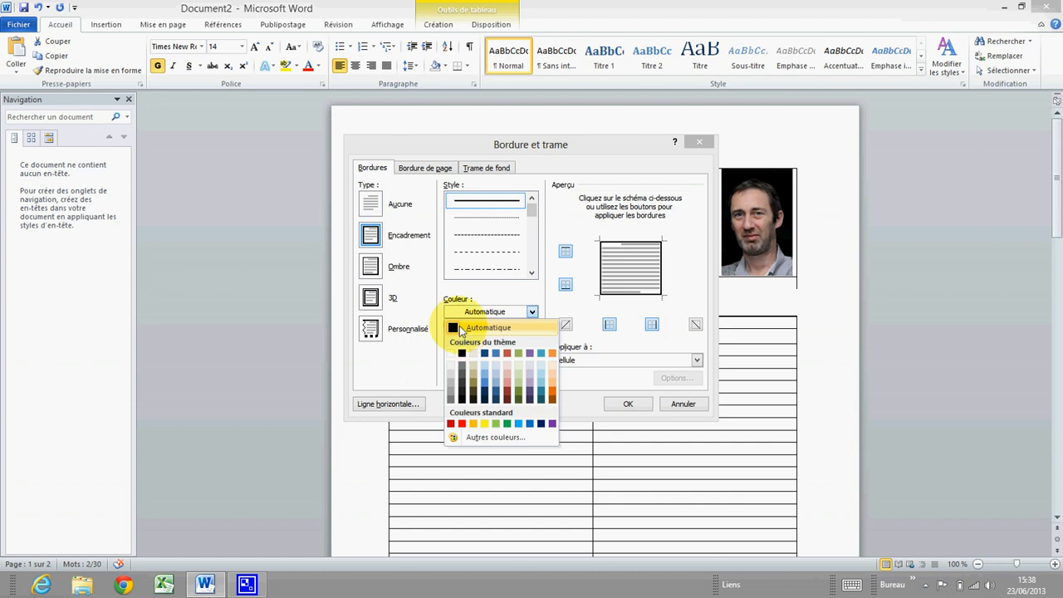
left_click(460, 327)
left_click(531, 312)
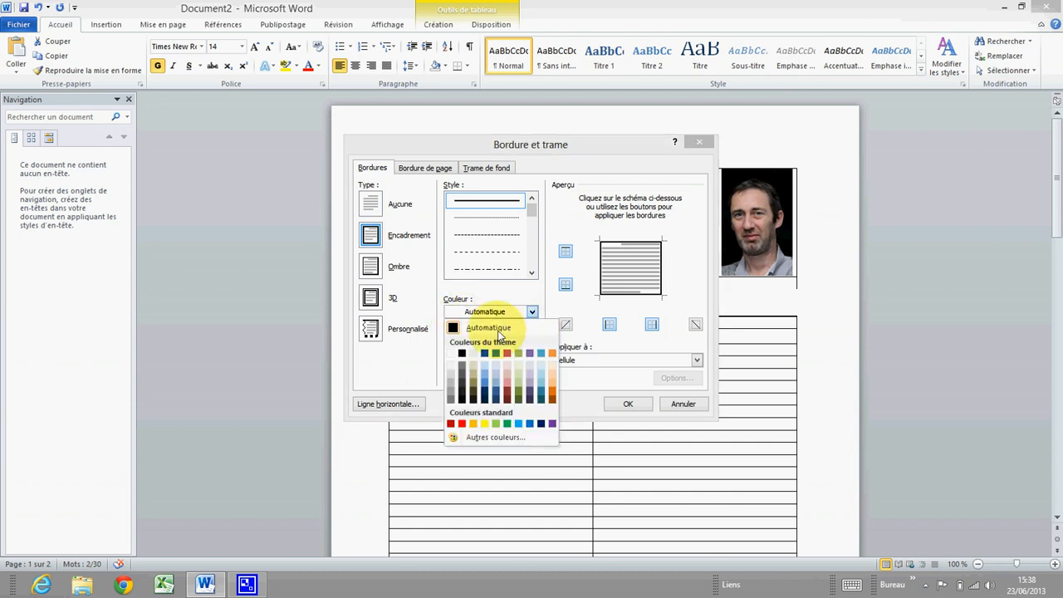
left_click(461, 353)
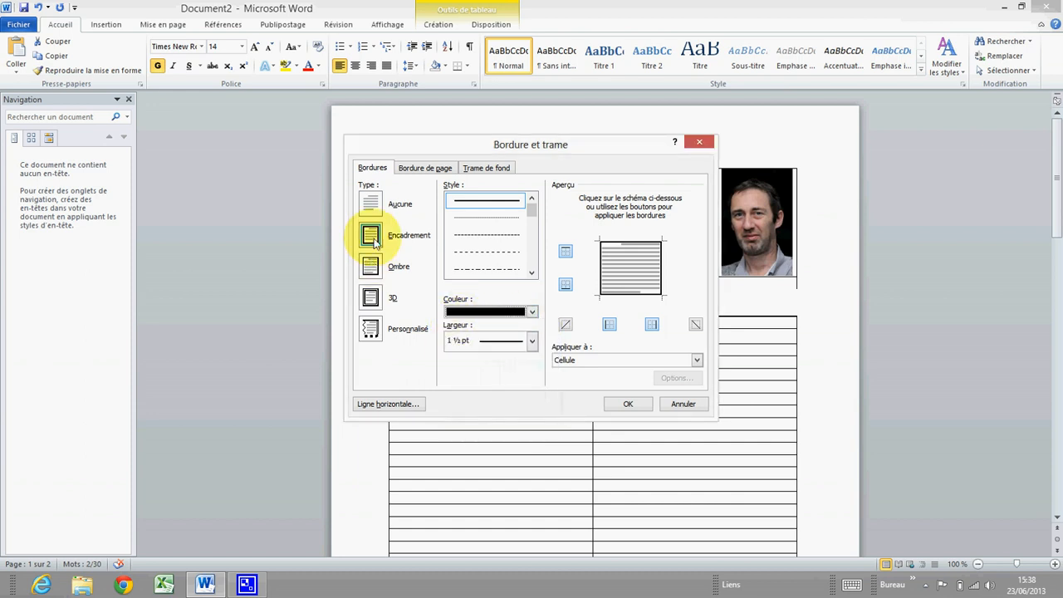
left_click(567, 250)
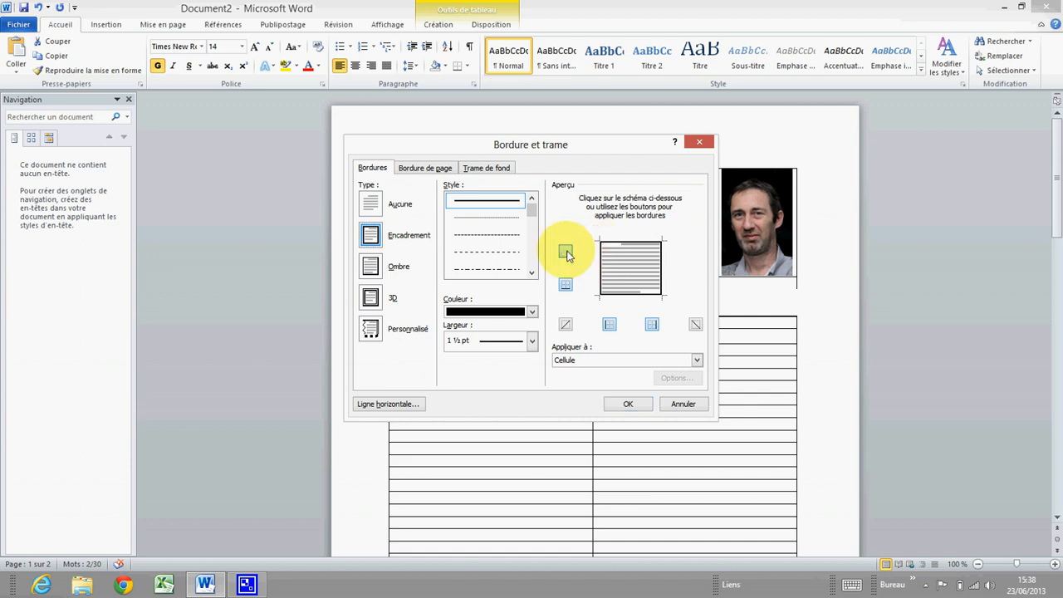
left_click(608, 325)
left_click(652, 324)
left_click(585, 361)
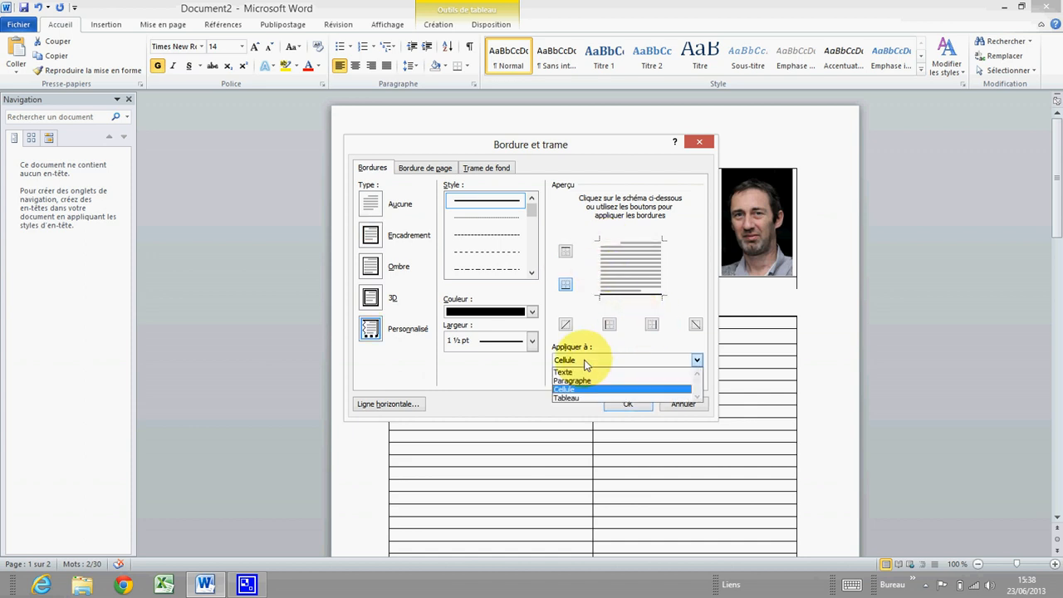
left_click(591, 389)
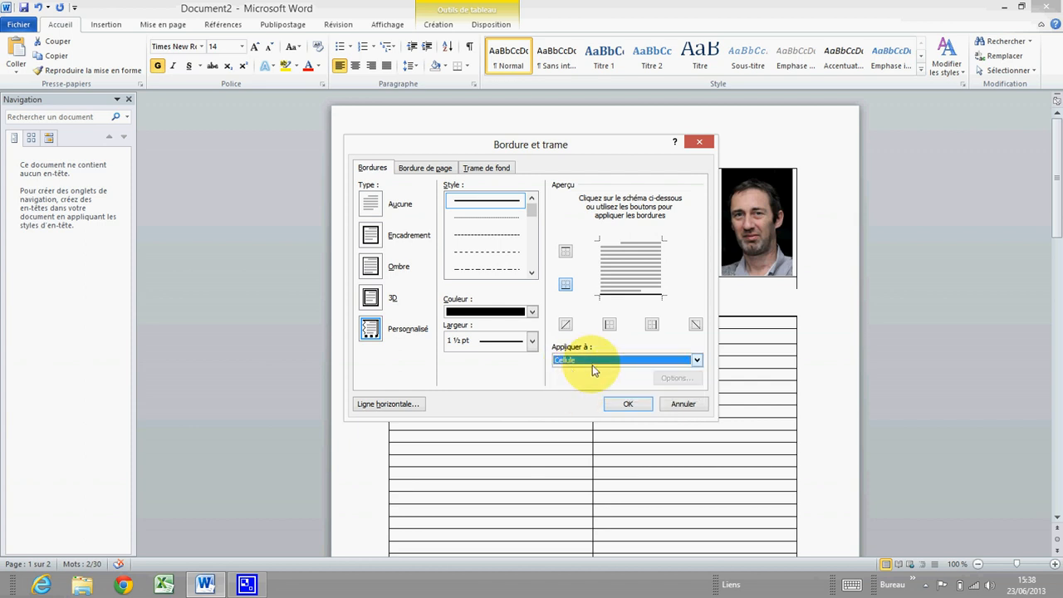
left_click(626, 405)
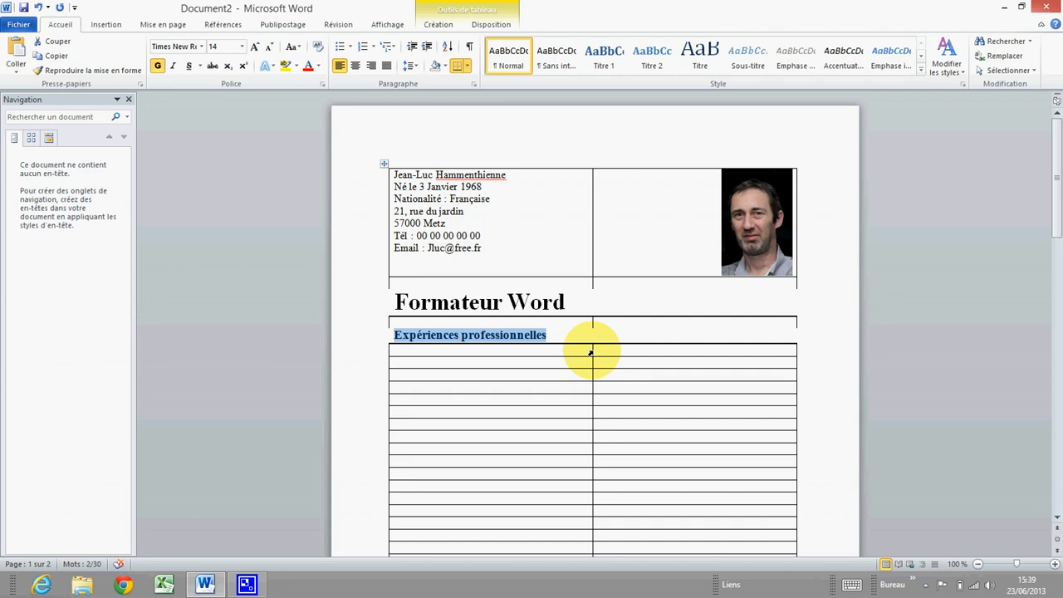
Drag the middle column border left so the first column is narrow and the second wide
left_click_drag(590, 352, 463, 367)
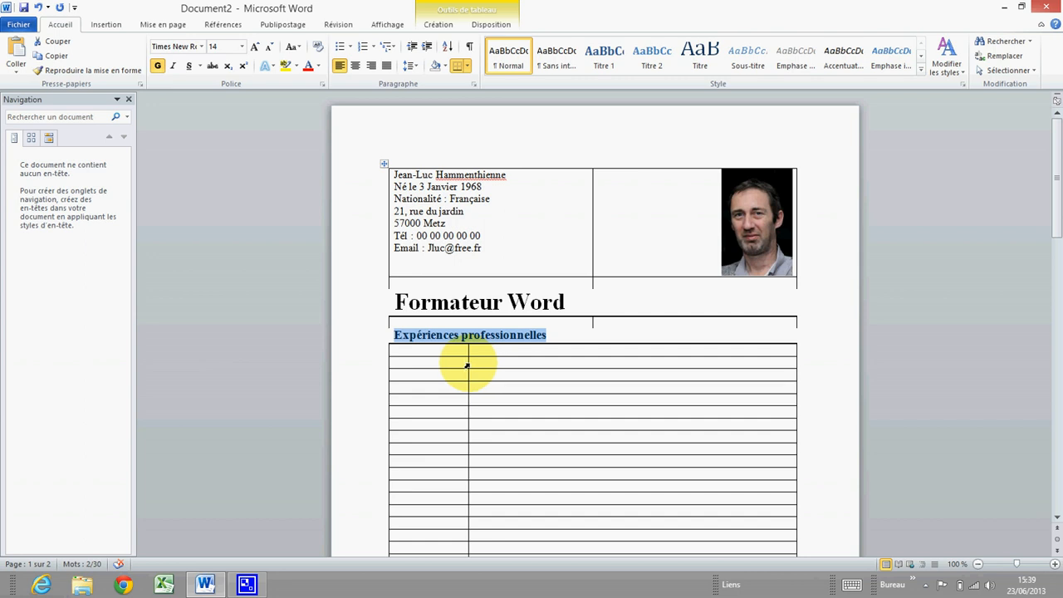
left_click_drag(468, 362, 451, 362)
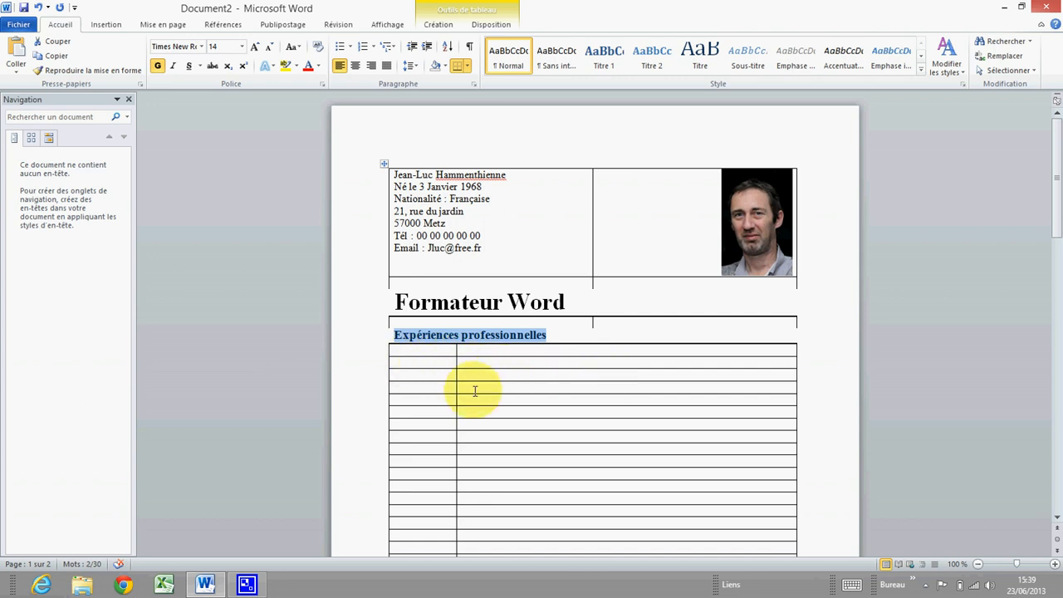
left_click(449, 356)
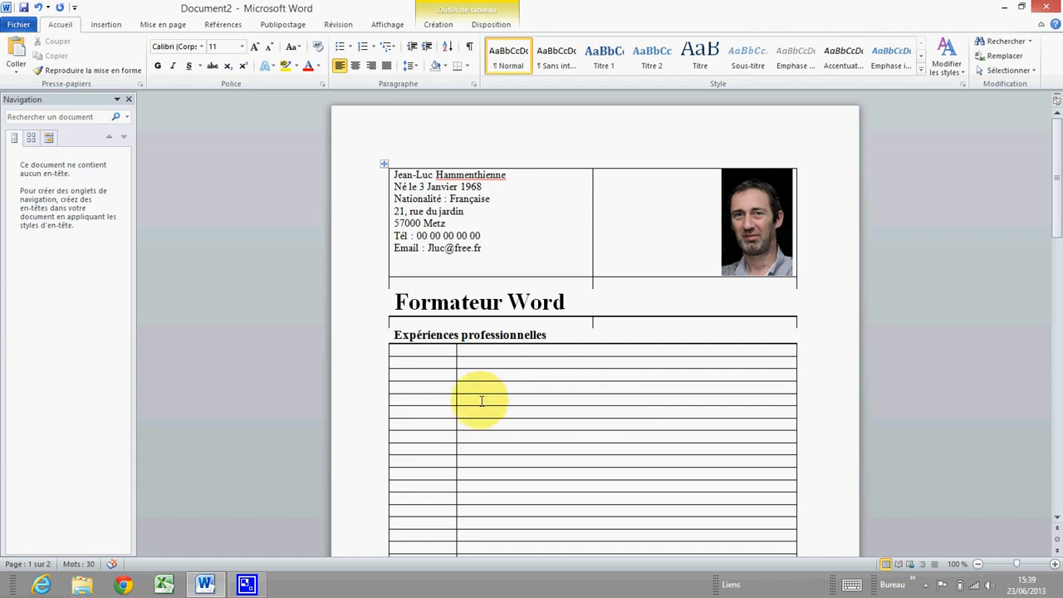
Enter the dates '2005 – aujourd'hui' in the first-column cell of the first experience row
left_click(406, 365)
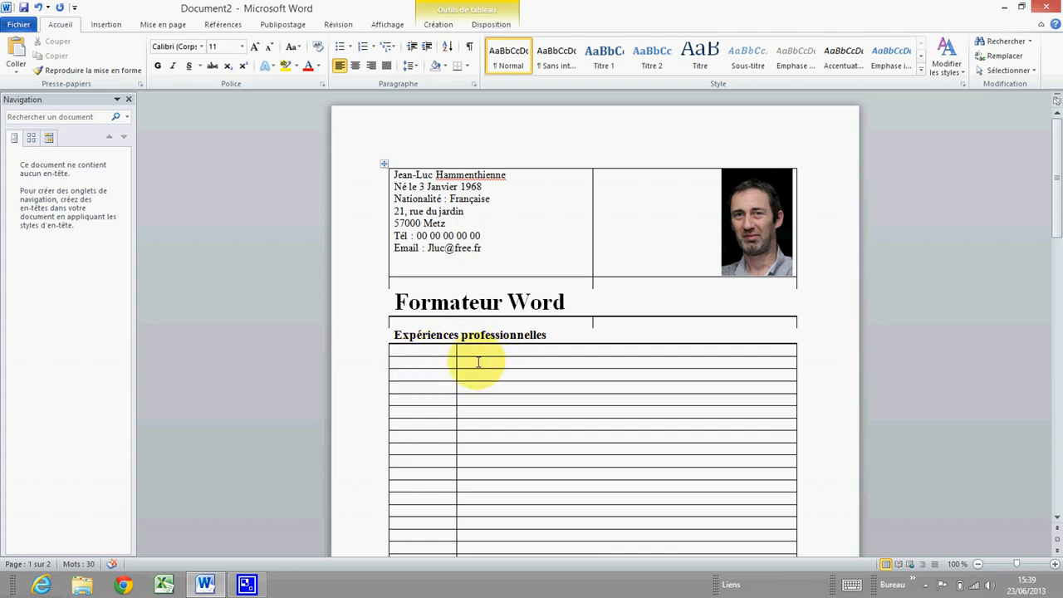
left_click(440, 363)
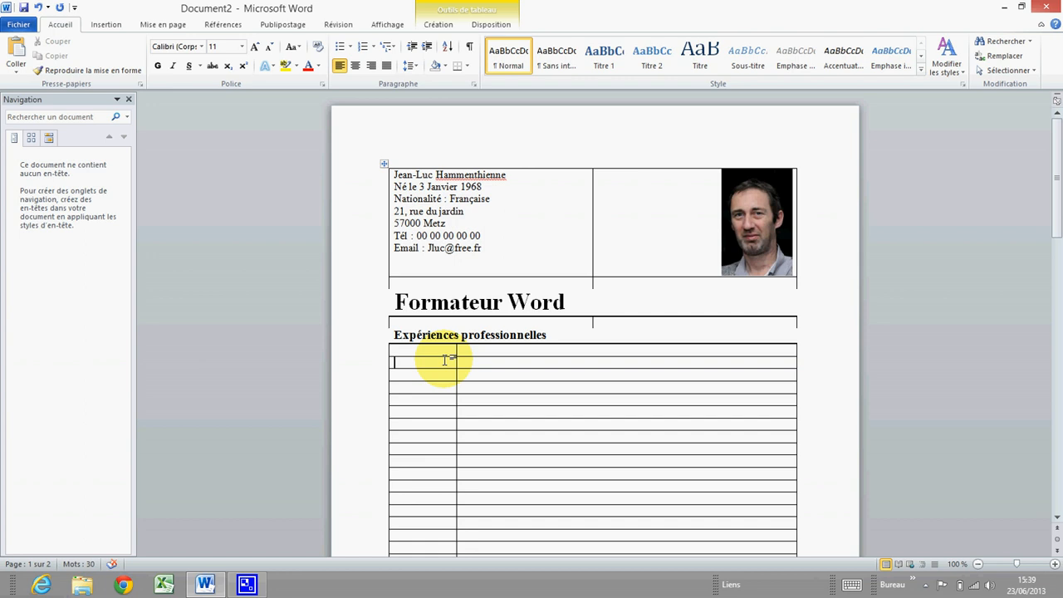
type("2")
type("005 - aujourdh")
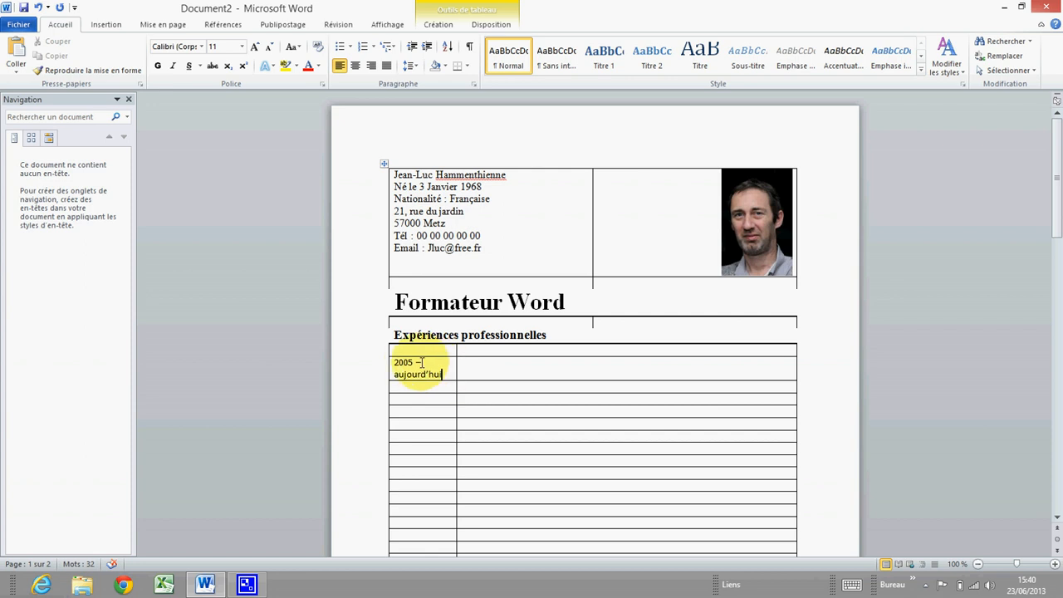
Merge the dates row's cells with Fusionner, then undo the merge with Ctrl+Z
left_click_drag(416, 365, 487, 368)
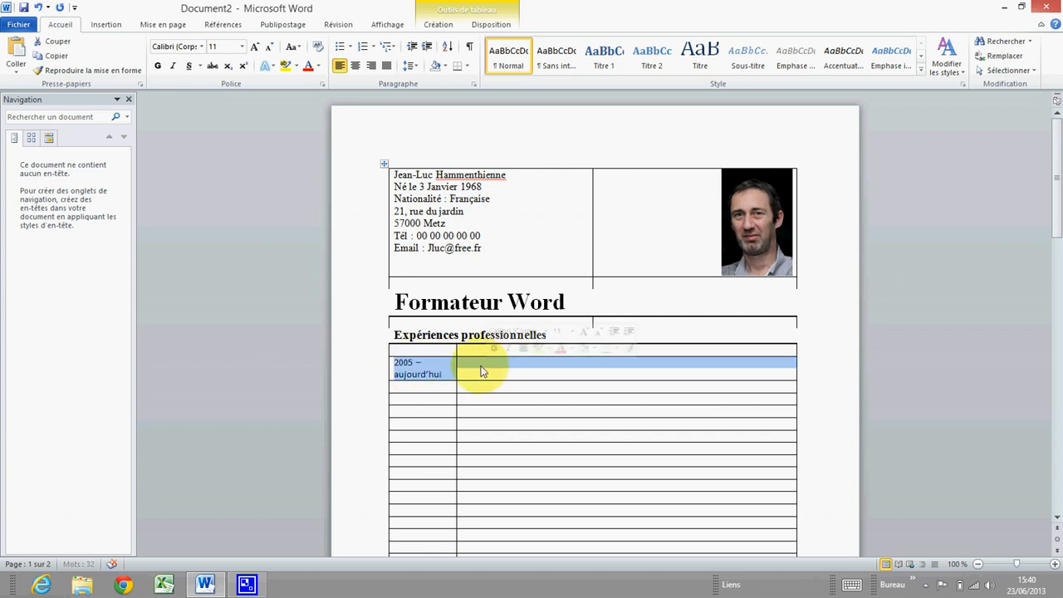
right_click(487, 368)
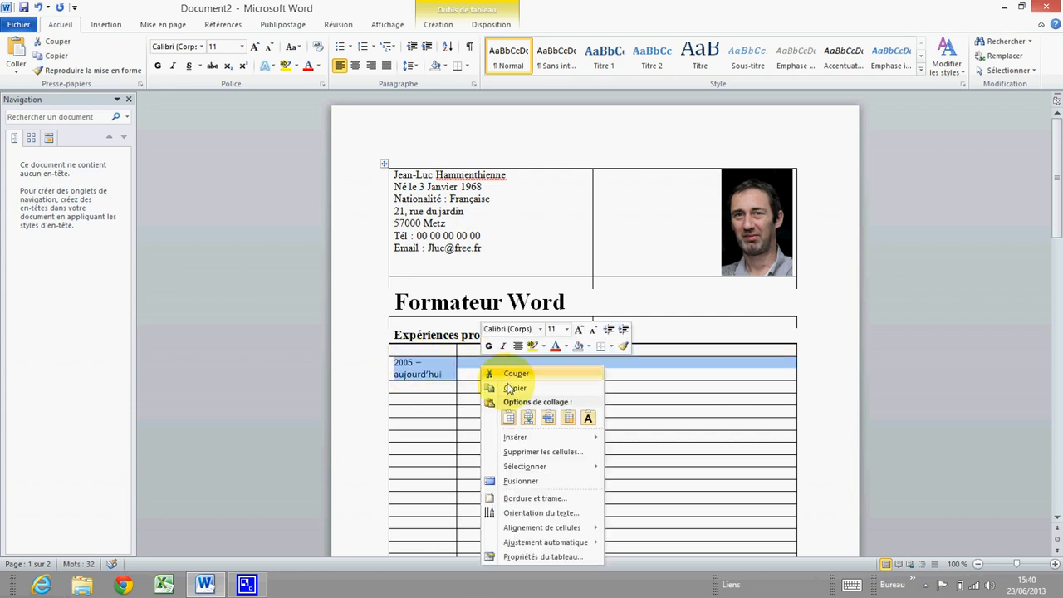
left_click(525, 482)
left_click(470, 388)
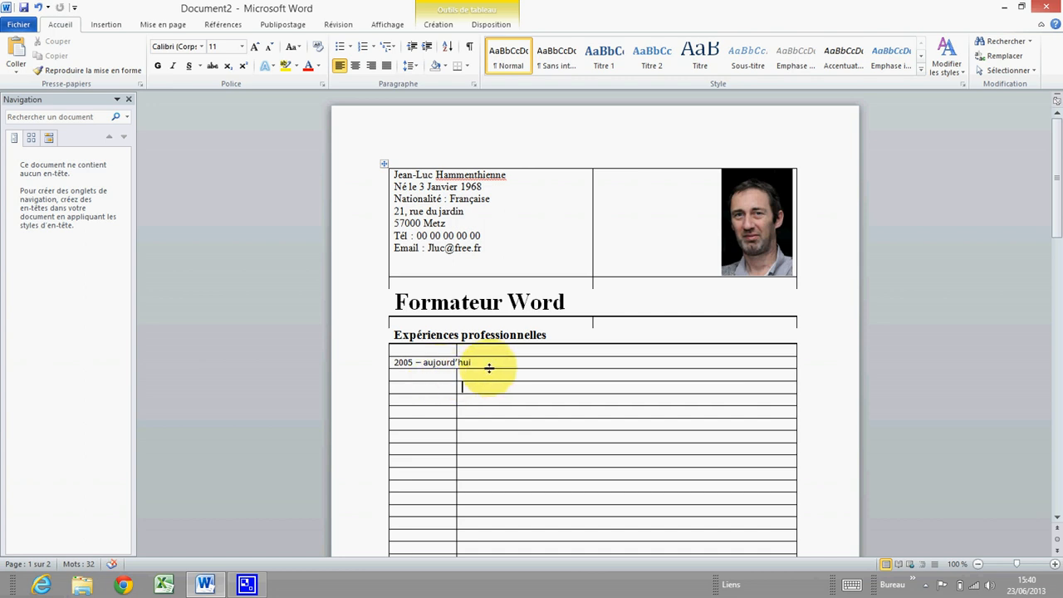
key("ctrl+z")
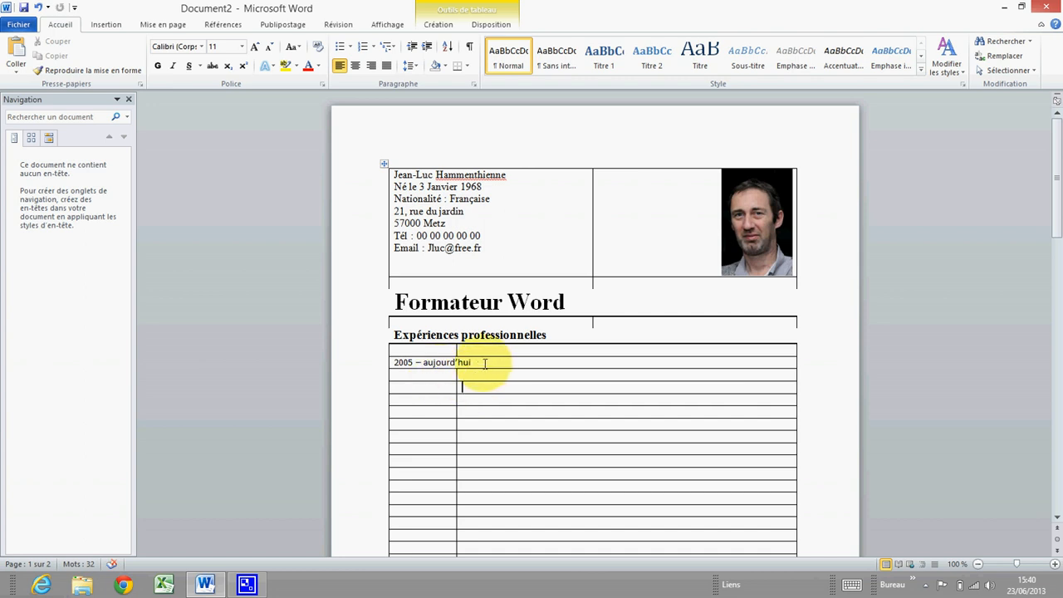
Make the '2005 – aujourd'hui' dates bold with Gras
left_click(478, 362)
left_click_drag(478, 362, 396, 357)
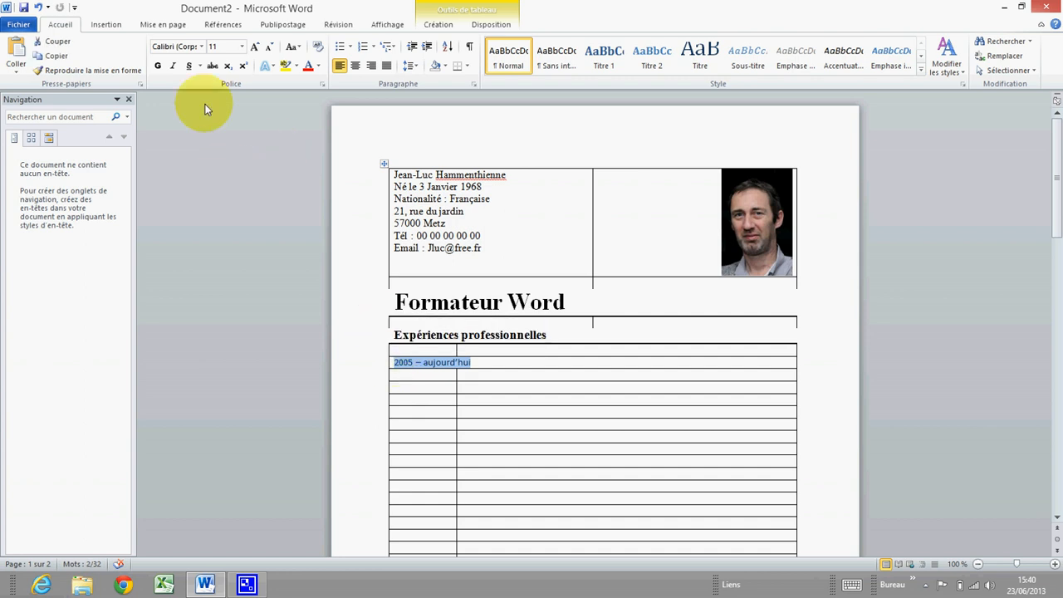
left_click(158, 65)
left_click(496, 359)
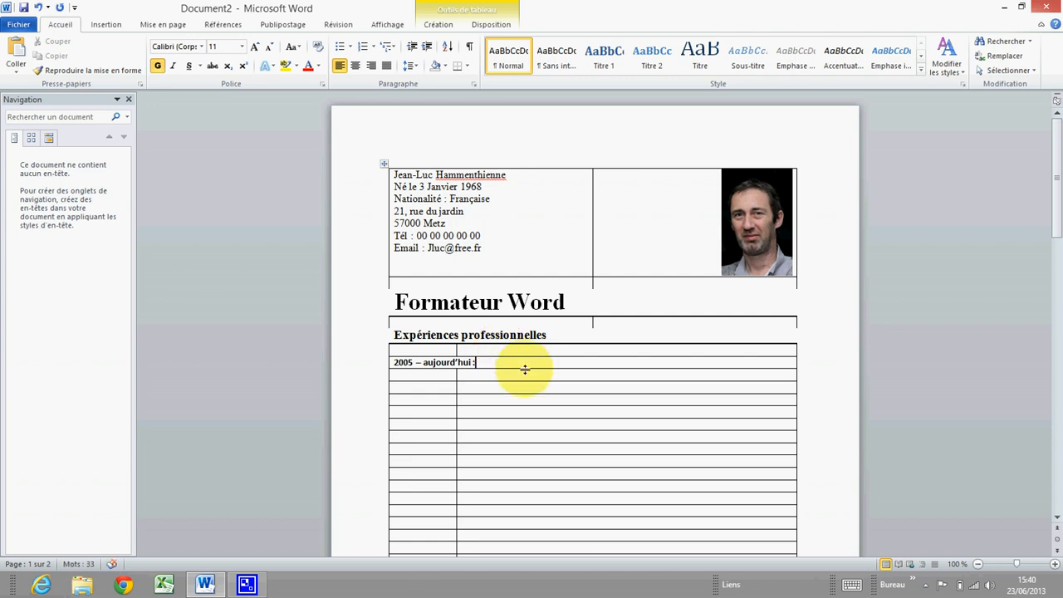
Set the dates and their colon to Times New Roman, size 12
left_click(469, 376)
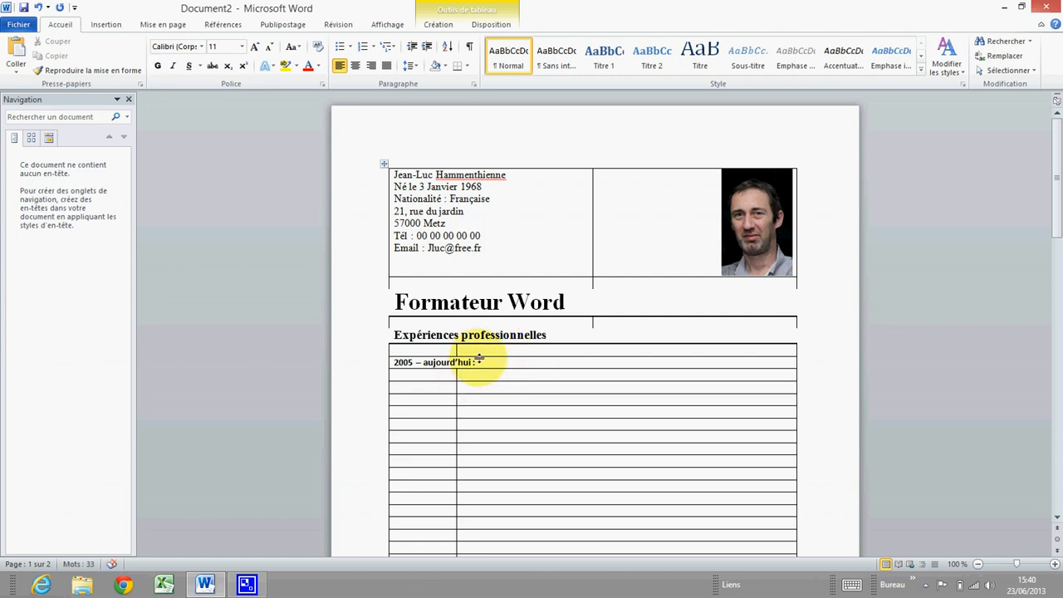
left_click_drag(471, 362, 375, 368)
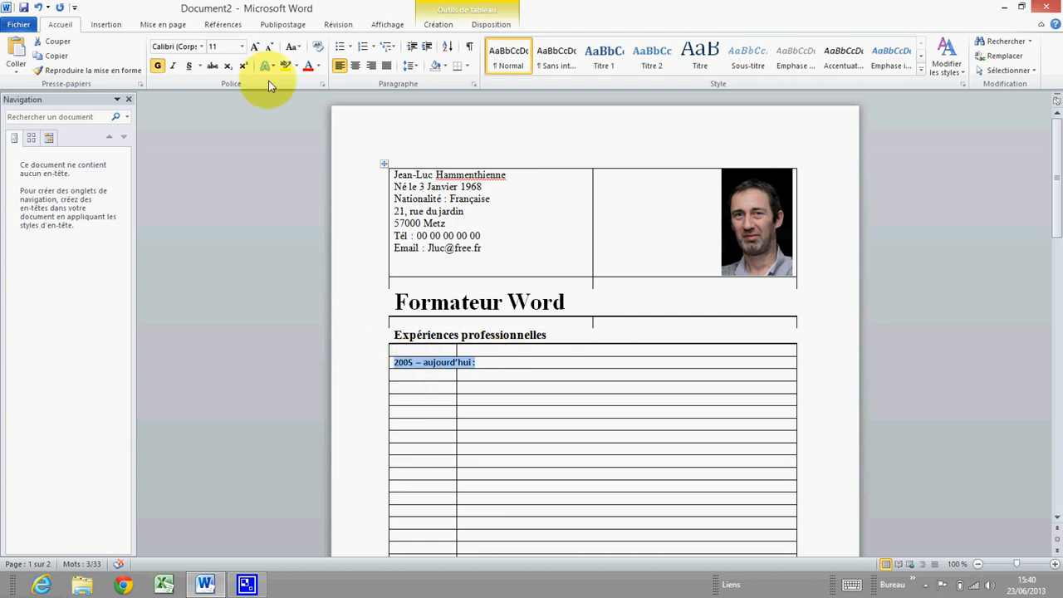
left_click(202, 46)
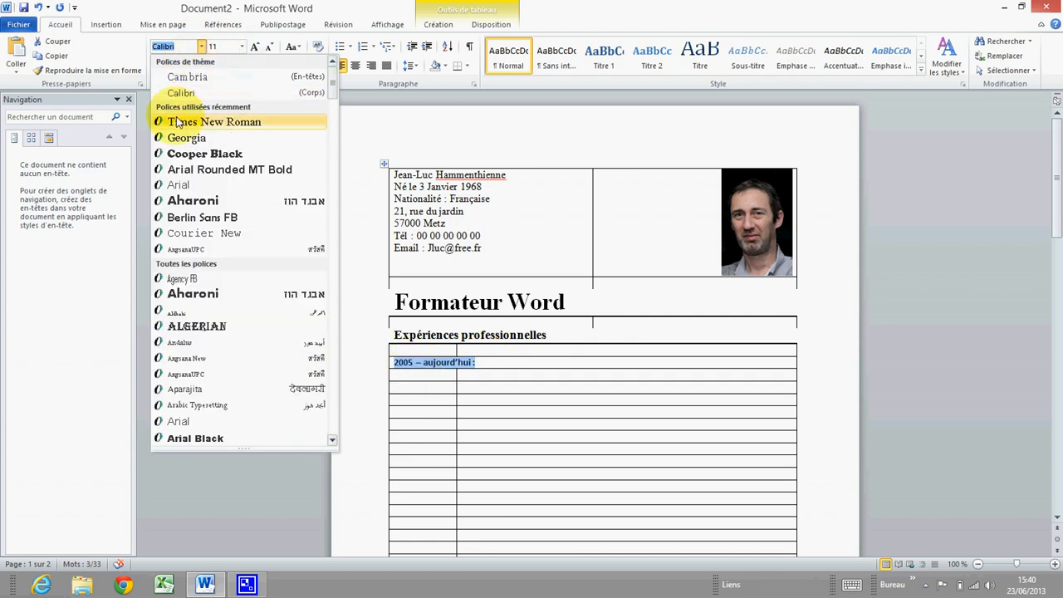
left_click(214, 122)
left_click(242, 47)
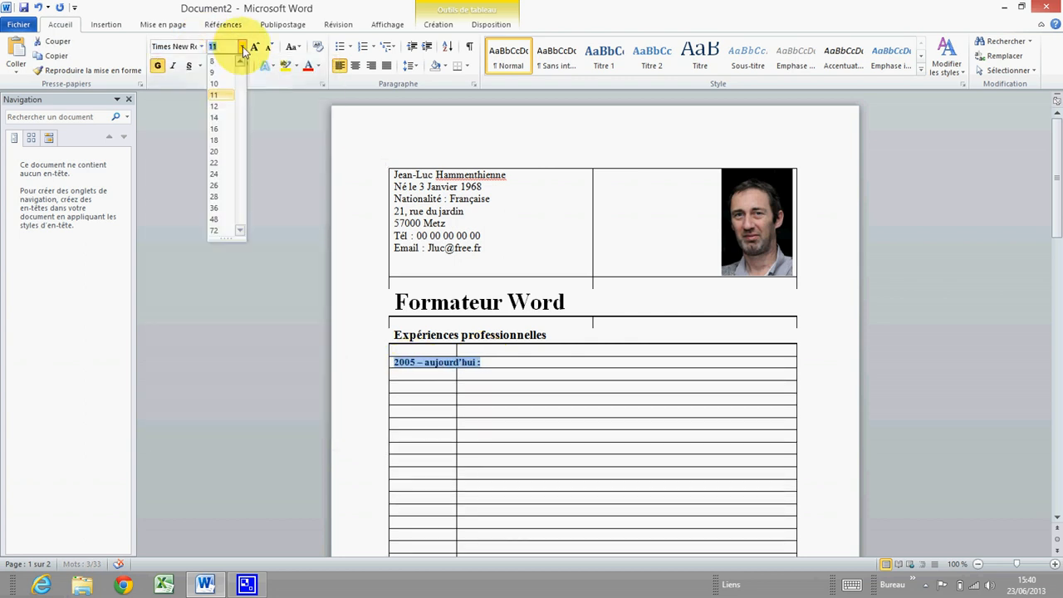
left_click(214, 107)
left_click(462, 374)
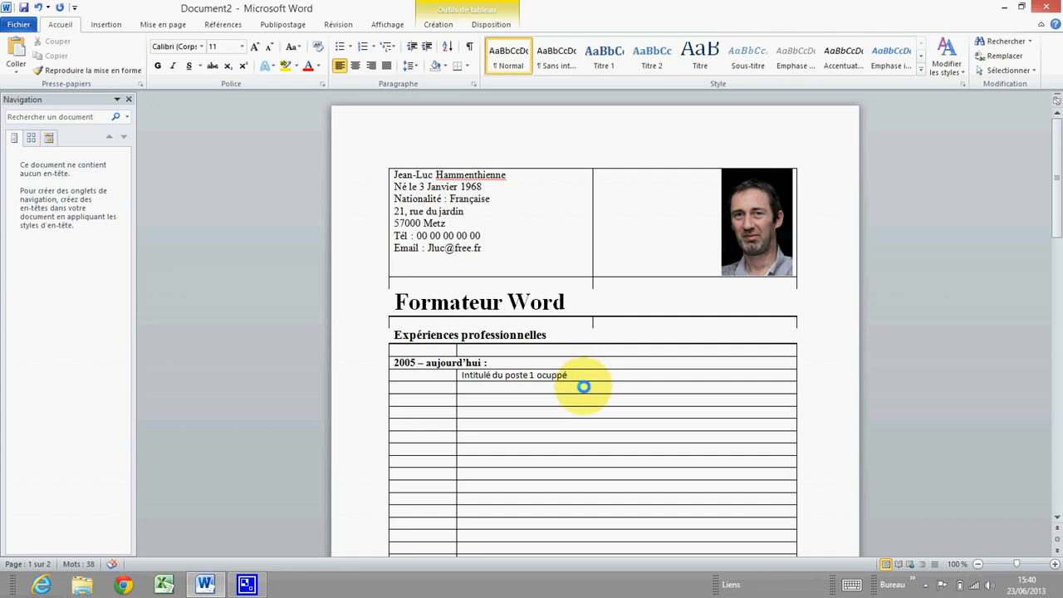
Bold the line 'Intitulé du poste 1 occupé' and correct 'ocuppé' to 'occupé'
left_click_drag(568, 375, 487, 366)
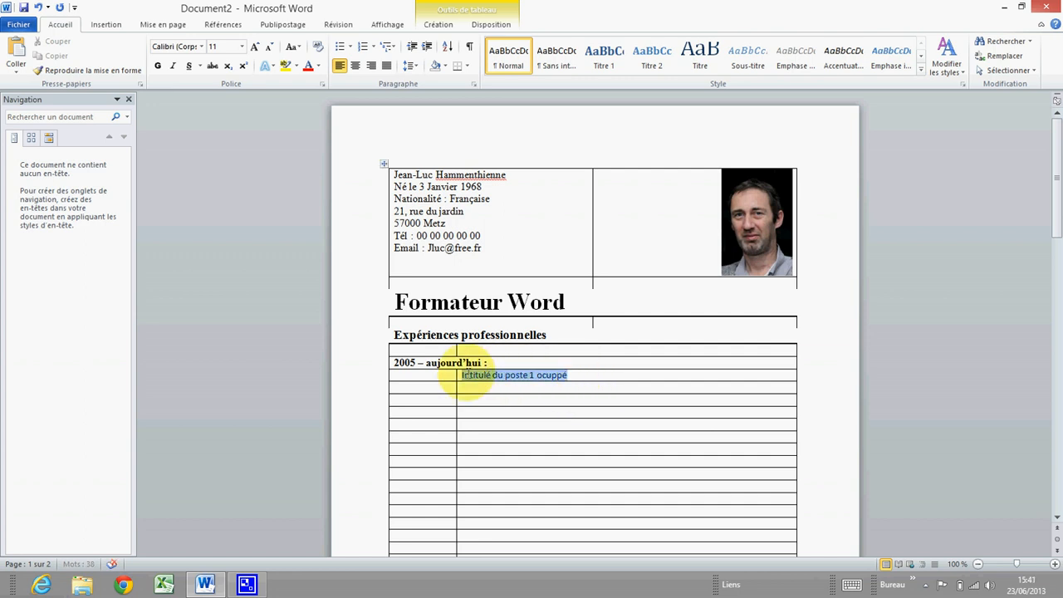
left_click(159, 66)
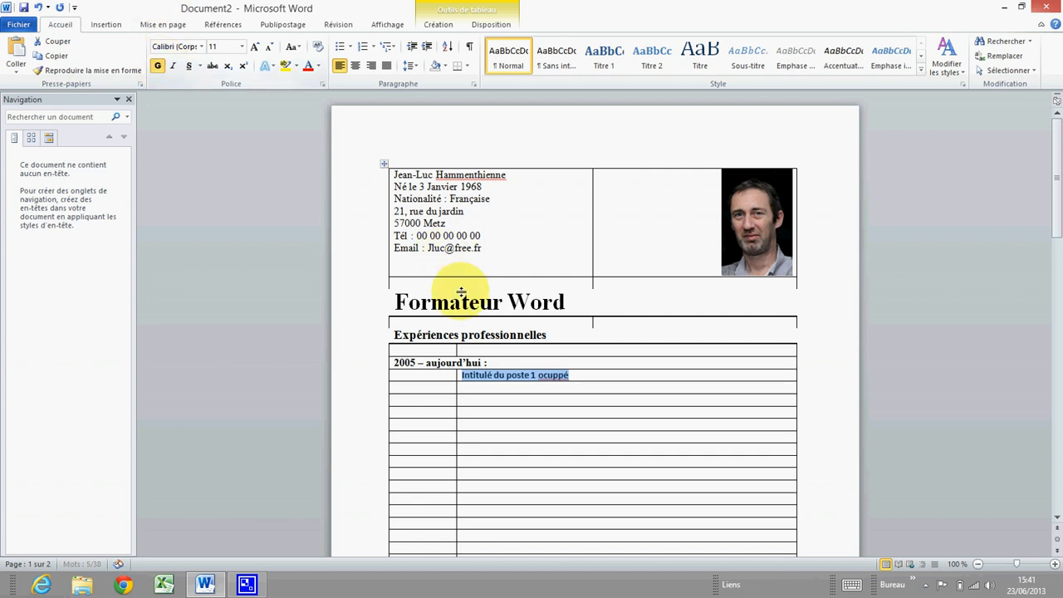
left_click(554, 378)
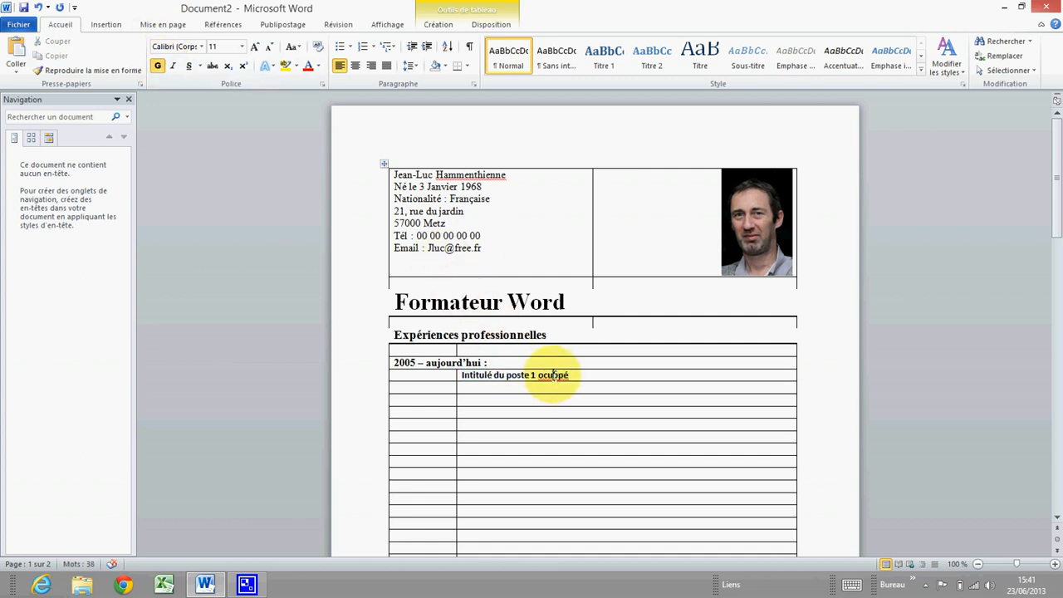
right_click(555, 378)
left_click(605, 123)
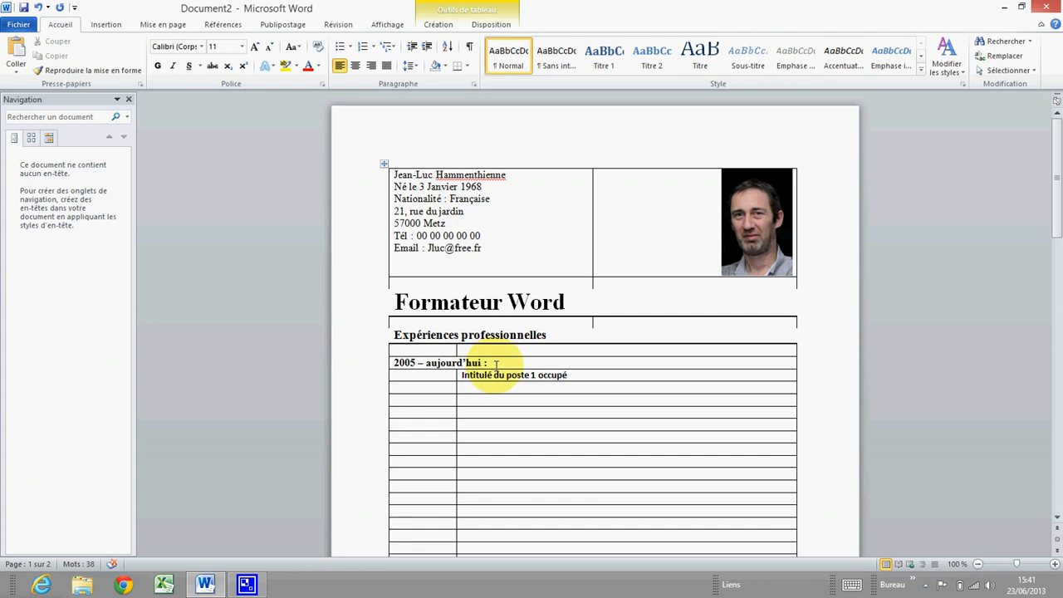
Copy the '2005 – aujourd'hui :' formatting onto 'Intitulé du poste 1 occupé' with the Format Painter
left_click(492, 363)
left_click_drag(494, 364, 393, 363)
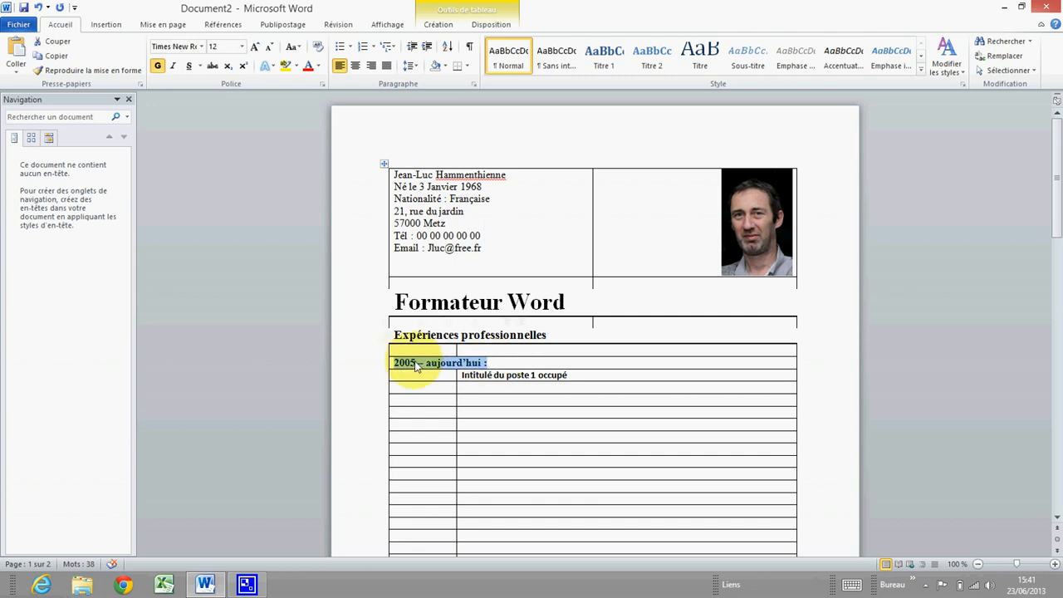
right_click(462, 369)
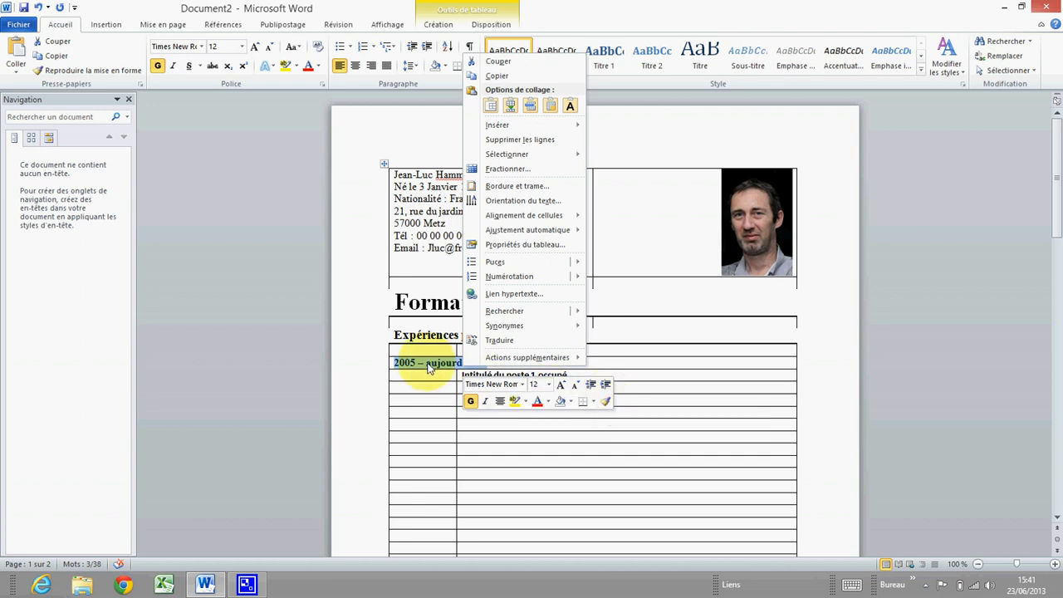
left_click(645, 382)
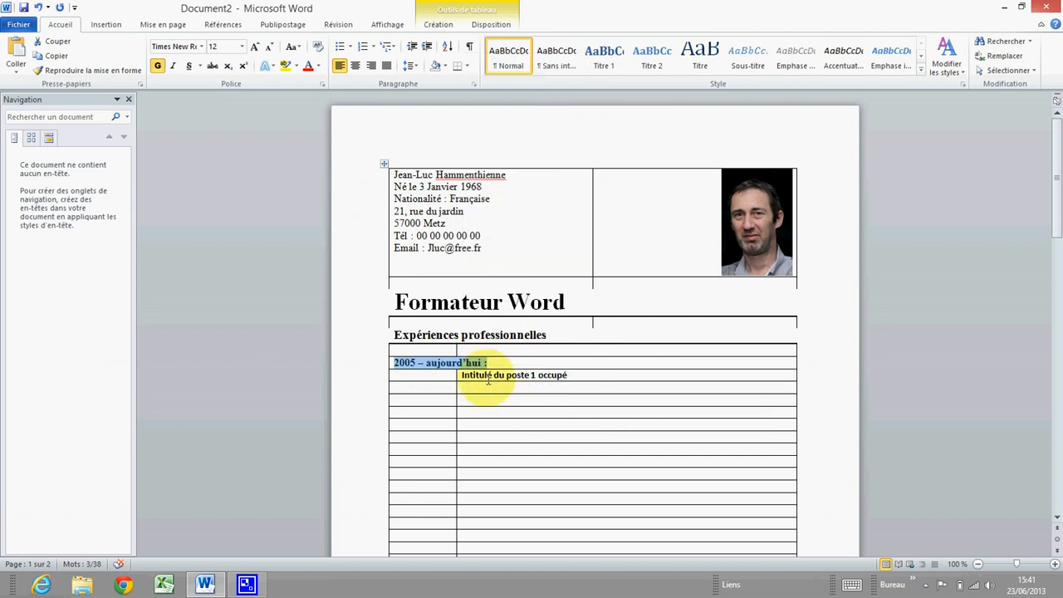
left_click(484, 378)
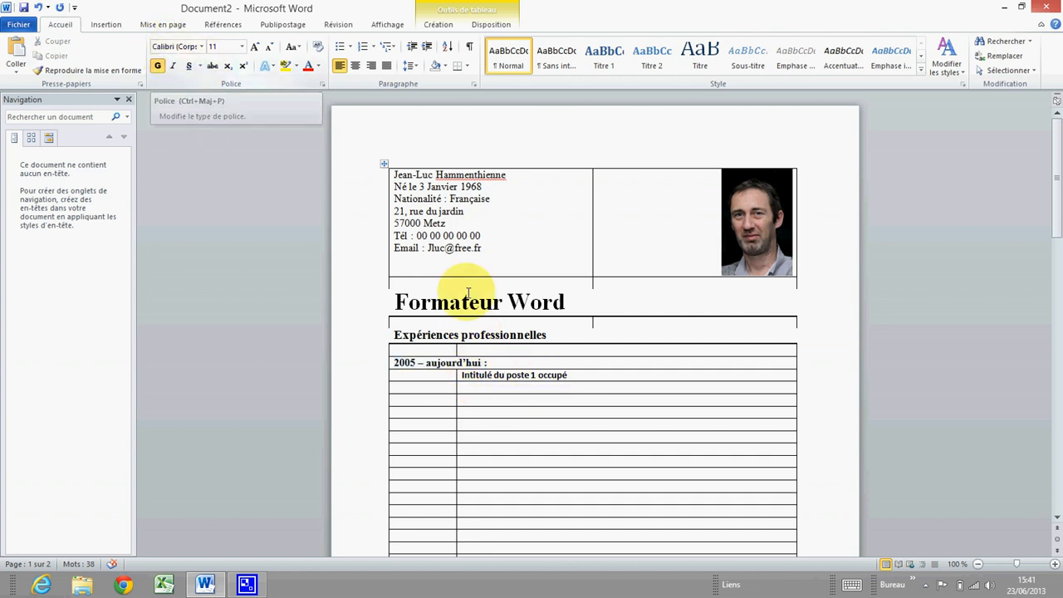
left_click_drag(490, 362, 399, 360)
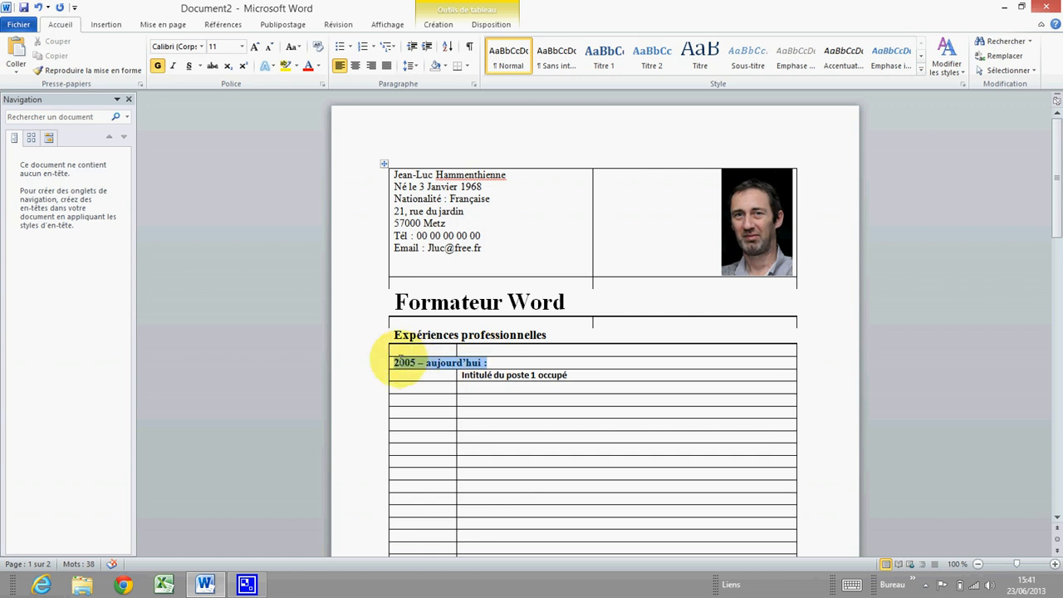
right_click(415, 364)
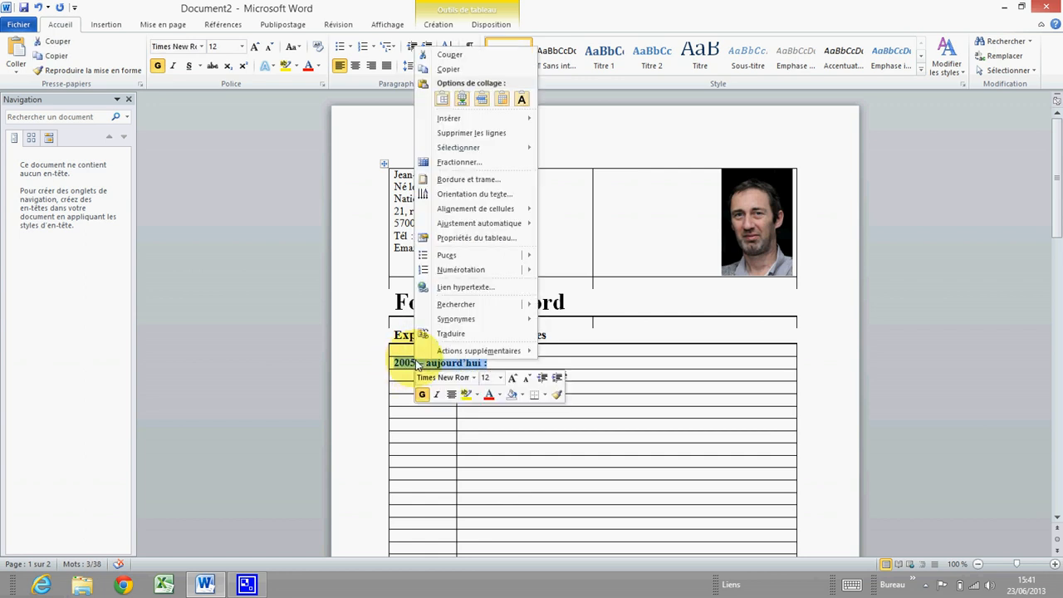
left_click(557, 395)
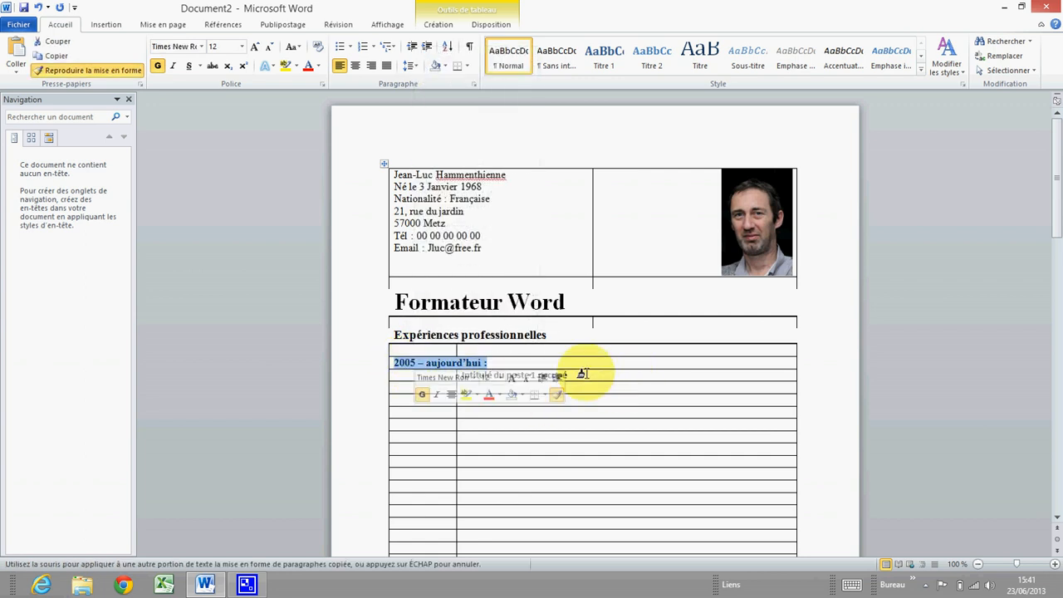
scroll(585, 377, "down", 1)
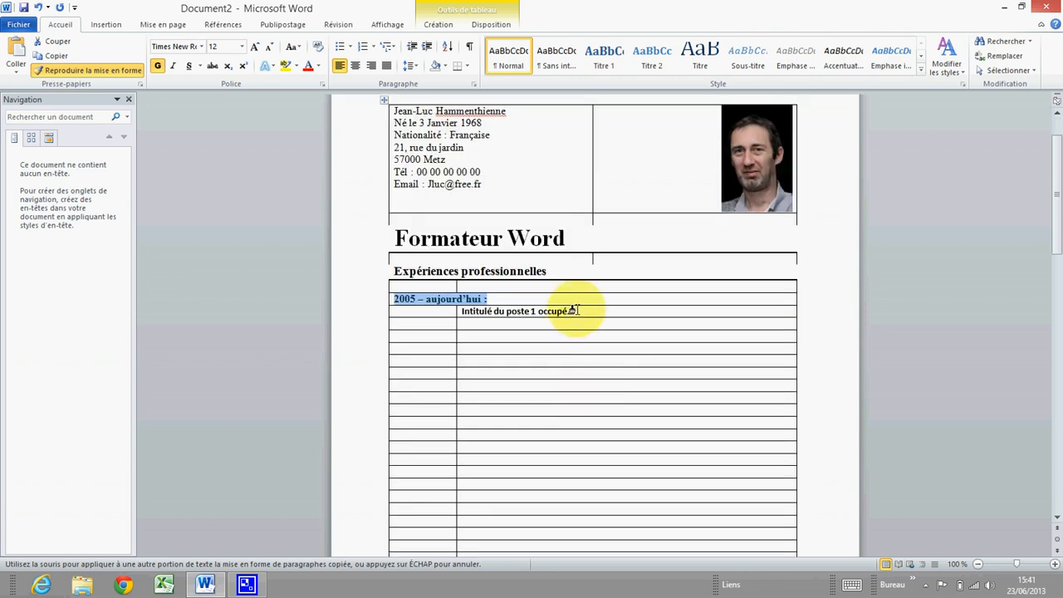
left_click_drag(571, 310, 460, 311)
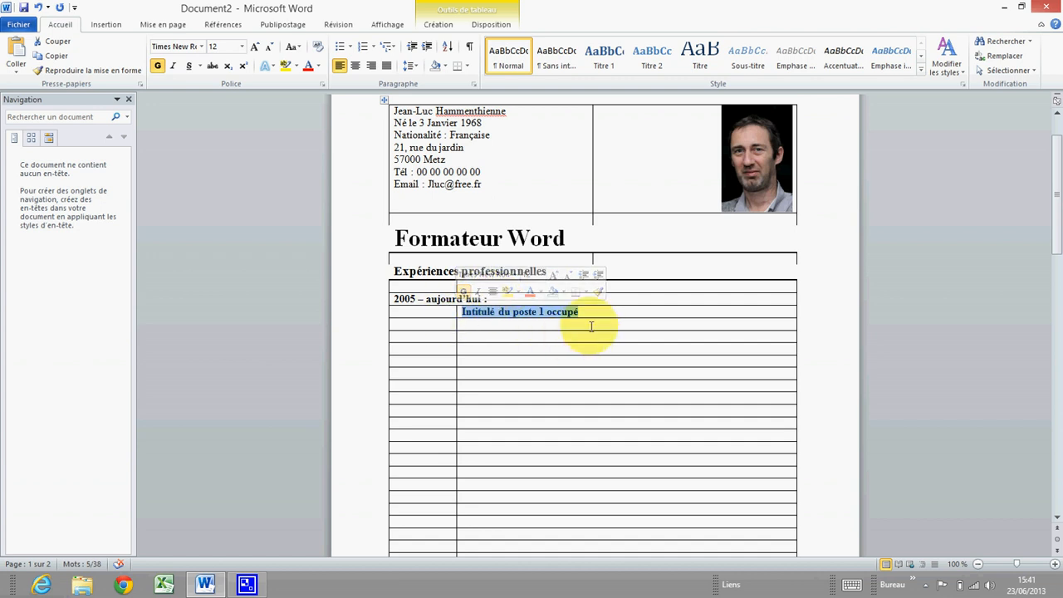
Add 'Explication des fonctions et des tâches effectuées.' below the title in Times New Roman 12
left_click(481, 325)
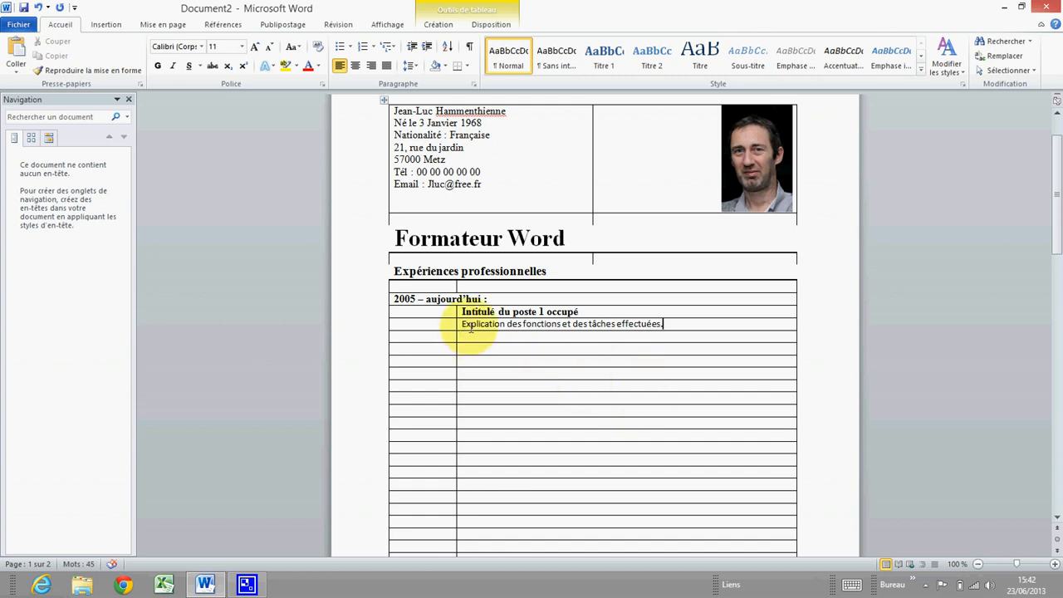
left_click_drag(662, 324, 458, 327)
key("ctrl+c")
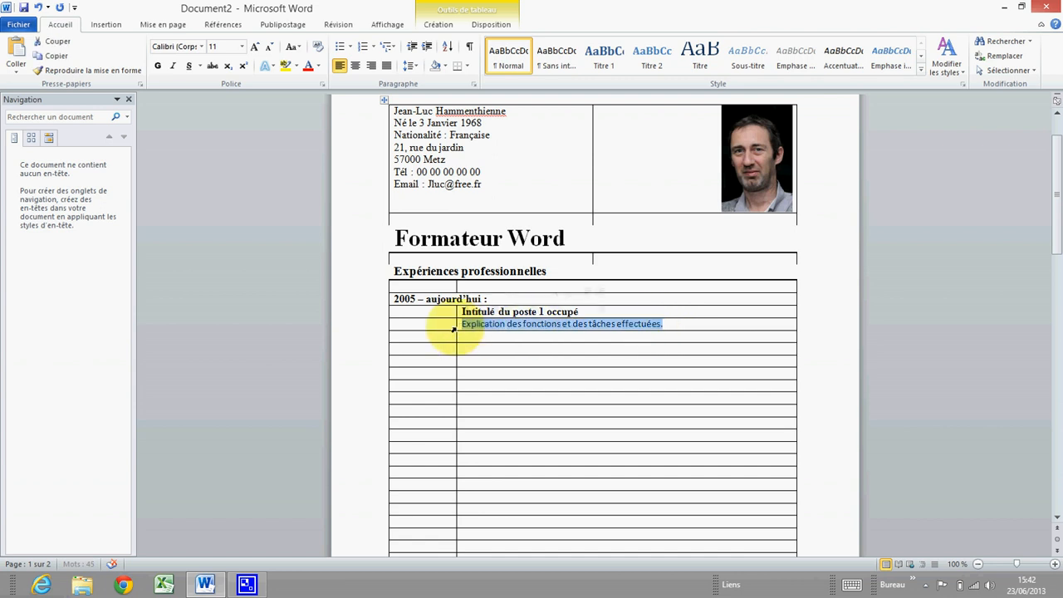
left_click(201, 48)
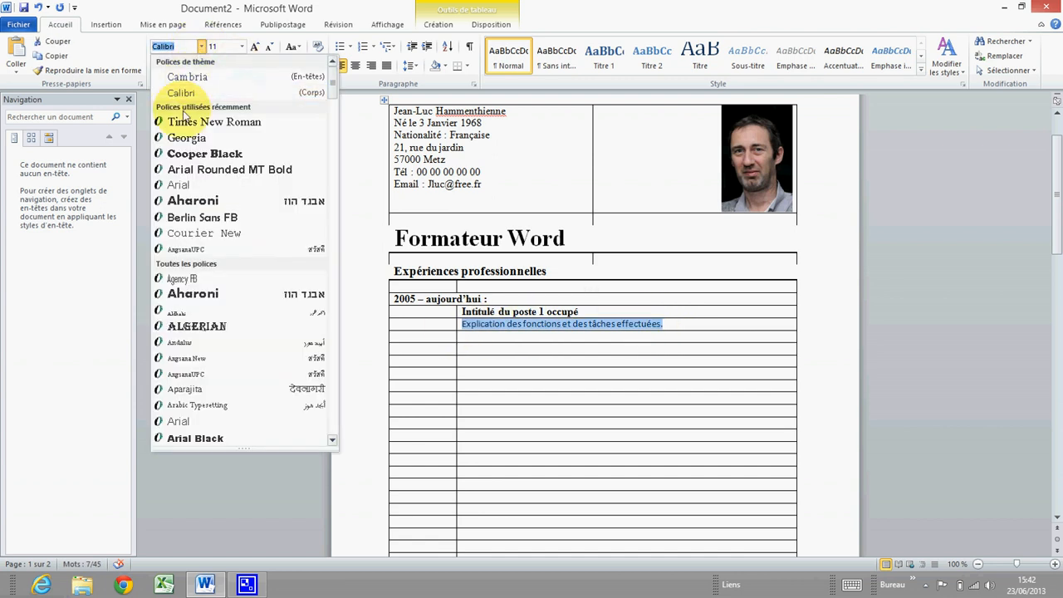
left_click(207, 122)
left_click(241, 46)
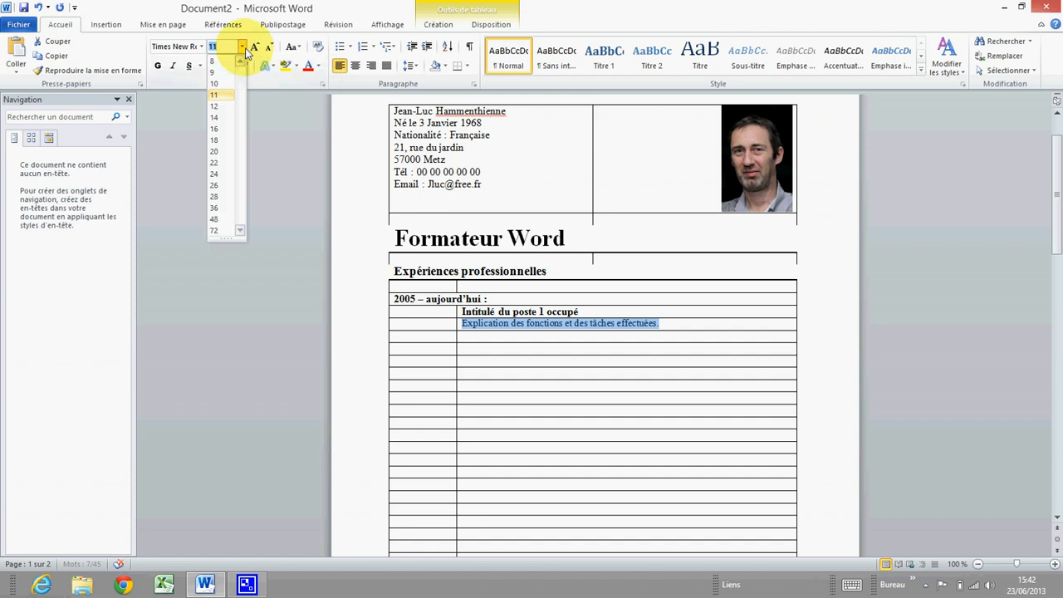
left_click(218, 107)
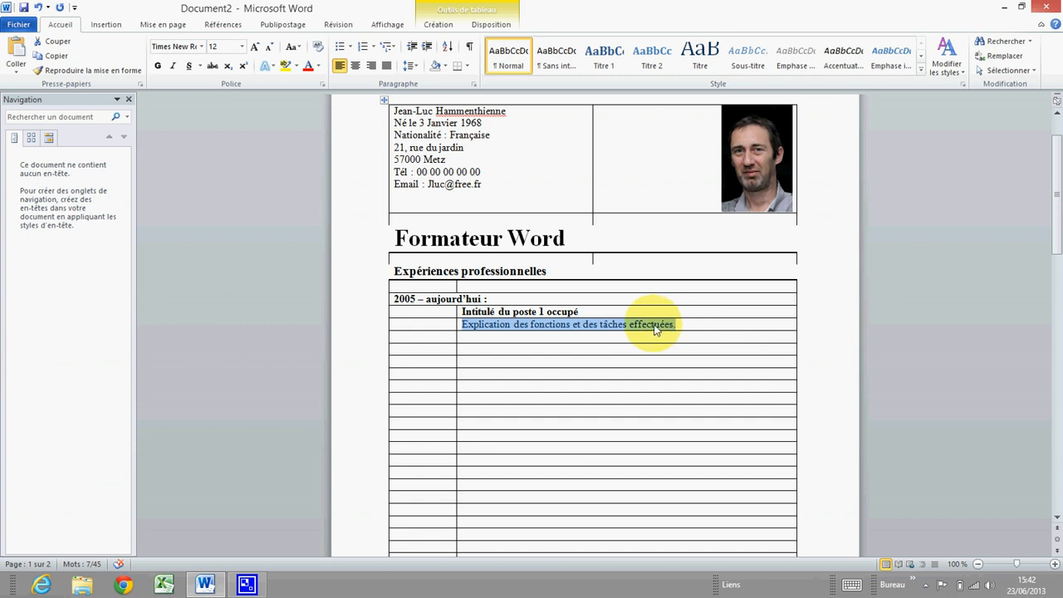
Copy the description sentence and paste it three more times after itself as plain text
right_click(648, 329)
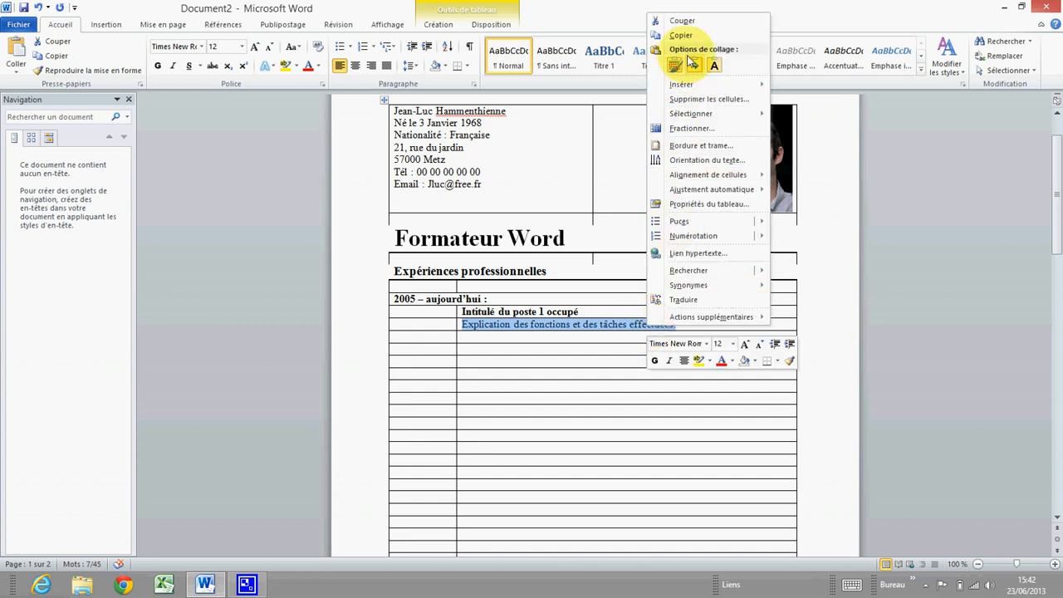
left_click(684, 38)
left_click(696, 324)
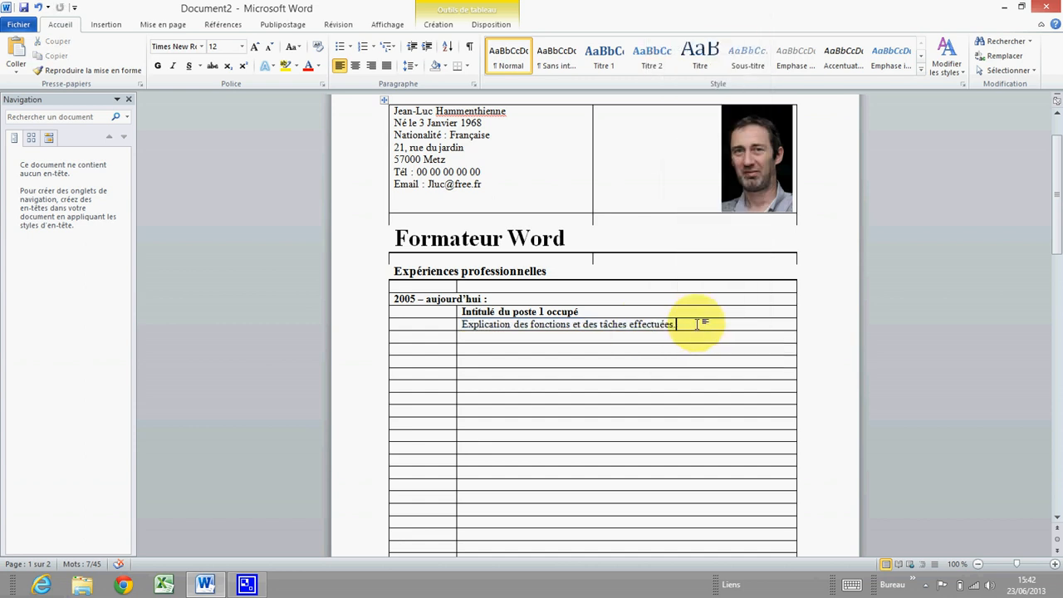
right_click(696, 324)
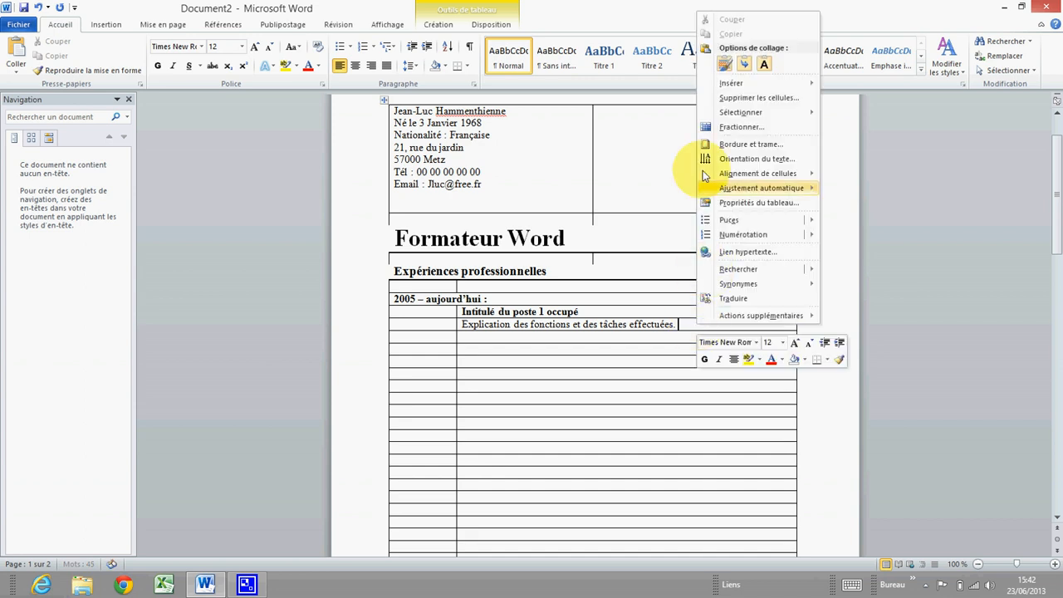
left_click(765, 65)
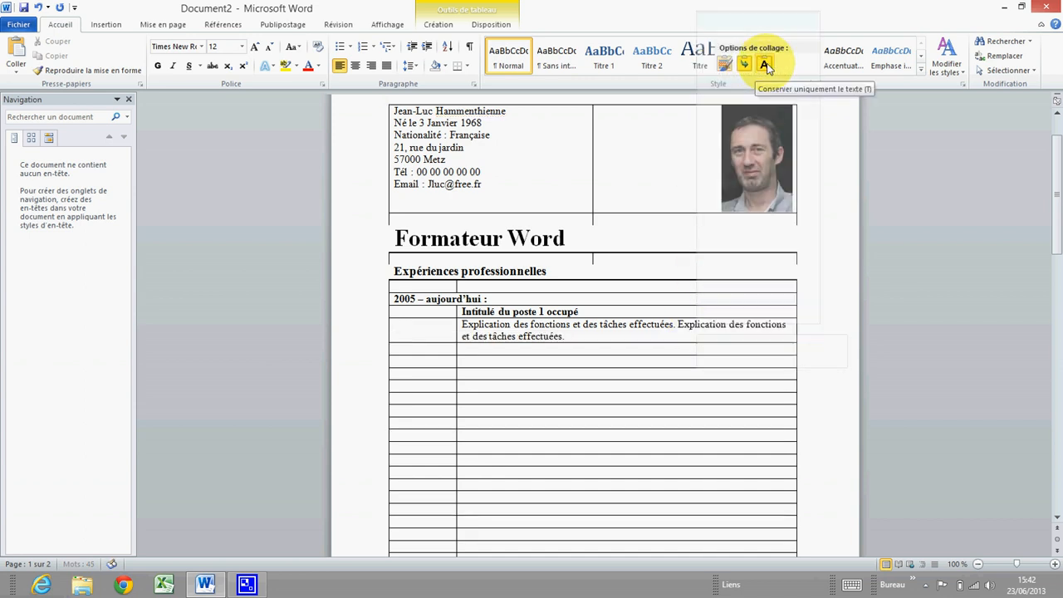
right_click(595, 339)
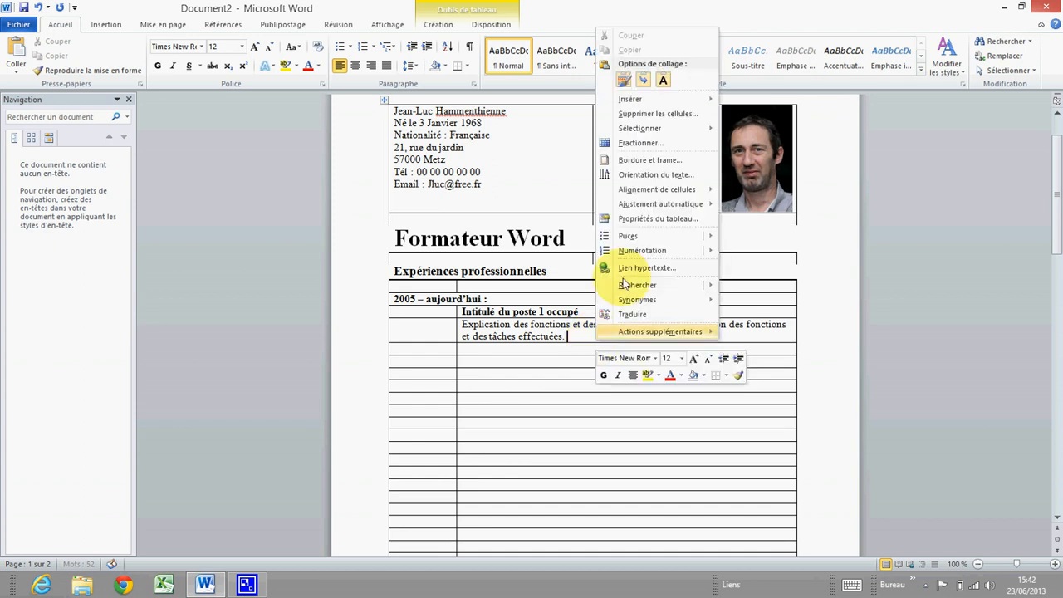
left_click(663, 80)
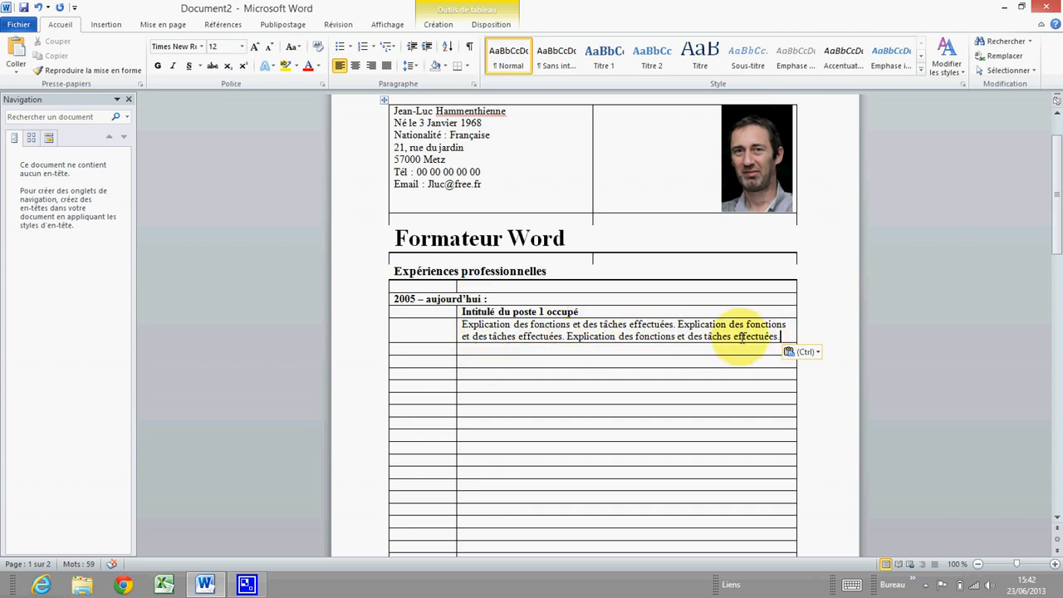
right_click(787, 337)
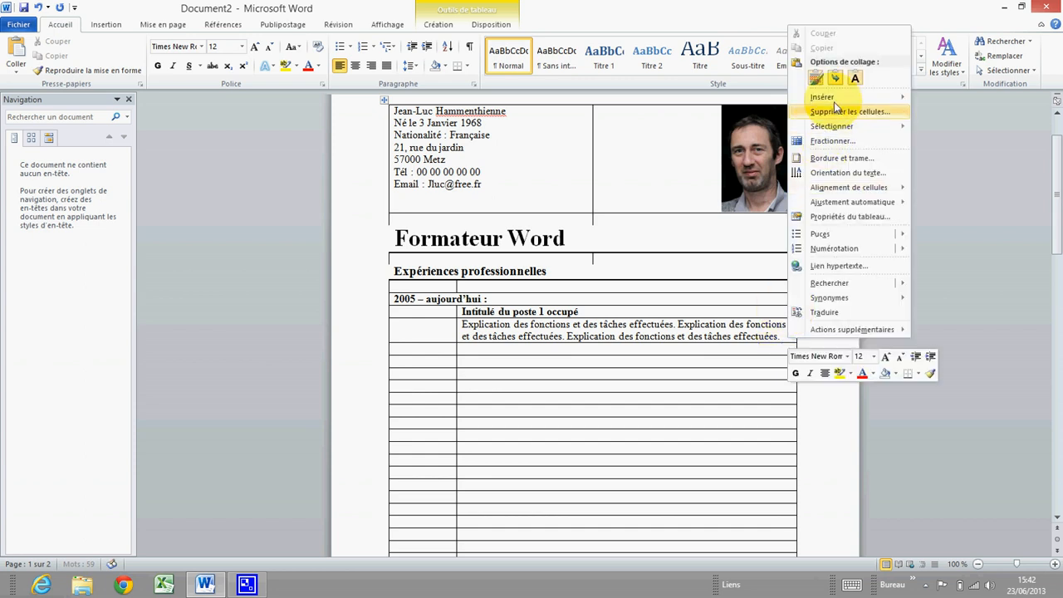
left_click(855, 79)
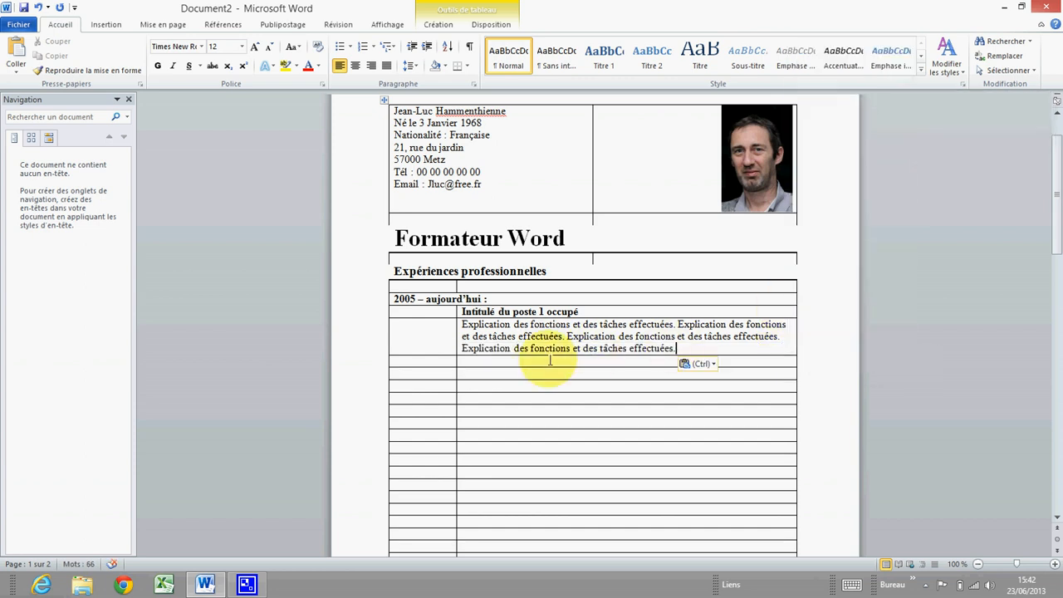
left_click(515, 373)
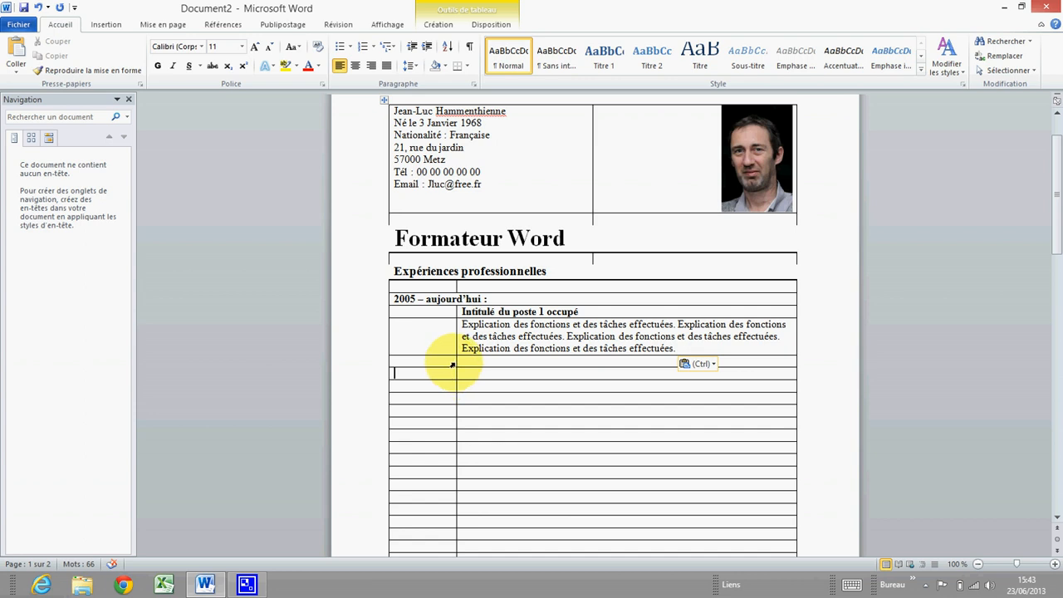
Merge the empty row below the description into one cell set in Times New Roman 12
left_click_drag(437, 375, 485, 377)
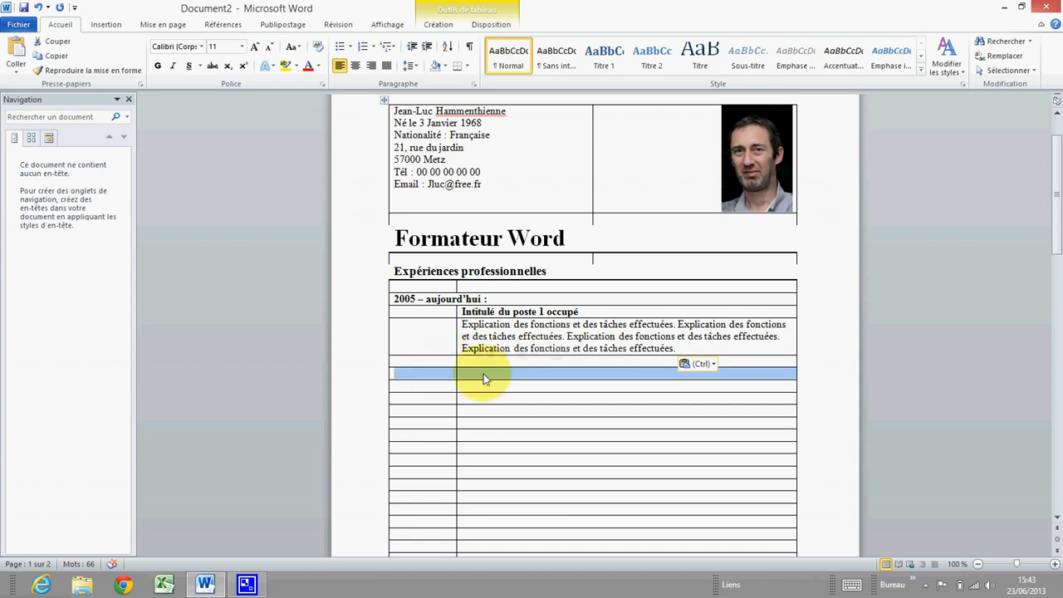
right_click(484, 377)
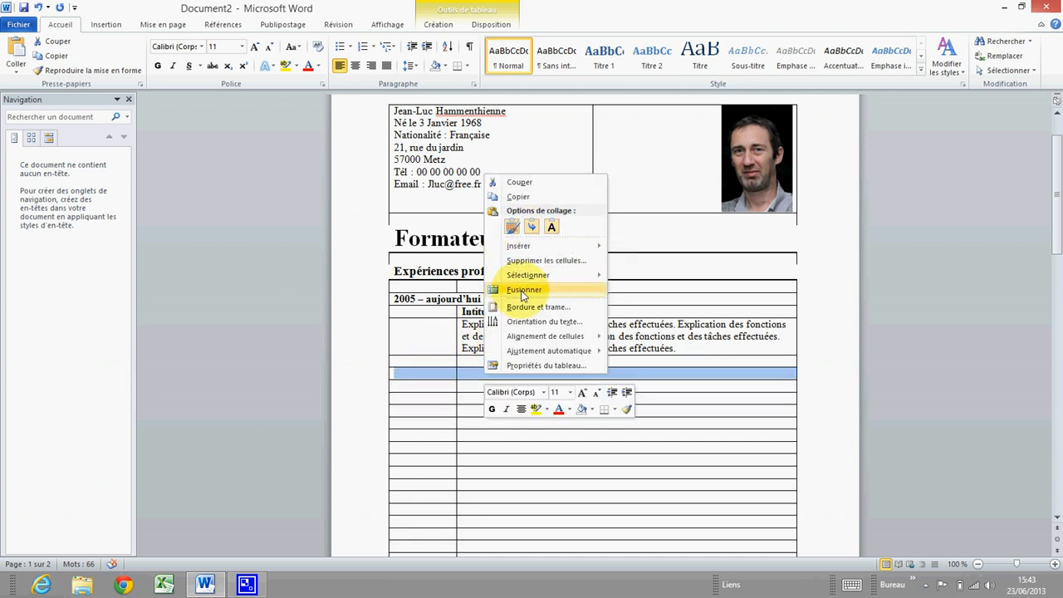
left_click(533, 291)
left_click(432, 376)
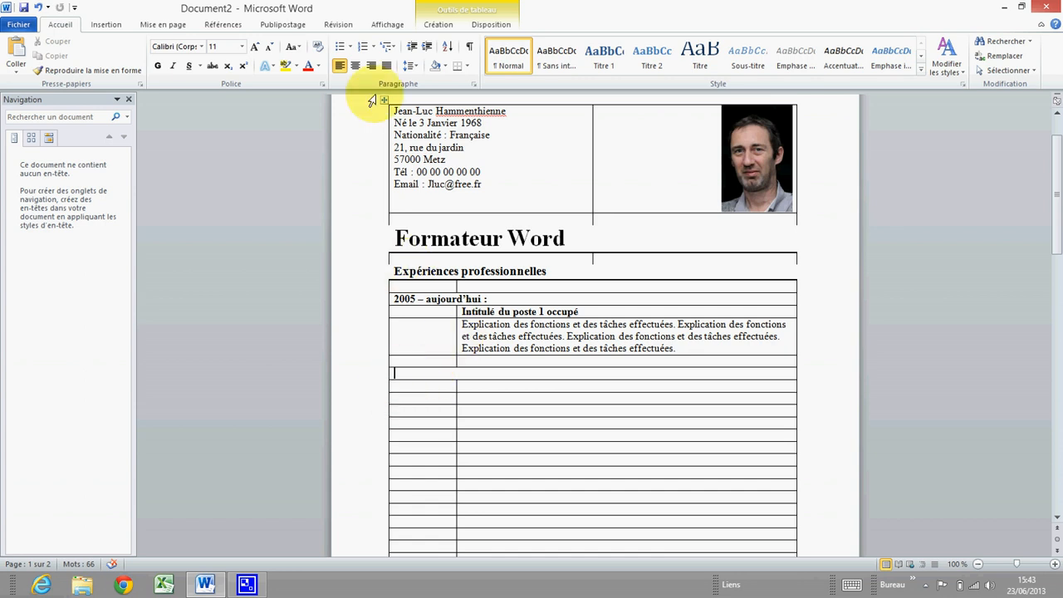
left_click(201, 46)
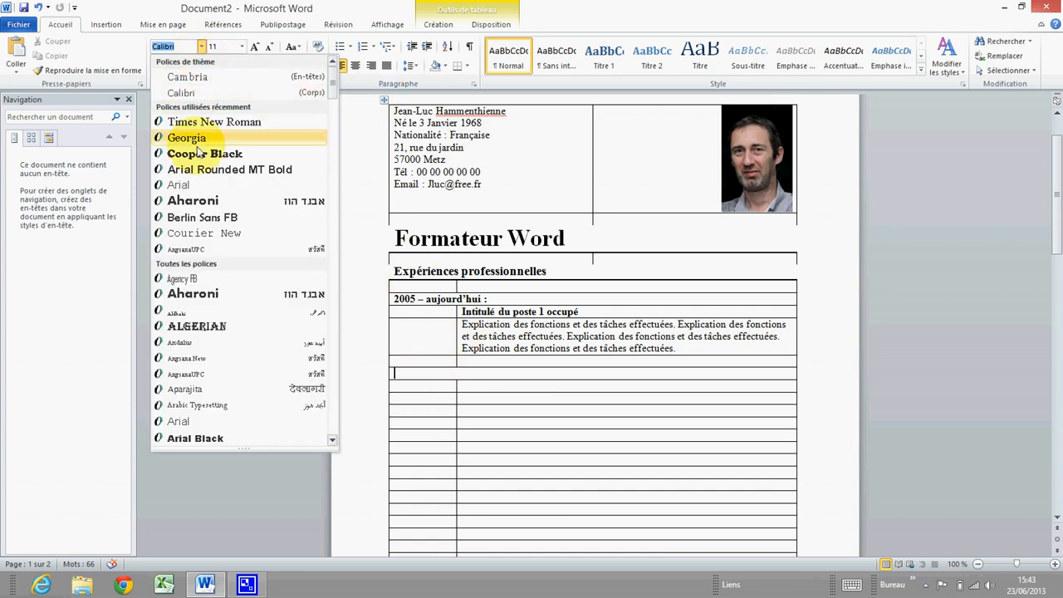
left_click(200, 124)
left_click(241, 46)
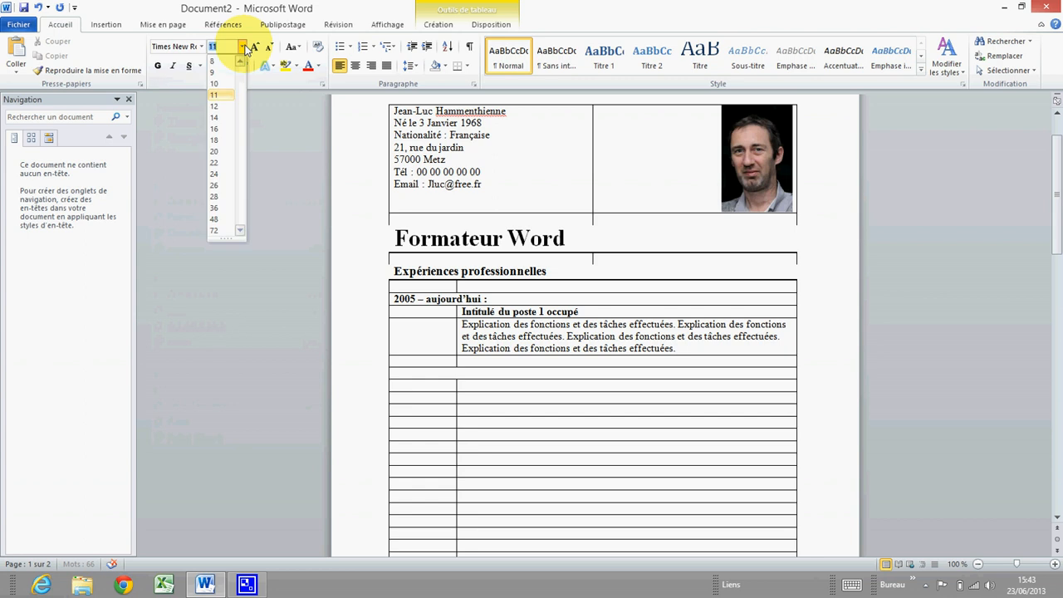
left_click(223, 106)
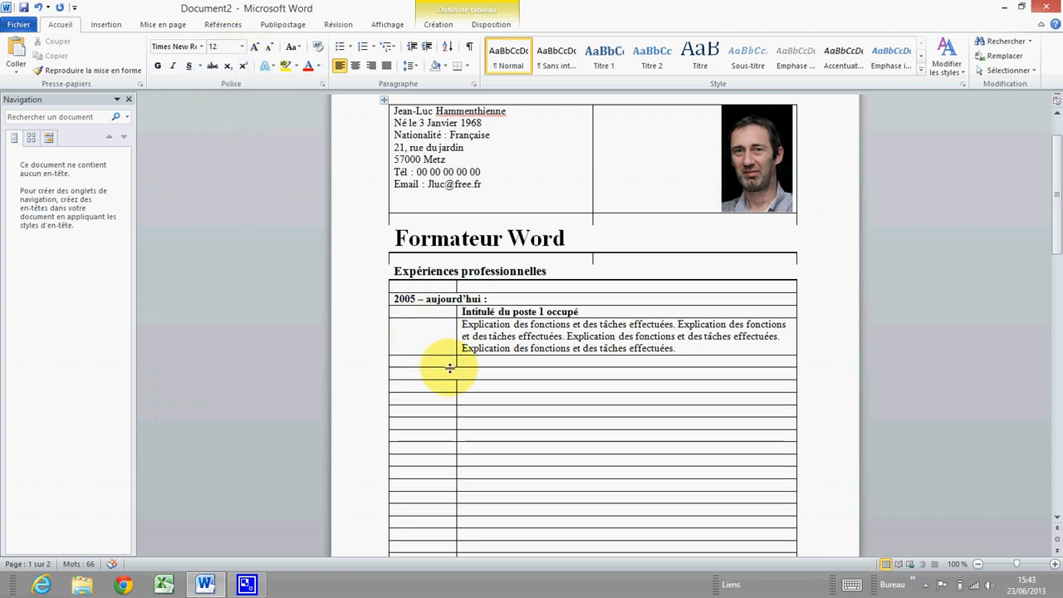
Enter the date '1999-2005 :' in the merged cell and make it bold
type("1999-2005 :")
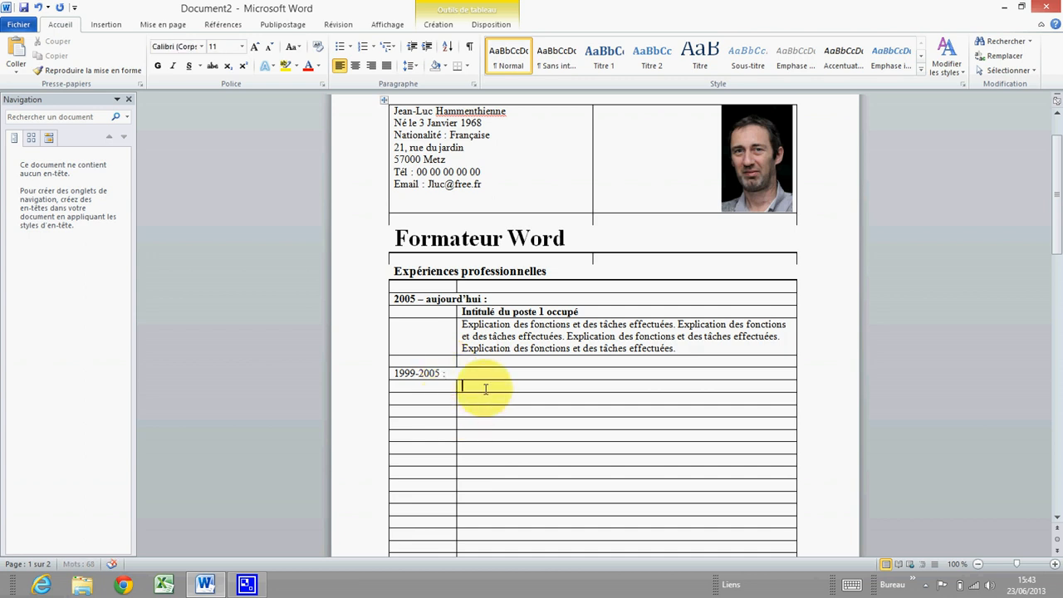
left_click_drag(452, 374, 395, 374)
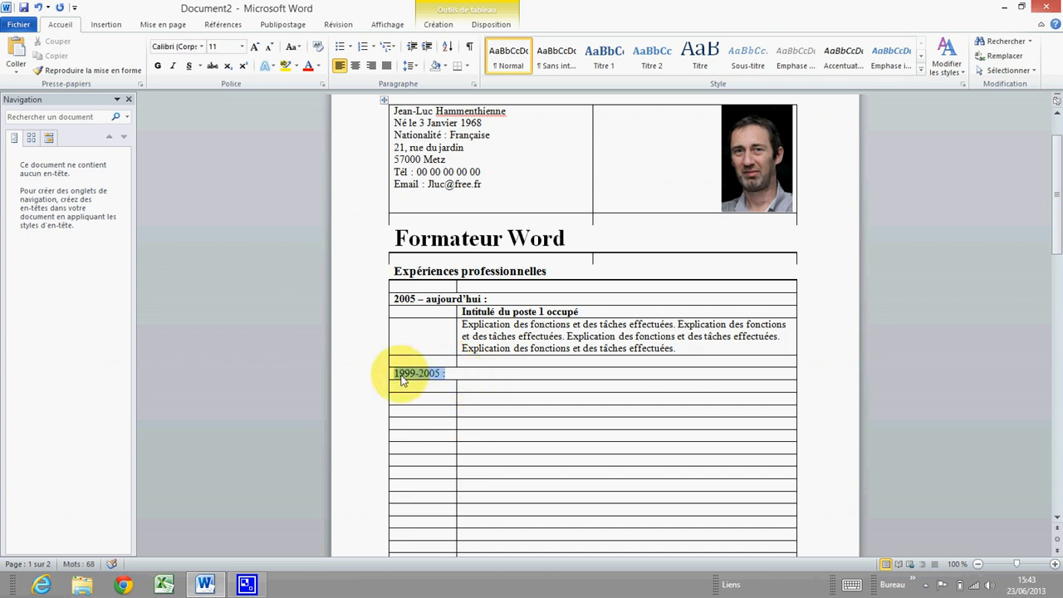
left_click(158, 65)
left_click(467, 383)
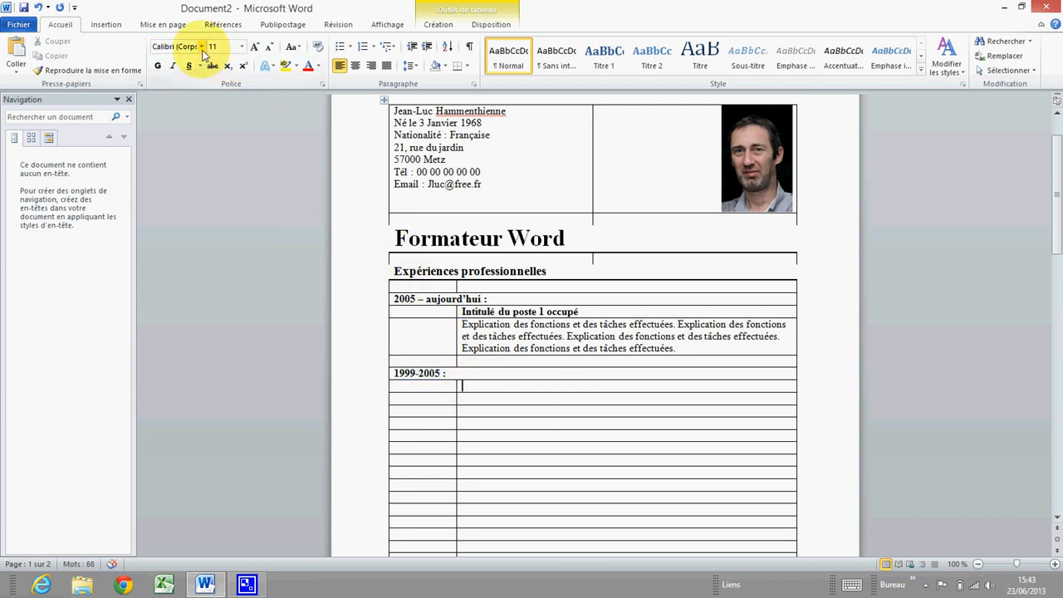
left_click_drag(578, 311, 461, 313)
Paste the first job title under 1999-2005 and change it to 'Intitulé du poste 2 occupé'
right_click(479, 311)
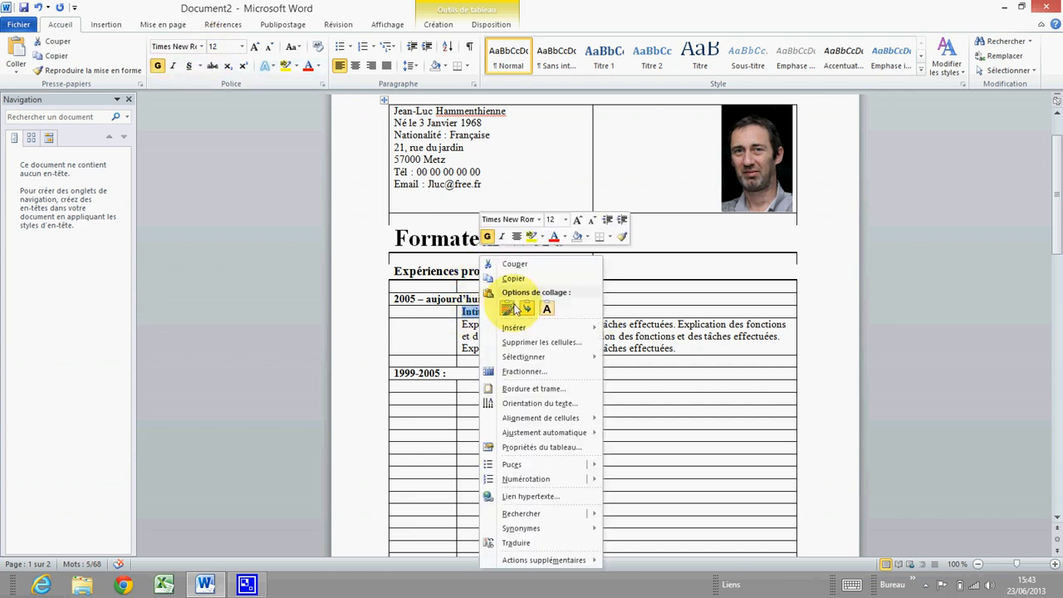
left_click(520, 284)
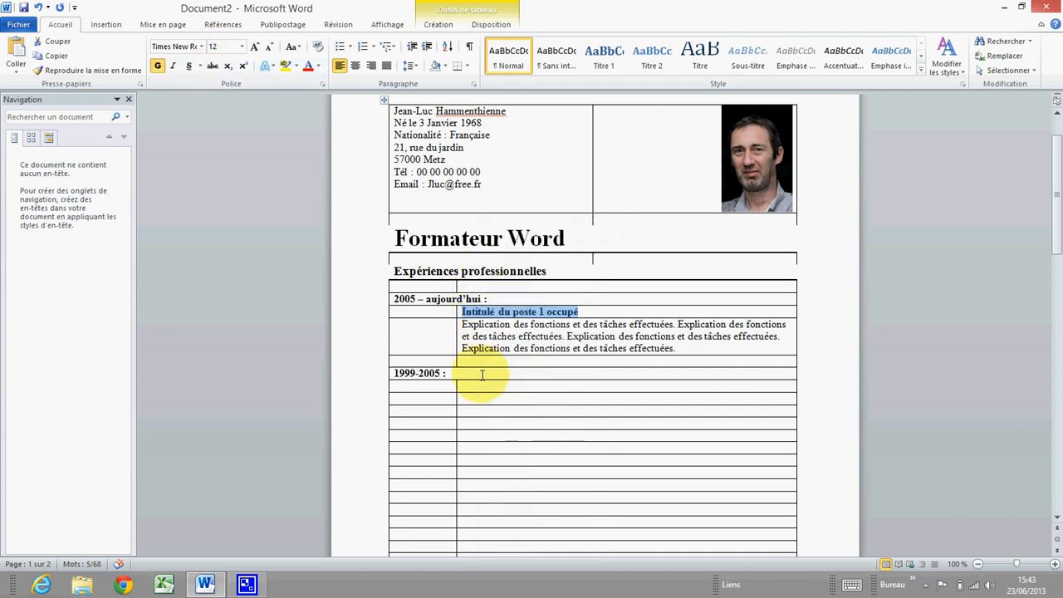
left_click(475, 383)
right_click(475, 384)
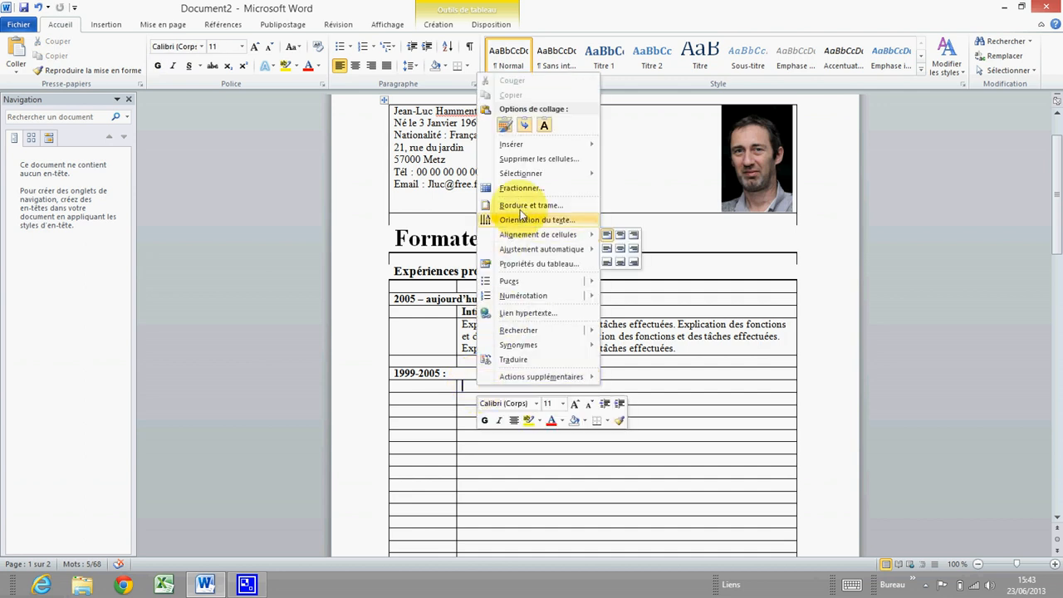
mouse_move(517, 147)
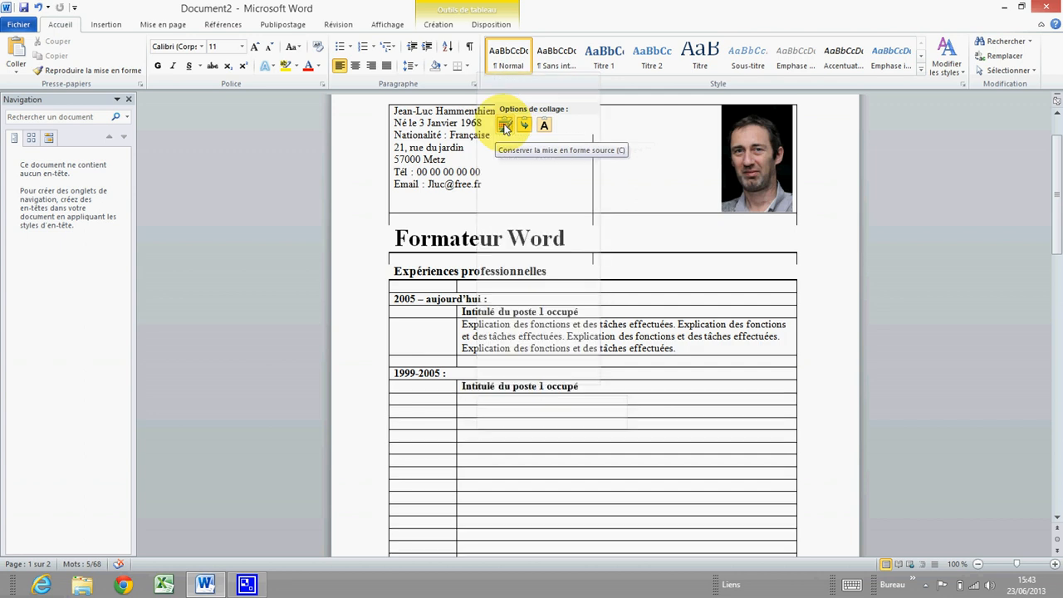
left_click(505, 124)
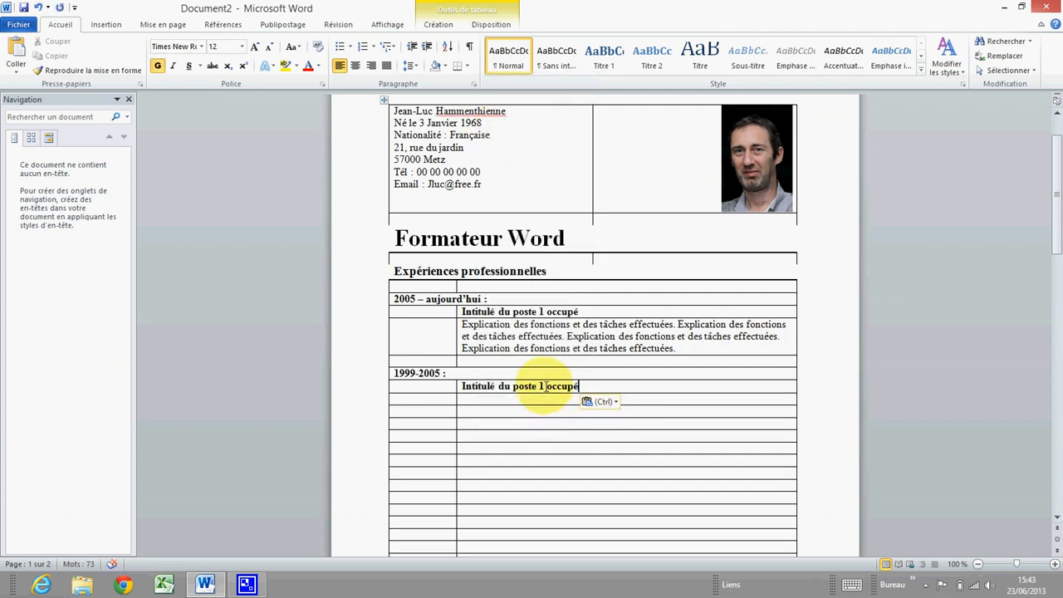
key("BackSpace")
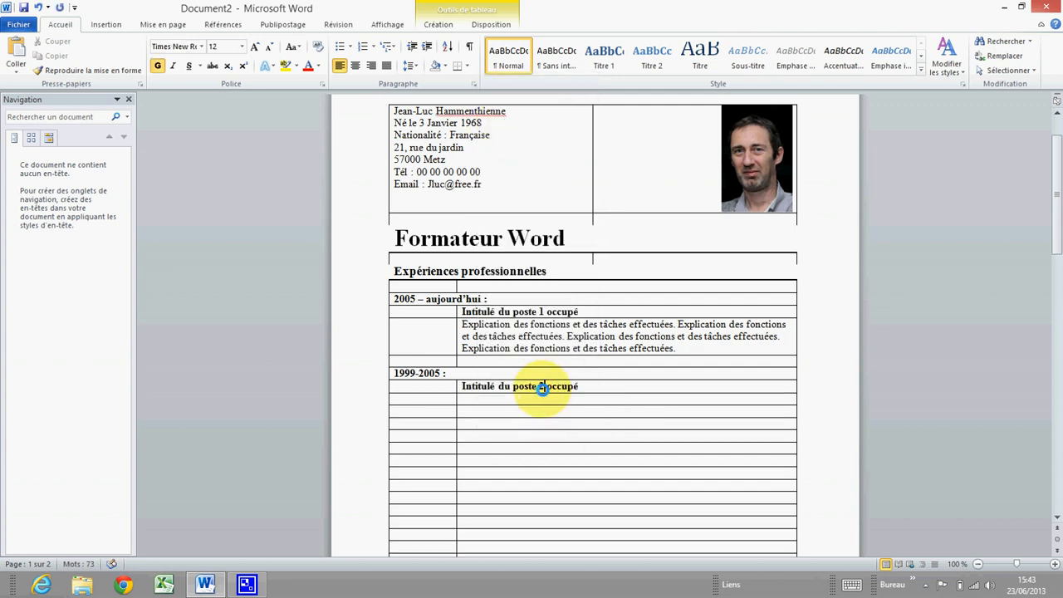
type("2")
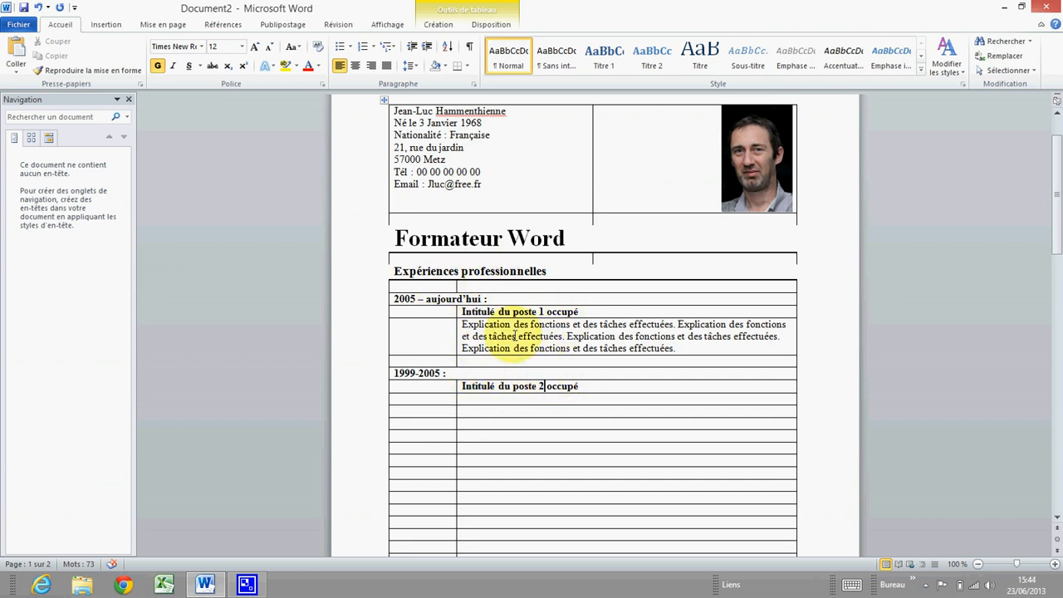
left_click(469, 397)
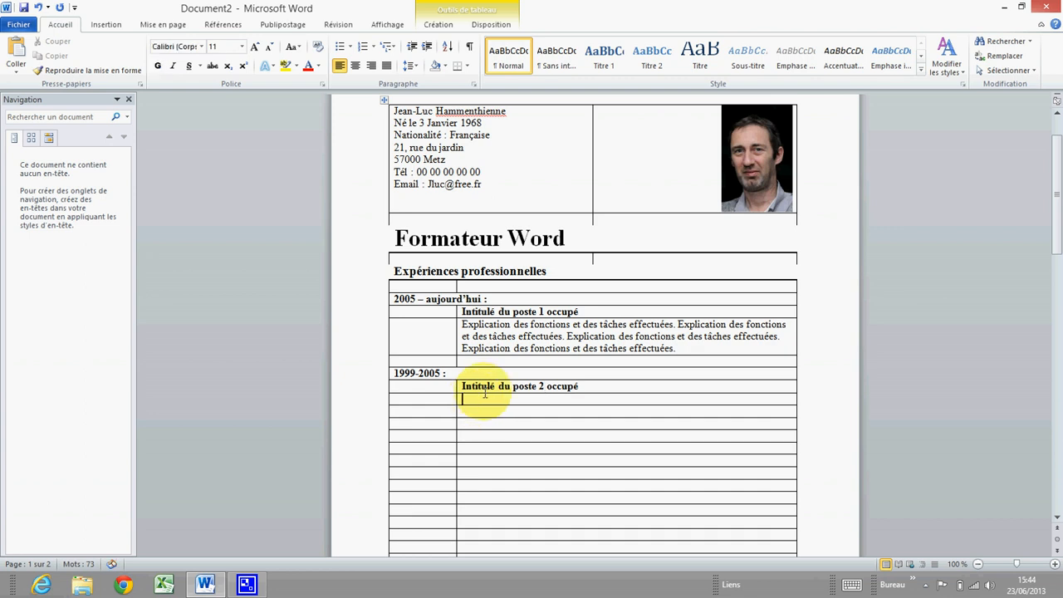
Copy the first job's explanation paragraph into the cell beneath the second title
triple_click(462, 325)
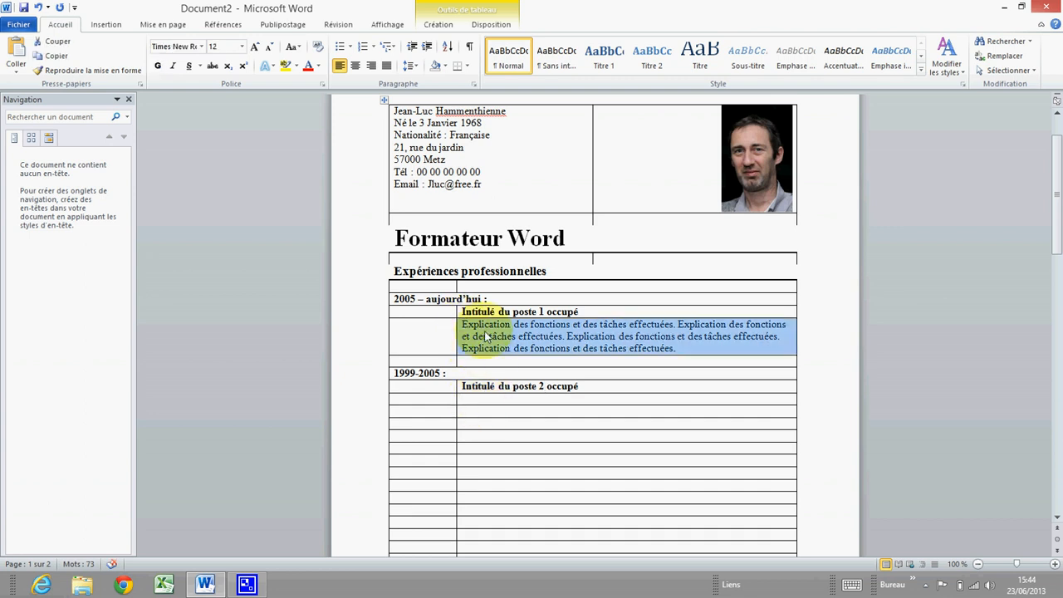
right_click(491, 340)
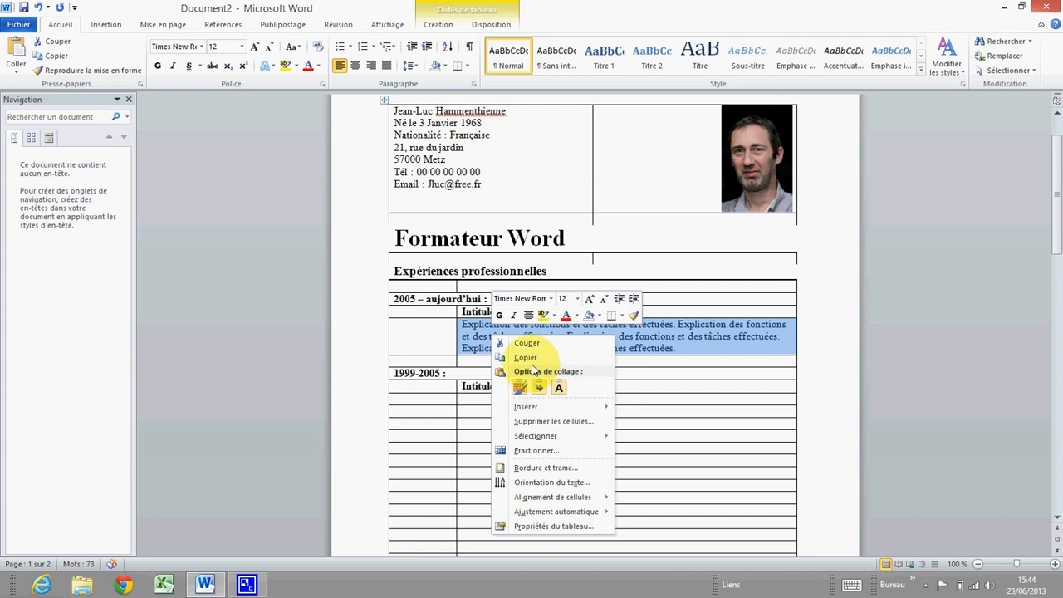
left_click(525, 357)
left_click(470, 401)
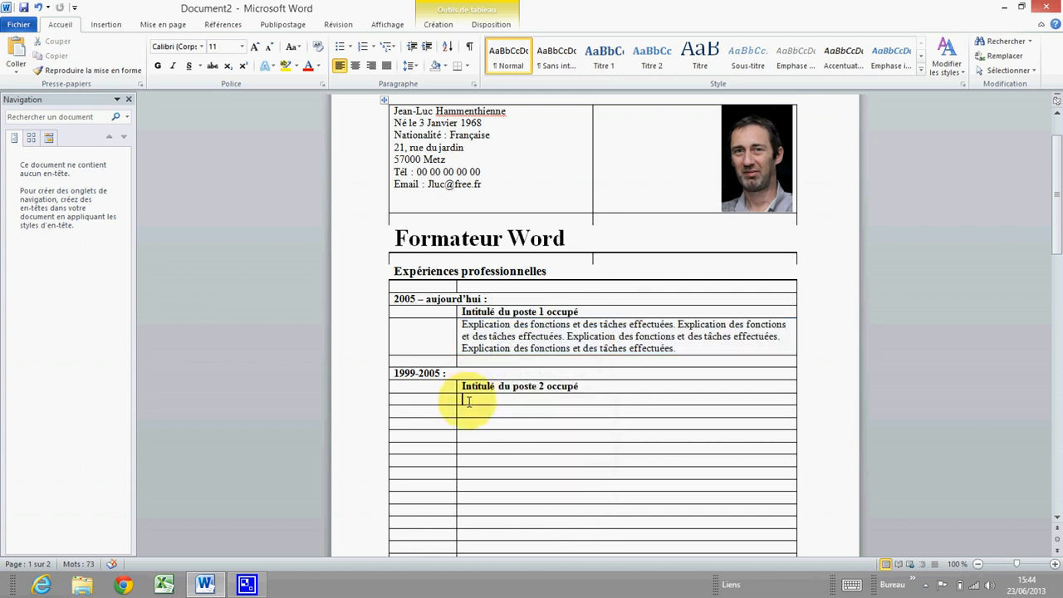
right_click(469, 401)
left_click(497, 142)
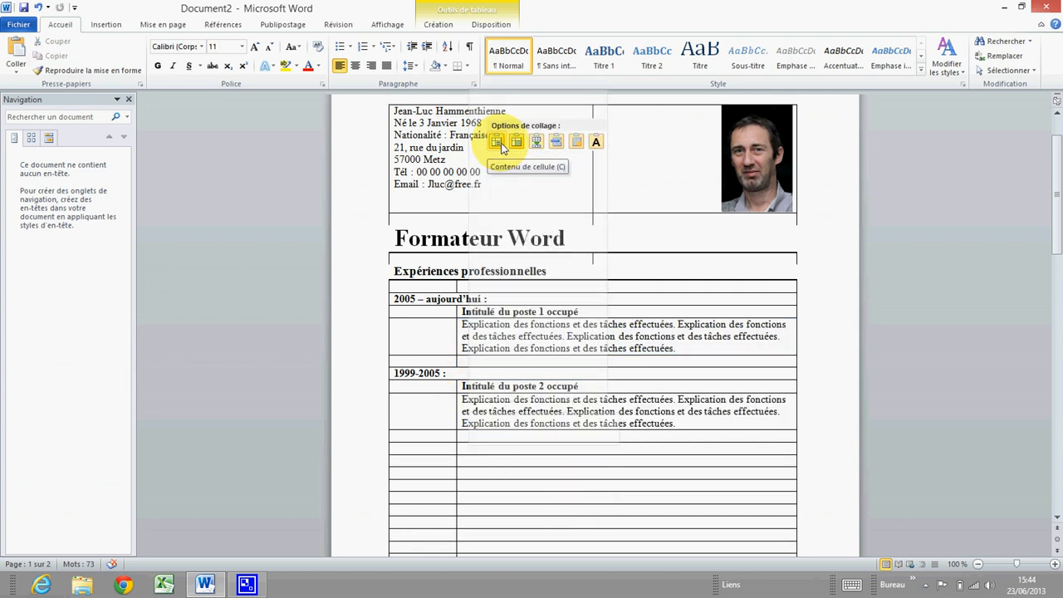
left_click(501, 146)
left_click(493, 447)
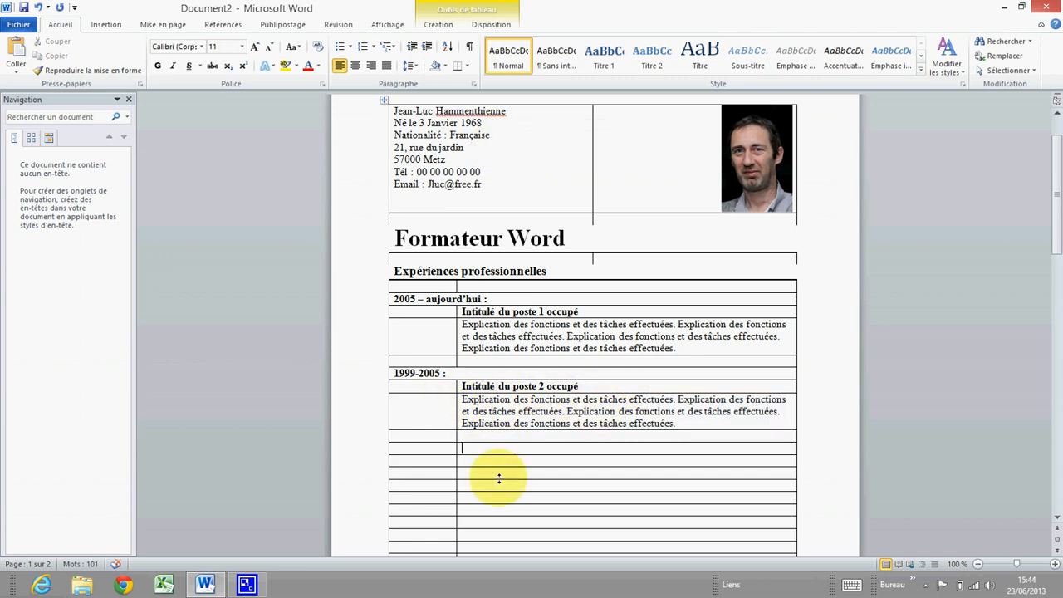
left_click(392, 271)
key("ctrl+c")
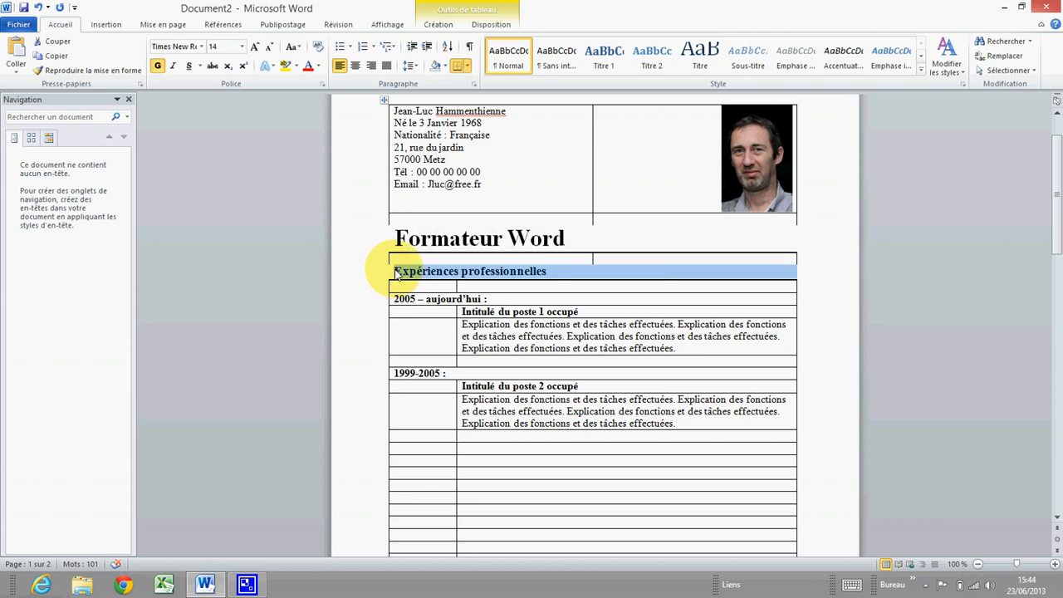
Paste a copy of the Expériences professionnelles heading into the empty row below the second job
right_click(396, 272)
left_click(418, 280)
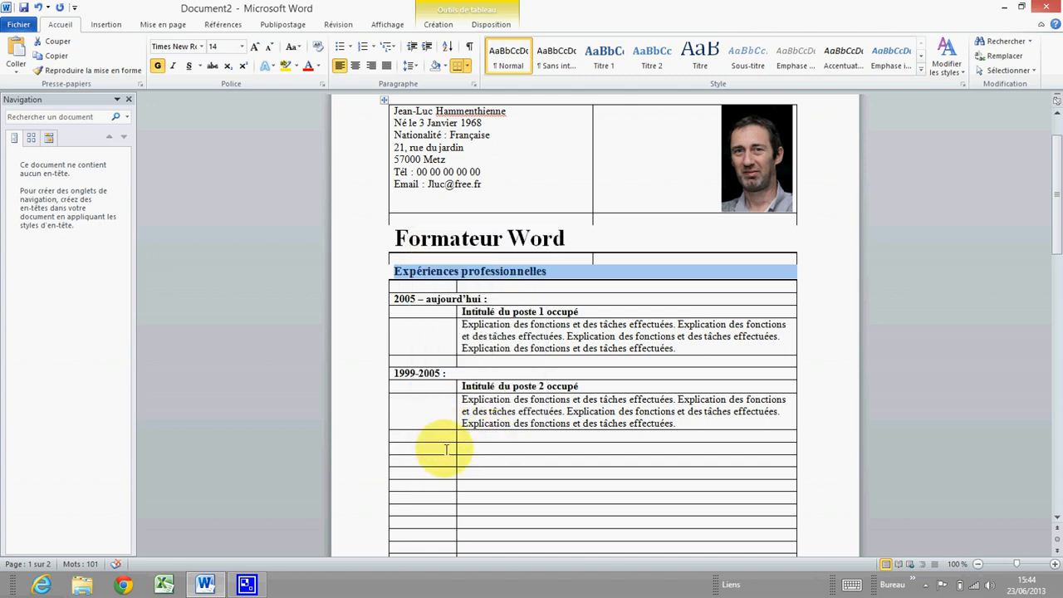
left_click(415, 448)
right_click(396, 446)
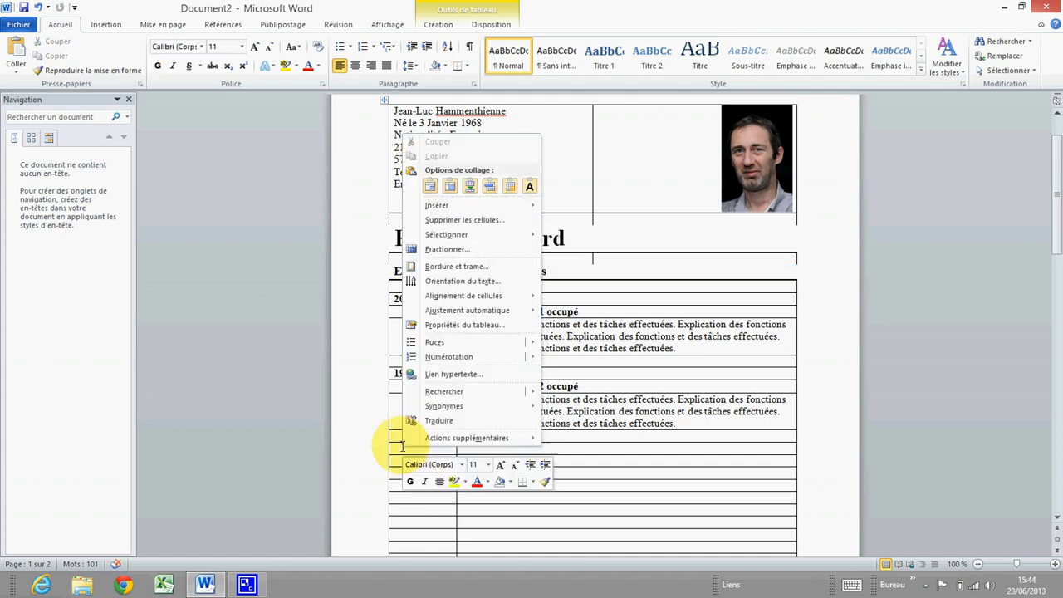
left_click(436, 189)
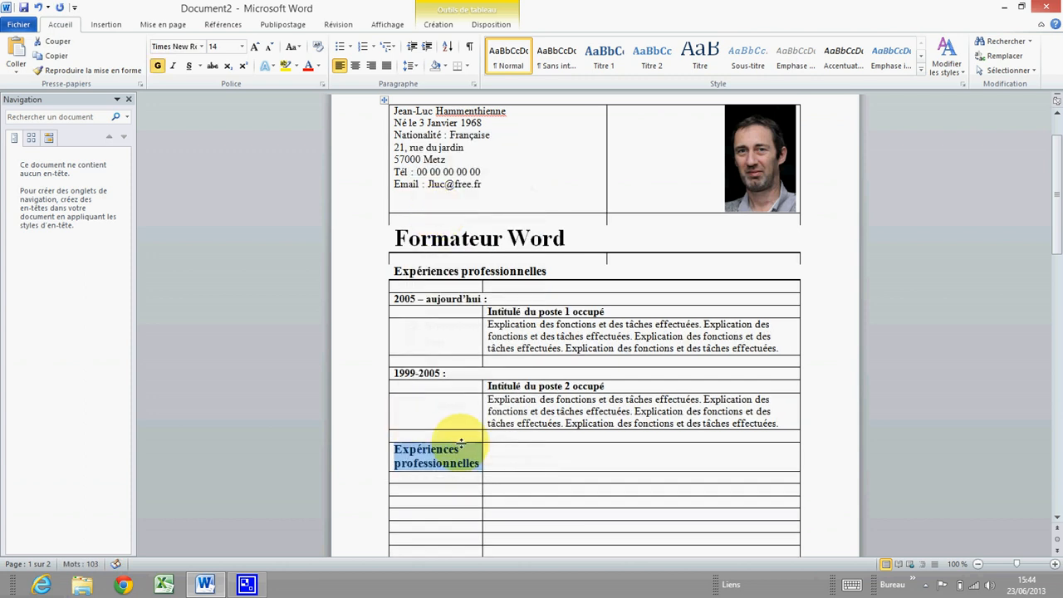
mouse_move(495, 462)
left_mouse_down()
mouse_move(510, 457)
mouse_move(490, 455)
left_mouse_up()
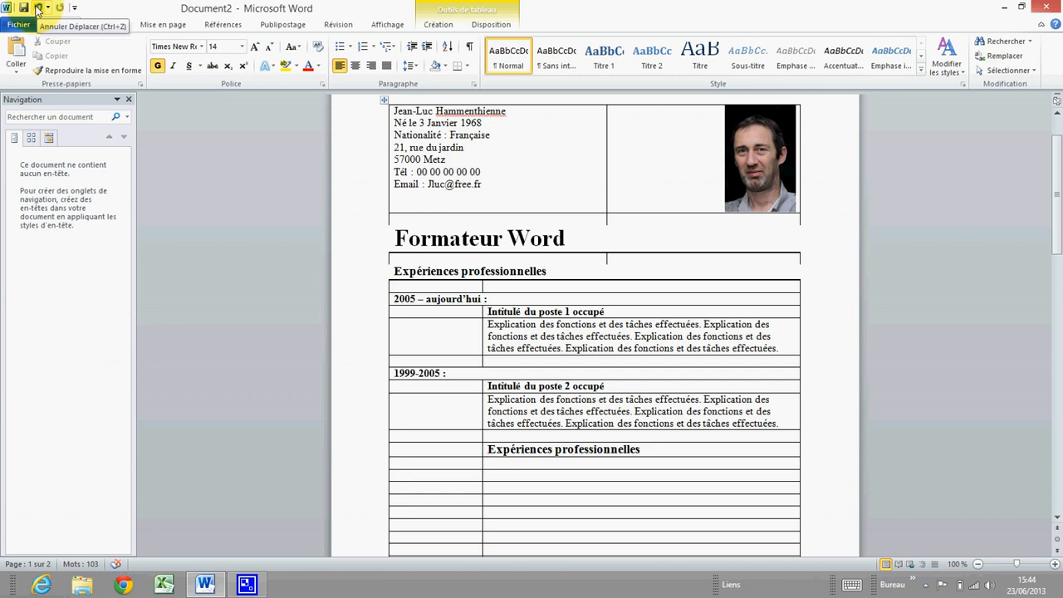
left_click(37, 10)
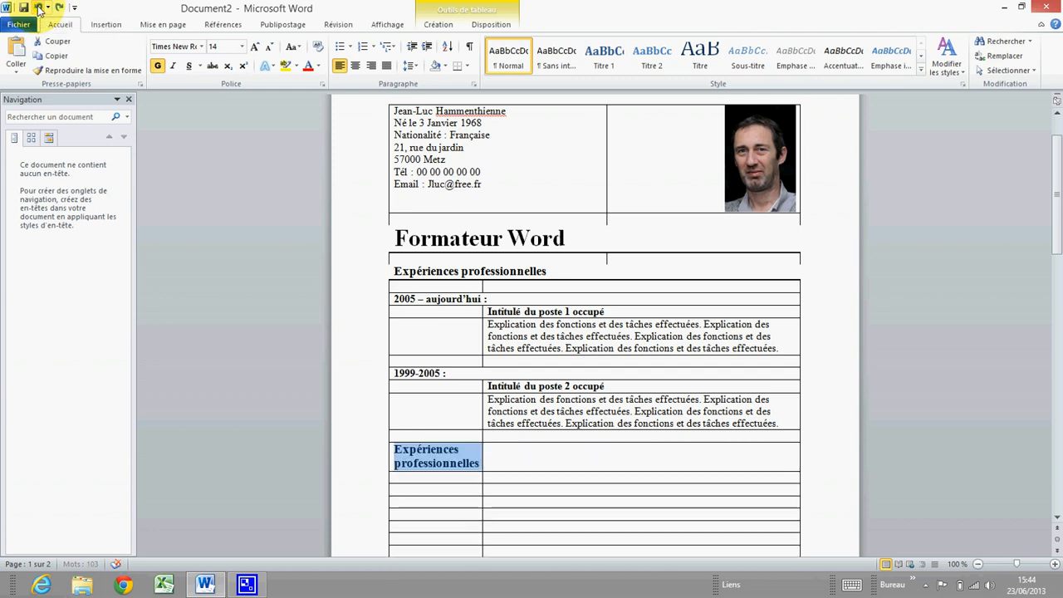
Merge the new heading row's two cells into a single full-width cell
left_click(484, 451)
left_click_drag(482, 452, 525, 450)
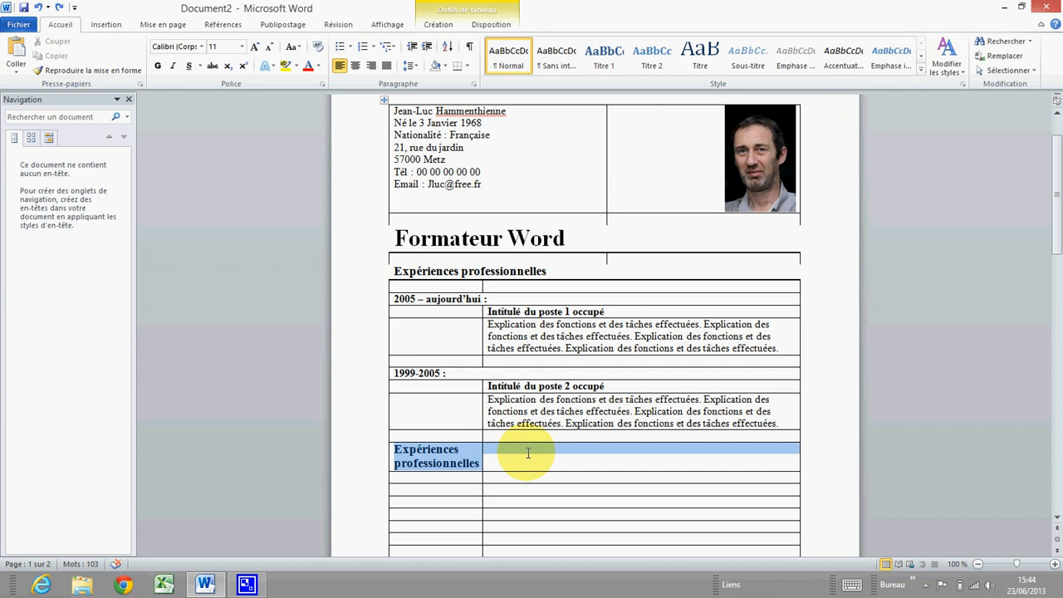
right_click(525, 450)
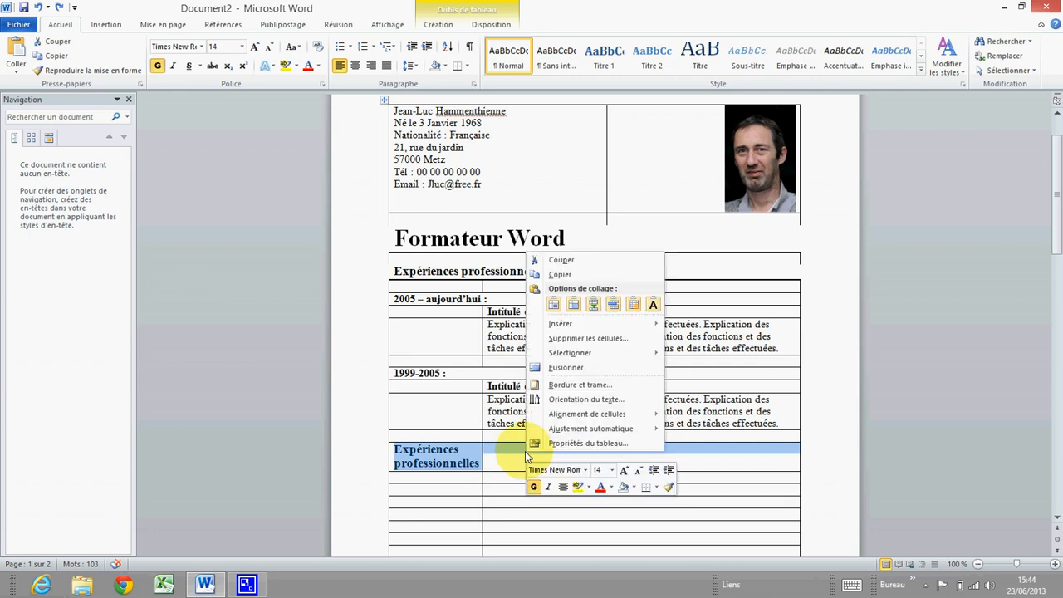
left_click(558, 367)
left_click(429, 455)
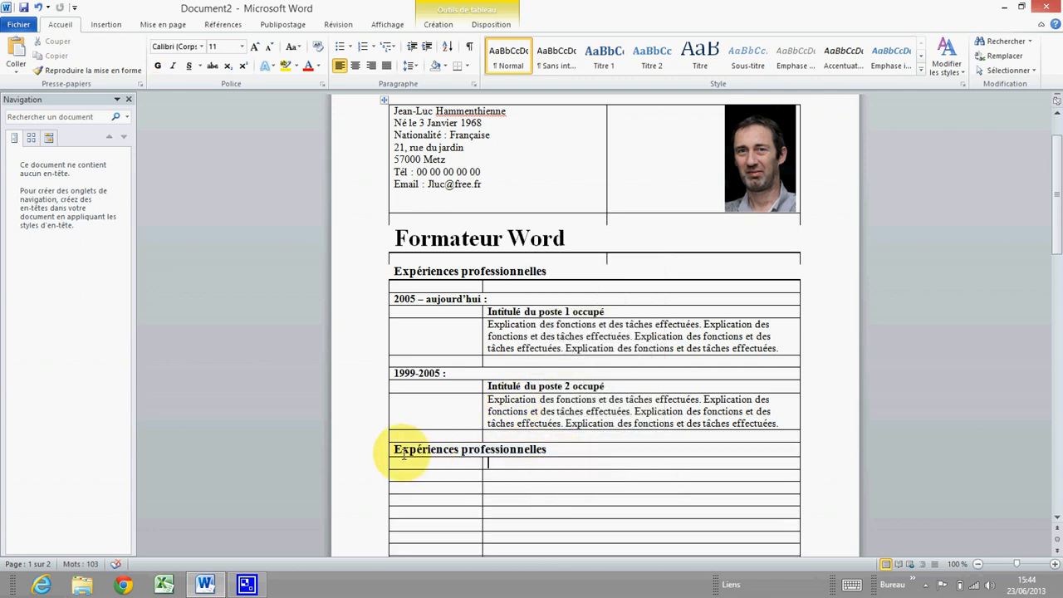
left_click_drag(558, 272, 392, 270)
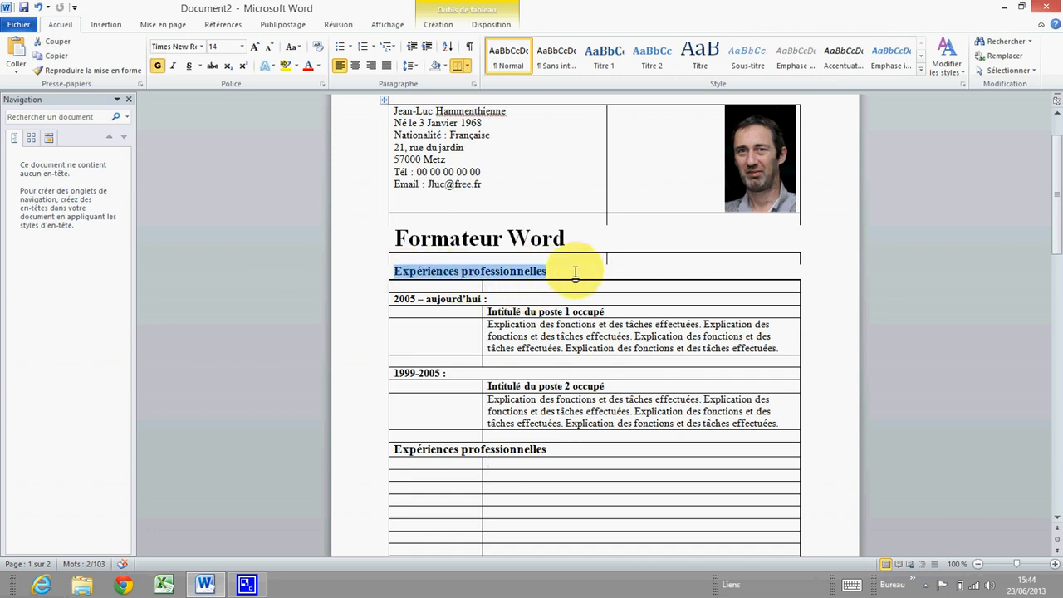
left_click(390, 451)
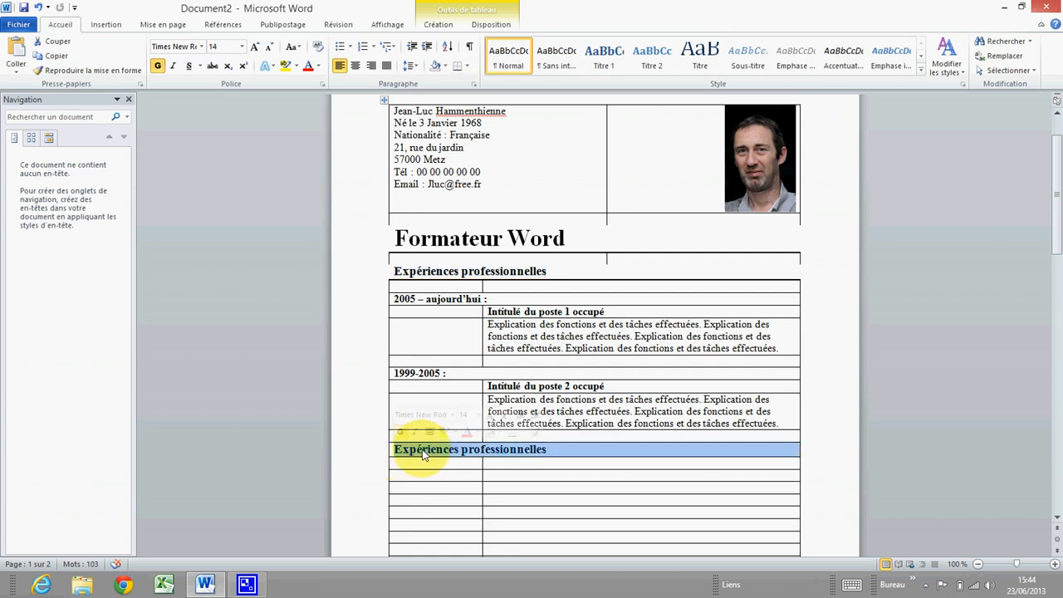
In Bordure et trame, set a black 1½ pt border with top, left and right borders removed
right_click(437, 455)
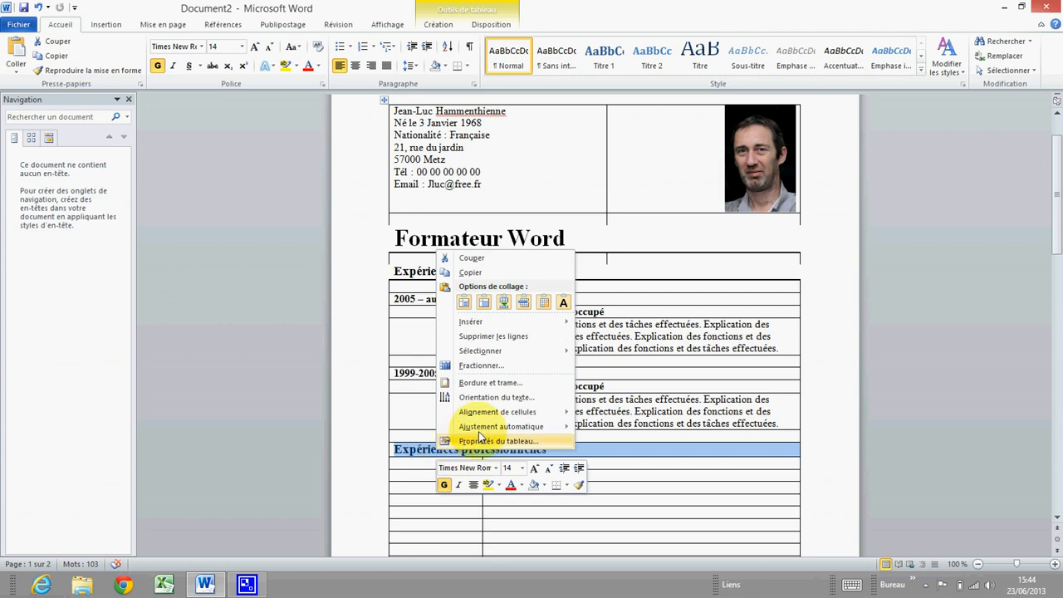
left_click(514, 380)
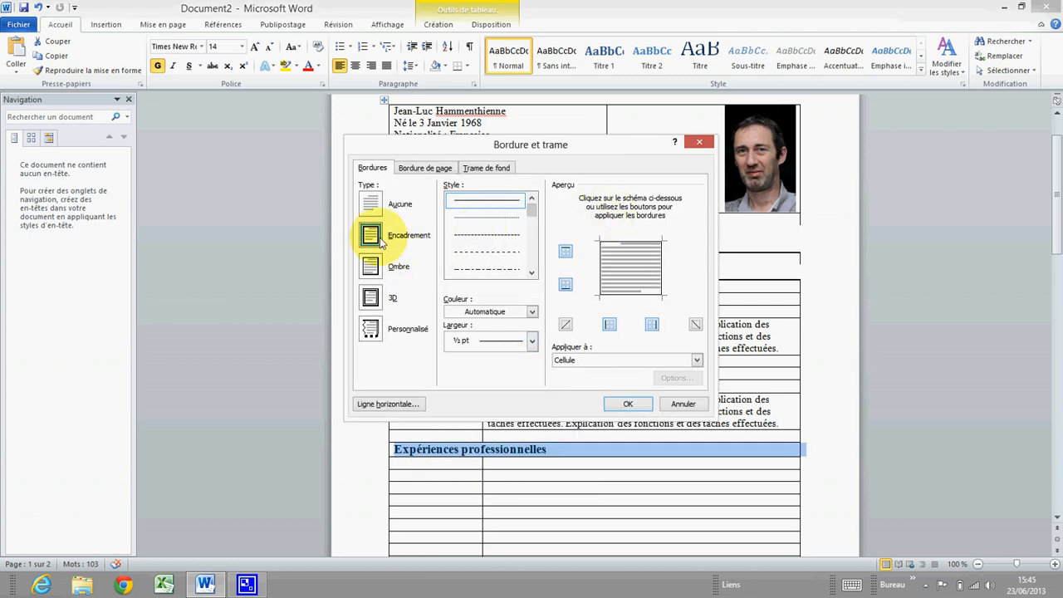
left_click(532, 341)
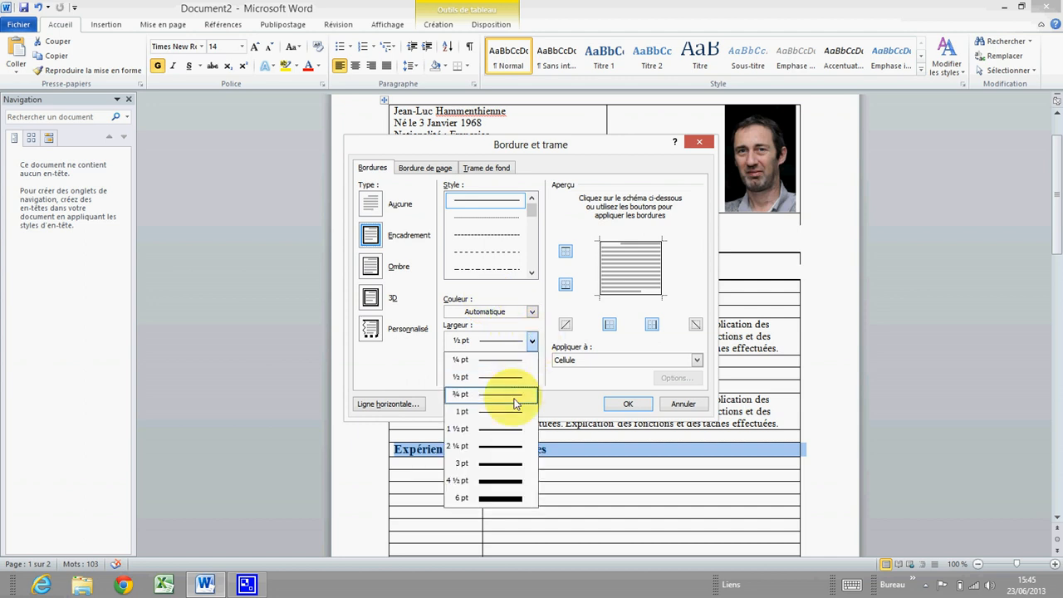
left_click(492, 428)
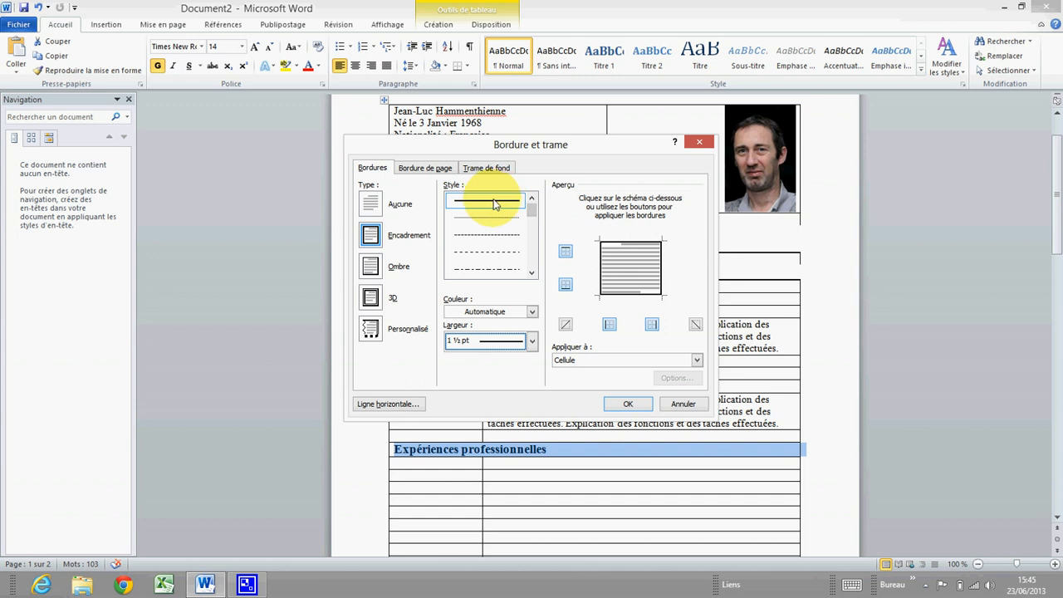
left_click(531, 312)
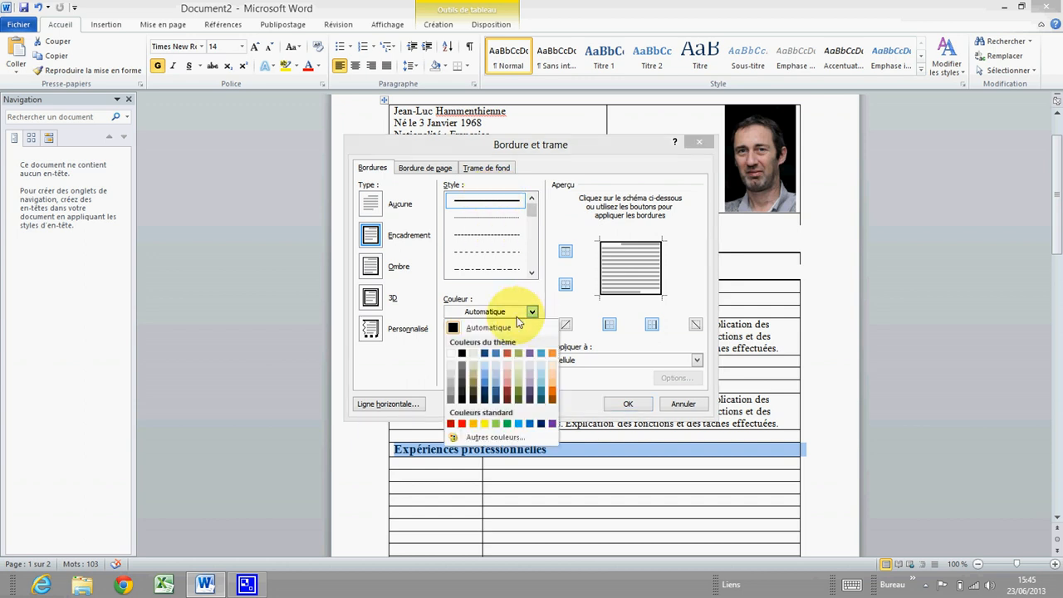
left_click(464, 354)
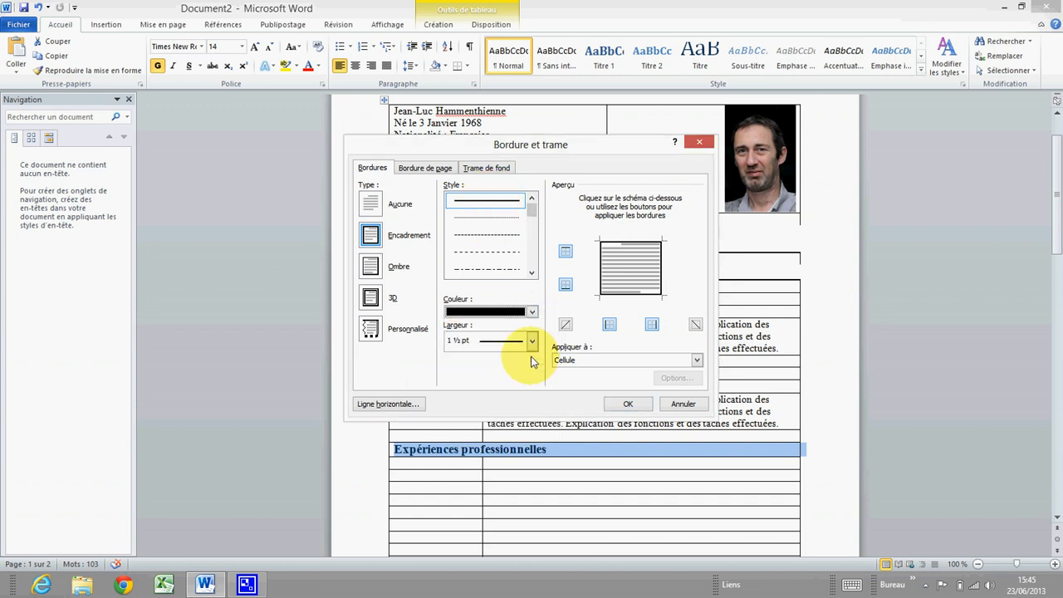
left_click(567, 253)
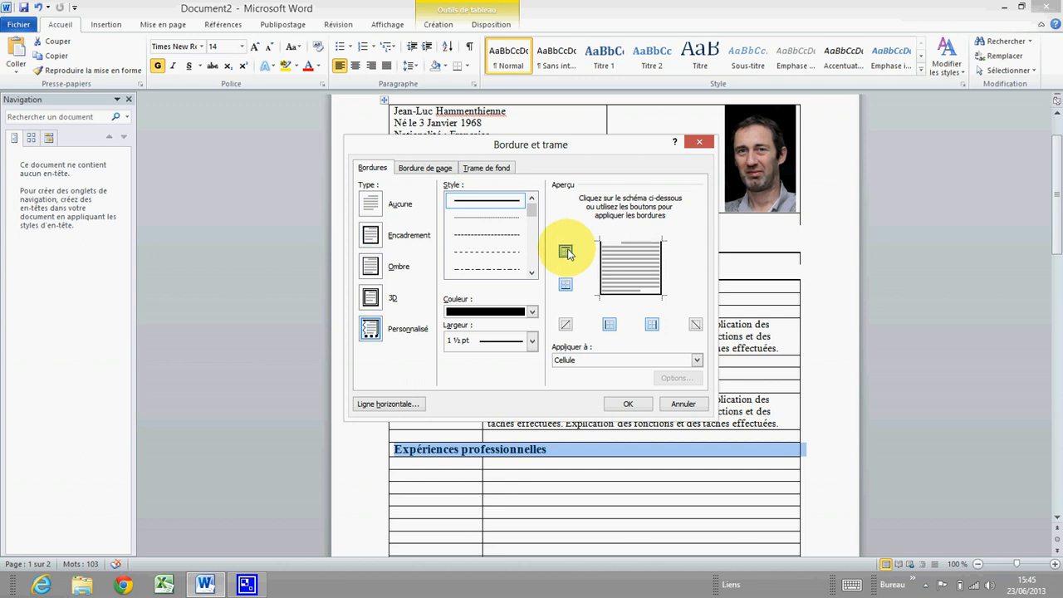
left_click(608, 326)
left_click(652, 324)
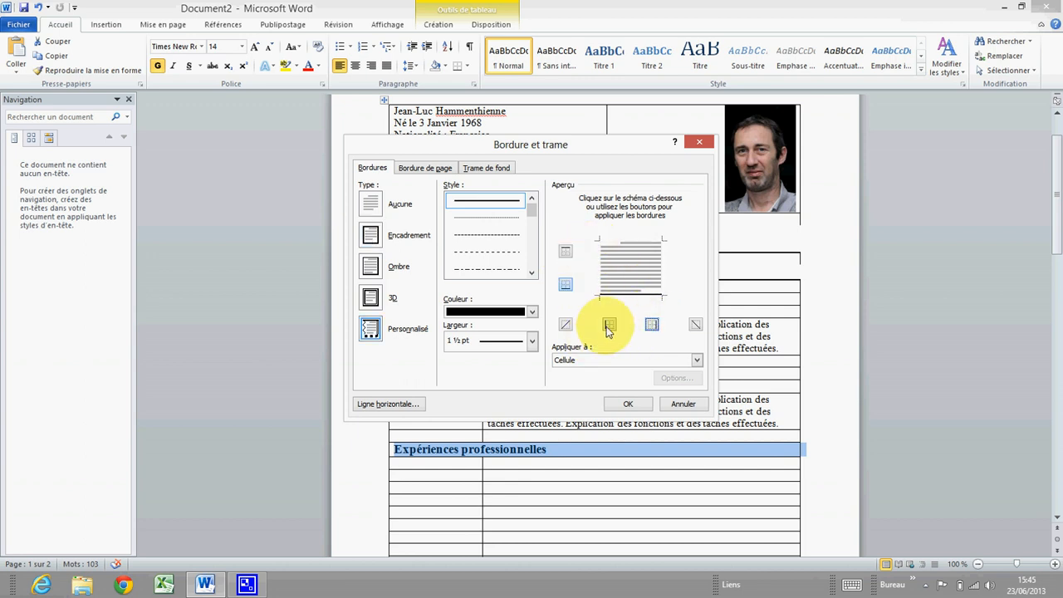
left_click(633, 407)
left_click(498, 464)
Replace the second 'Expériences professionnelles' heading text with 'Formation'
scroll(490, 423, "down", 1)
scroll(485, 399, "down", 2)
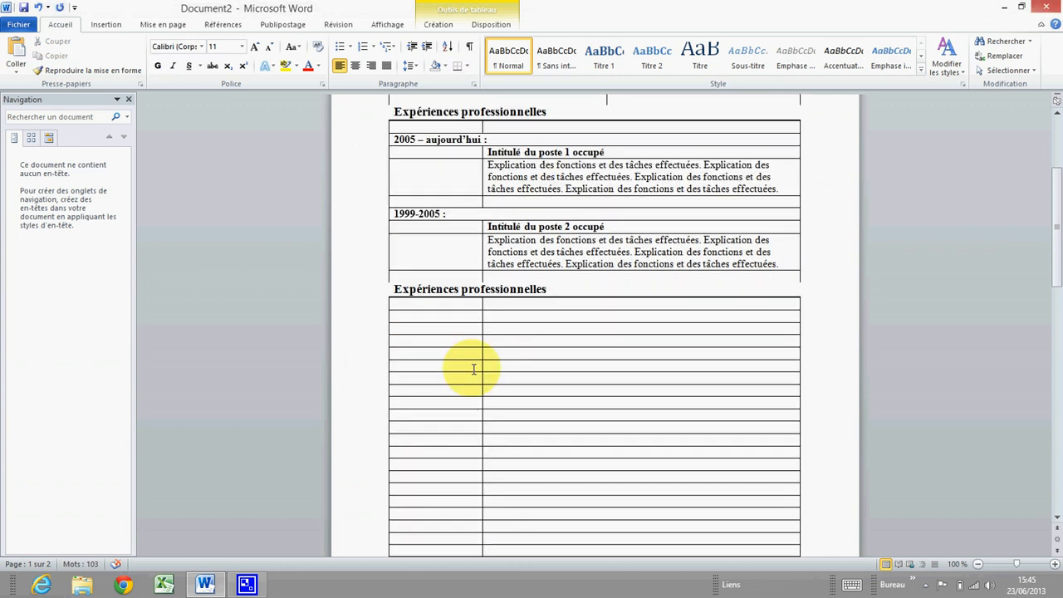
scroll(482, 270, "up", 2)
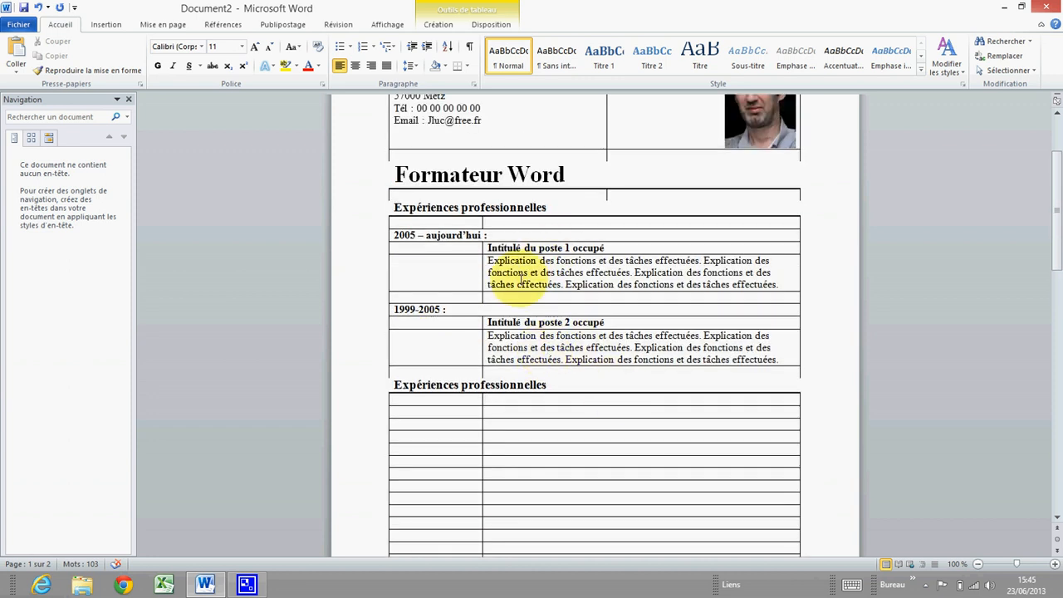
scroll(494, 279, "down", 1)
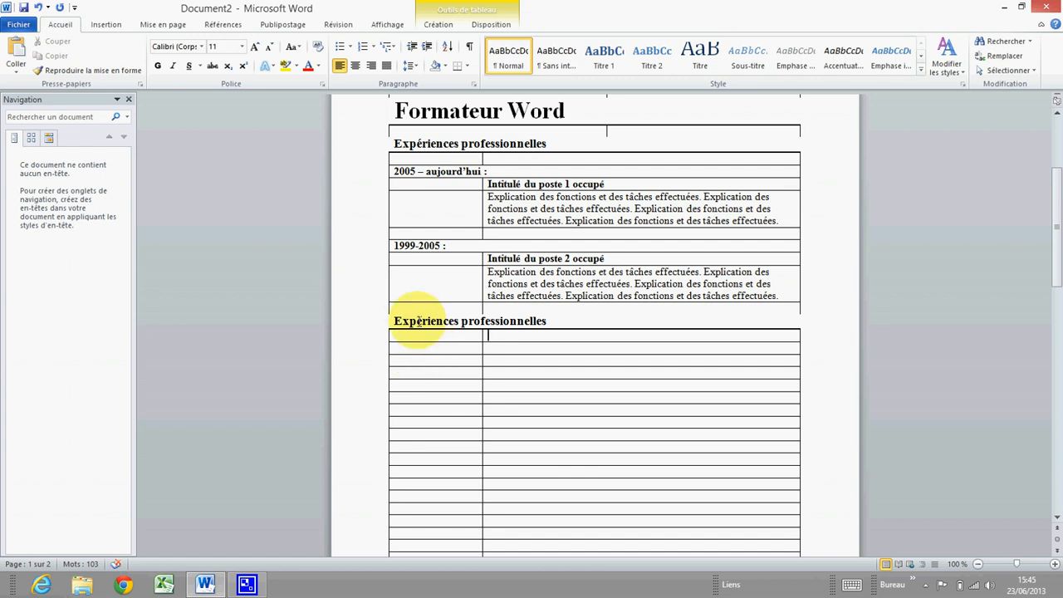
left_click_drag(396, 320, 515, 321)
left_click(541, 324)
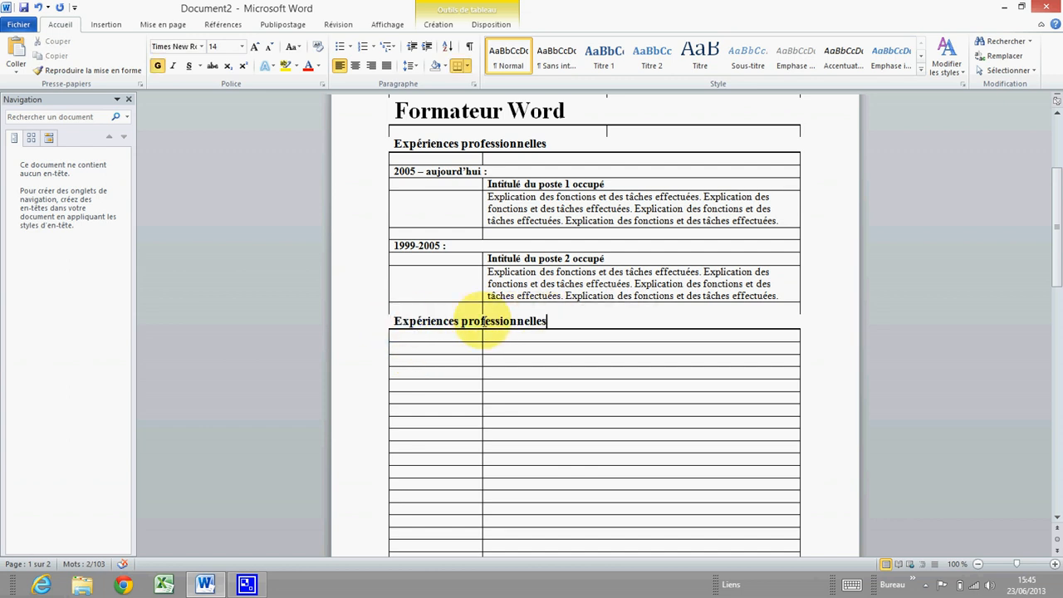
left_click(387, 322)
left_click_drag(422, 321, 532, 320)
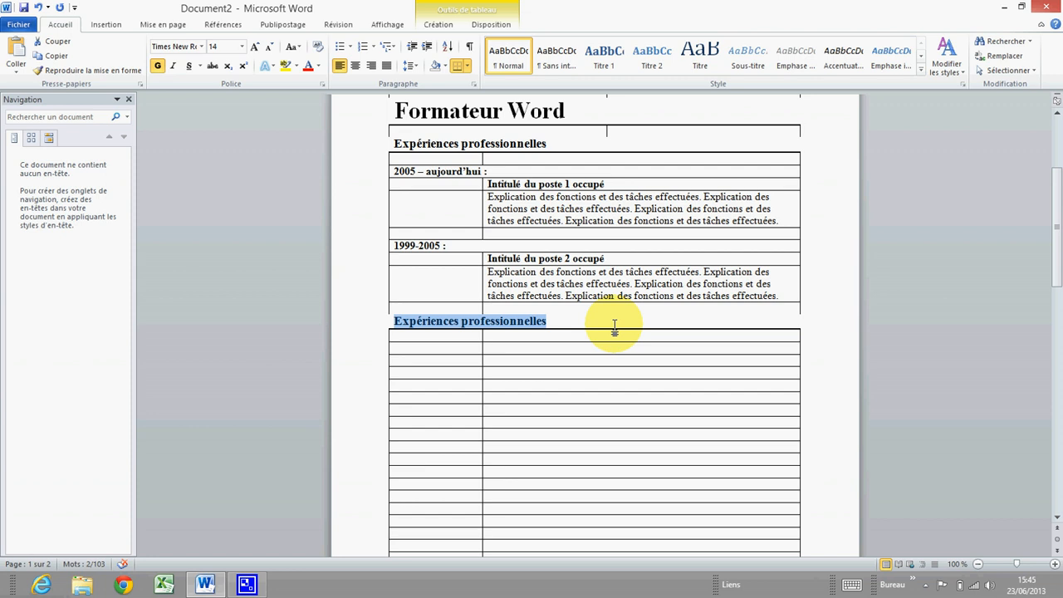
type("Forma")
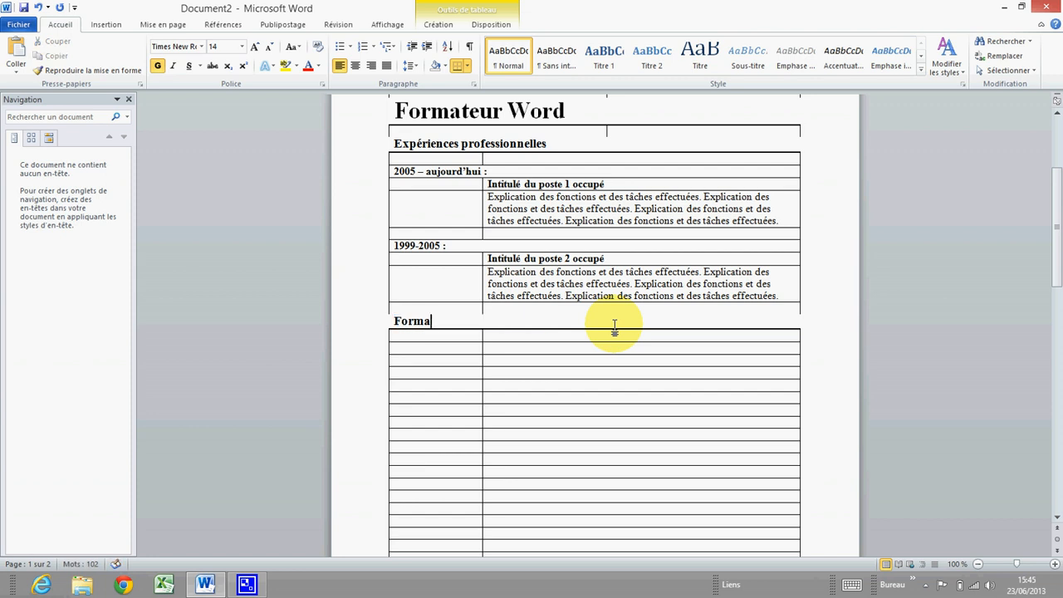
type("tion")
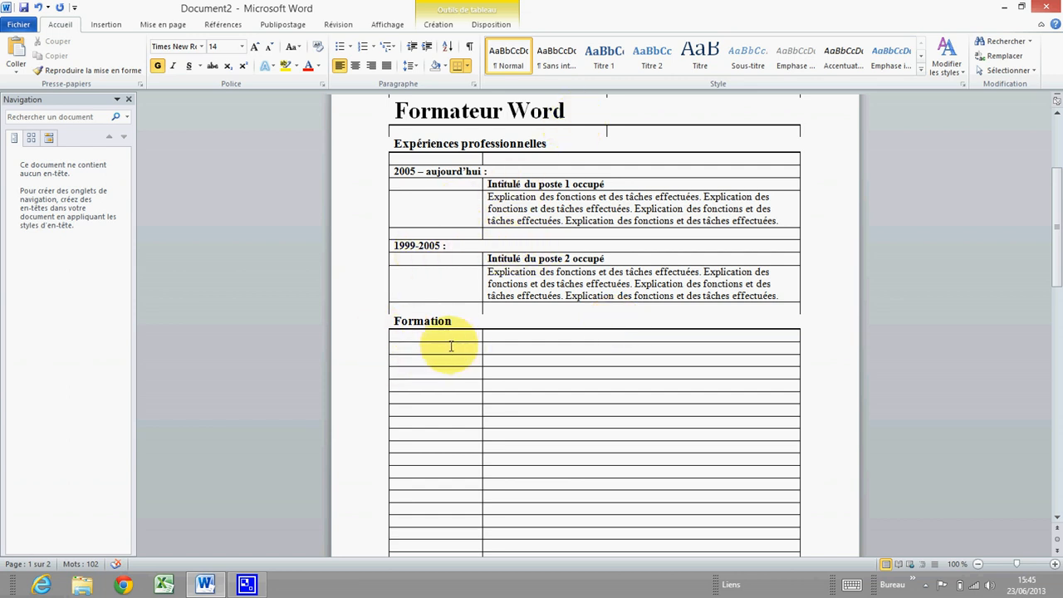
Enter '1985-1986 :' bolded like '1999-2005 :', then add 'Ecole Machin' and 'DUT Mesures physiques'
left_click(408, 347)
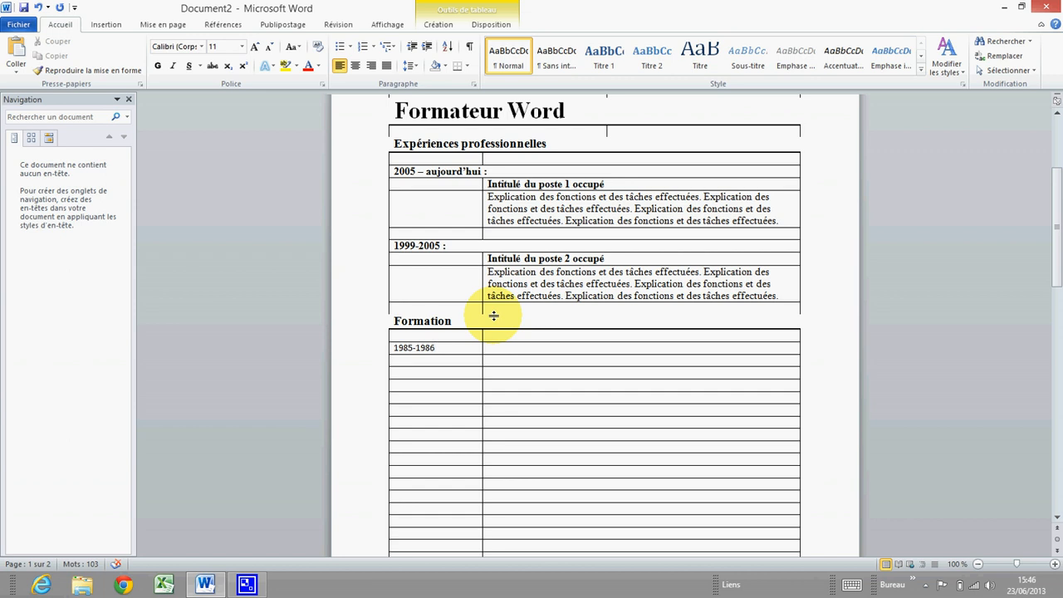
left_click(465, 350)
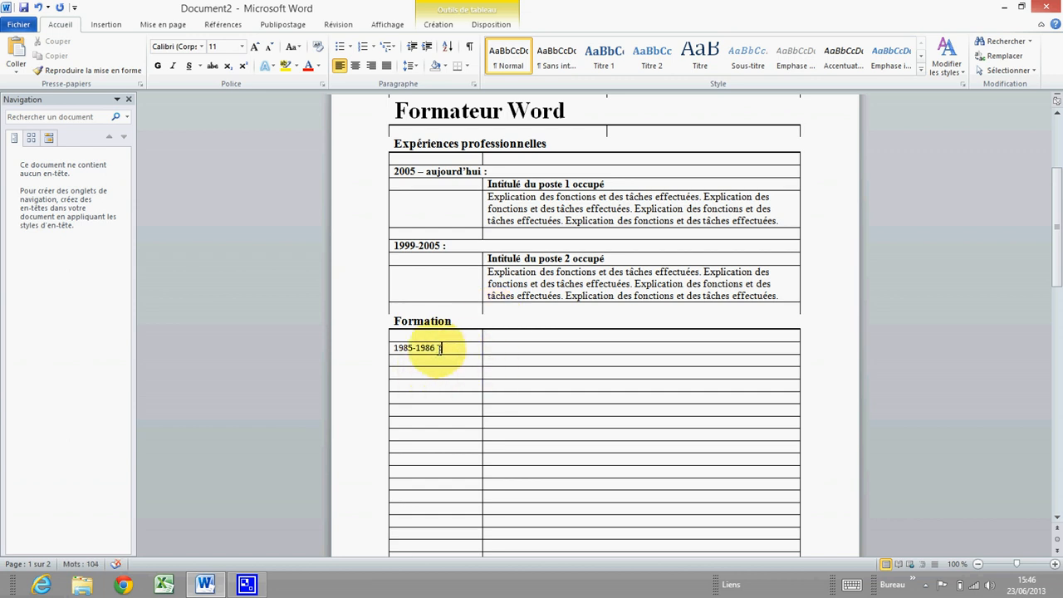
left_click(387, 247)
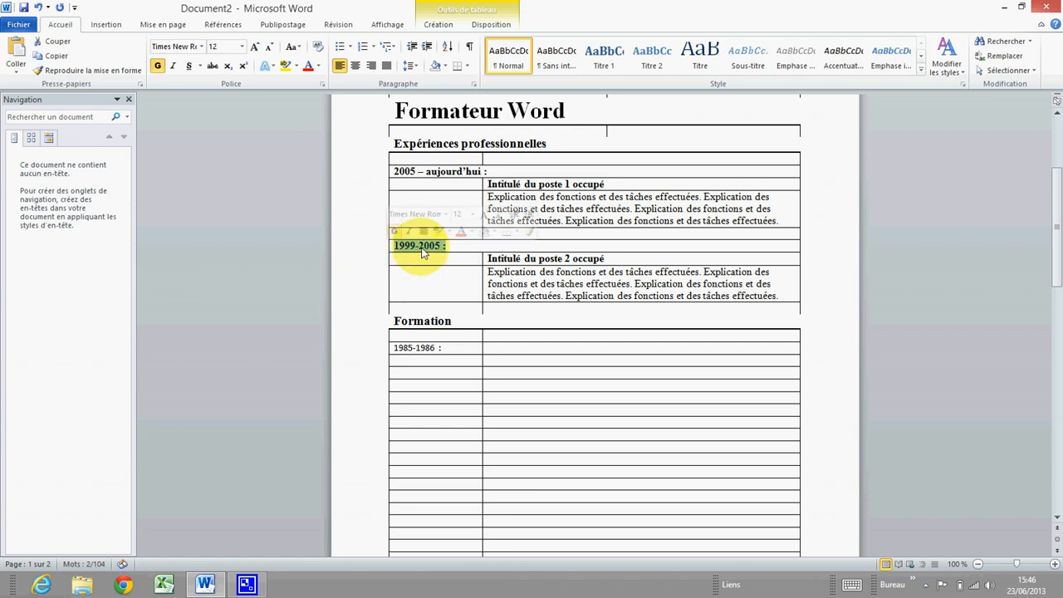
right_click(425, 247)
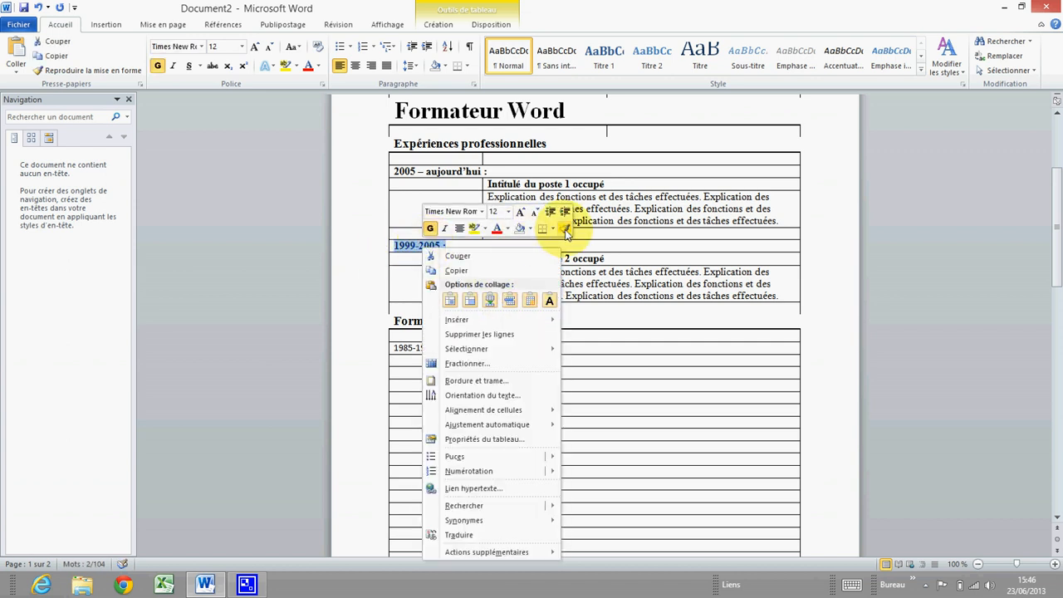
left_click(565, 230)
left_click_drag(450, 348, 390, 347)
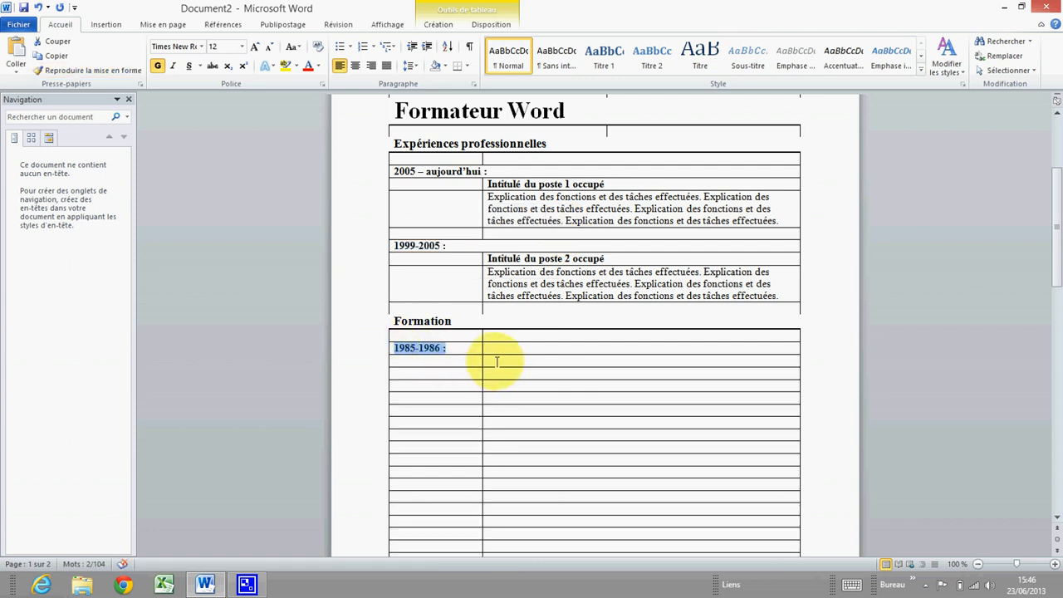
left_click(496, 361)
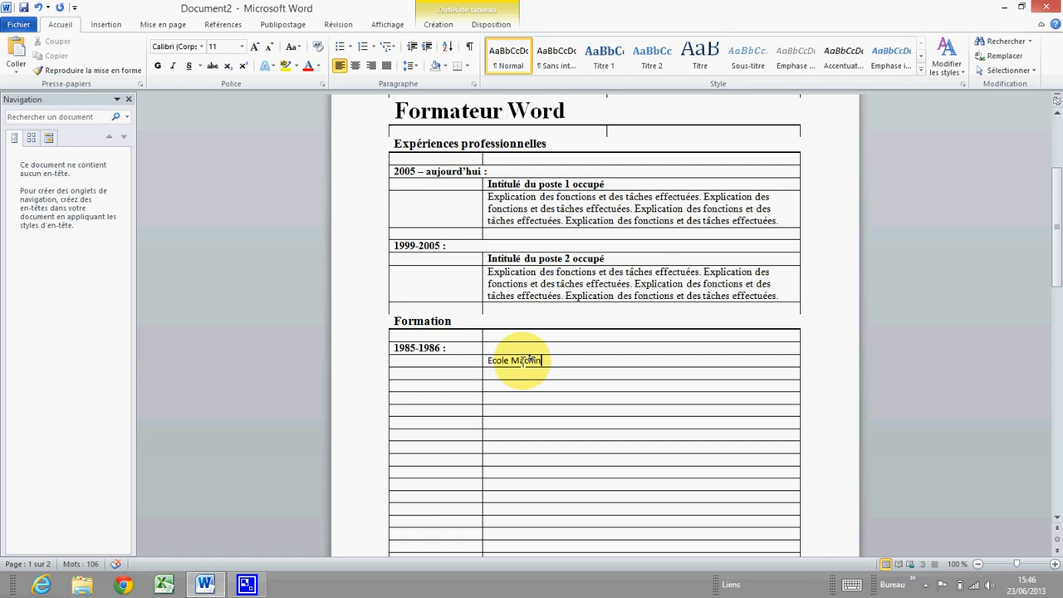
left_click(529, 373)
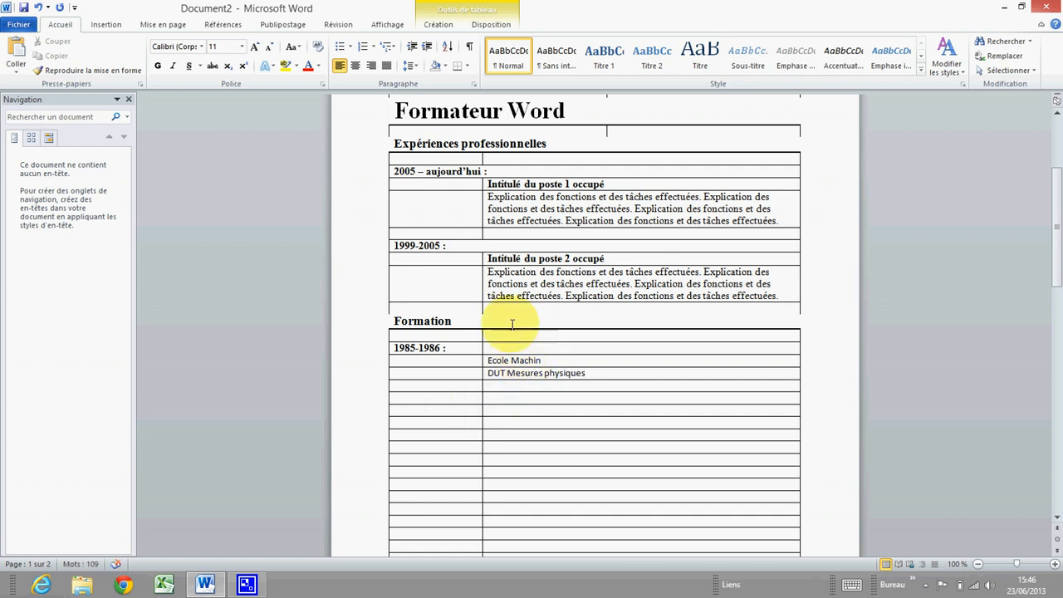
Copy the job description formatting onto 'DUT Mesures physiques' so it appears in regular text
left_click_drag(581, 284, 489, 284)
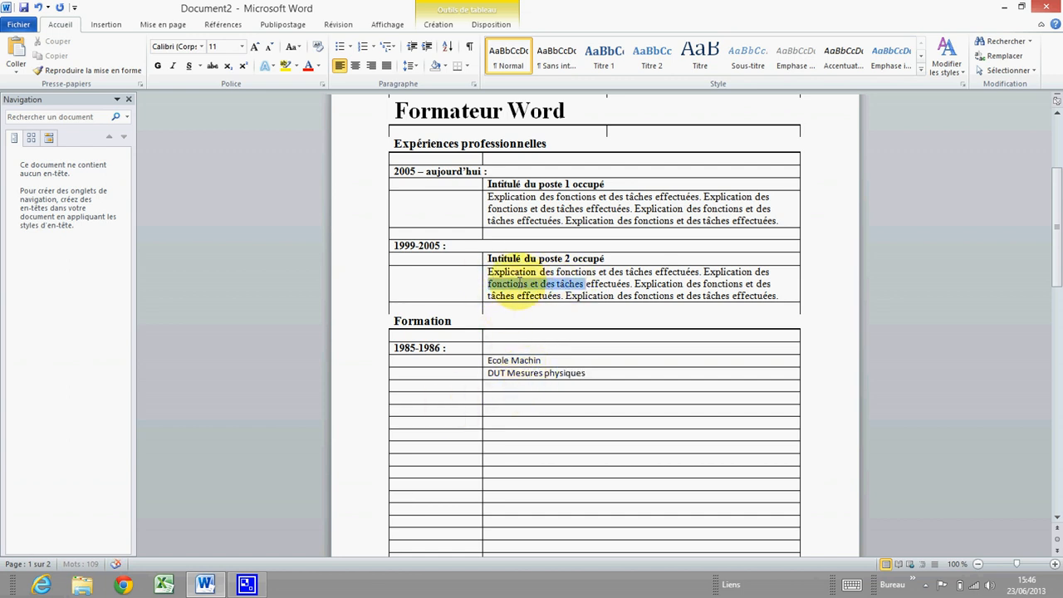
right_click(535, 287)
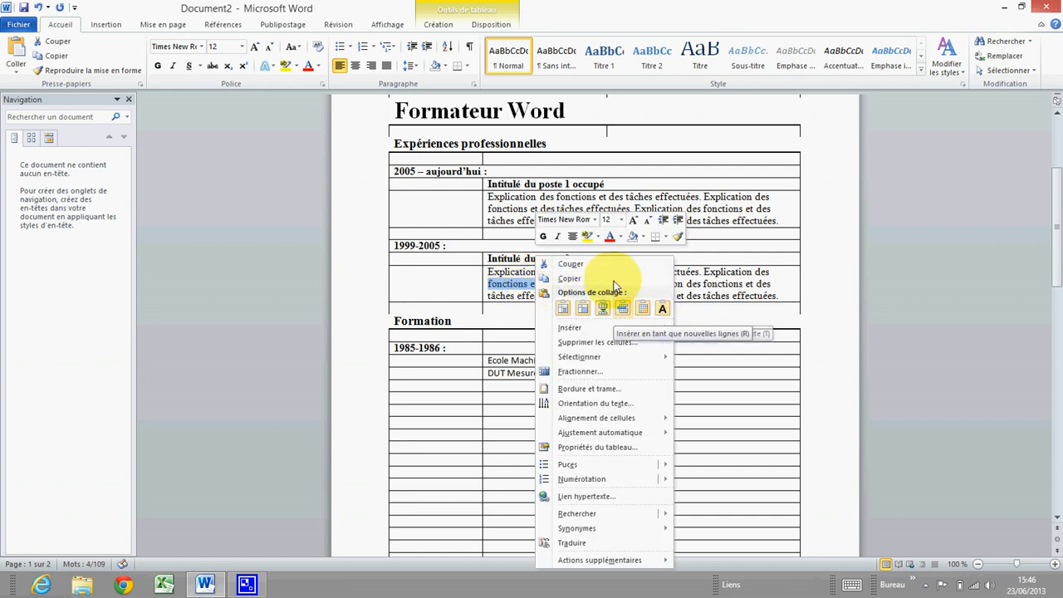
left_click(676, 239)
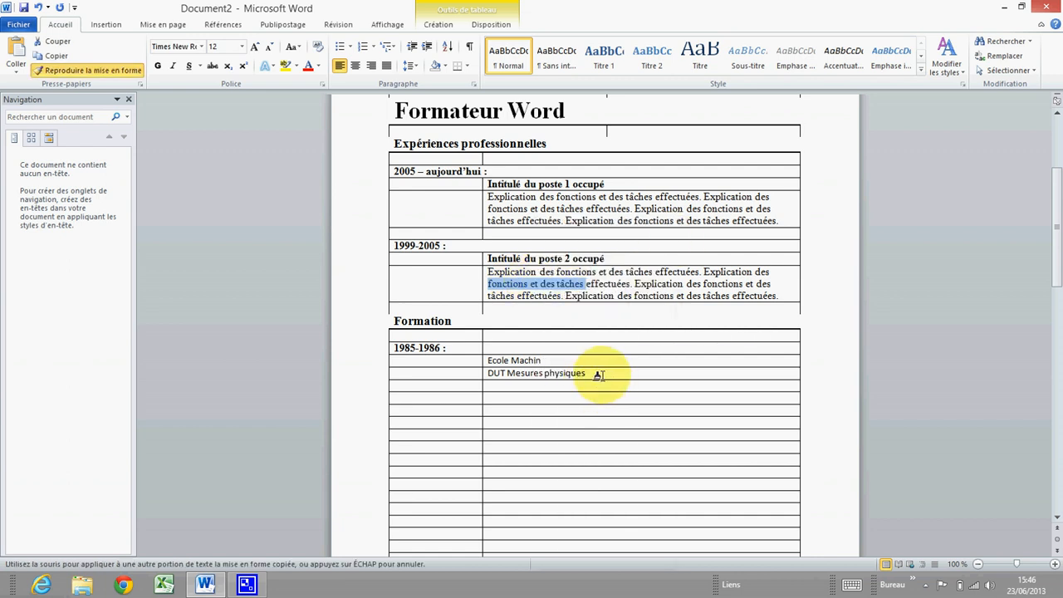
left_click_drag(607, 373, 497, 375)
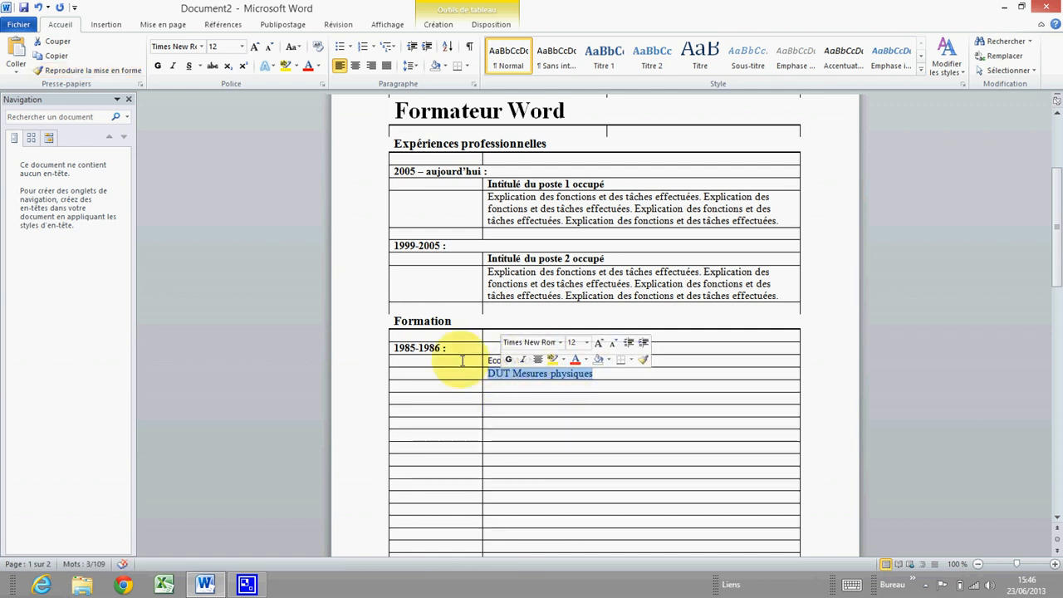
Make 'Ecole Machin' bold like the 'poste 2 occupé' job title, then move down to the next empty row
left_click_drag(605, 259, 540, 259)
right_click(549, 259)
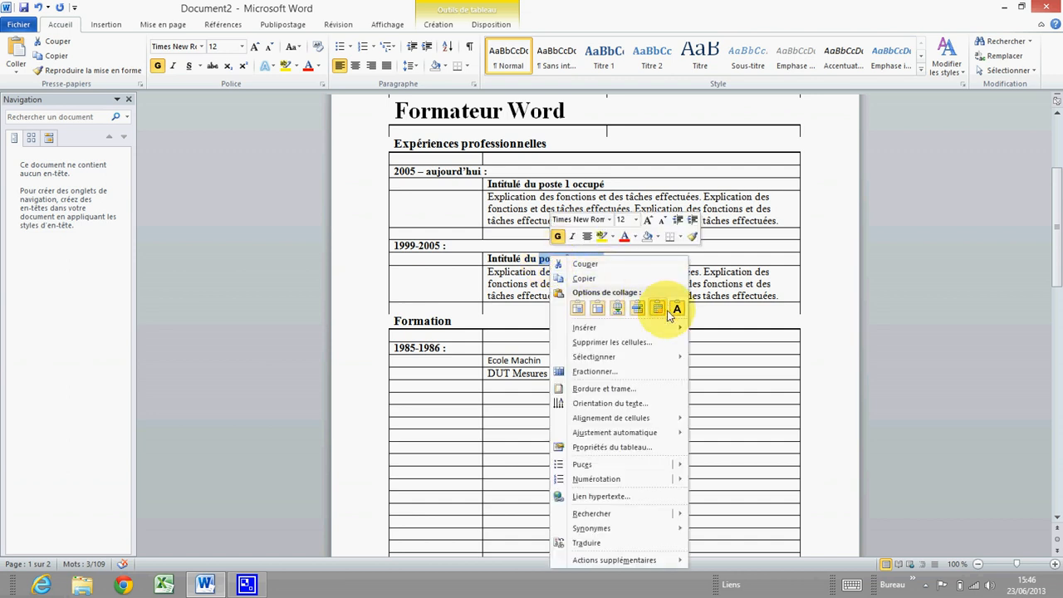
left_click(693, 236)
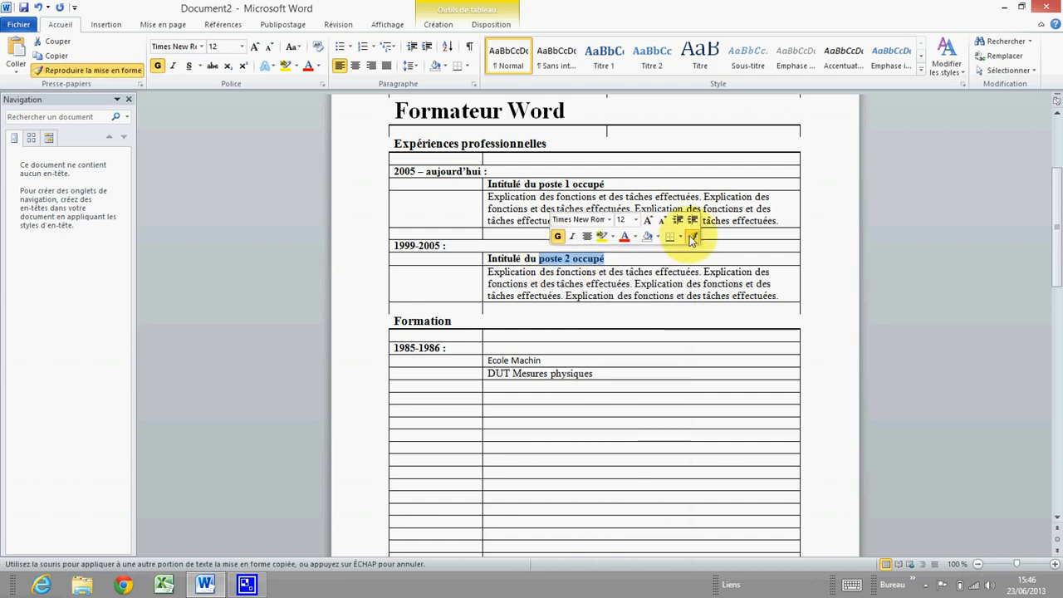
left_click_drag(549, 359, 469, 359)
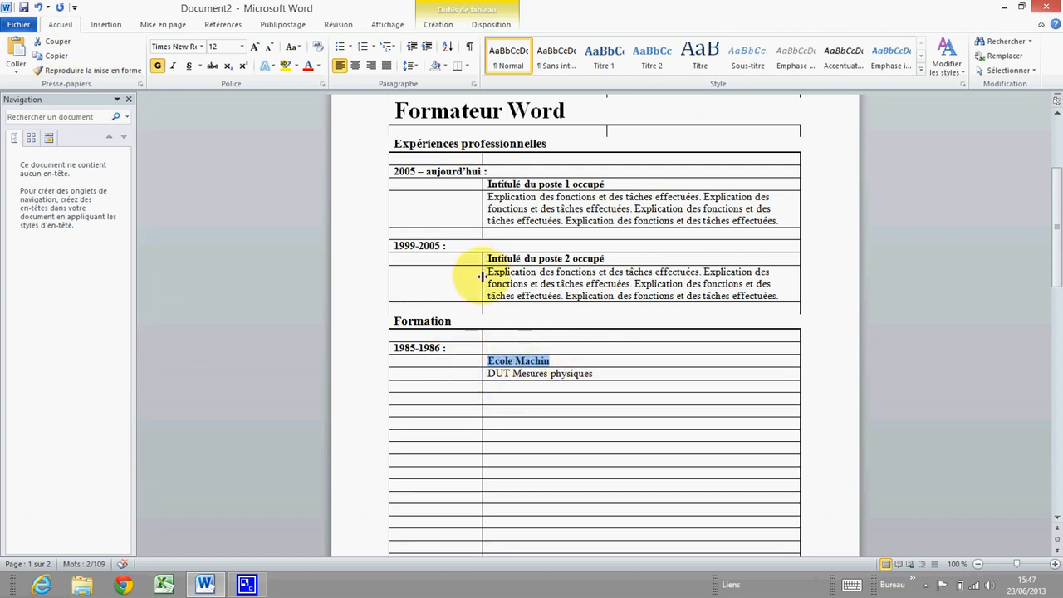
left_click(511, 387)
left_click(499, 399)
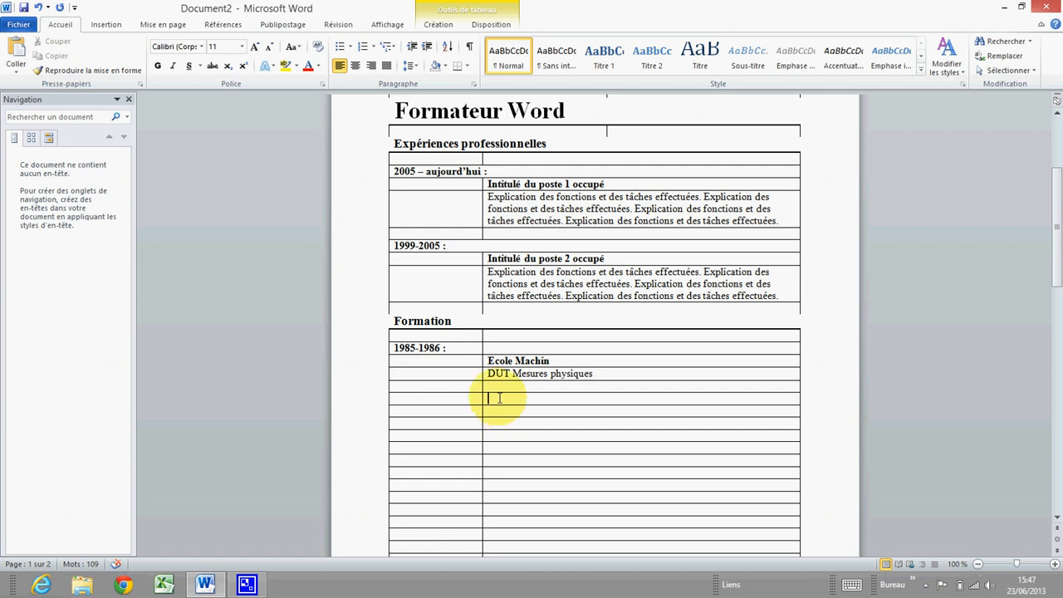
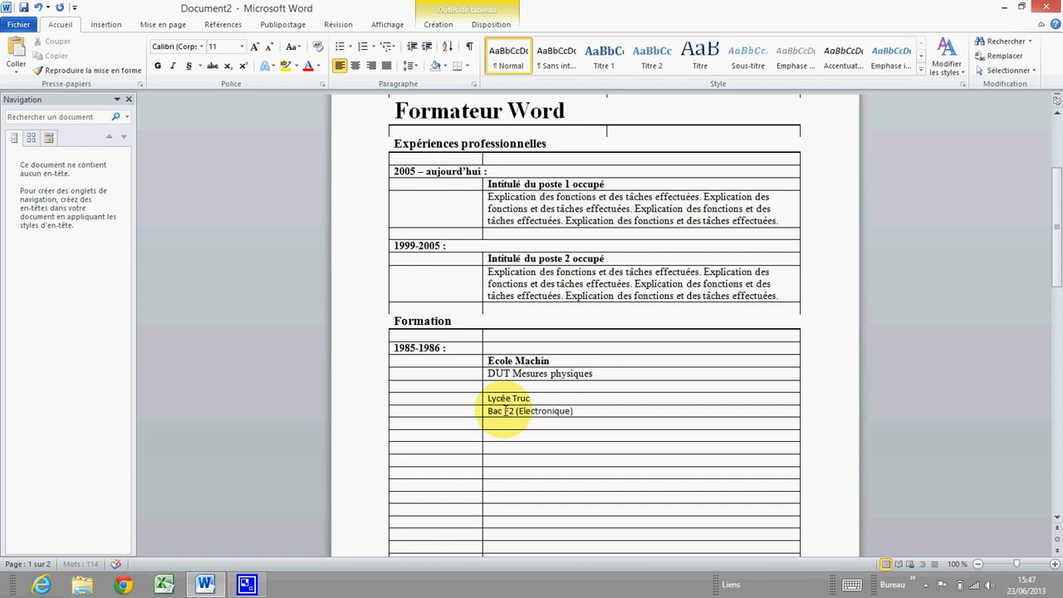
Make 'Lycée Truc' bold by painting the formatting of 'Ecole Machin' onto it
left_click_drag(568, 361, 489, 361)
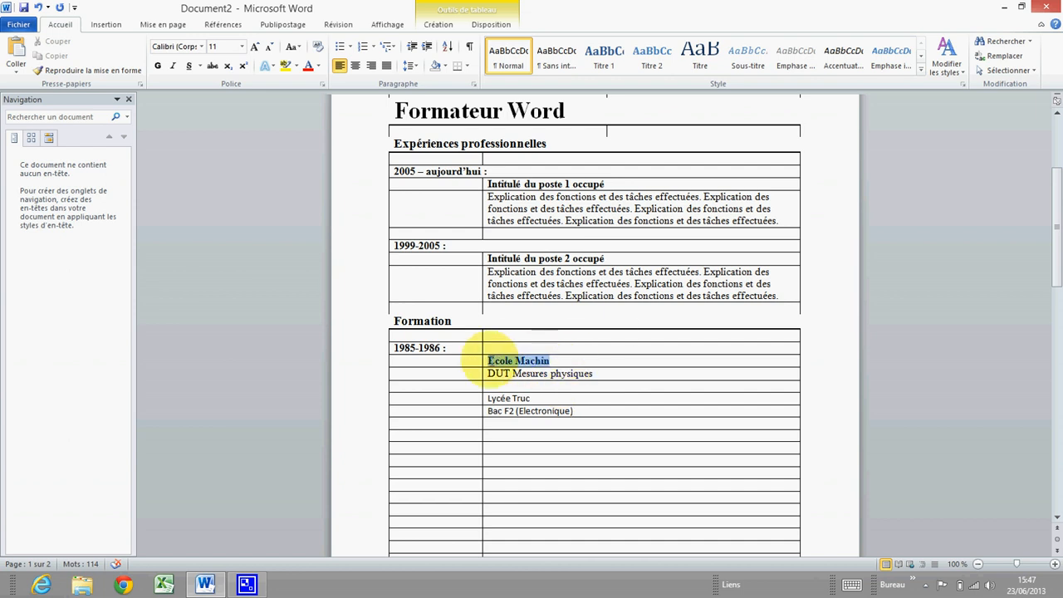
right_click(488, 360)
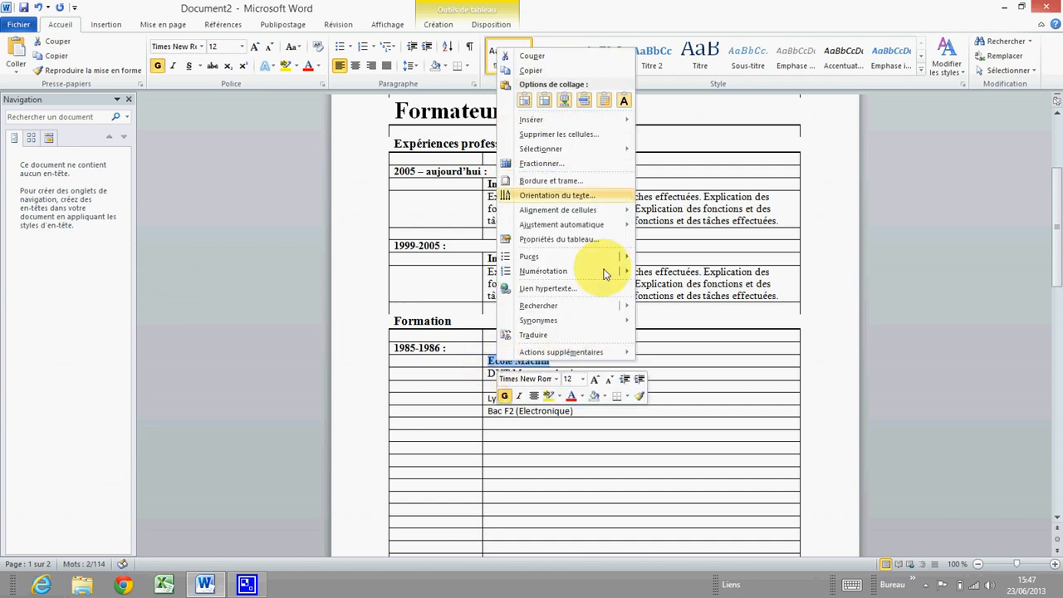
left_click(639, 396)
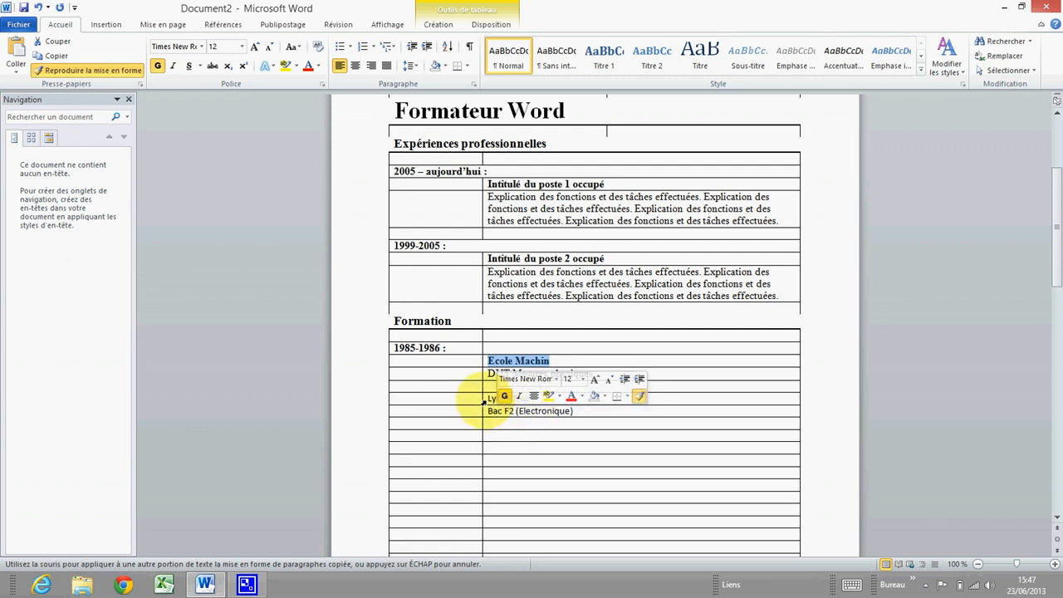
left_click(484, 400)
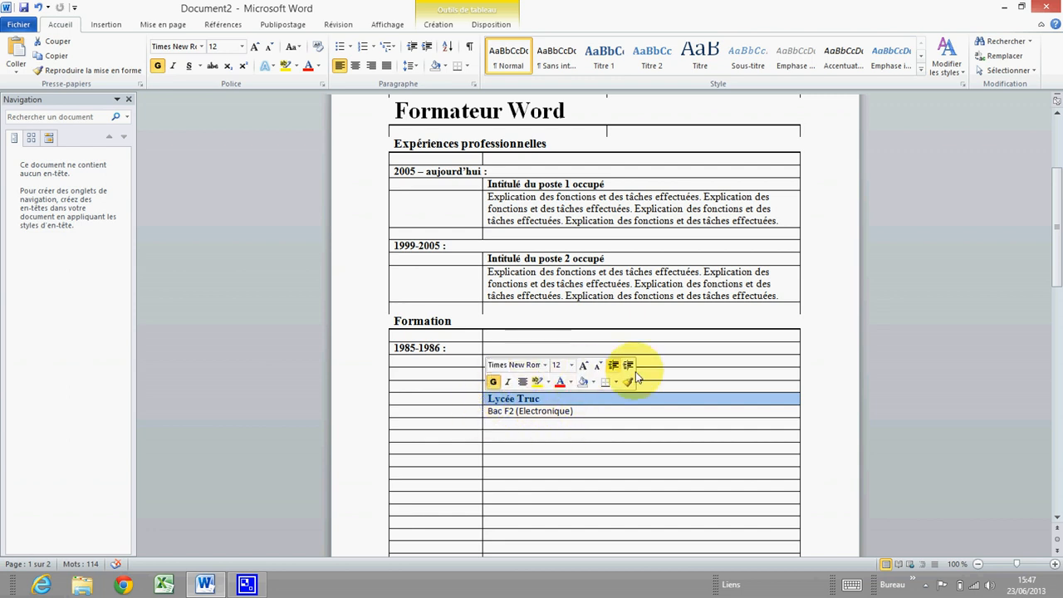
Copy the 'DUT Mesures physiques' formatting onto 'Bac F2 (Electronique)'
left_click_drag(654, 373, 481, 372)
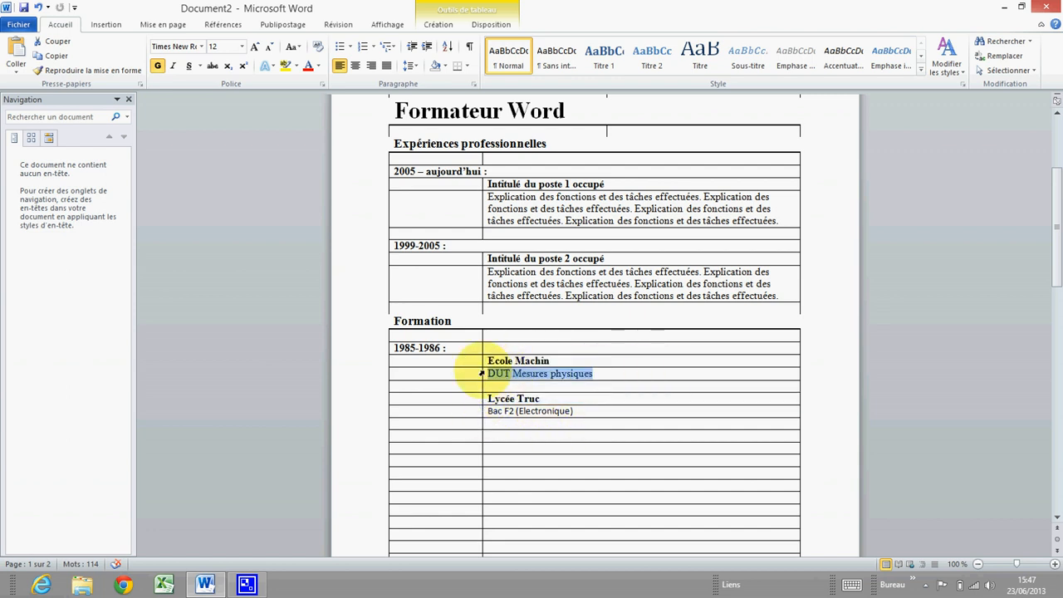
right_click(552, 380)
left_click(694, 411)
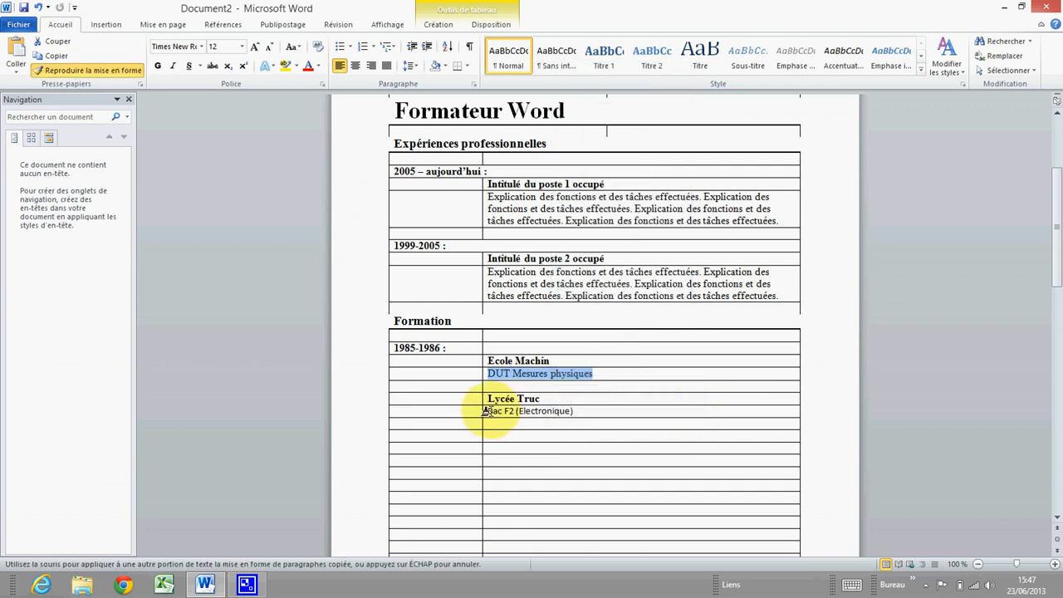
left_click_drag(486, 410, 577, 410)
left_click(596, 424)
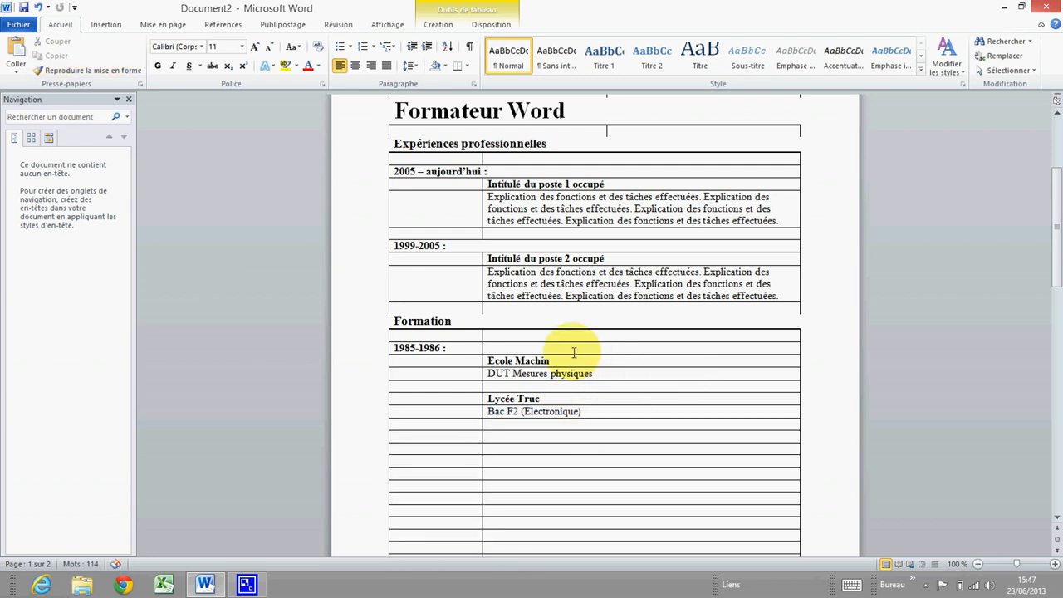
scroll(490, 379, "down", 1)
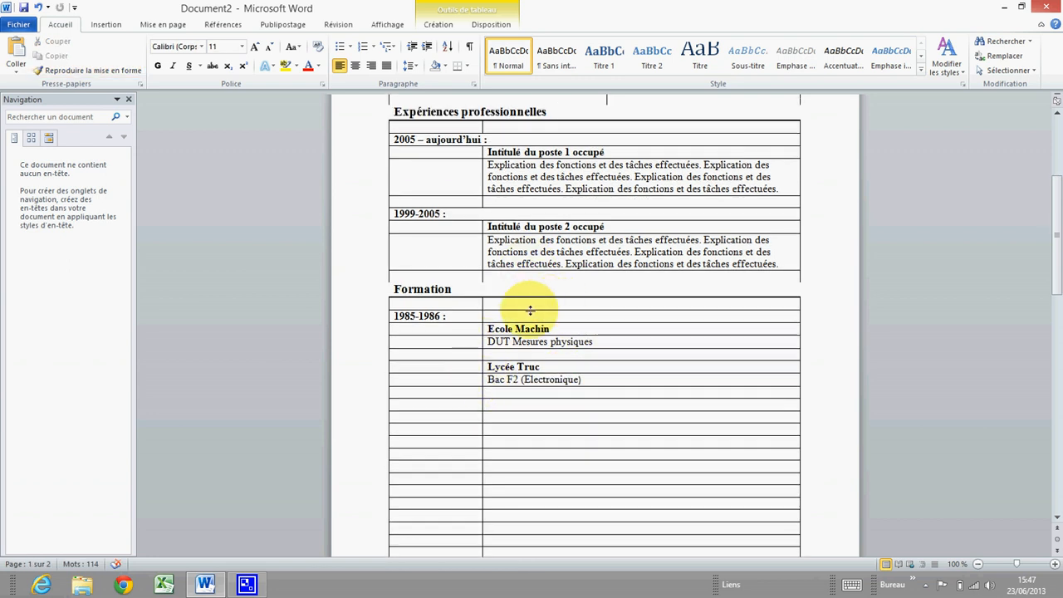
scroll(525, 320, "up", 2)
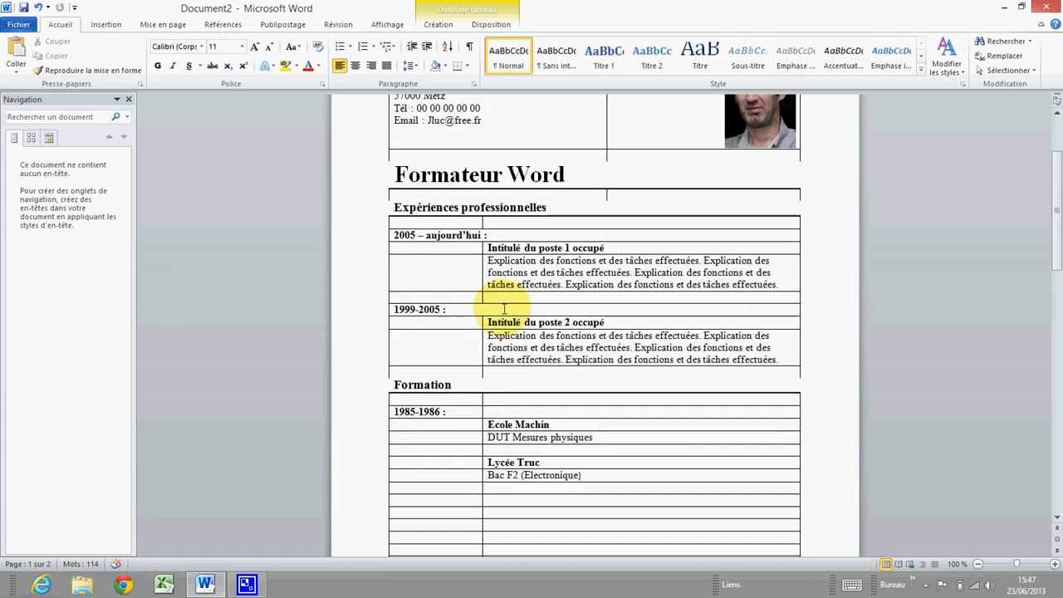
scroll(480, 293, "down", 1)
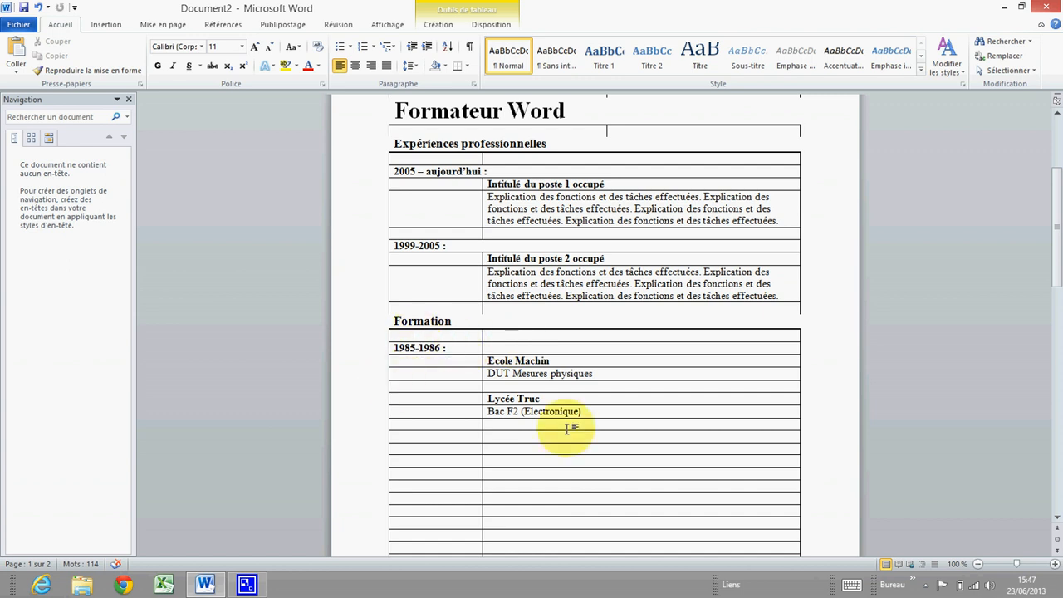
Merge the two cells of the empty row below 'Bac F2 (Electronique)'
left_click(407, 434)
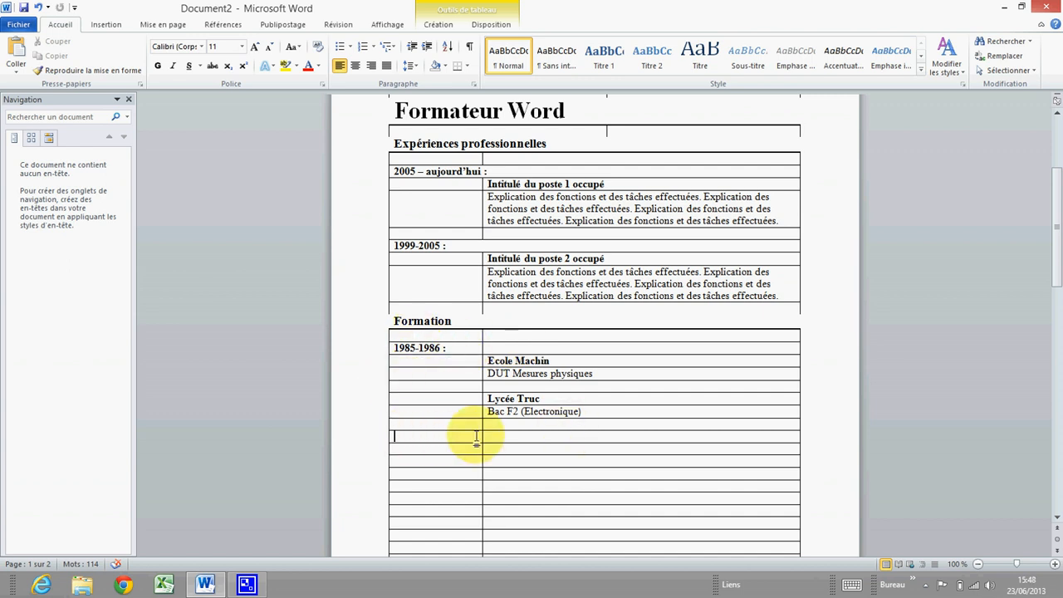
left_click_drag(472, 439, 526, 440)
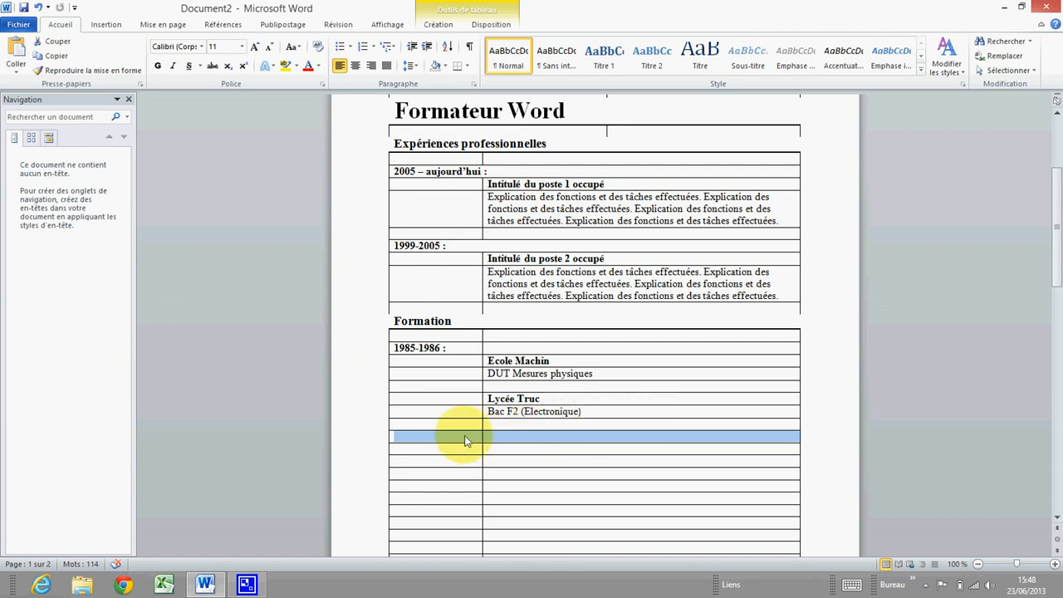
right_click(487, 439)
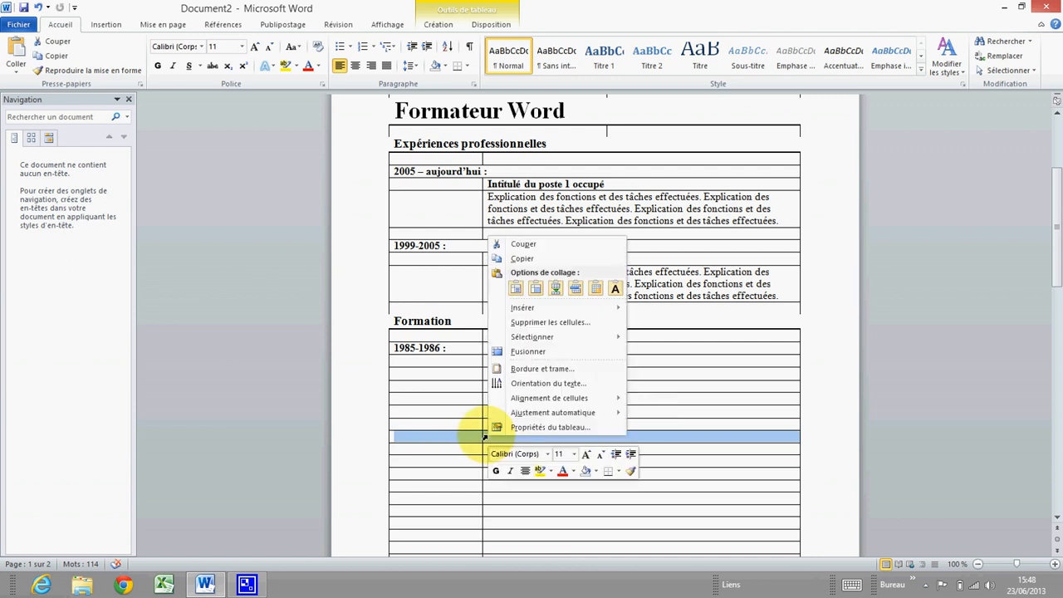
left_click(541, 352)
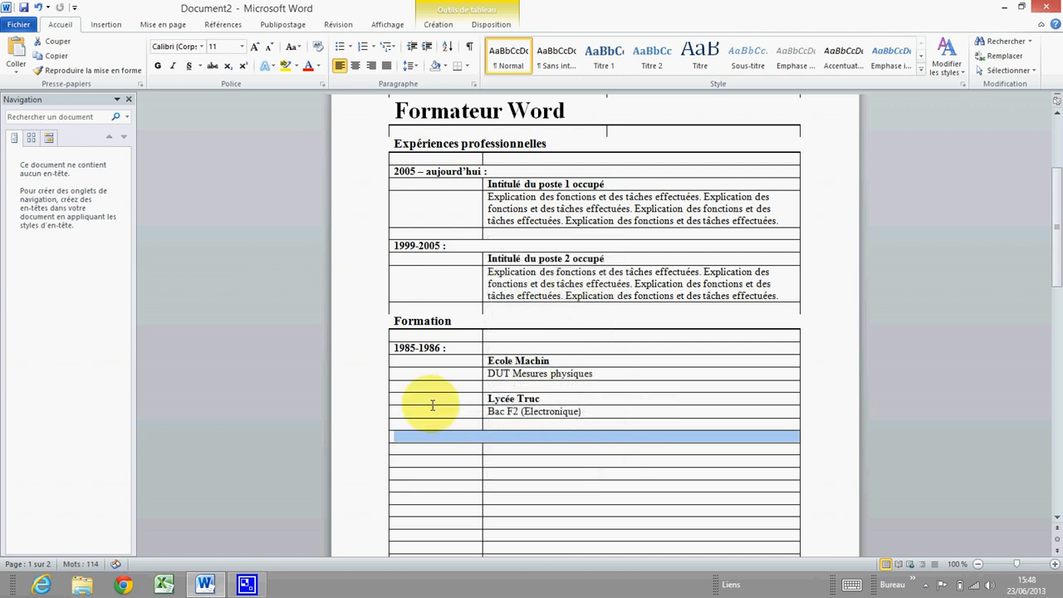
Copy the Formation heading row and paste it into the empty row, then undo the wrong paste
left_click(382, 328)
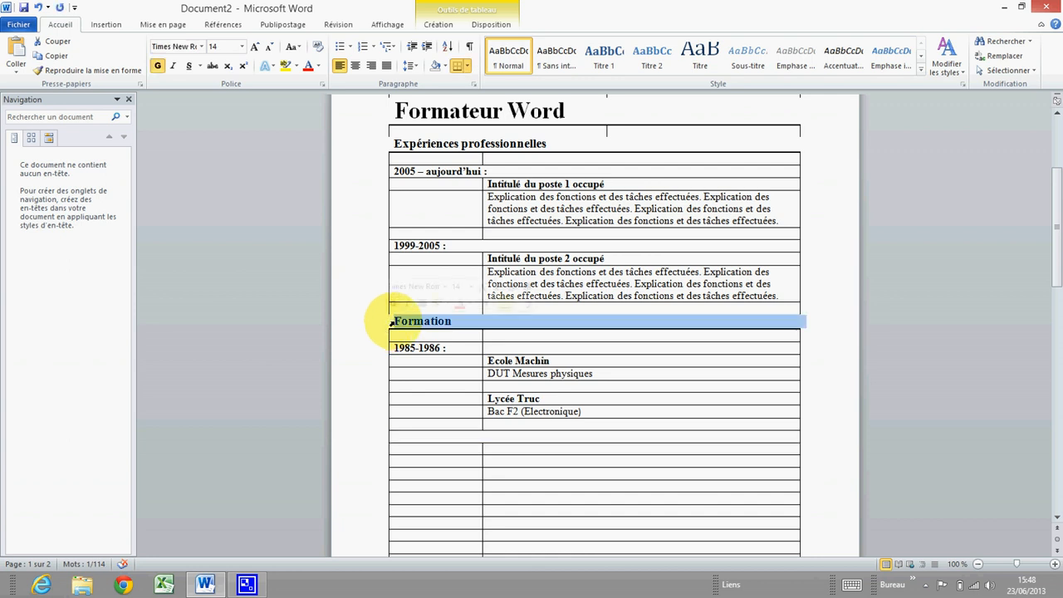
right_click(388, 326)
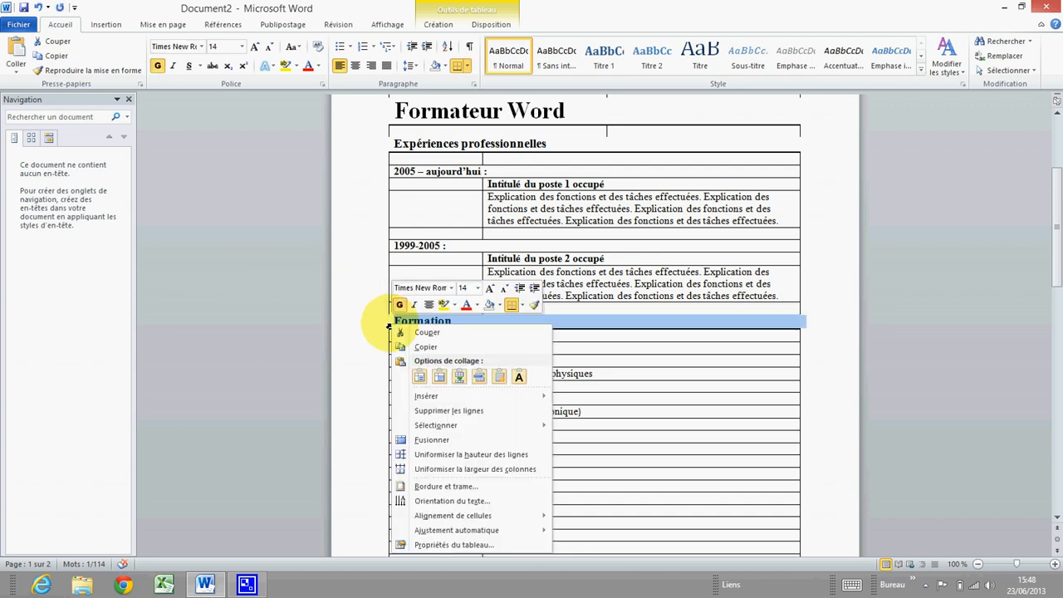
left_click(427, 347)
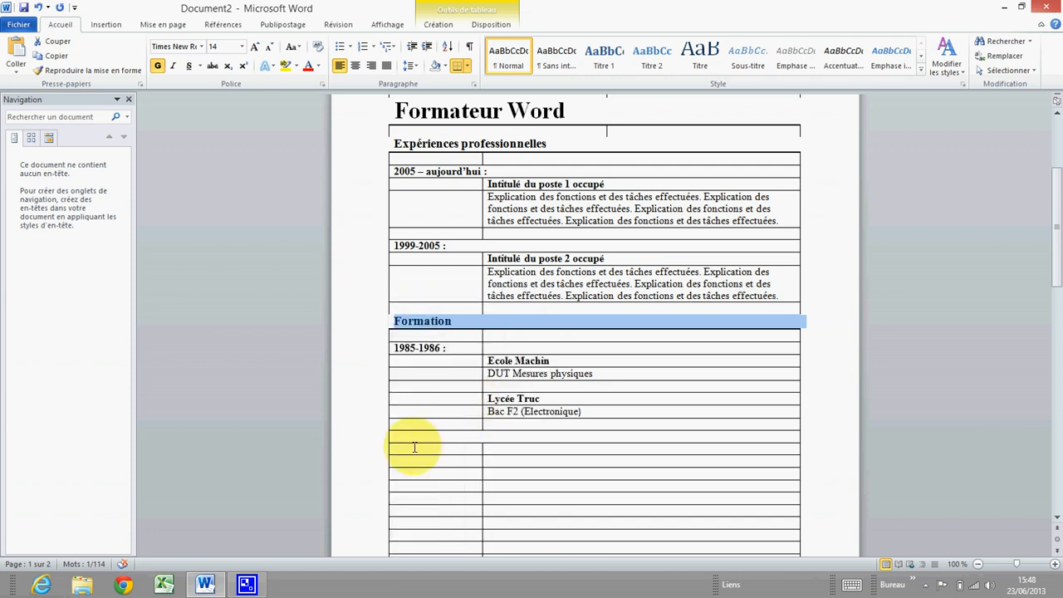
left_click(388, 438)
right_click(387, 438)
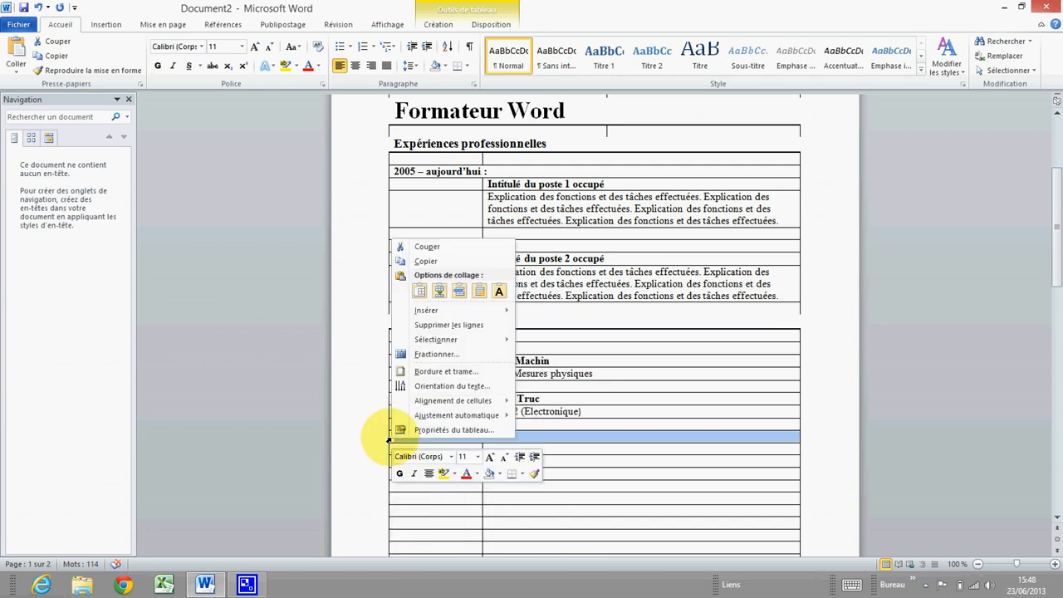
left_click(465, 291)
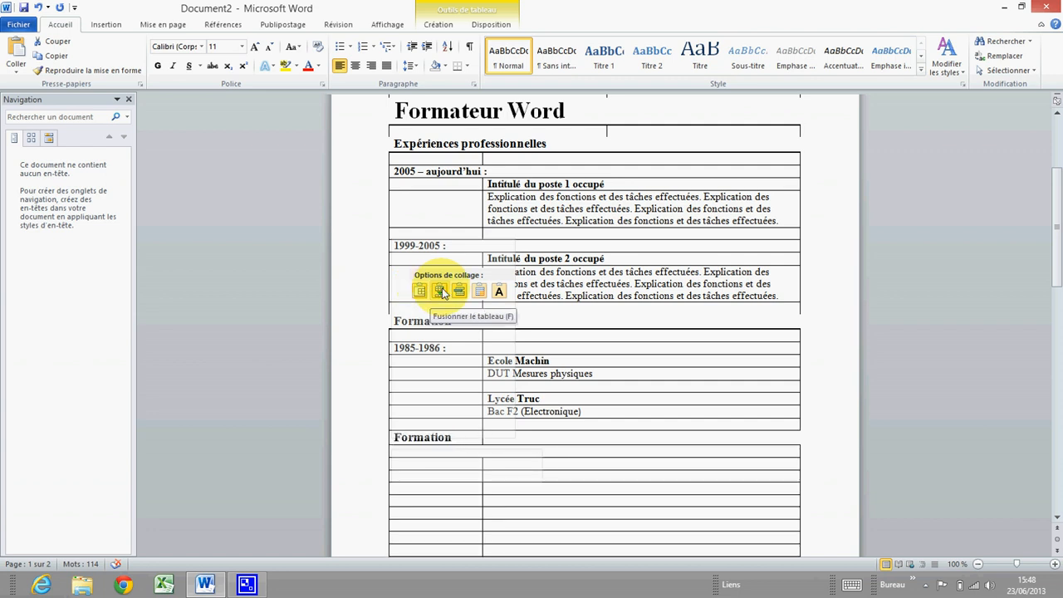
left_click(441, 292)
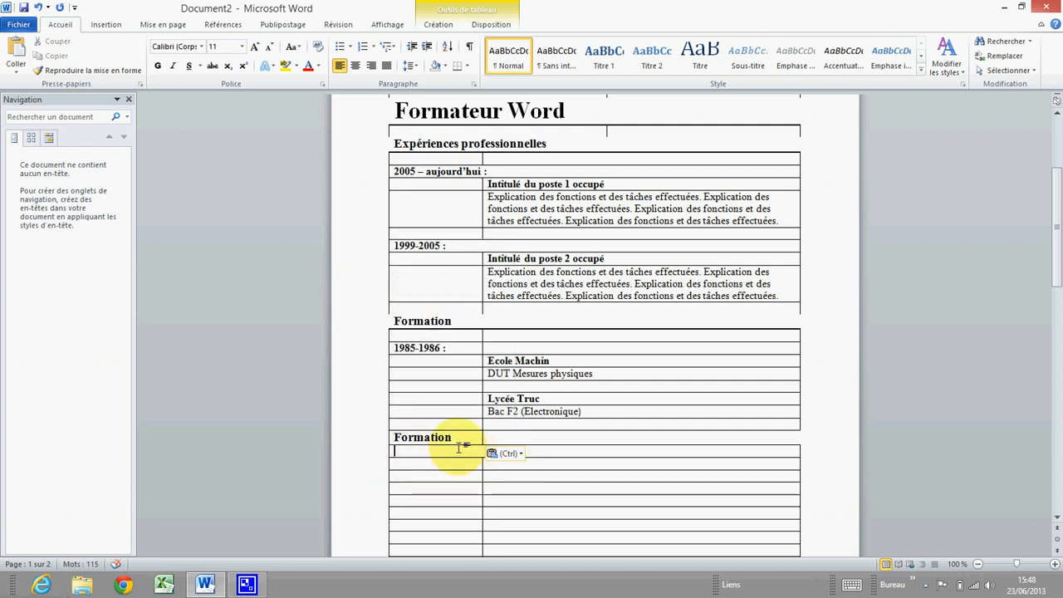
left_click(453, 437)
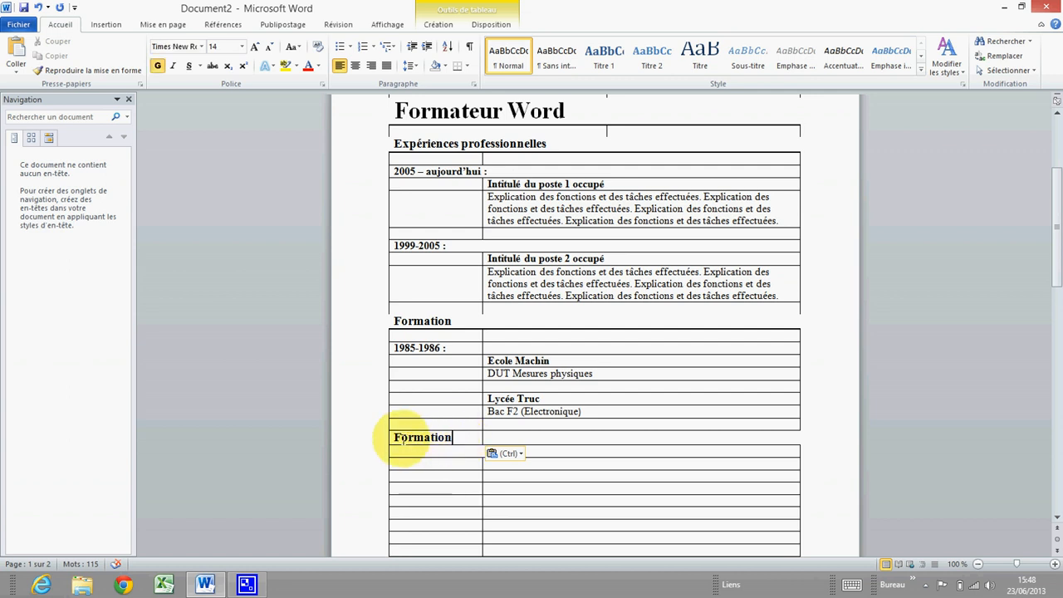
left_click(37, 7)
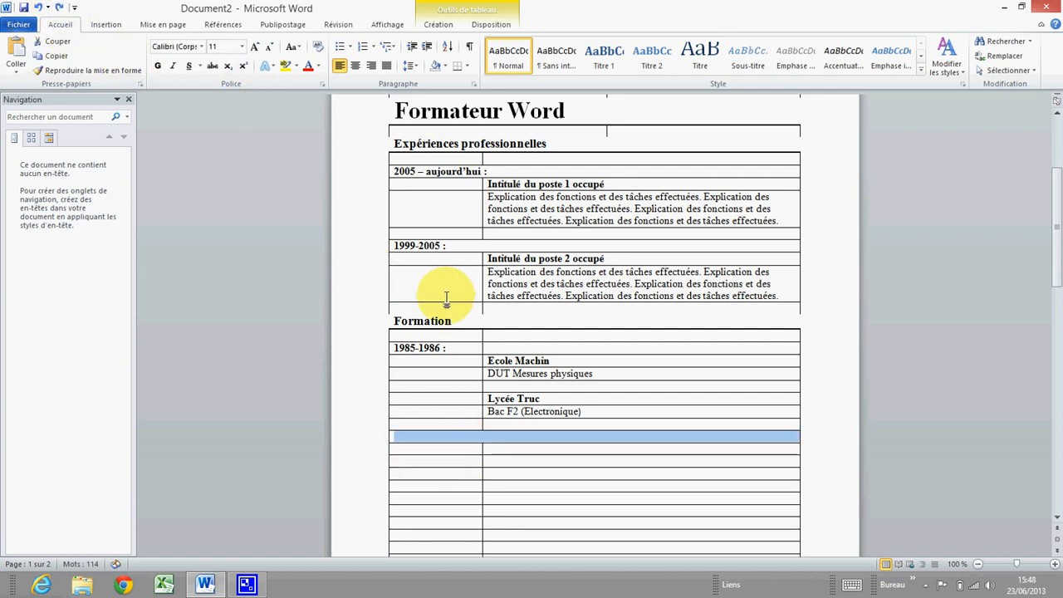
Copy the Formation row again and paste it with Remplacer les cellules into the empty row
left_click(380, 328)
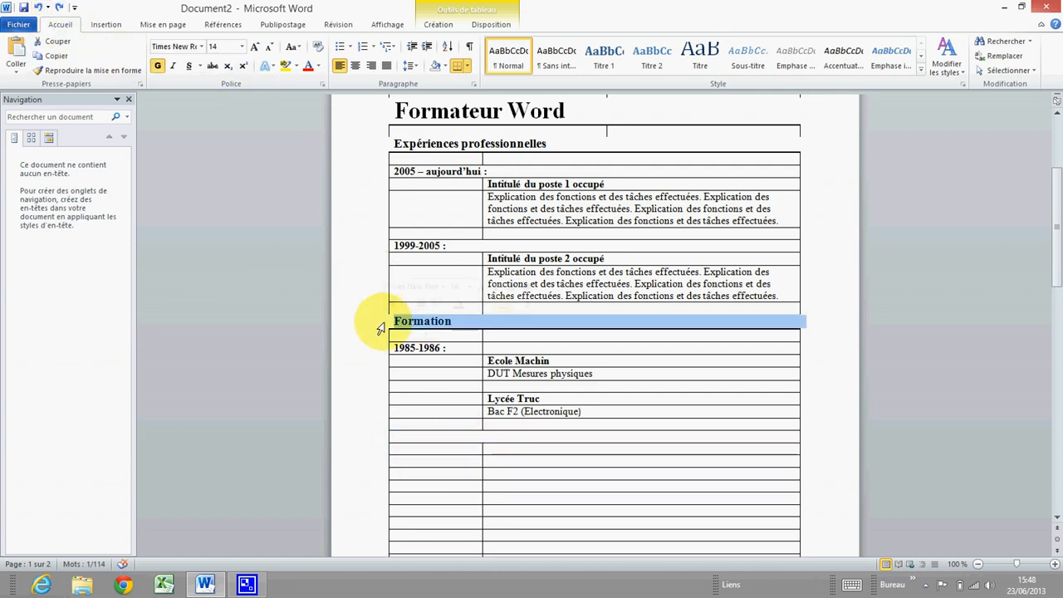
right_click(379, 328)
left_click(419, 352)
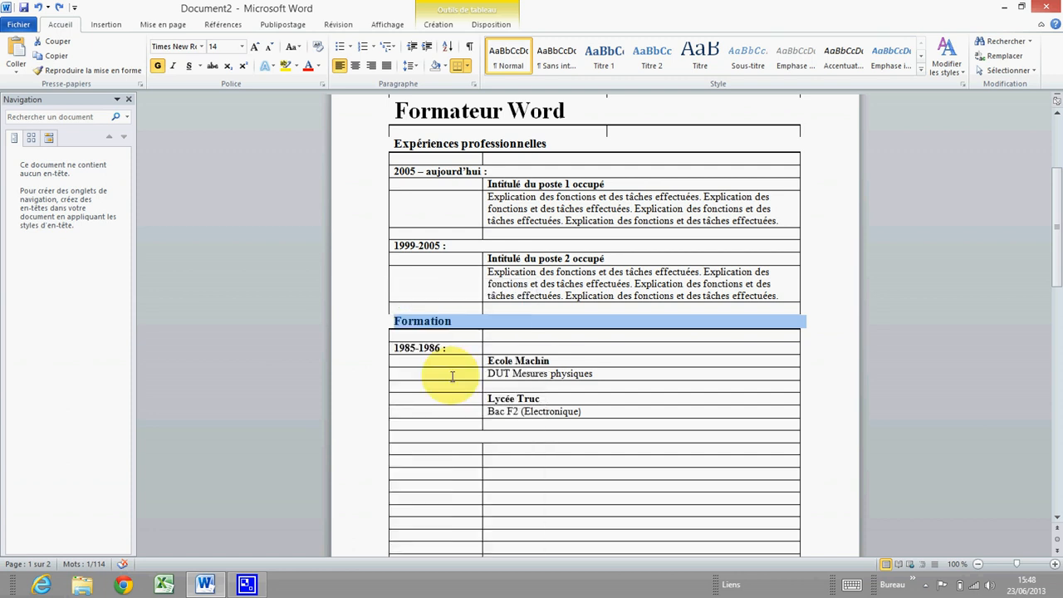
left_click(387, 439)
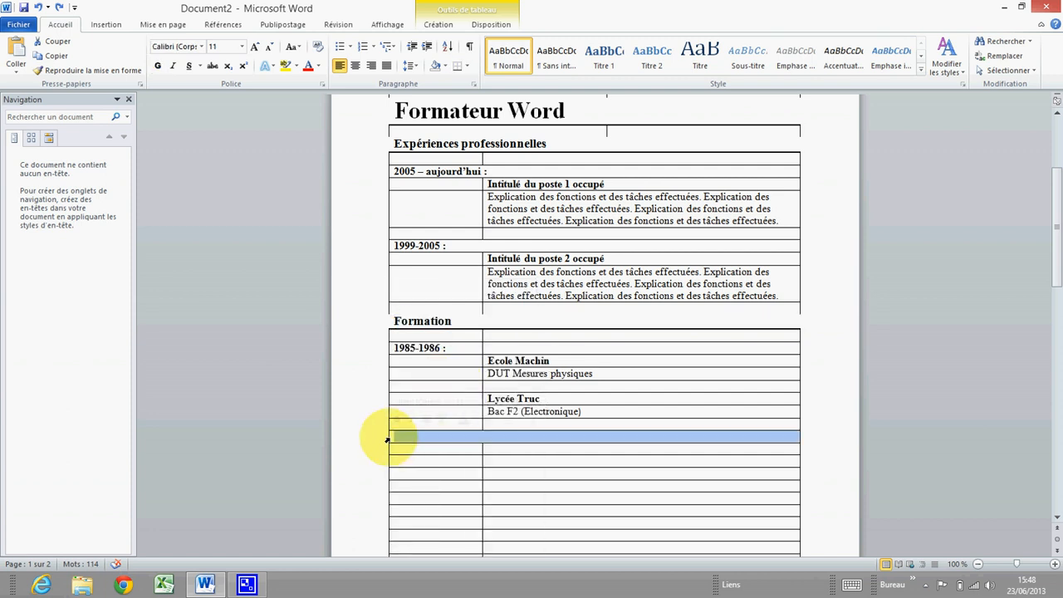
right_click(387, 439)
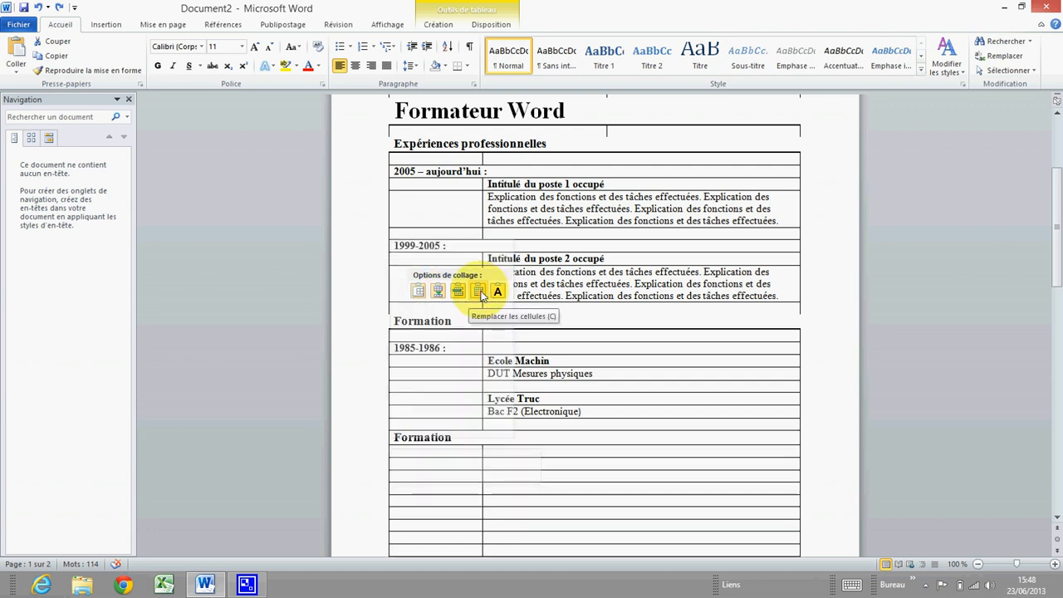
left_click(479, 292)
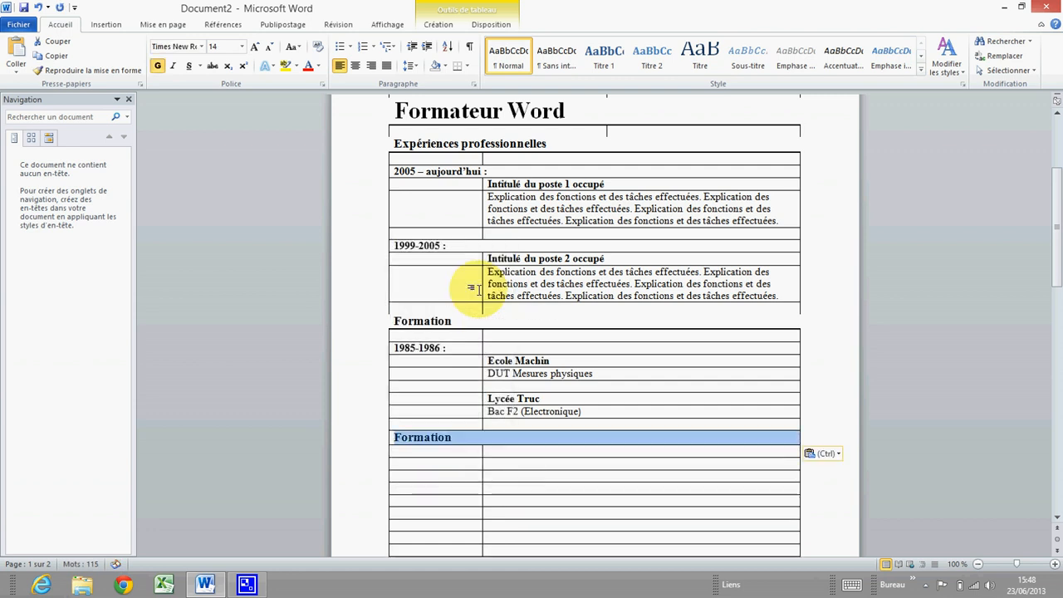
left_click(465, 436)
scroll(460, 434, "up", 1)
scroll(460, 434, "down", 3)
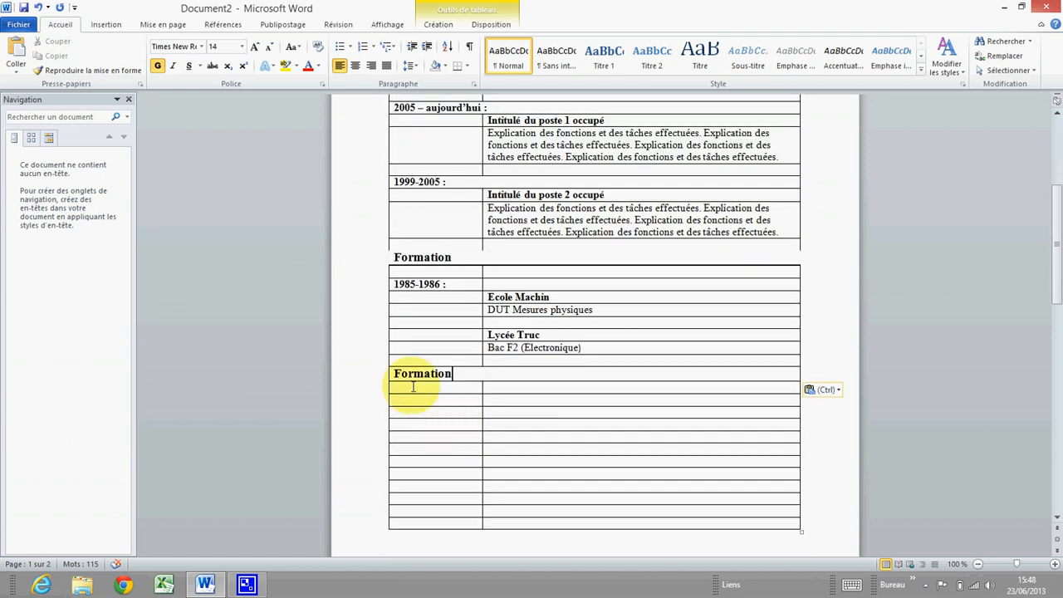
Retitle the copied heading 'Langues' and keep only a black 1½ pt bottom border on it
left_click_drag(395, 374, 471, 375)
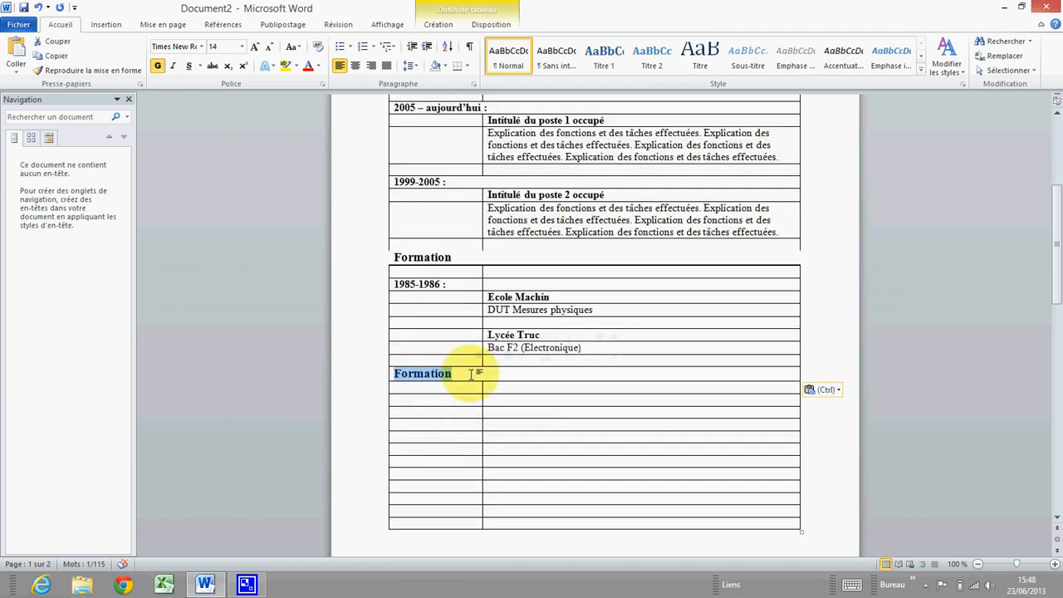
type("Langues")
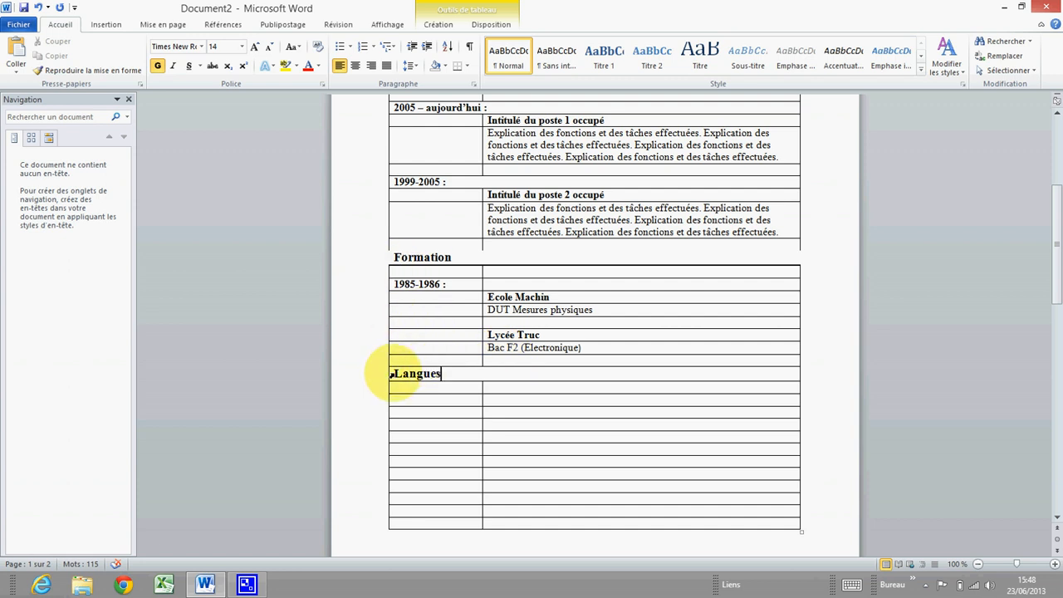
left_click_drag(396, 373, 486, 368)
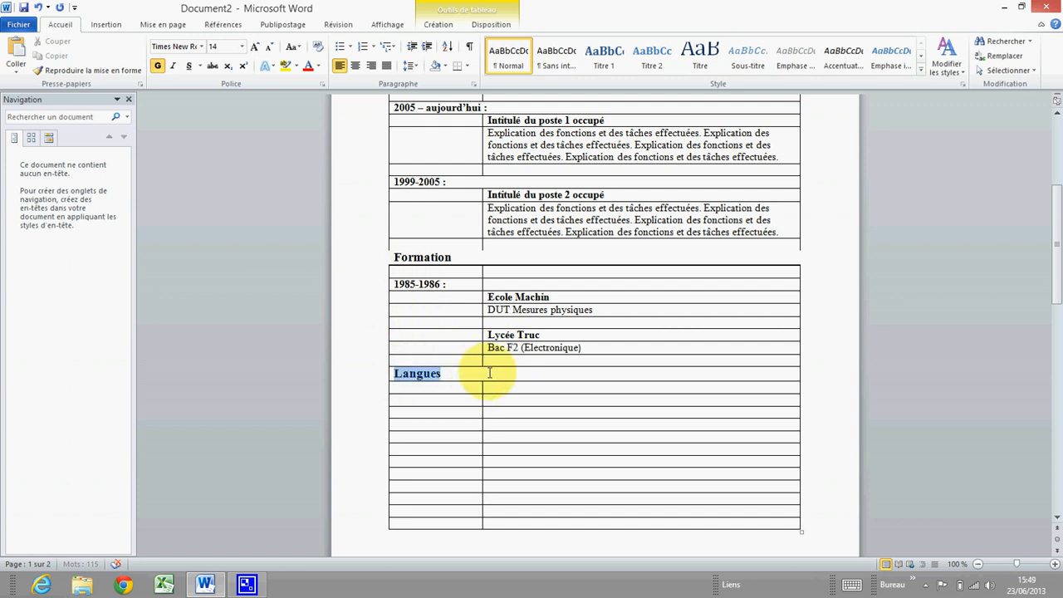
right_click(427, 374)
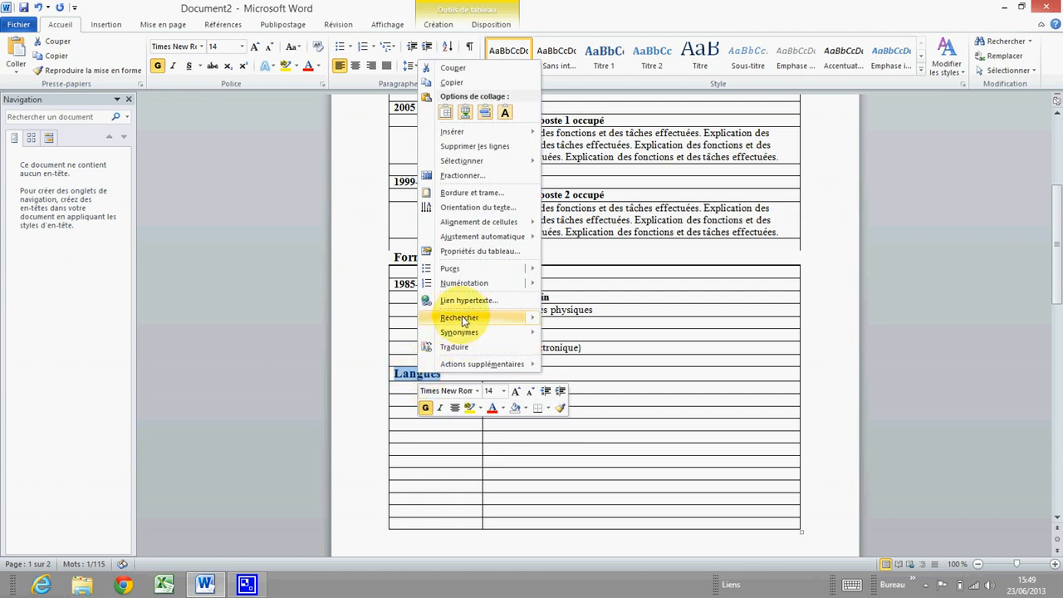
left_click(473, 195)
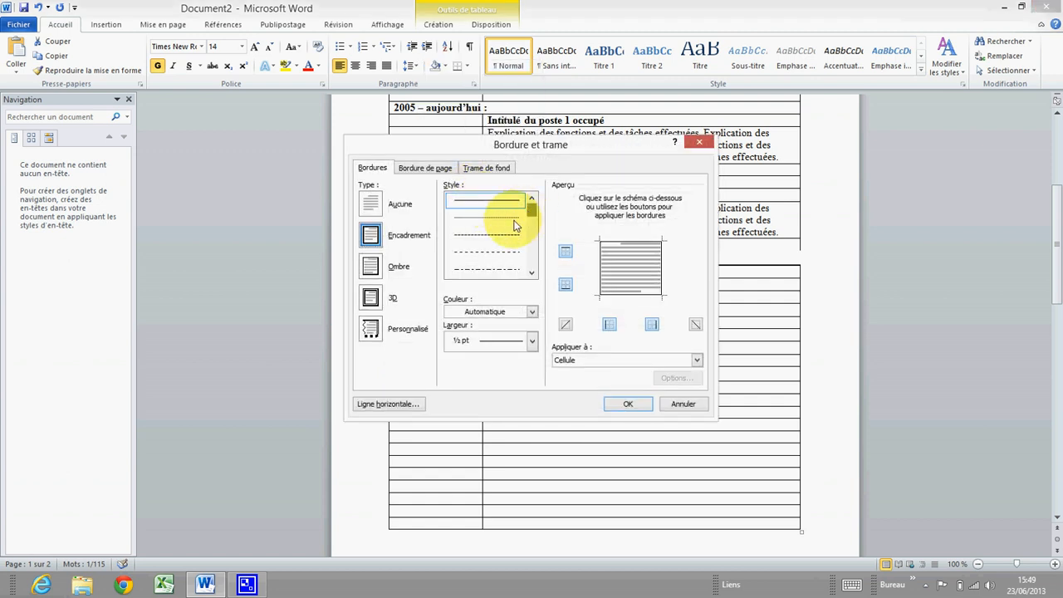
left_click(532, 313)
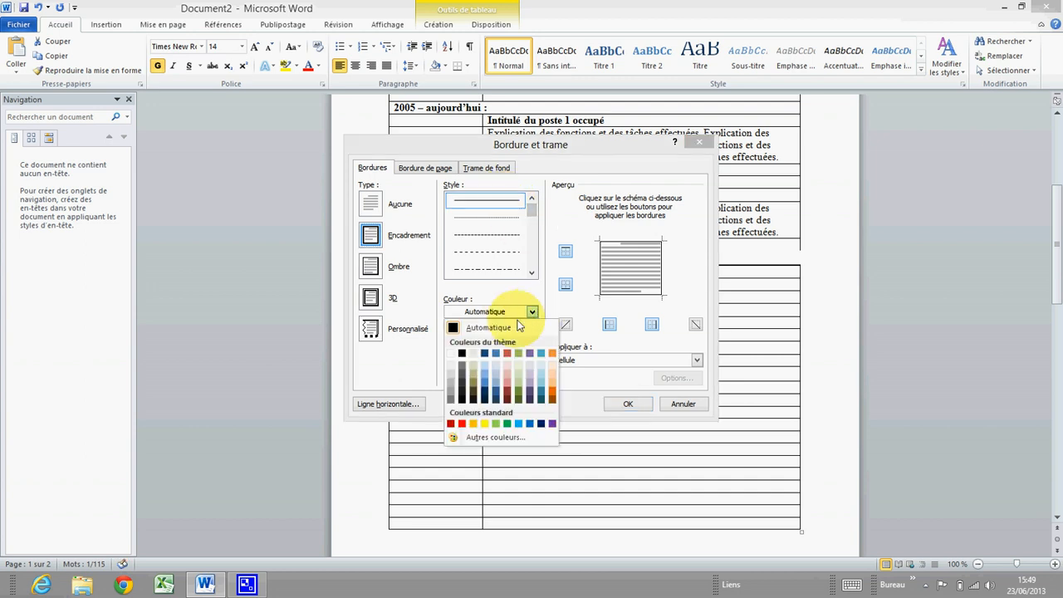
left_click(462, 354)
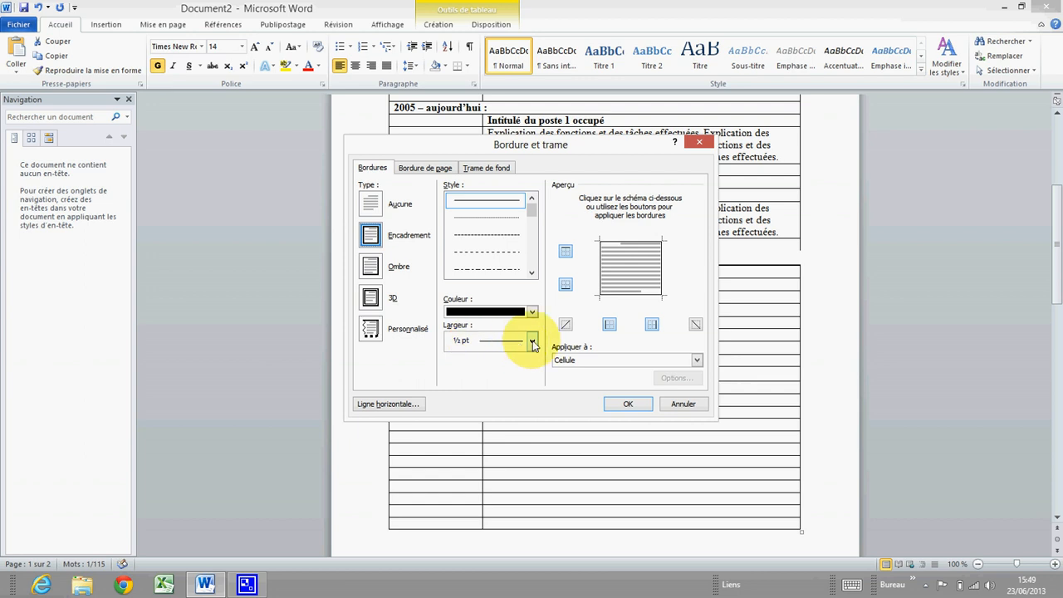
left_click(532, 341)
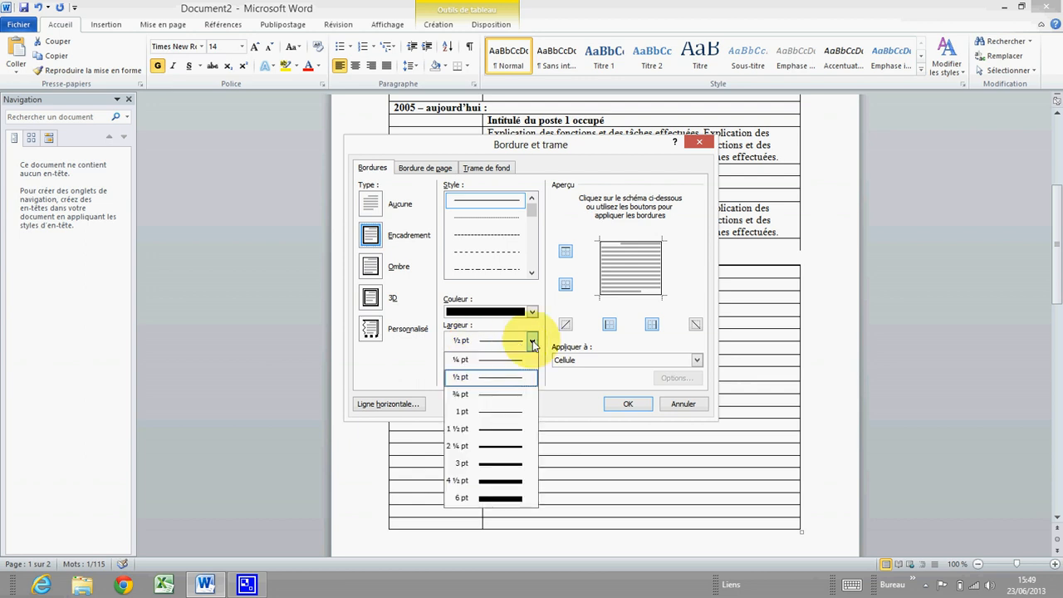
left_click(490, 431)
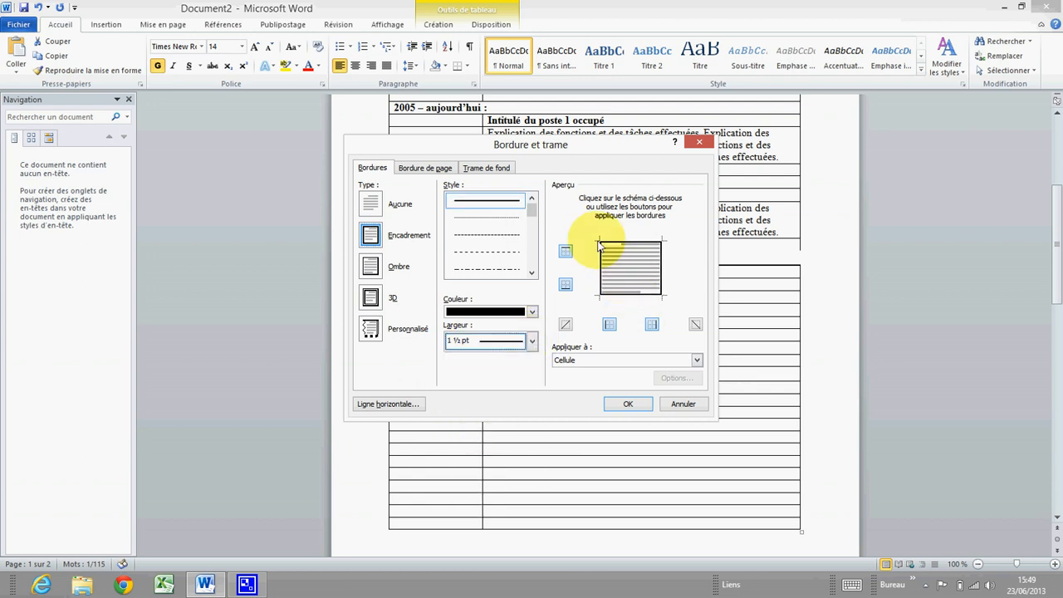
left_click(566, 252)
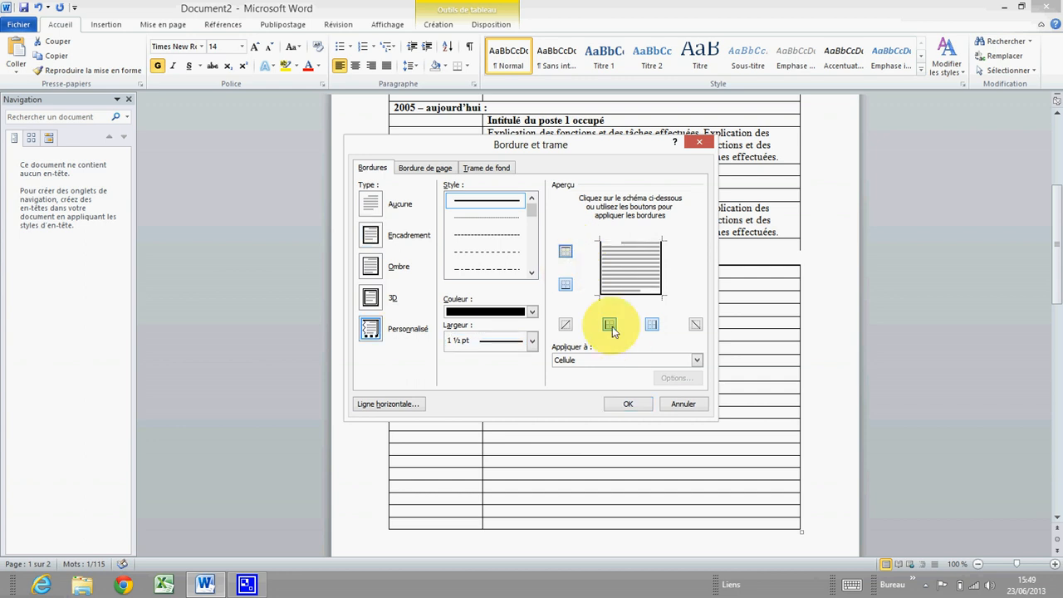
left_click(652, 324)
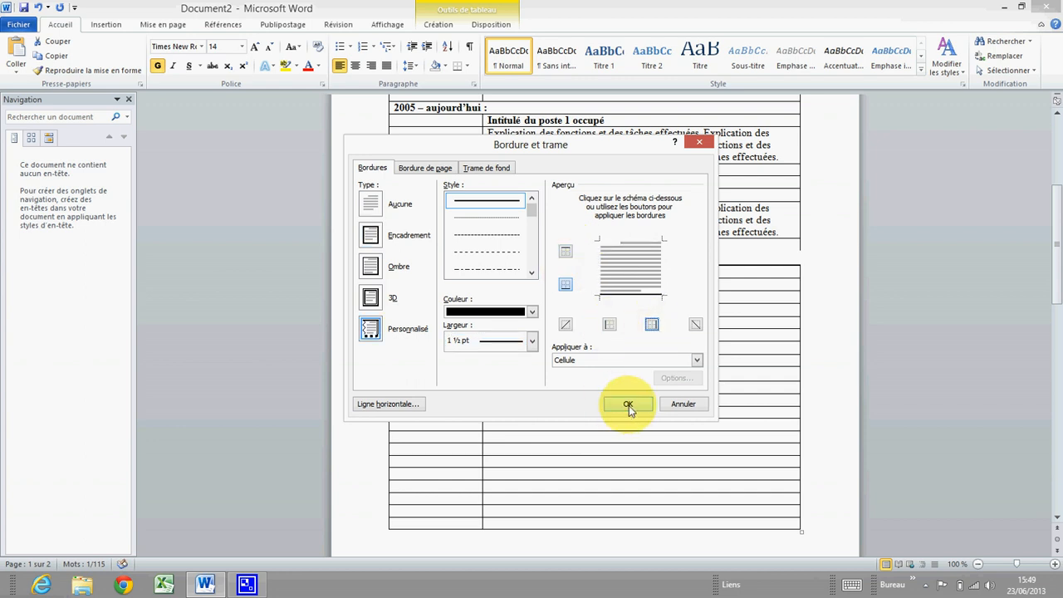
left_click(627, 404)
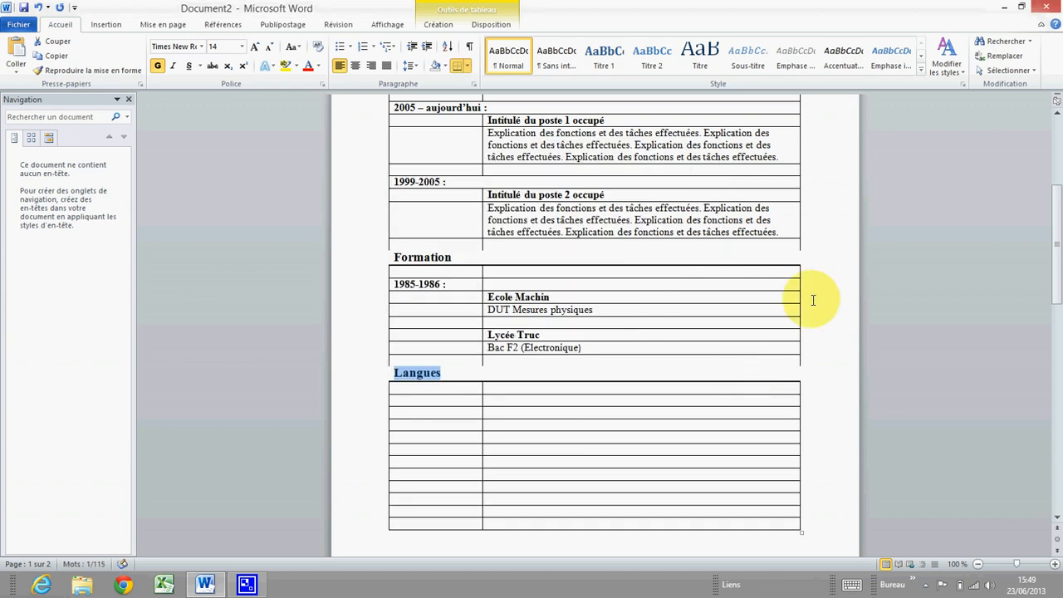
Enter 'Anglais : Courant' and 'Allemand : Intermédiaire' in the two language rows
left_click(498, 388)
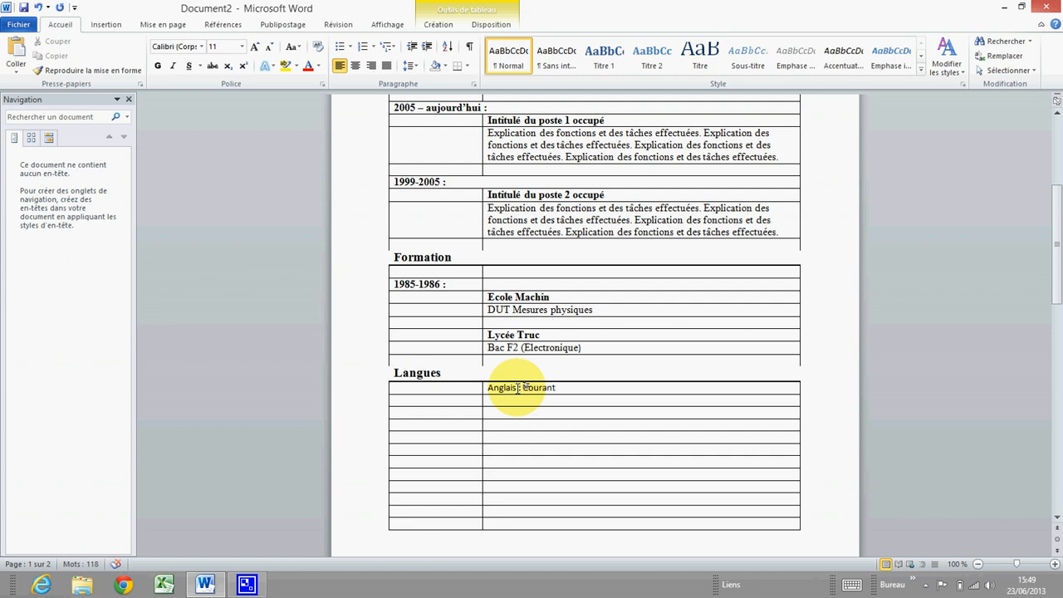
left_click(503, 404)
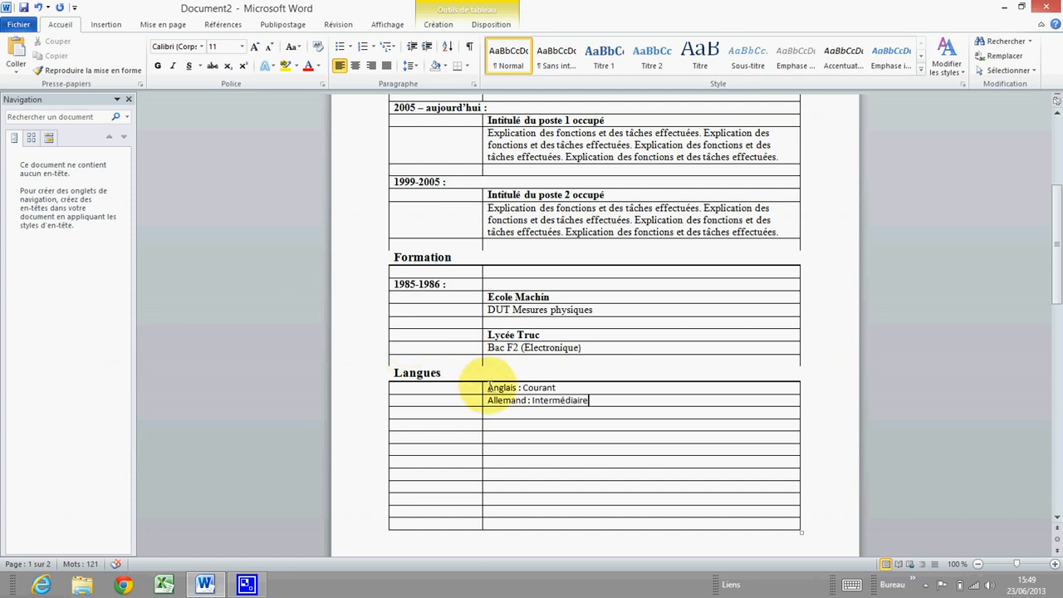
left_click_drag(483, 387, 484, 400)
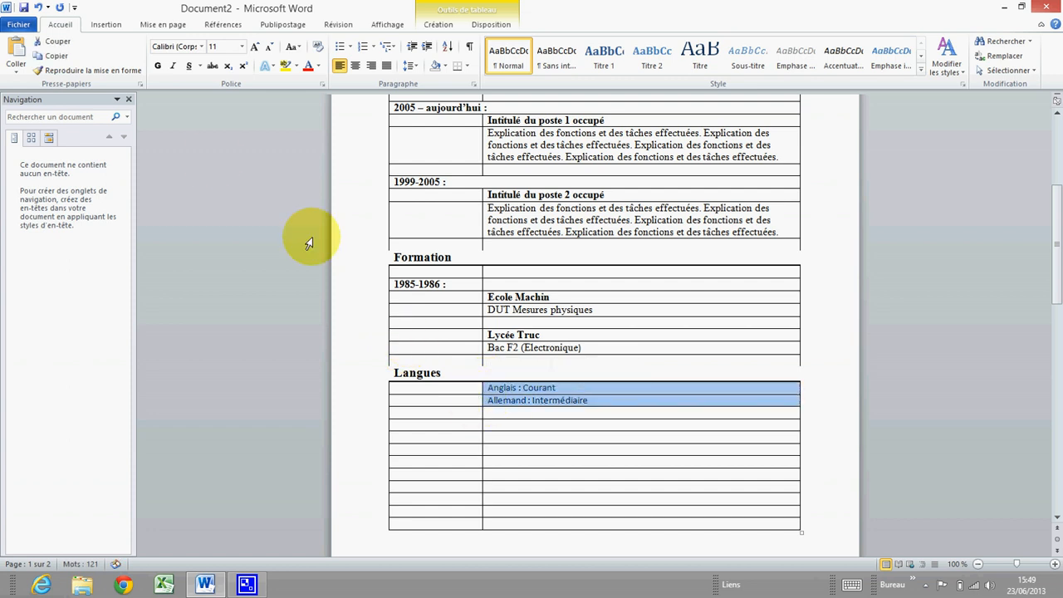
Set both language entries to Times New Roman, size 12
left_click(201, 46)
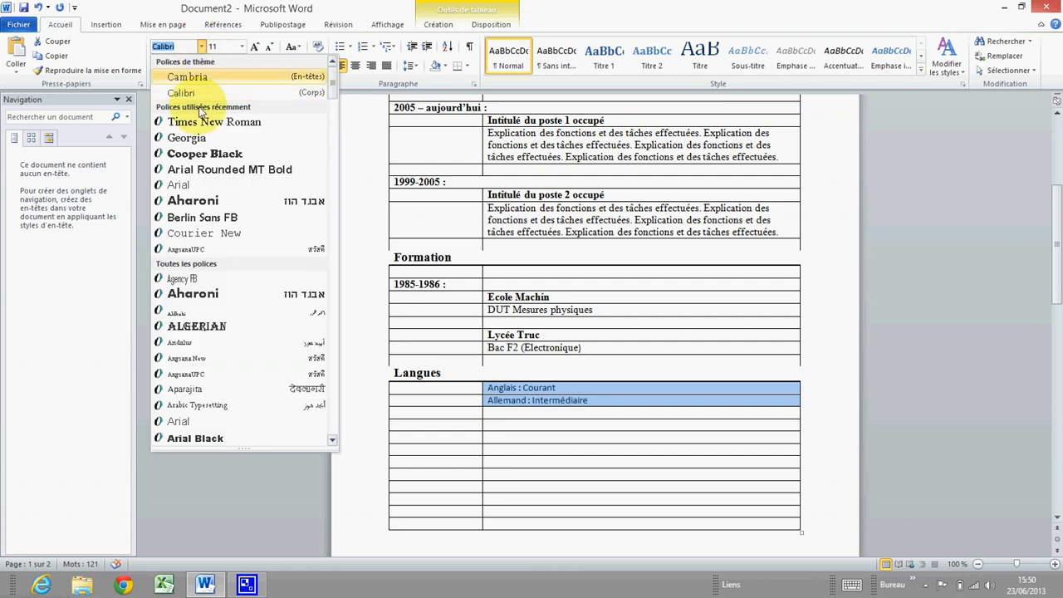
left_click(203, 125)
left_click(242, 47)
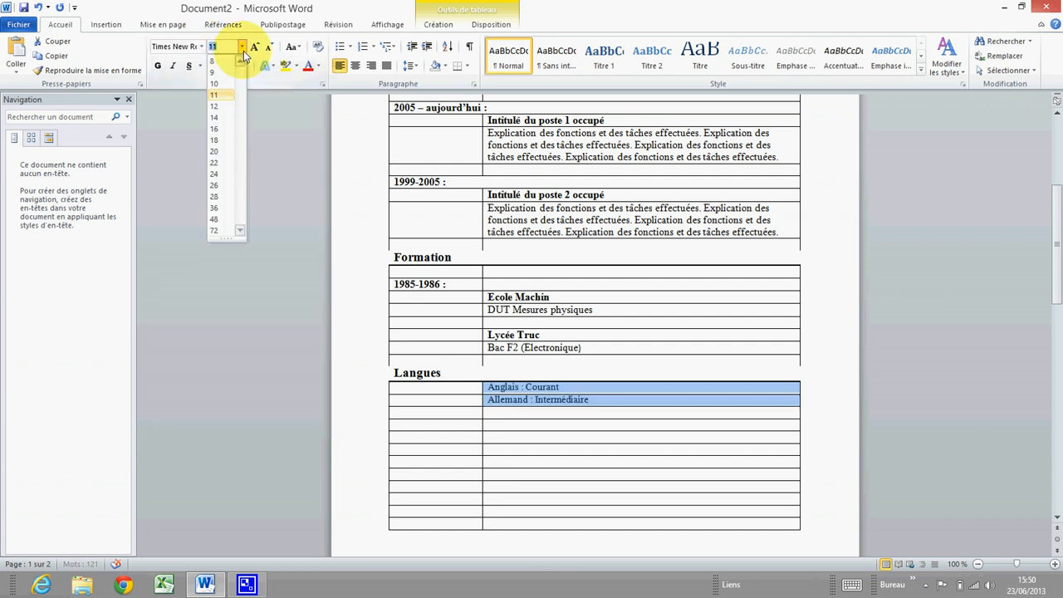
left_click(215, 113)
left_click(539, 390)
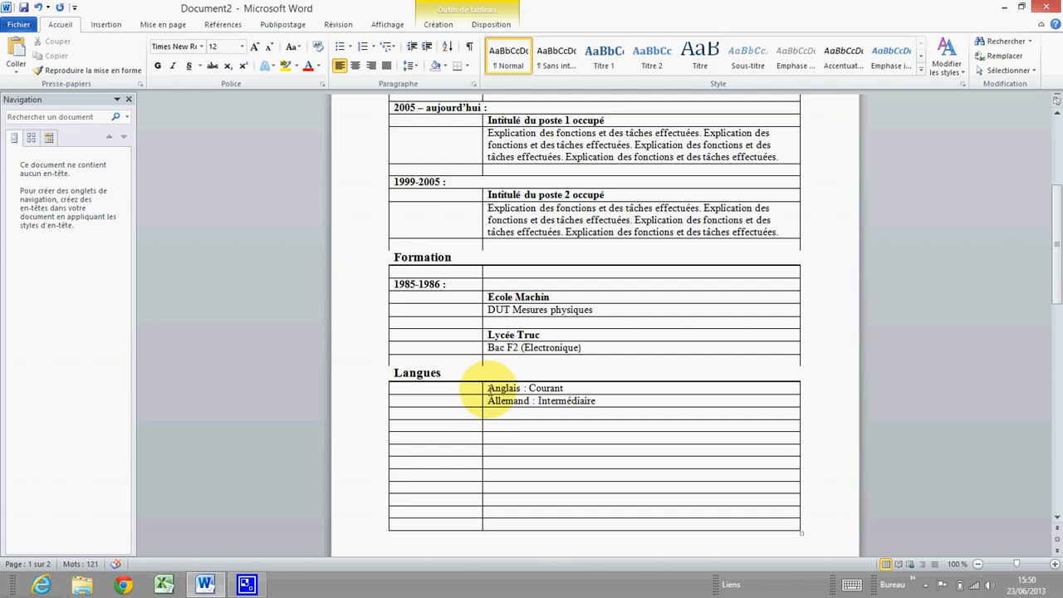
Make the labels 'Anglais :' and 'Allemand :' bold
left_click_drag(489, 388, 528, 388)
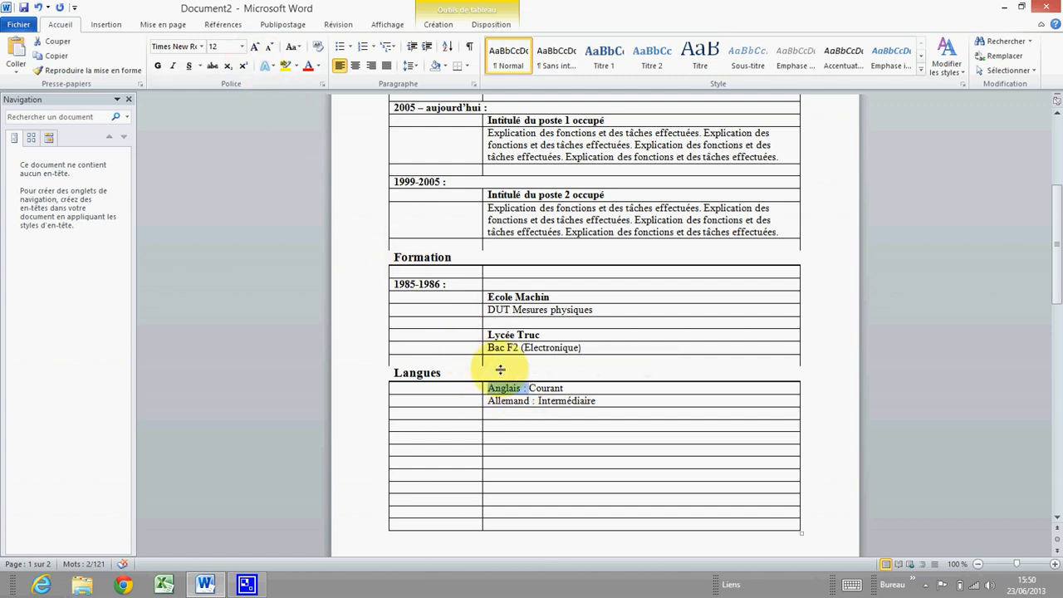
left_click(526, 387)
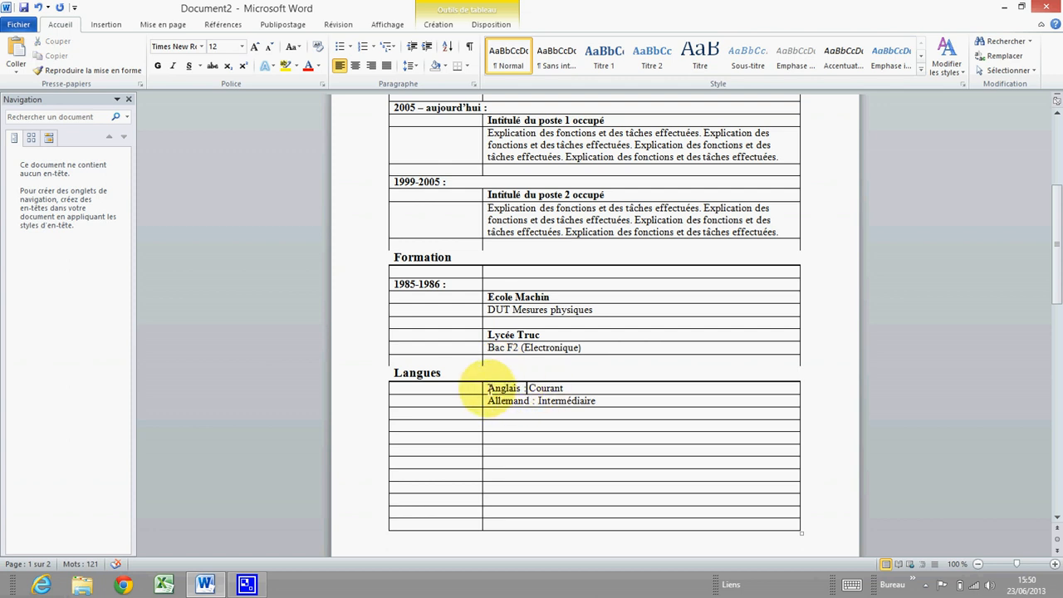
left_click_drag(488, 387, 531, 389)
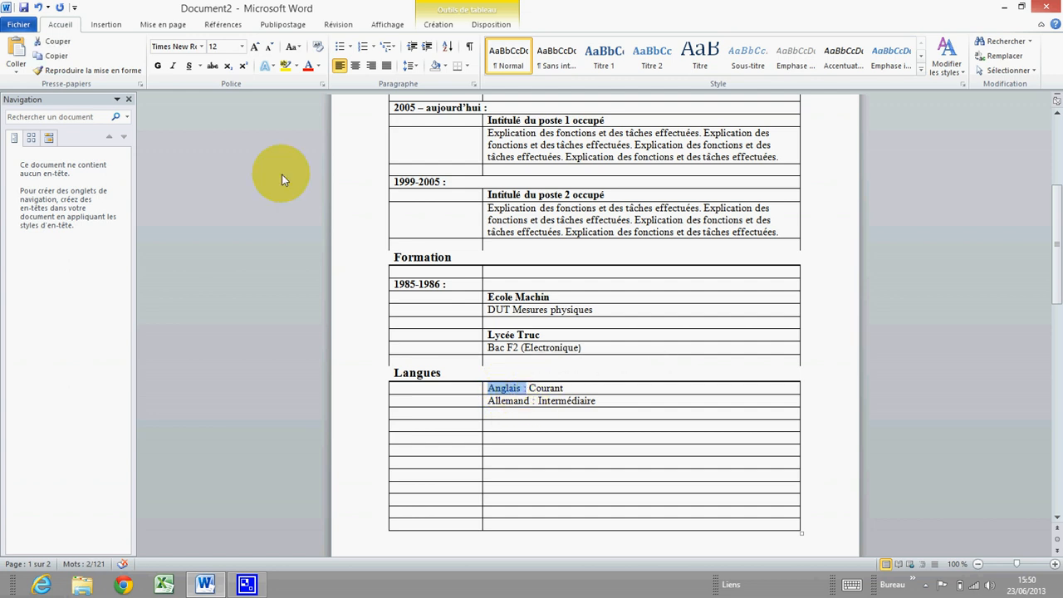
left_click(158, 67)
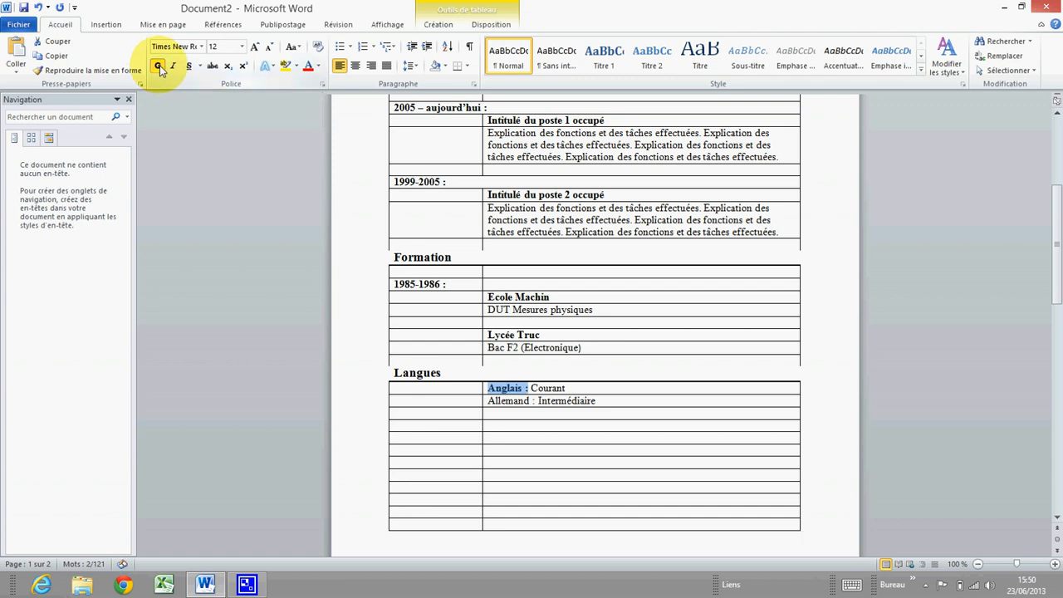
left_click(616, 392)
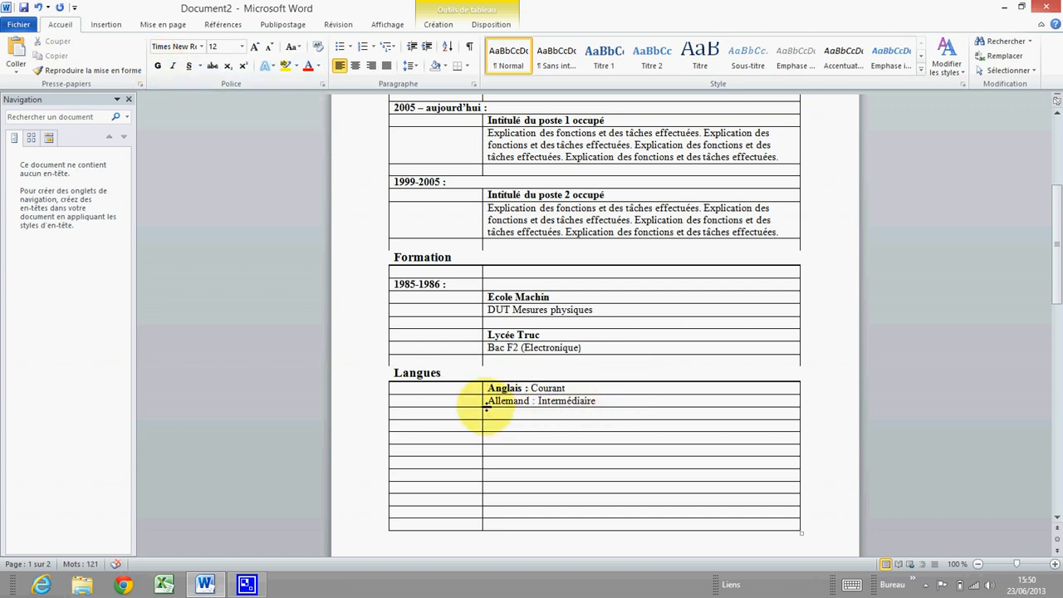
left_click_drag(489, 401, 539, 401)
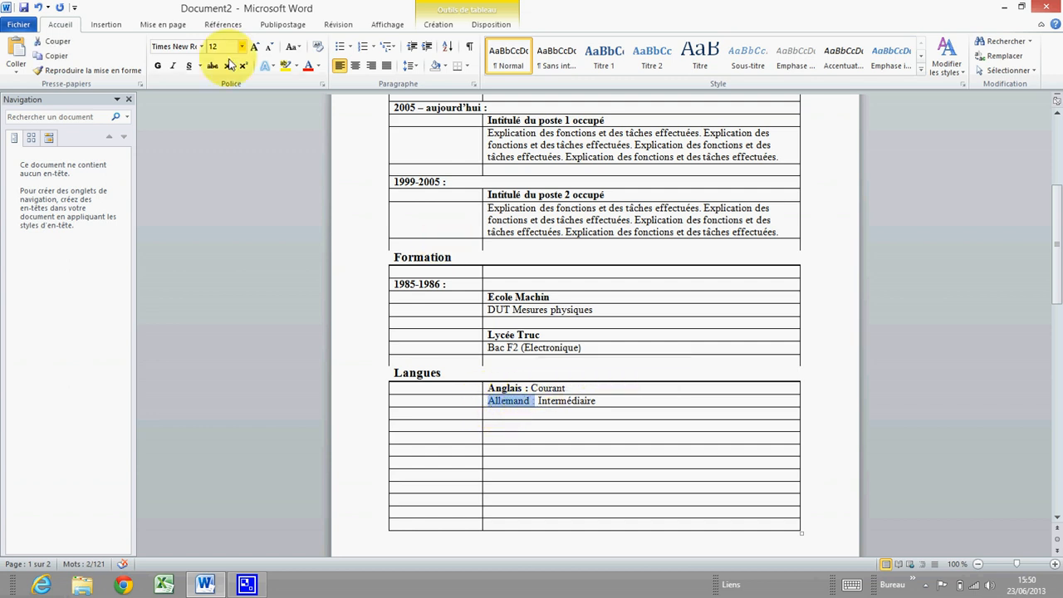
left_click(158, 65)
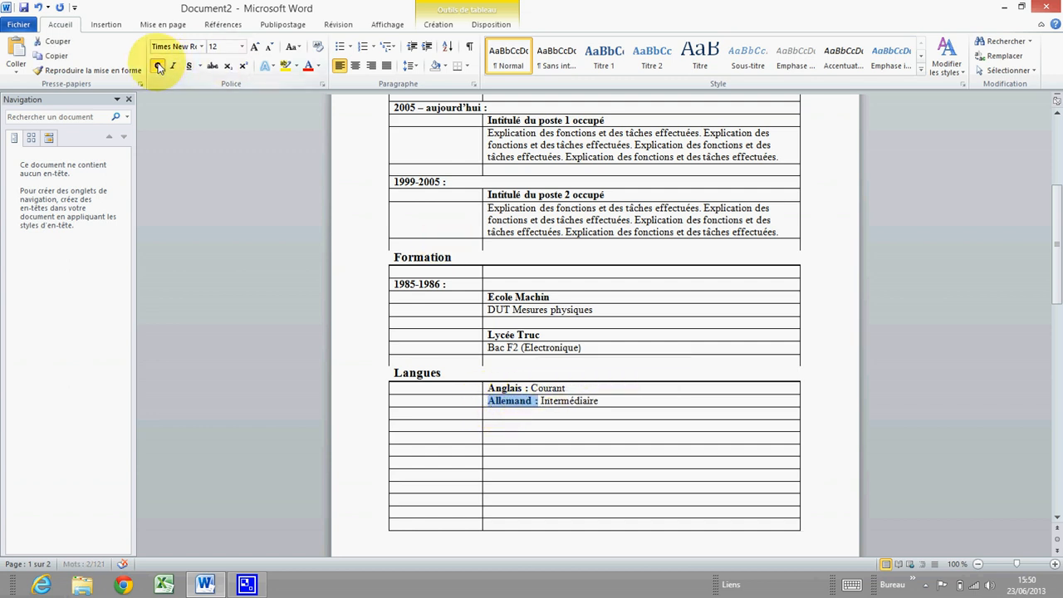
left_click(488, 427)
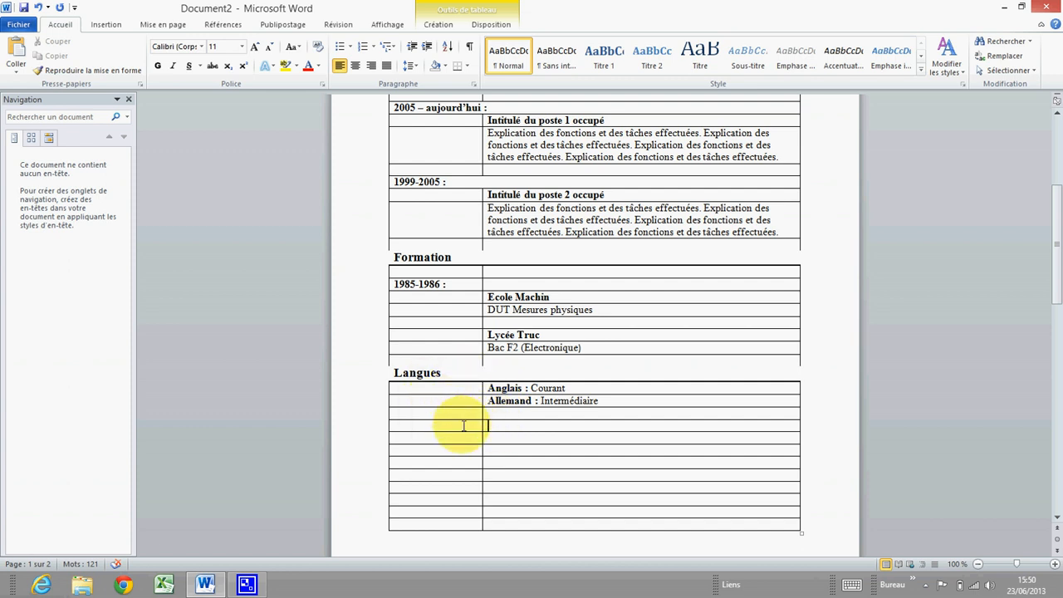
Merge the empty row below the language entries into a single cell
left_click_drag(464, 425, 495, 426)
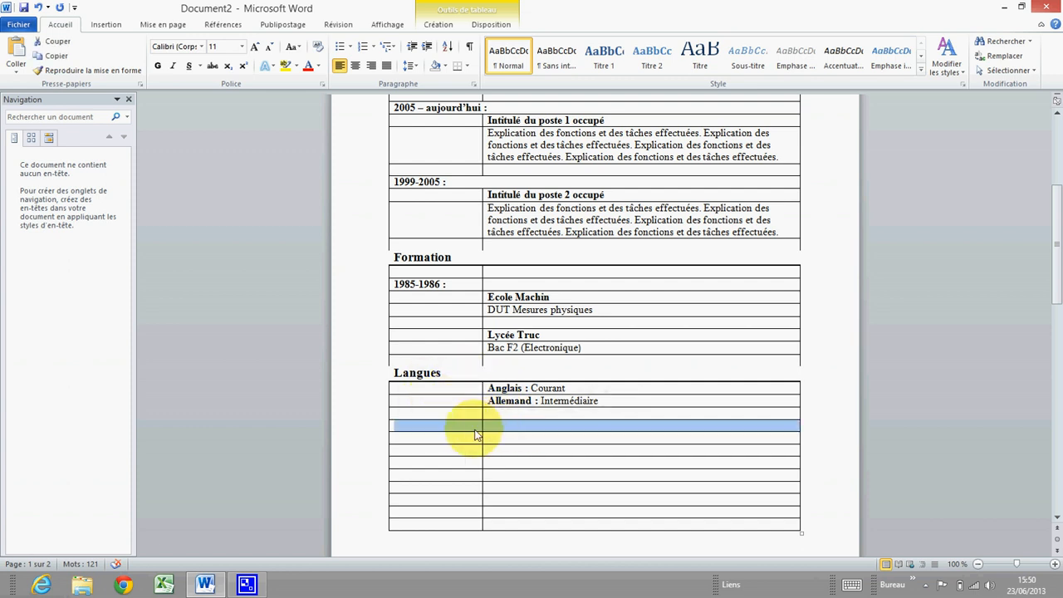
right_click(473, 427)
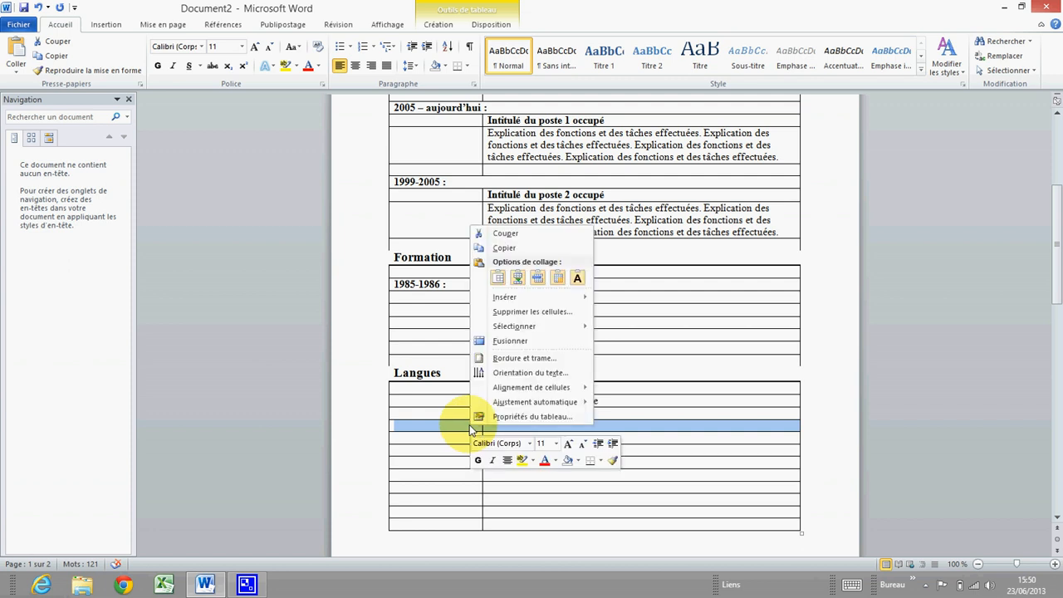
left_click(510, 340)
Paste the copied Langues section into the empty row with Fusionner le tableau
left_click(382, 375)
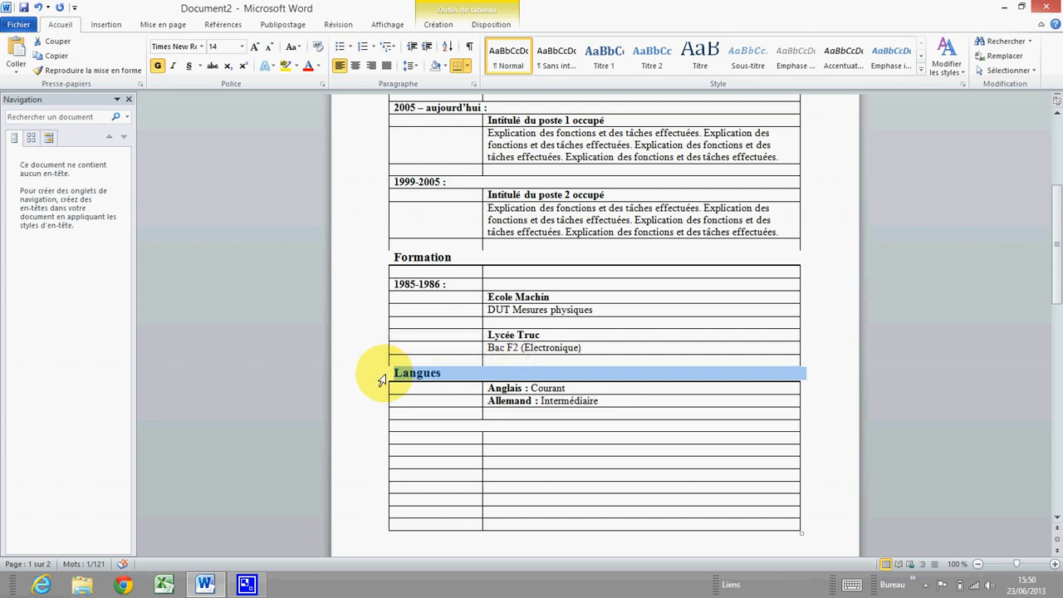
right_click(382, 380)
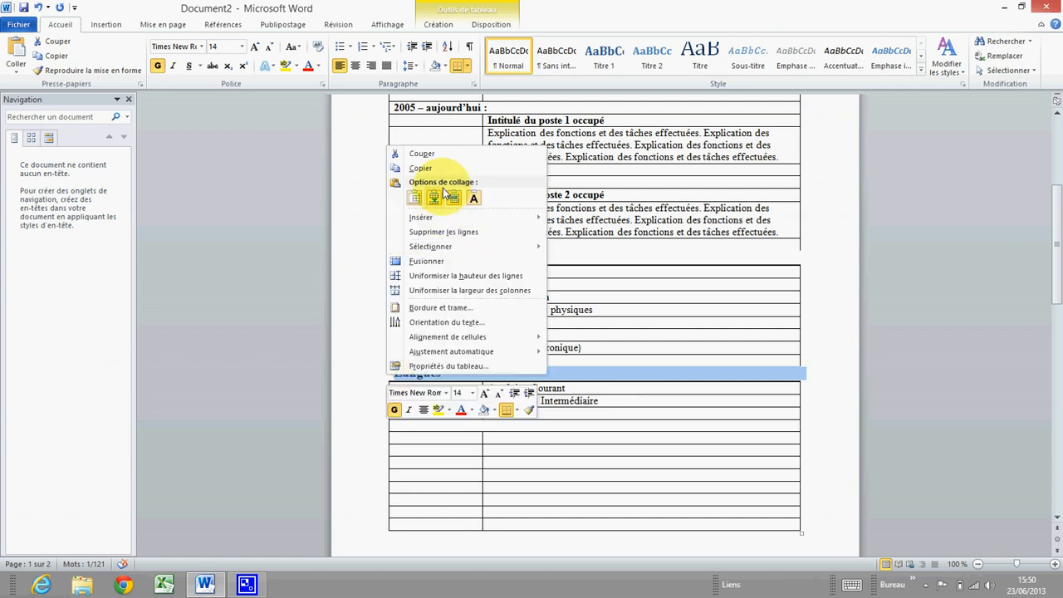
left_click(426, 168)
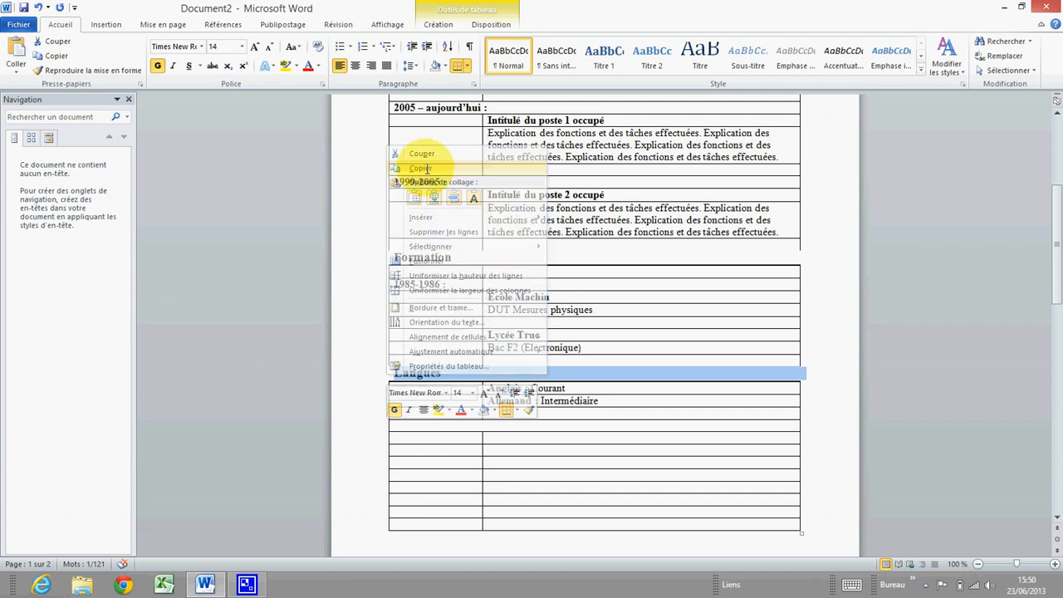
left_click(382, 431)
right_click(382, 432)
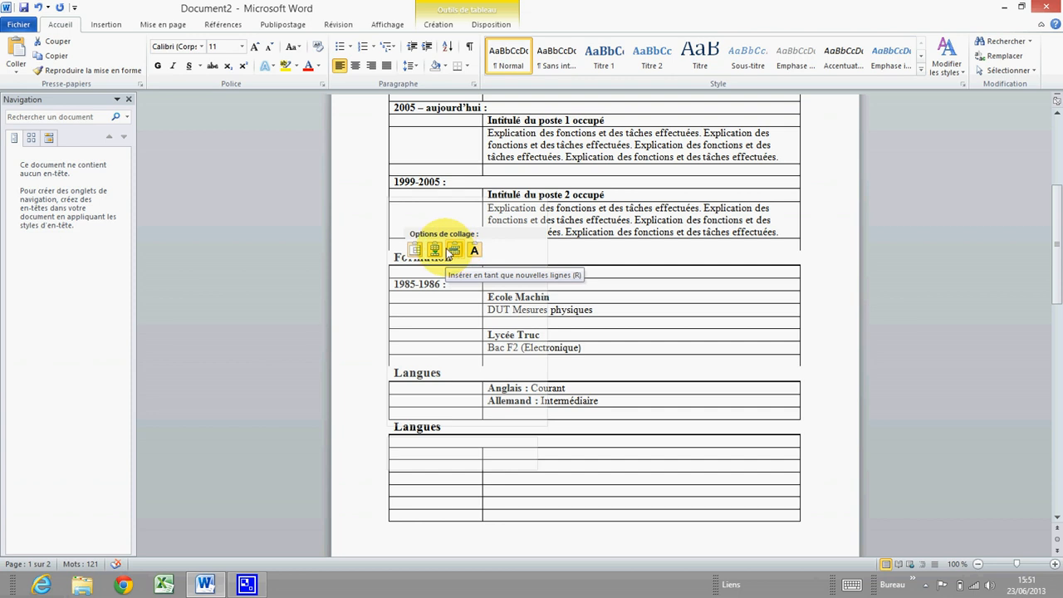
left_click(437, 252)
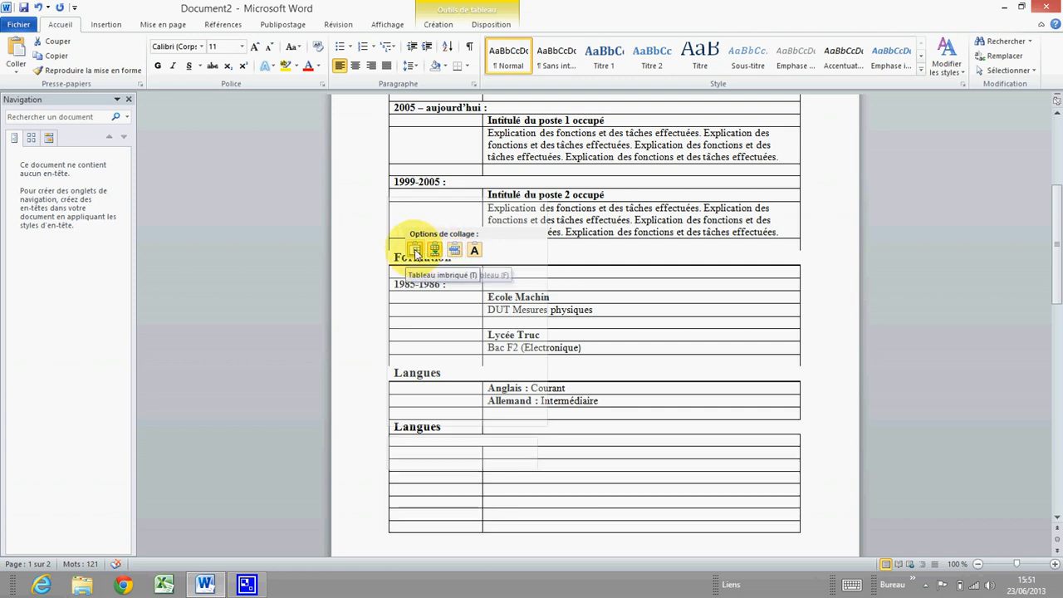
right_click(390, 432)
left_click(411, 441)
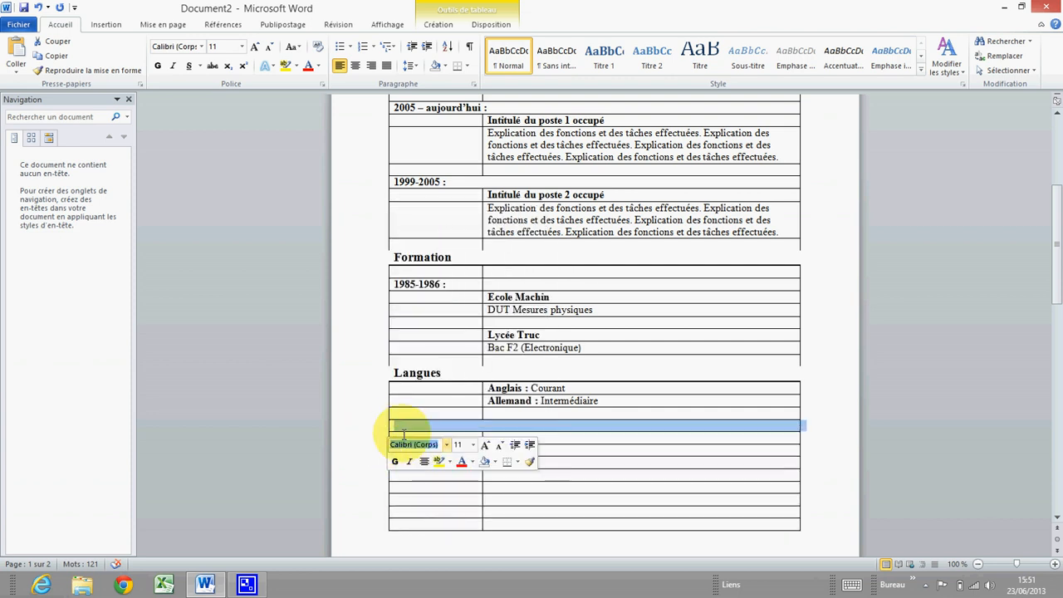
left_click(396, 427)
right_click(393, 428)
left_click(396, 429)
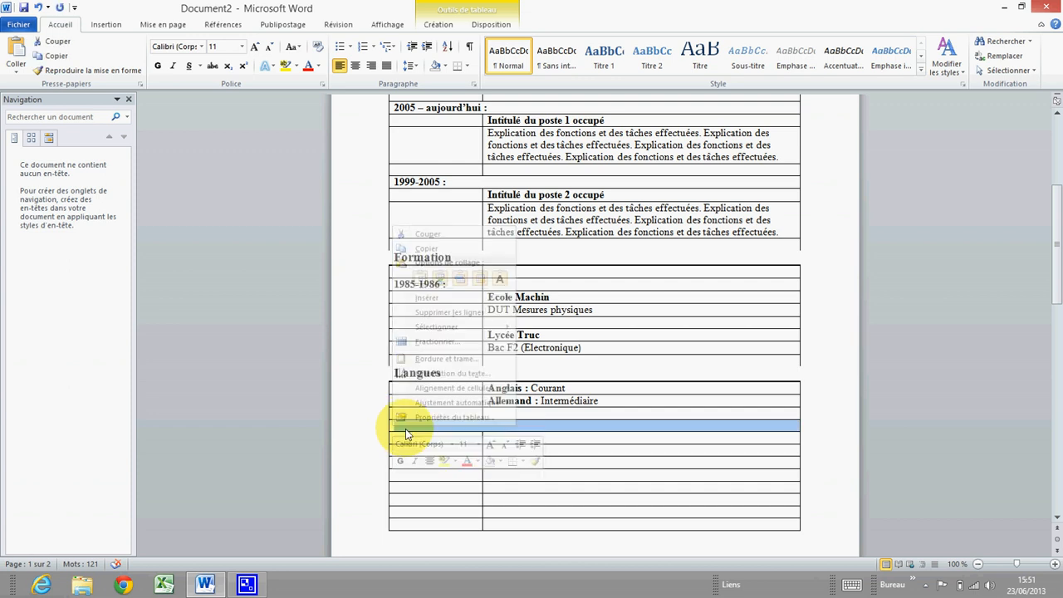
right_click(405, 431)
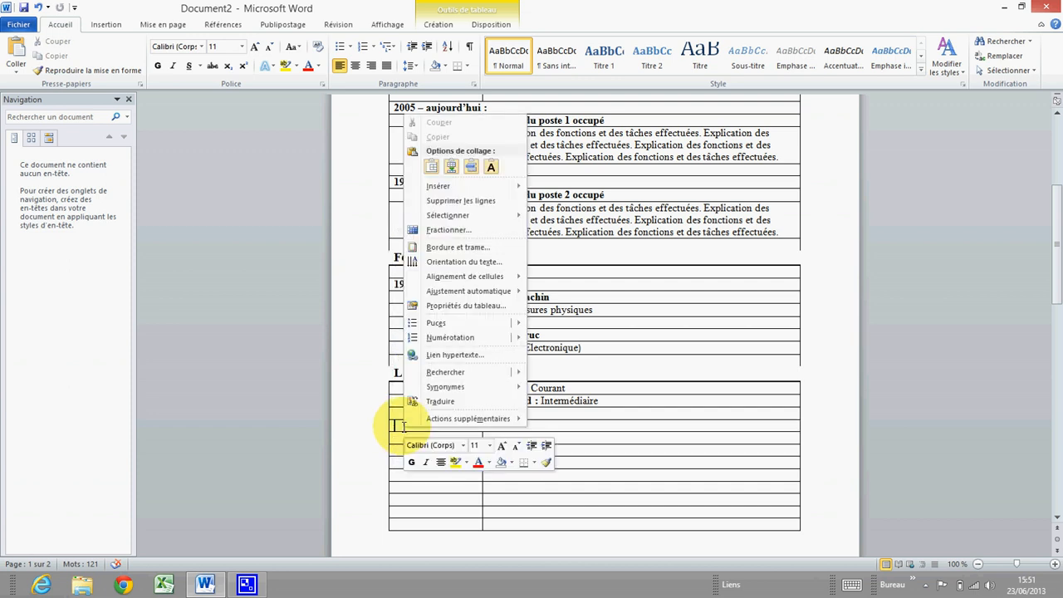
left_click(450, 168)
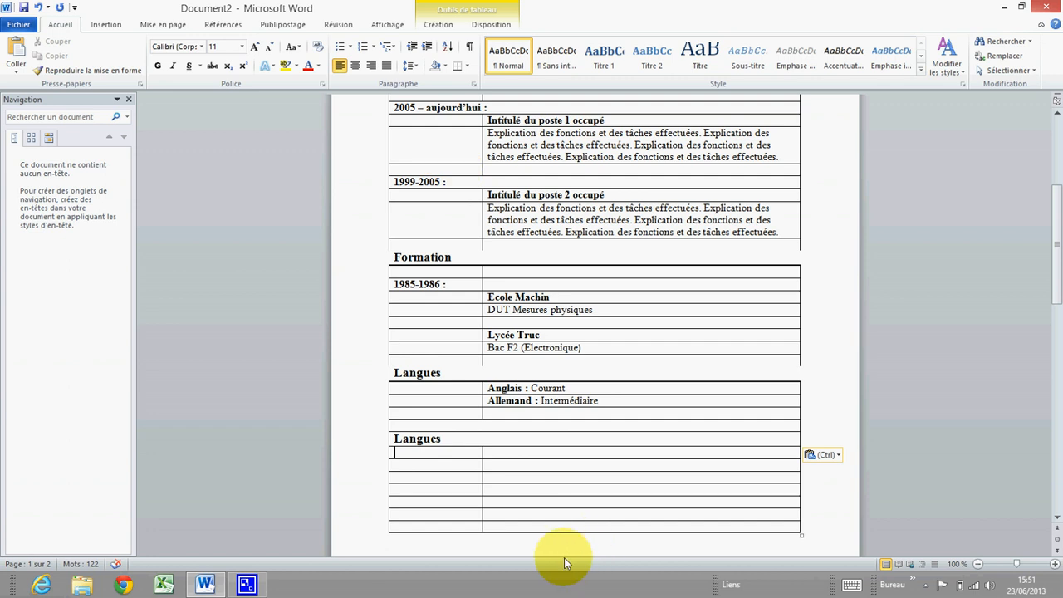
Rename the duplicated 'Langues' heading to 'Compétences Informatiques'
left_click(427, 454)
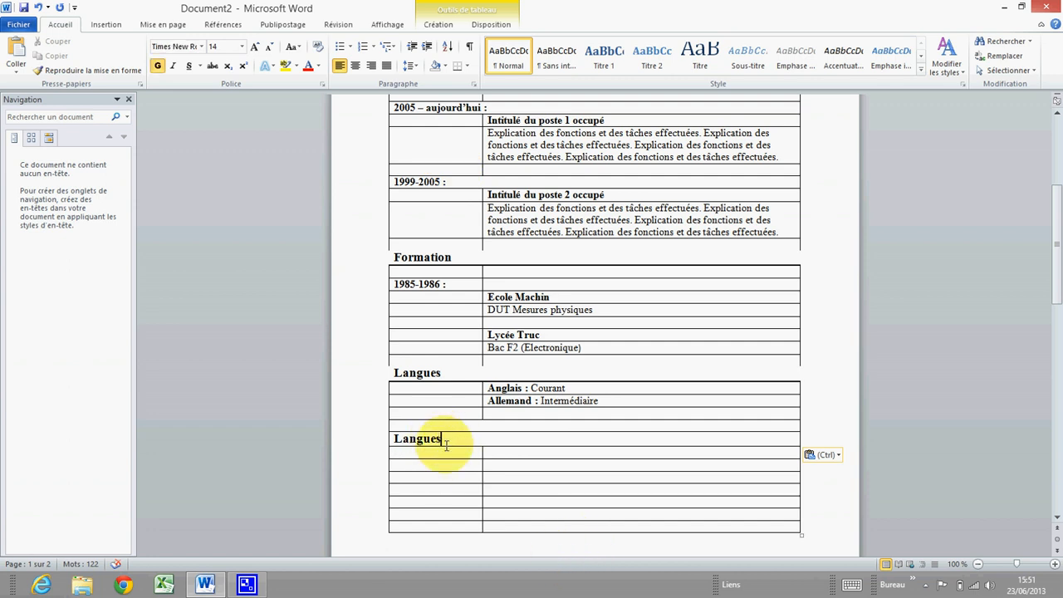
left_click_drag(441, 439, 390, 440)
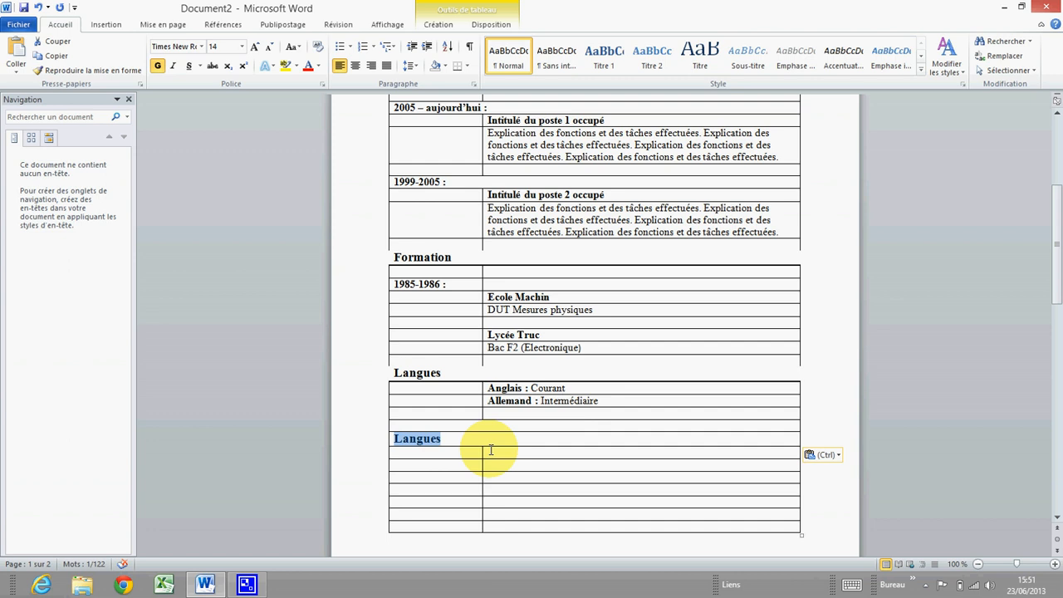
type("Compétences Informatiq")
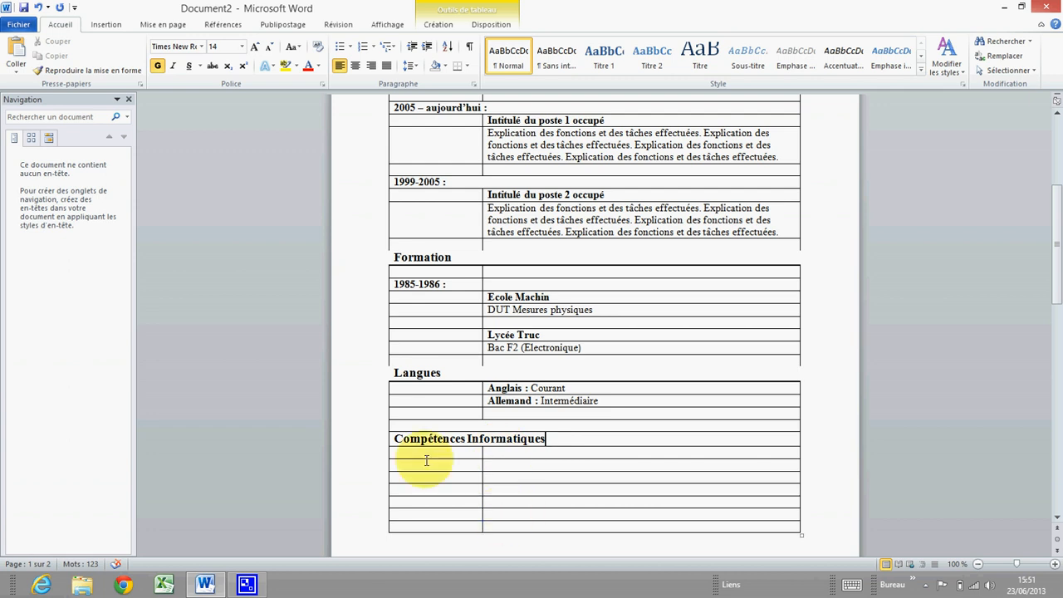
Set black 1½ pt borders on the Compétences Informatiques row, removing the top, left and right lines
left_click(389, 441)
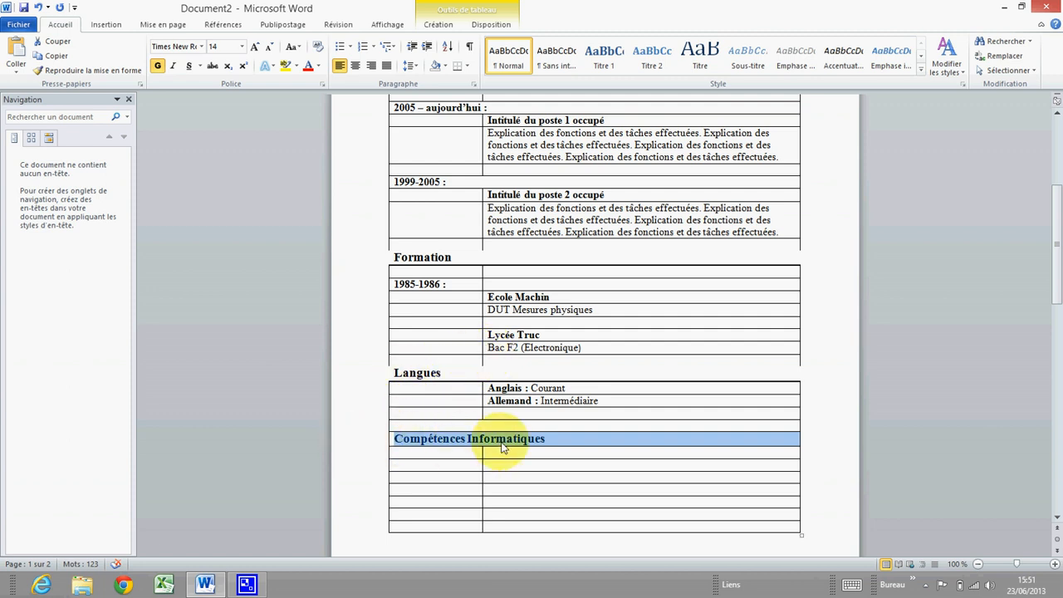
right_click(403, 437)
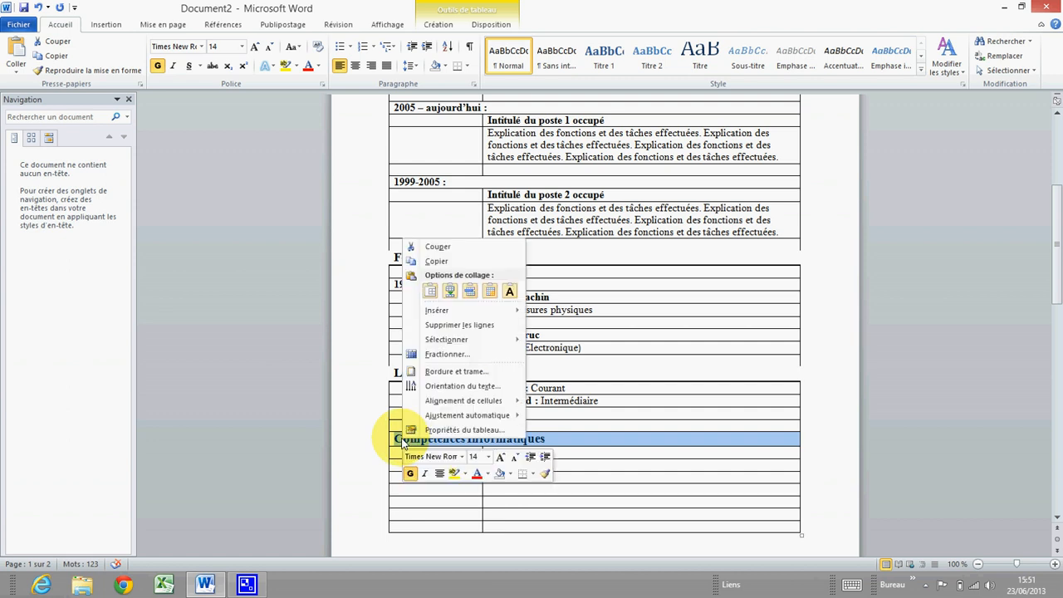
left_click(461, 371)
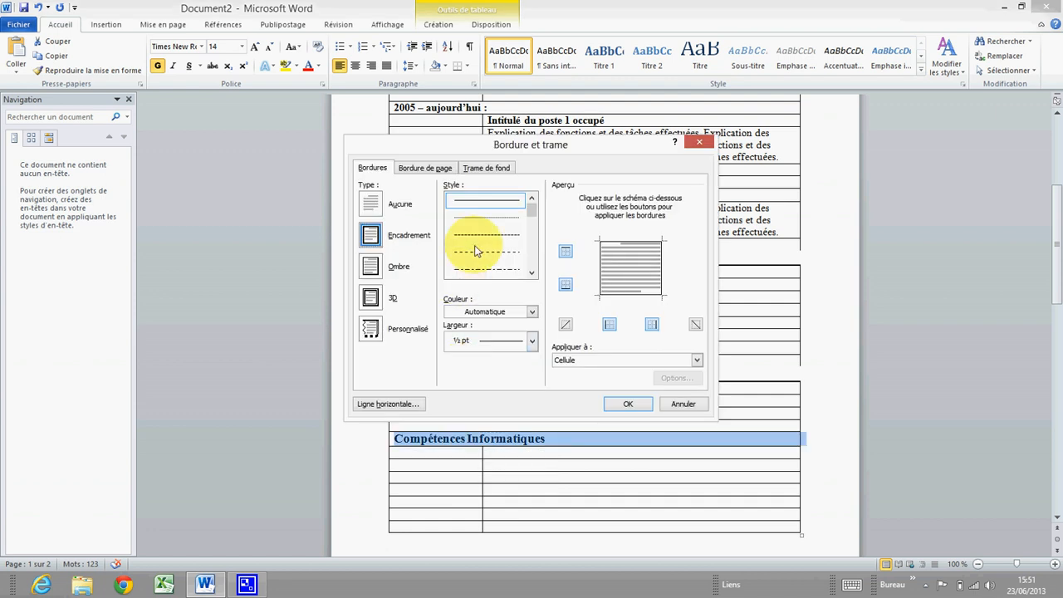
left_click(528, 309)
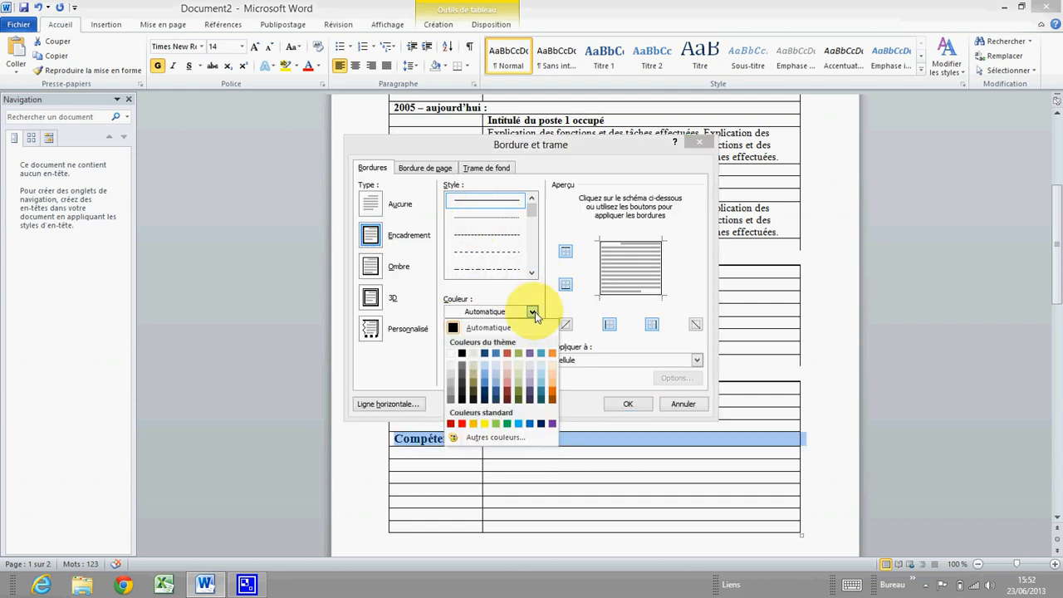
left_click(463, 355)
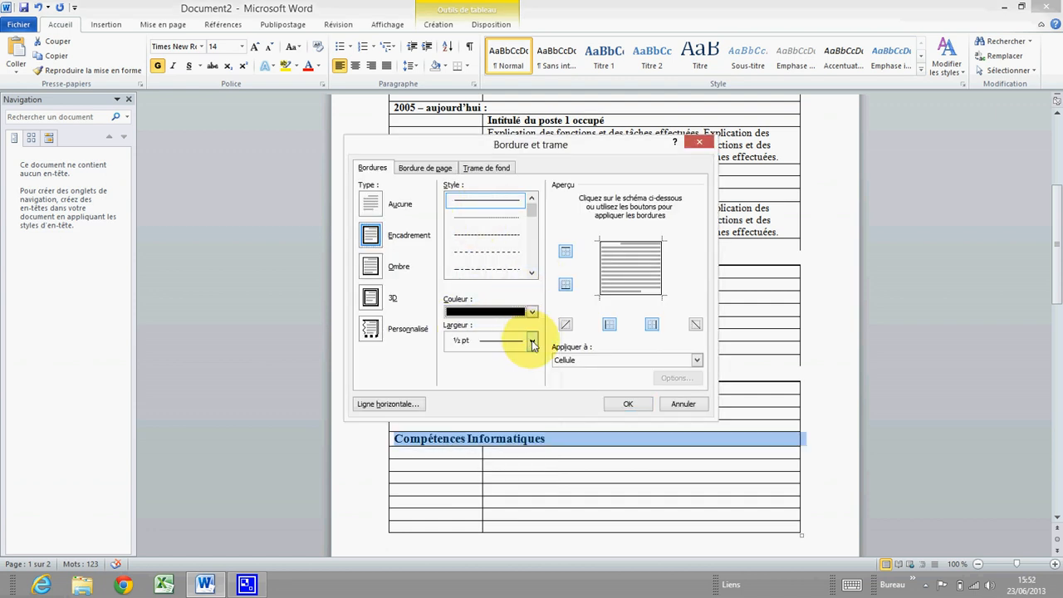
left_click(531, 340)
left_click(470, 430)
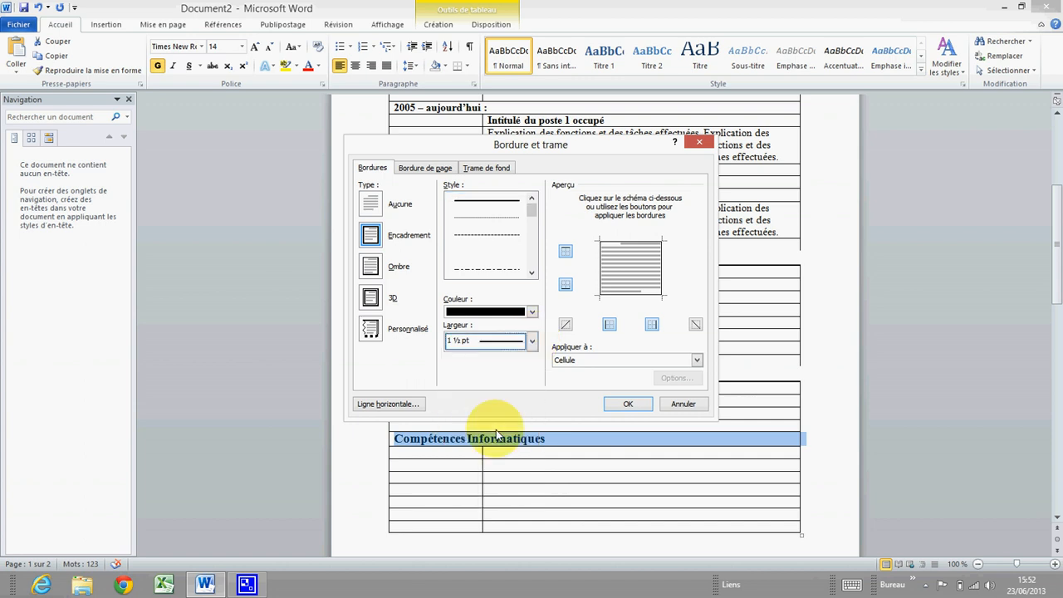
left_click(566, 252)
left_click(610, 324)
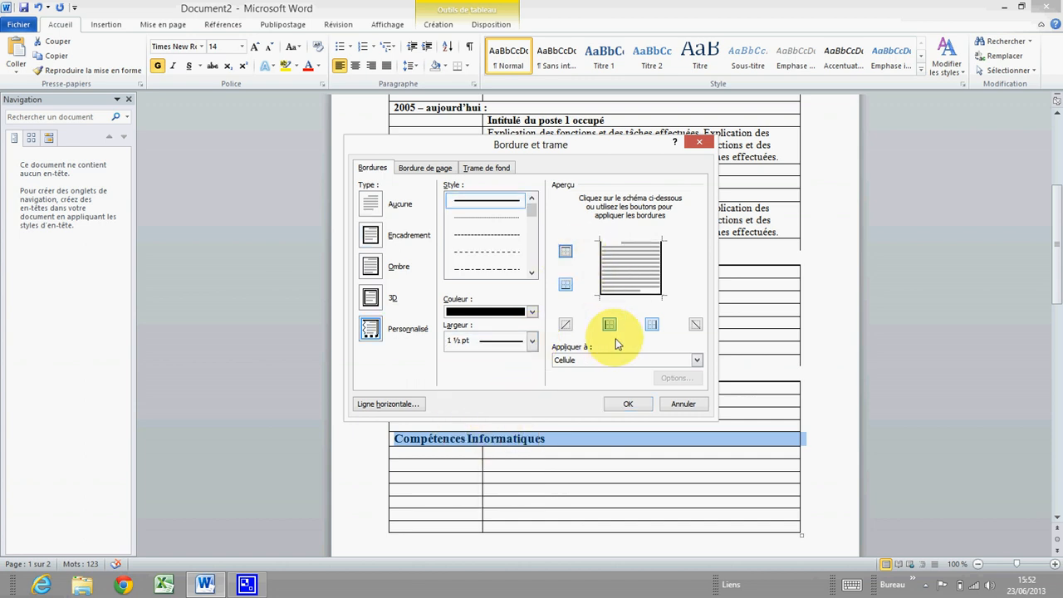
left_click(652, 324)
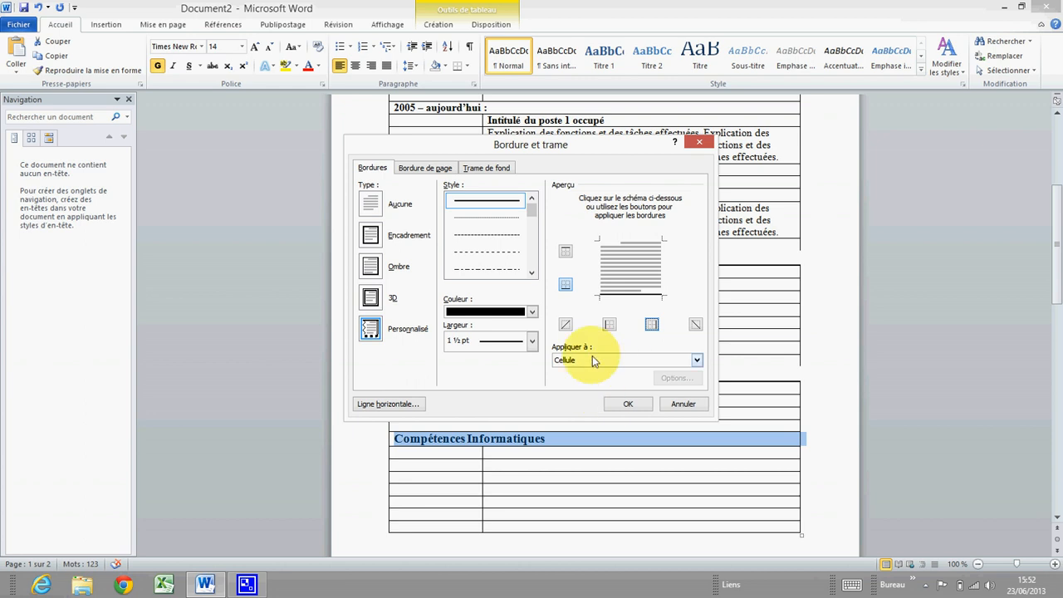
left_click(627, 405)
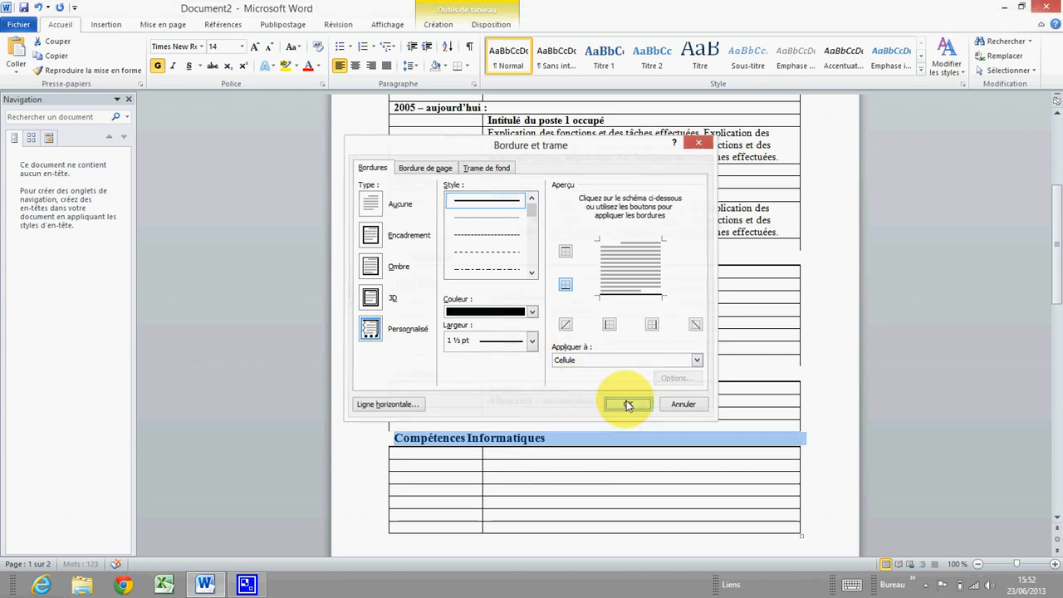
scroll(432, 390, "down", 2)
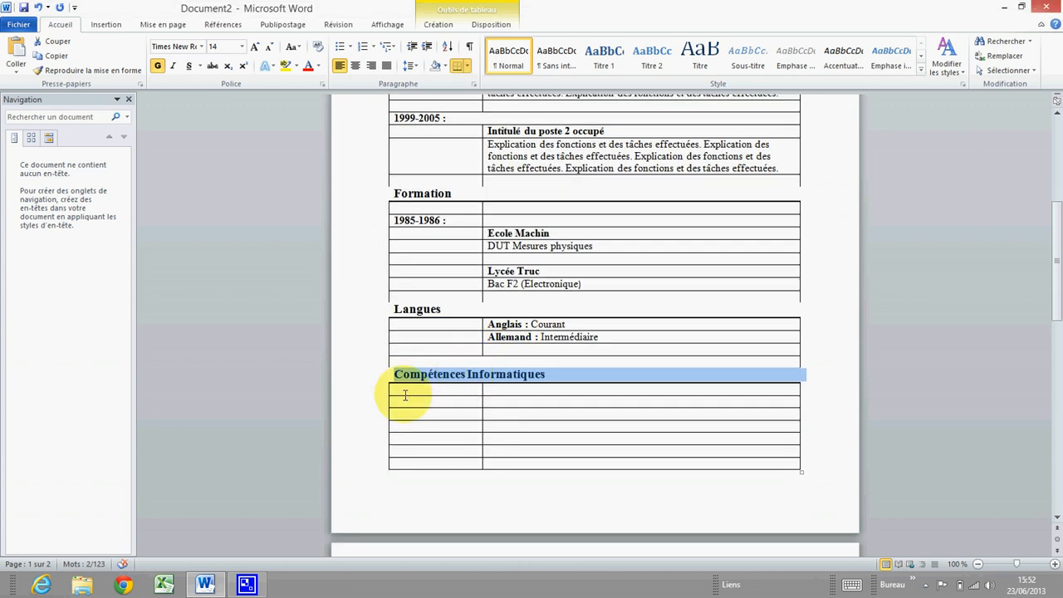
left_click(513, 391)
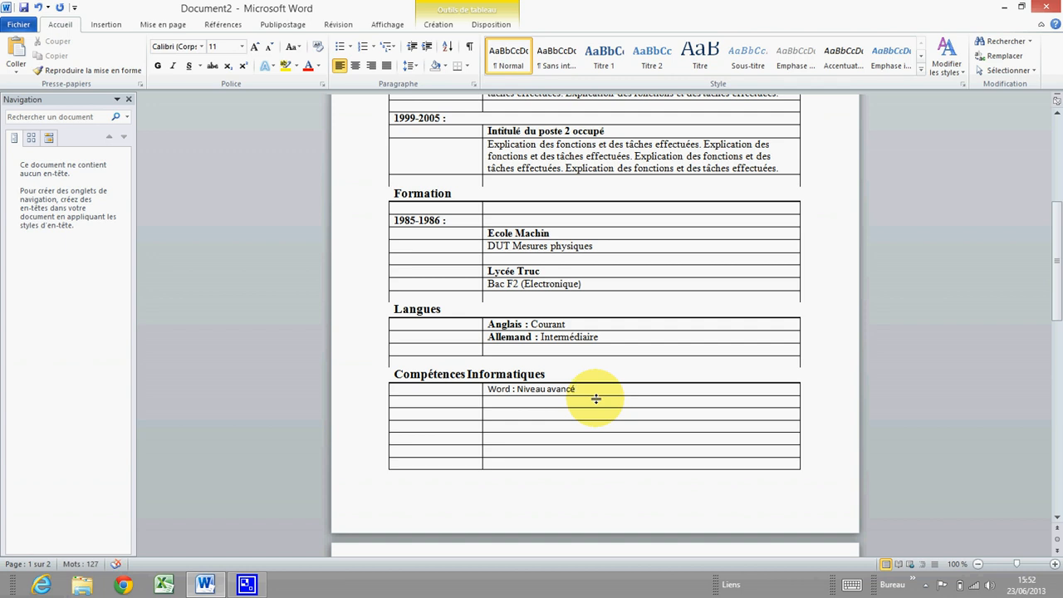
Format 'Word : Niveau avancé' in Times New Roman, size 12
left_click(516, 404)
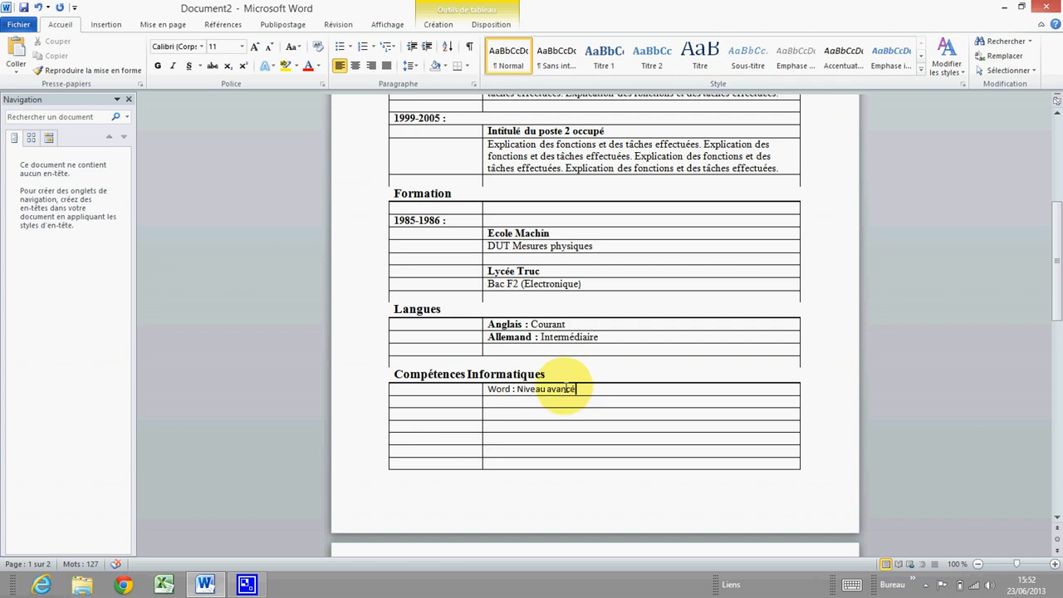
left_click_drag(557, 388, 453, 389)
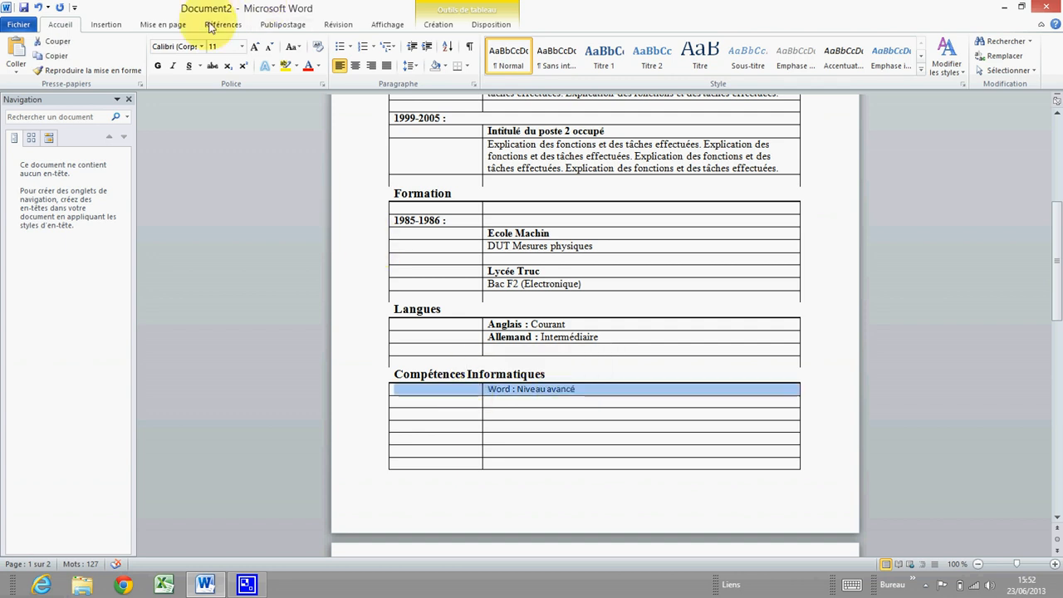
left_click(493, 389)
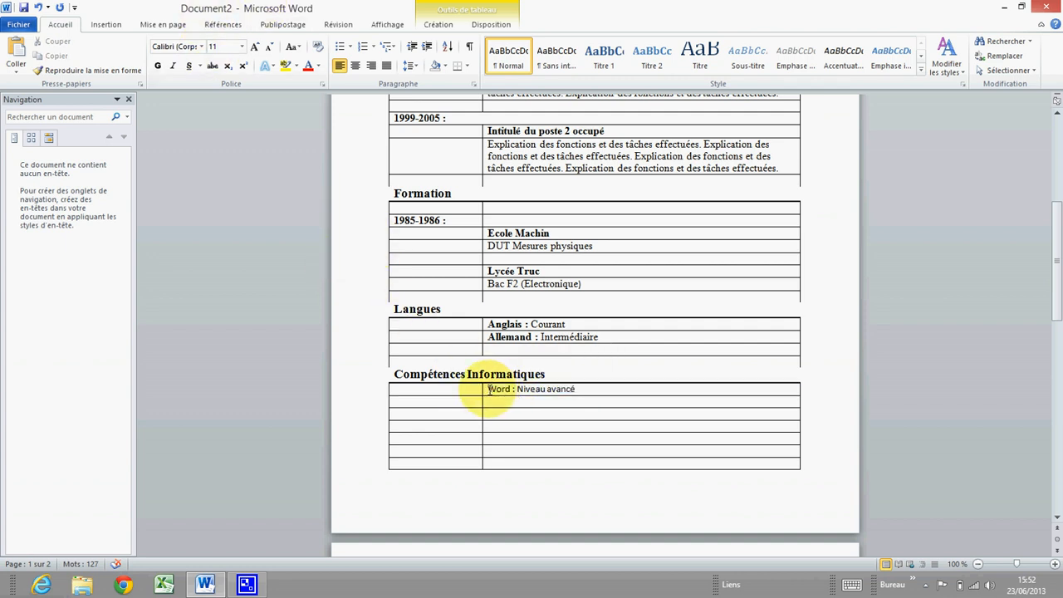
left_click_drag(490, 389, 586, 392)
left_click(201, 46)
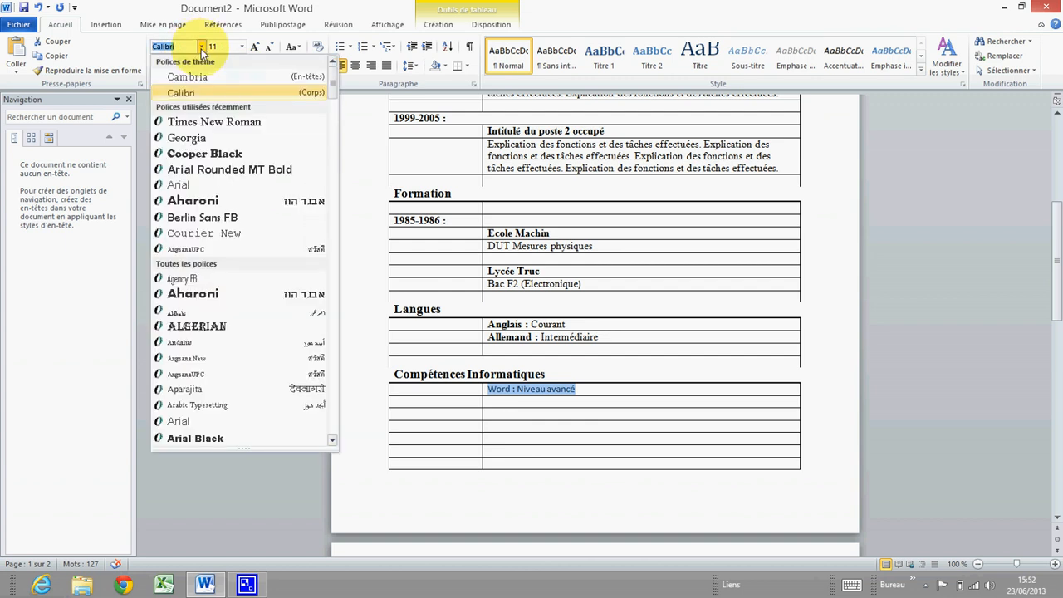
left_click(215, 122)
left_click(241, 47)
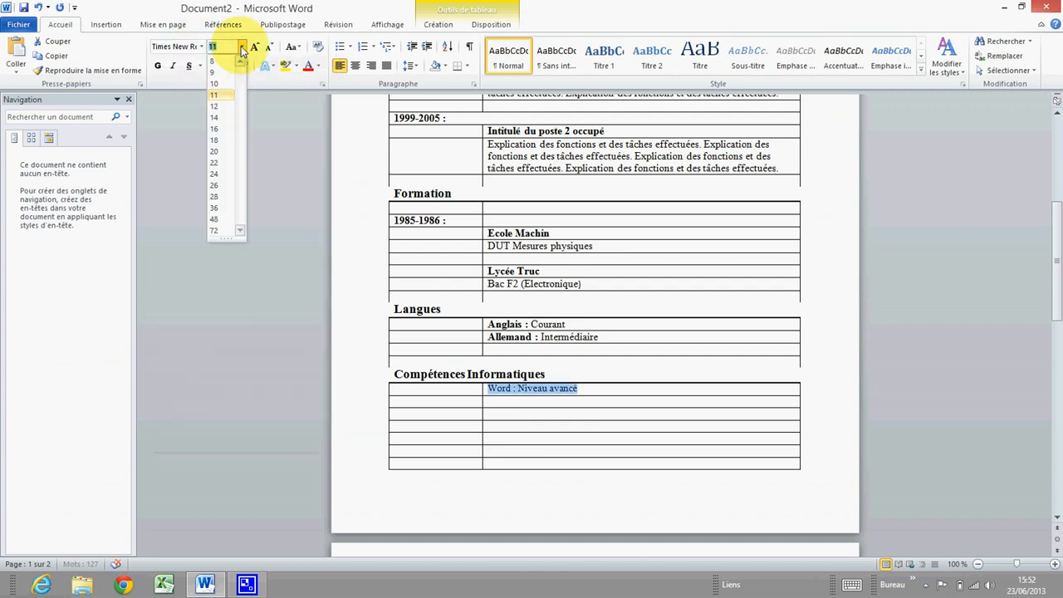
left_click(215, 106)
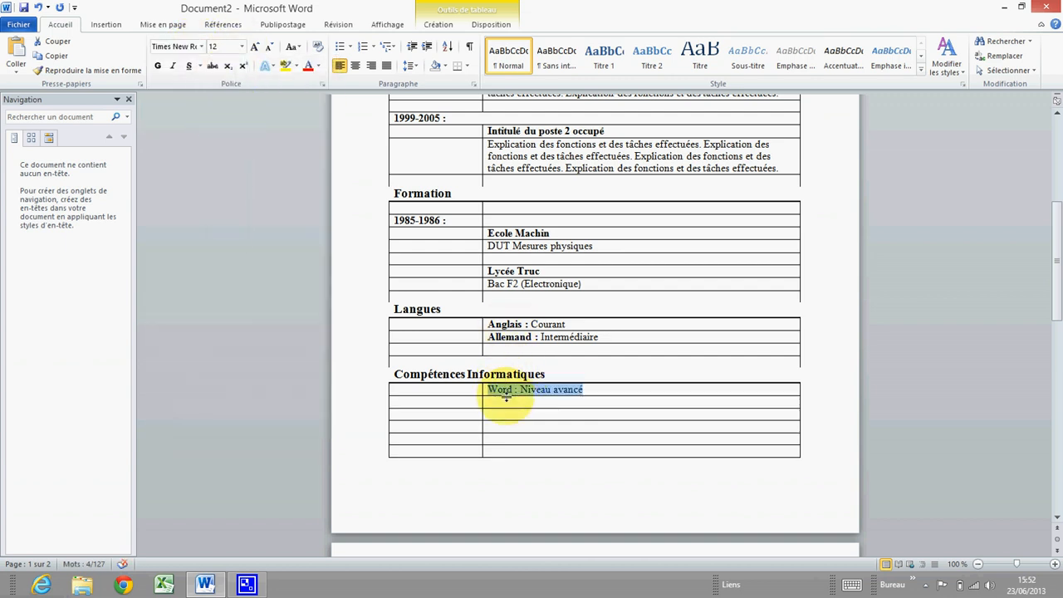
Make the 'Word :' label bold
left_click_drag(508, 388, 490, 392)
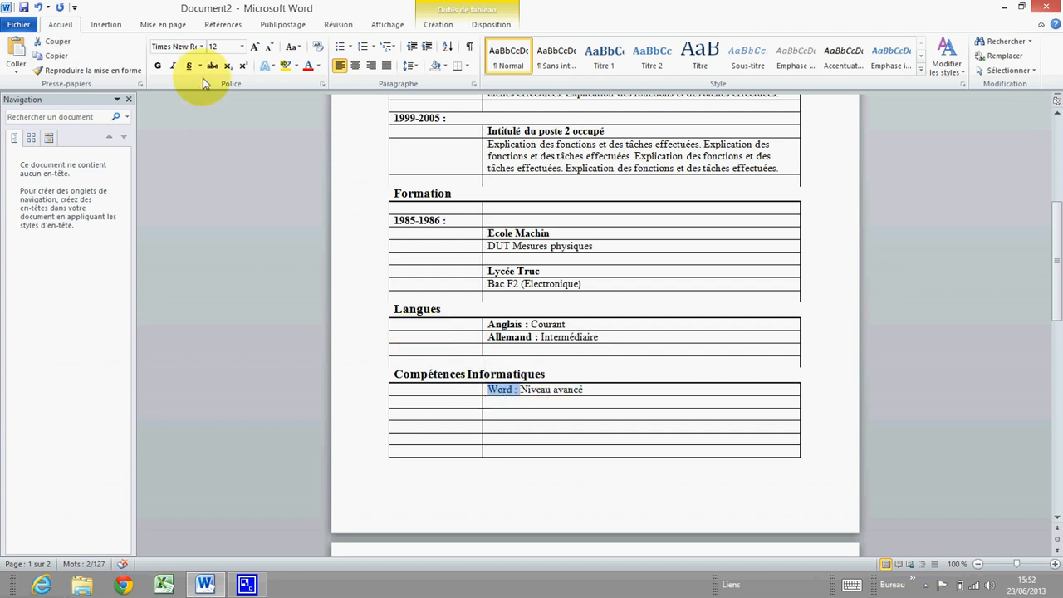
left_click(160, 68)
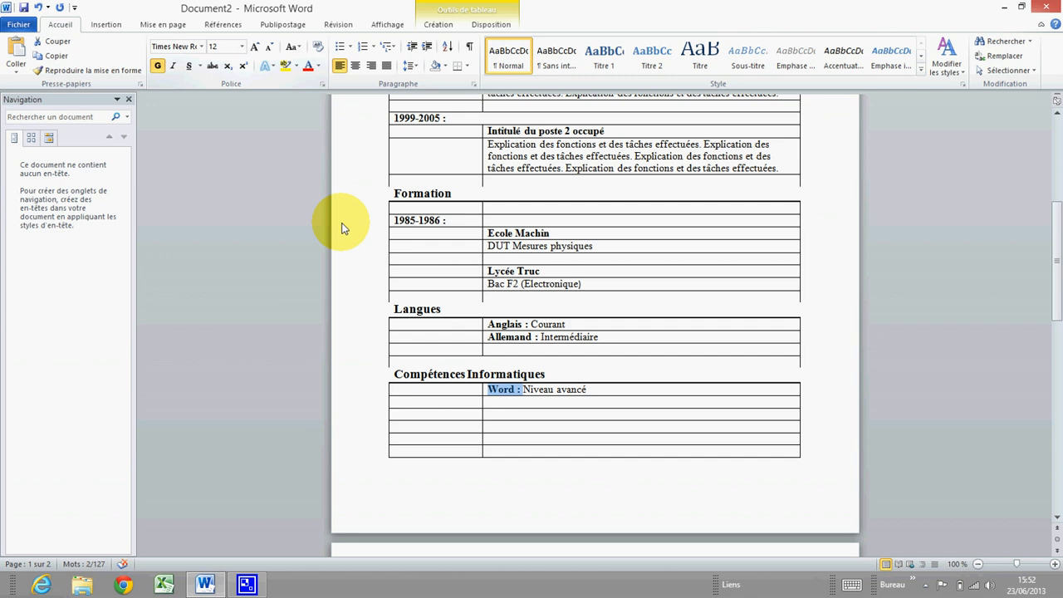
left_click(509, 406)
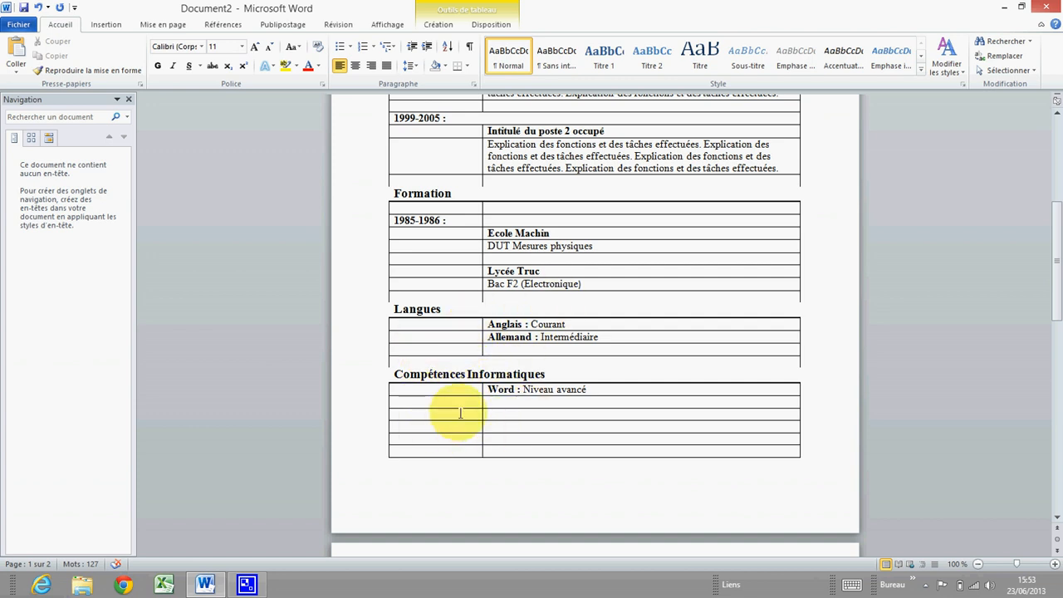
Merge the empty third row of the skills table into one cell
left_click_drag(463, 415, 514, 412)
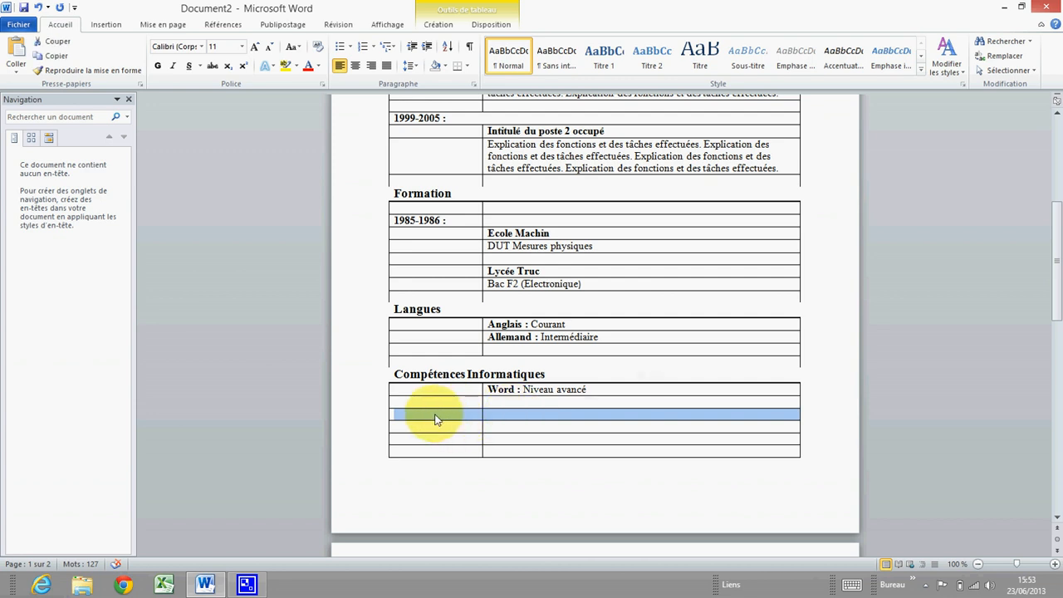
right_click(462, 417)
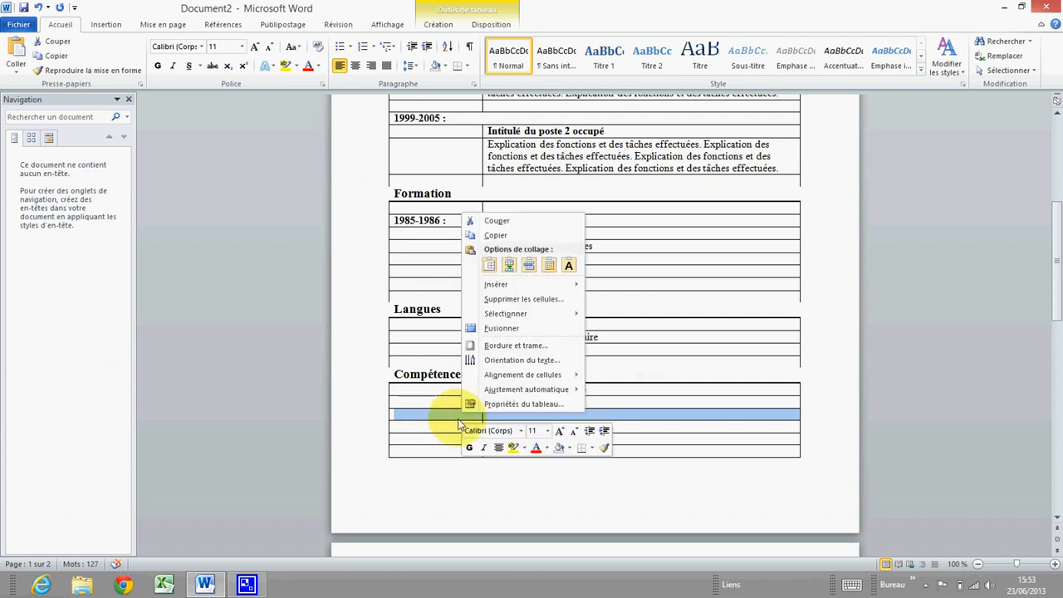
left_click(512, 330)
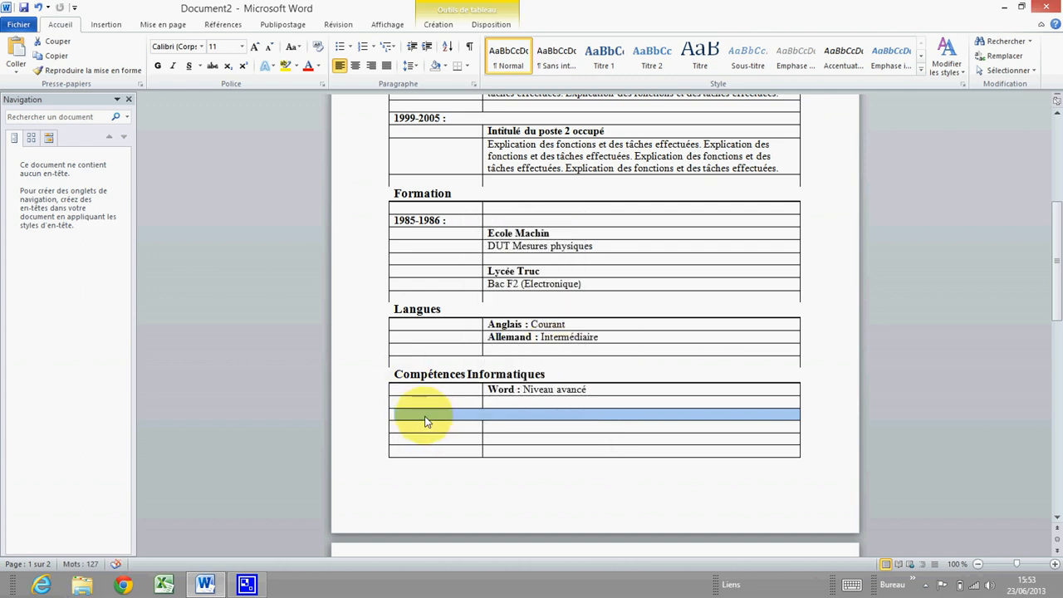
left_click(508, 414)
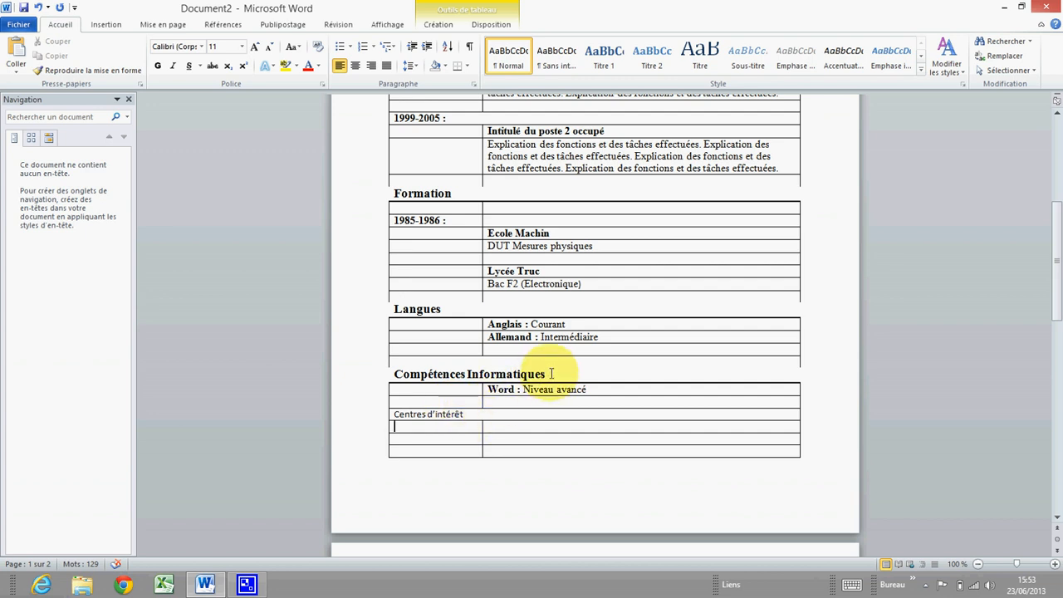
Paint the 'Compétences Informatiques' heading formatting onto 'Centres d'intérêt'
left_click_drag(549, 373, 367, 373)
right_click(421, 380)
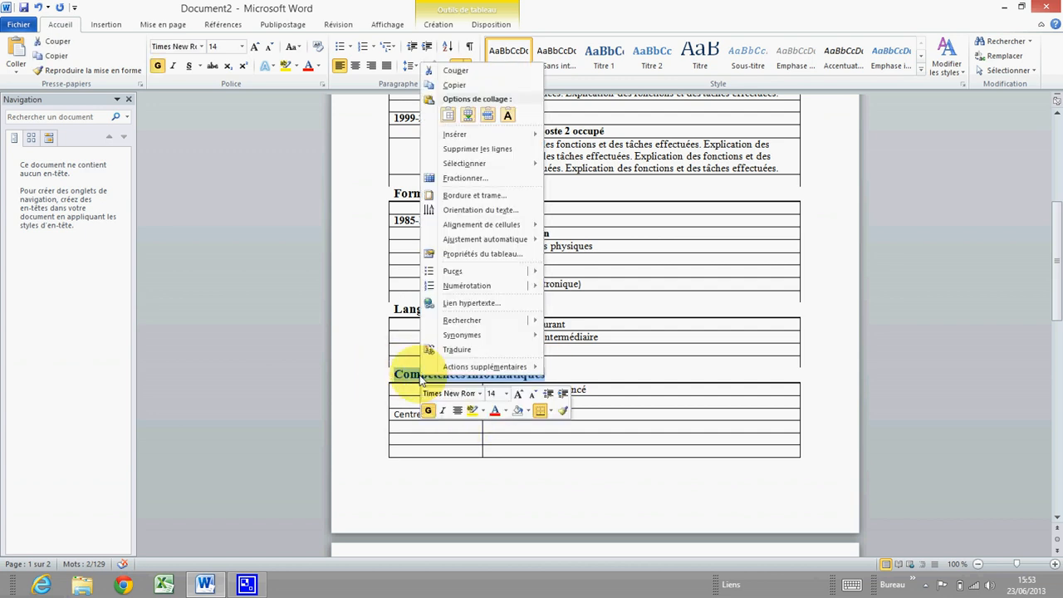
left_click(563, 410)
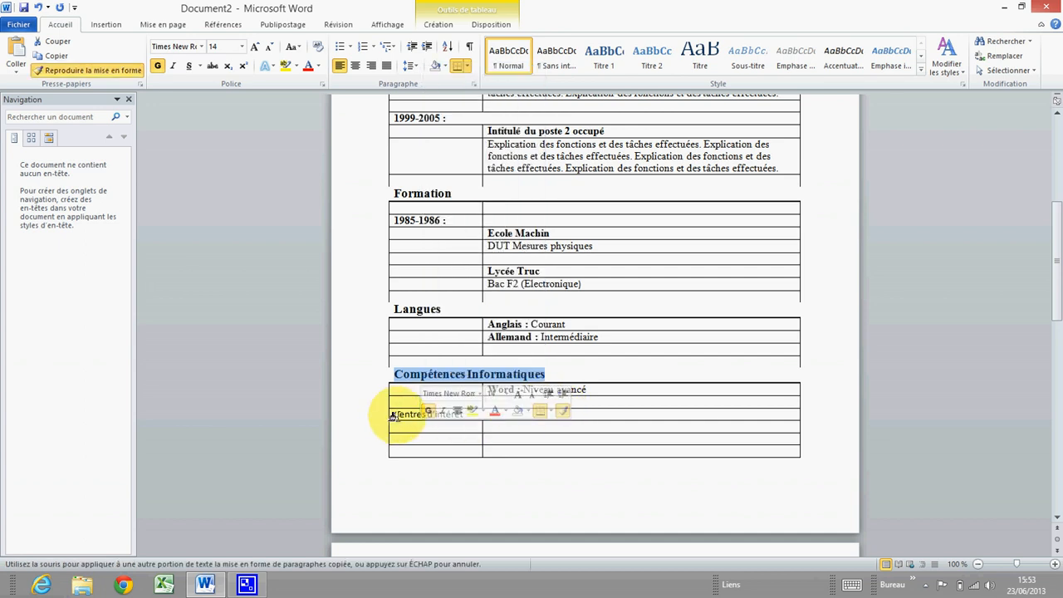
mouse_move(394, 415)
left_mouse_down()
mouse_move(463, 407)
mouse_move(458, 415)
left_mouse_up()
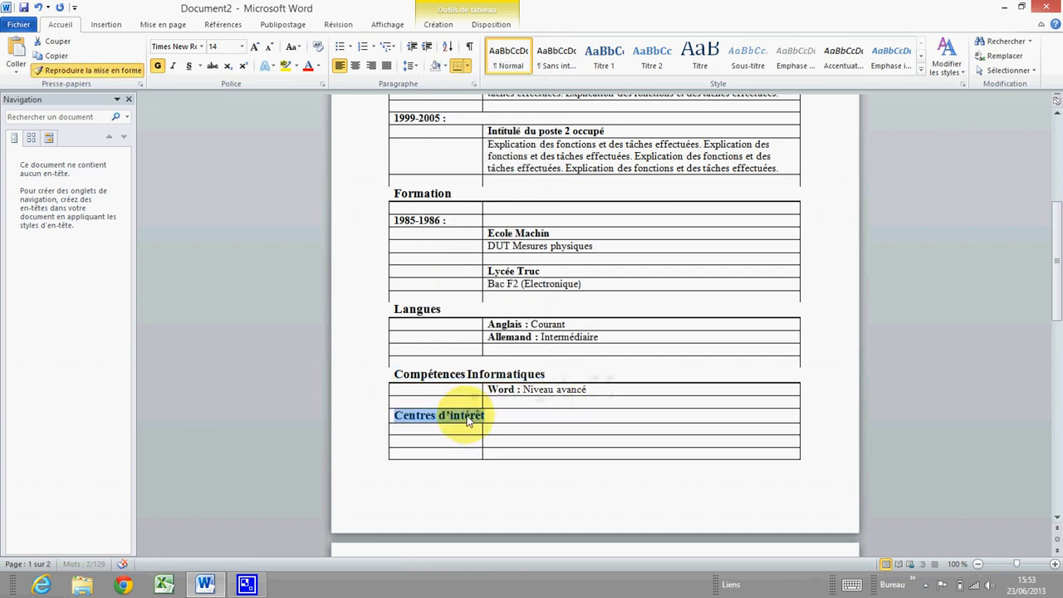
left_click(426, 425)
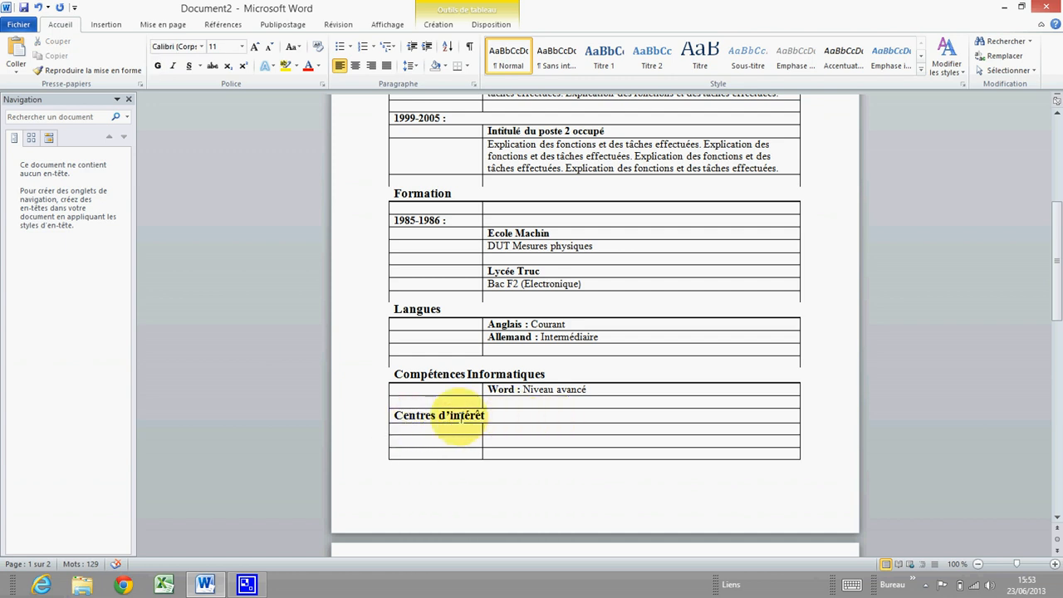
Apply black 1½ pt borders to the Centres d'intérêt row with its top and left borders removed
left_click_drag(393, 414, 469, 415)
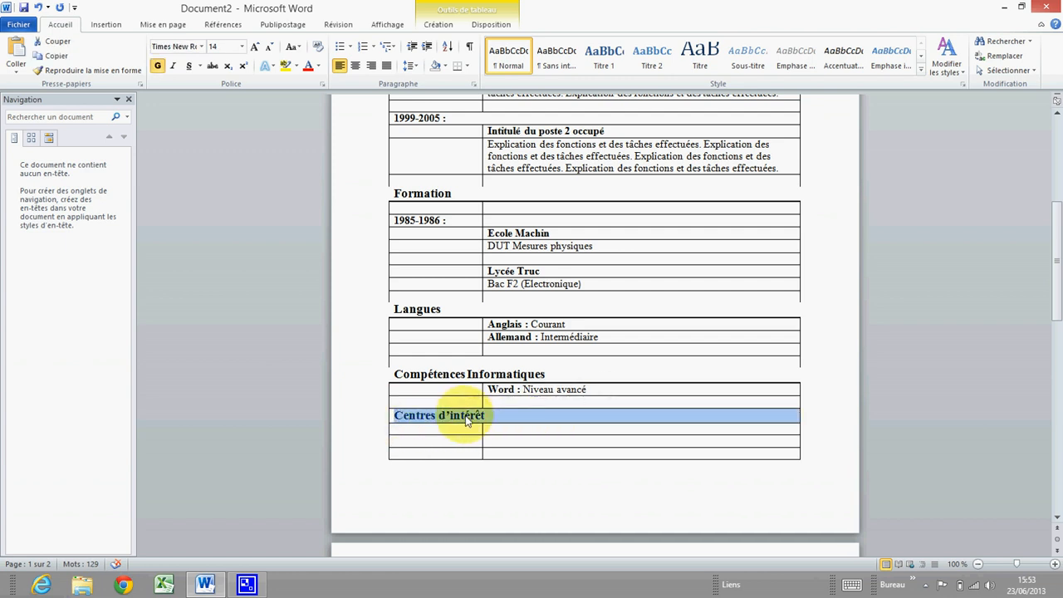
right_click(469, 420)
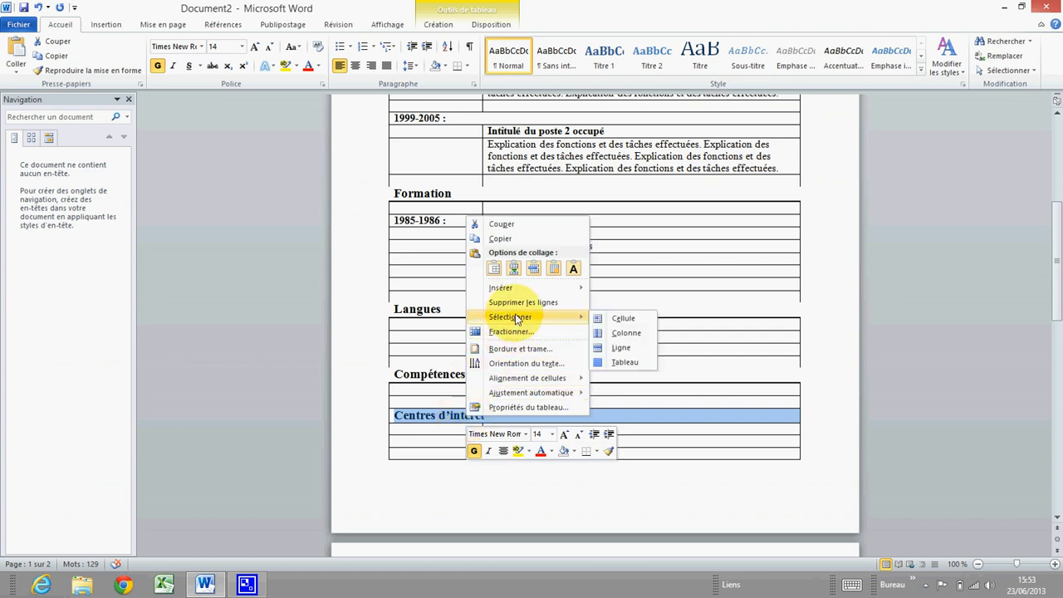
left_click(510, 349)
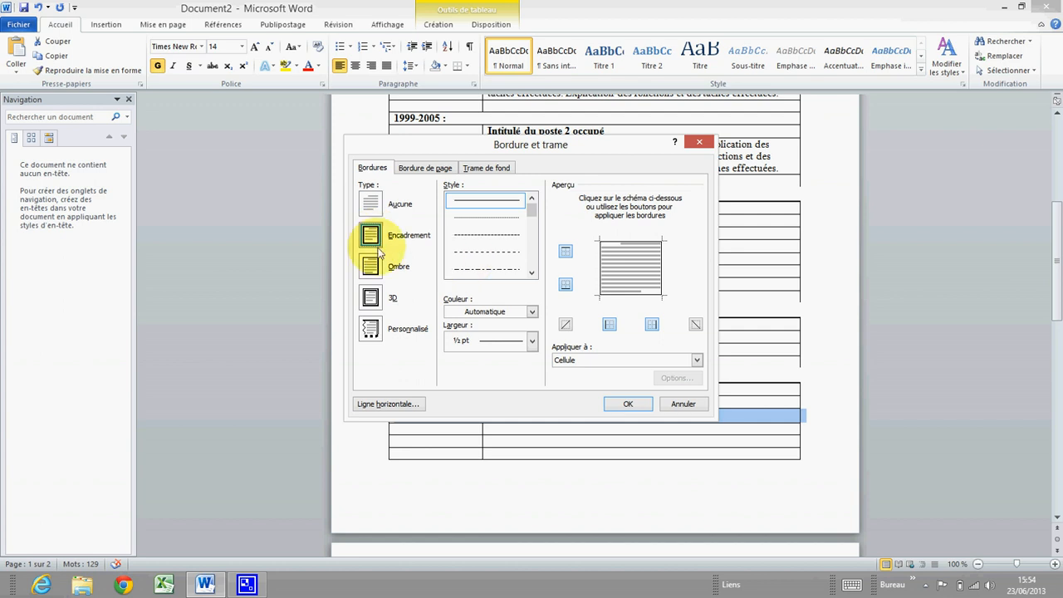
left_click(532, 311)
left_click(462, 355)
left_click(532, 340)
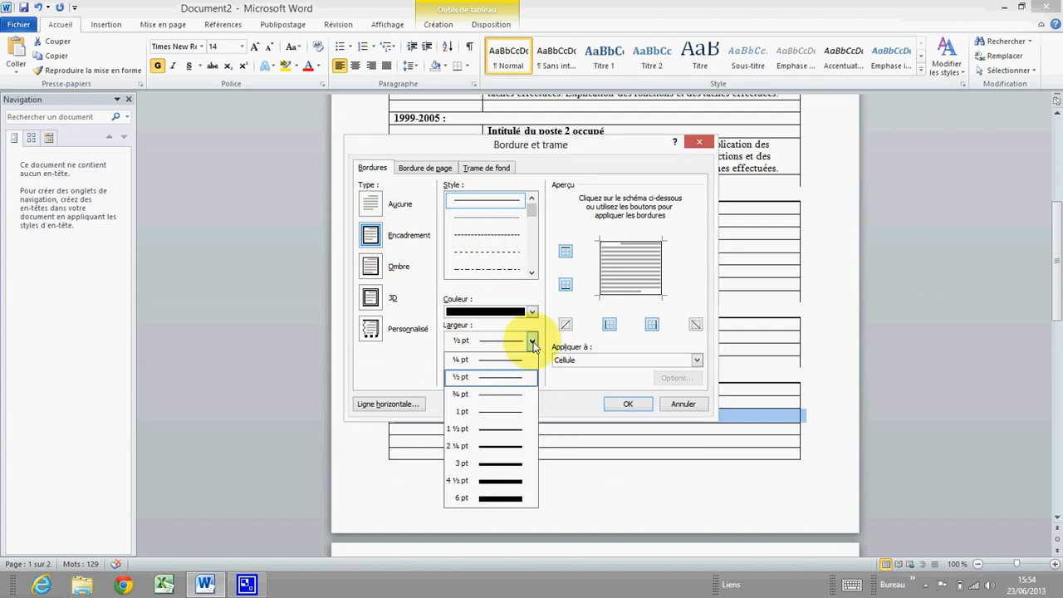
left_click(491, 428)
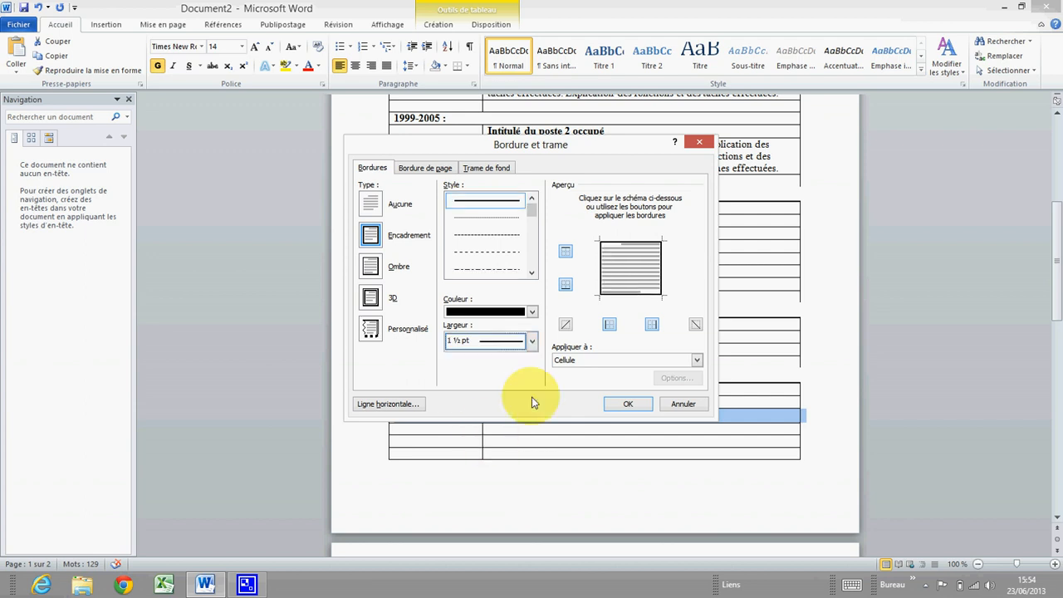
left_click(566, 251)
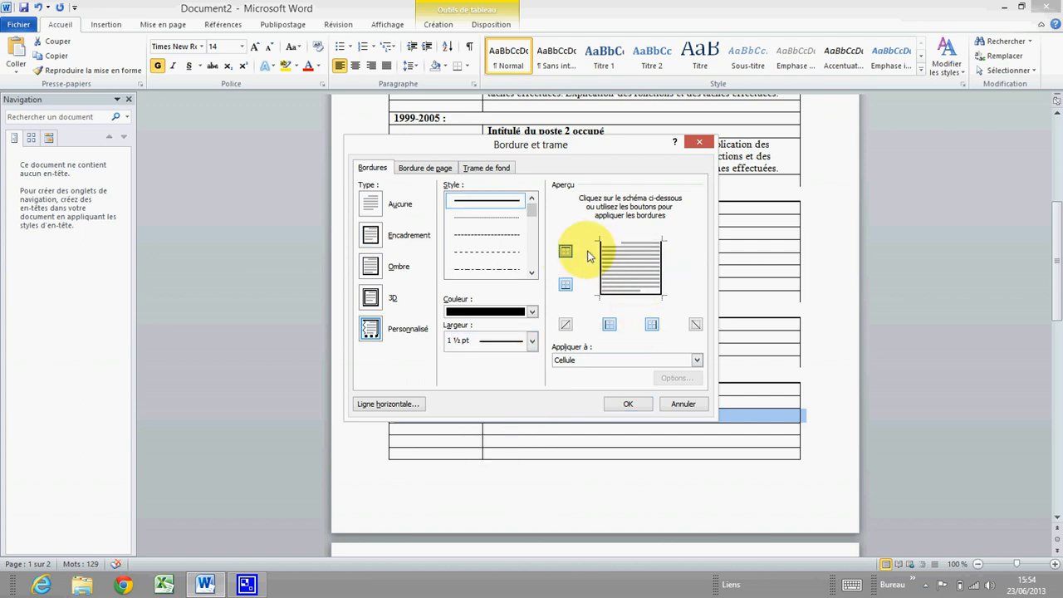
left_click(609, 324)
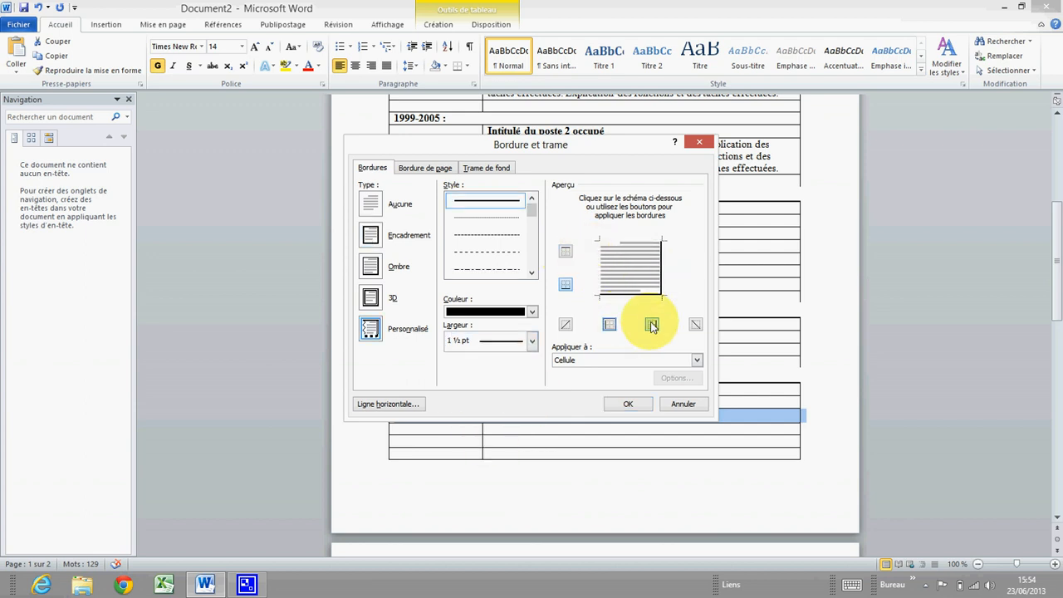
left_click(629, 405)
left_click(507, 430)
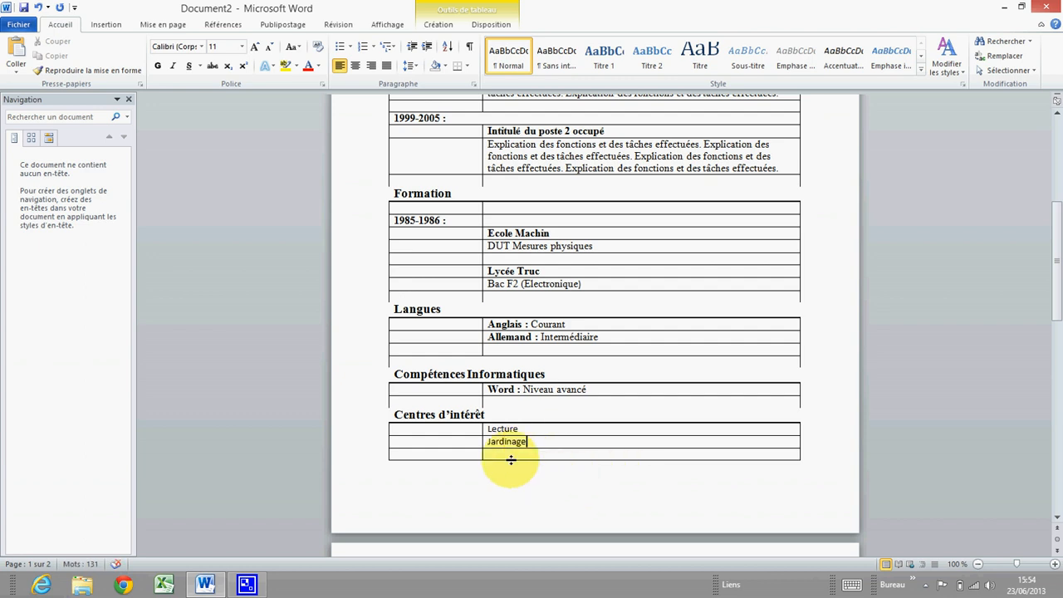
Format the Lecture and Jardinage entries in Times New Roman 12
left_click_drag(487, 428, 522, 440)
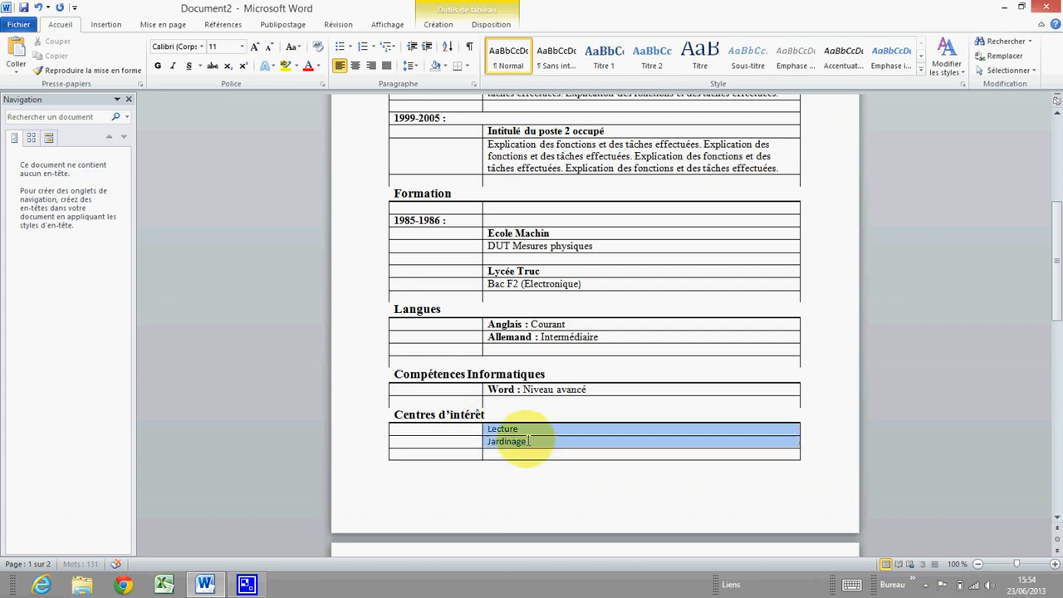
left_click(204, 48)
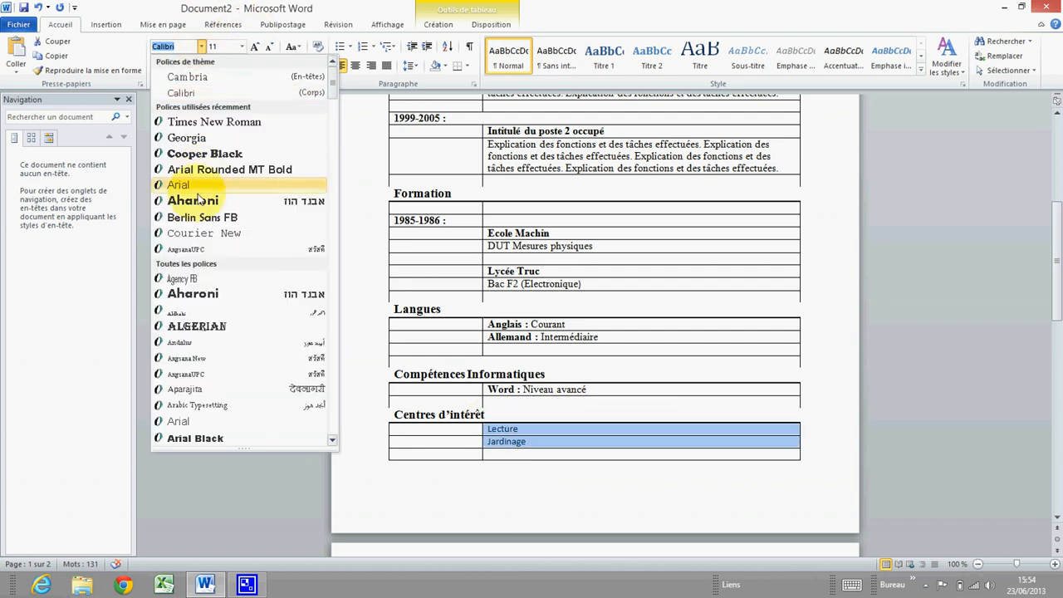
left_click(209, 123)
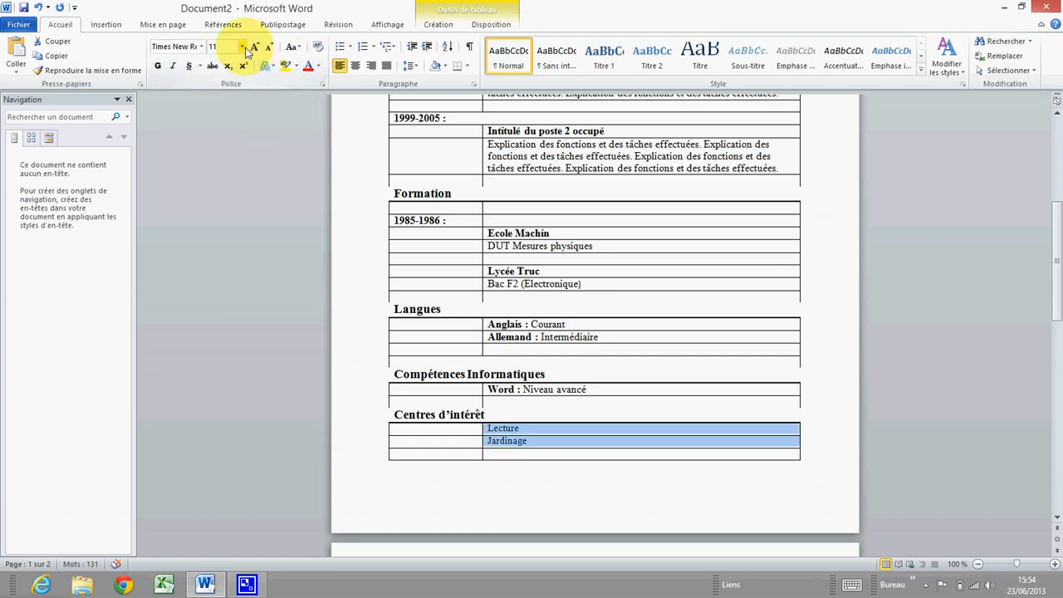
left_click(242, 46)
left_click(217, 117)
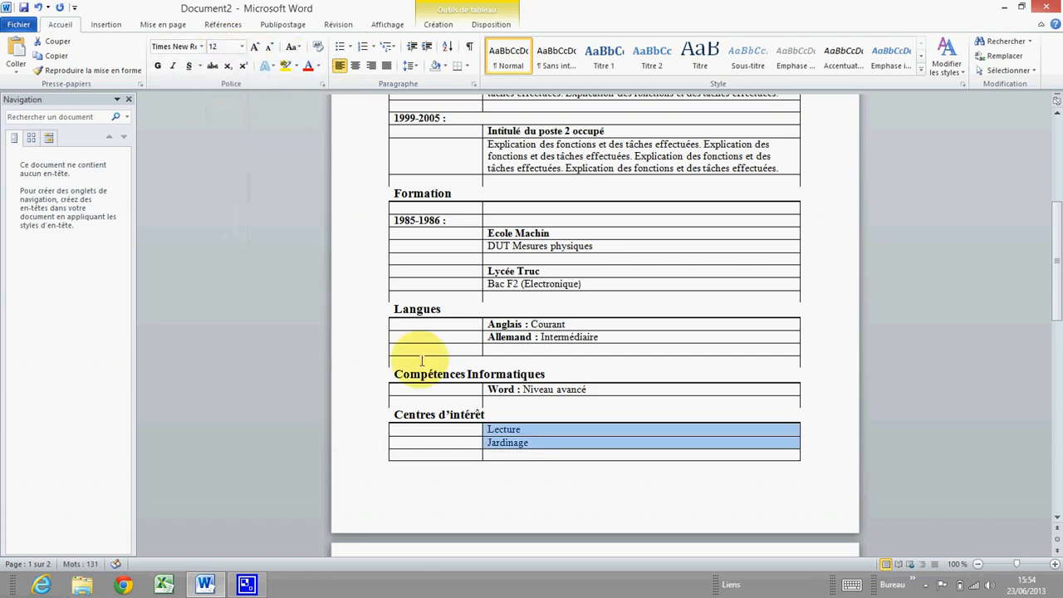
left_click(509, 389)
scroll(509, 396, "up", 3)
scroll(510, 396, "up", 5)
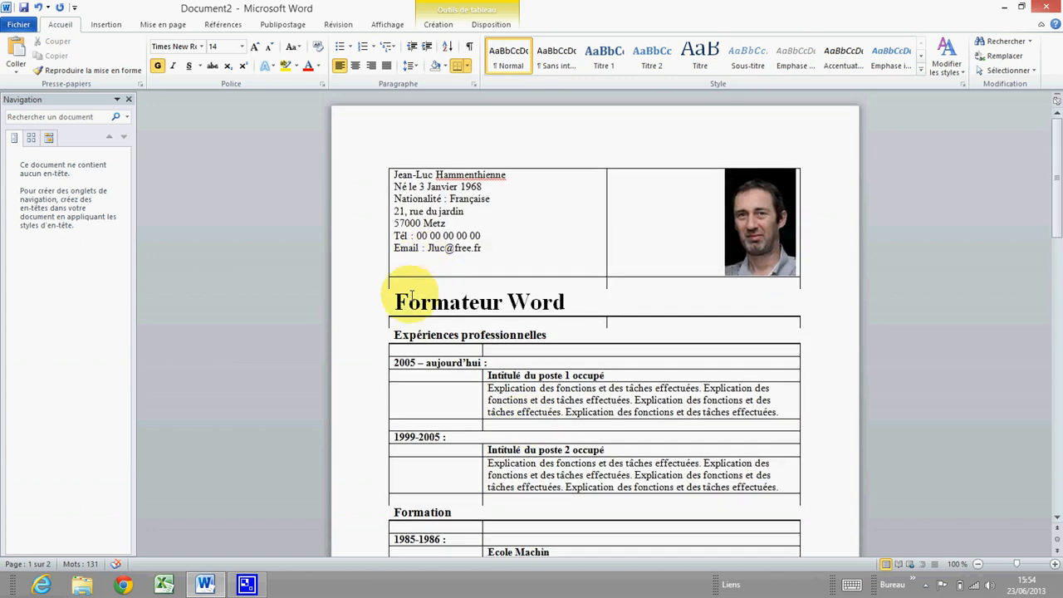
Select the empty spacer row under Expériences professionnelles and bring up its table properties
scroll(411, 296, "down", 2)
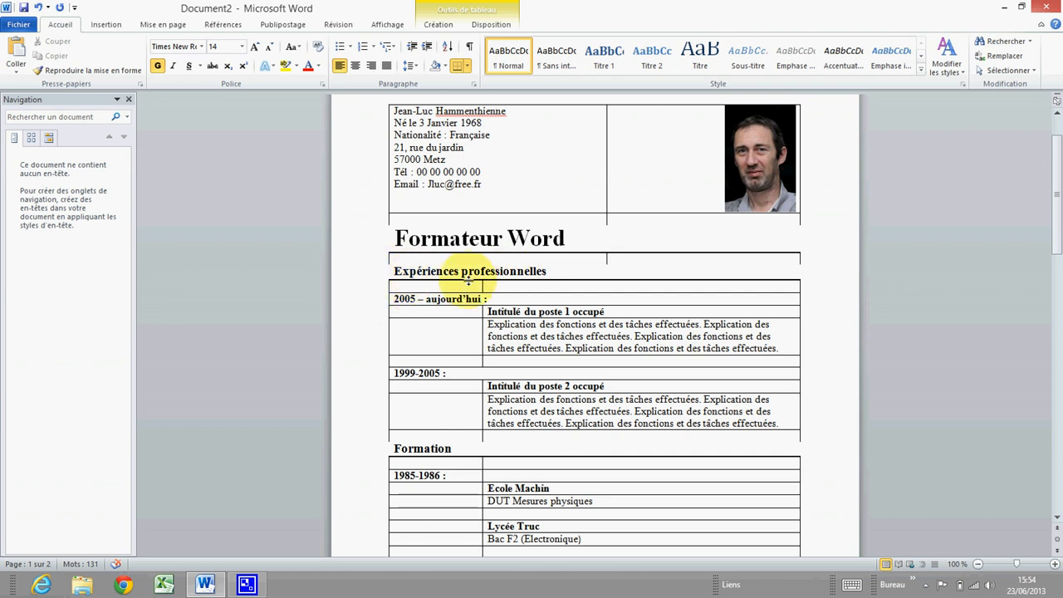
left_click(390, 286)
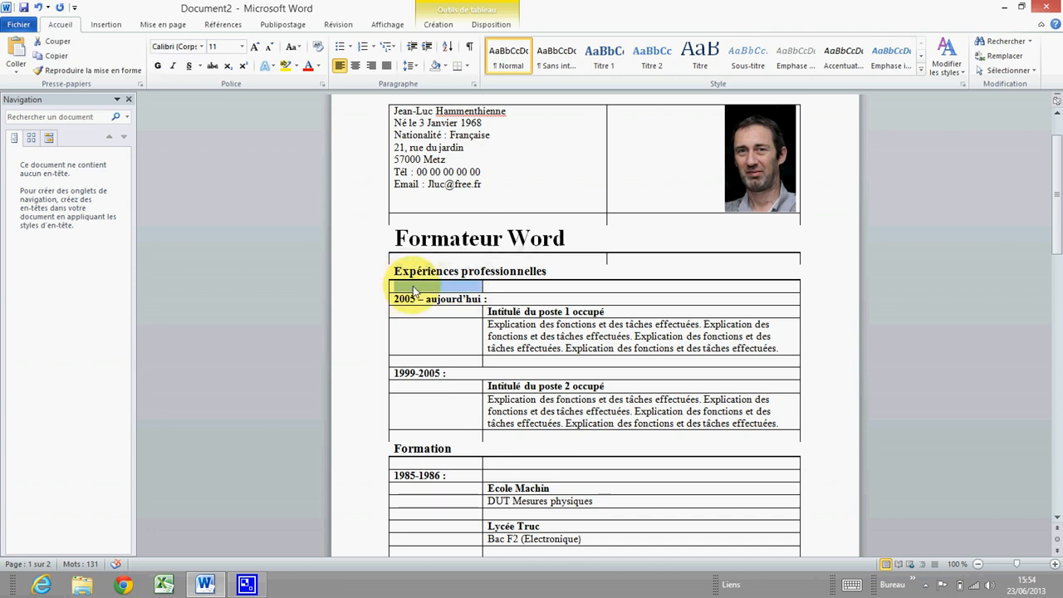
left_click_drag(421, 291, 469, 288)
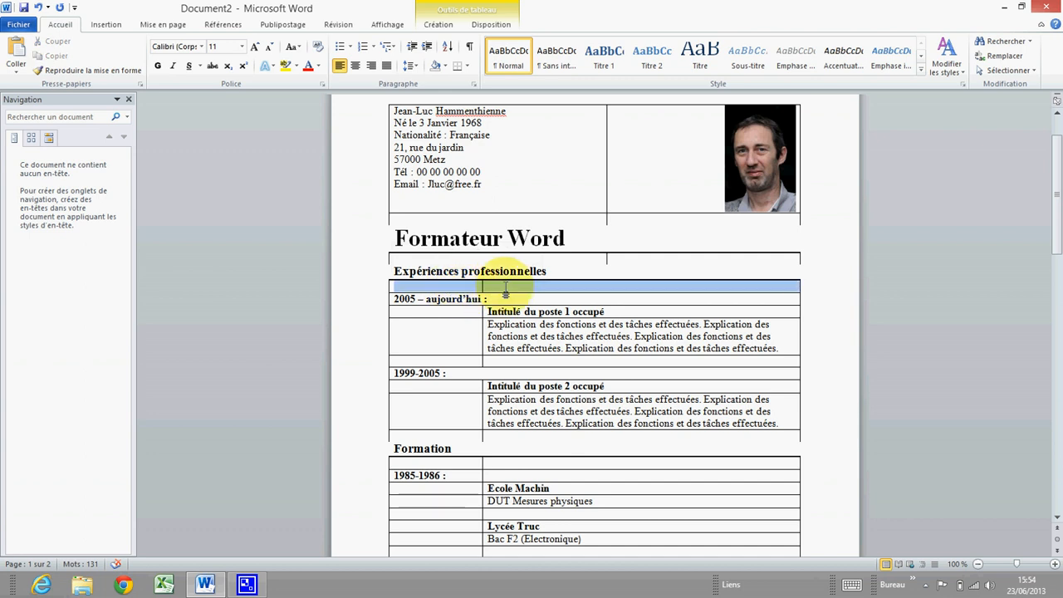
right_click(469, 289)
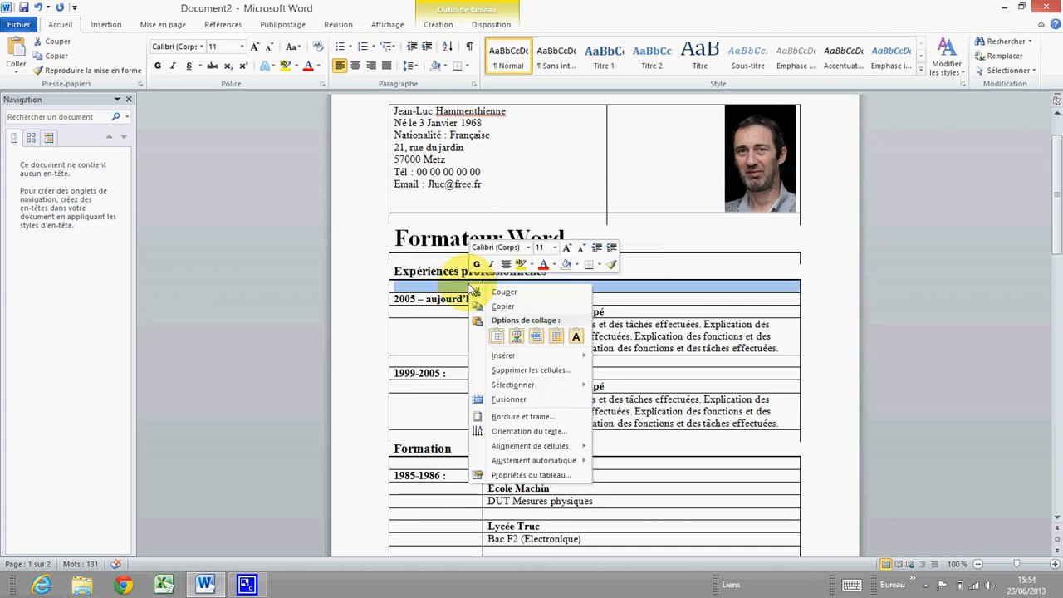
left_click(534, 476)
left_click_drag(509, 143, 719, 132)
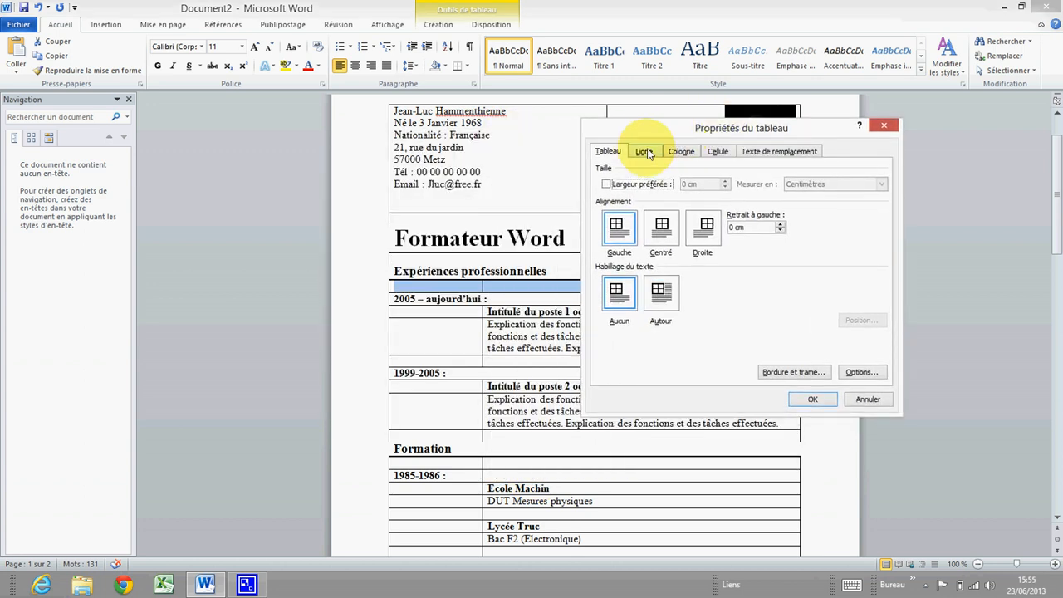
Give that spacer row a specified minimum height of 0,5 cm
left_click(645, 151)
left_click(618, 225)
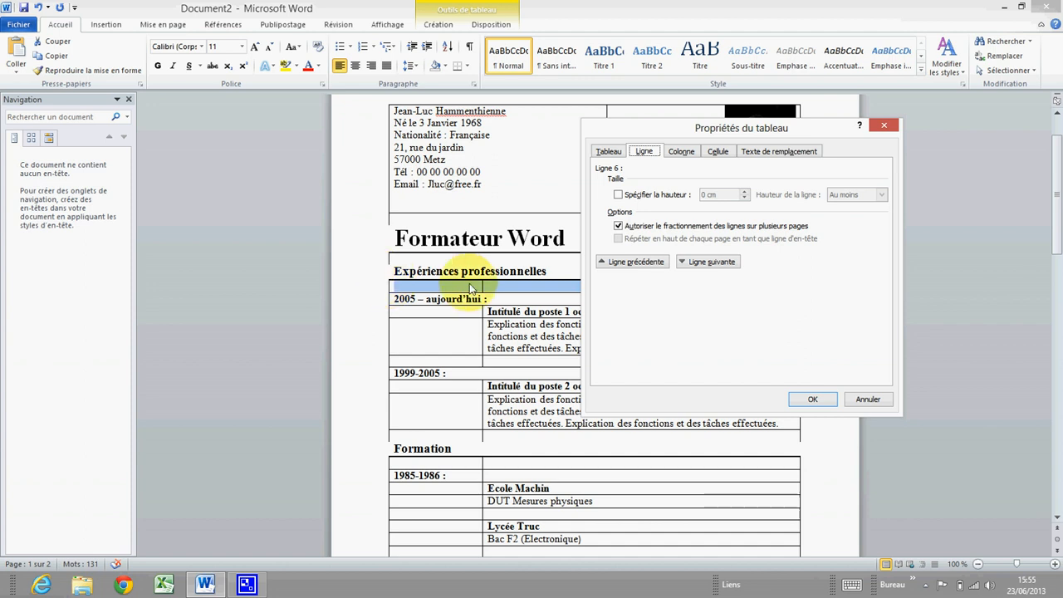
left_click(707, 262)
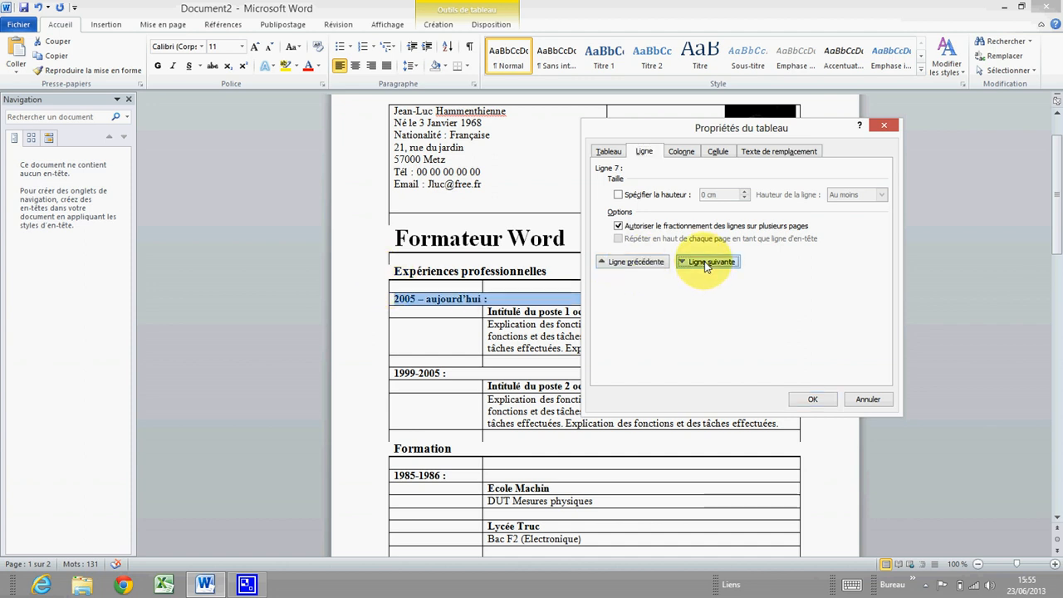
left_click(707, 263)
left_click(636, 263)
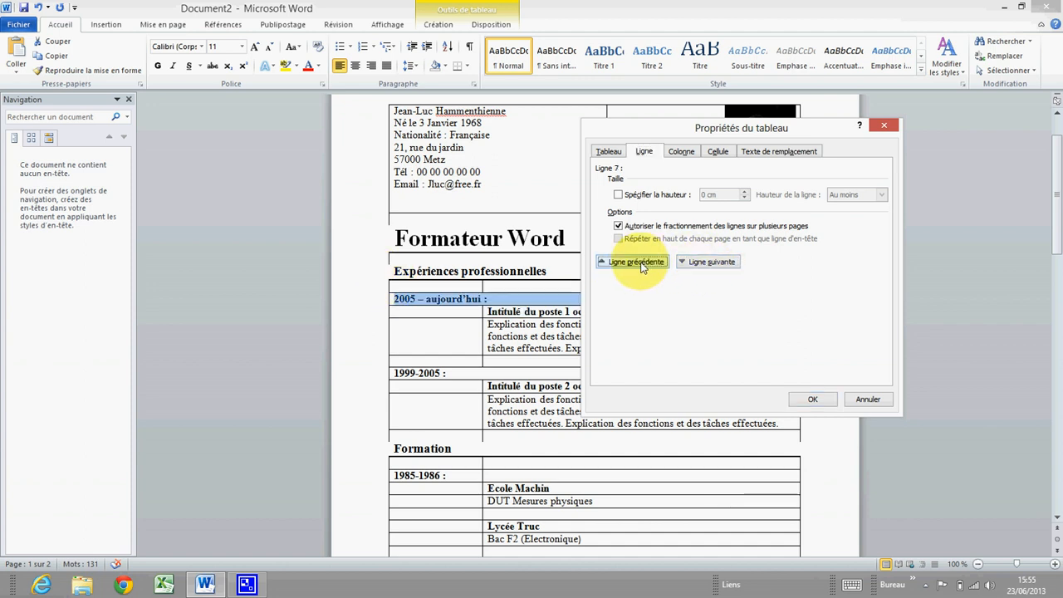
left_click(636, 263)
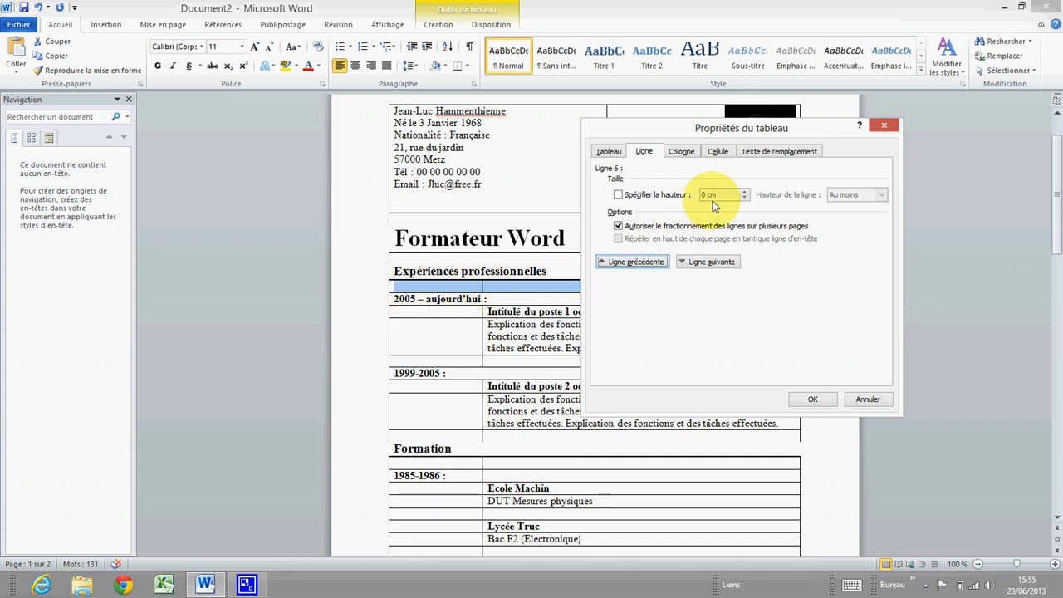
left_click(621, 196)
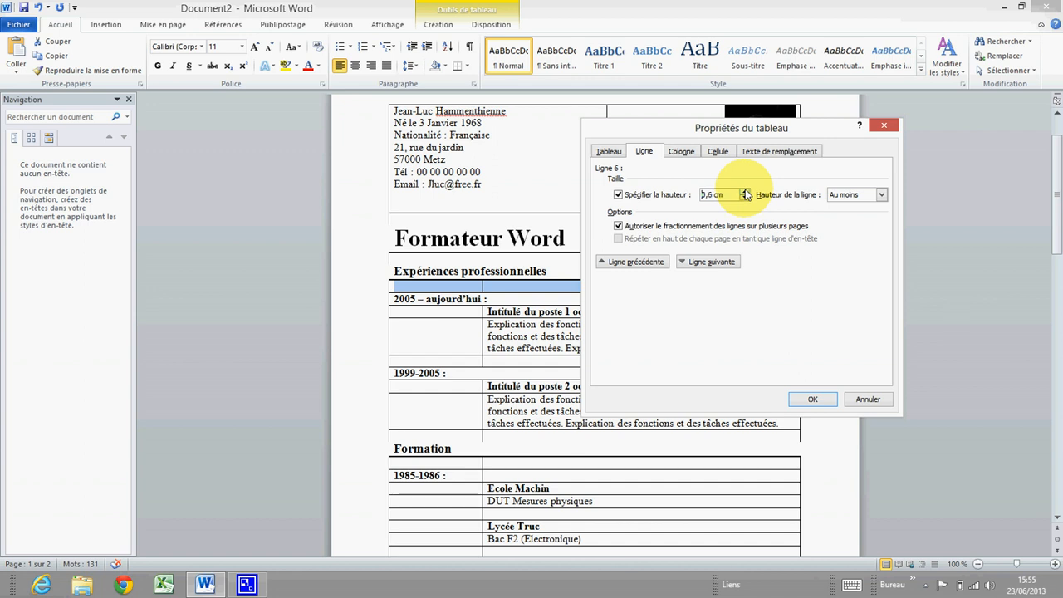
left_click(813, 399)
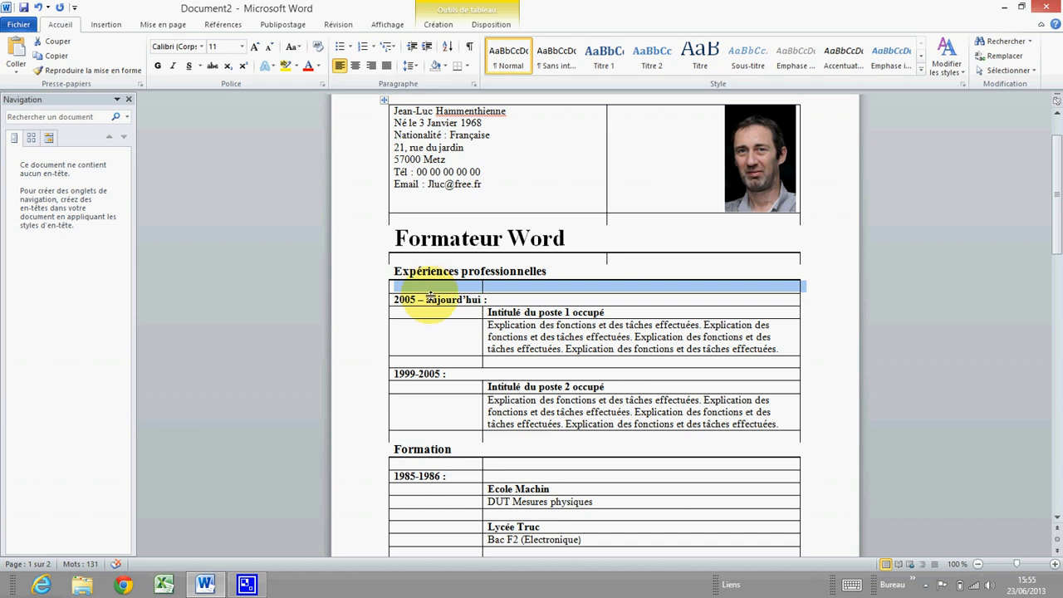
Fix the spacer row under Expériences professionnelles at exactly 0,3 cm high
left_click(398, 286)
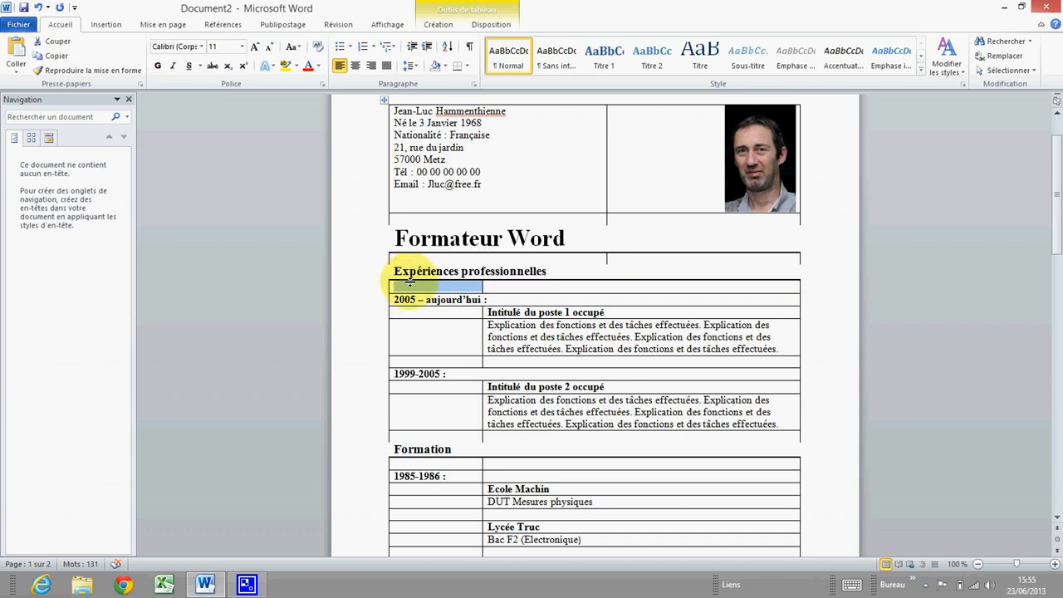
right_click(410, 283)
left_click(397, 287)
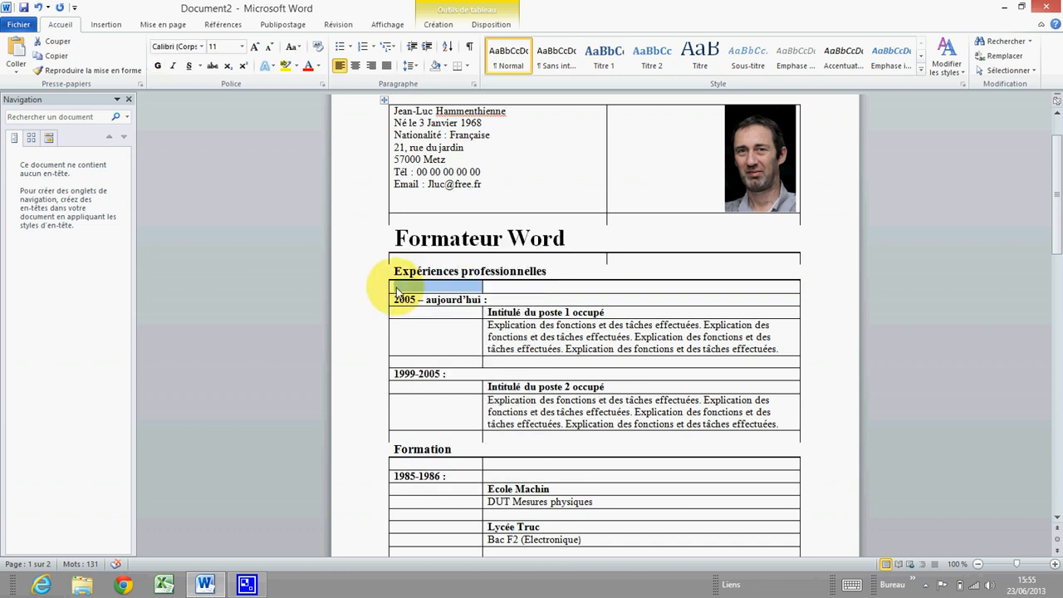
right_click(400, 292)
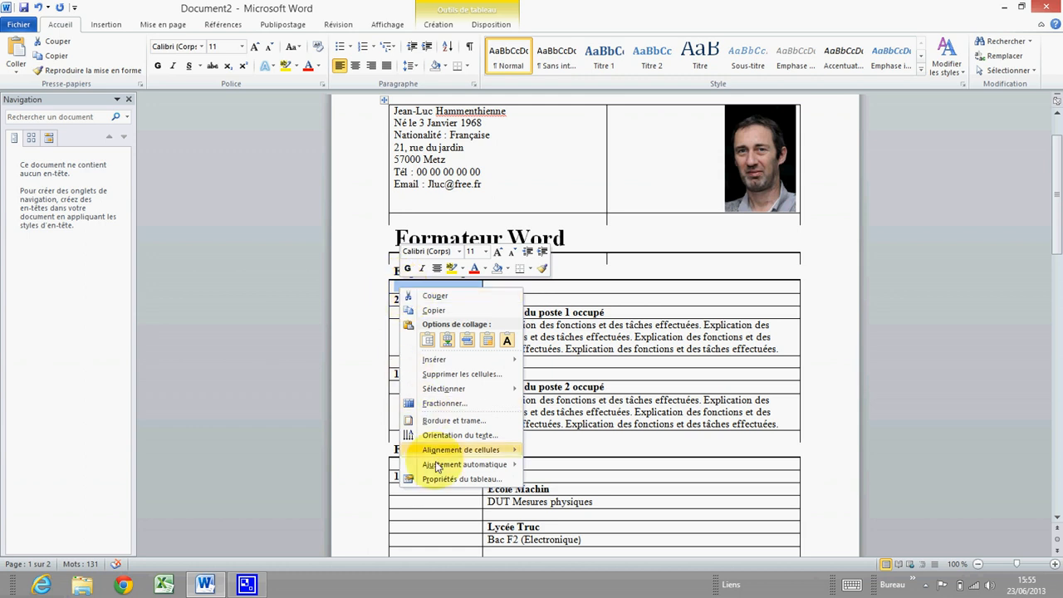
left_click(462, 480)
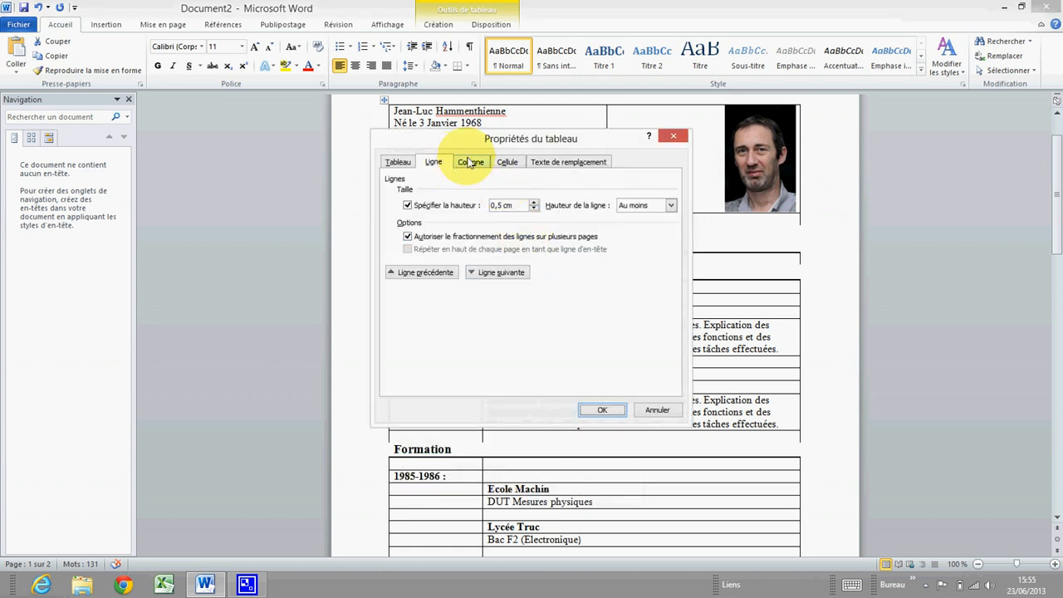
left_click_drag(495, 146, 769, 99)
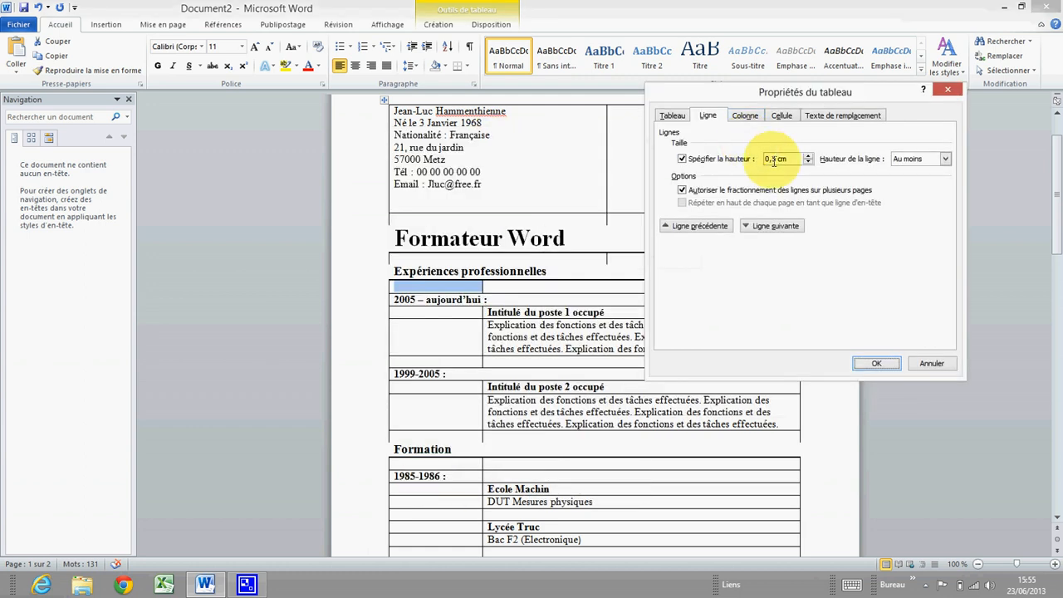
left_click(945, 159)
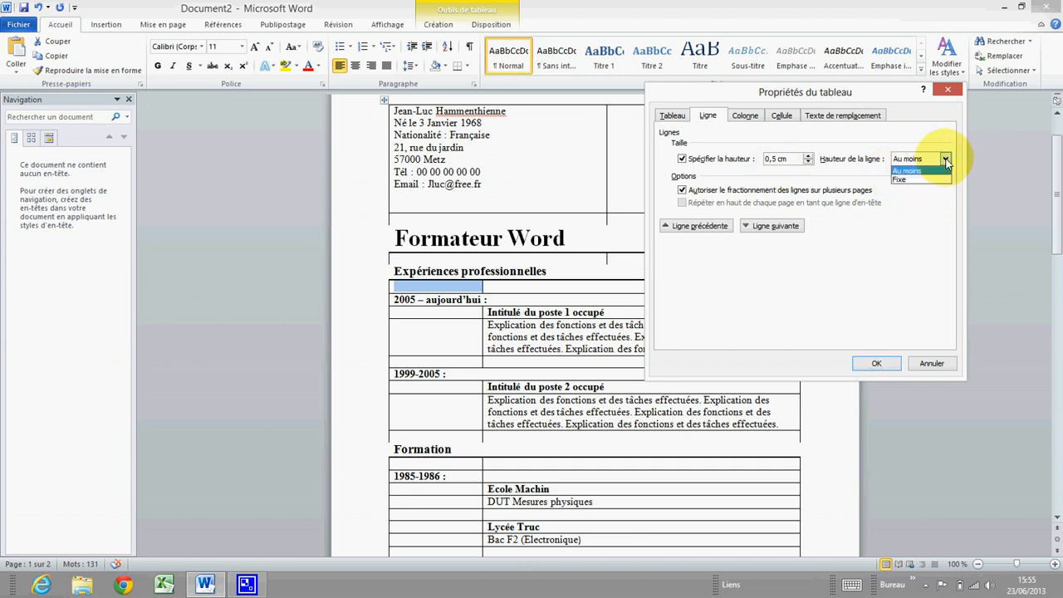
left_click(910, 177)
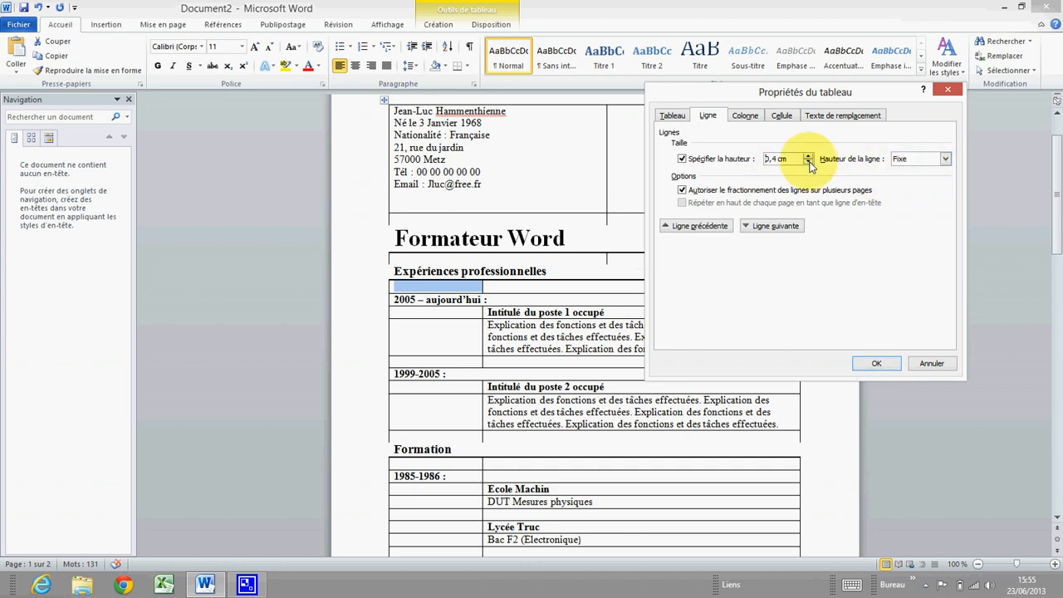
left_click(875, 364)
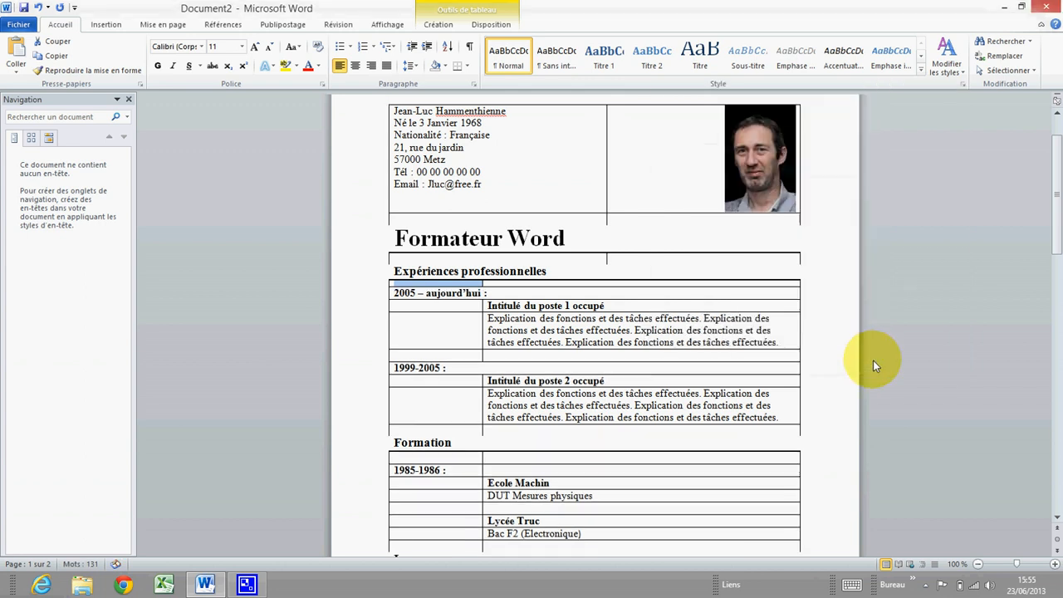
right_click(402, 288)
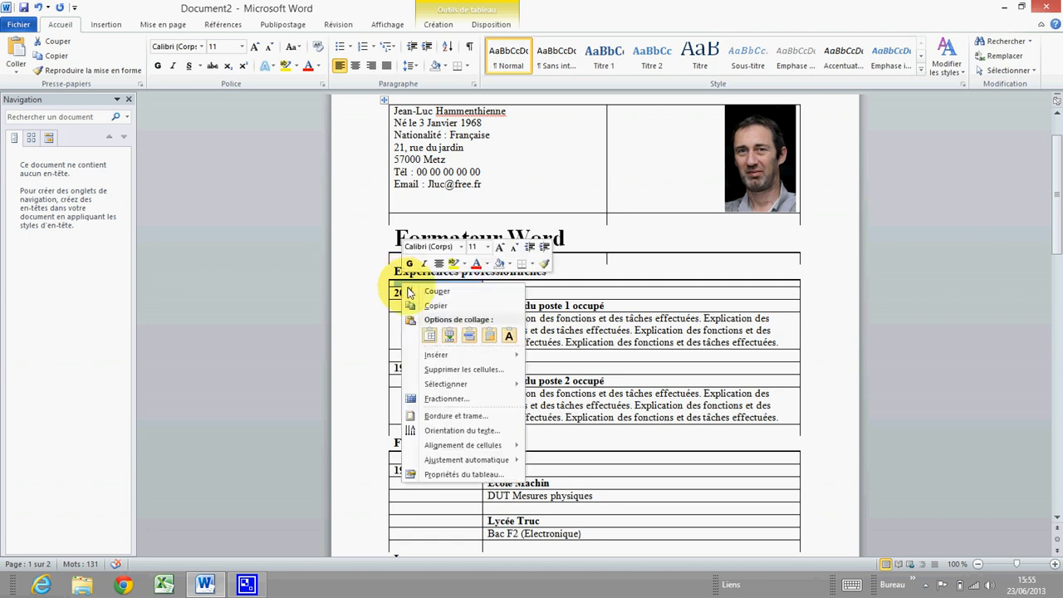
Give the empty row under Formation a specified height with the Fixe rule
left_click(469, 472)
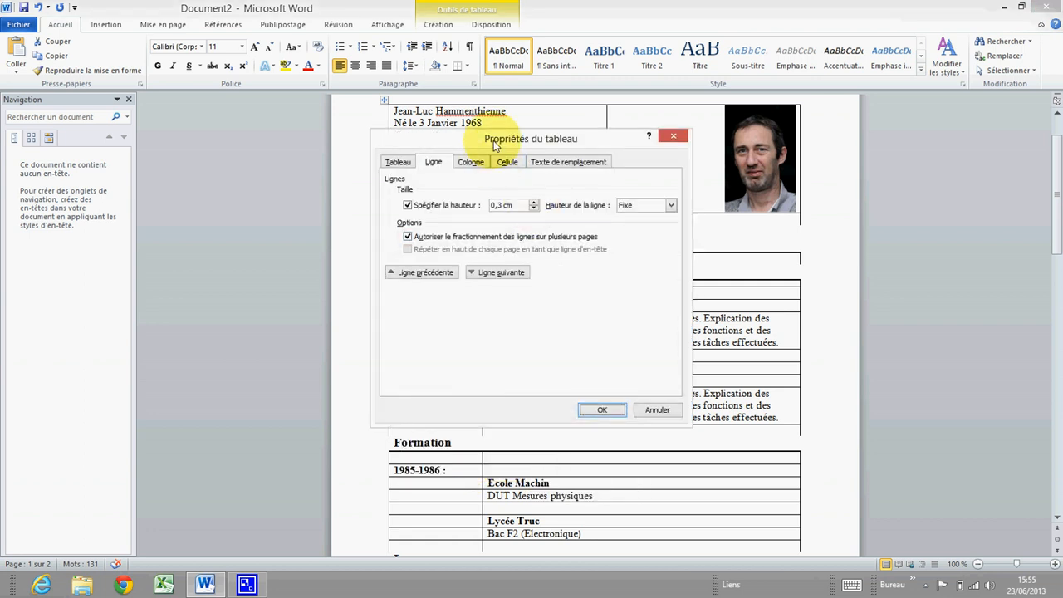
left_click_drag(494, 143, 716, 130)
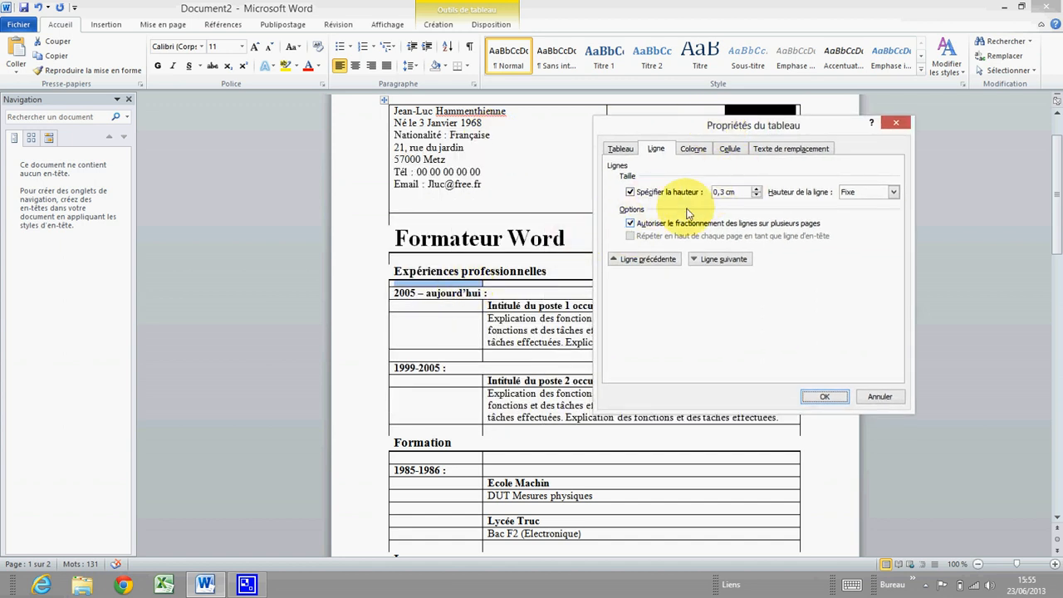
left_click(722, 259)
left_click(722, 259)
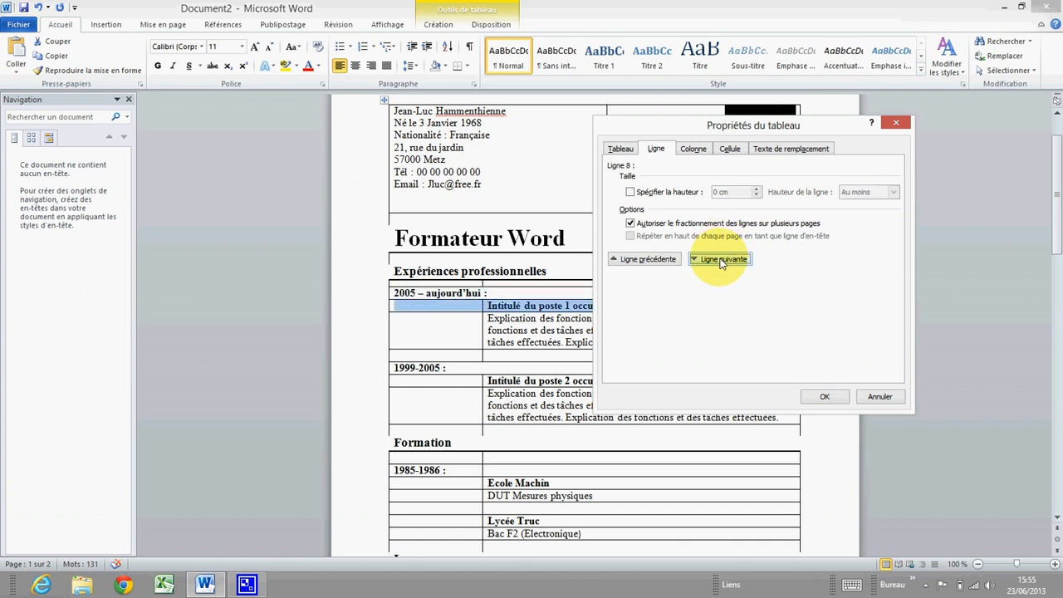
left_click(722, 259)
left_click(722, 259)
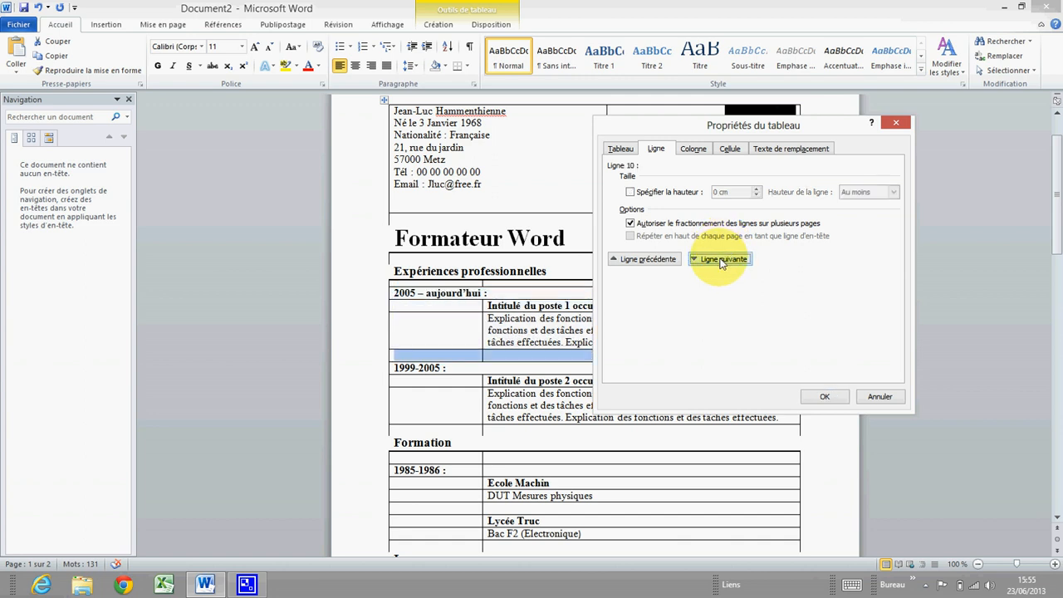
left_click(722, 259)
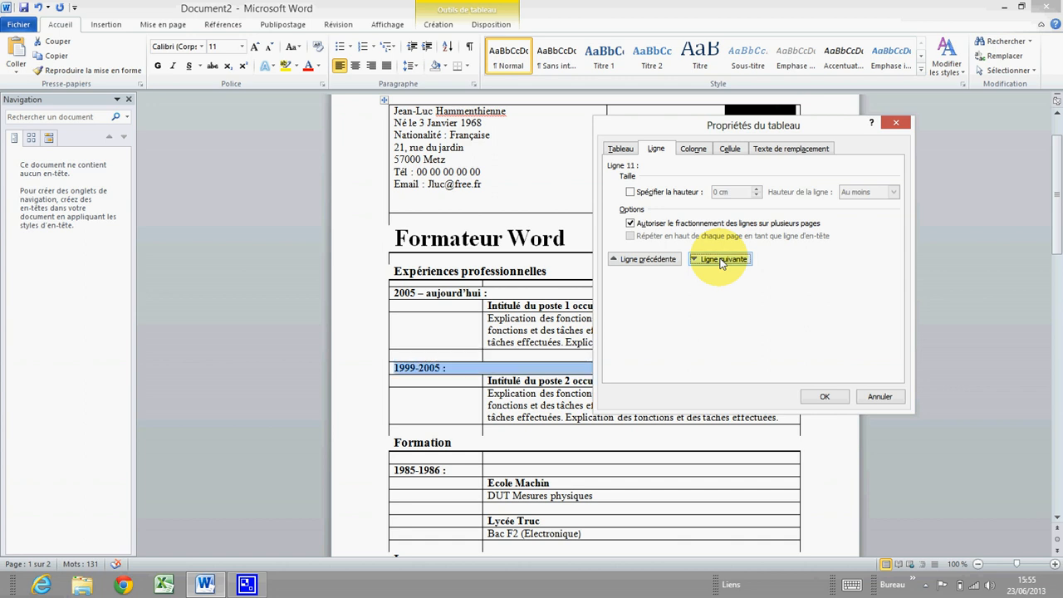
left_click(721, 259)
left_click(722, 259)
left_click(721, 259)
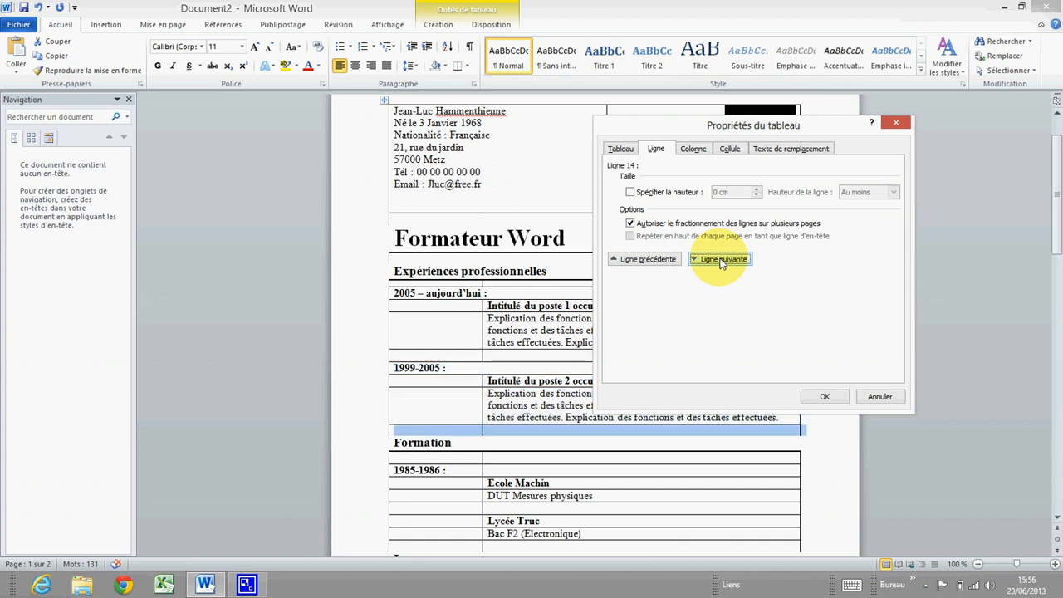
left_click(721, 259)
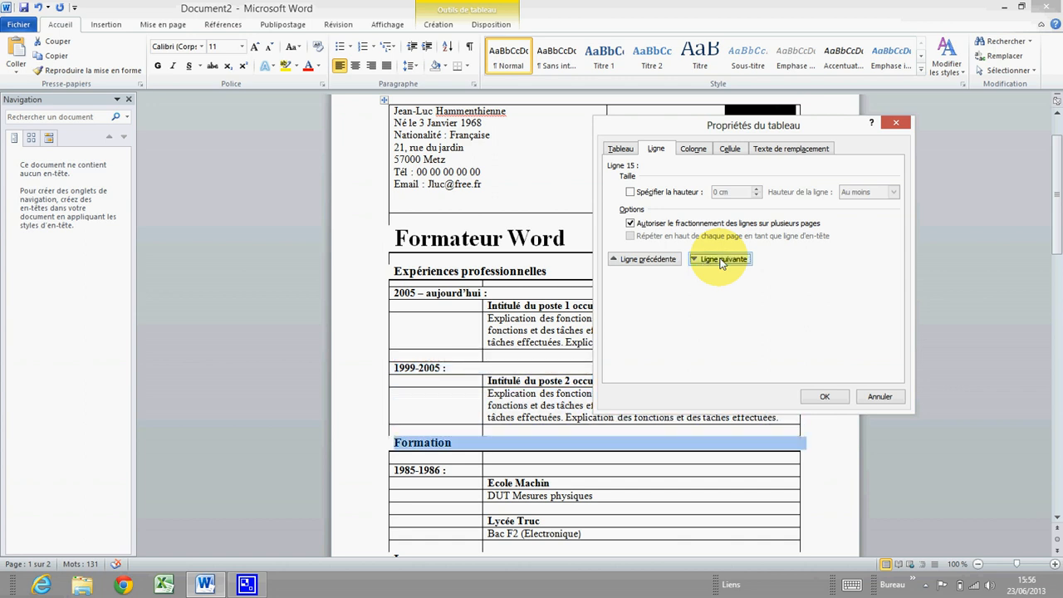
left_click(722, 259)
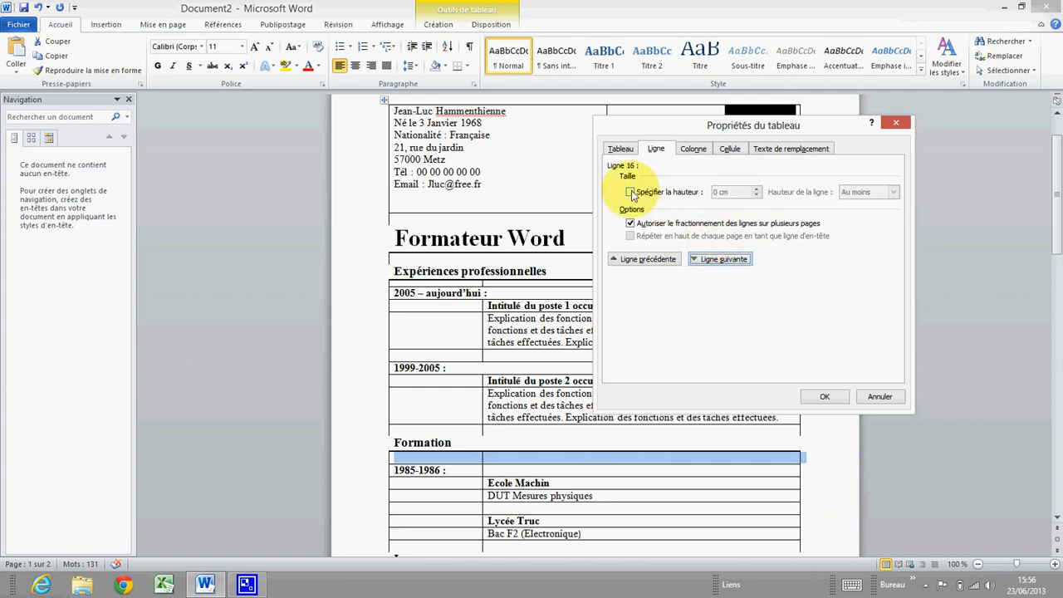
left_click(682, 194)
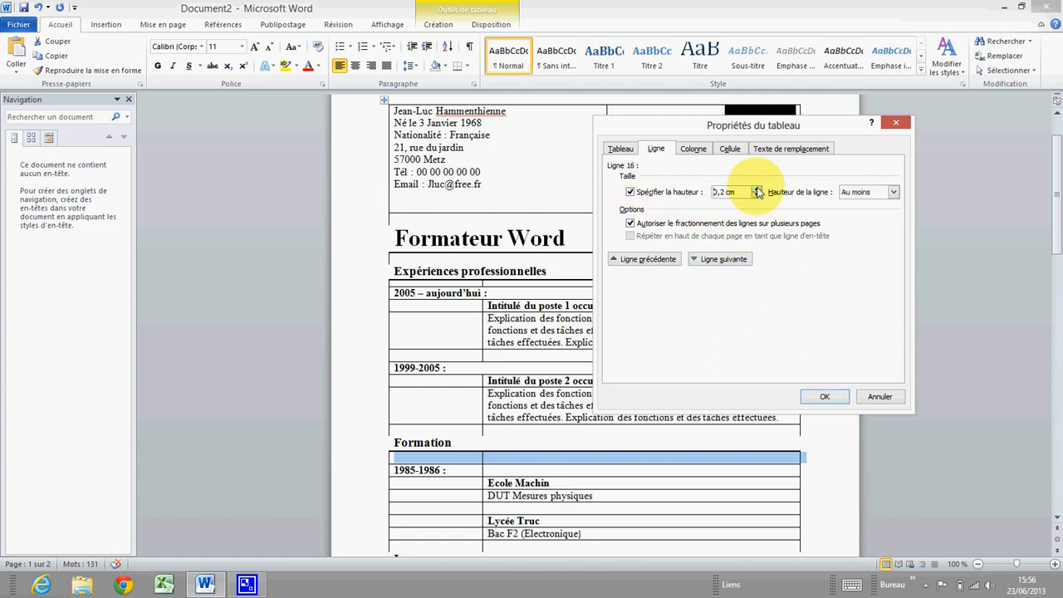
left_click(894, 194)
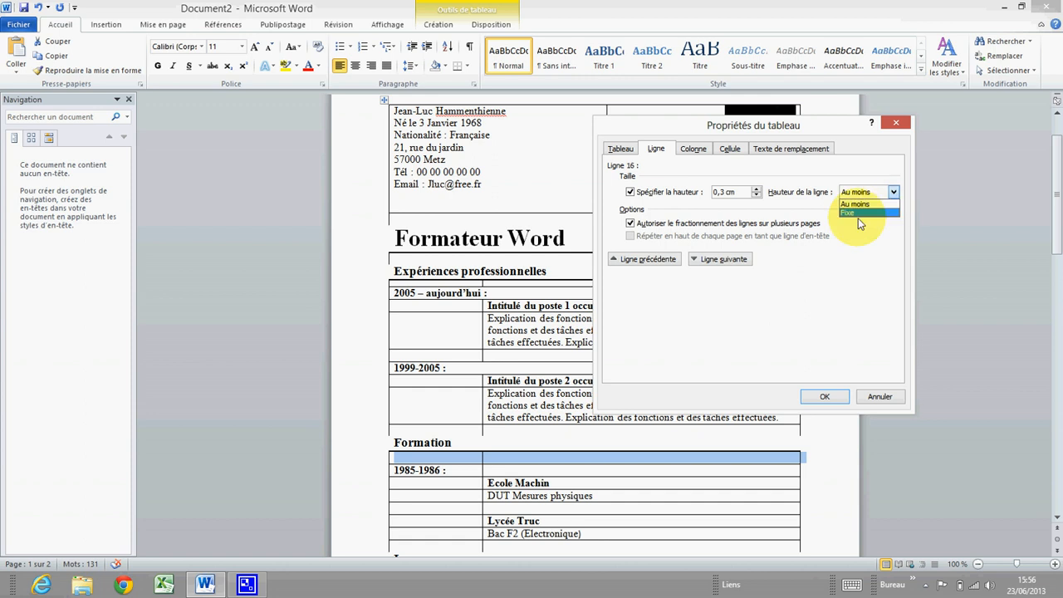
left_click(858, 214)
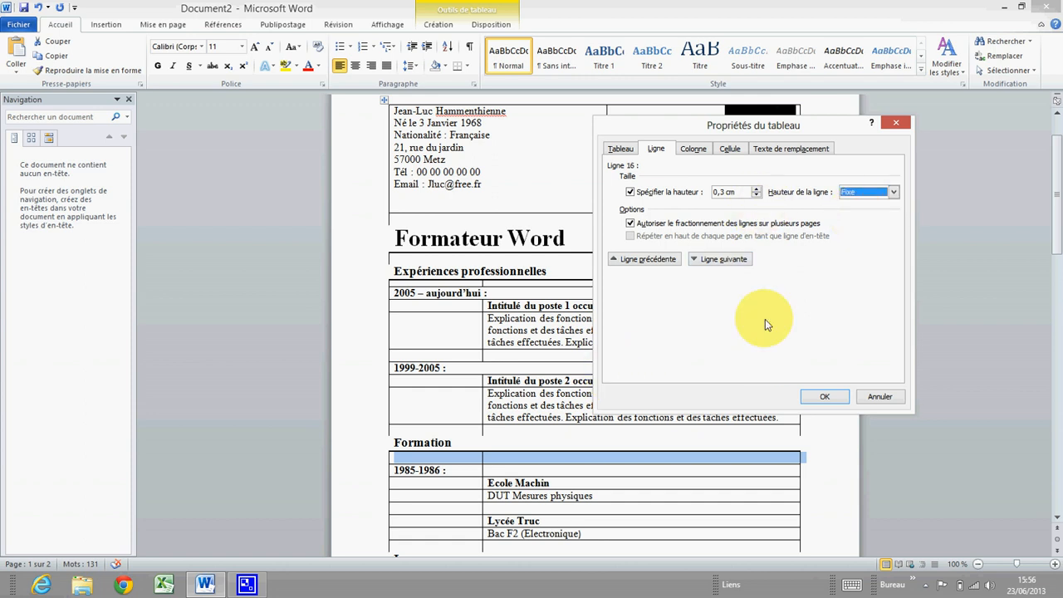
Set the empty row under Langues to a fixed 0,3 cm height
left_click(721, 260)
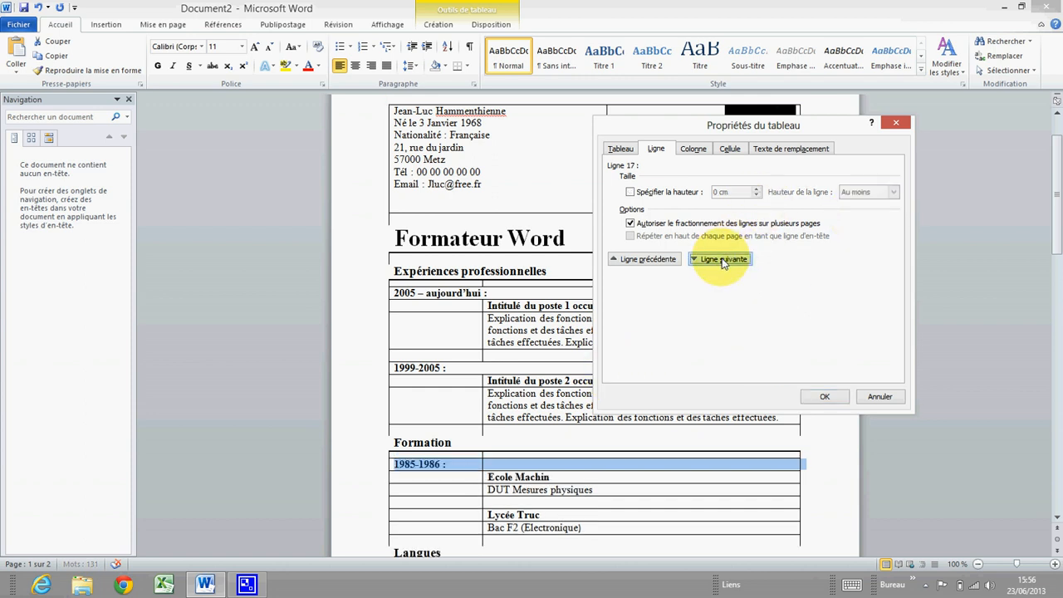
left_click(721, 259)
left_click(722, 260)
left_click(722, 260)
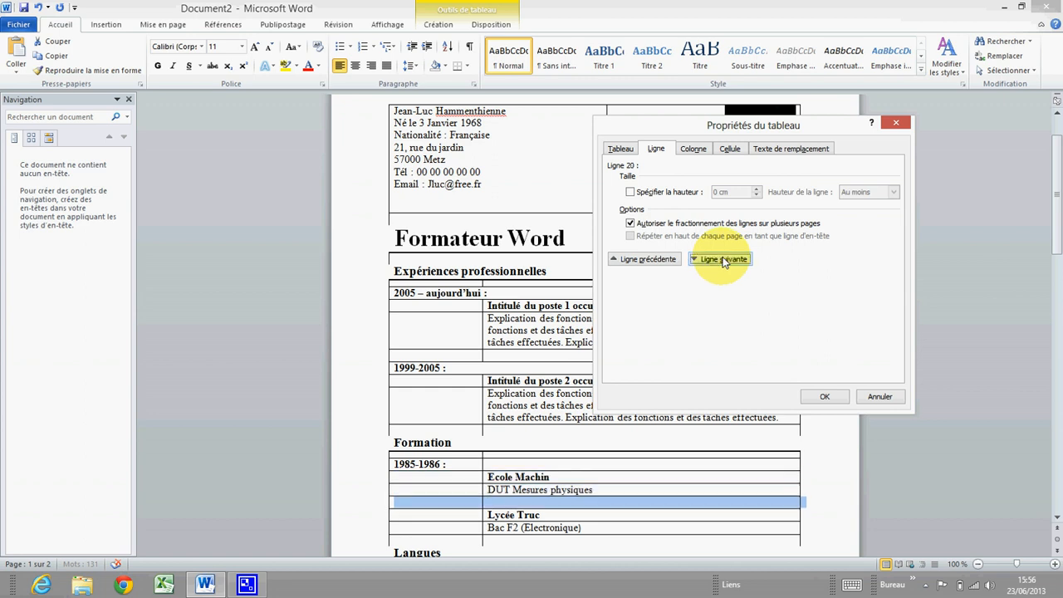
left_click(722, 260)
left_click(722, 260)
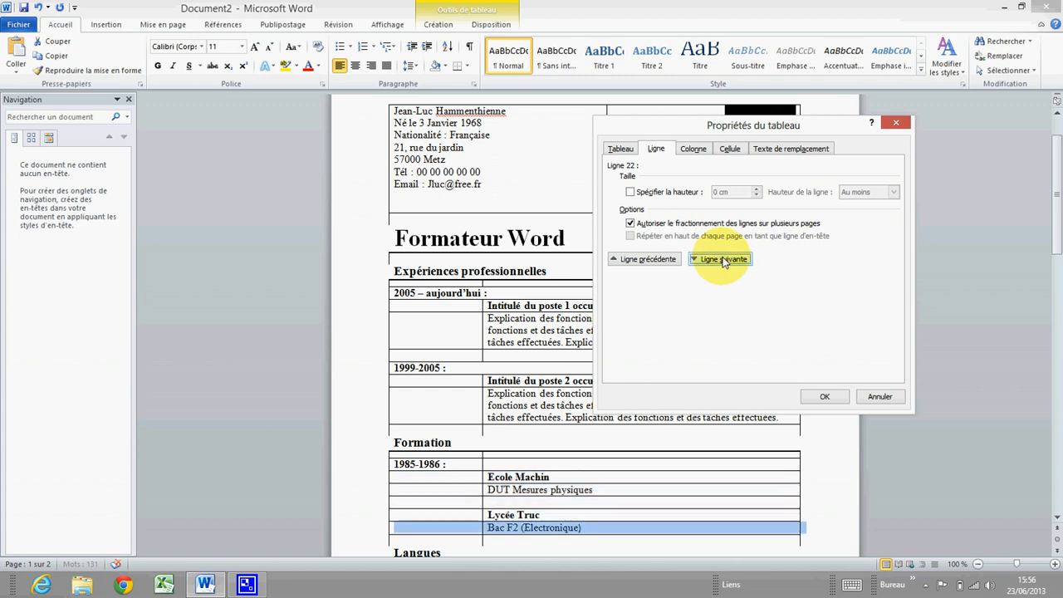
left_click(722, 260)
left_click(722, 260)
left_click(721, 260)
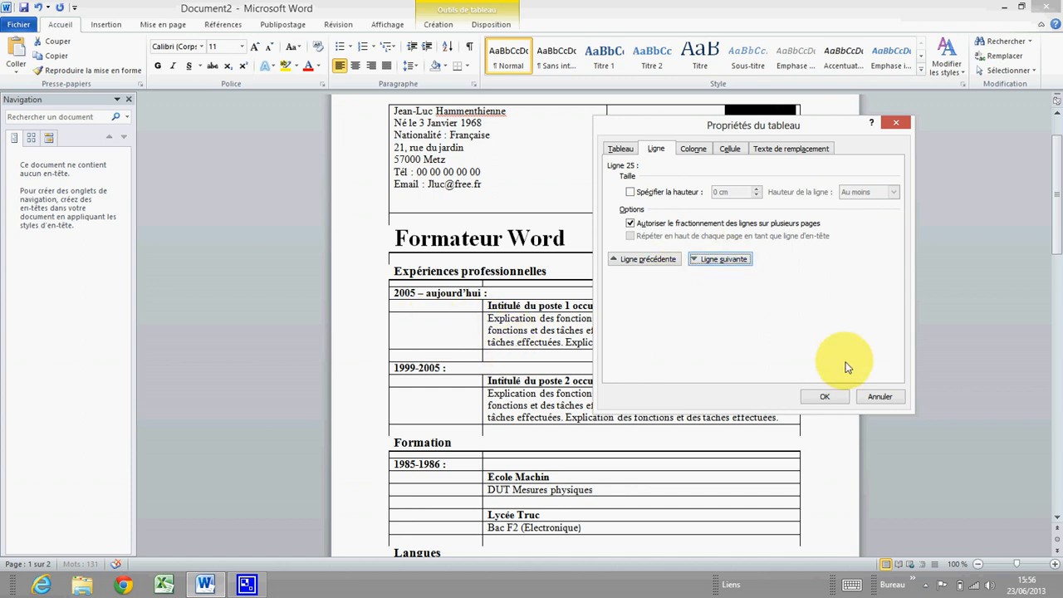
left_click(630, 192)
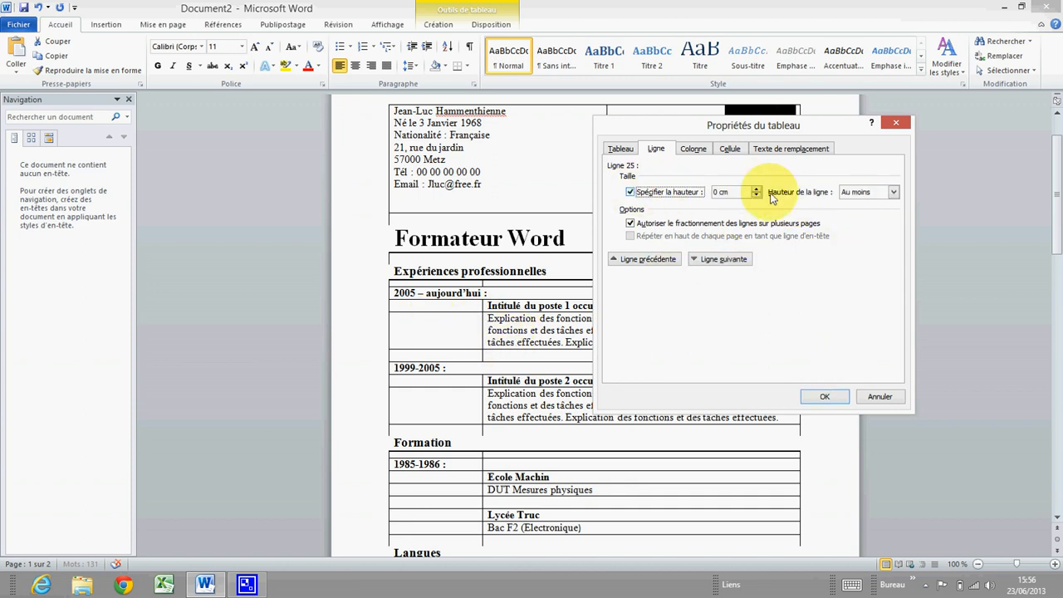
left_click(755, 189)
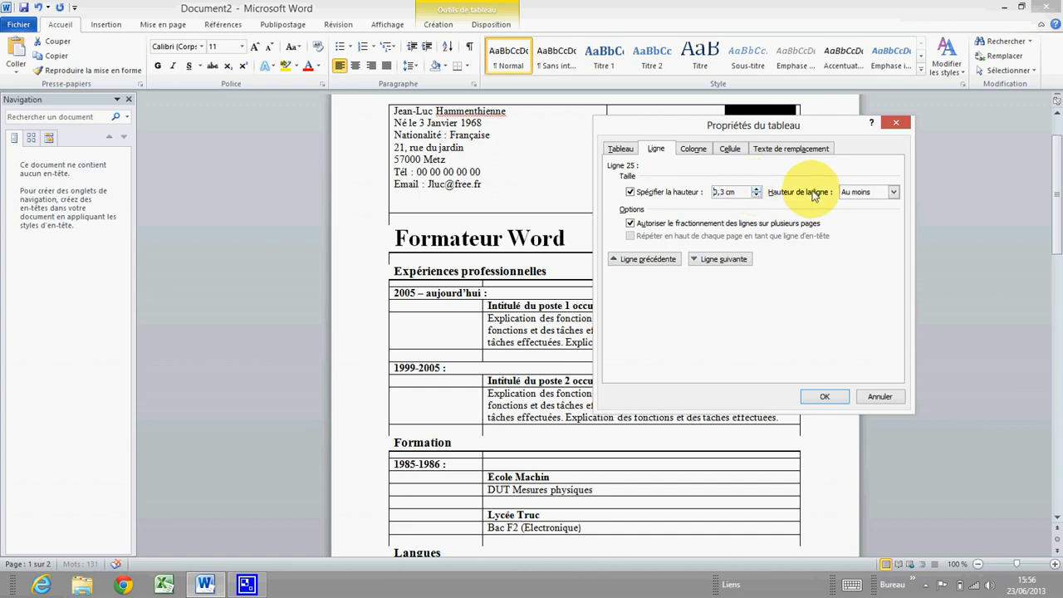
left_click(847, 212)
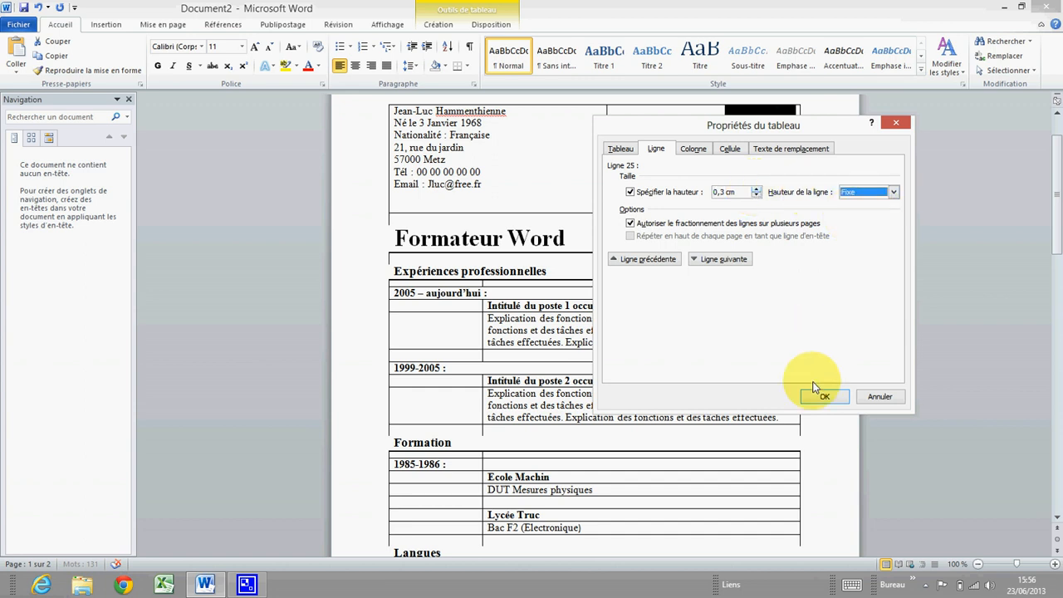
left_click(824, 396)
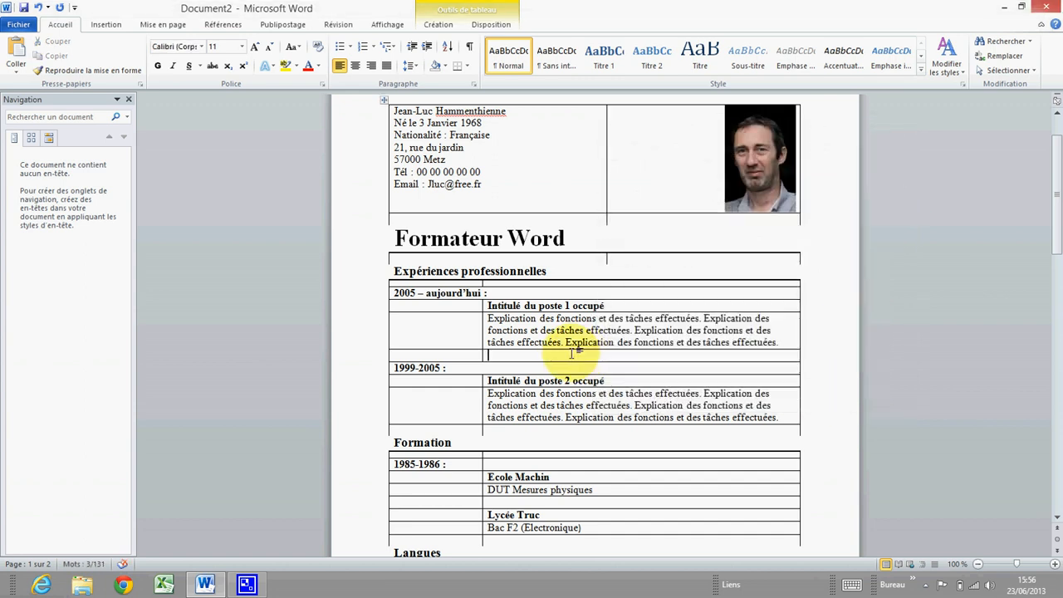
Copy 'Allemand : Intermédiaire' into the empty row below it
scroll(573, 353, "down", 4)
left_click(482, 358)
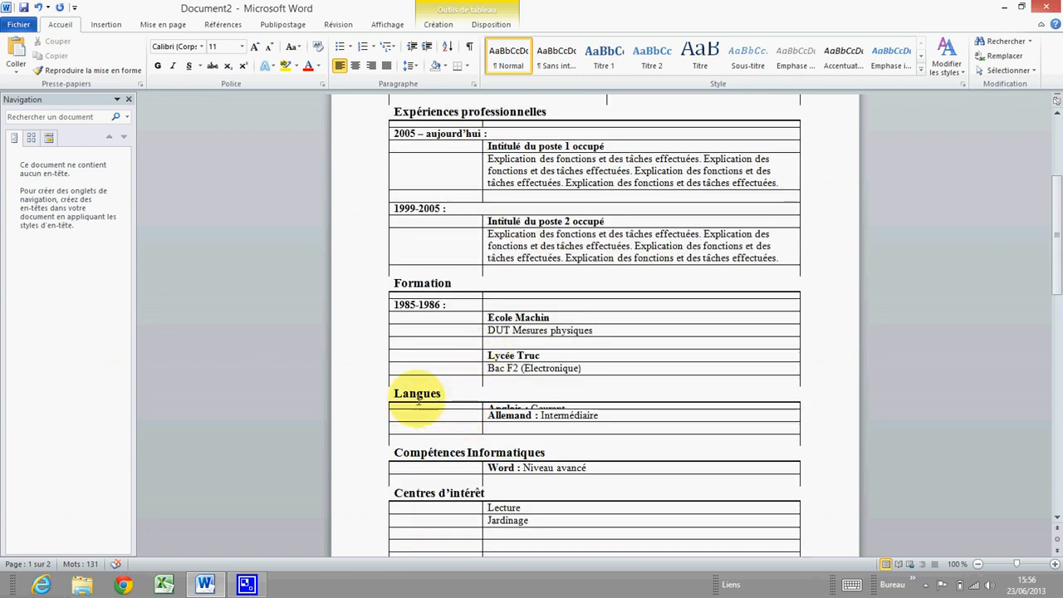
scroll(440, 415, "down", 2)
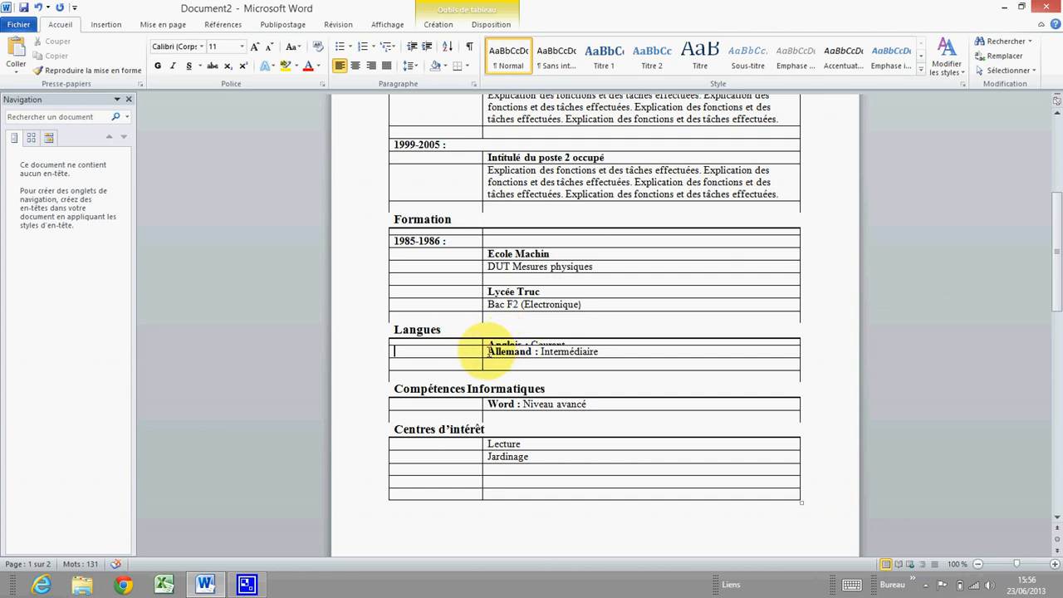
left_click(485, 352)
left_click(490, 351)
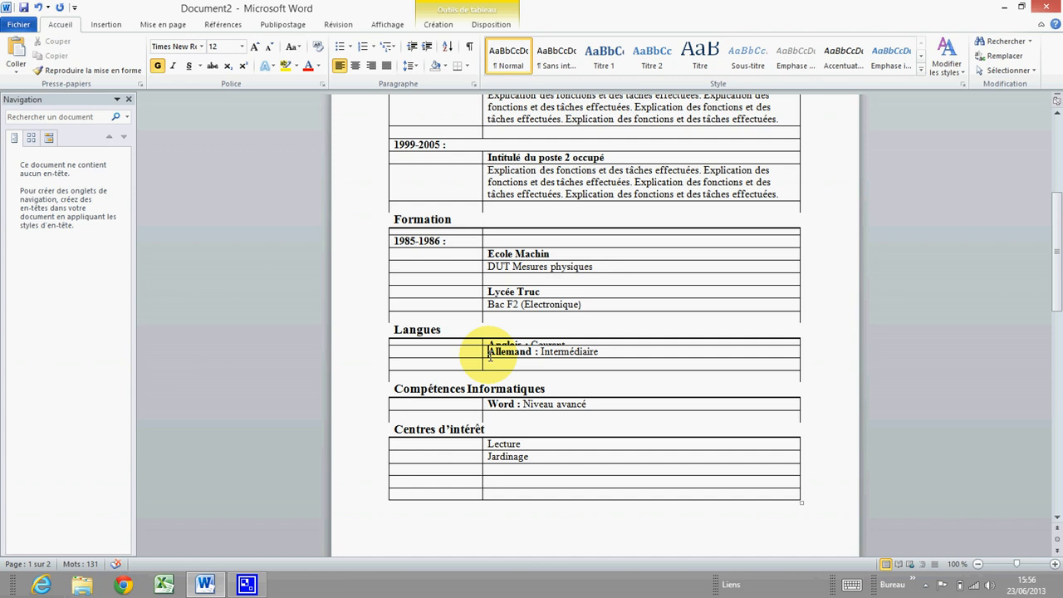
left_click_drag(489, 354, 581, 351)
key("ctrl+c")
right_click(586, 356)
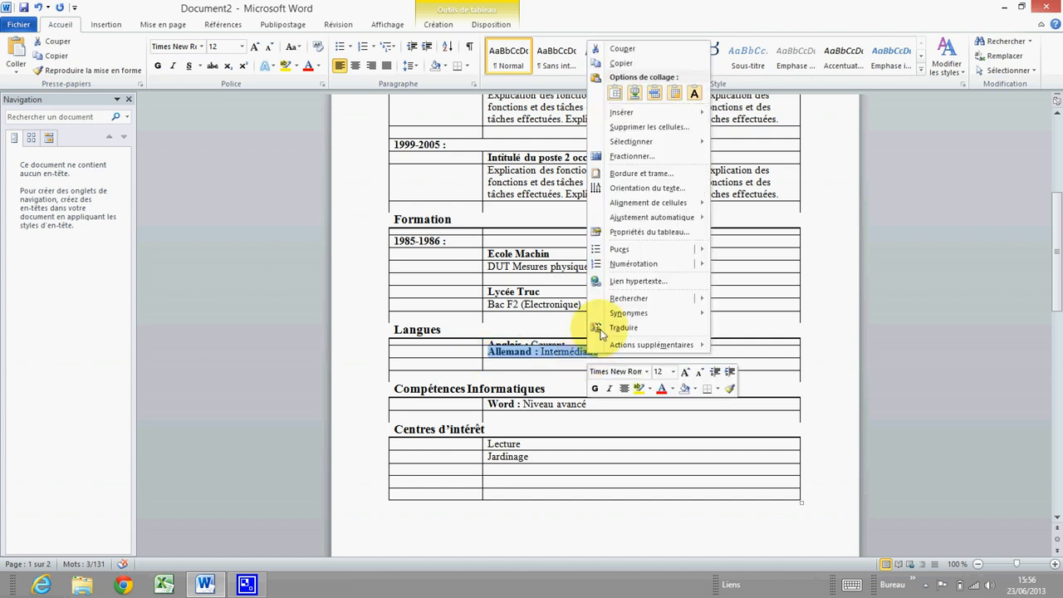
left_click(631, 63)
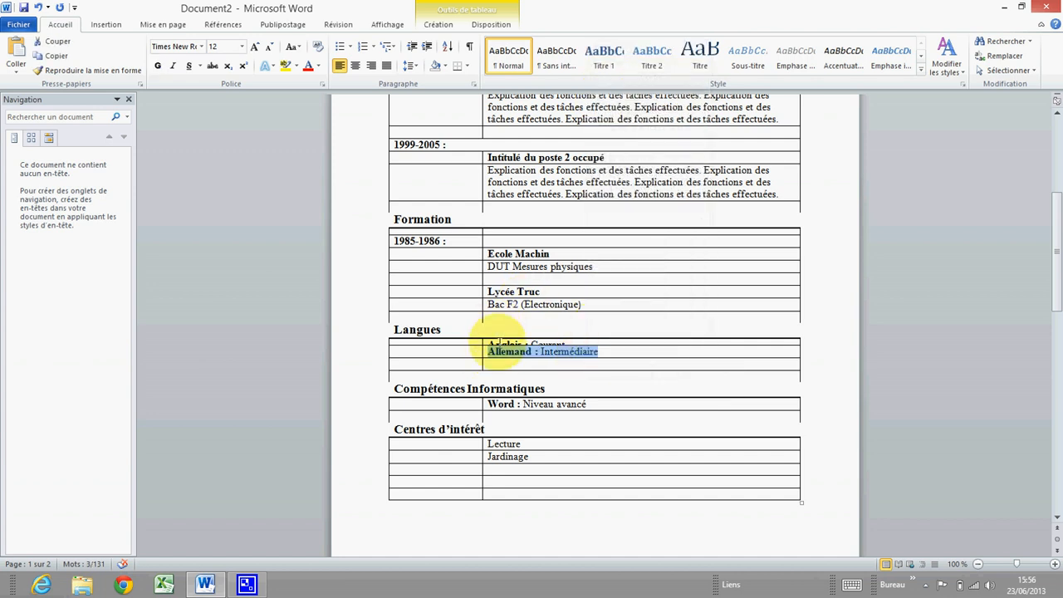
left_click(486, 366)
left_click(499, 366)
right_click(497, 364)
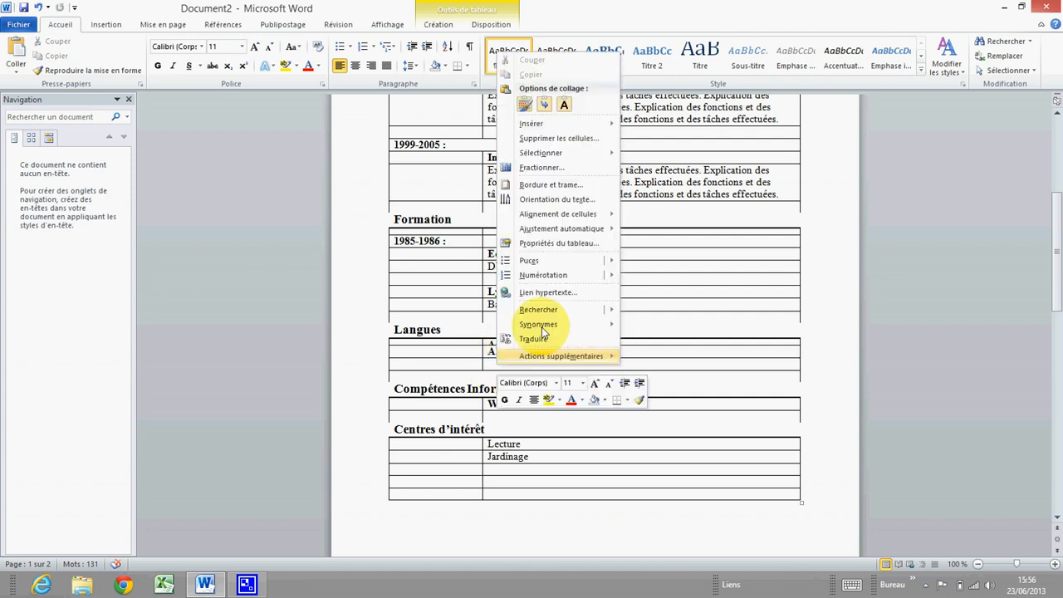
left_click(524, 103)
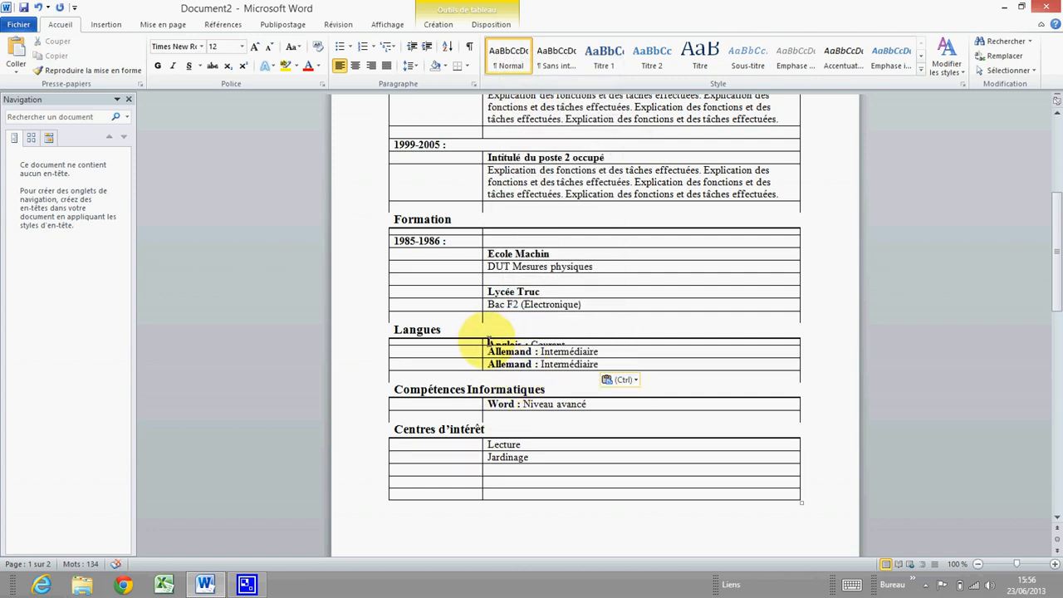
Replace the upper Allemand line with 'Anglais : Courant'
left_click_drag(488, 342, 548, 345)
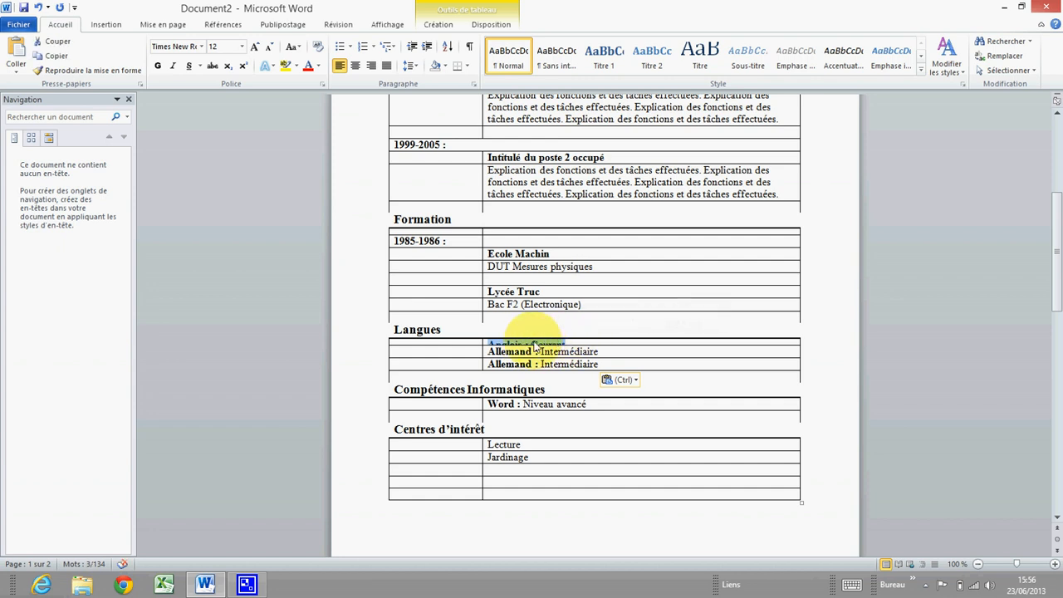
right_click(534, 345)
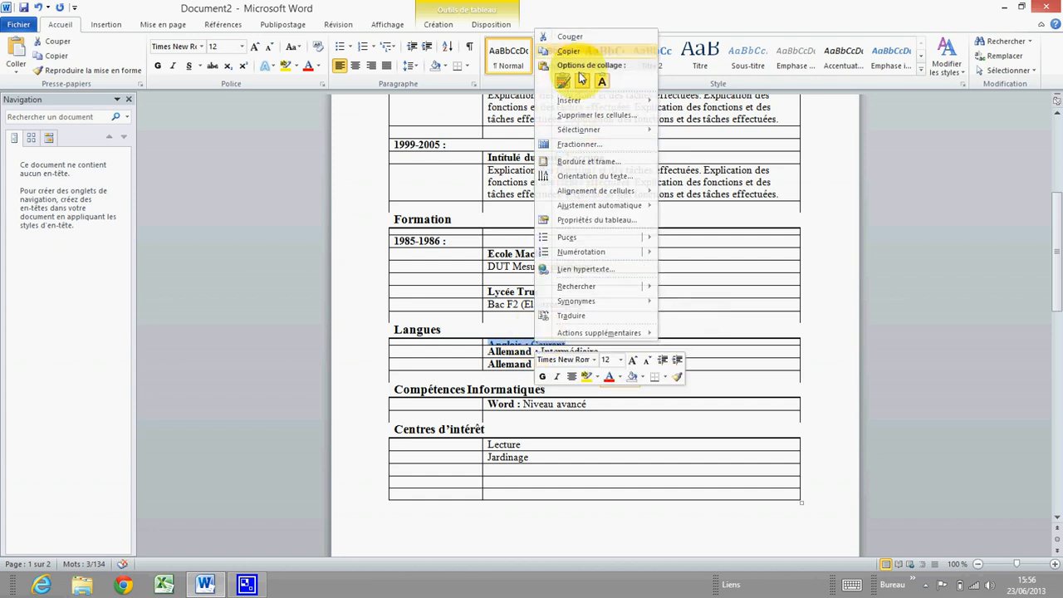
left_click(540, 351)
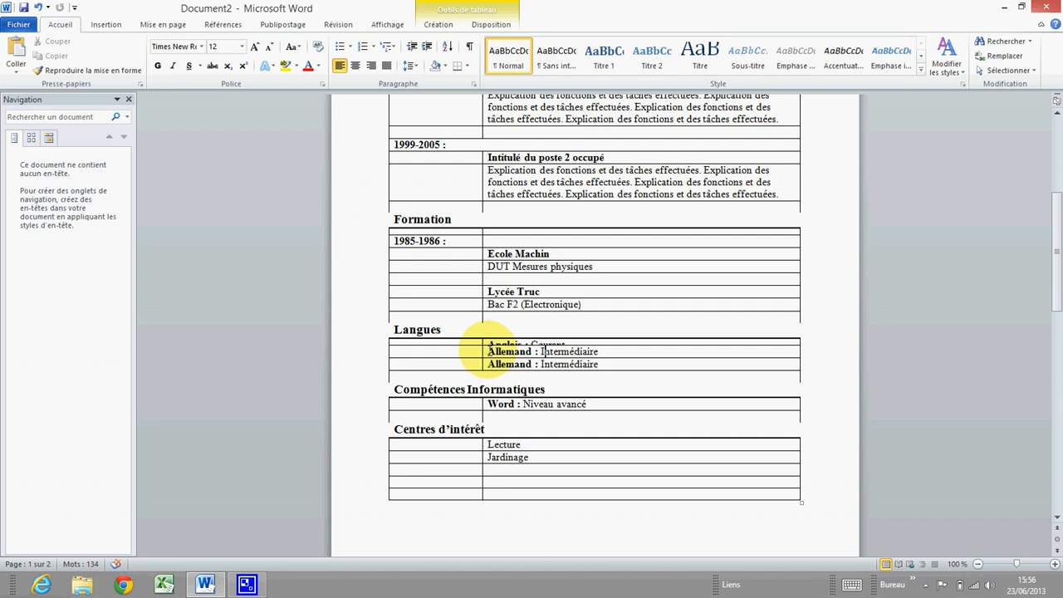
left_click_drag(488, 348, 599, 352)
right_click(599, 351)
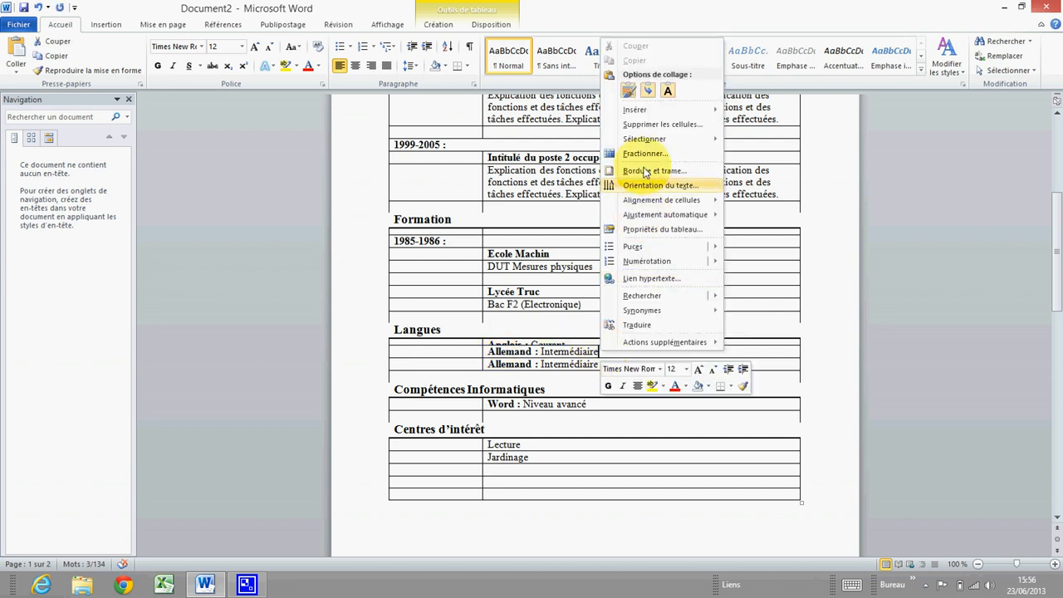
left_click(628, 90)
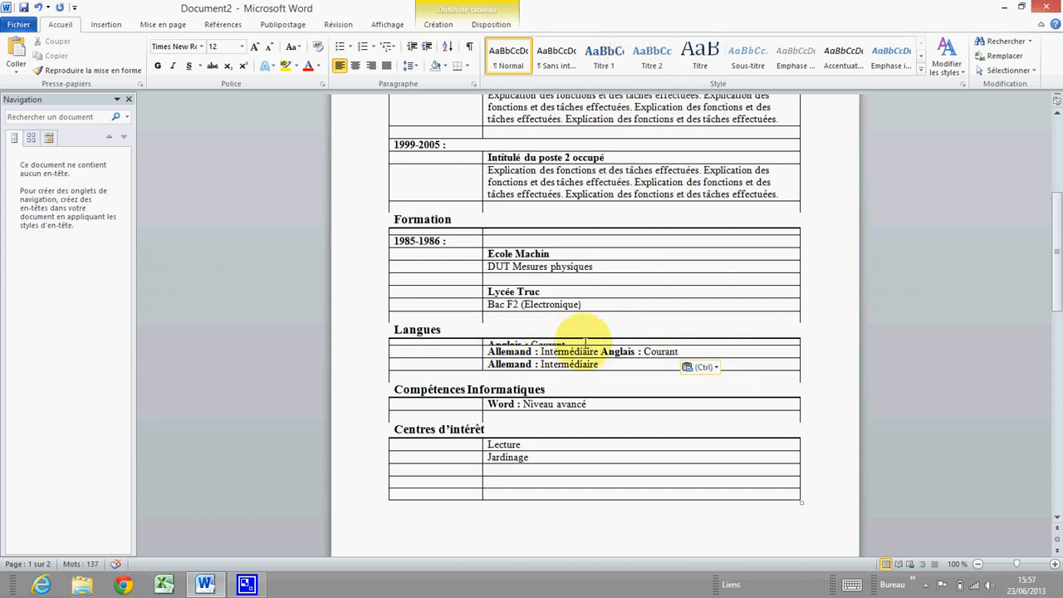
left_click_drag(599, 351, 678, 351)
left_click(508, 351)
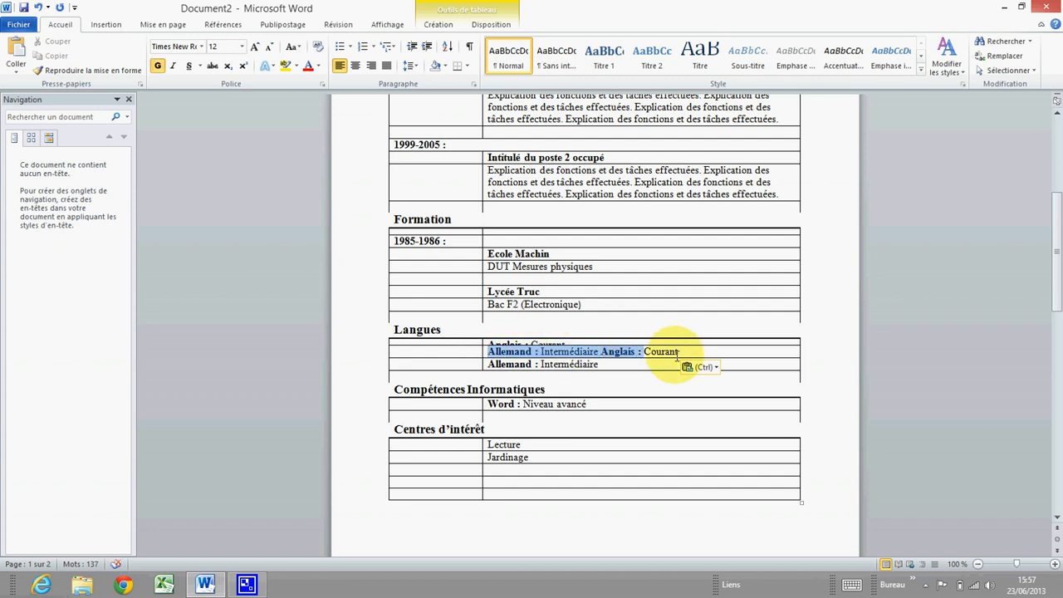
right_click(548, 355)
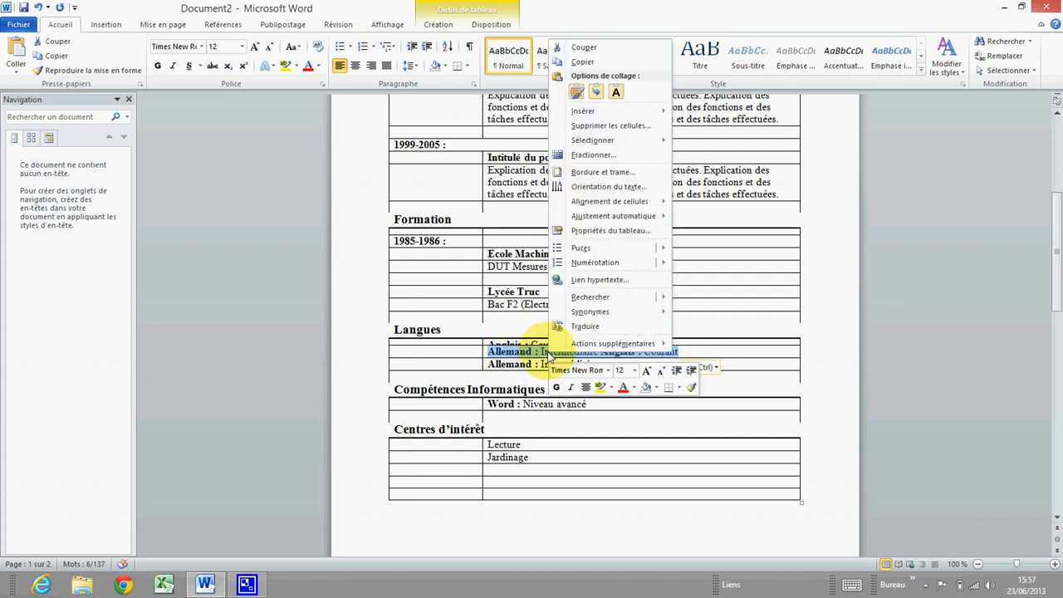
left_click(579, 90)
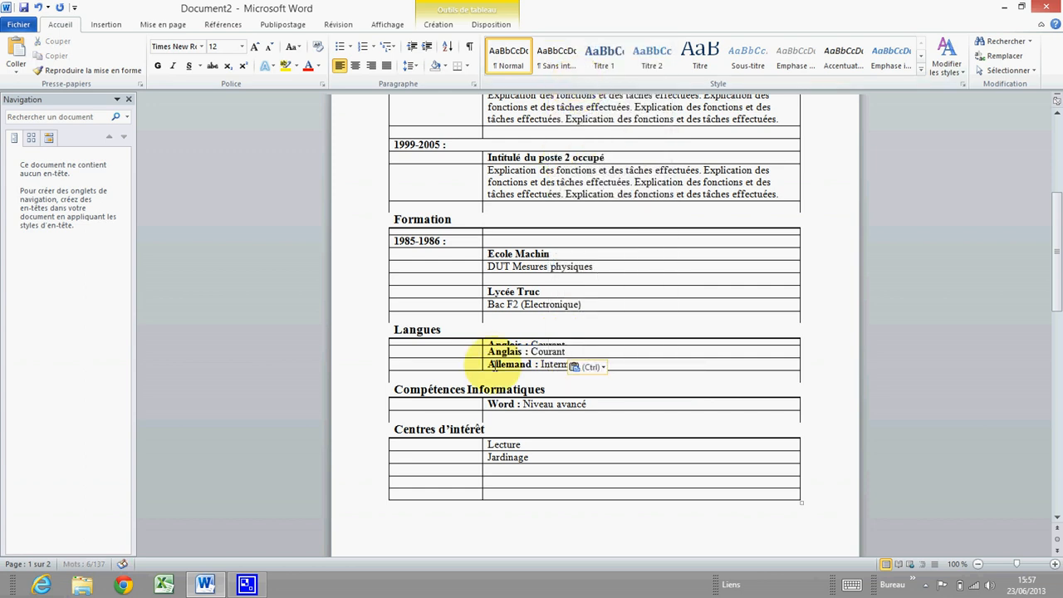
Delete the original Anglais line from the top row and switch off bold there
double_click(492, 343)
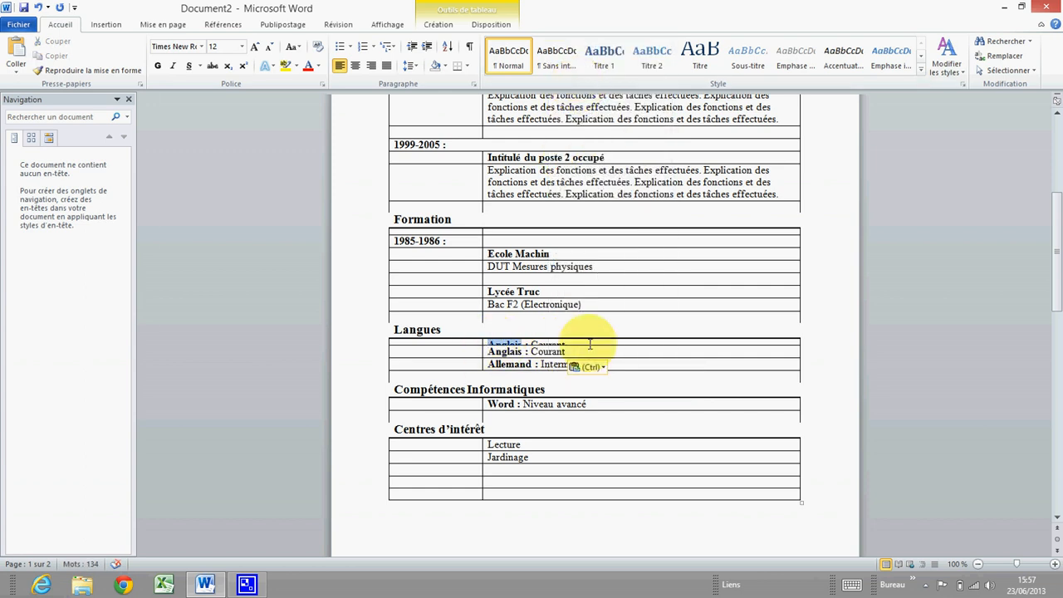
key("Delete")
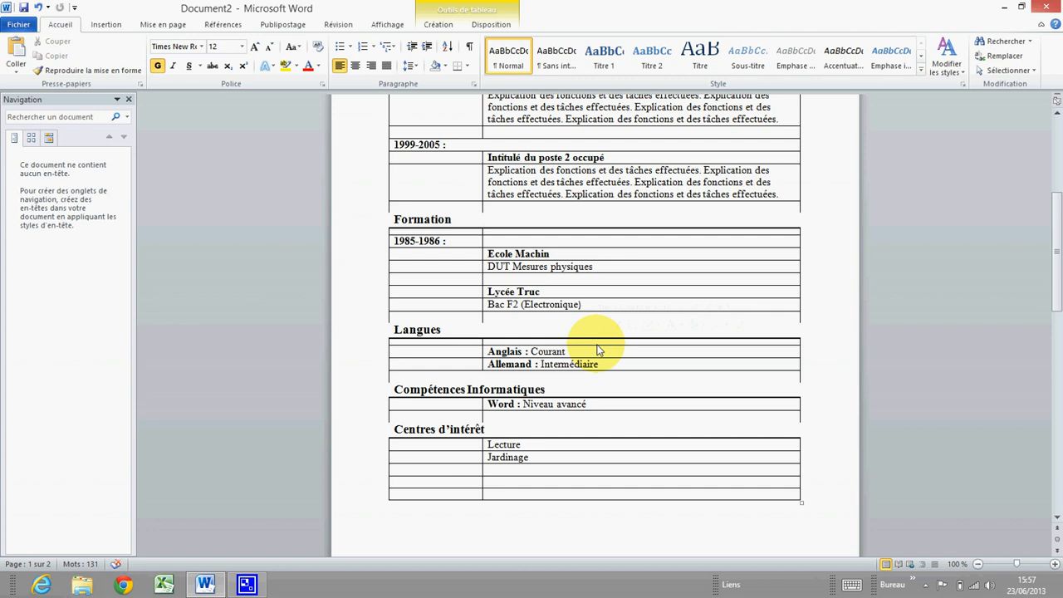
left_click(510, 340)
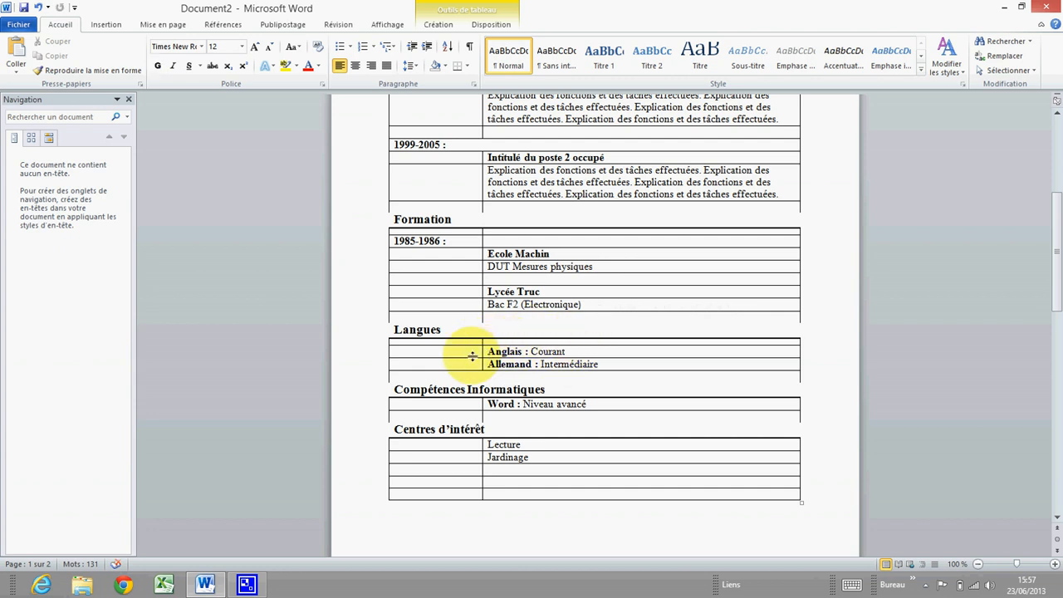
Cut Lecture and Jardinage and try pasting them as plain text, then undo
left_click(417, 346)
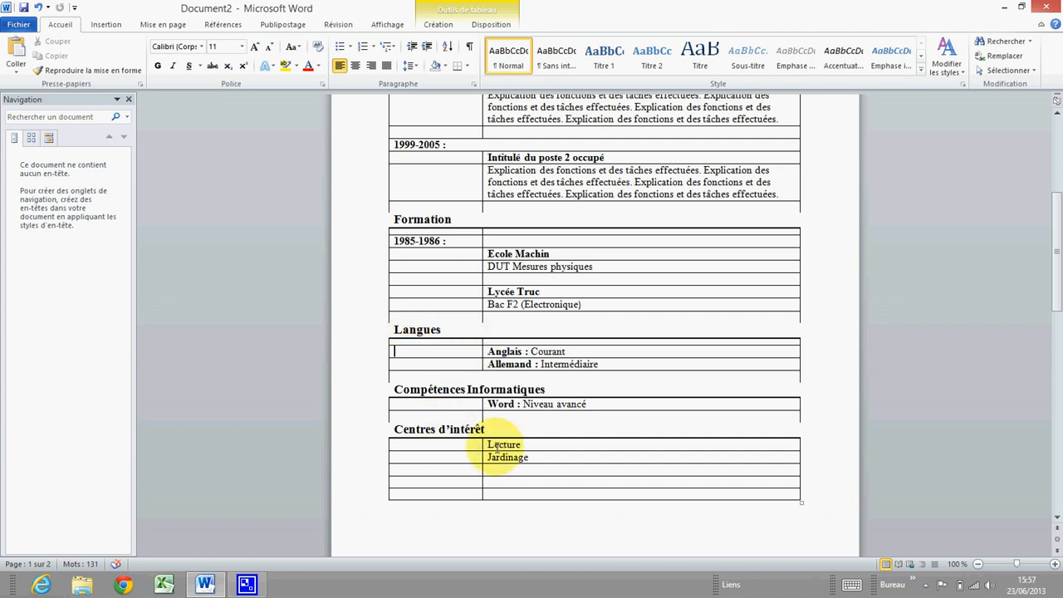
left_click_drag(489, 445, 528, 465)
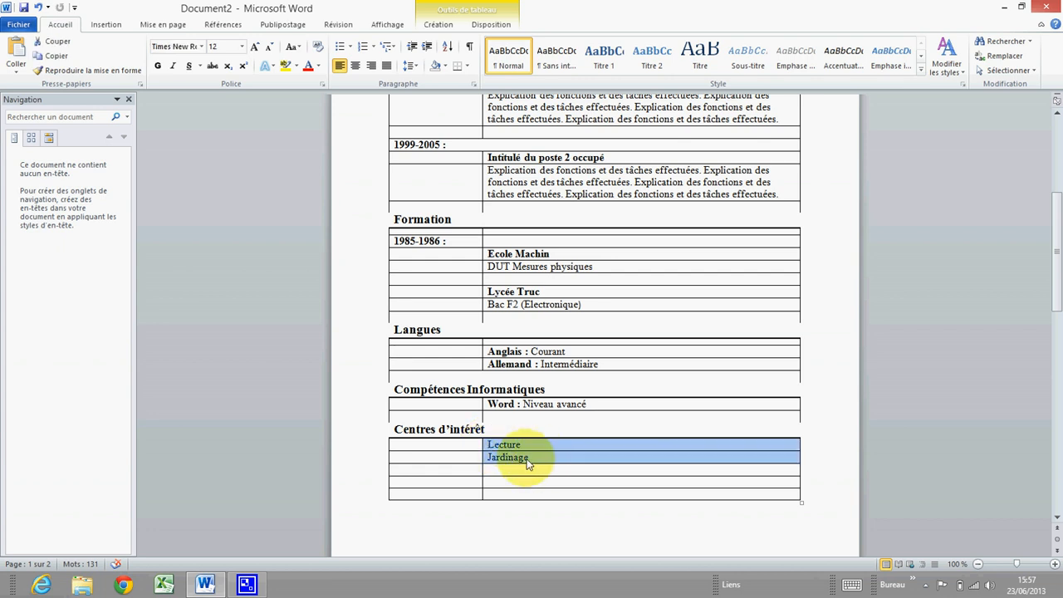
right_click(521, 463)
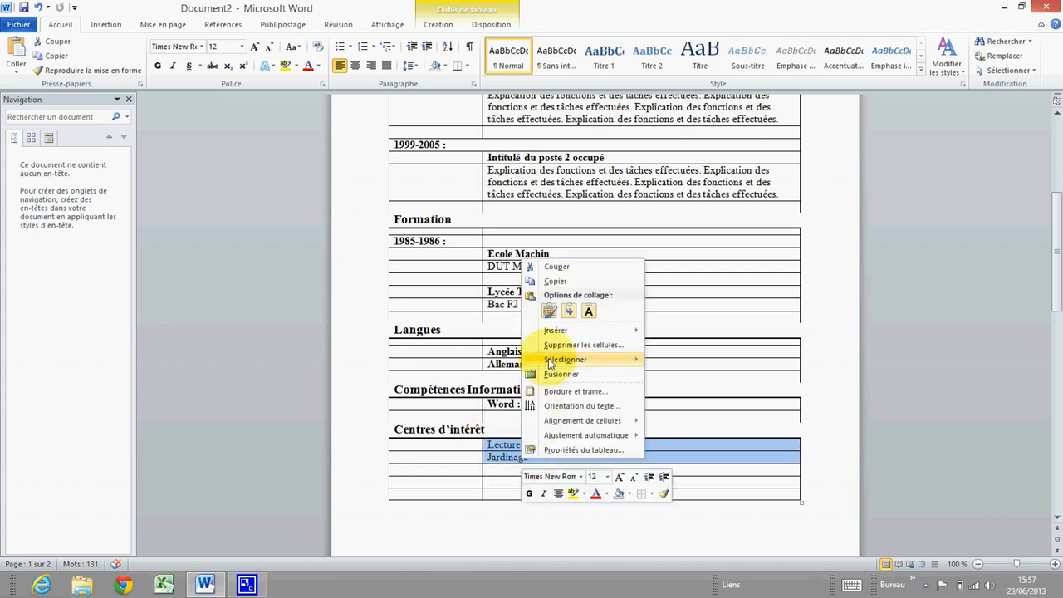
left_click(553, 282)
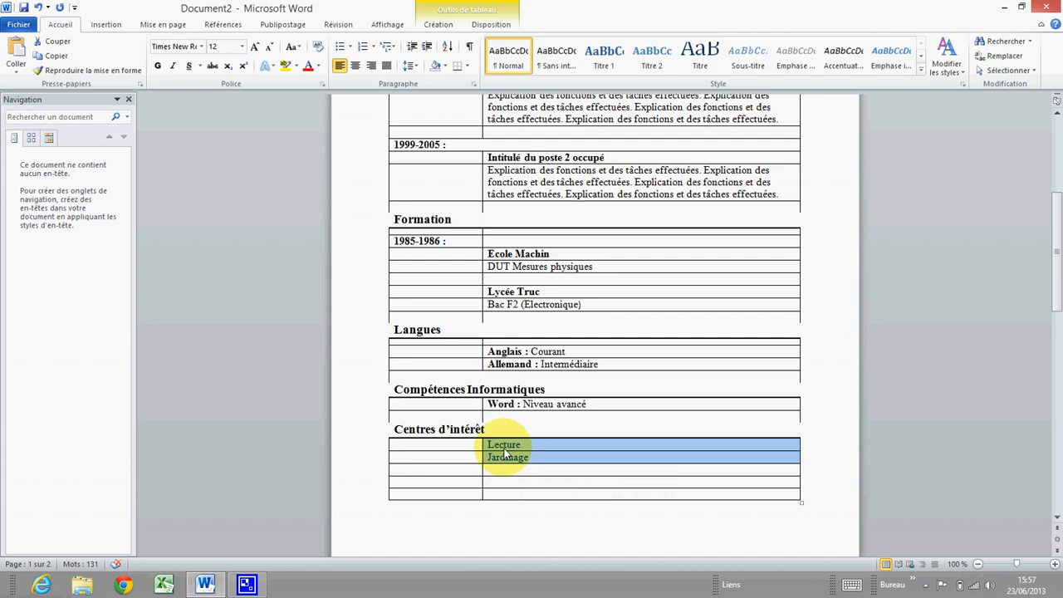
right_click(505, 451)
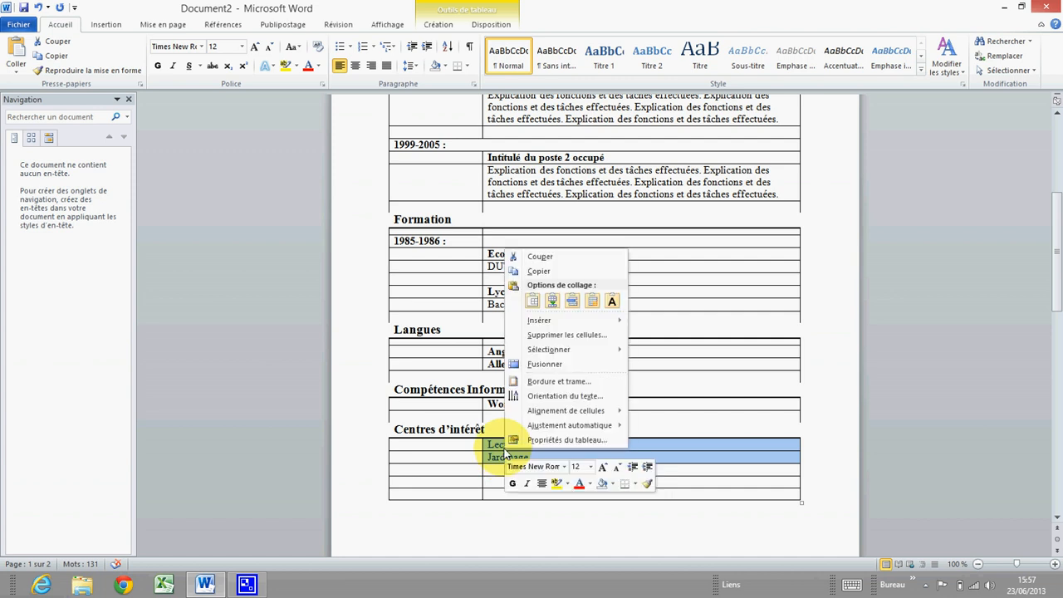
left_click(539, 258)
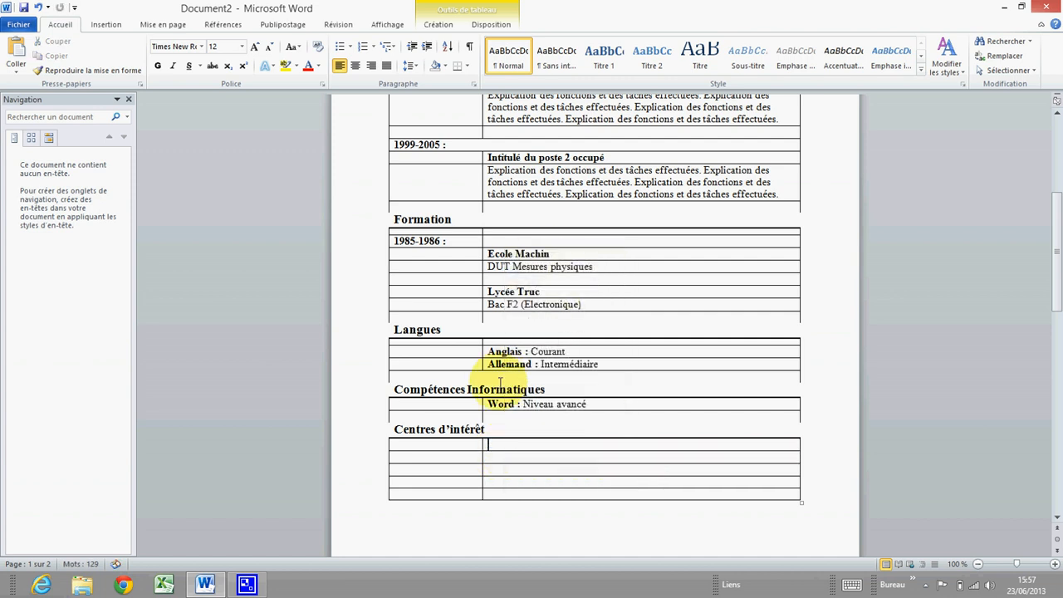
right_click(490, 456)
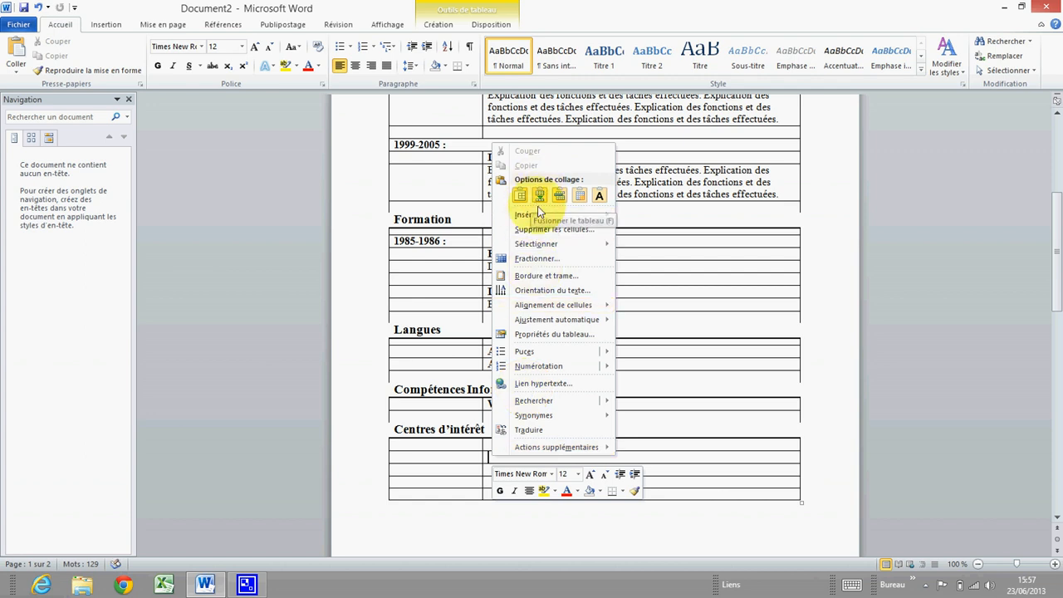
left_click(600, 197)
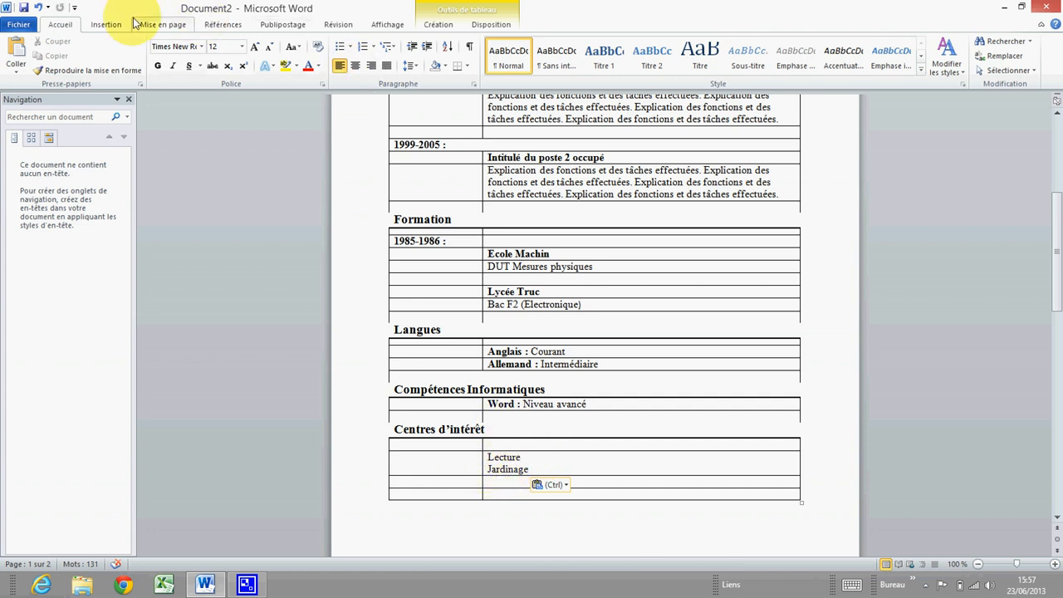
left_click(39, 7)
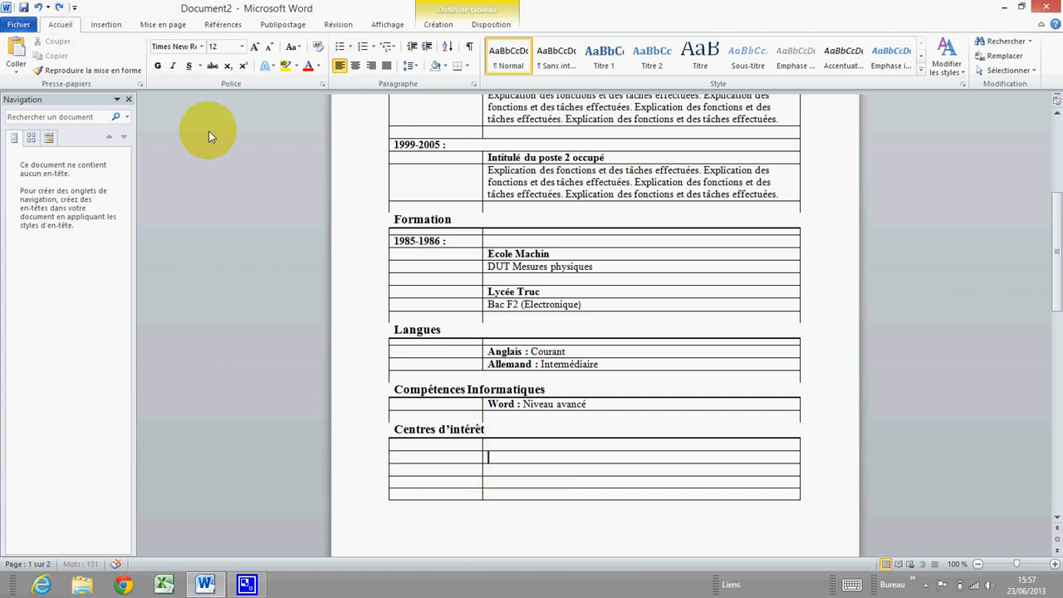
Paste Lecture and Jardinage one row lower using the Replace Cells option
right_click(496, 458)
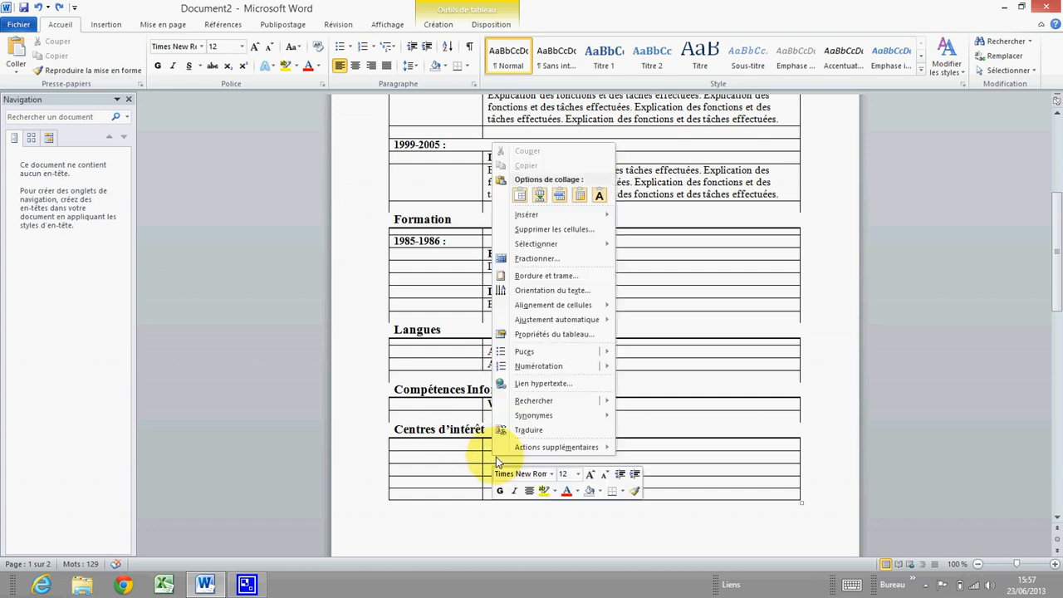
left_click(540, 196)
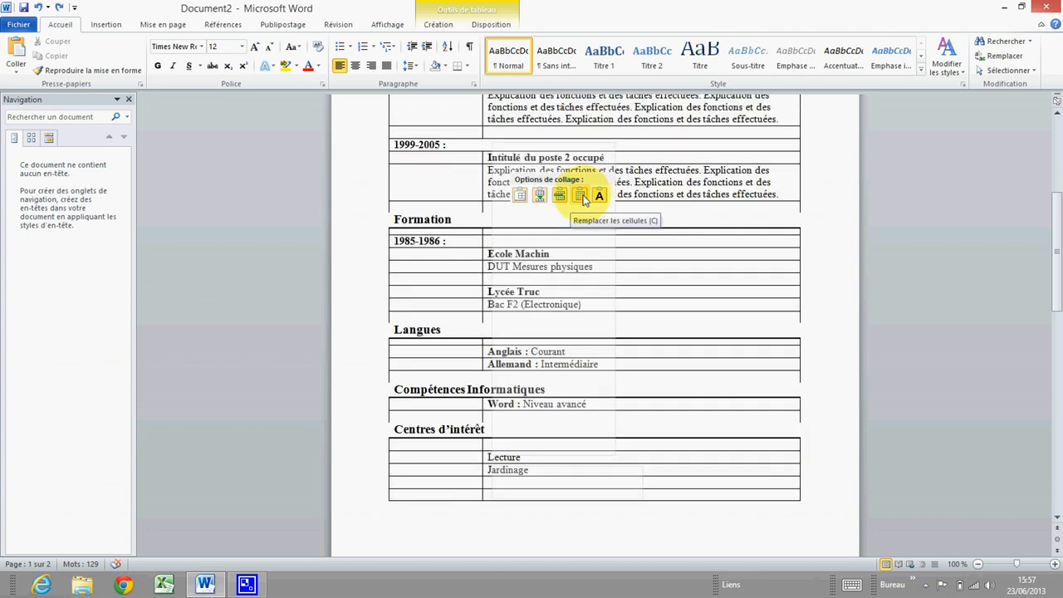
left_click(581, 196)
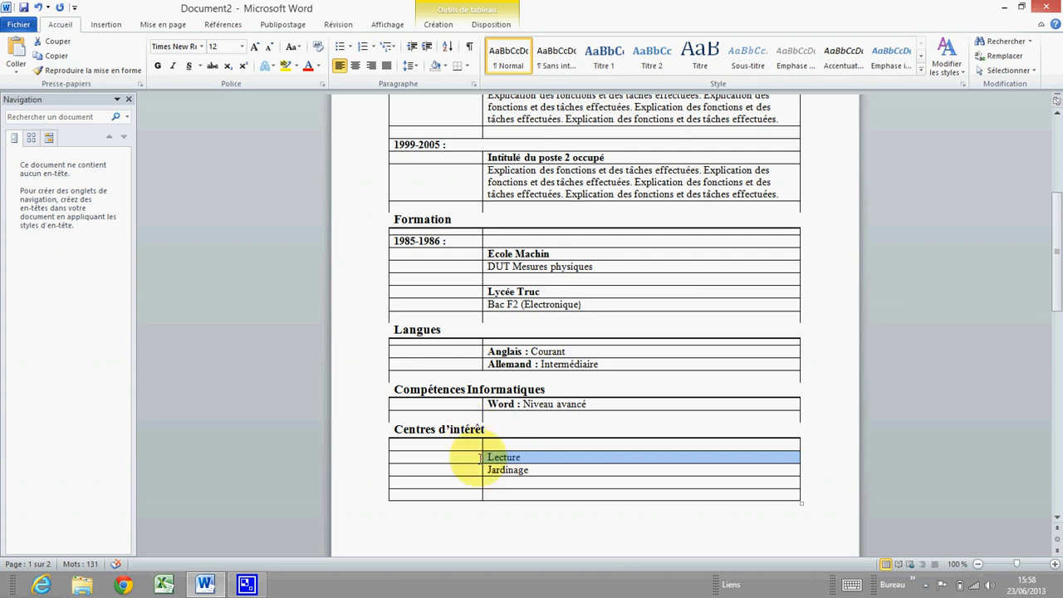
left_click(38, 7)
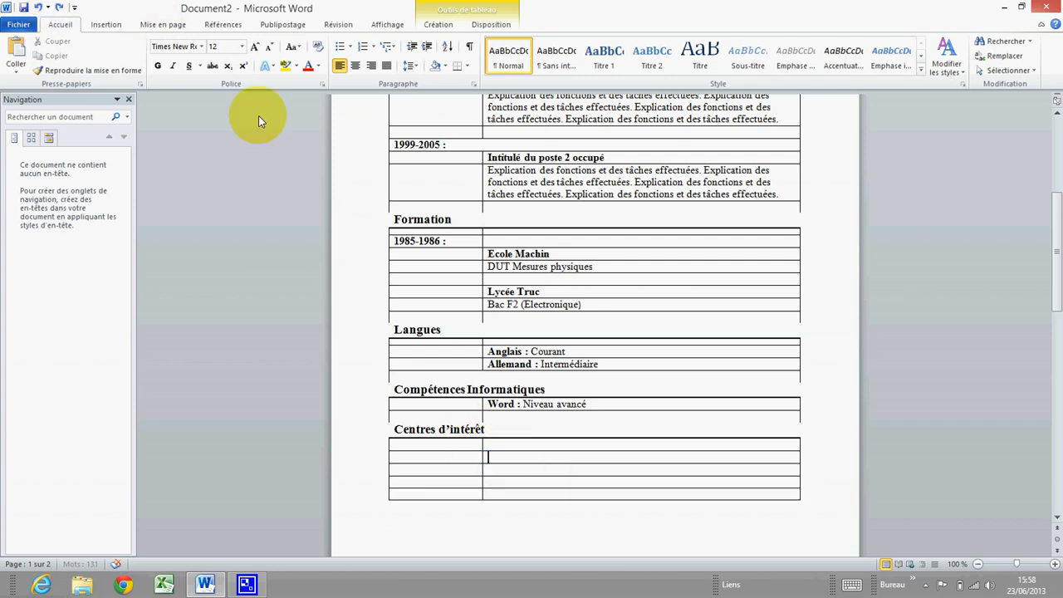
right_click(496, 458)
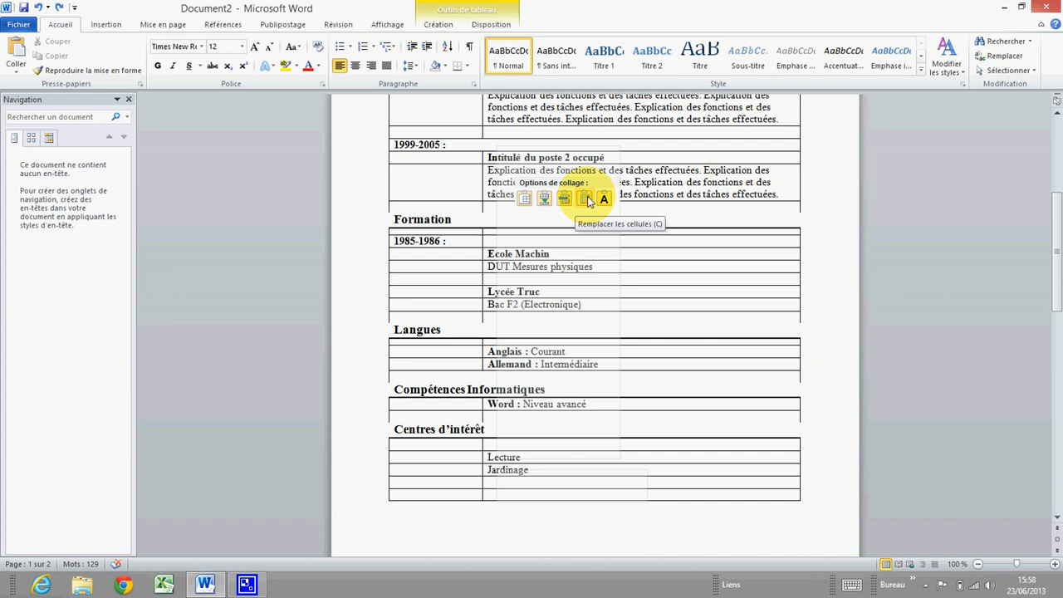
left_click(586, 201)
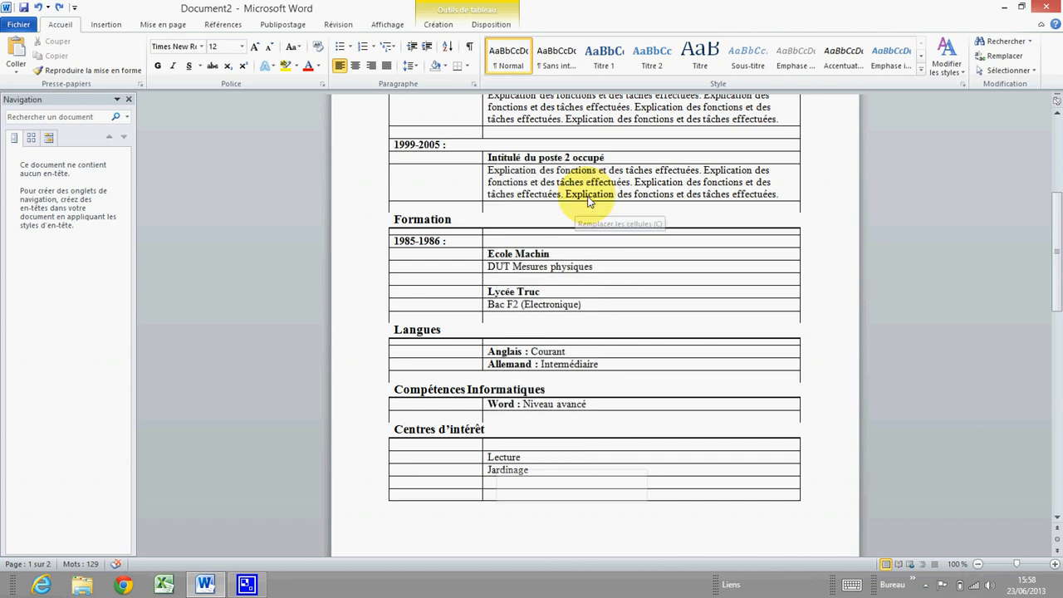
left_click(543, 472)
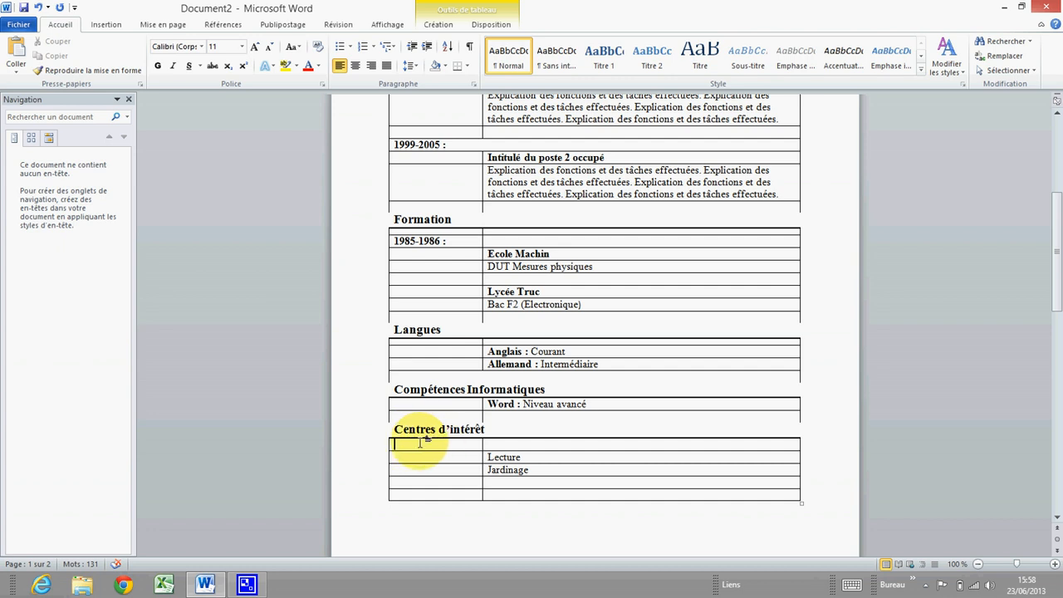
Fix the empty row above Lecture at exactly 0,3 cm high
right_click(415, 449)
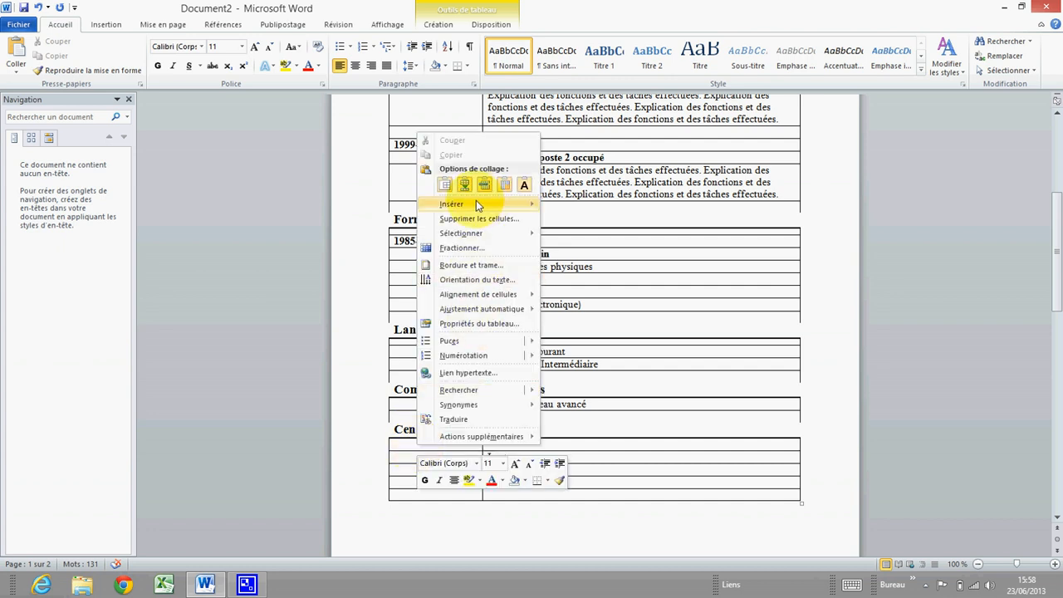
mouse_move(489, 230)
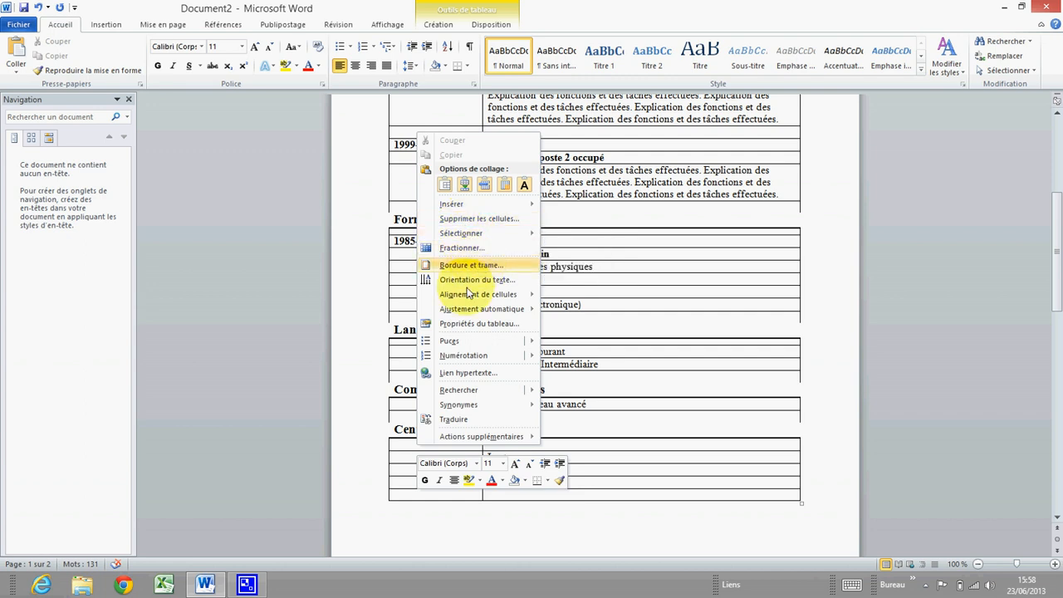
left_click(480, 324)
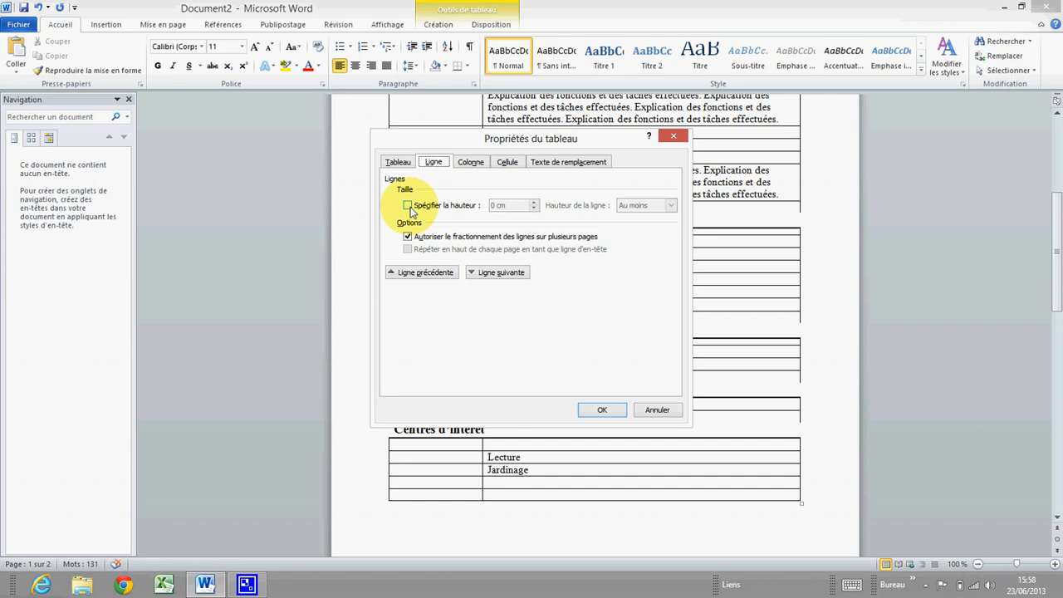
left_click_drag(455, 138, 674, 103)
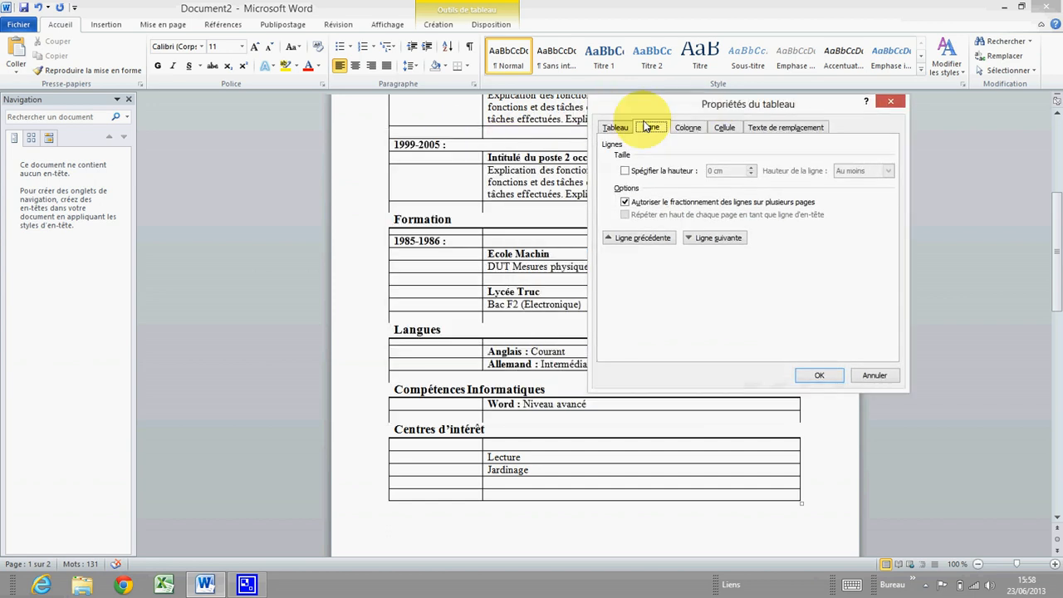
left_click(717, 238)
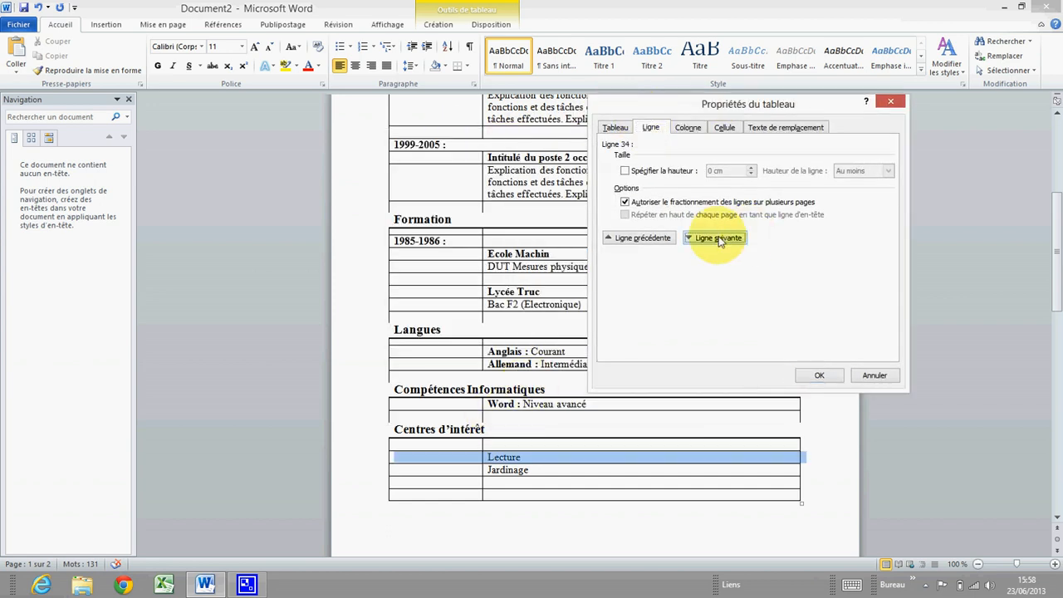
left_click(640, 238)
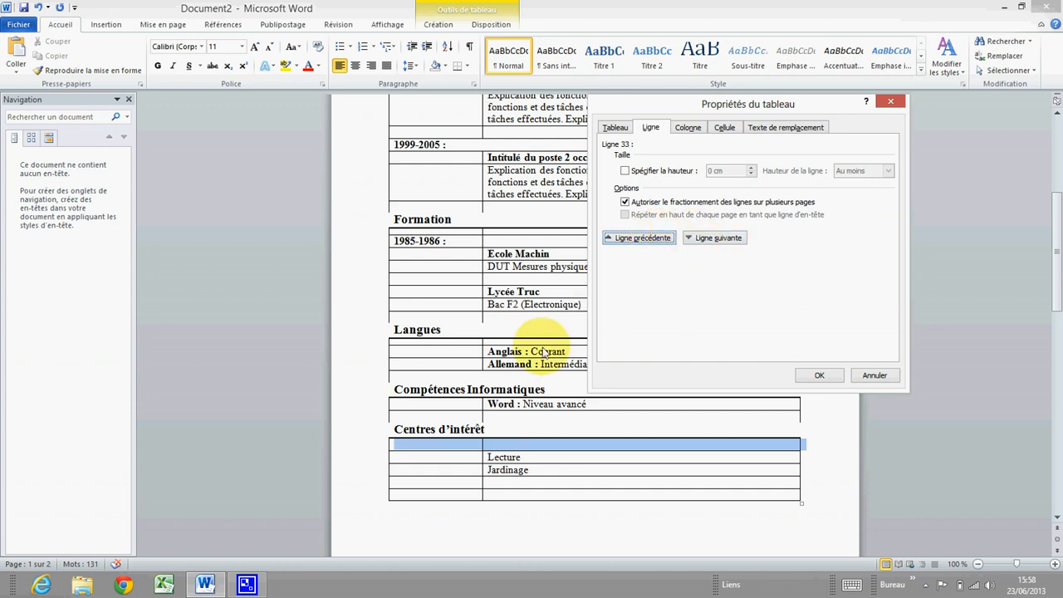
left_click(626, 171)
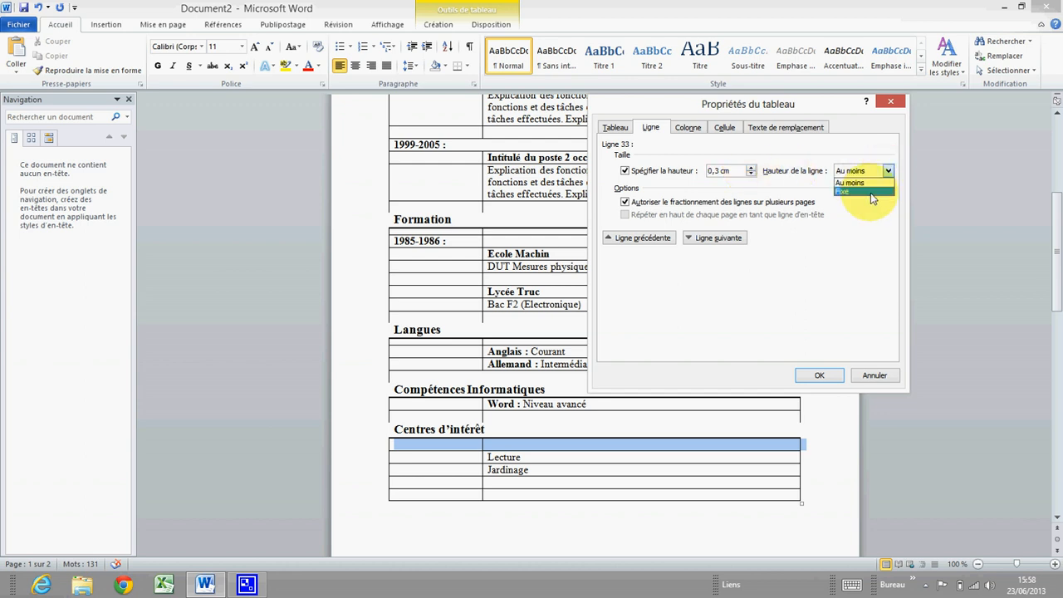
left_click(866, 192)
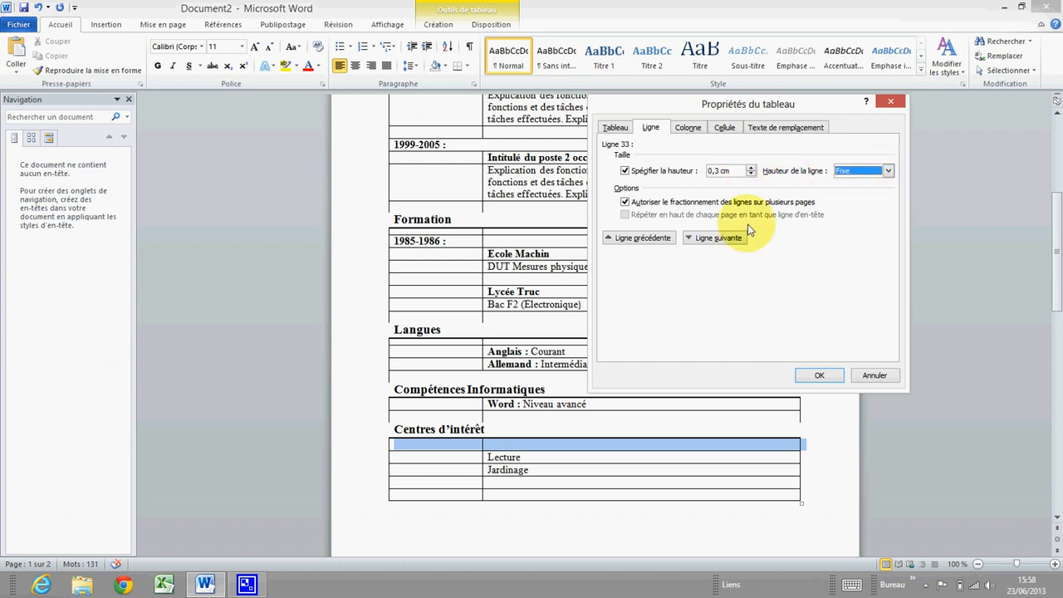
left_click(814, 374)
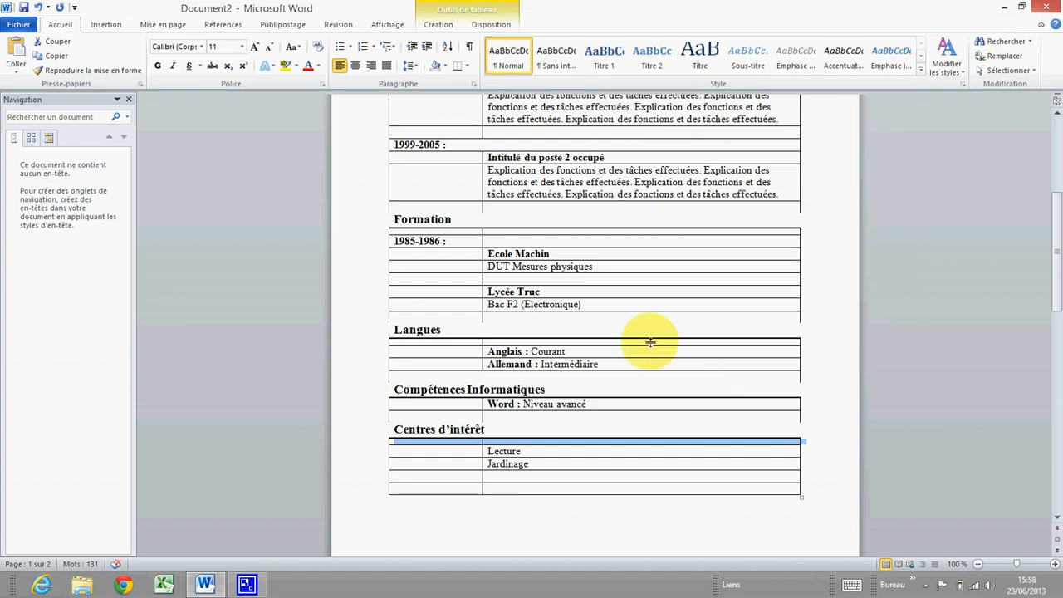
scroll(646, 340, "up", 5)
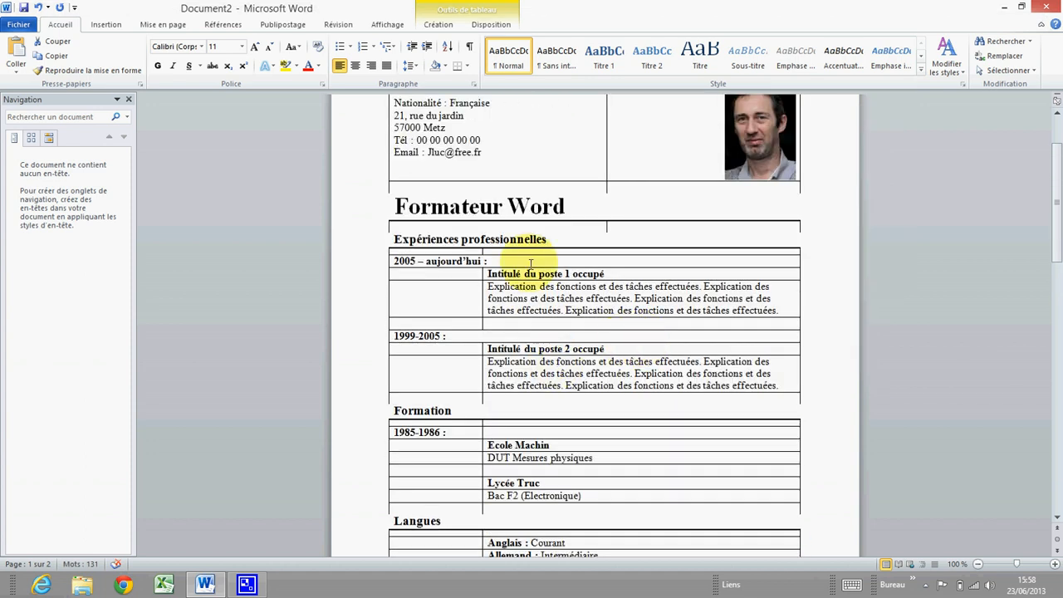
Delete all rows of the empty table on page 2
scroll(502, 291, "up", 2)
scroll(515, 301, "down", 5)
scroll(498, 290, "down", 3)
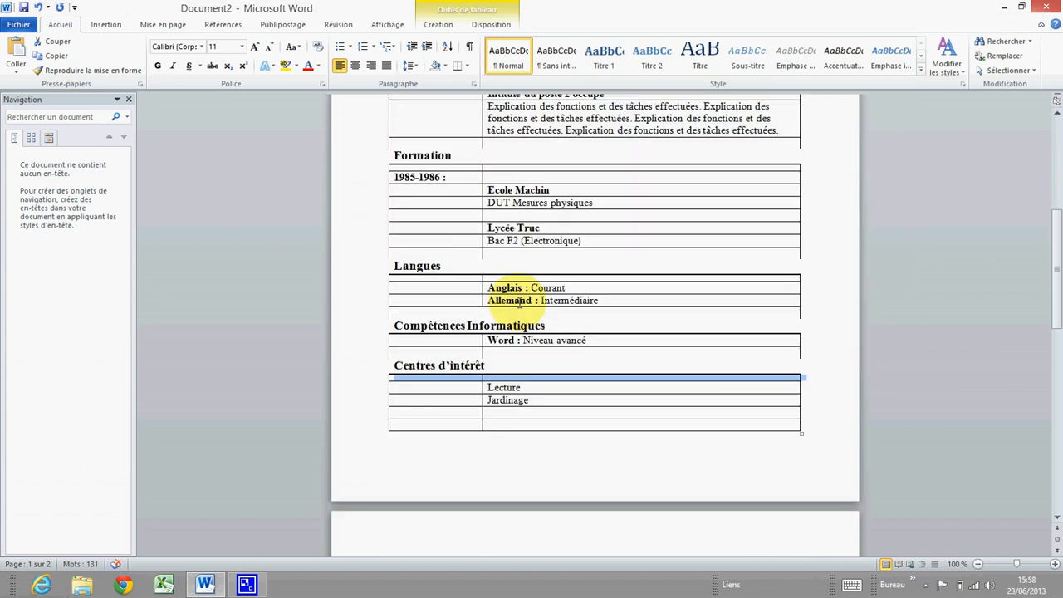
scroll(504, 313, "up", 1)
scroll(491, 290, "down", 6)
scroll(443, 335, "down", 2)
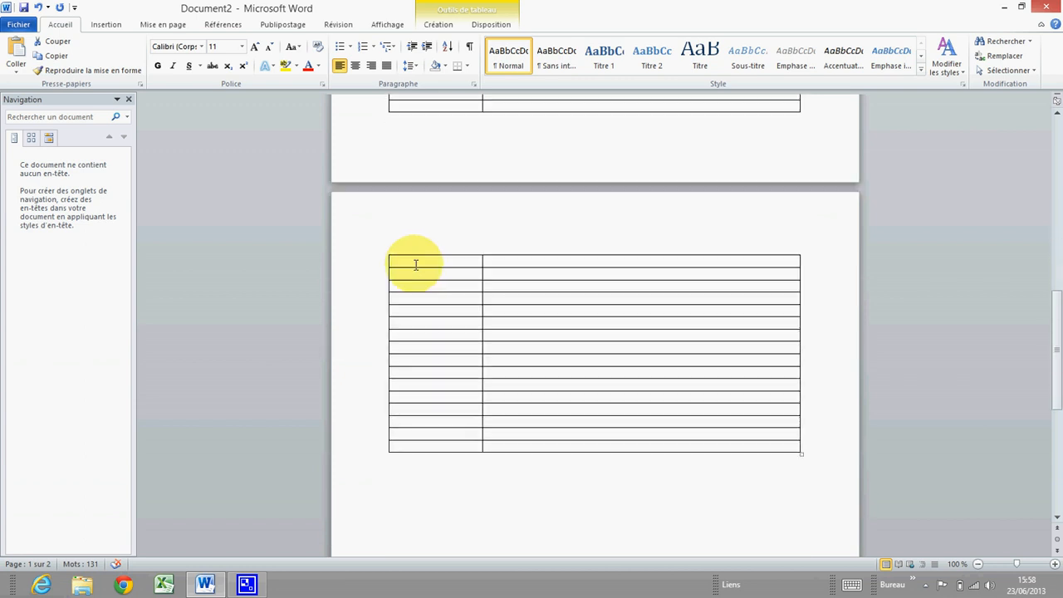
left_click_drag(391, 261, 605, 455)
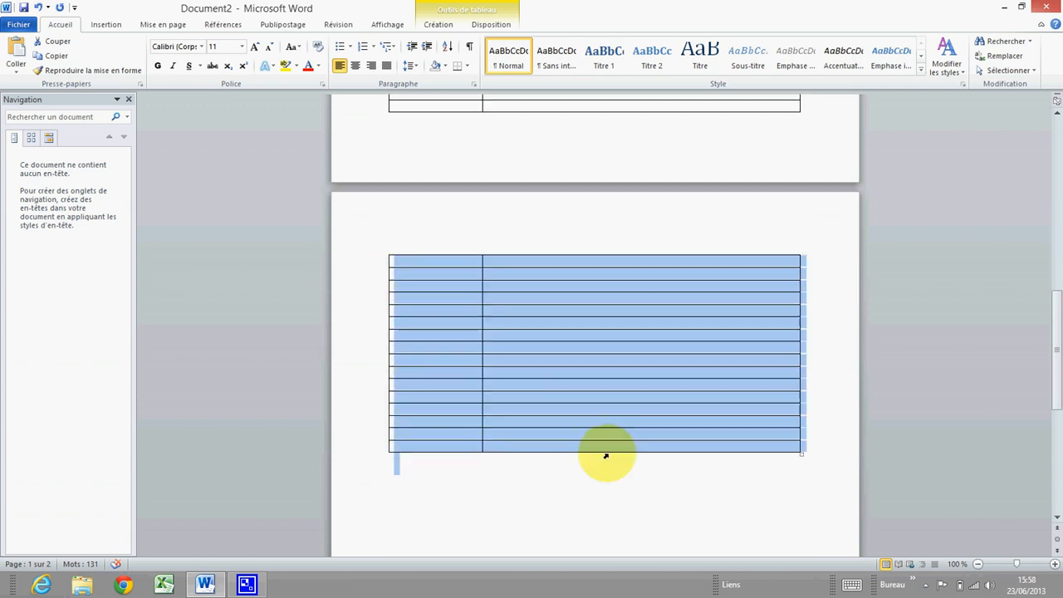
right_click(602, 437)
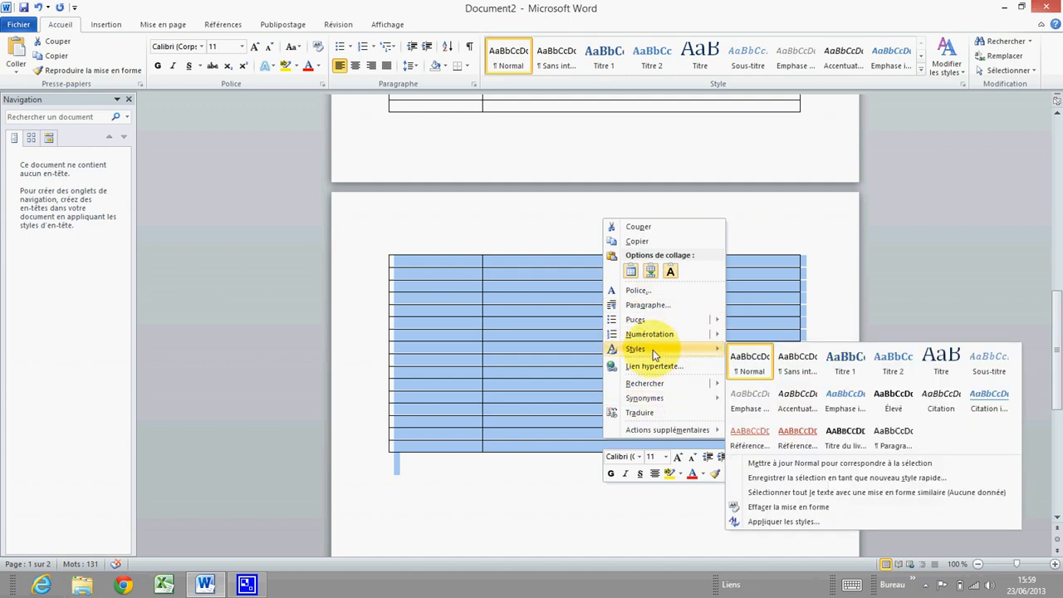
mouse_move(662, 320)
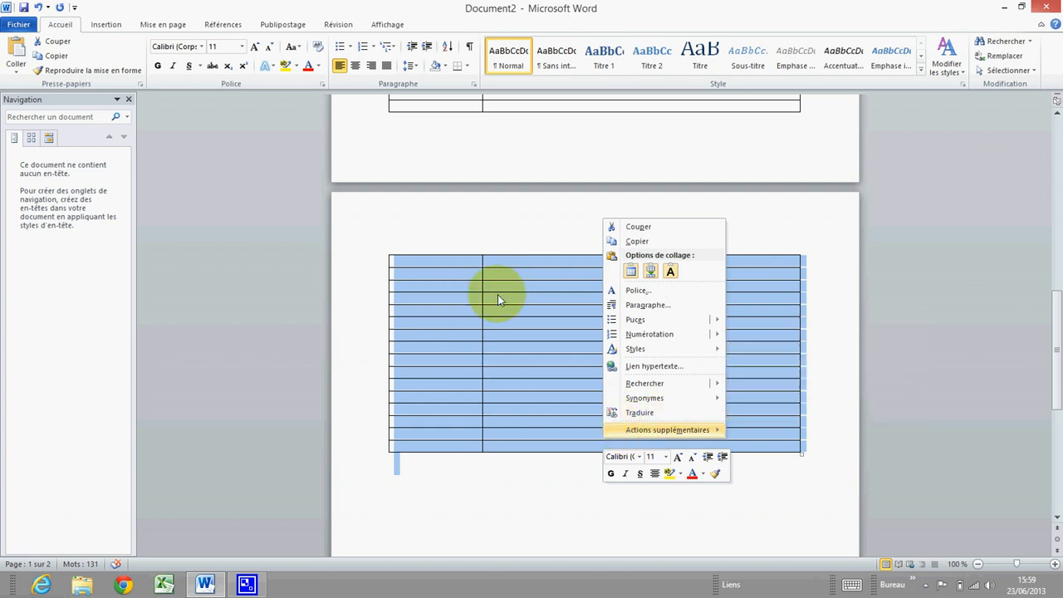
left_click(480, 259)
scroll(444, 294, "up", 1)
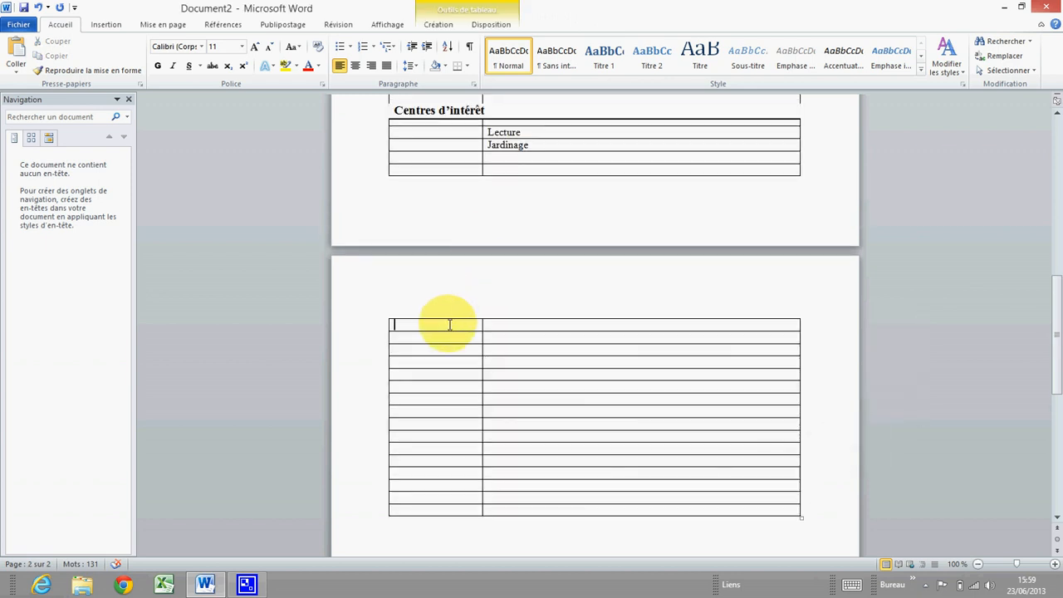
left_click_drag(449, 325, 612, 506)
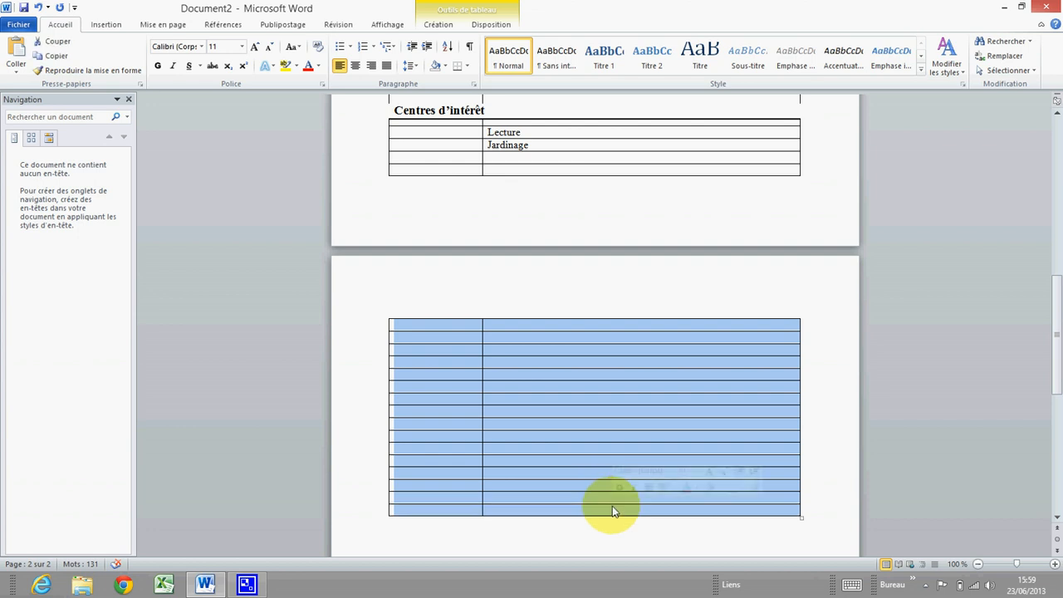
right_click(612, 503)
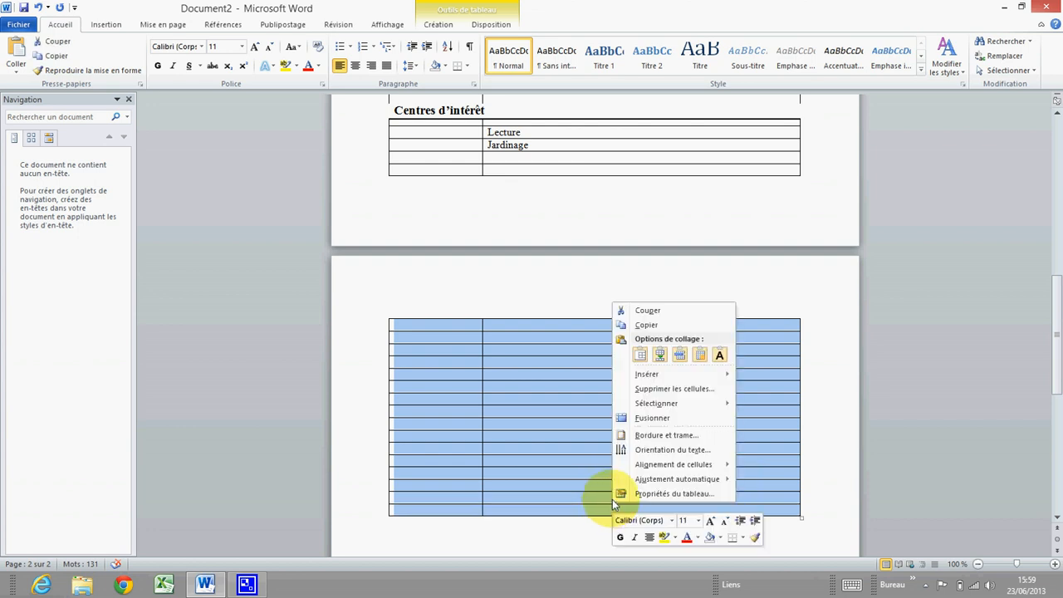
left_click(672, 394)
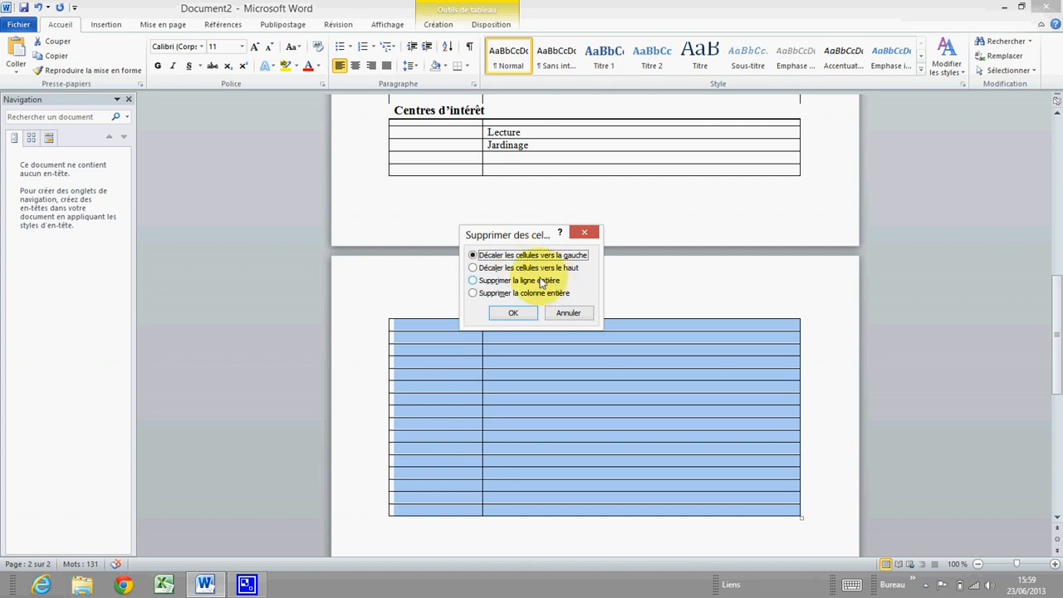
left_click(493, 284)
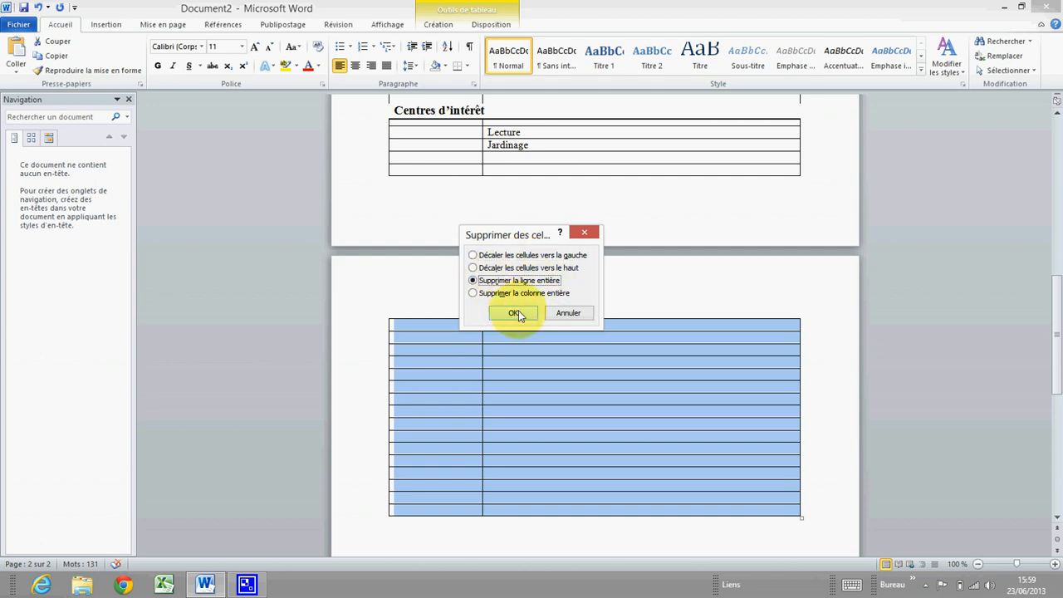
left_click(517, 313)
scroll(489, 327, "up", 2)
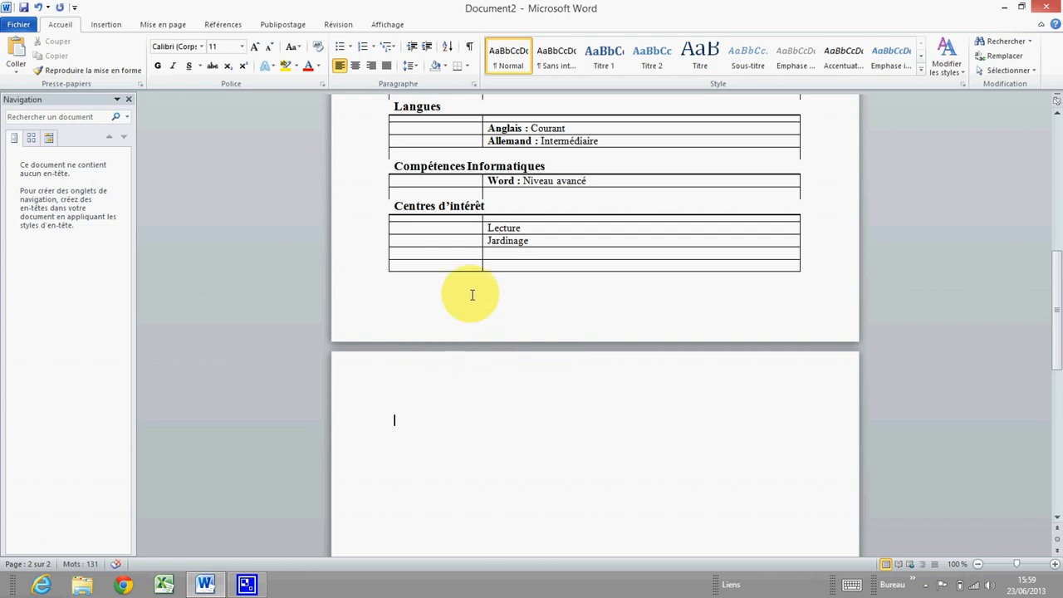
Delete the last blank row of the Centres d'intérêt table
key("Up")
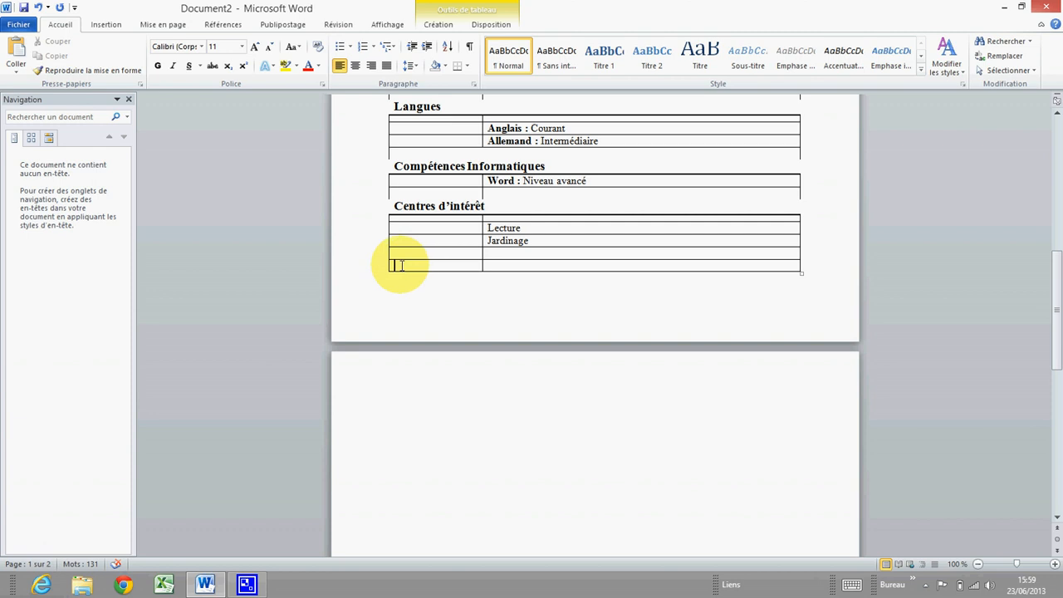
left_click_drag(400, 265, 532, 269)
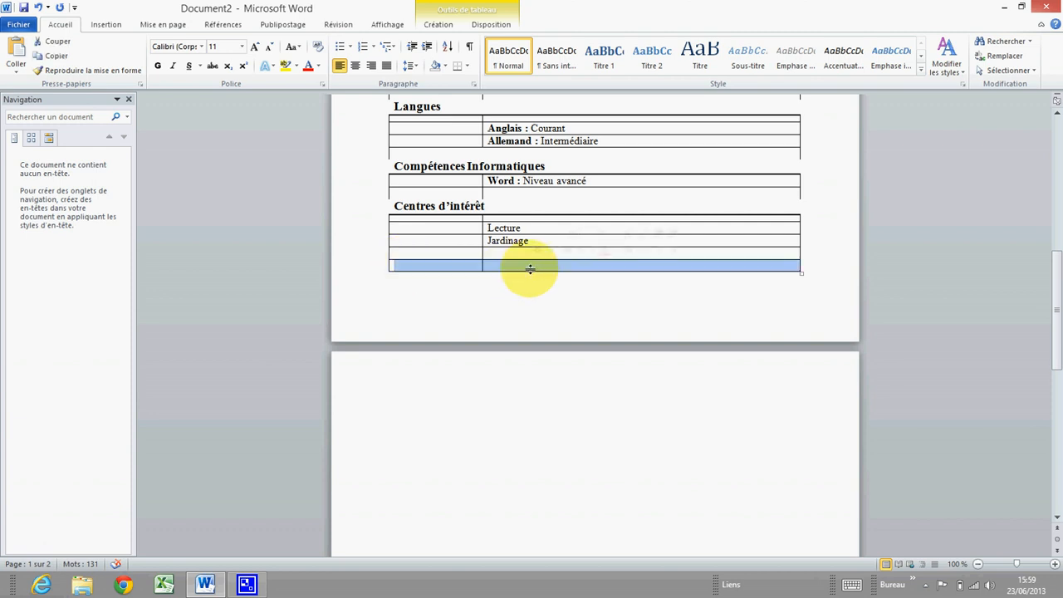
right_click(523, 267)
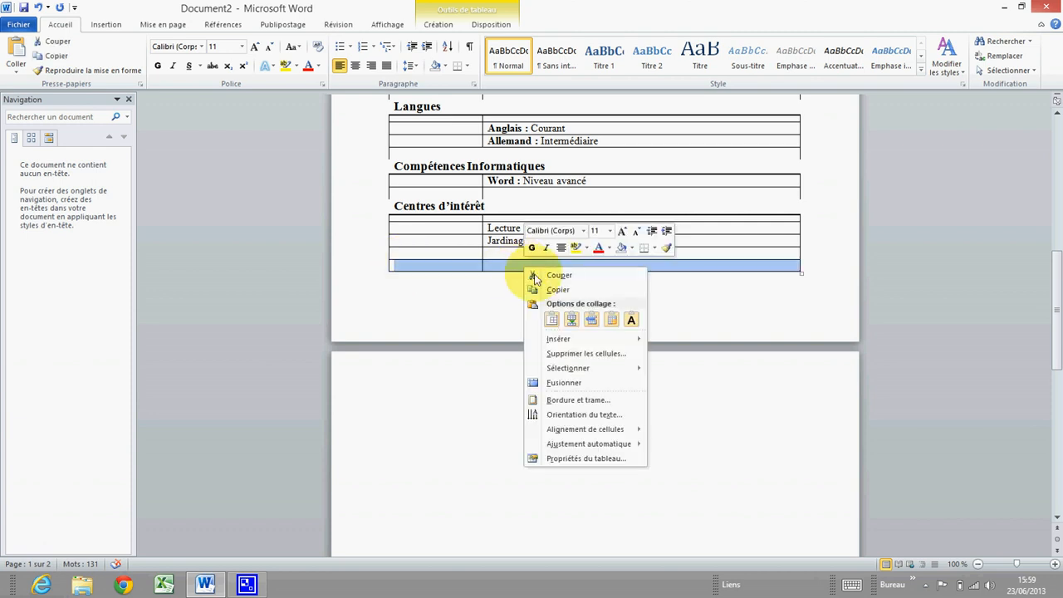
left_click(589, 352)
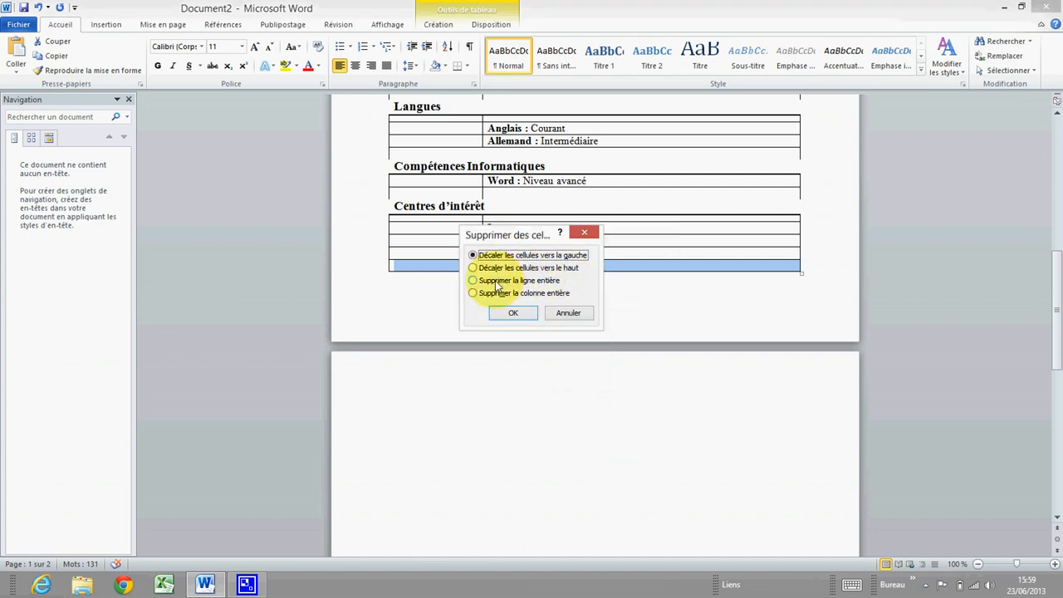
left_click(499, 282)
left_click(513, 316)
scroll(415, 310, "up", 4)
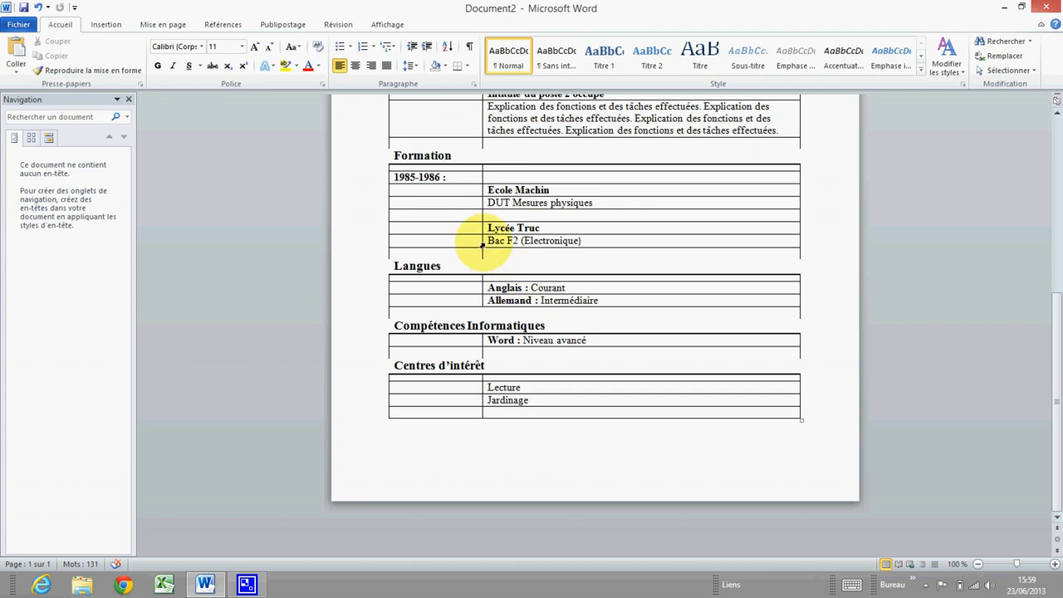
Drag the column divider left in the first job, second job and Formation rows so they line up
scroll(498, 257, "up", 5)
scroll(538, 246, "up", 2)
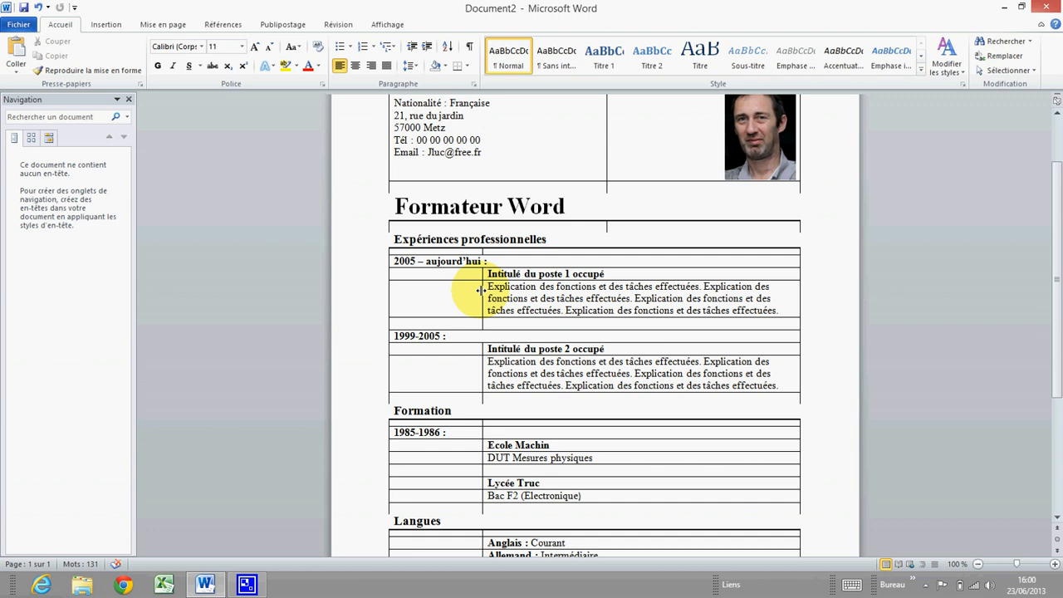
left_click_drag(480, 290, 440, 294)
scroll(440, 294, "down", 3)
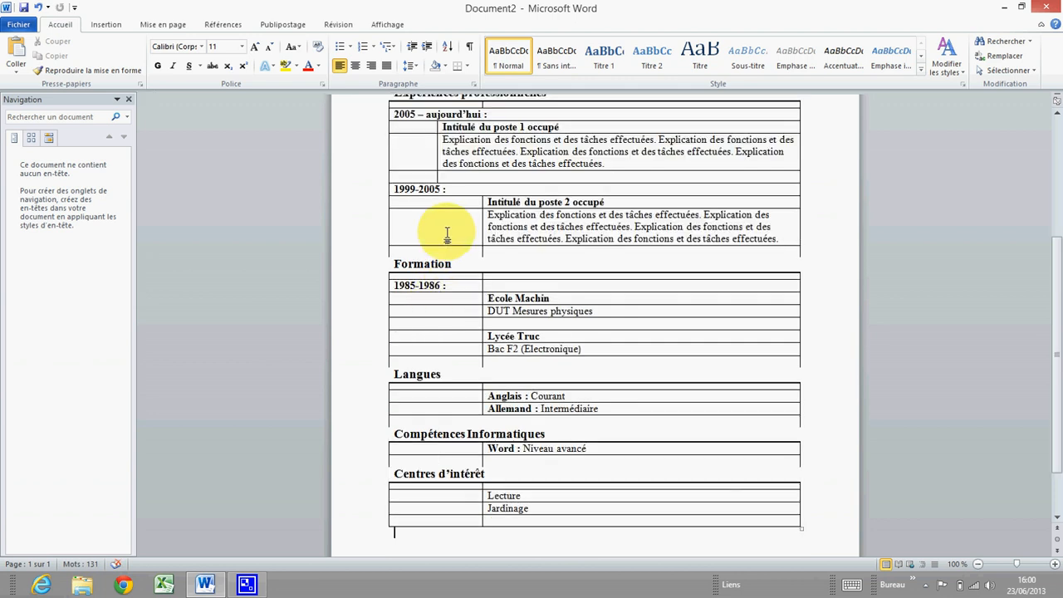
scroll(446, 230, "up", 3)
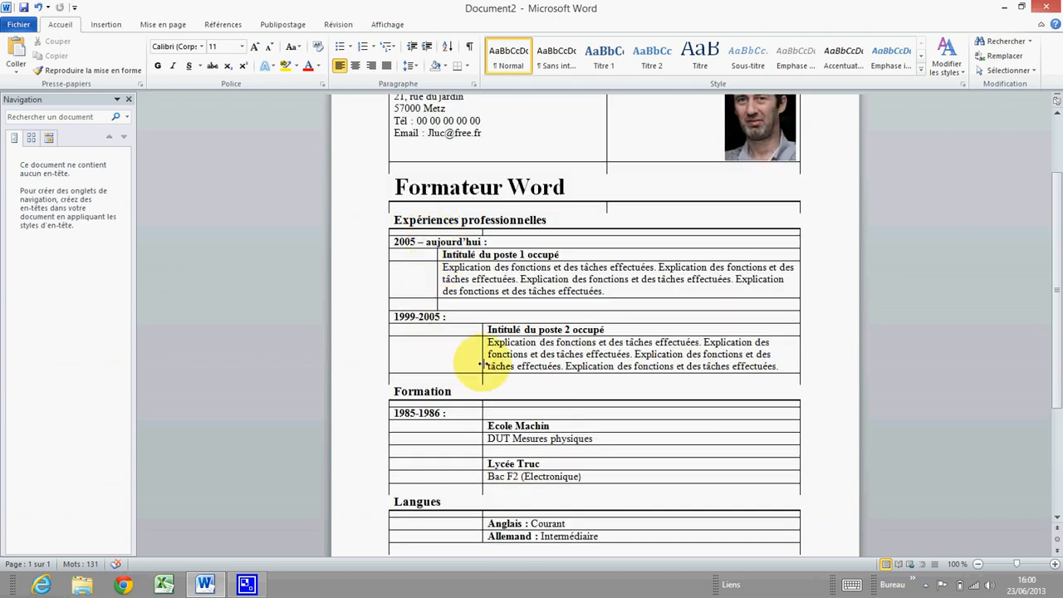
left_click_drag(480, 355, 436, 355)
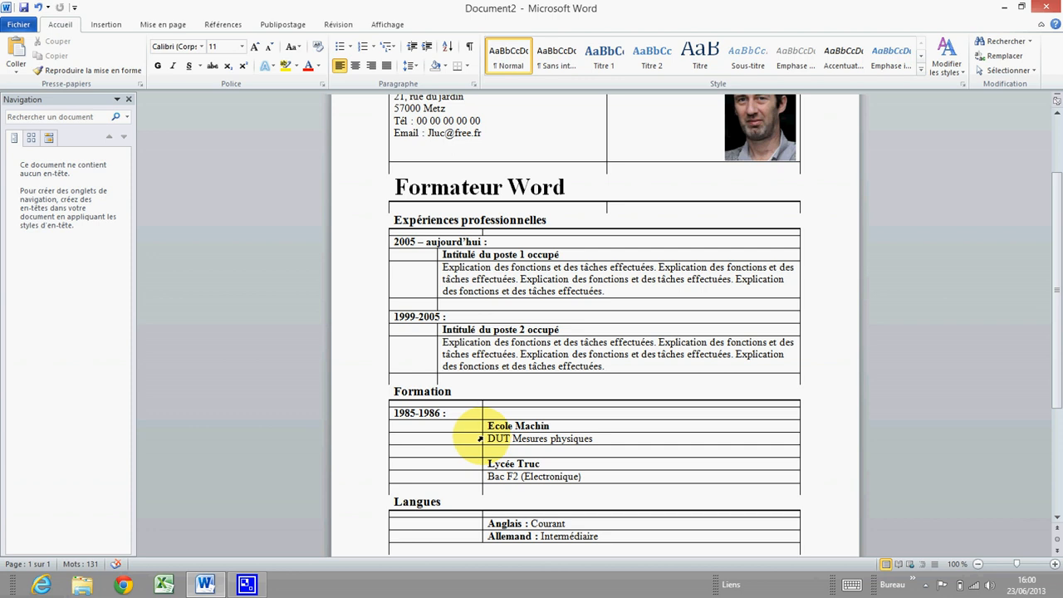
left_click_drag(480, 438, 435, 436)
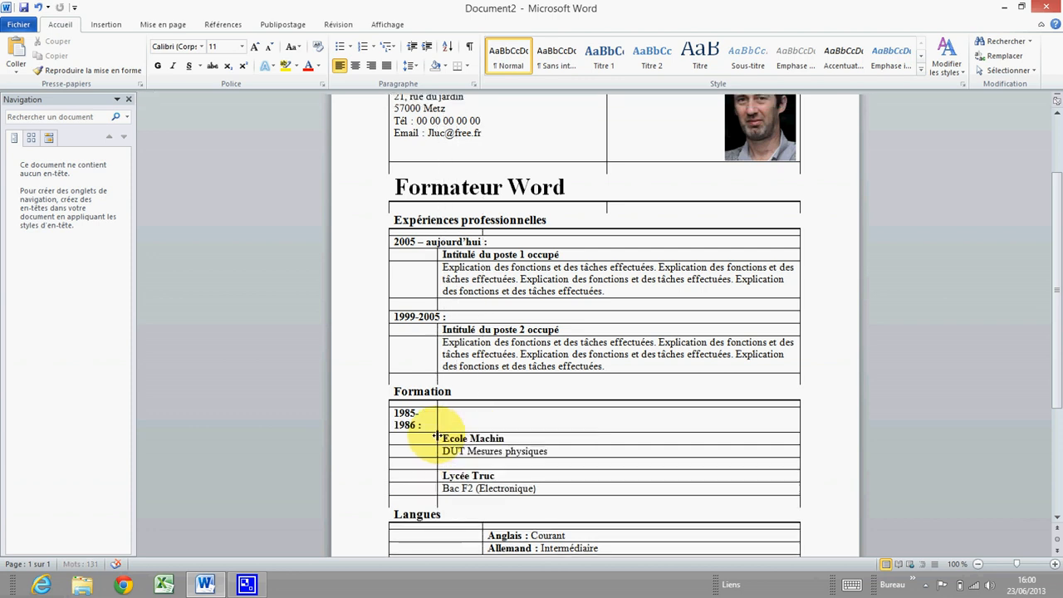
Align the Langues, Compétences Informatiques and Centres d'intérêt column dividers with the job rows above
scroll(435, 436, "down", 4)
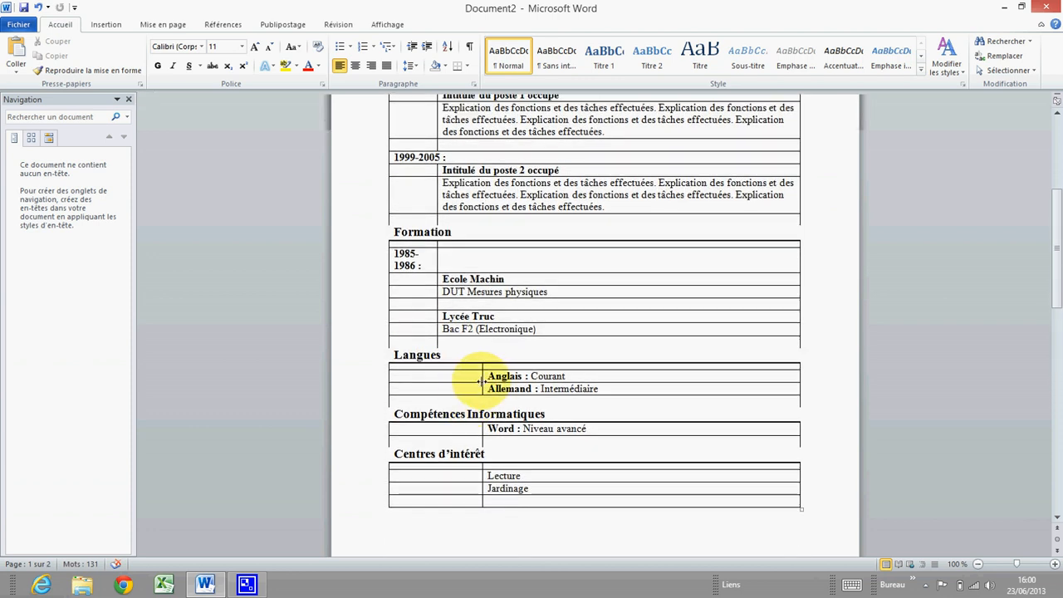
left_click_drag(482, 380, 438, 380)
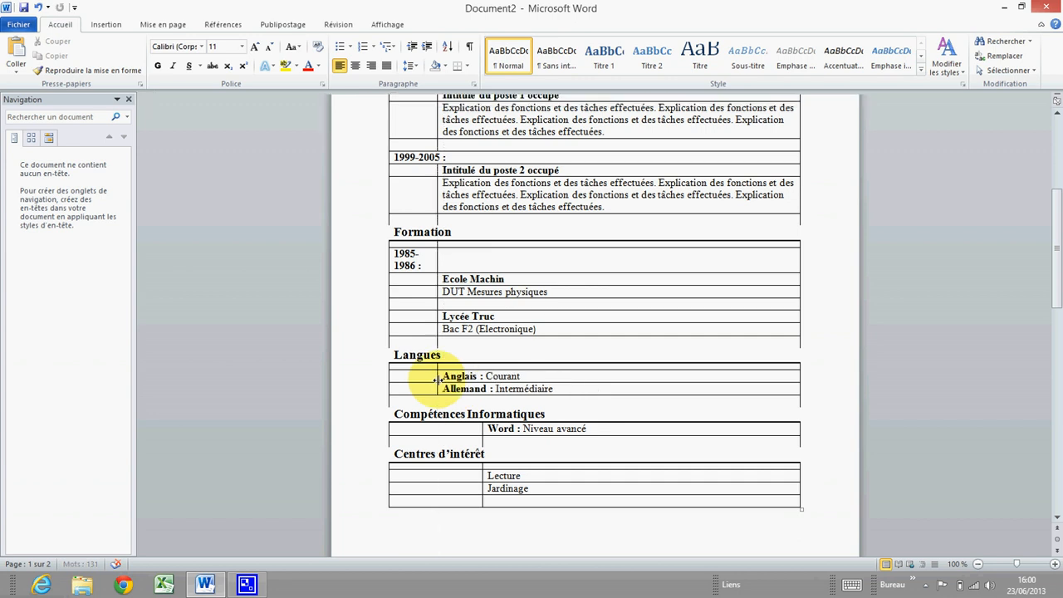
scroll(438, 383, "down", 2)
scroll(438, 383, "down", 1)
left_click_drag(481, 338, 438, 338)
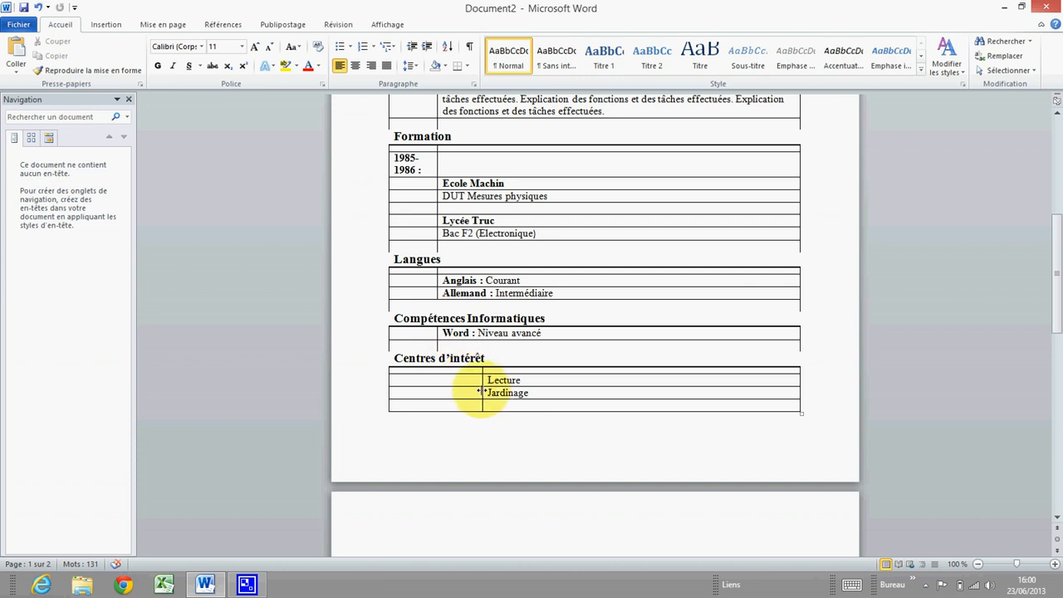
left_click_drag(481, 391, 437, 387)
scroll(465, 365, "up", 7)
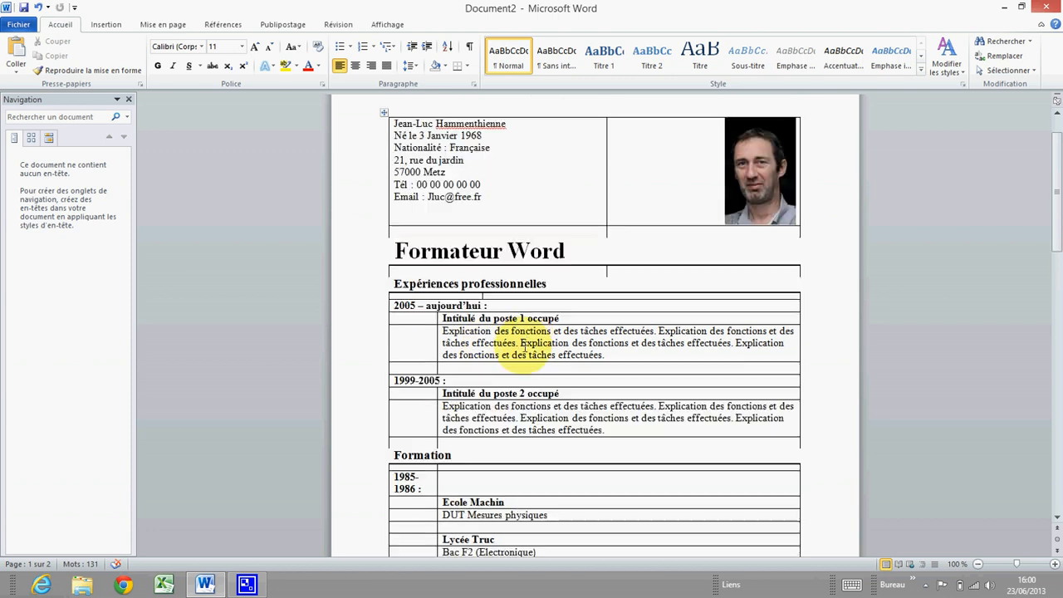
scroll(531, 345, "up", 2)
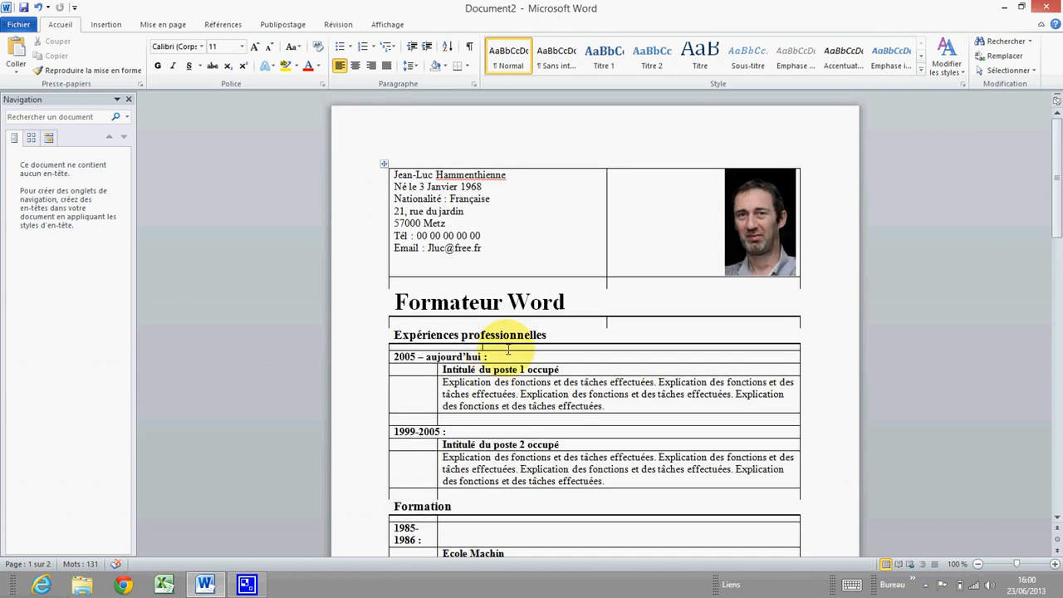
scroll(507, 349, "down", 5)
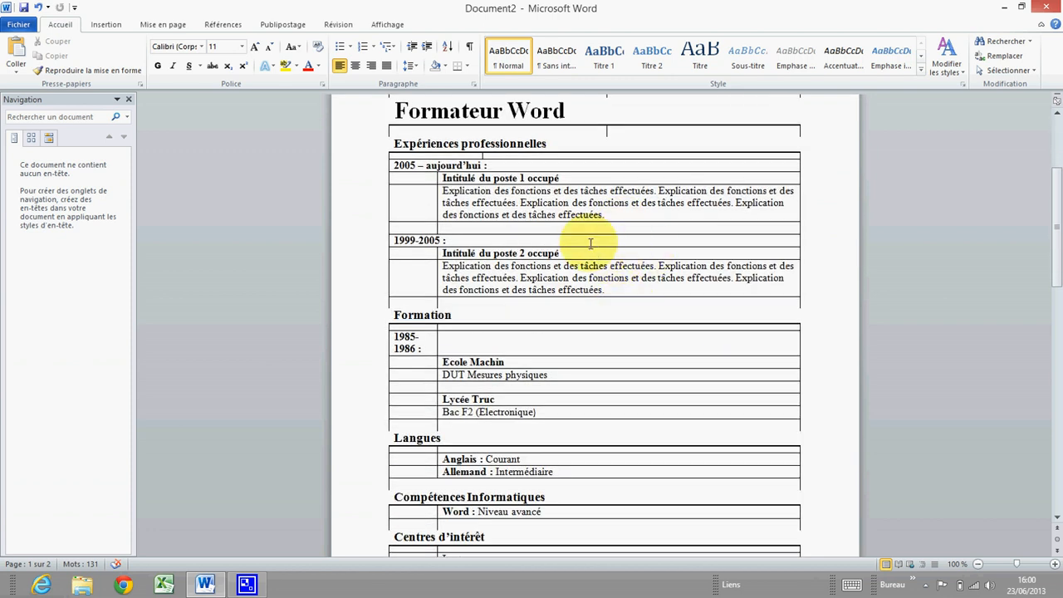
scroll(540, 249, "up", 5)
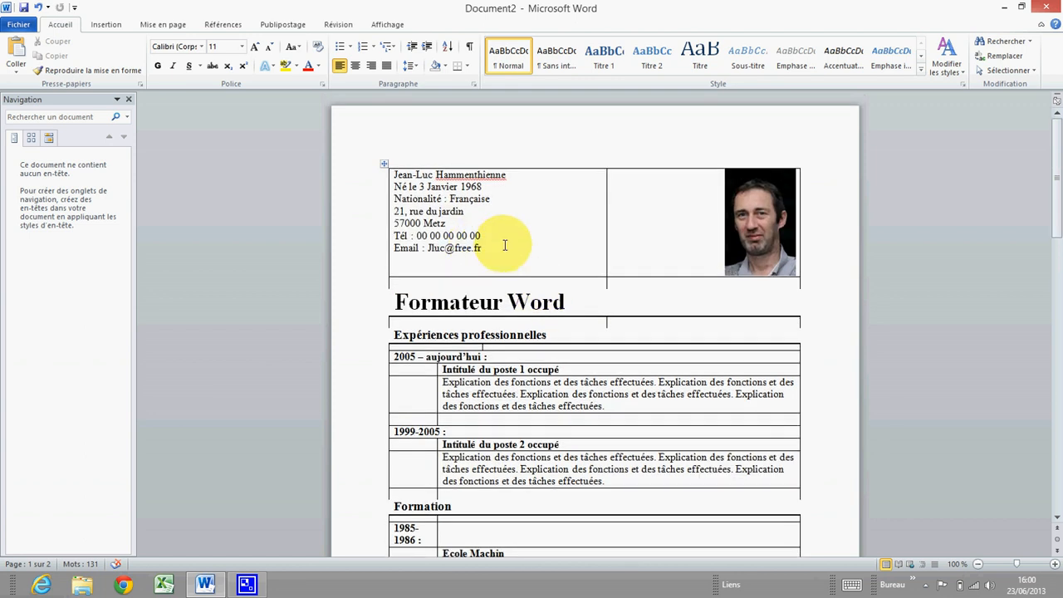
Select the whole CV table and view its table properties, closing them unchanged
left_click(384, 163)
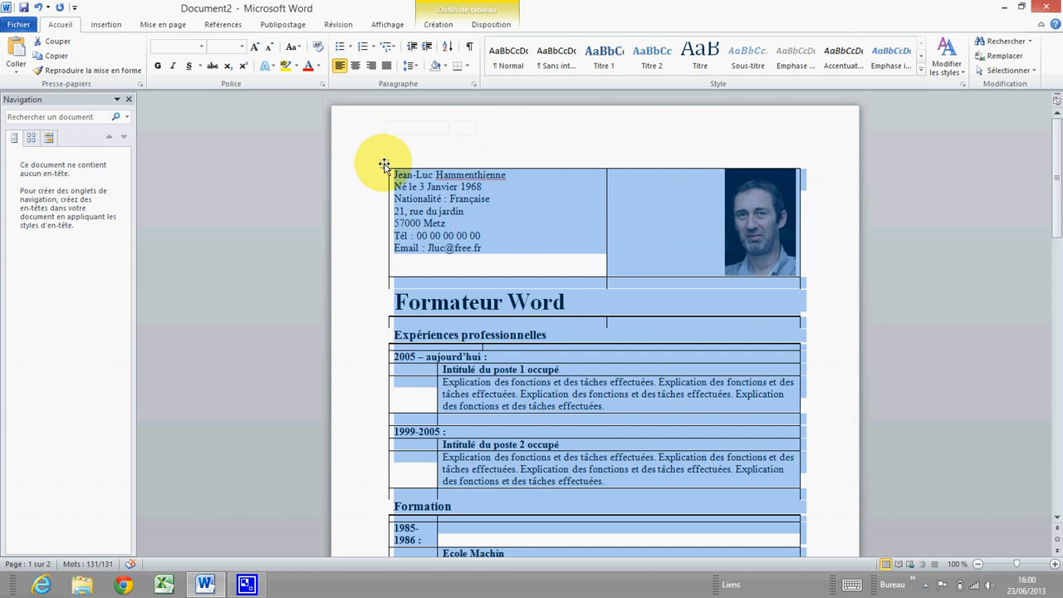
right_click(385, 164)
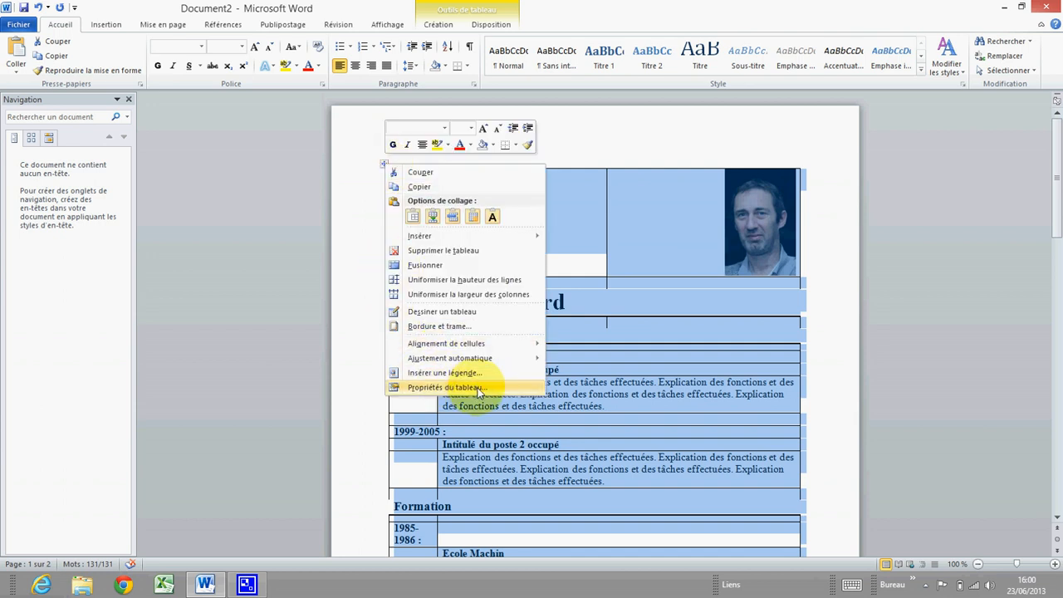
left_click(445, 387)
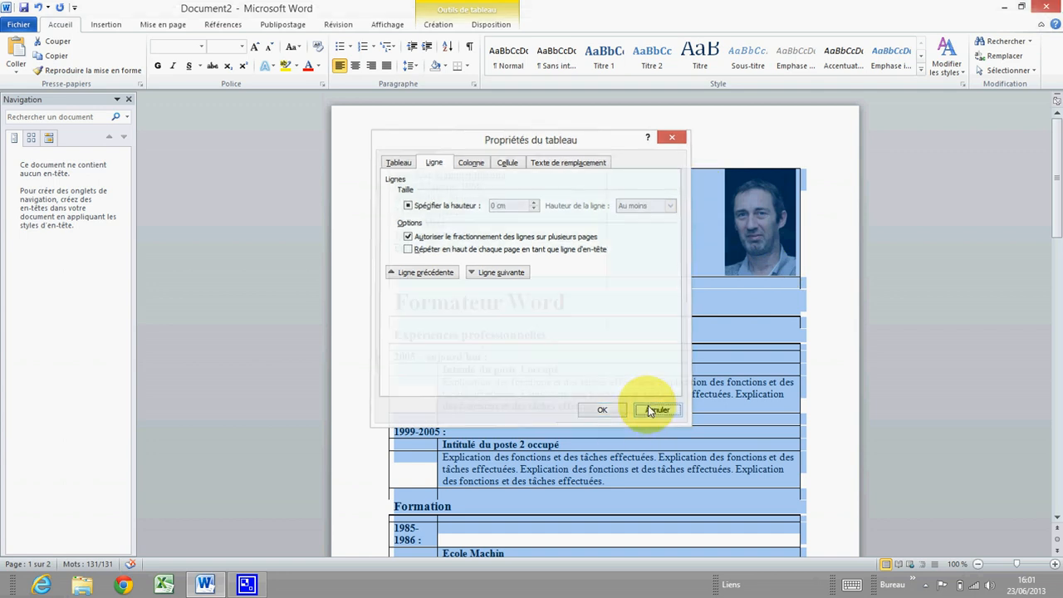
left_click(648, 410)
left_click(675, 326)
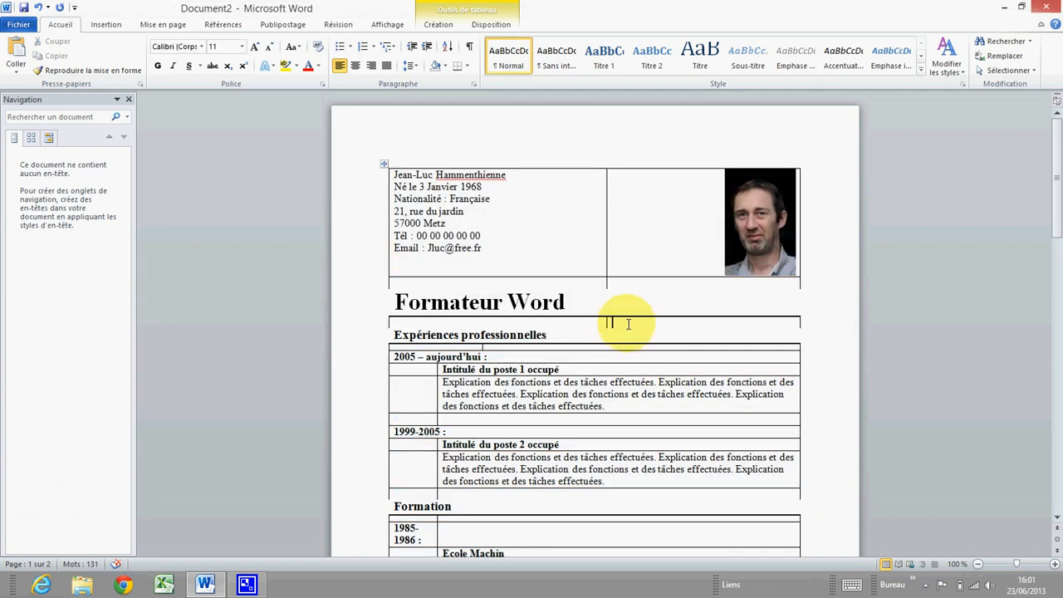
Set the whole table's borders to Aucune under Bordure et trame and confirm both dialogs
right_click(640, 322)
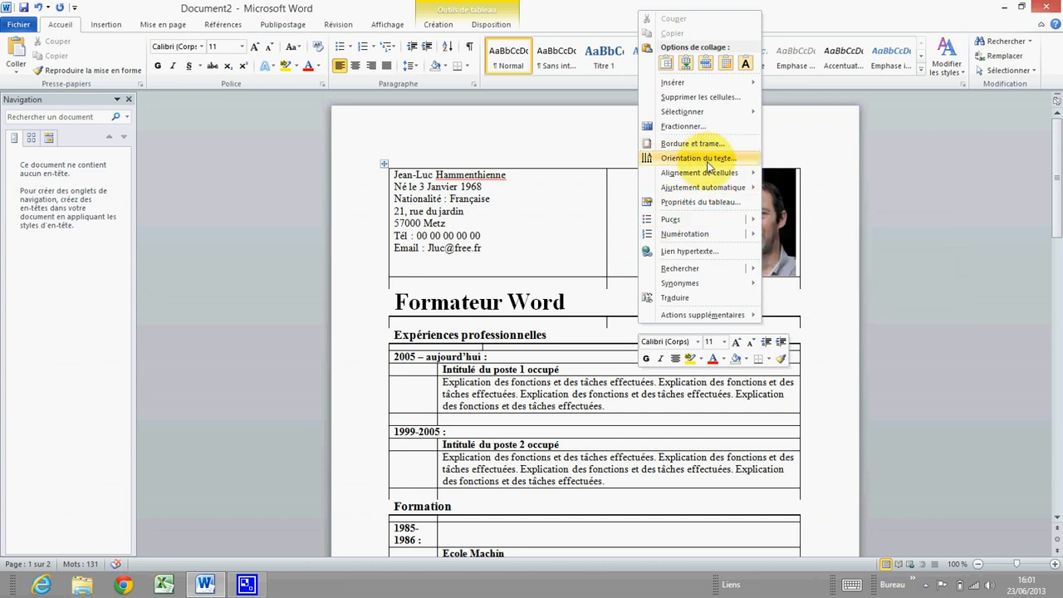
left_click(699, 203)
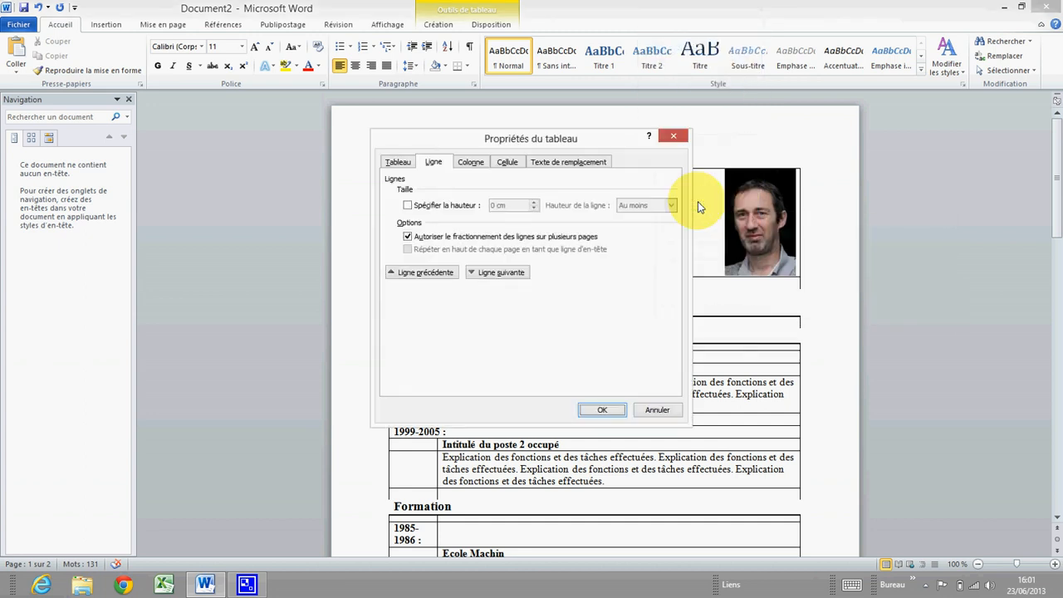
left_click(398, 164)
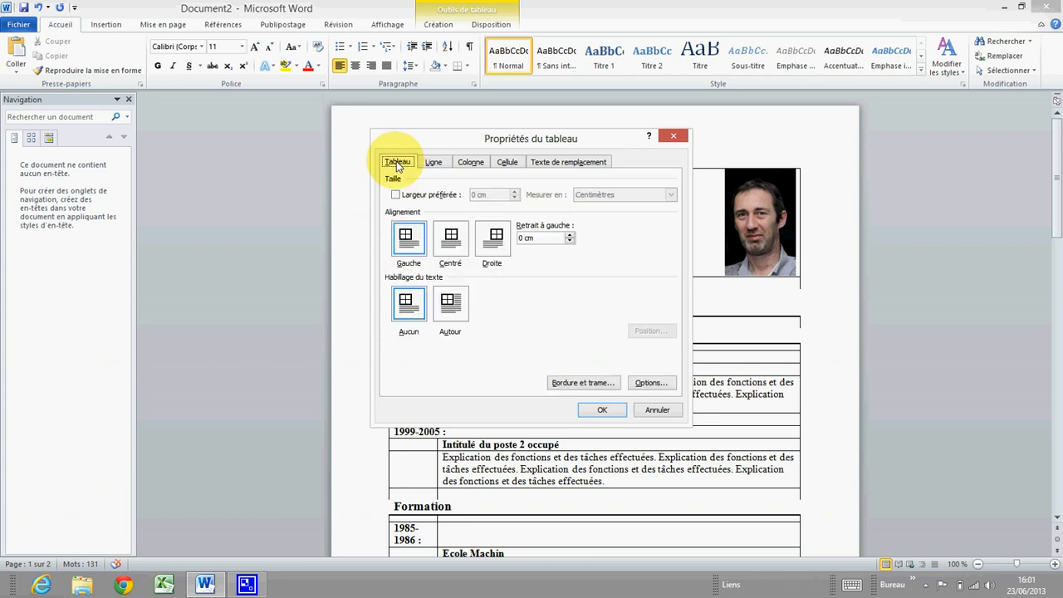
left_click(591, 384)
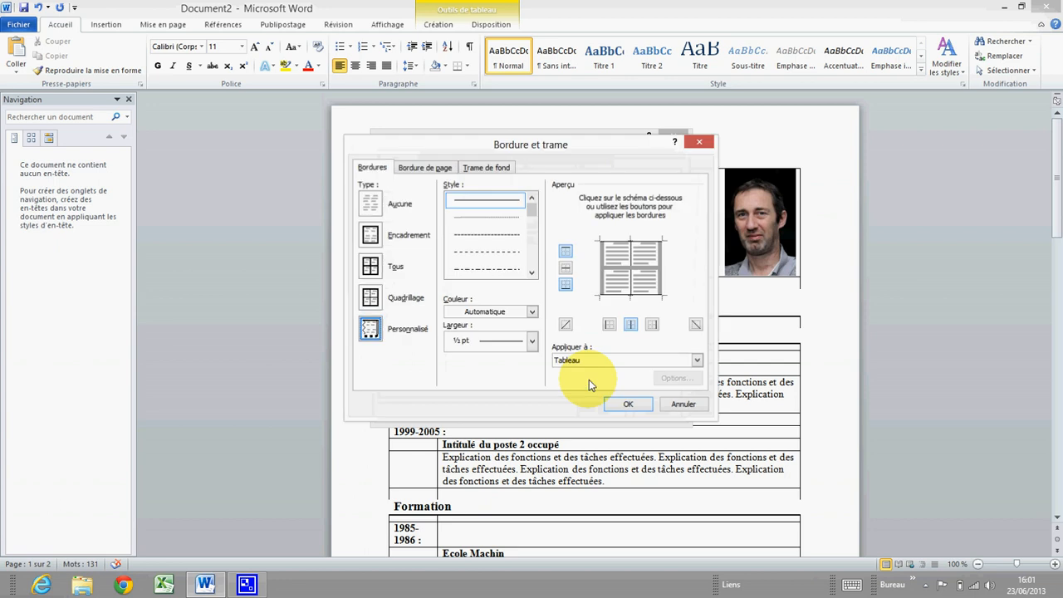
left_click(371, 204)
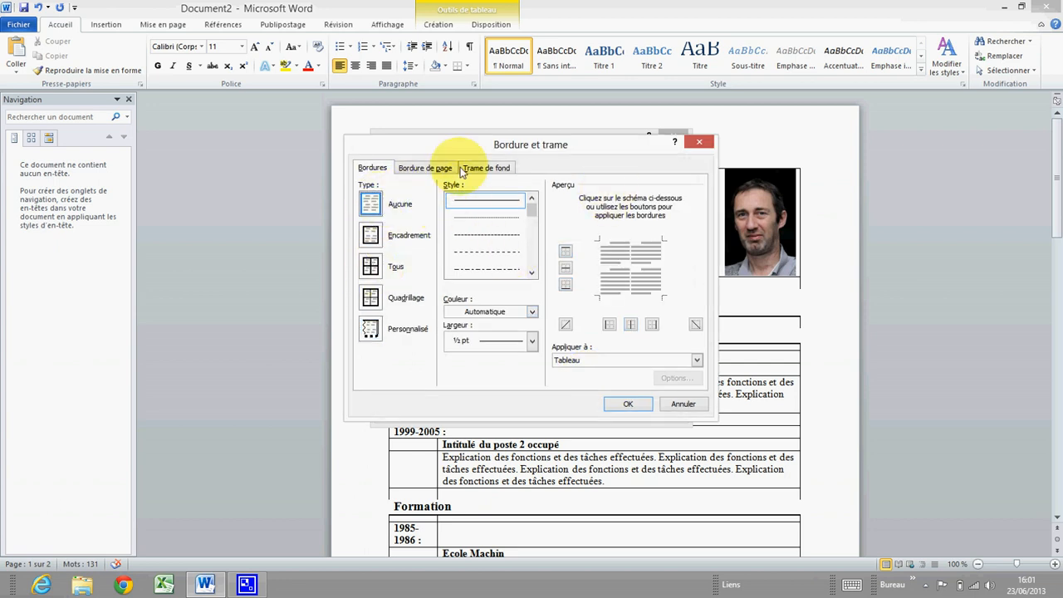
left_click(630, 403)
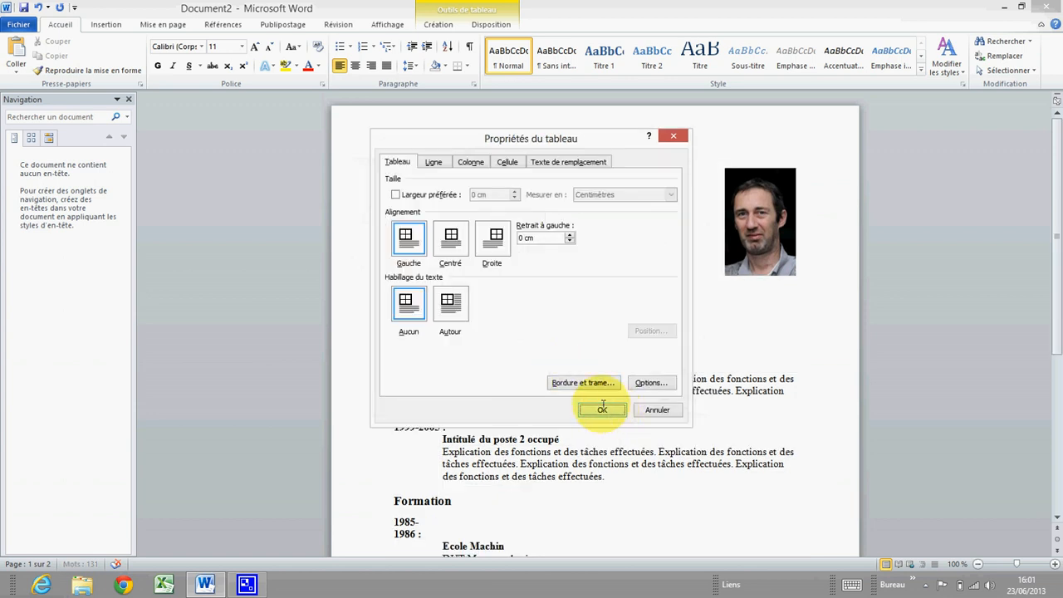
left_click(602, 408)
scroll(569, 356, "down", 3)
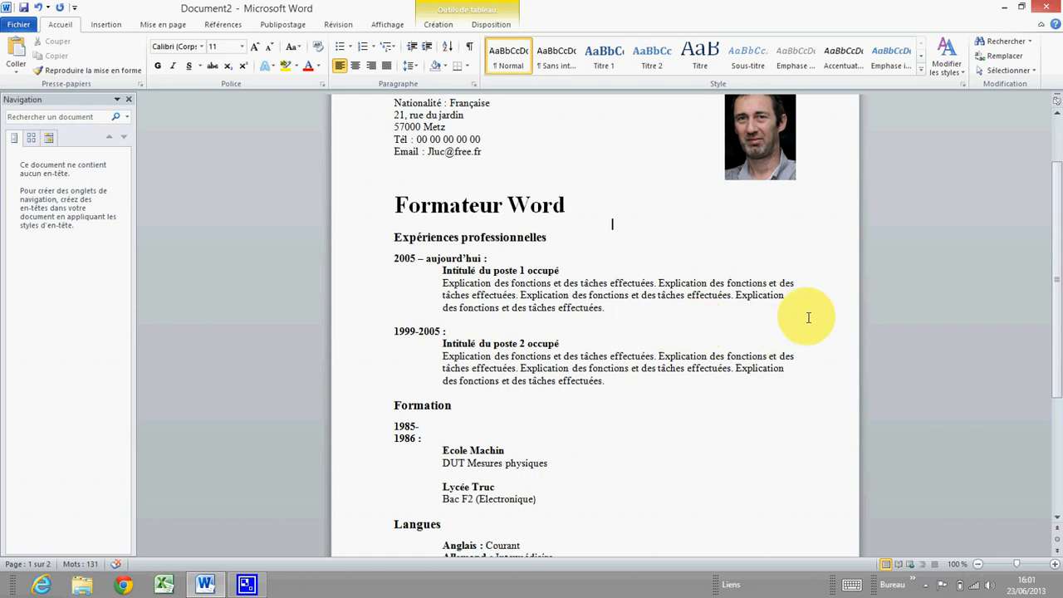
Select the Expériences professionnelles heading row and open its right-click table menu
scroll(747, 312, "down", 3)
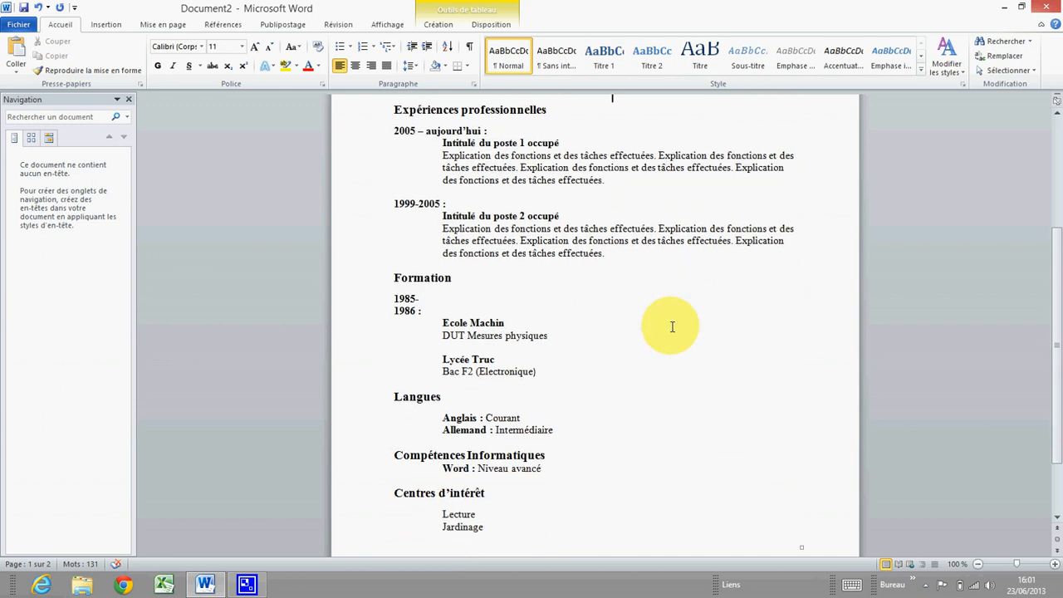
scroll(689, 324, "down", 2)
scroll(739, 328, "up", 2)
scroll(651, 331, "up", 5)
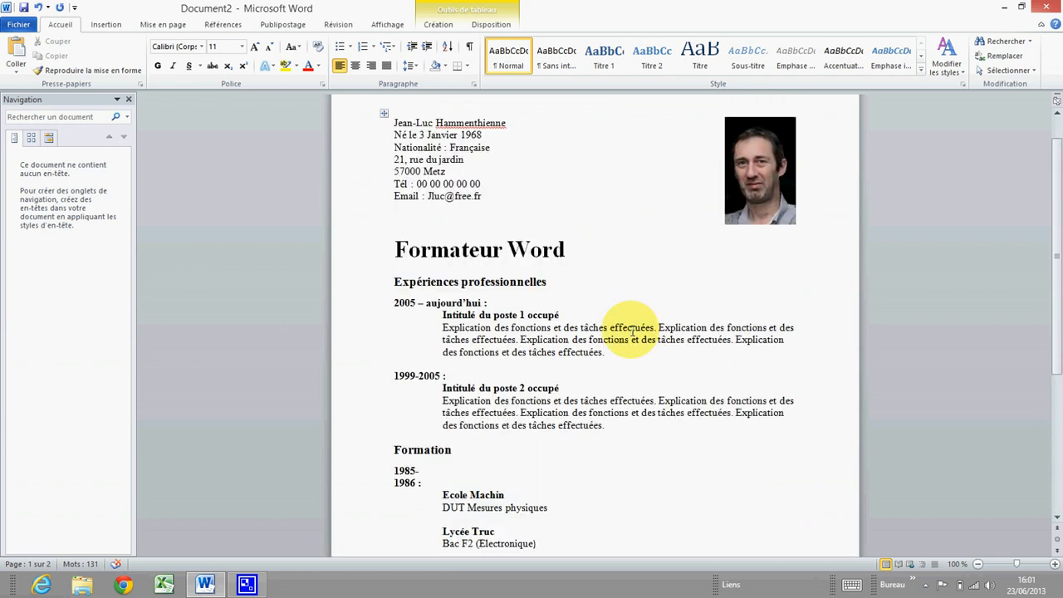
scroll(598, 320, "up", 2)
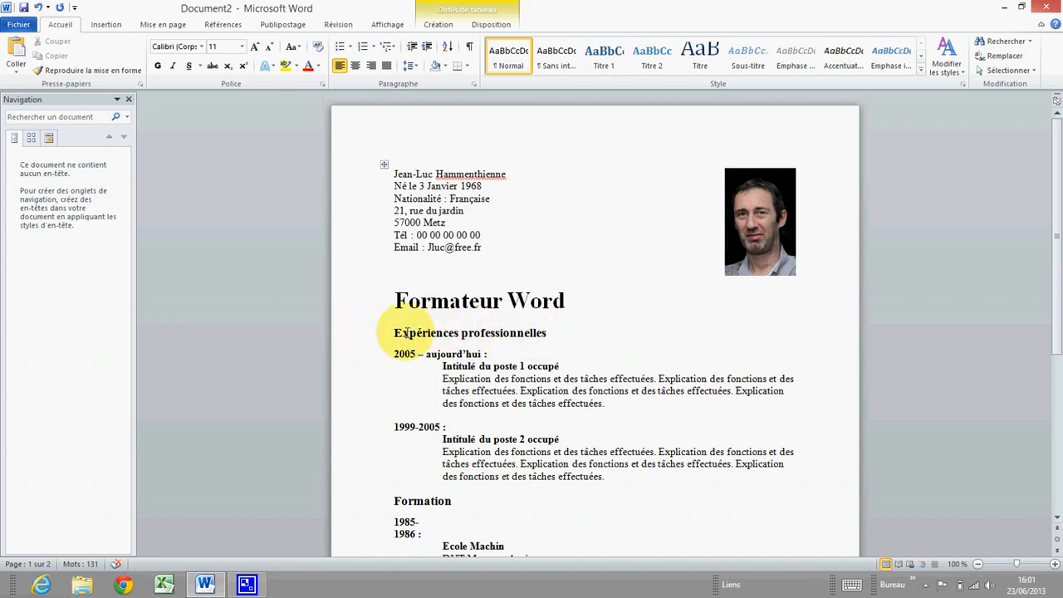
left_click(363, 339)
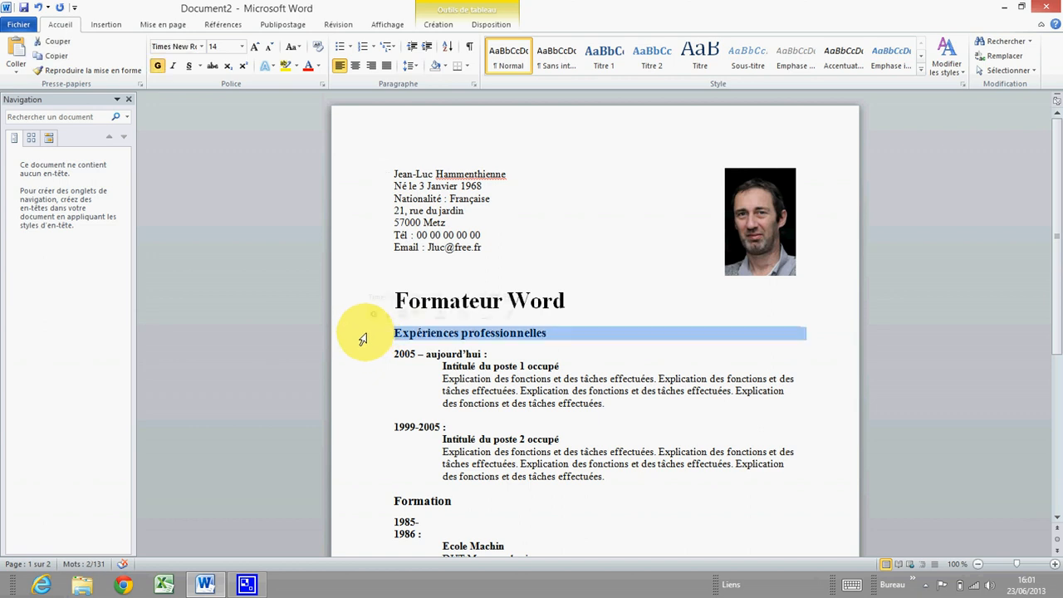
right_click(430, 337)
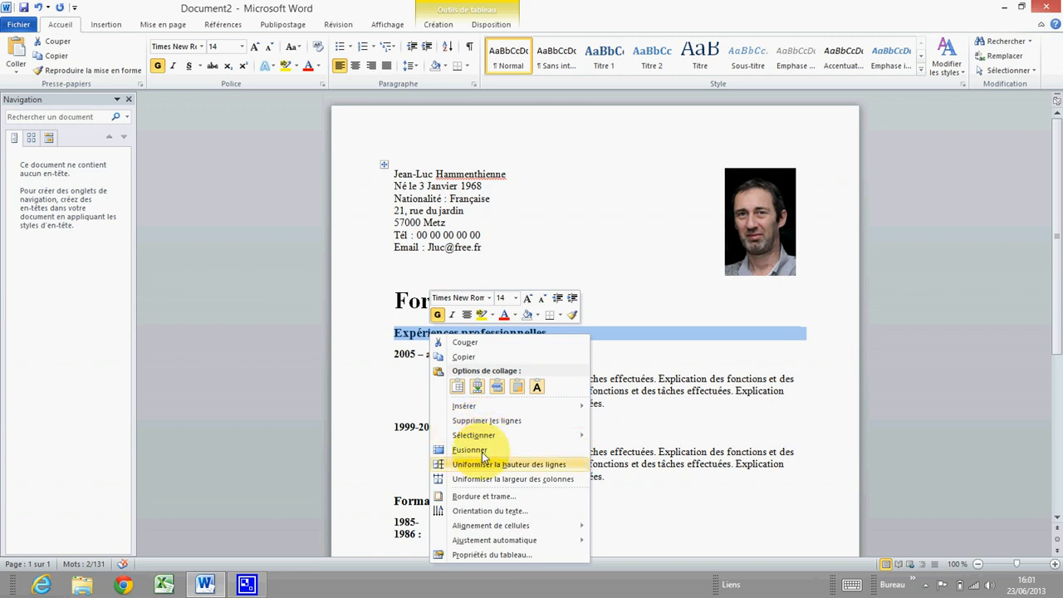
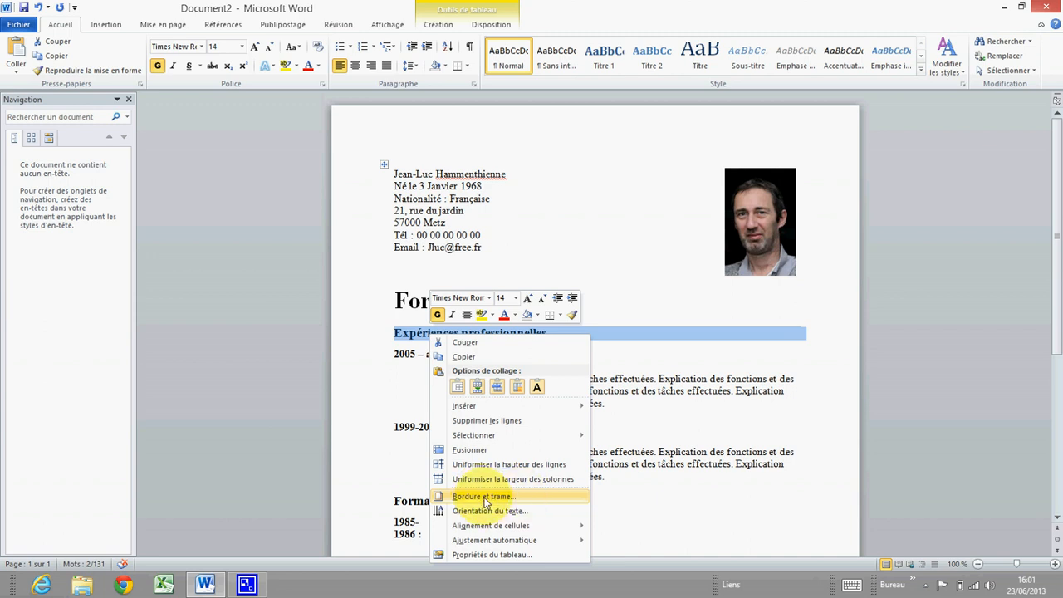
Give the Expériences professionnelles heading a bottom-only 1½ pt border applied to its paragraph
left_click(487, 499)
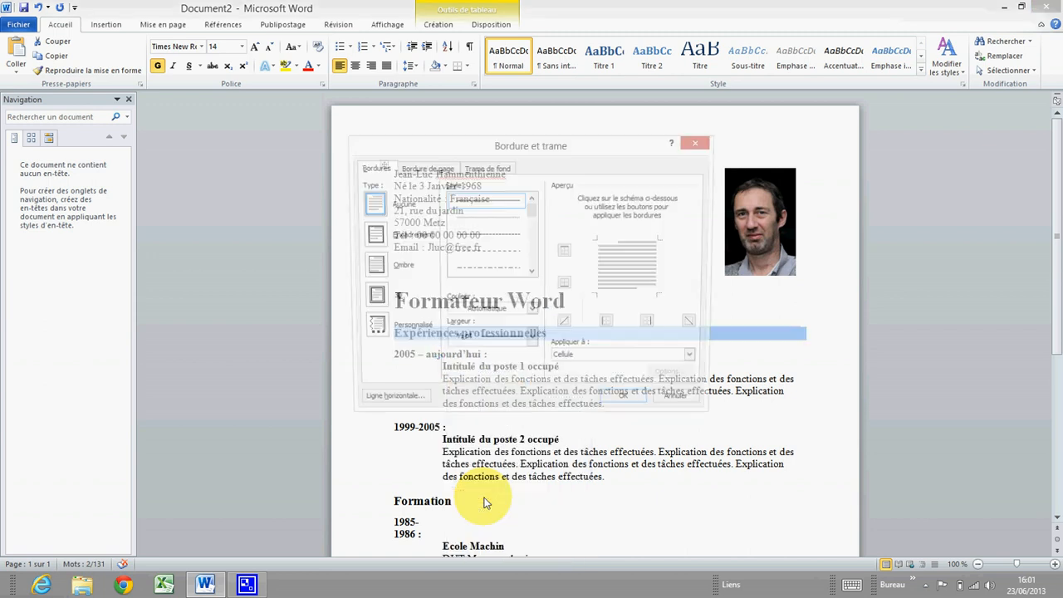
left_click(370, 236)
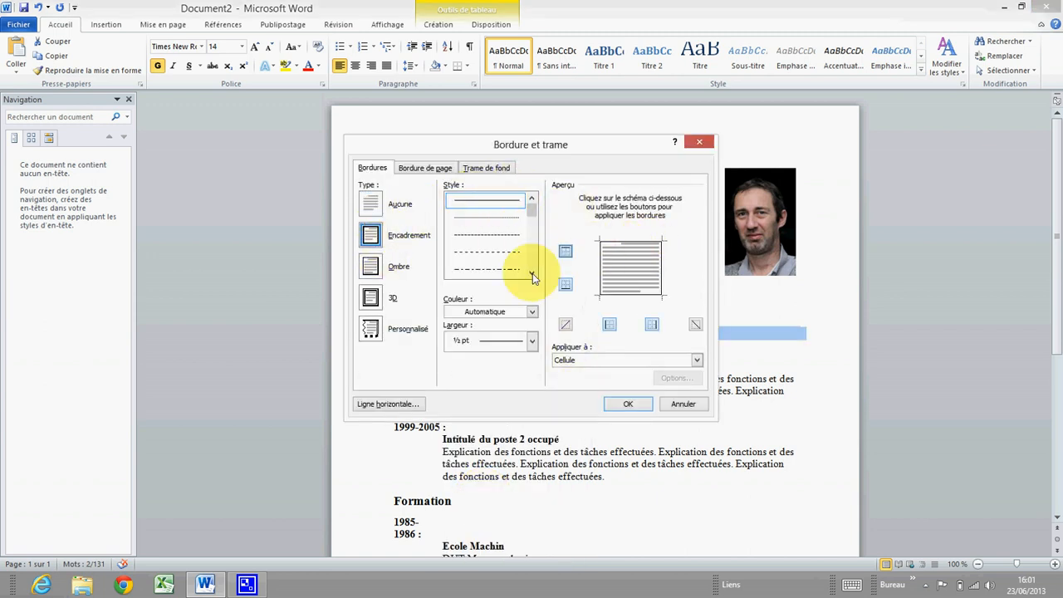
left_click(531, 341)
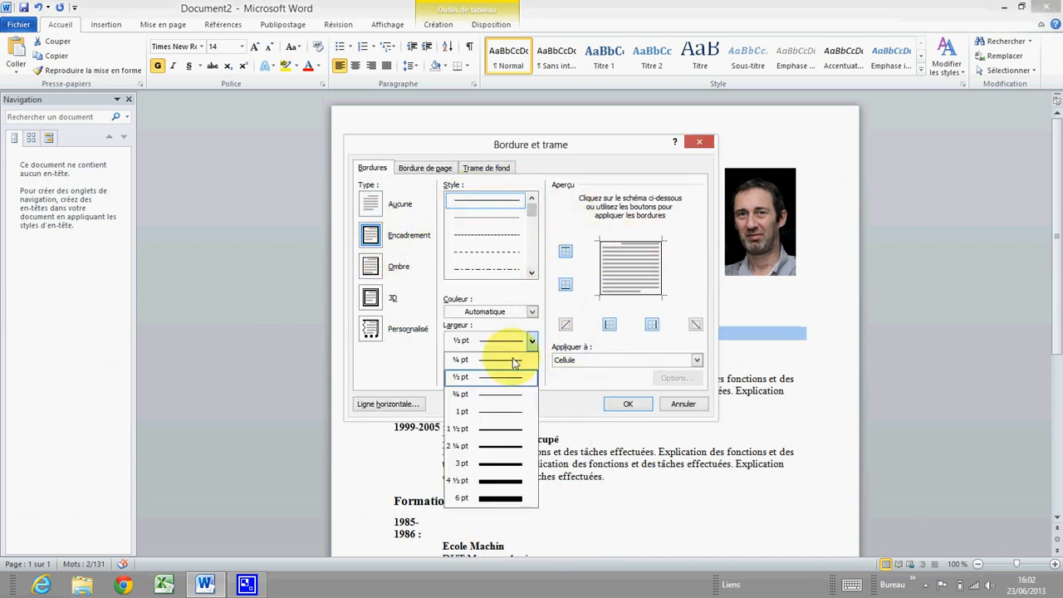
left_click(486, 430)
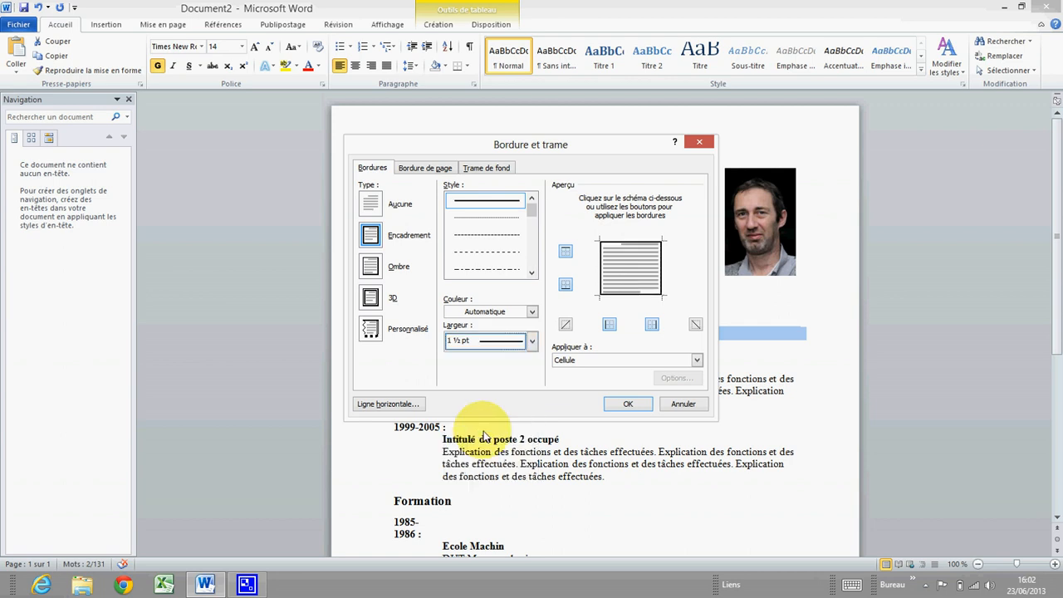
left_click(566, 254)
left_click(610, 323)
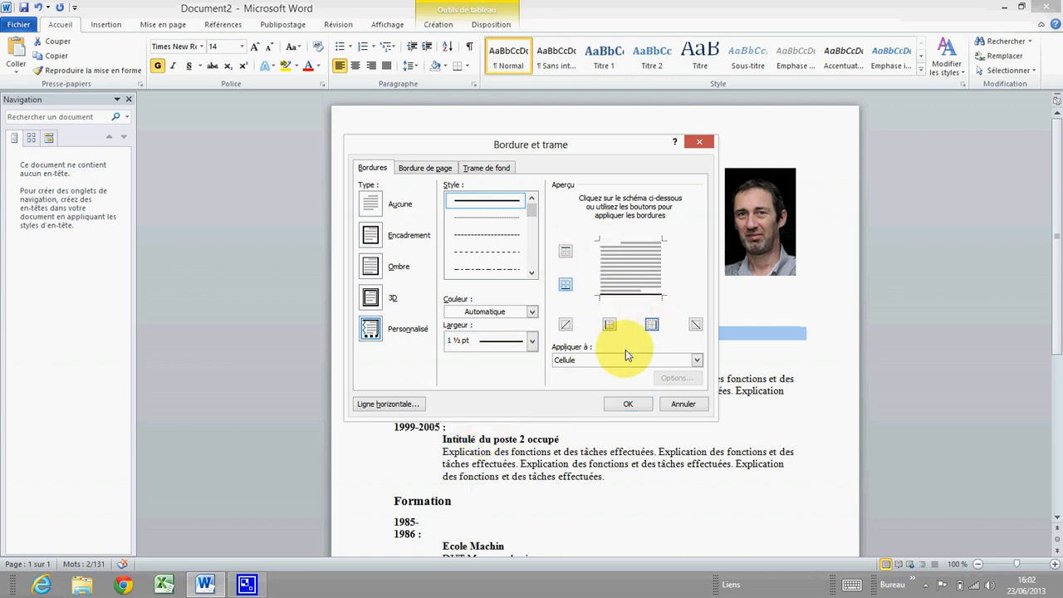
left_click(626, 357)
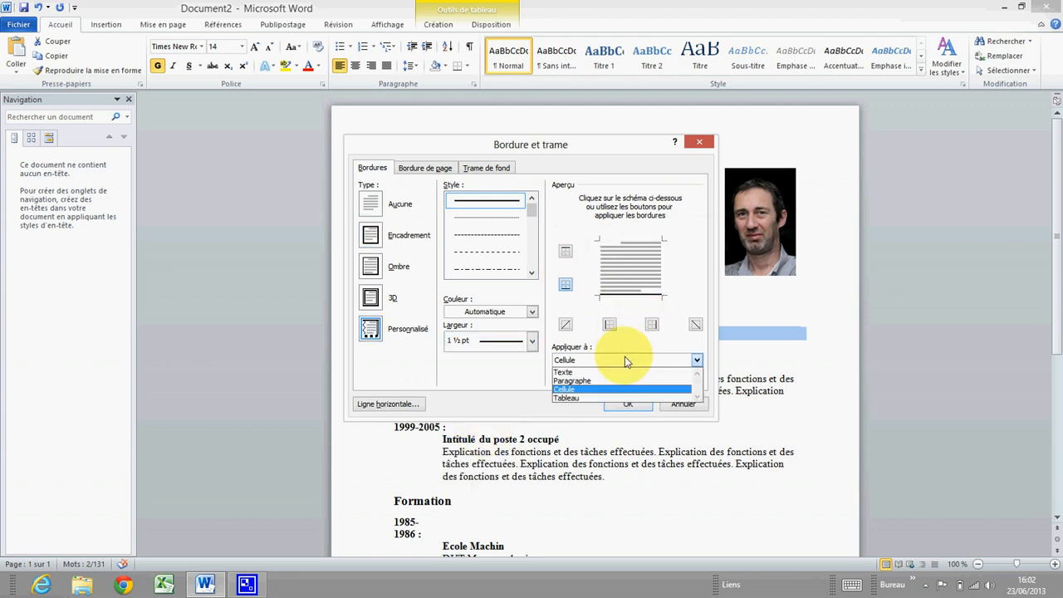
left_click(590, 381)
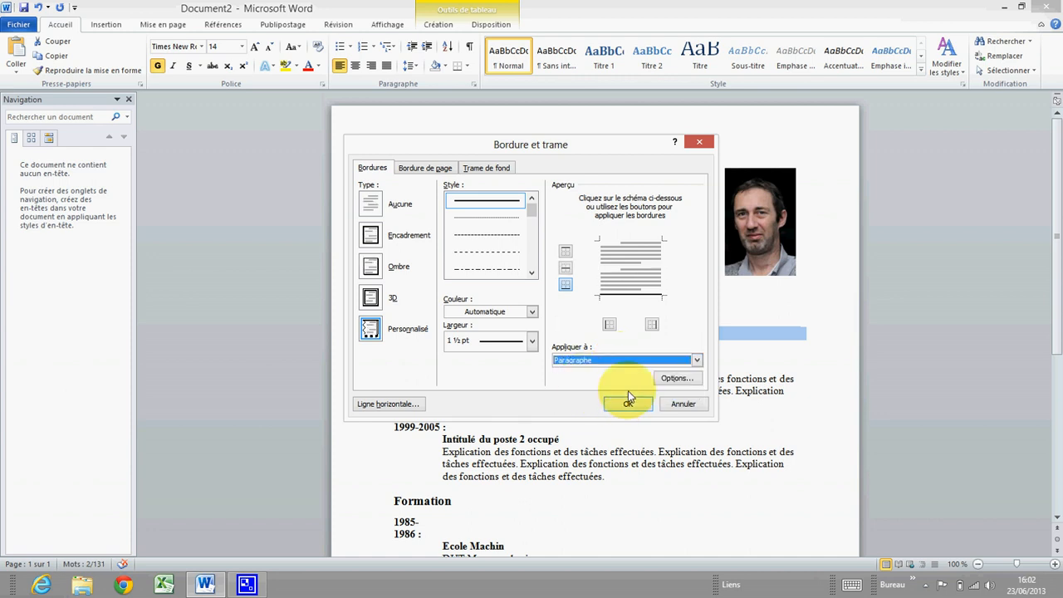
left_click(636, 406)
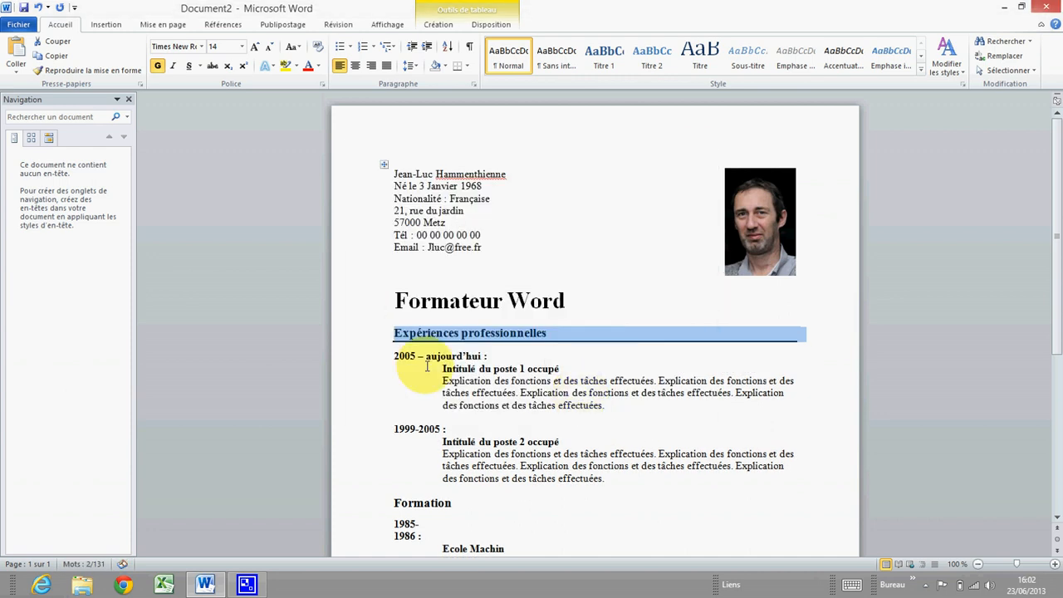
left_click(426, 355)
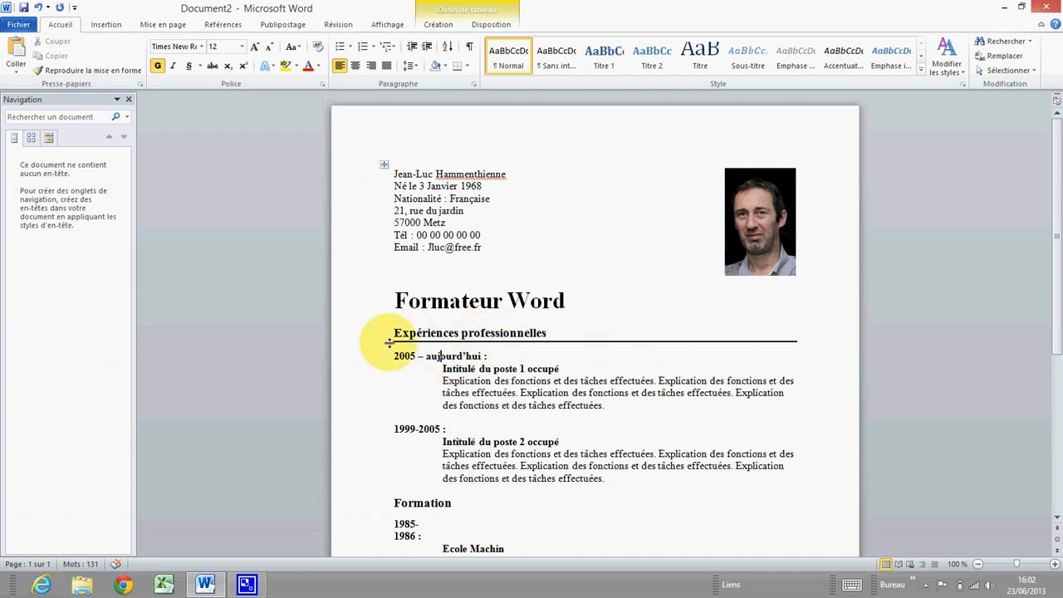
Copy the Expériences professionnelles heading formatting onto Formation with the Format Painter
scroll(539, 343, "down", 1)
scroll(540, 340, "down", 3)
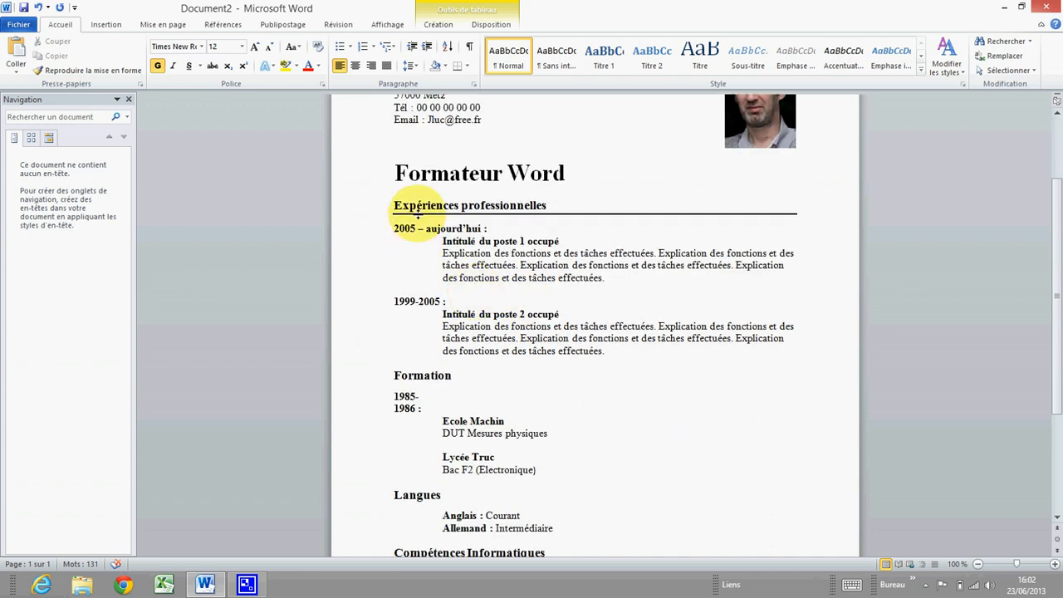
left_click(387, 209)
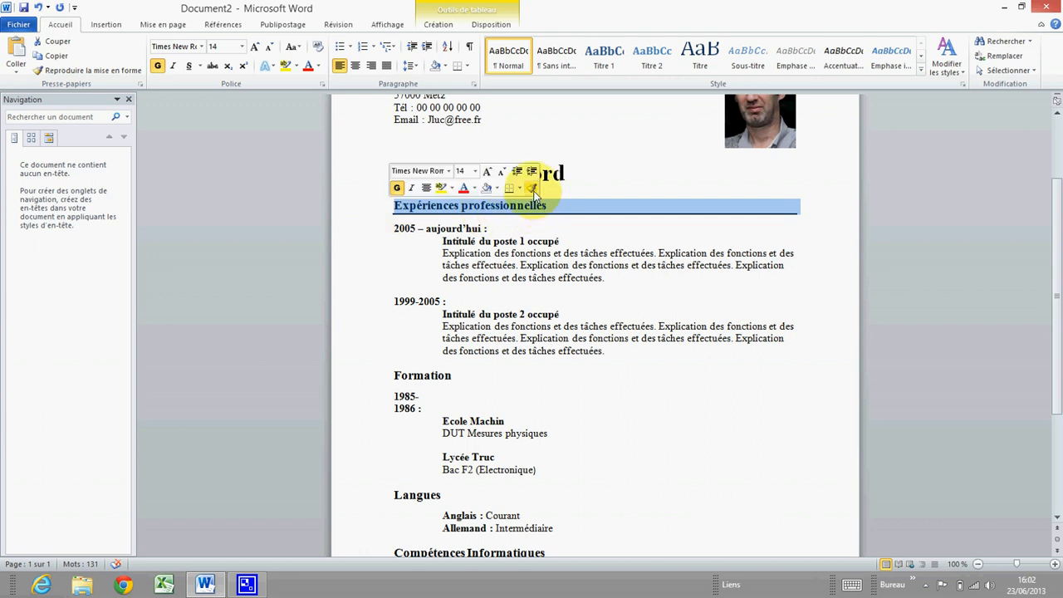
left_click(532, 191)
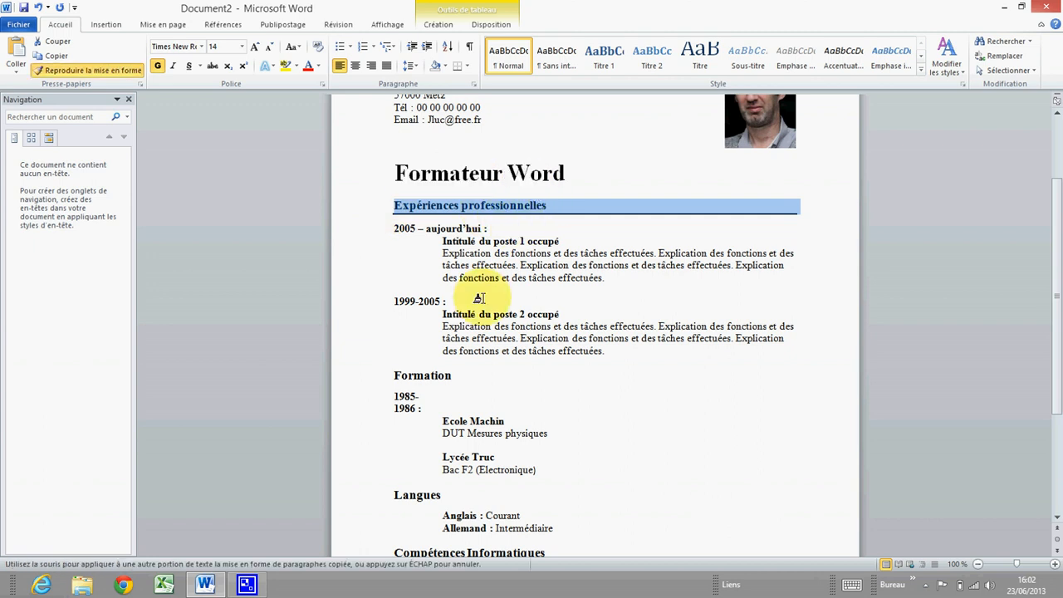
left_click(388, 378)
left_click(449, 378)
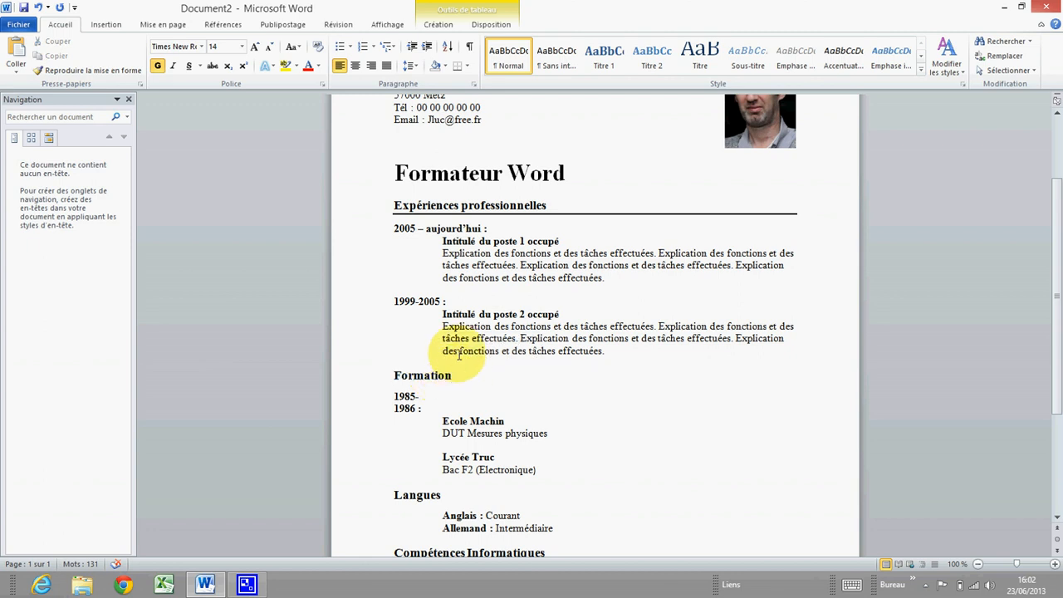
Add a 1½ pt bottom-only paragraph border under the Formation heading
left_click(390, 381)
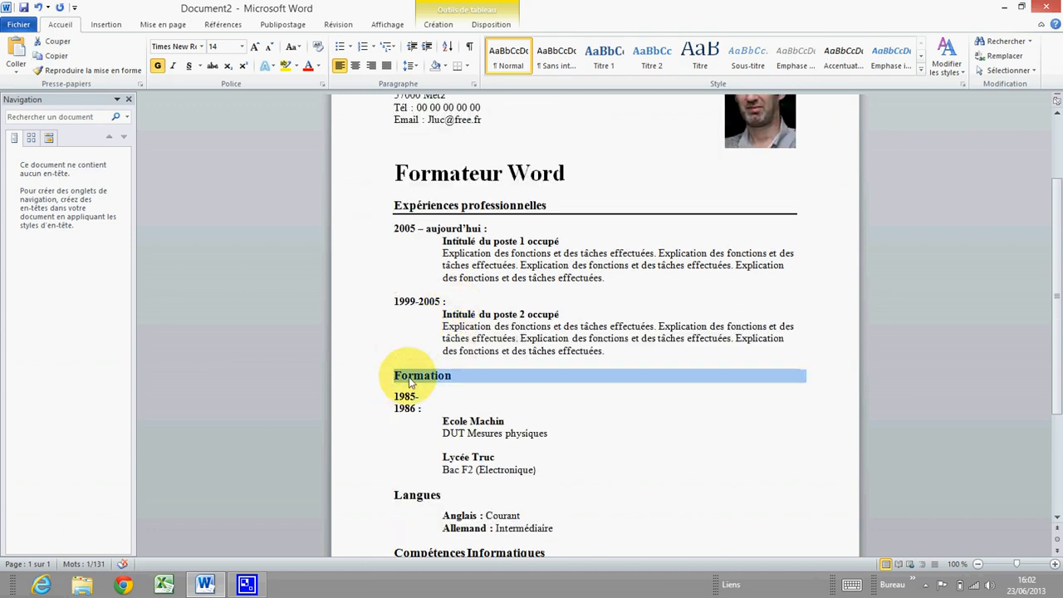
right_click(410, 382)
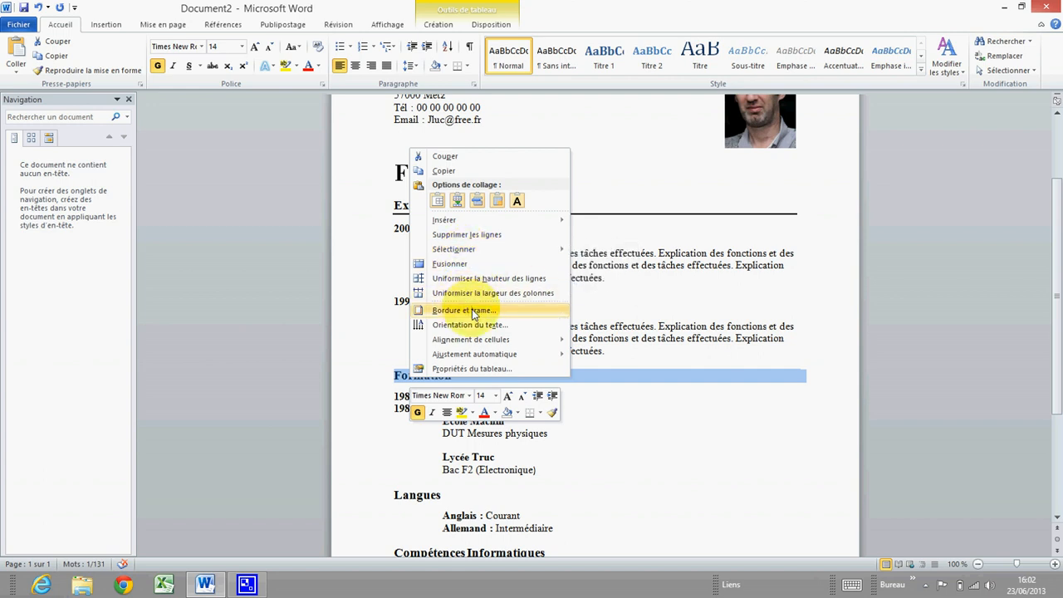
left_click(473, 311)
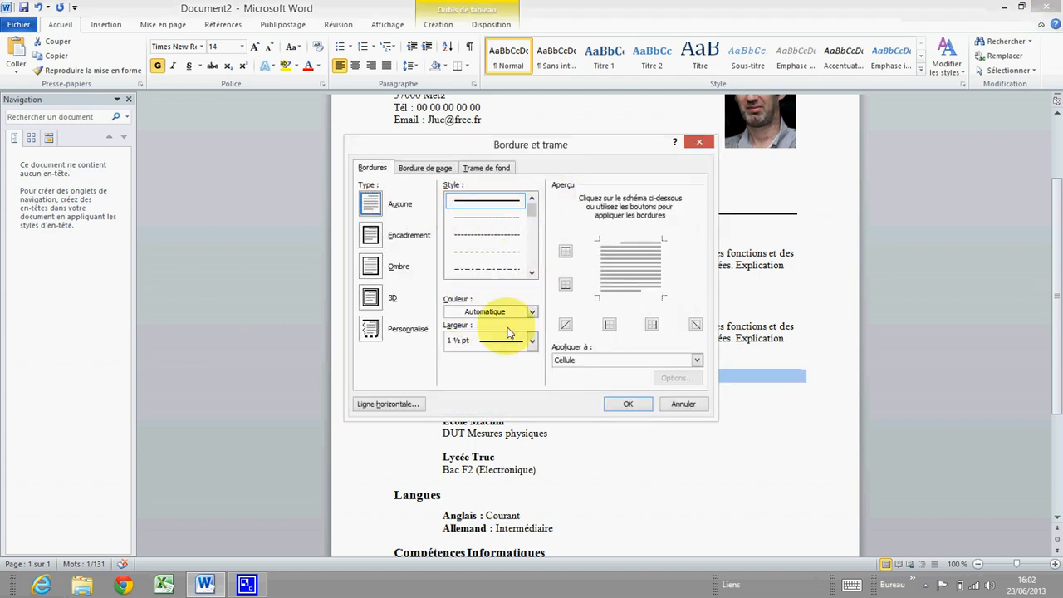
left_click(370, 236)
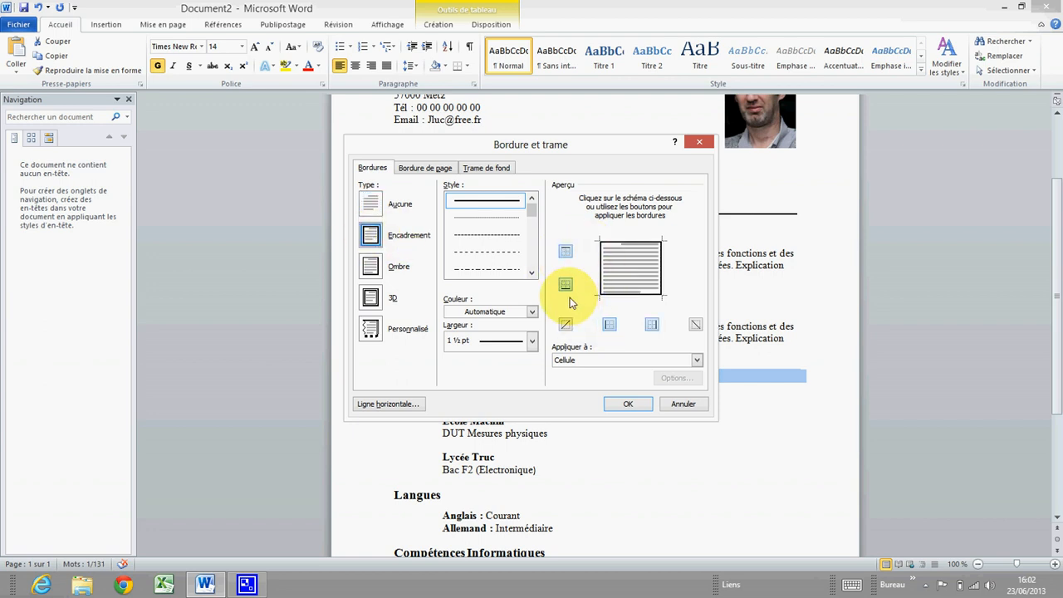
left_click(565, 252)
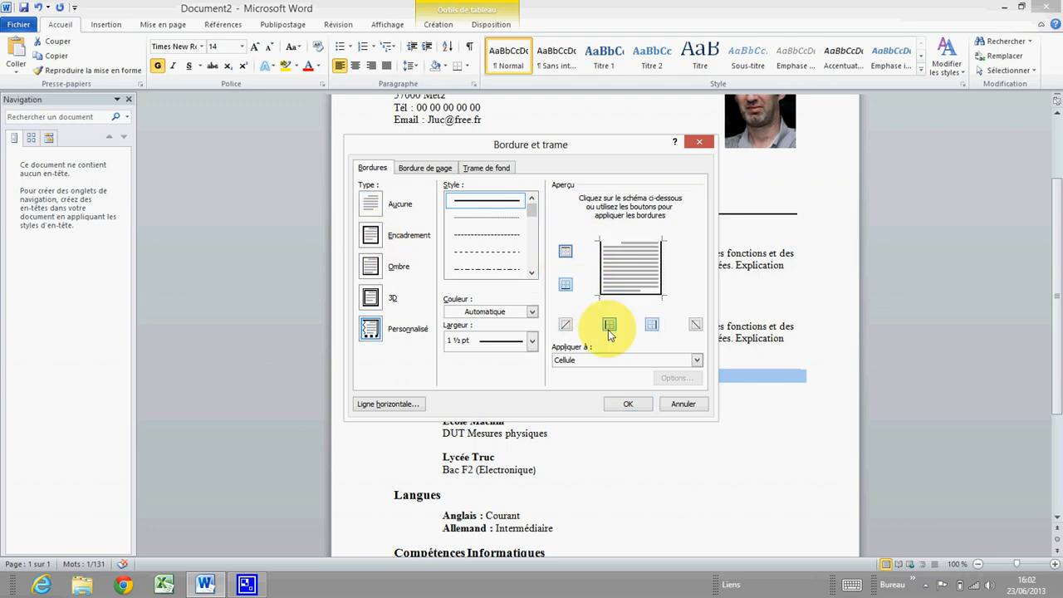
left_click(625, 358)
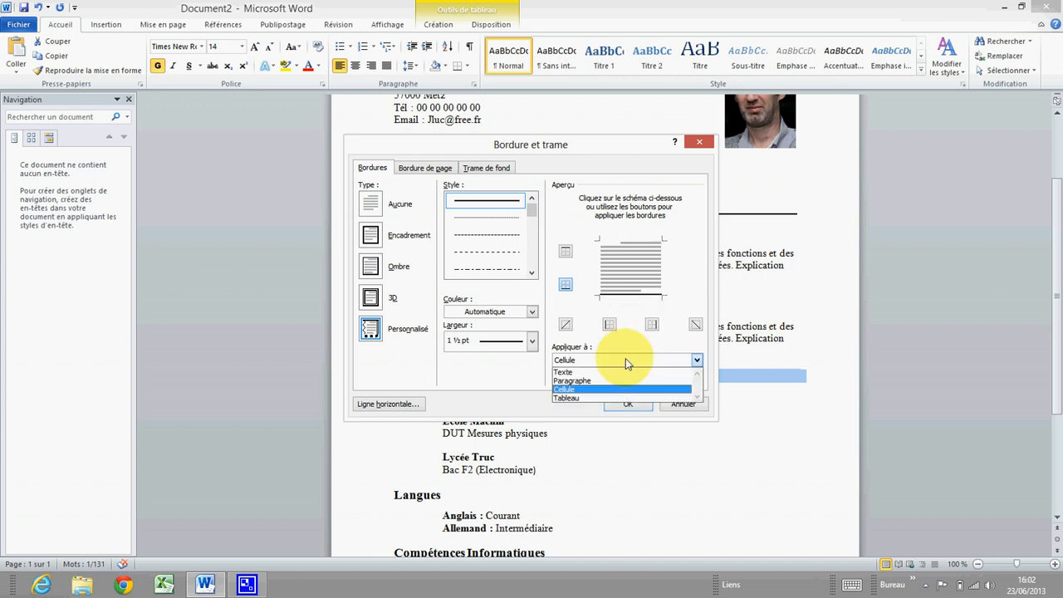
left_click(610, 384)
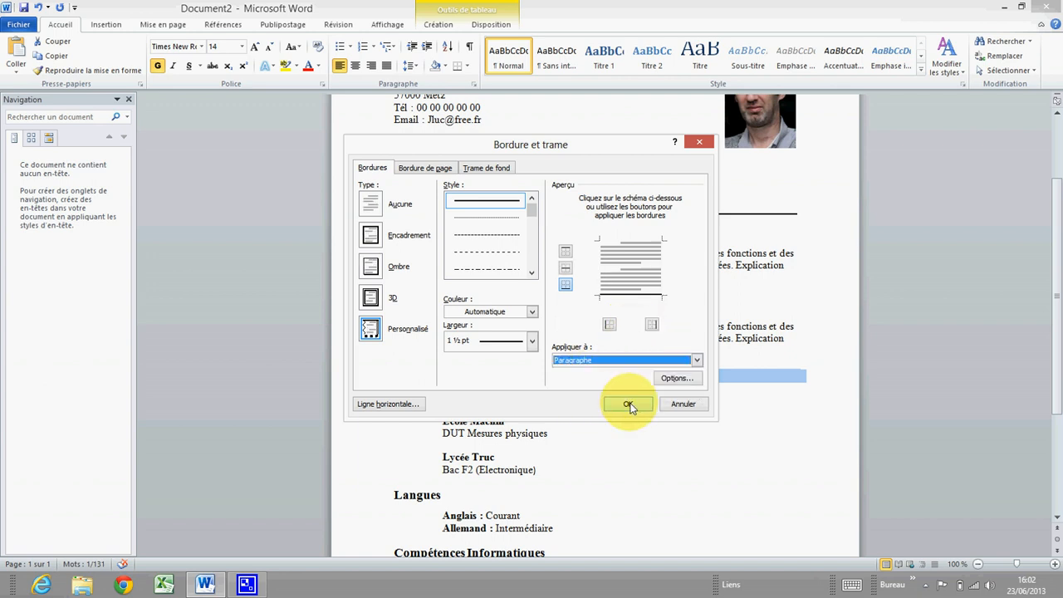
left_click(629, 405)
scroll(474, 360, "down", 3)
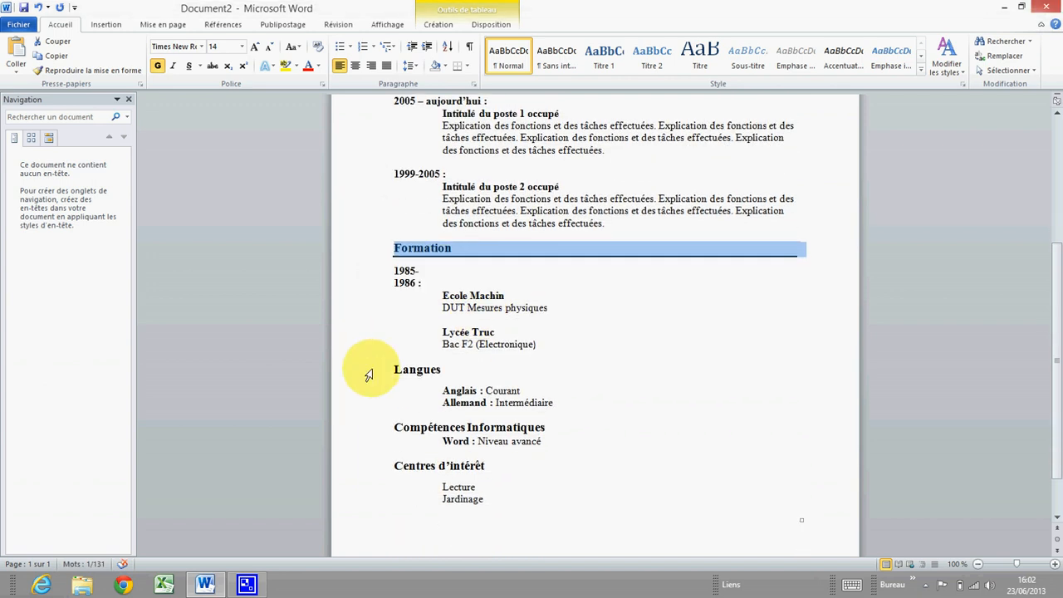
Select the Langues heading row and bring up Bordure et trame, keeping the colour automatic
left_click(369, 375)
right_click(431, 376)
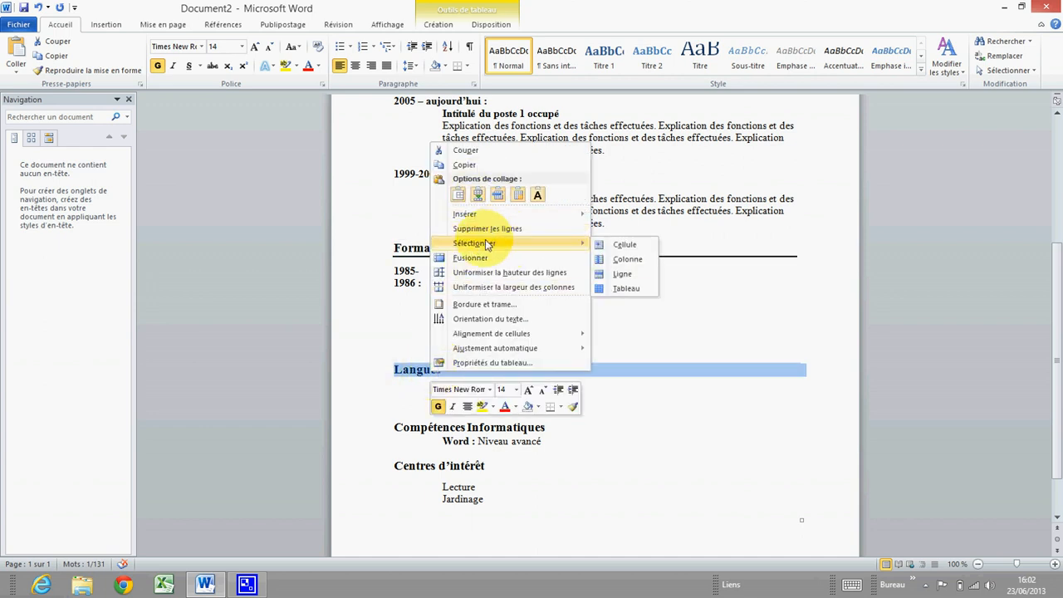
left_click(372, 373)
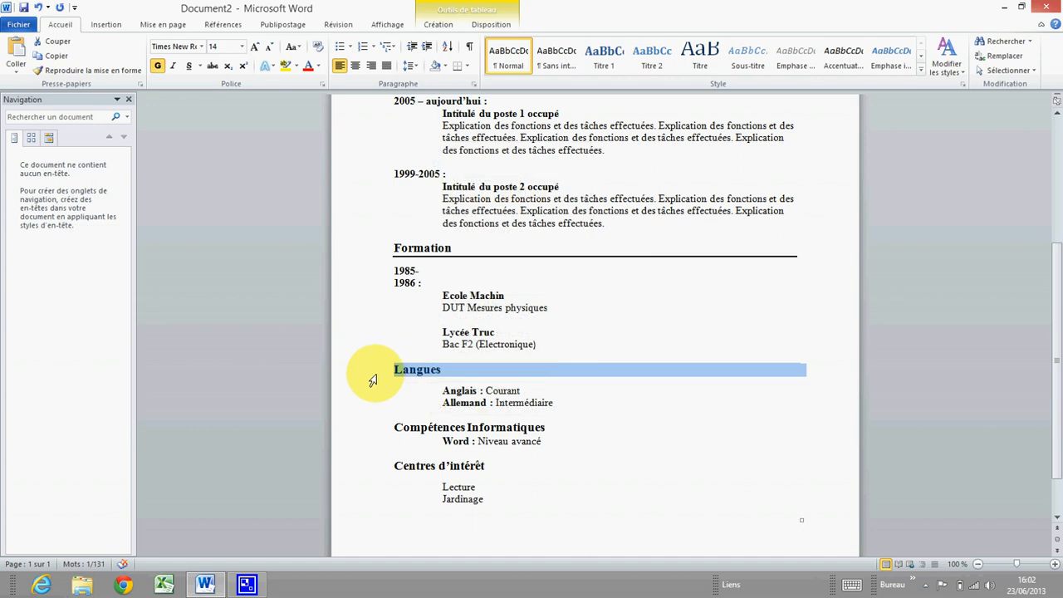
left_click(399, 370)
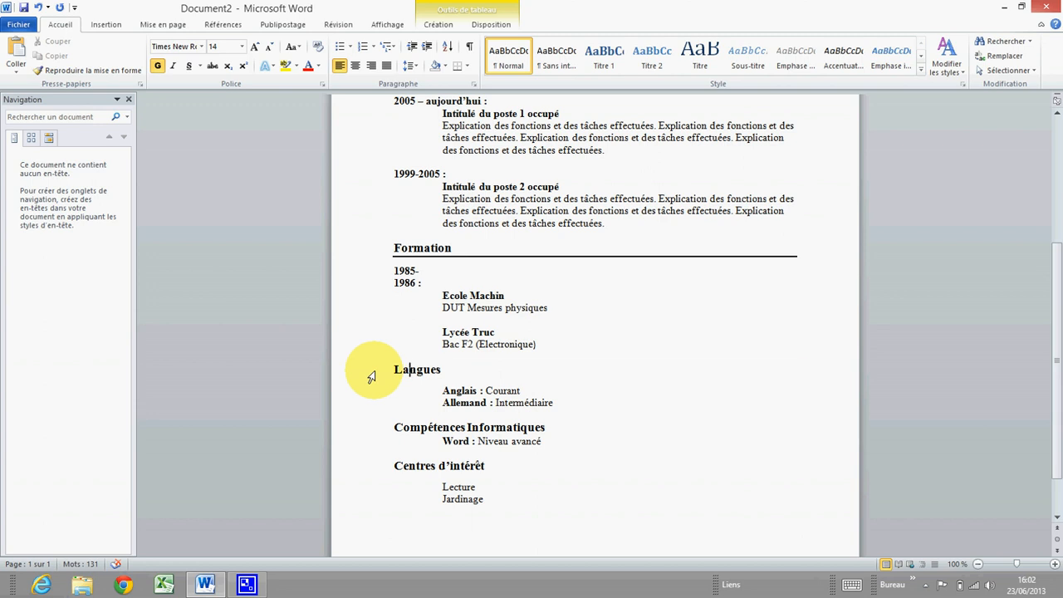
left_click(373, 375)
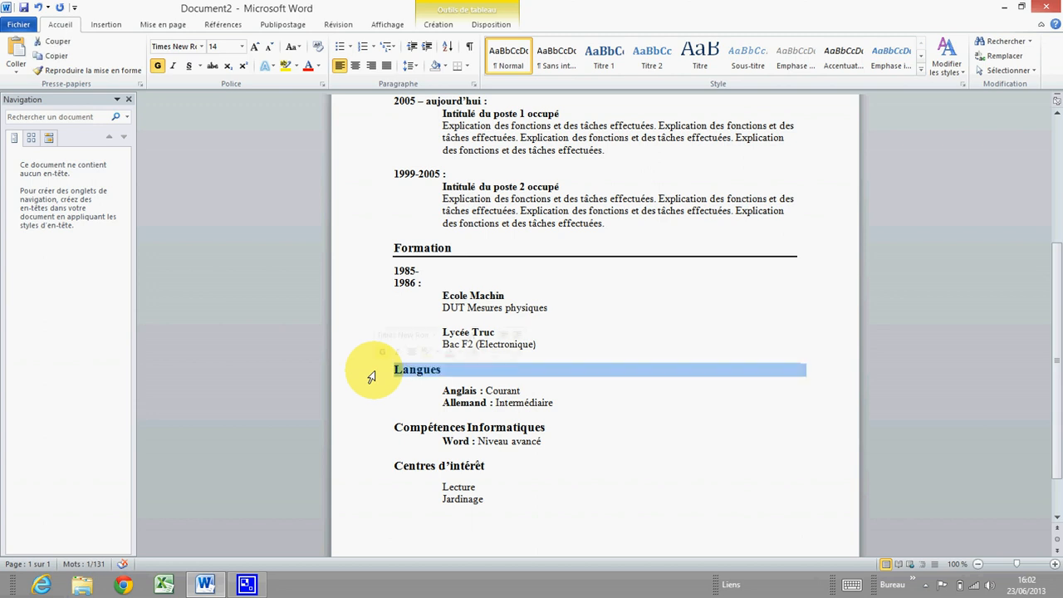
right_click(438, 375)
left_click(484, 305)
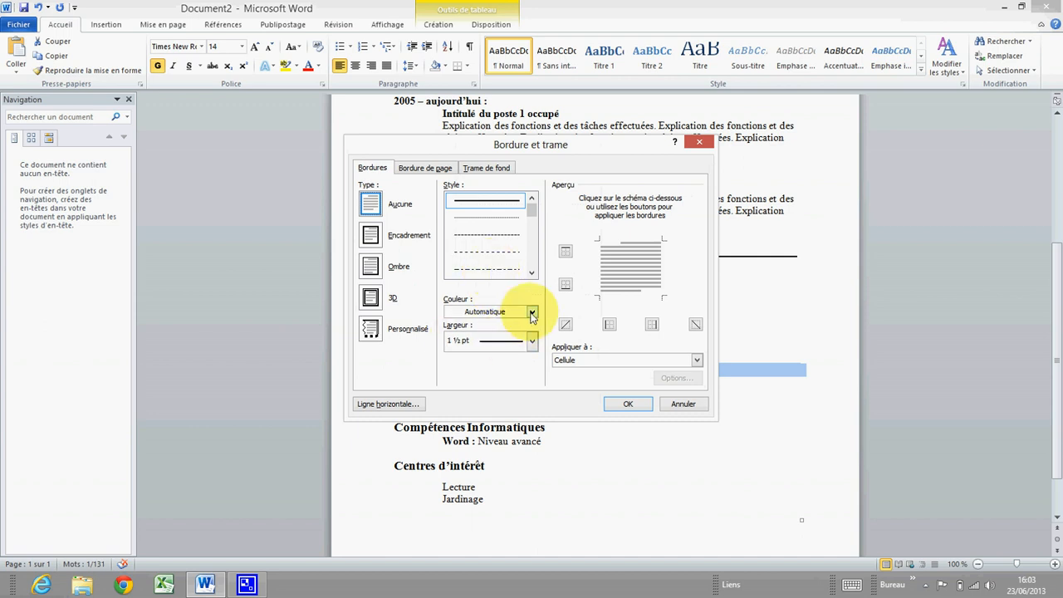
left_click(533, 312)
left_click(532, 312)
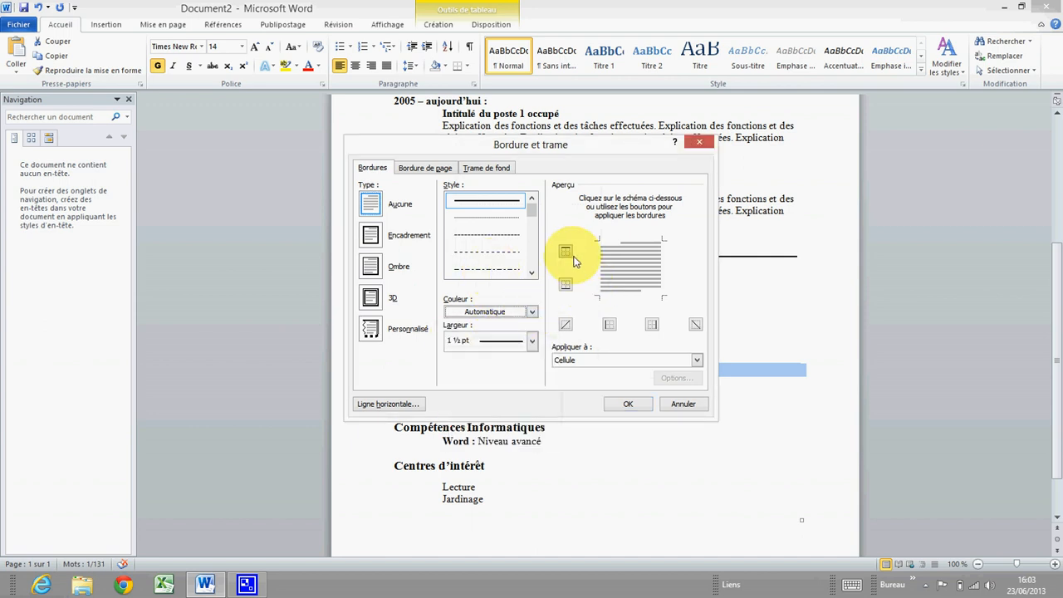
Make the Langues border a bottom-only 1½ pt rule applied to the paragraph
left_click(370, 235)
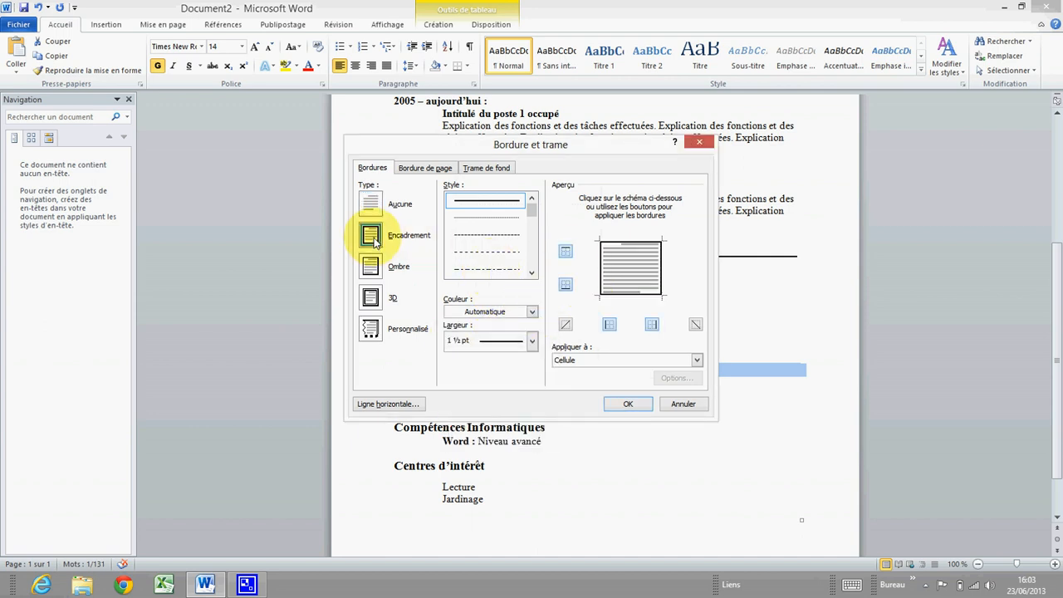
left_click(566, 251)
left_click(609, 324)
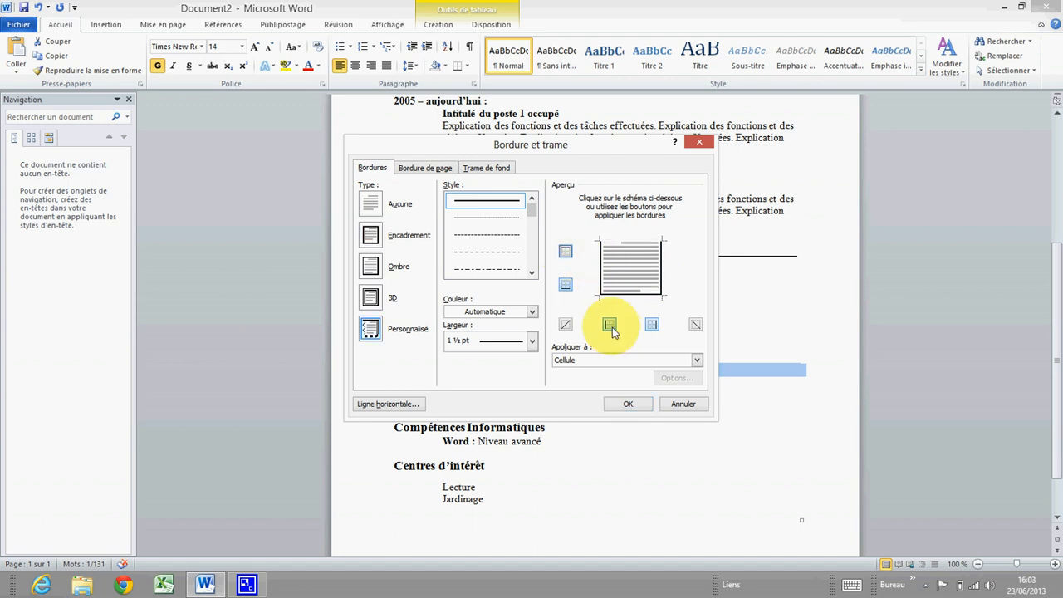
left_click(592, 365)
left_click(593, 375)
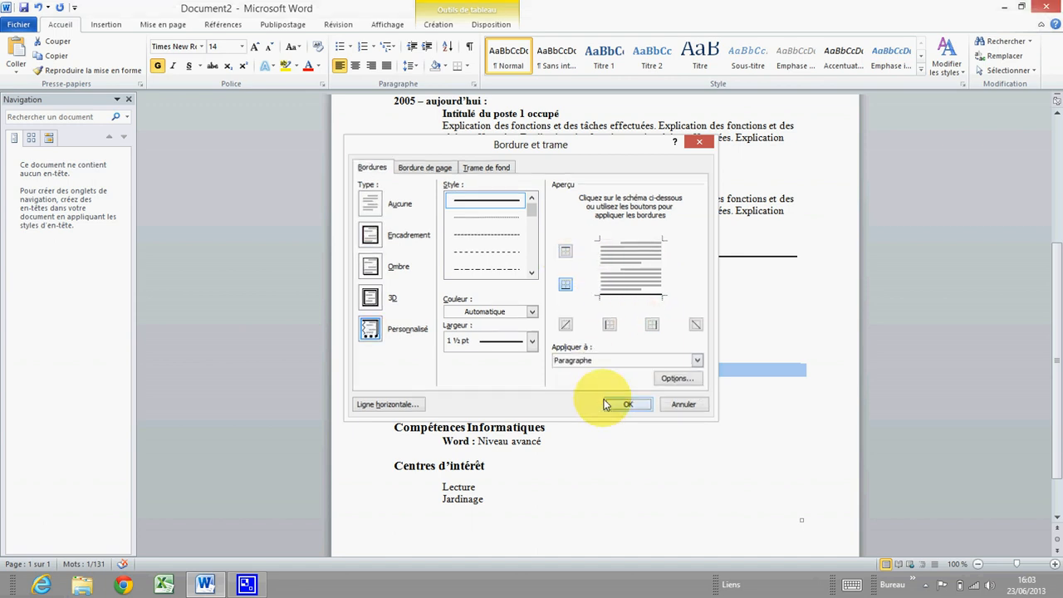
left_click(628, 403)
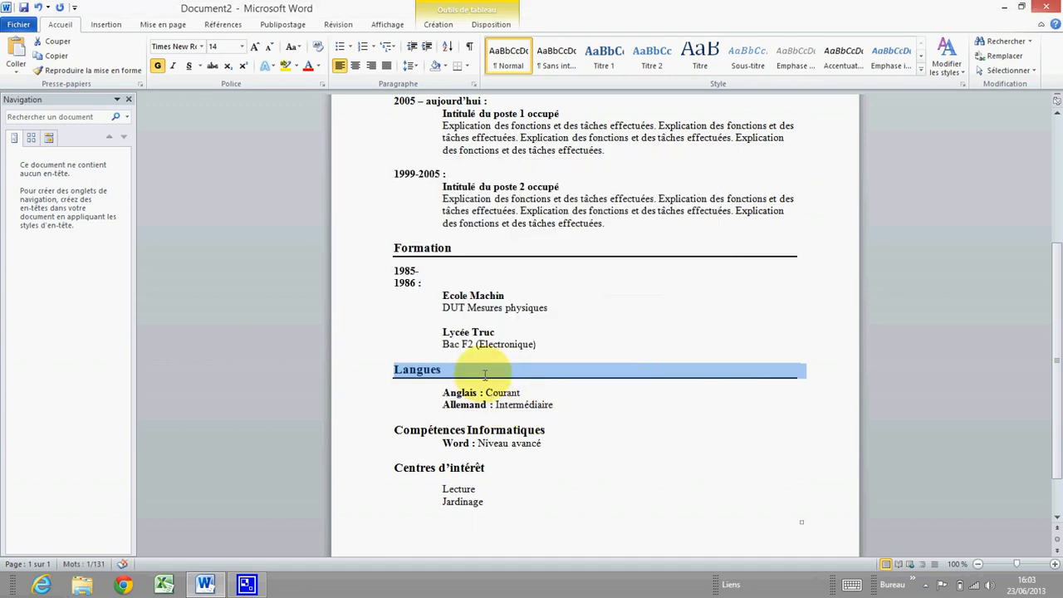
left_click(363, 434)
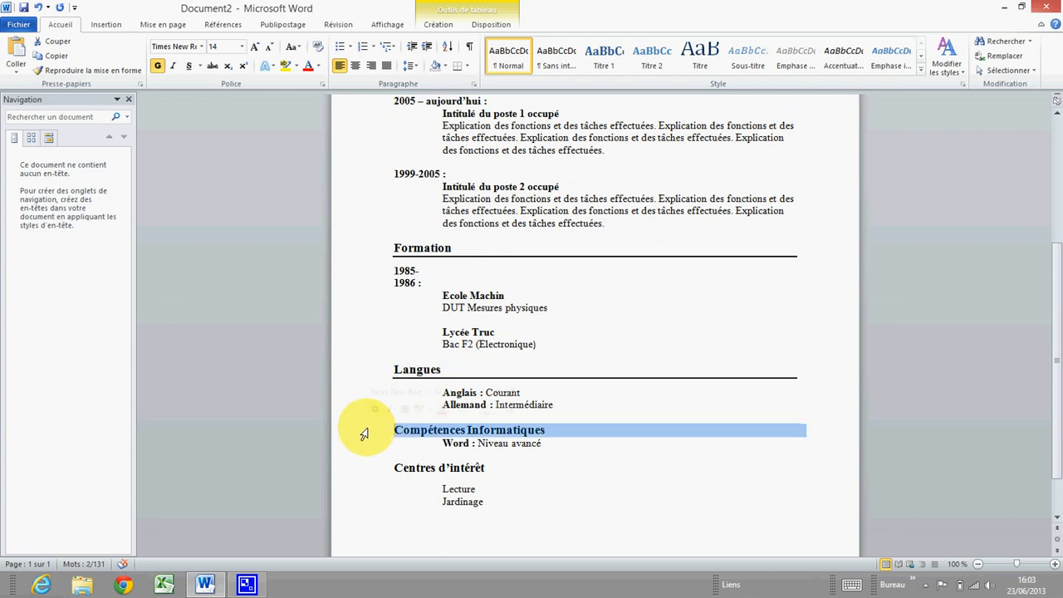
Add a bottom-only 1½ pt paragraph border under the Compétences Informatiques heading
right_click(434, 438)
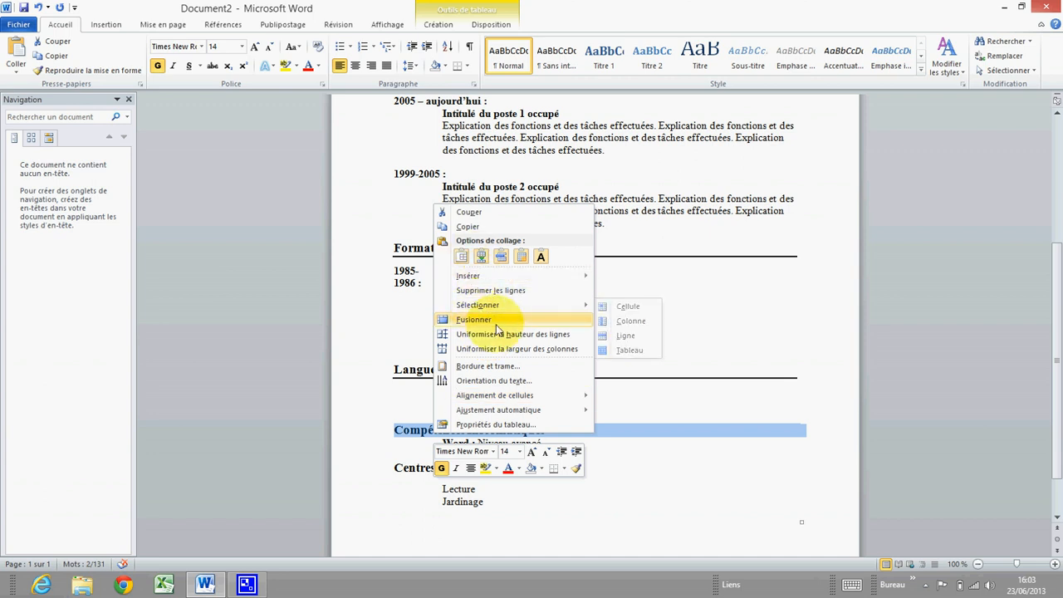
left_click(469, 366)
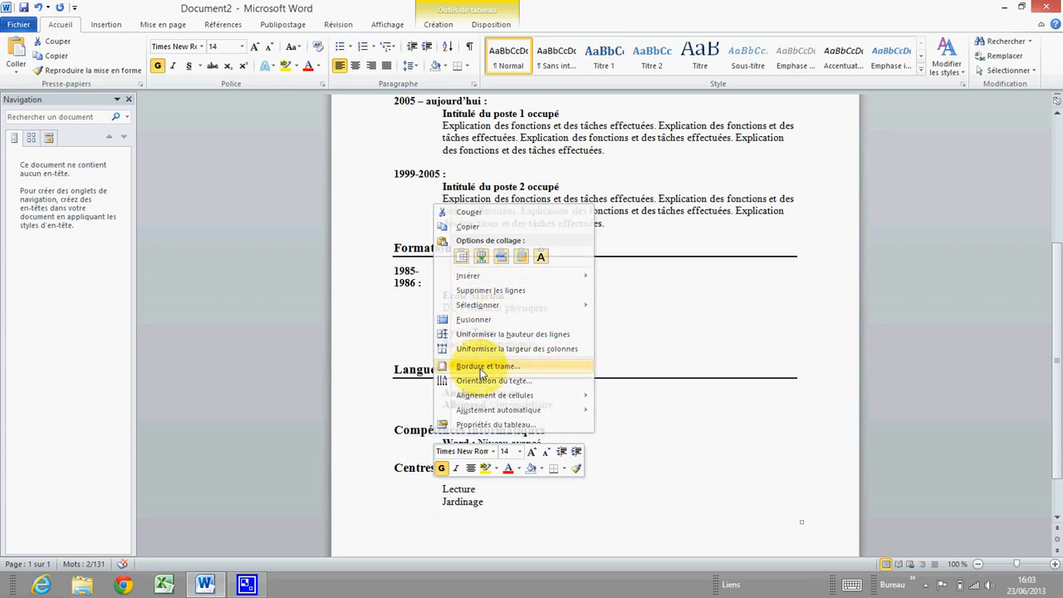
left_click(373, 237)
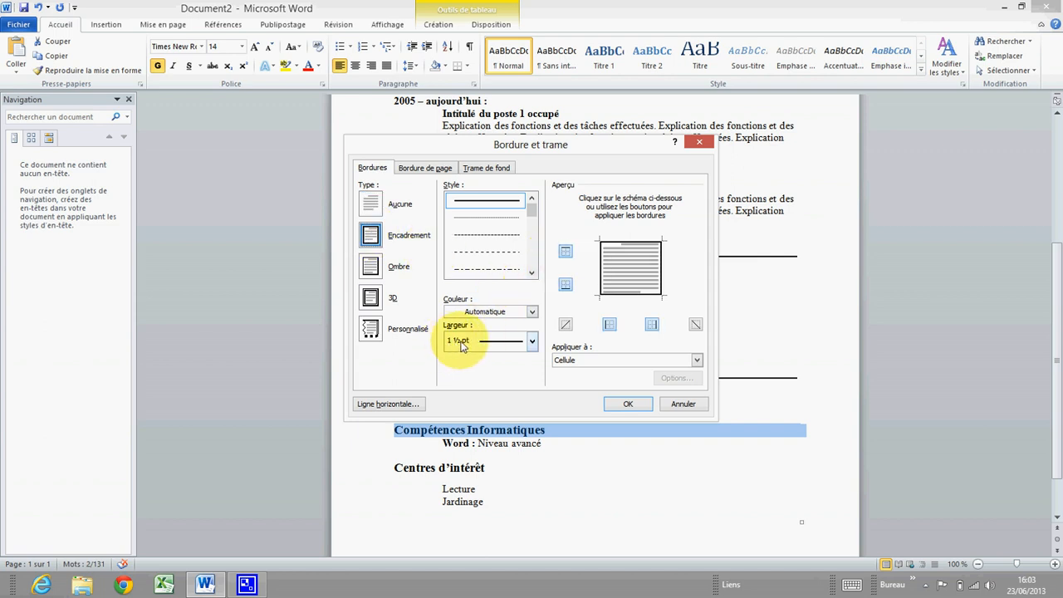
left_click(565, 251)
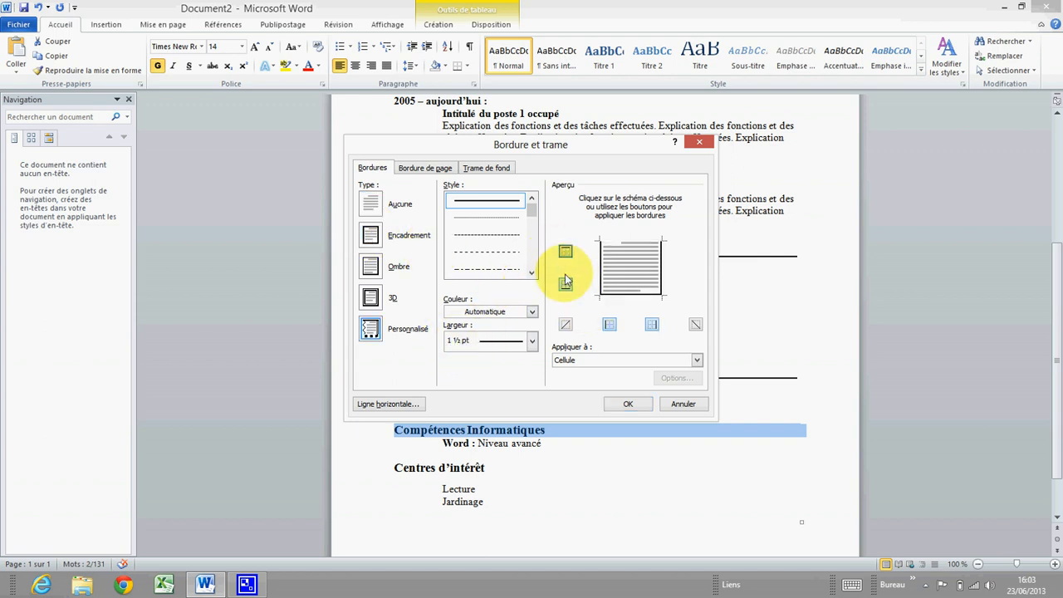
left_click(605, 324)
left_click(651, 324)
left_click(605, 361)
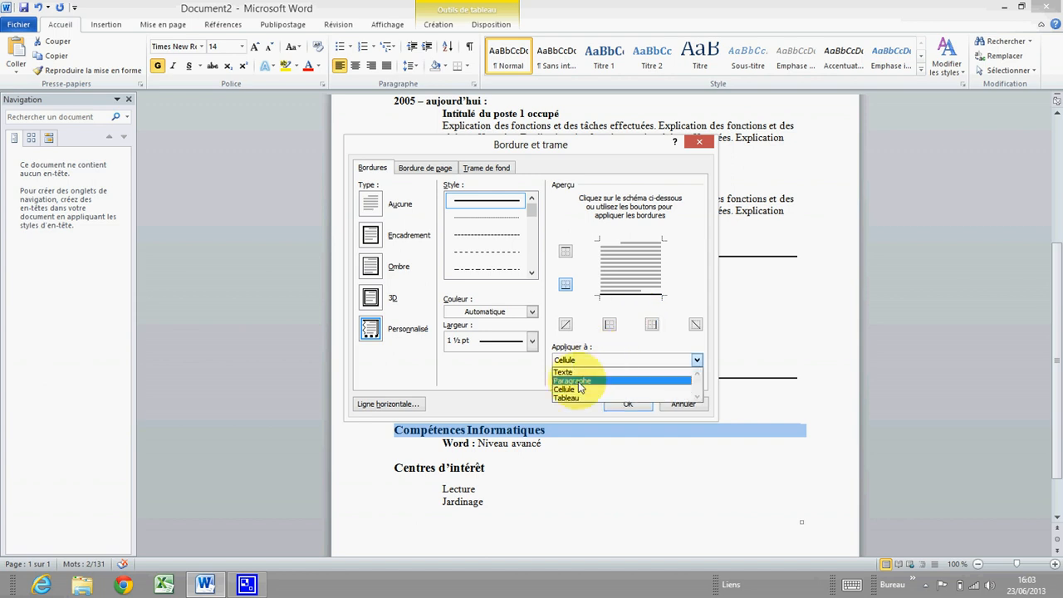
left_click(579, 381)
left_click(628, 403)
scroll(426, 368, "down", 2)
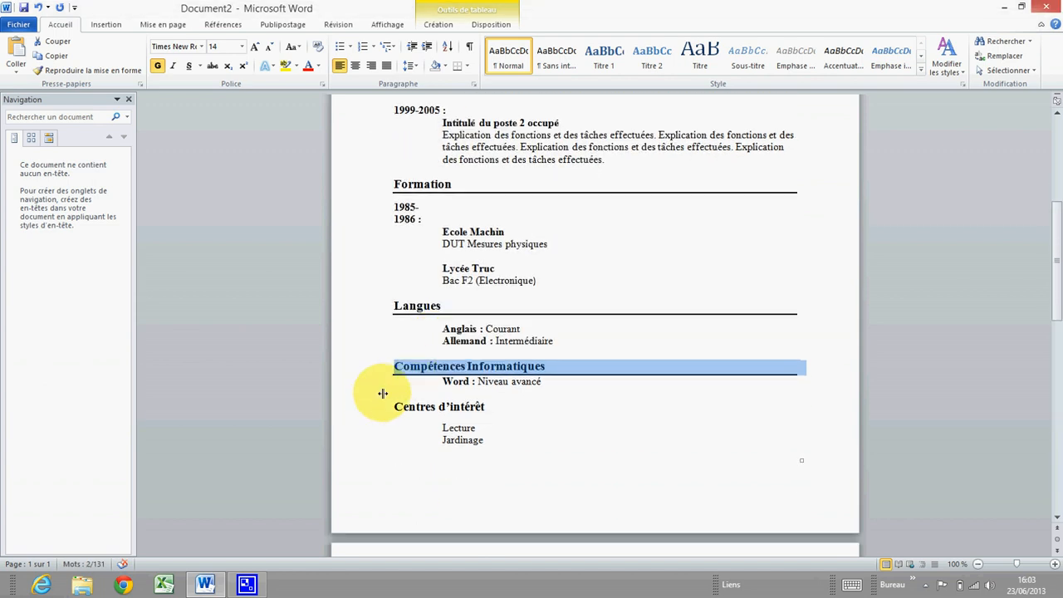
Add the same bottom-only 1½ pt paragraph border under the Centres d'intérêt heading
left_click(378, 406)
right_click(436, 415)
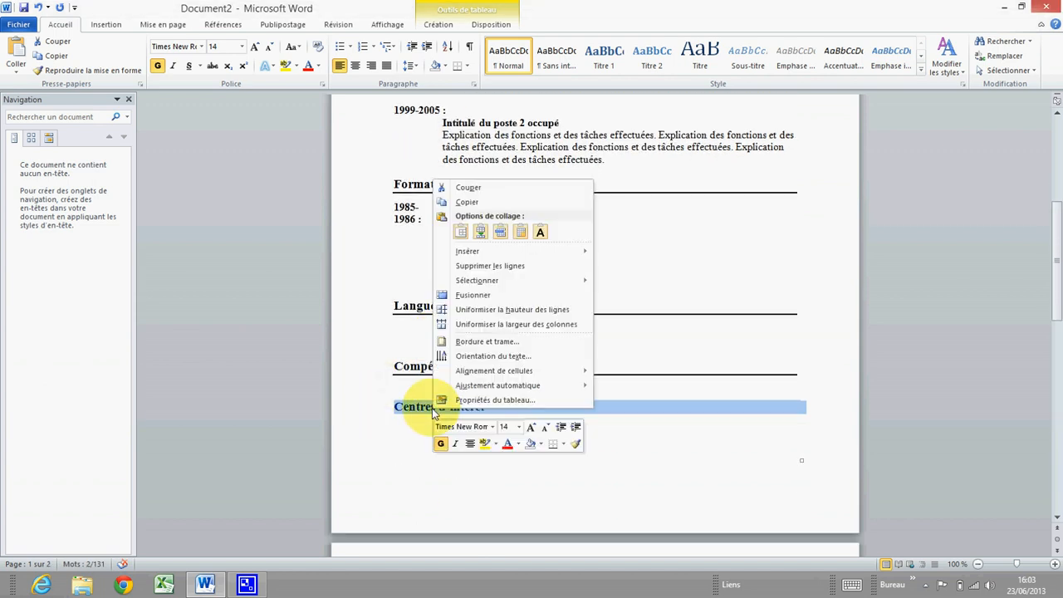
left_click(471, 342)
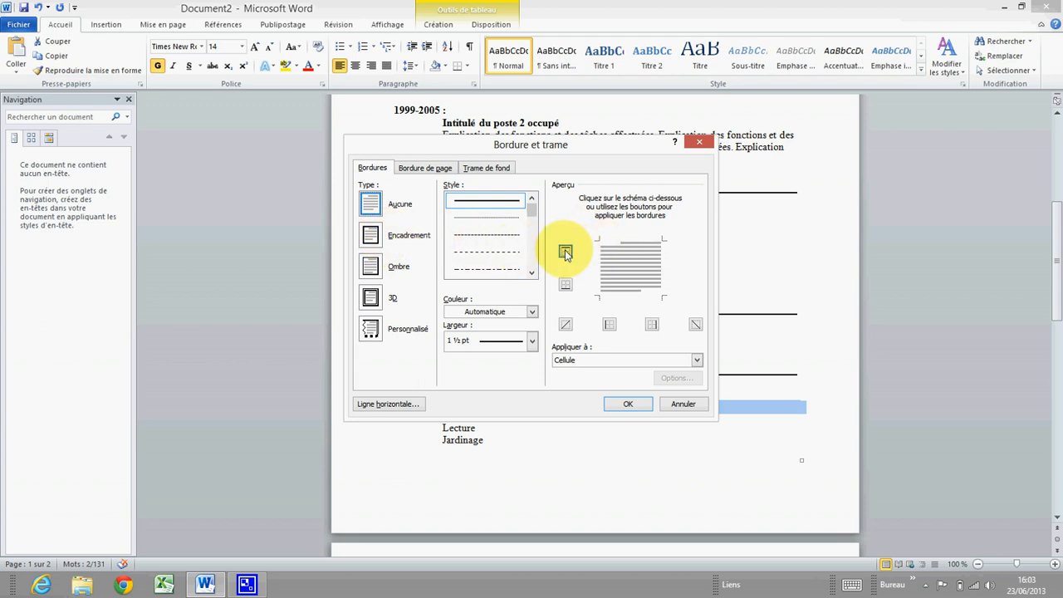
left_click(370, 236)
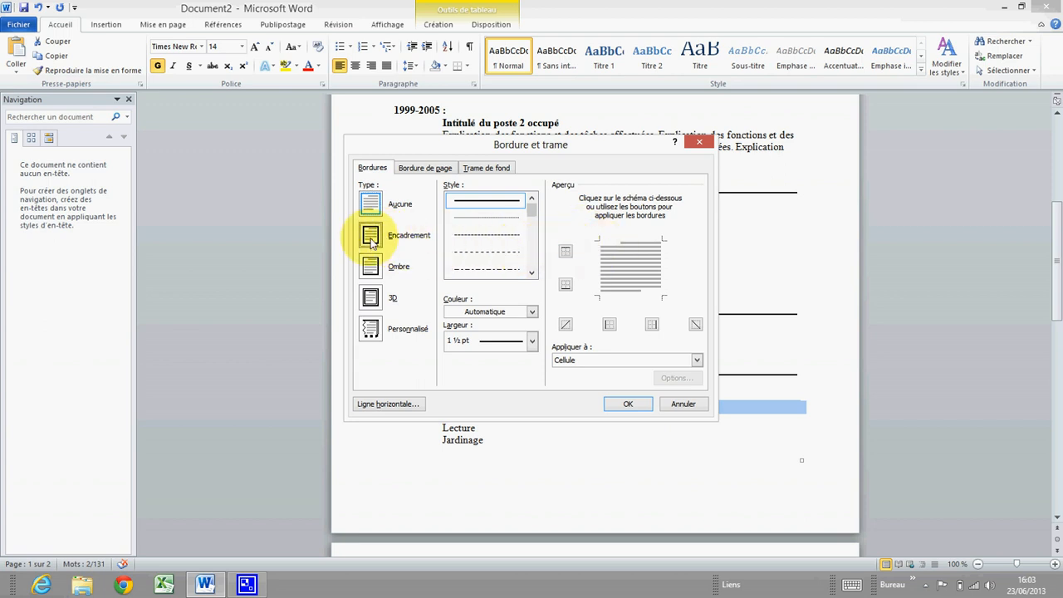
left_click(565, 253)
left_click(609, 326)
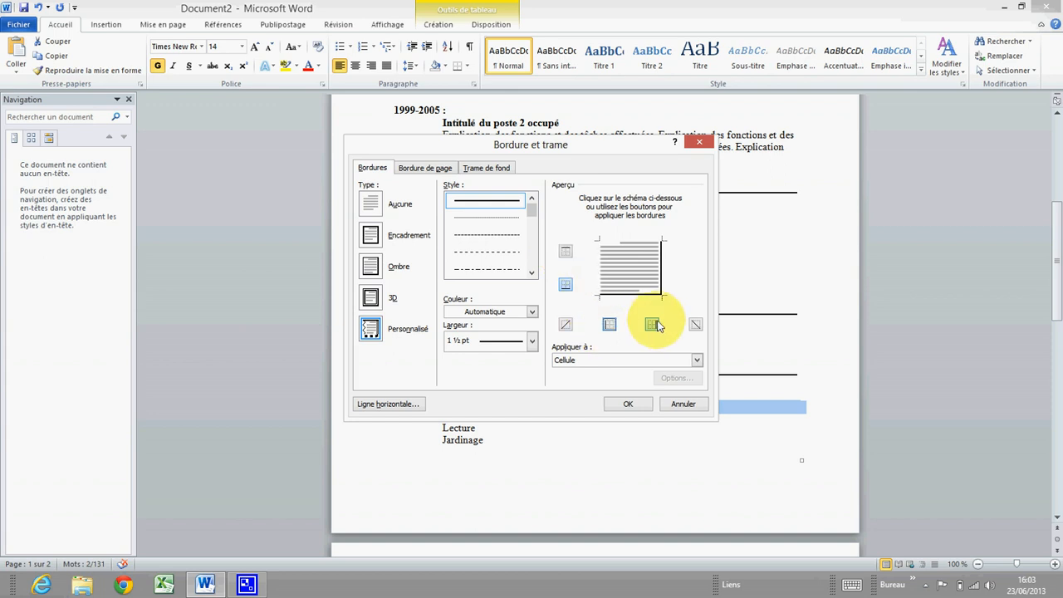
left_click(607, 361)
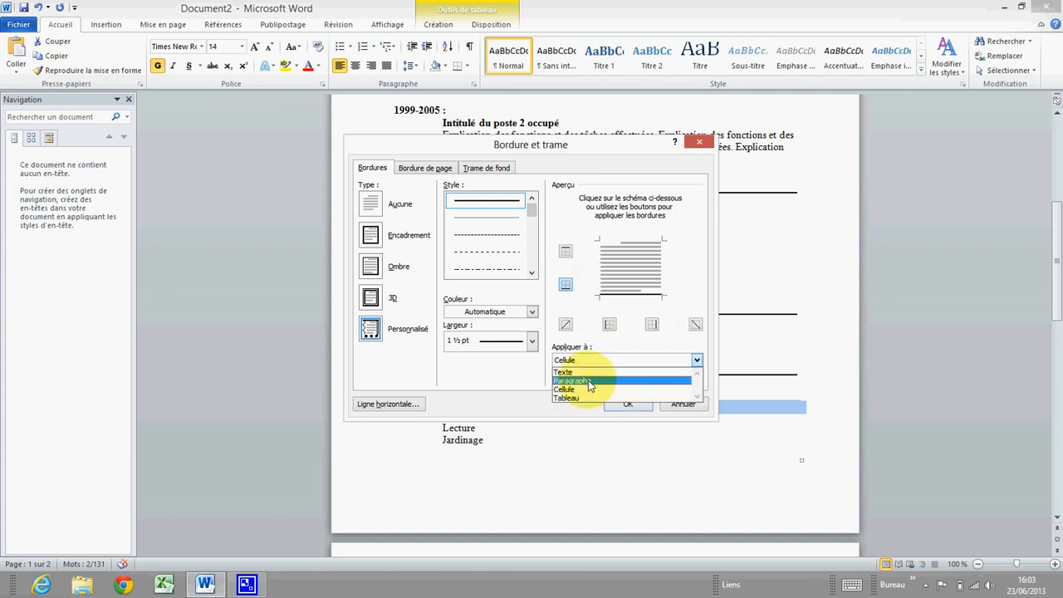
left_click(596, 379)
left_click(629, 404)
scroll(514, 357, "down", 5)
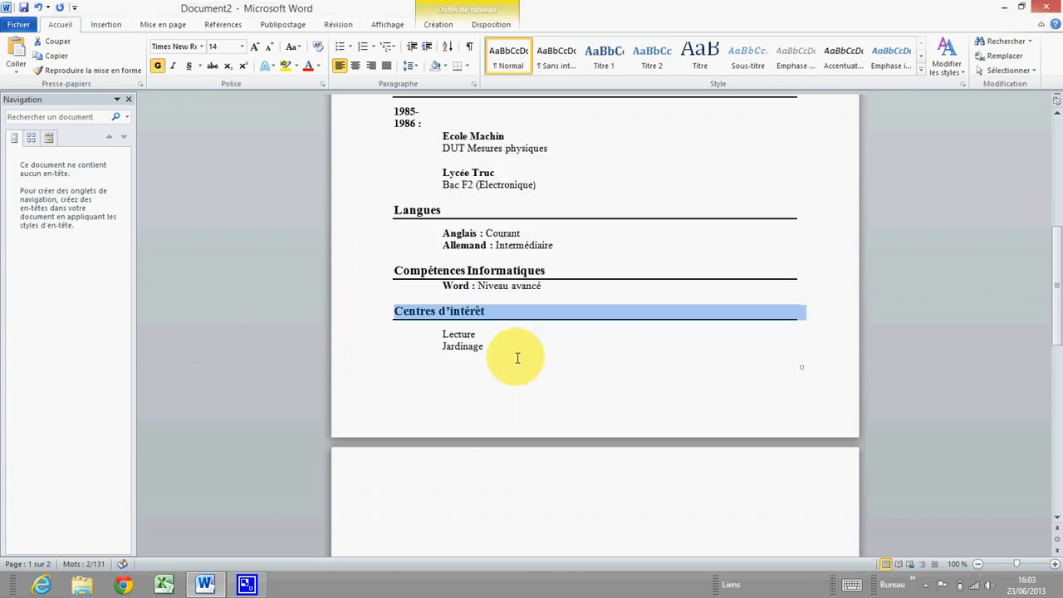
left_click(463, 357)
left_click(333, 264)
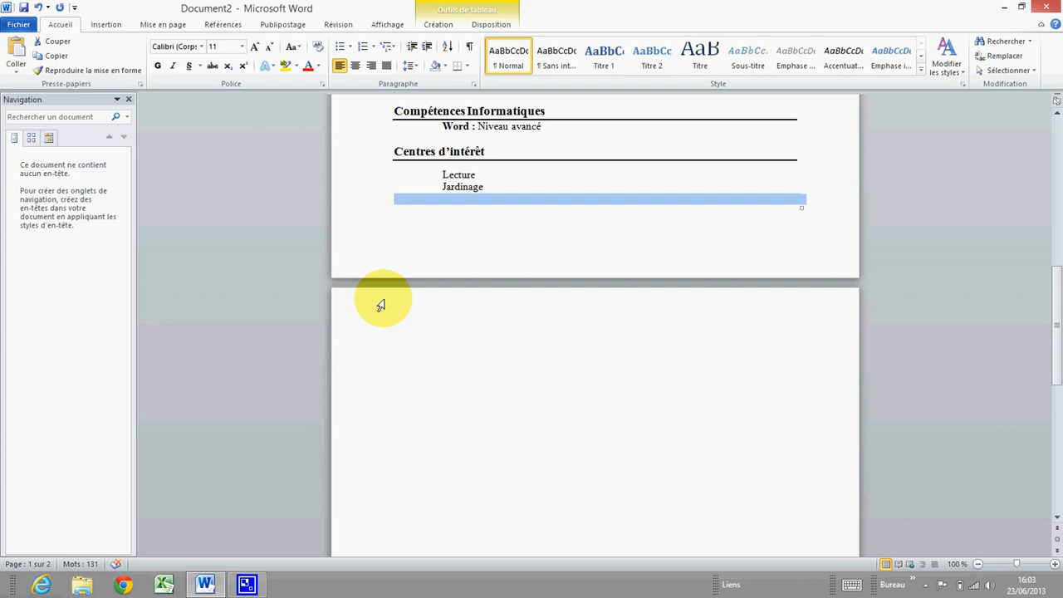
Delete the entire empty last row below Jardinage so the blank second page disappears
key("Delete")
left_click(420, 324)
scroll(418, 332, "down", 2)
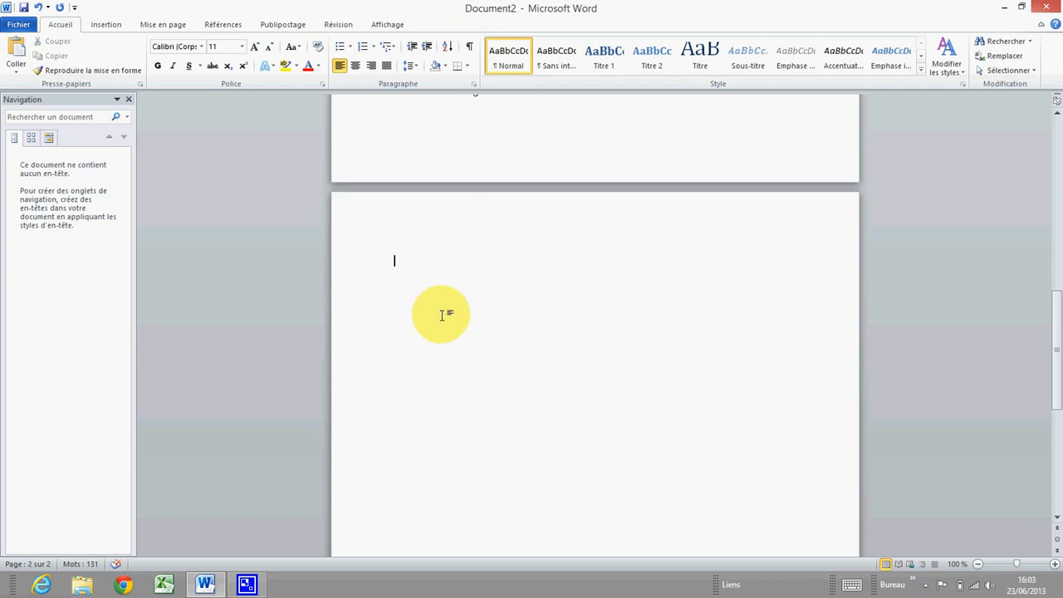
scroll(441, 313, "up", 6)
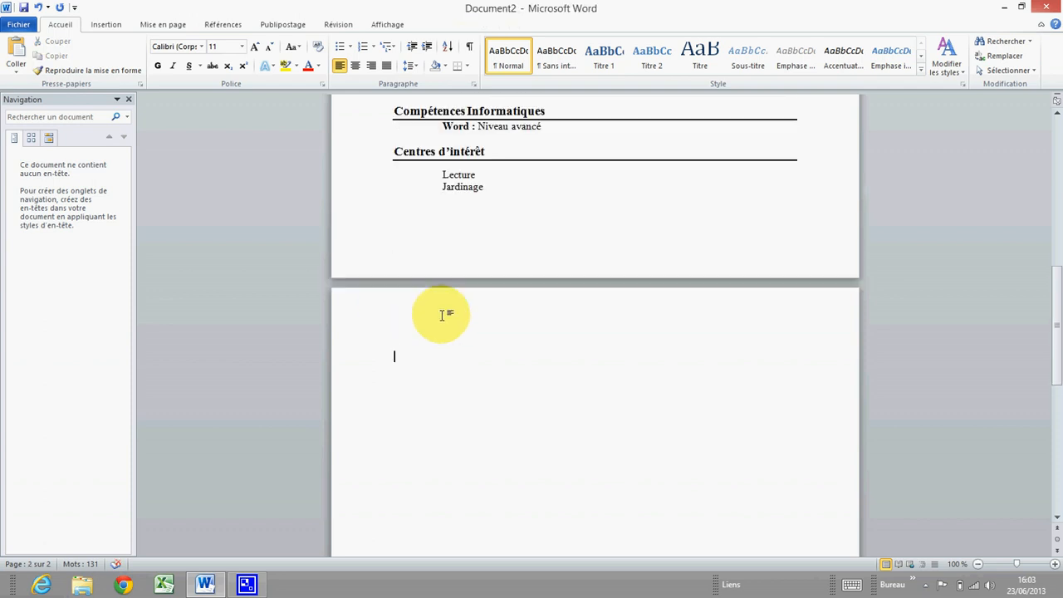
left_click(399, 414)
right_click(392, 399)
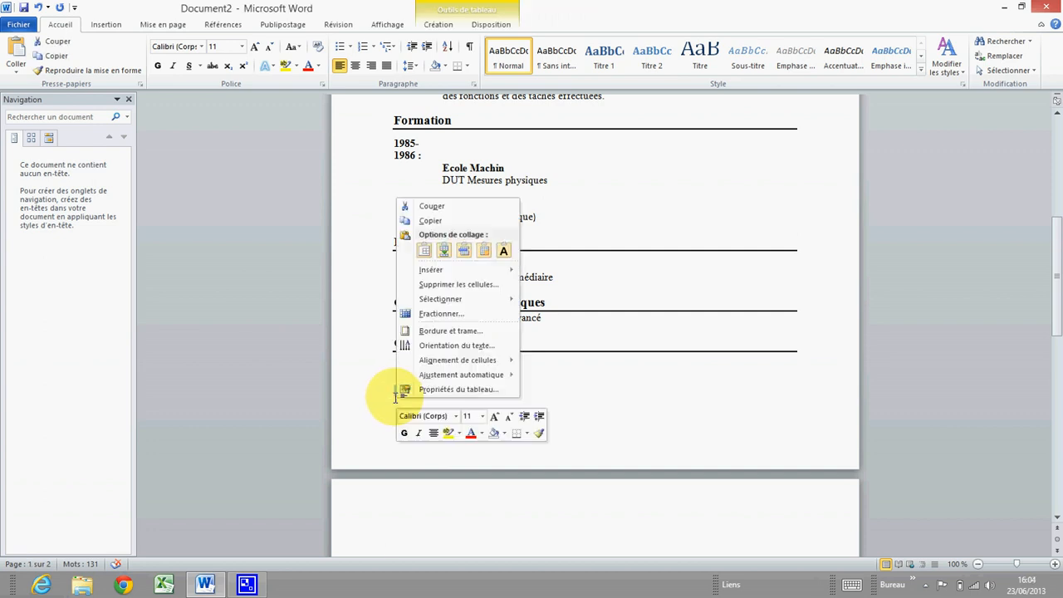
left_click(459, 284)
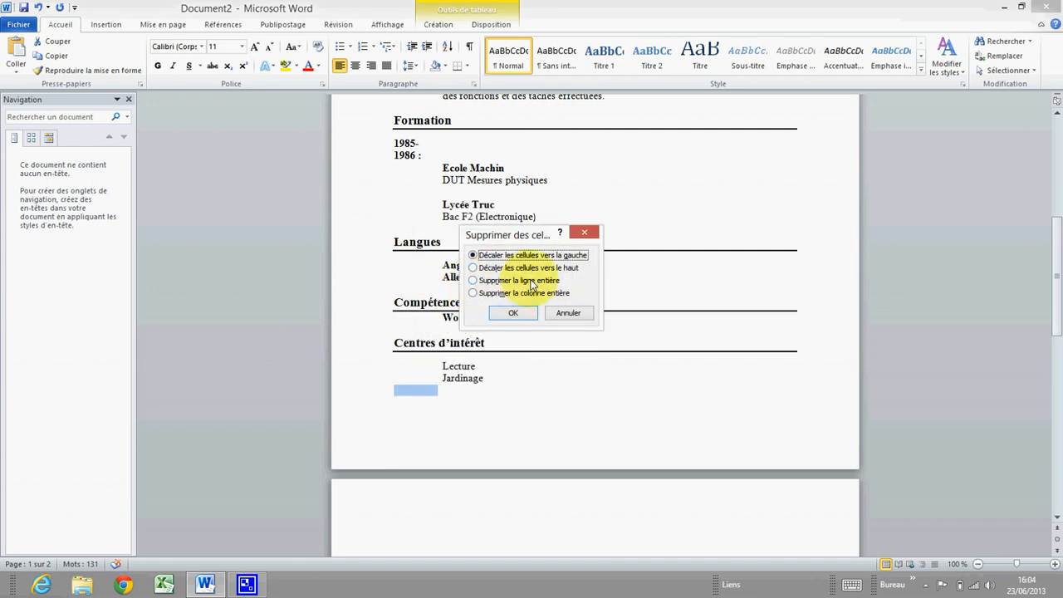
left_click(515, 282)
left_click(514, 313)
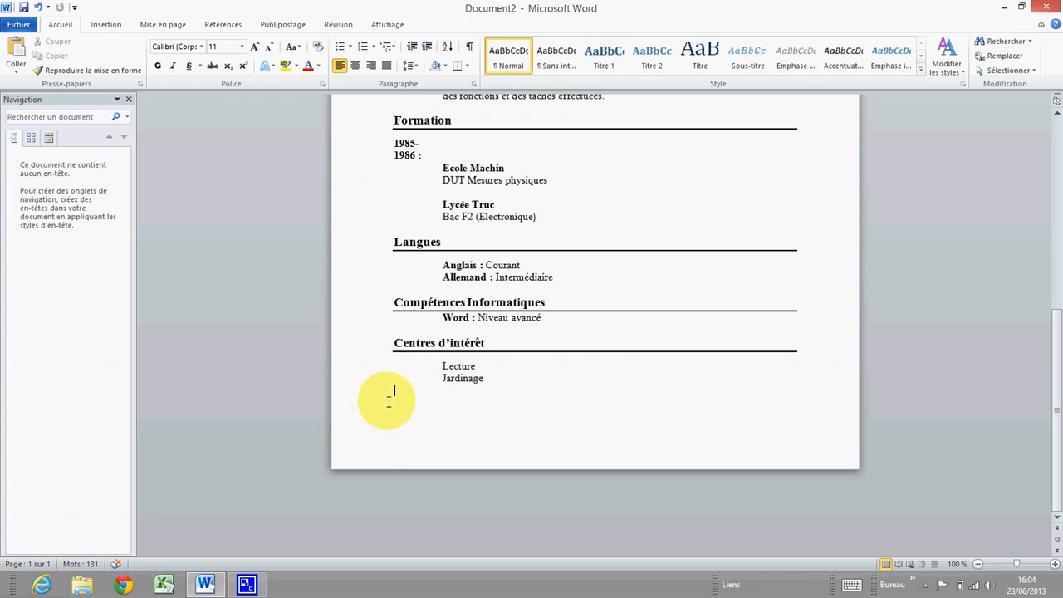
scroll(532, 336, "up", 2)
scroll(530, 335, "up", 6)
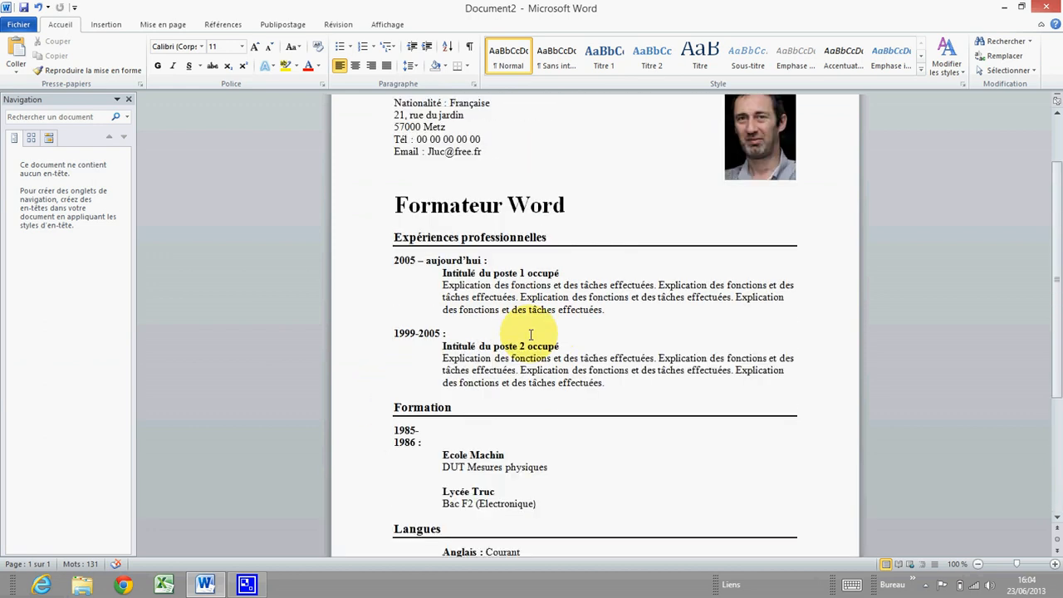
scroll(528, 332, "down", 6)
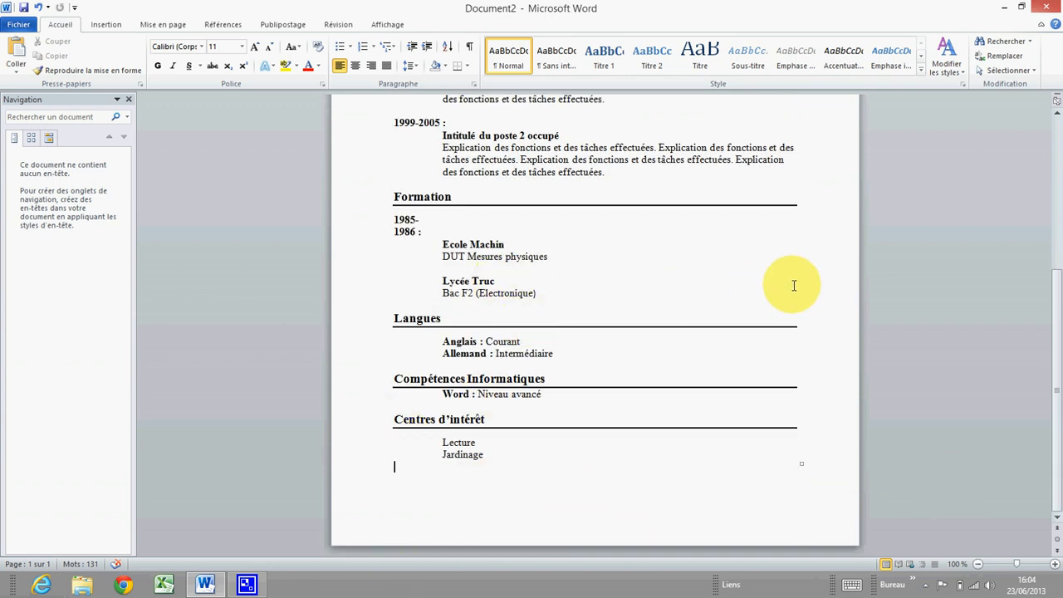
scroll(794, 286, "up", 6)
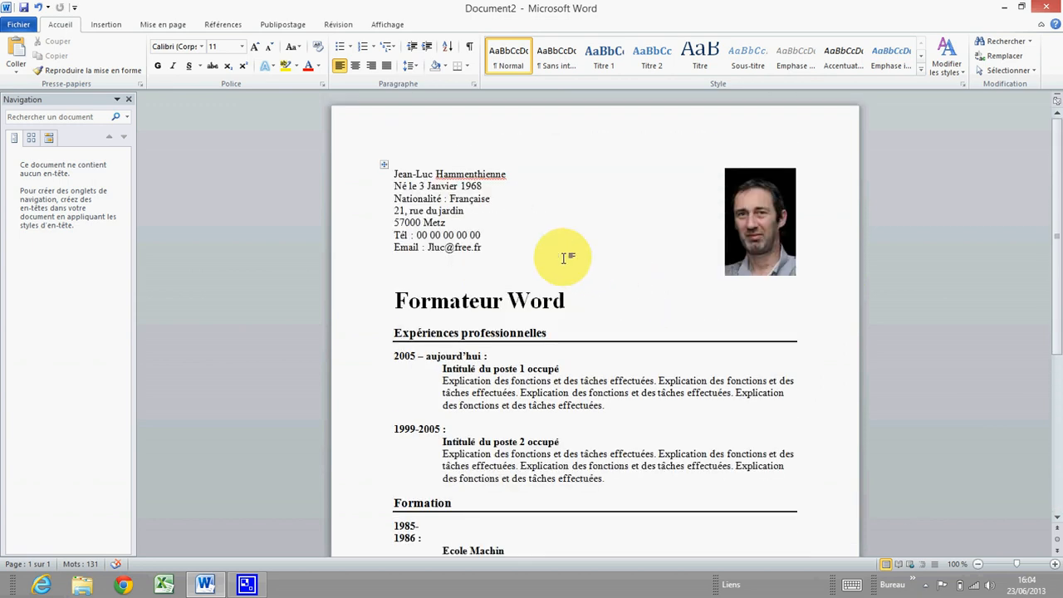
scroll(558, 241, "down", 6)
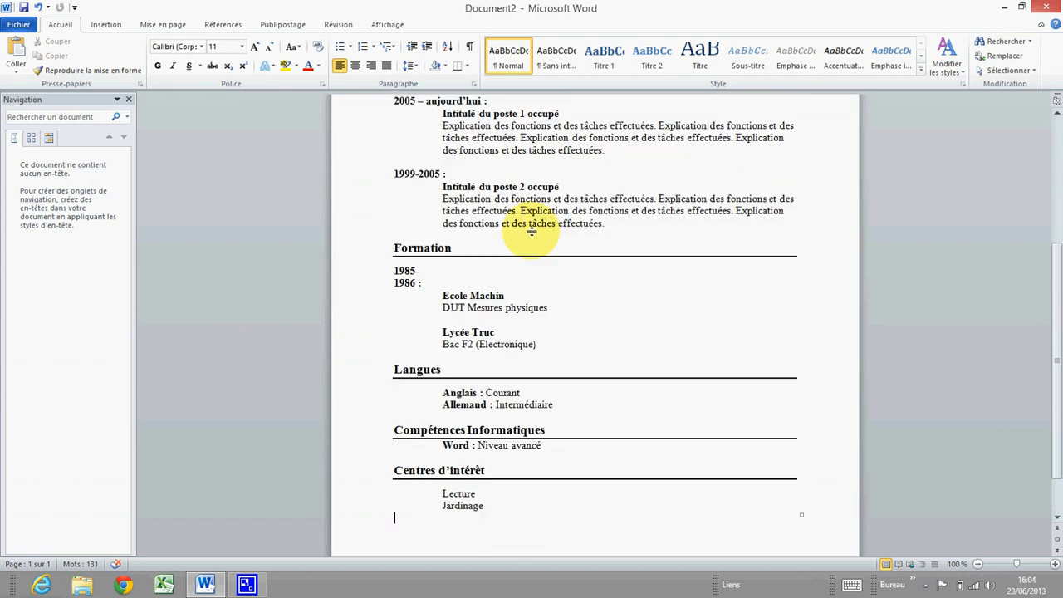
left_click(395, 282)
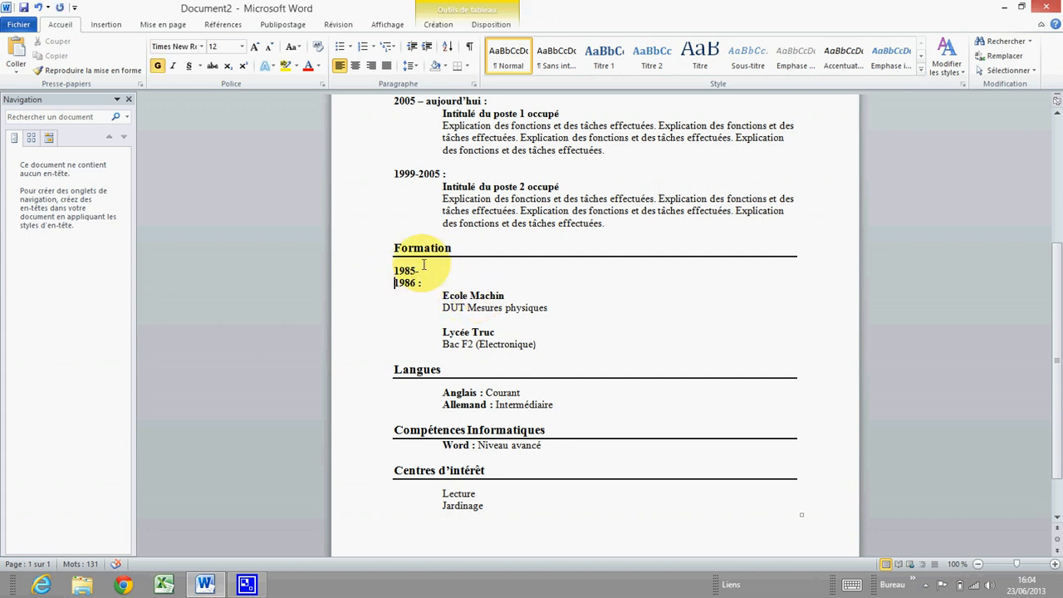
scroll(423, 264, "up", 5)
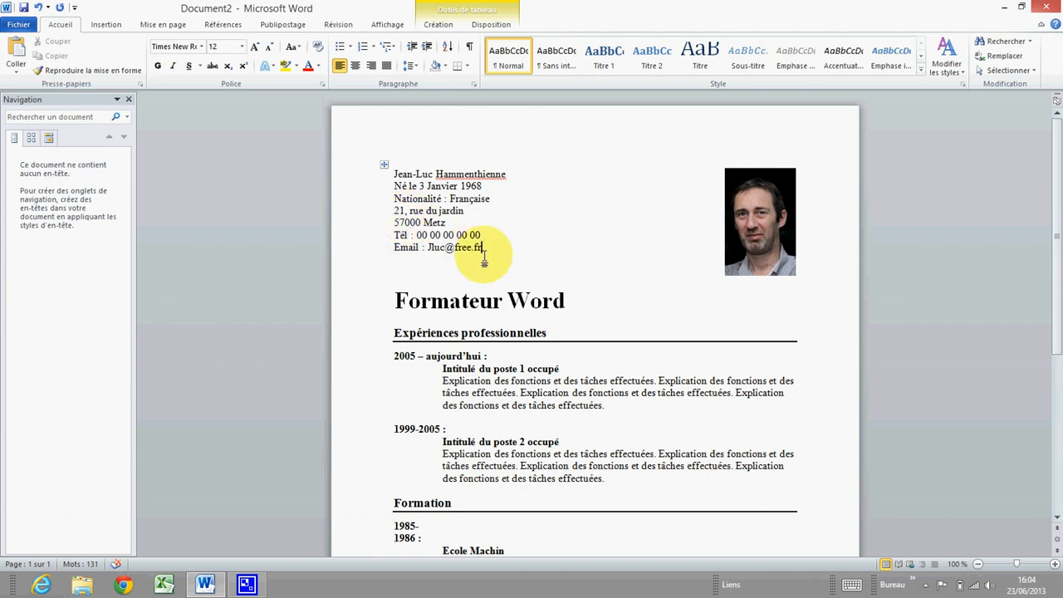
Show grid borders on every CV table cell, keeping left alignment and no text wrapping
right_click(484, 254)
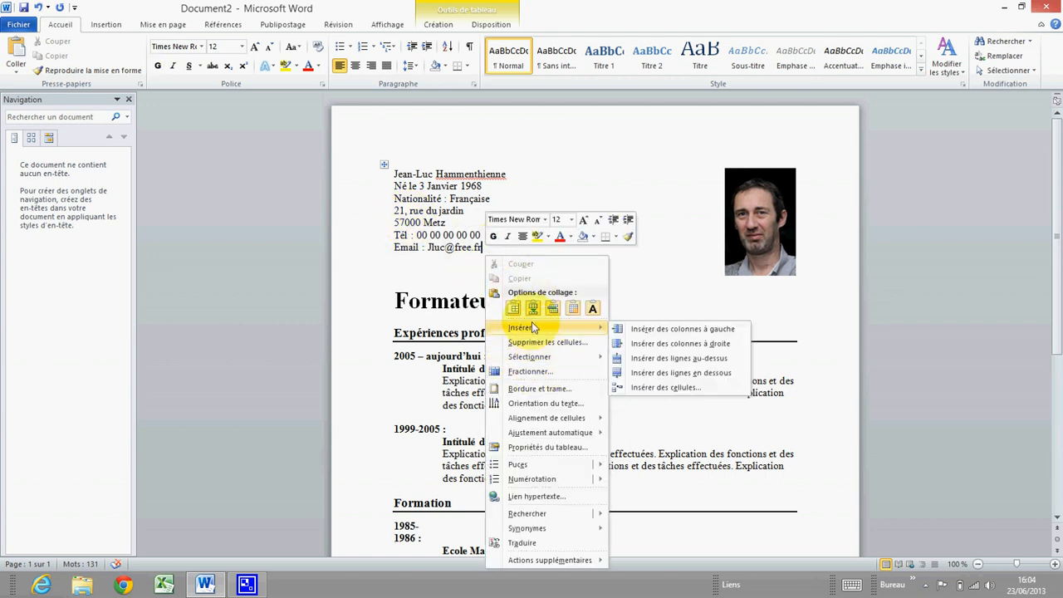
left_click(544, 447)
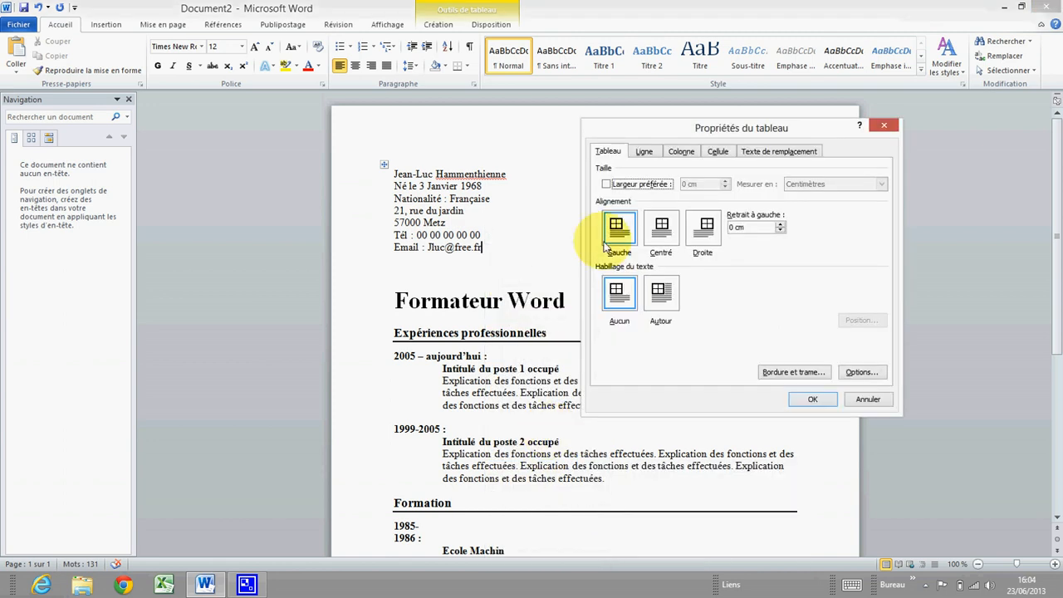
left_click(797, 373)
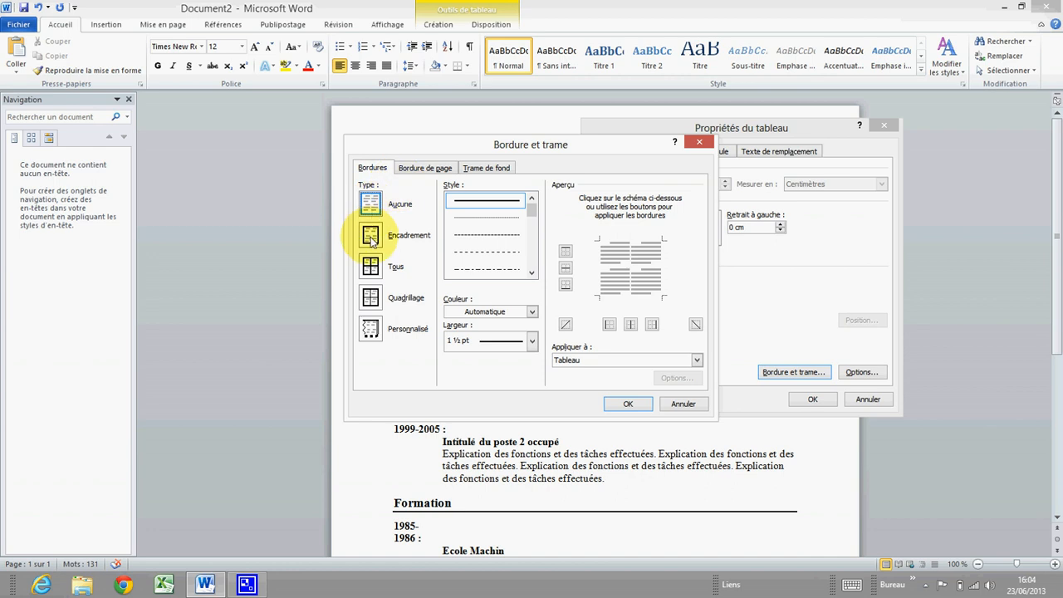
left_click(371, 267)
left_click(627, 403)
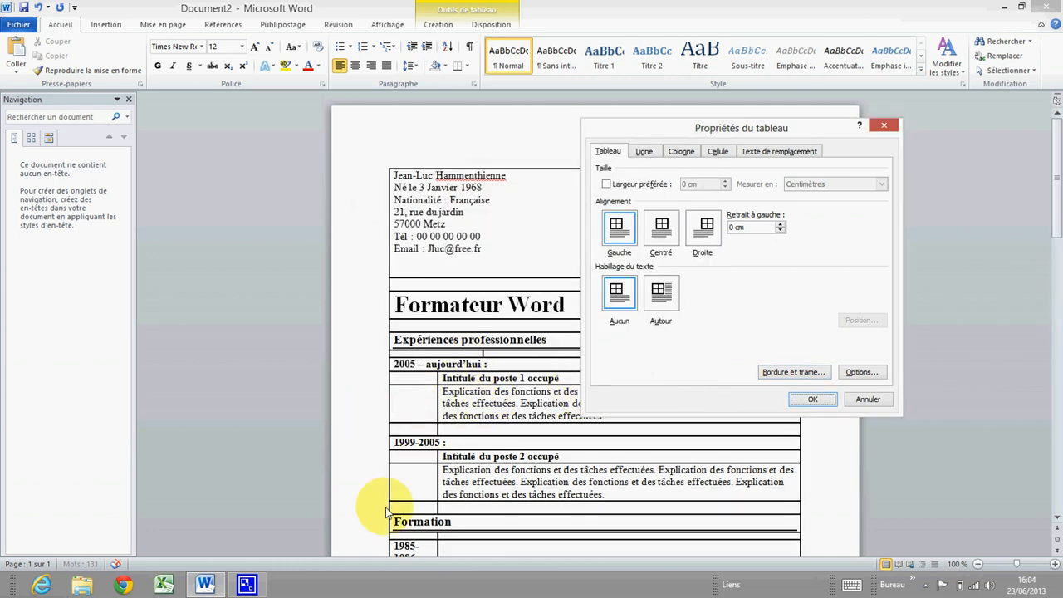
left_click(822, 402)
scroll(597, 440, "down", 4)
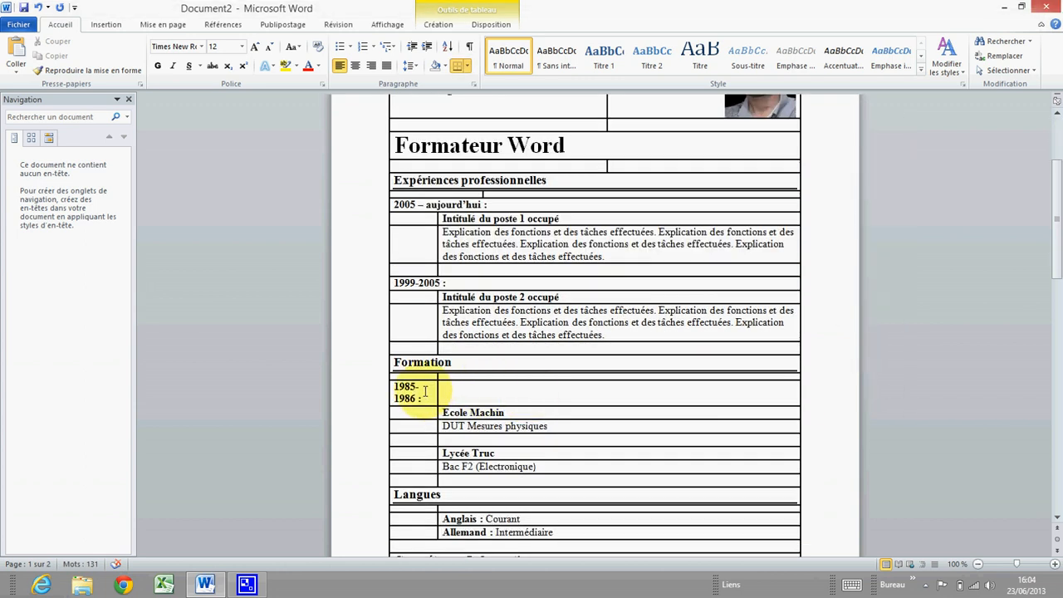
Merge the cells of the 1985-1986 row under Formation into one
left_click_drag(424, 390, 454, 390)
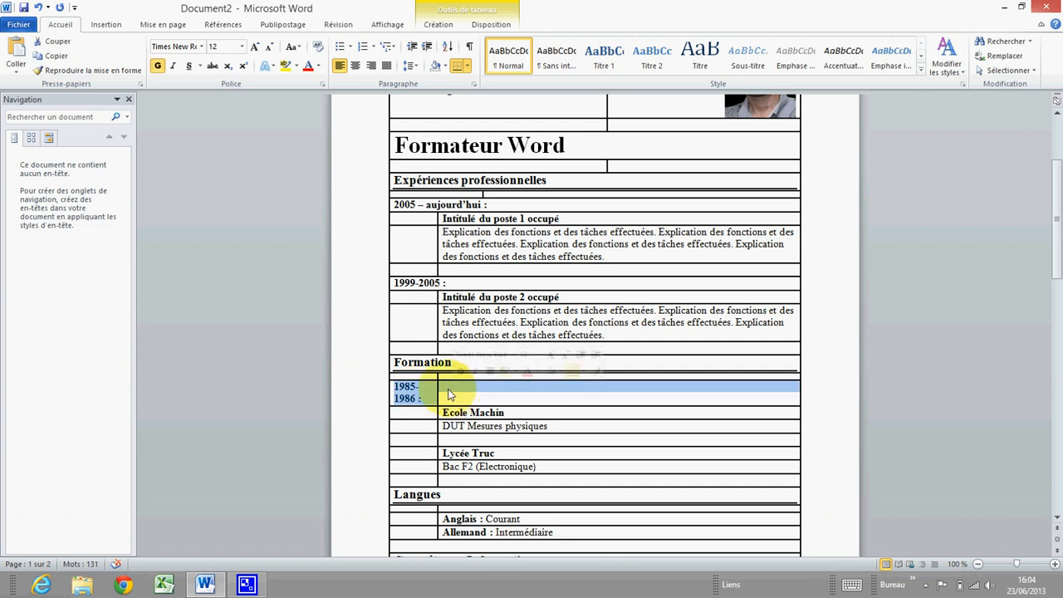
right_click(459, 390)
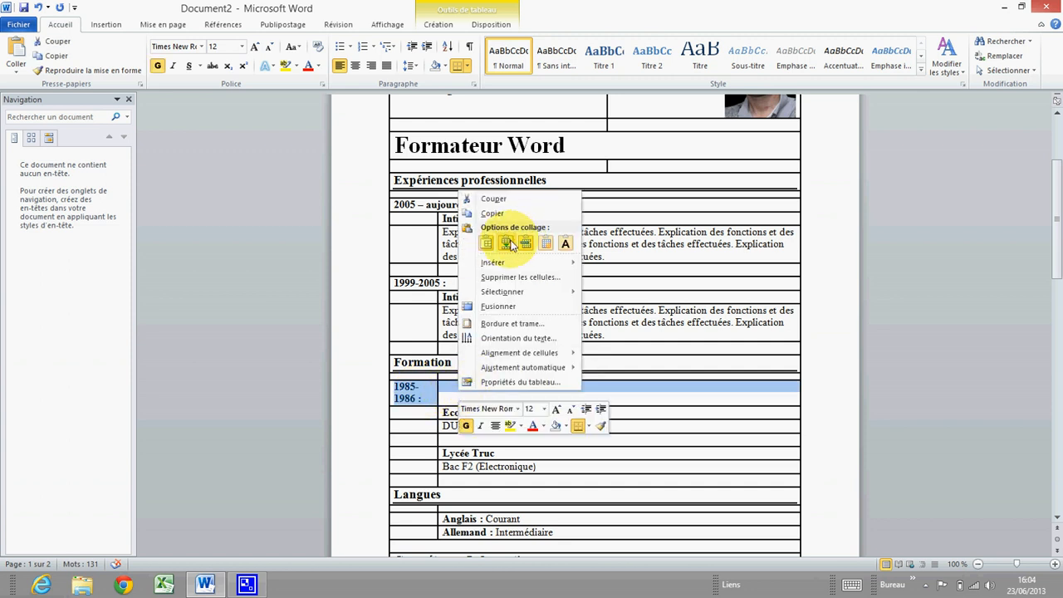
left_click(509, 308)
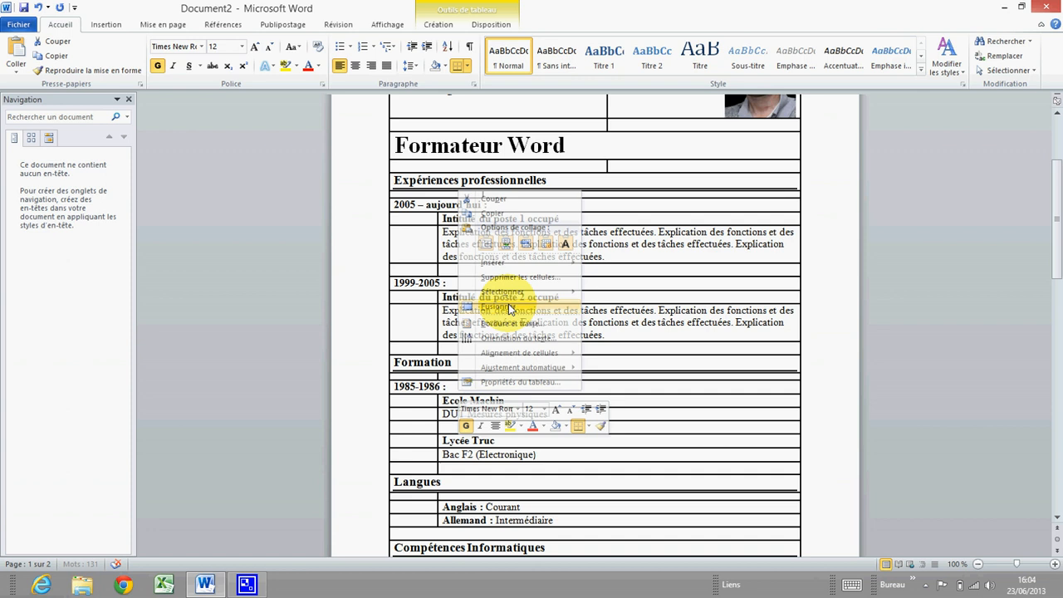
left_click(461, 391)
scroll(423, 416, "down", 3)
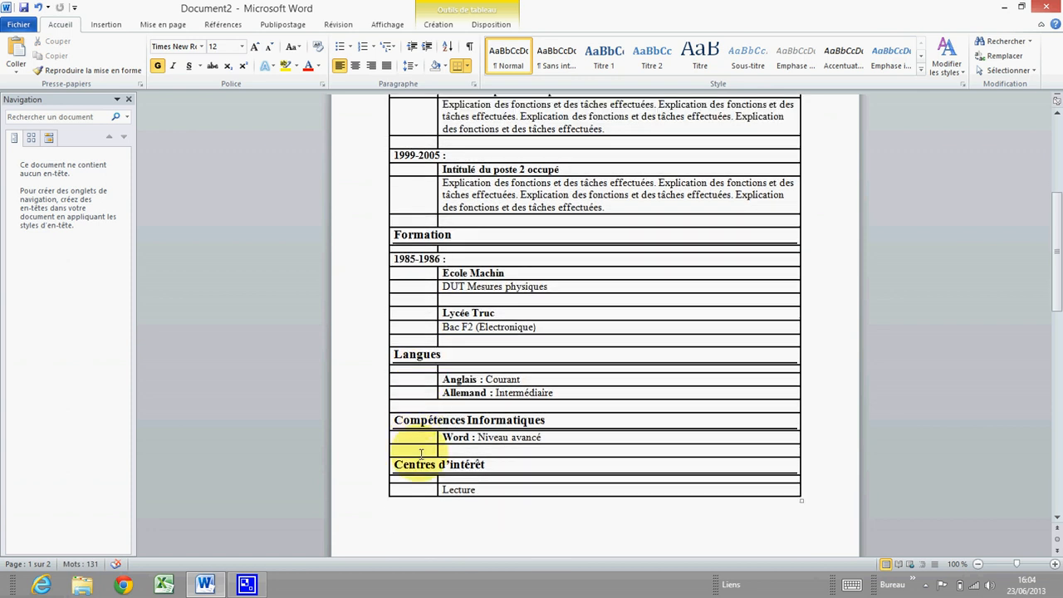
scroll(448, 378, "up", 2)
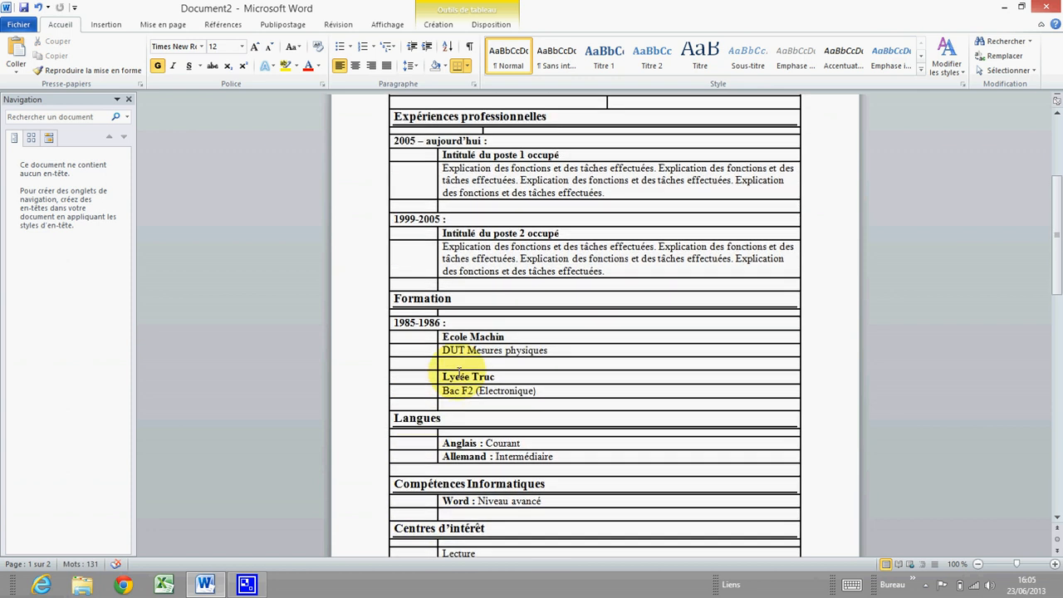
scroll(481, 347, "up", 1)
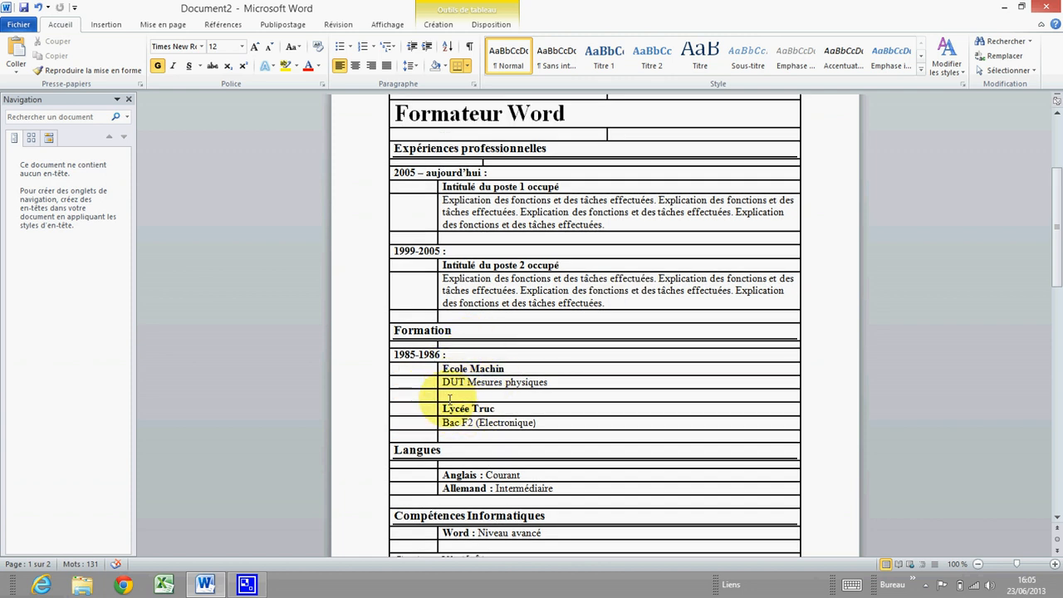
scroll(449, 399, "down", 2)
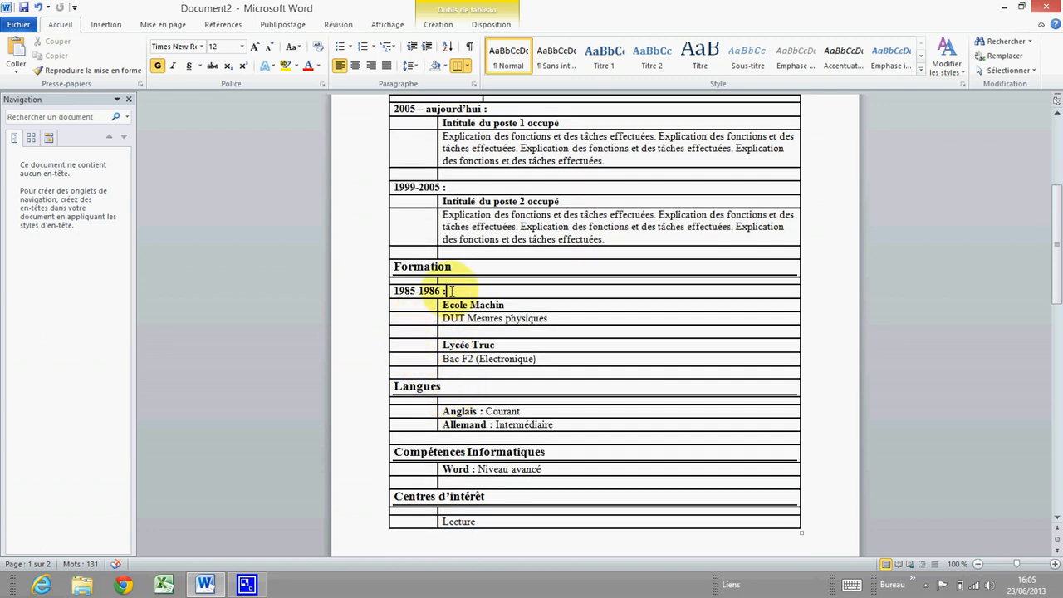
Copy the '1985-1986 :' date text
left_click_drag(452, 291, 407, 290)
right_click(401, 292)
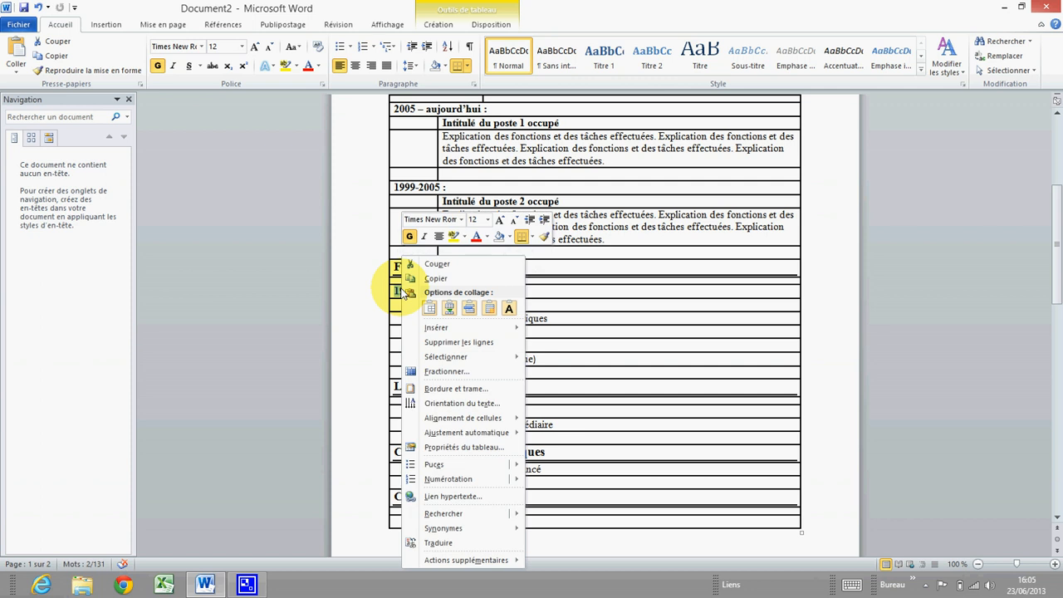
left_click(415, 279)
scroll(417, 338, "up", 1)
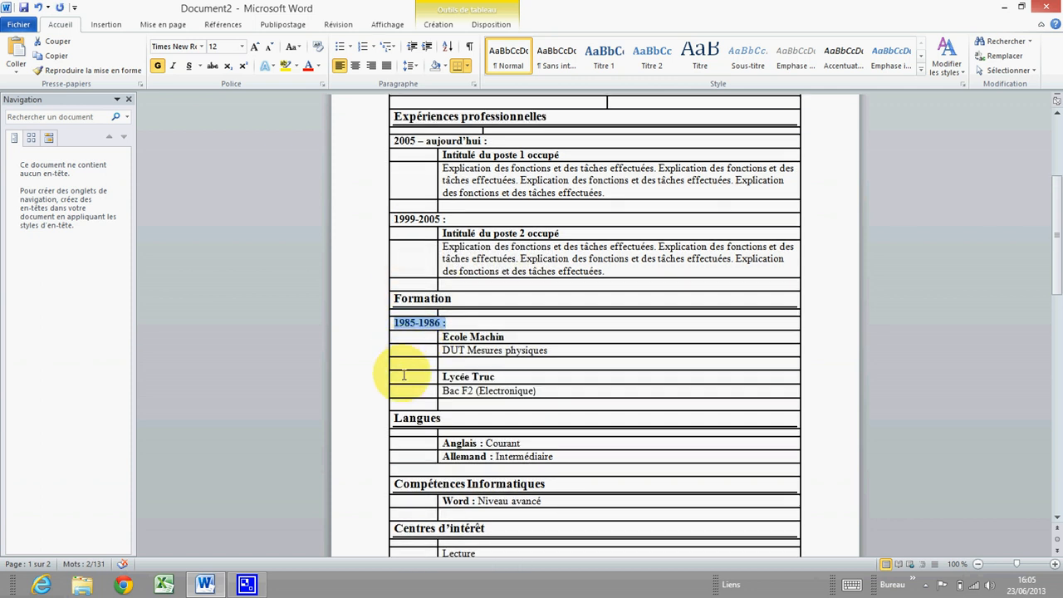
Insert a new empty table row below DUT Mesures physiques
right_click(401, 376)
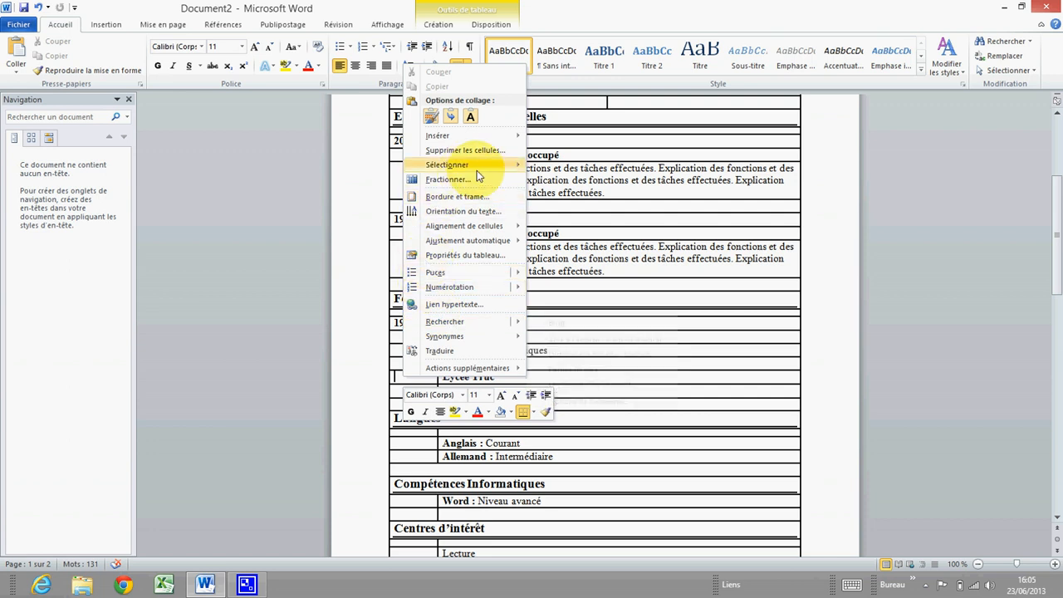
mouse_move(516, 142)
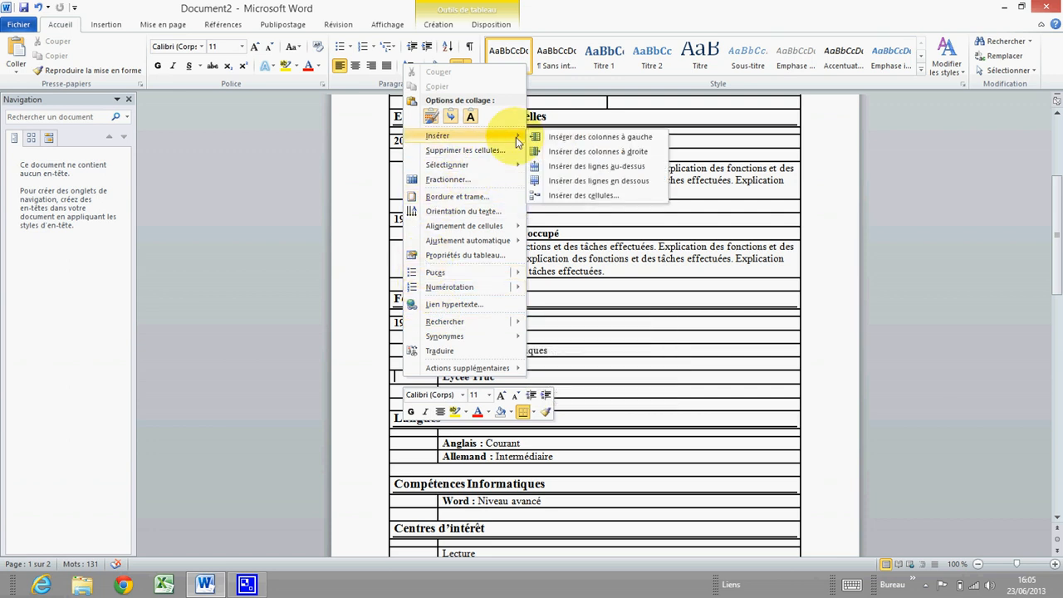
left_click(629, 178)
left_click(399, 374)
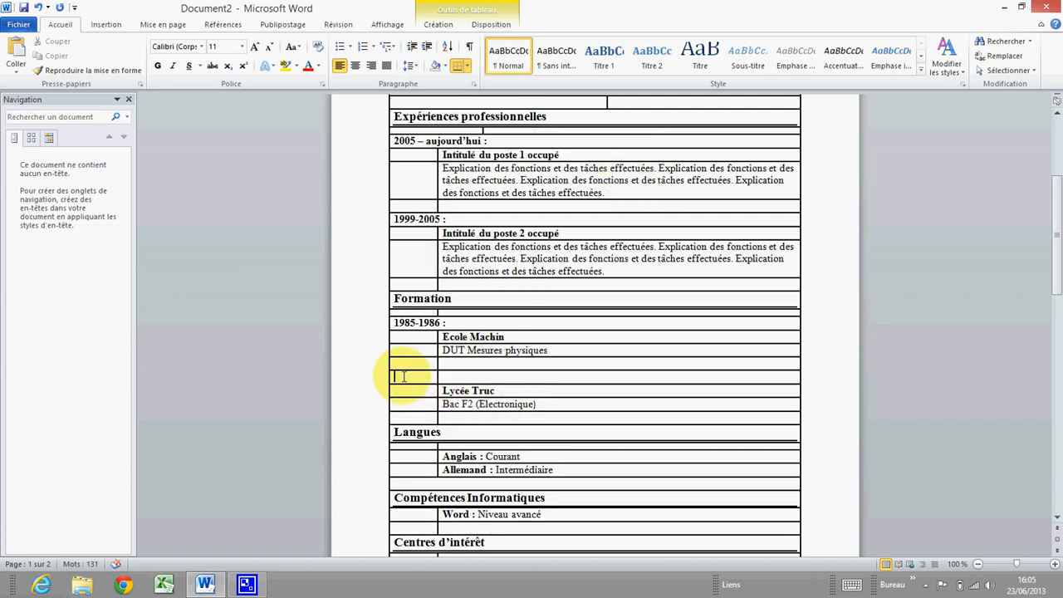
right_click(400, 375)
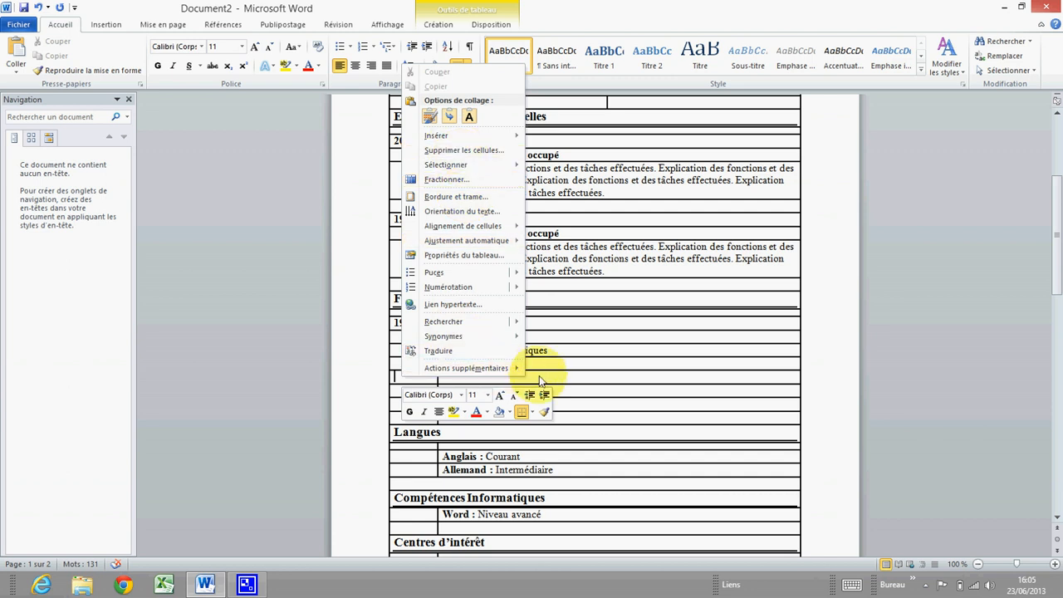
Merge the new empty row above Lycée Truc into a single cell
left_click(448, 378)
left_click_drag(431, 378, 476, 376)
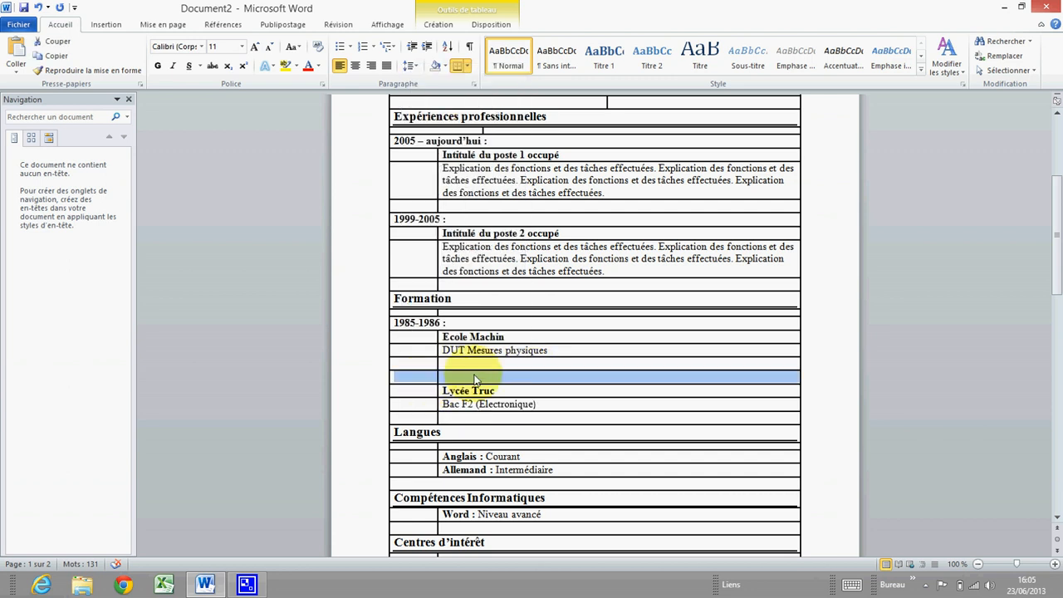
right_click(475, 380)
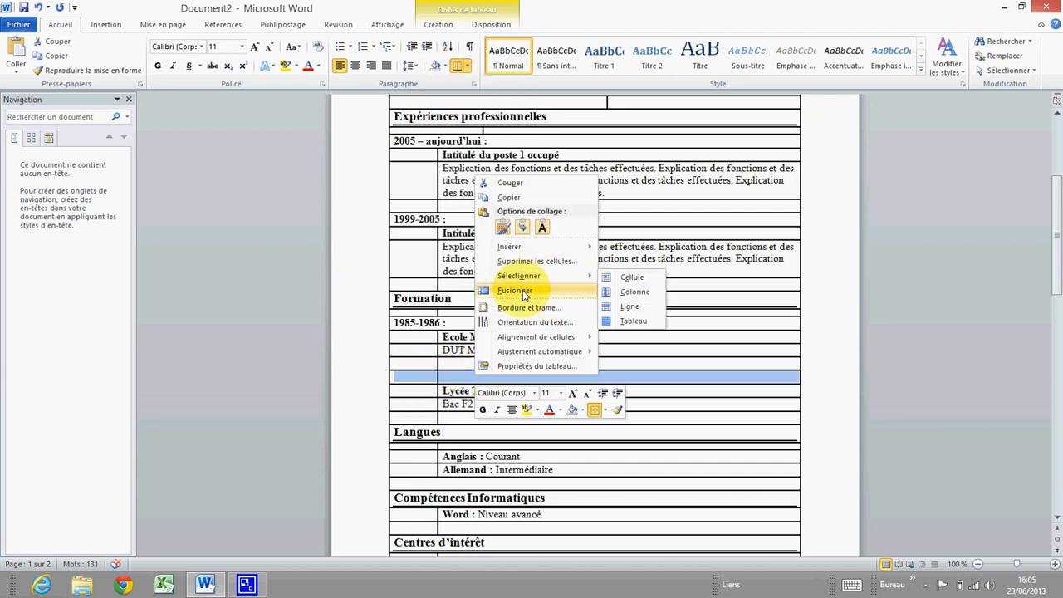
left_click(522, 290)
left_click(403, 376)
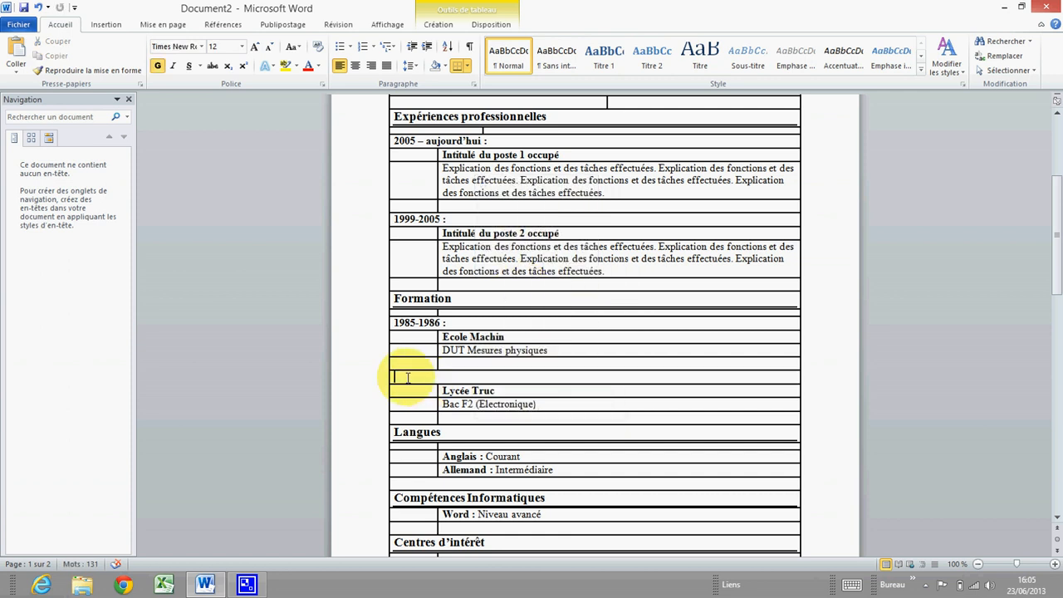
Paste the copied date into the row and edit it to read '1983-1985 :'
right_click(405, 377)
mouse_move(458, 145)
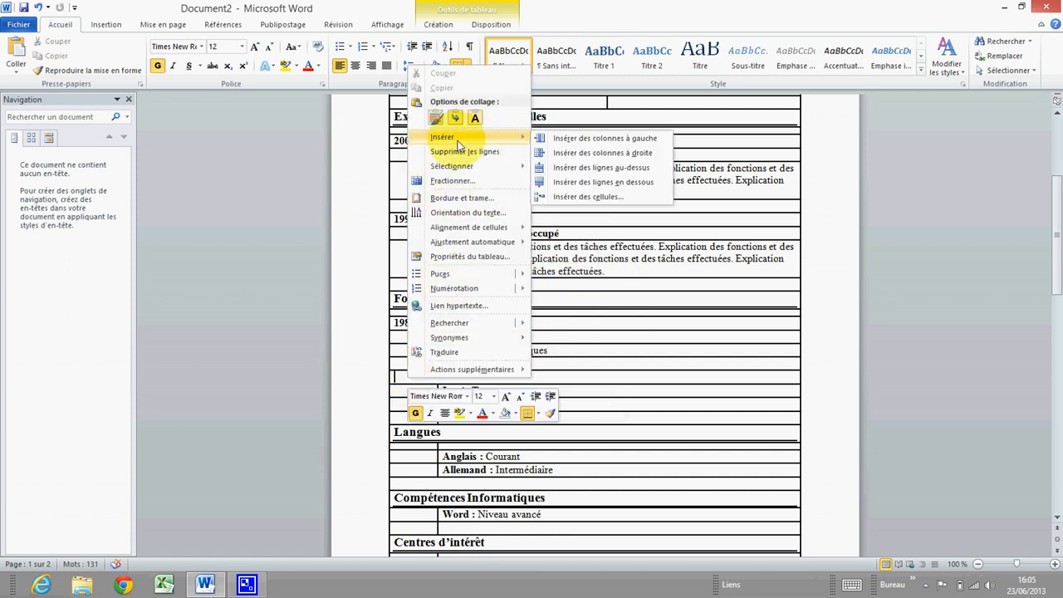
left_click(436, 117)
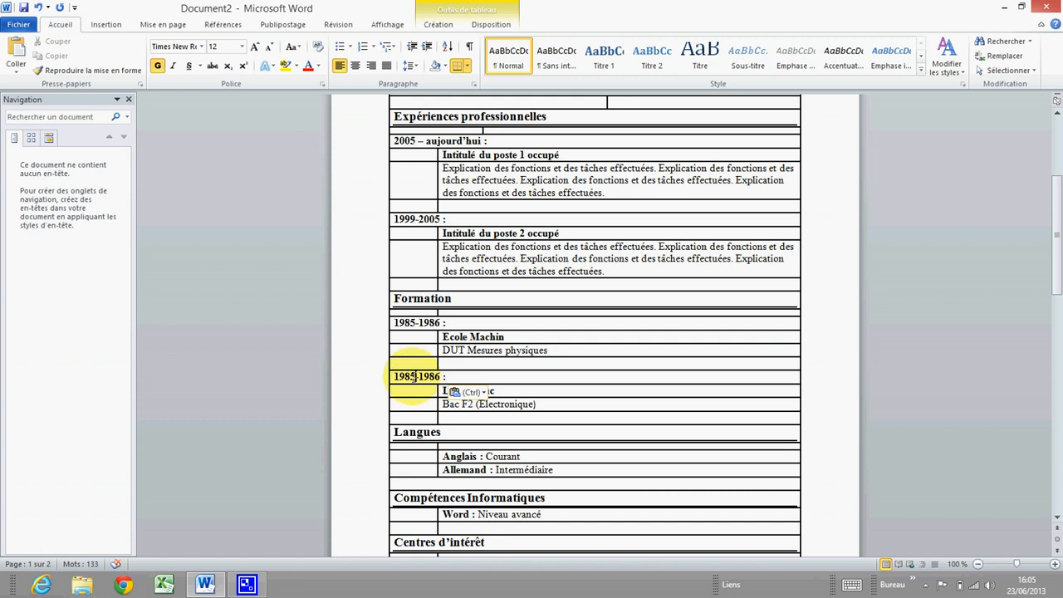
left_click_drag(409, 377, 416, 377)
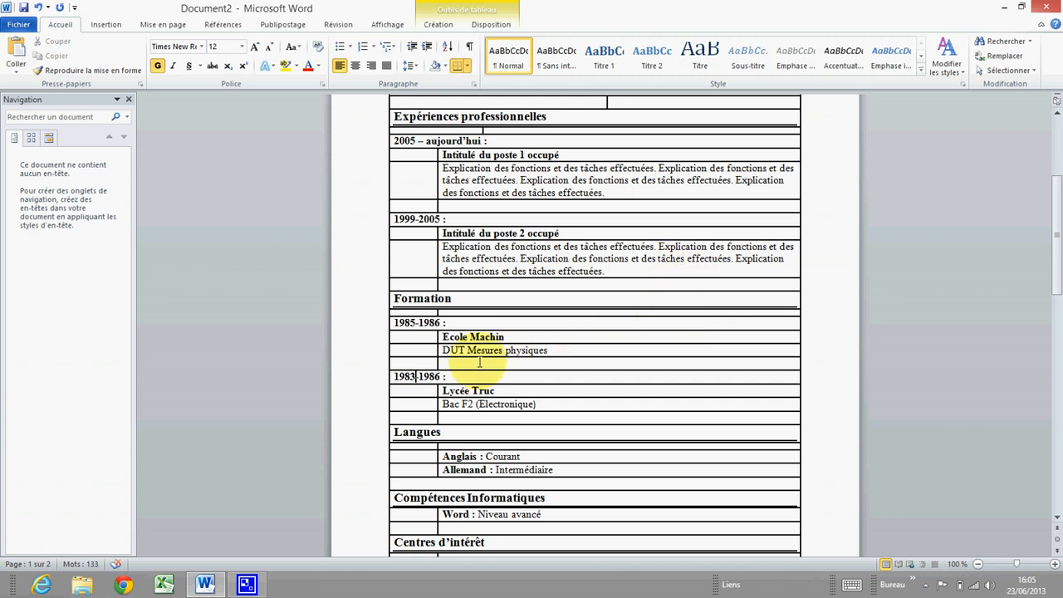
left_click_drag(441, 376, 438, 375)
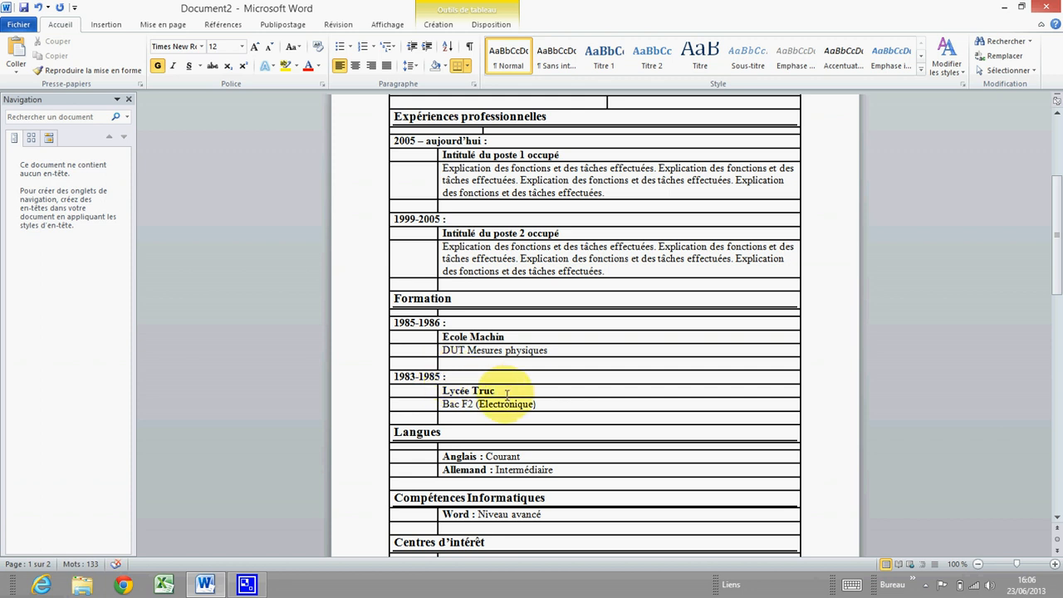
scroll(500, 392, "up", 3)
scroll(486, 415, "down", 6)
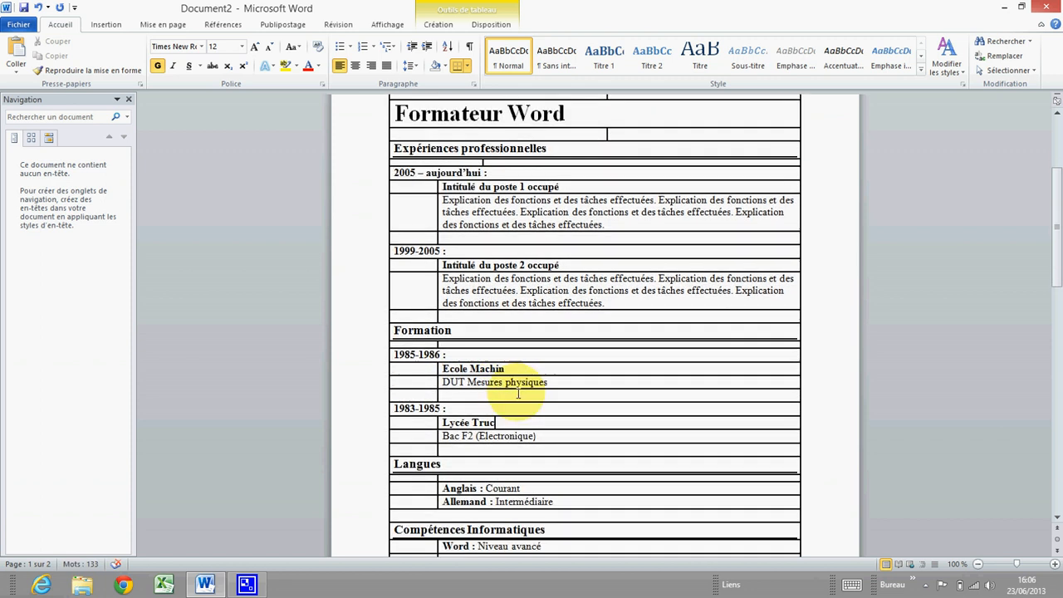
scroll(510, 382, "up", 3)
scroll(515, 382, "down", 7)
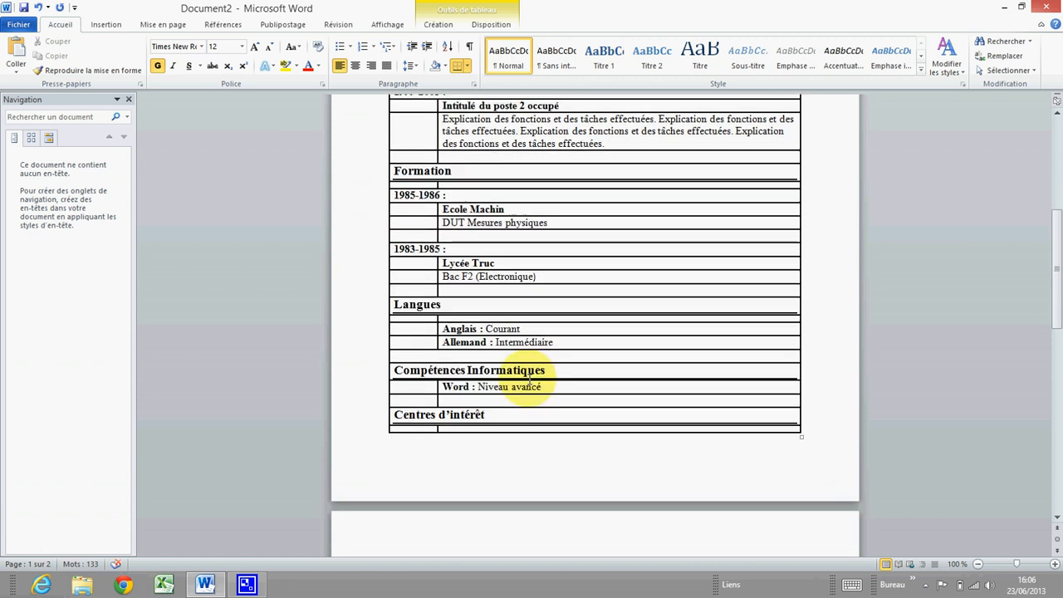
scroll(498, 308, "up", 4)
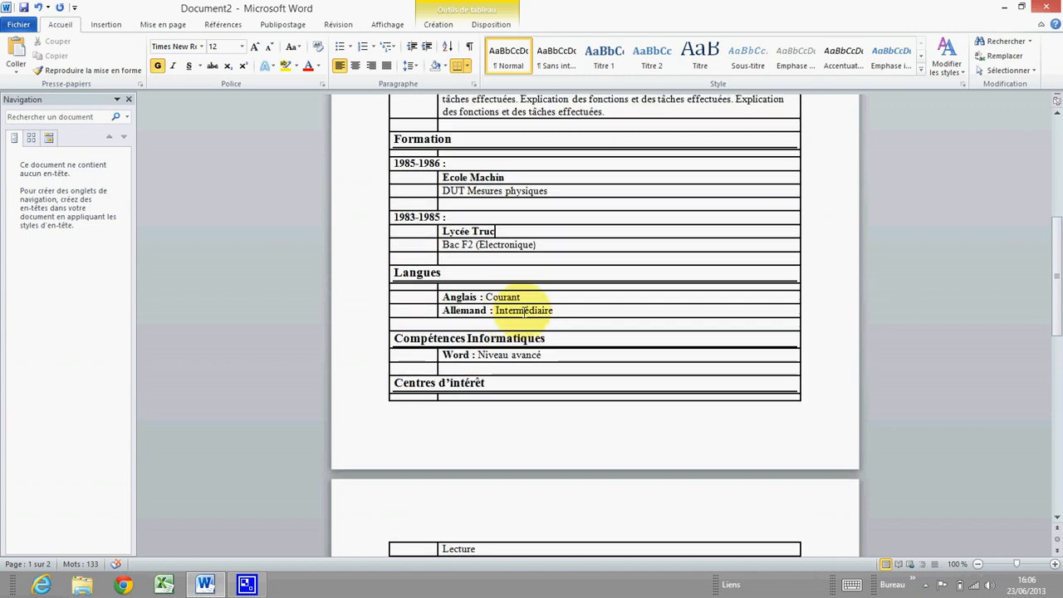
scroll(434, 355, "down", 5)
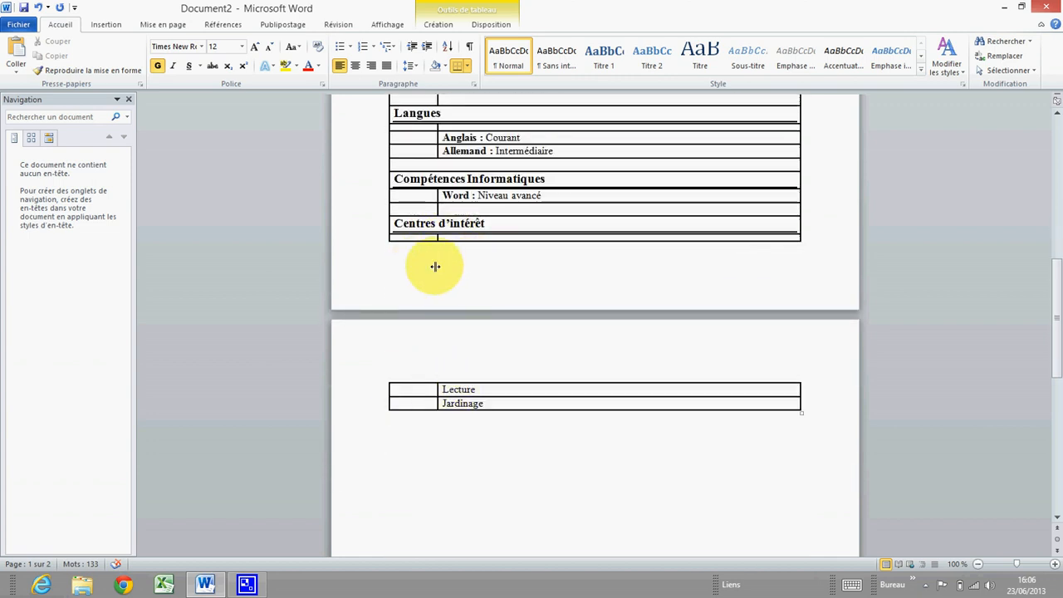
scroll(434, 268, "up", 8)
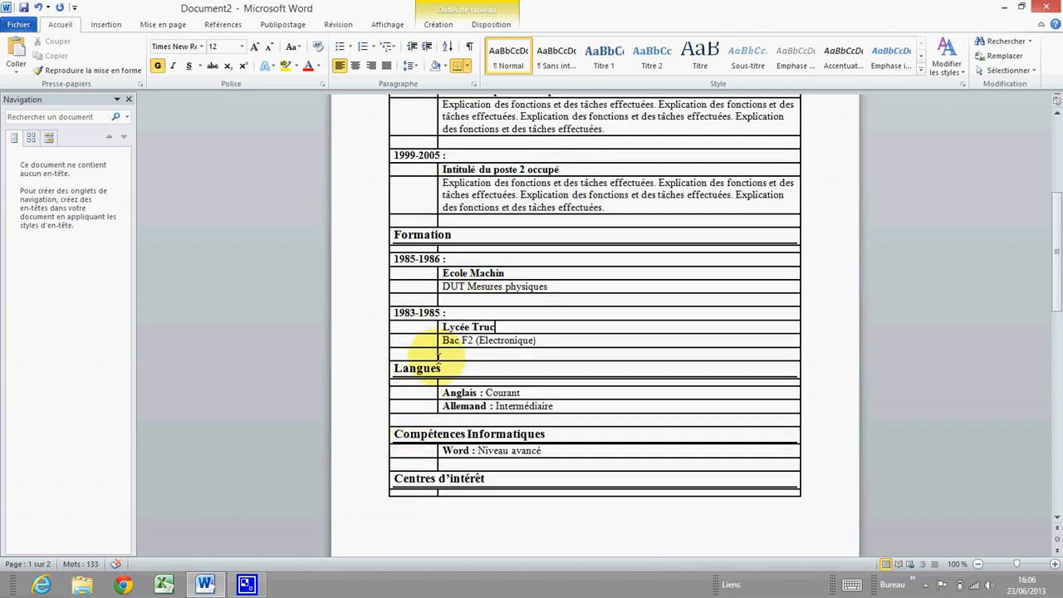
scroll(433, 323, "up", 9)
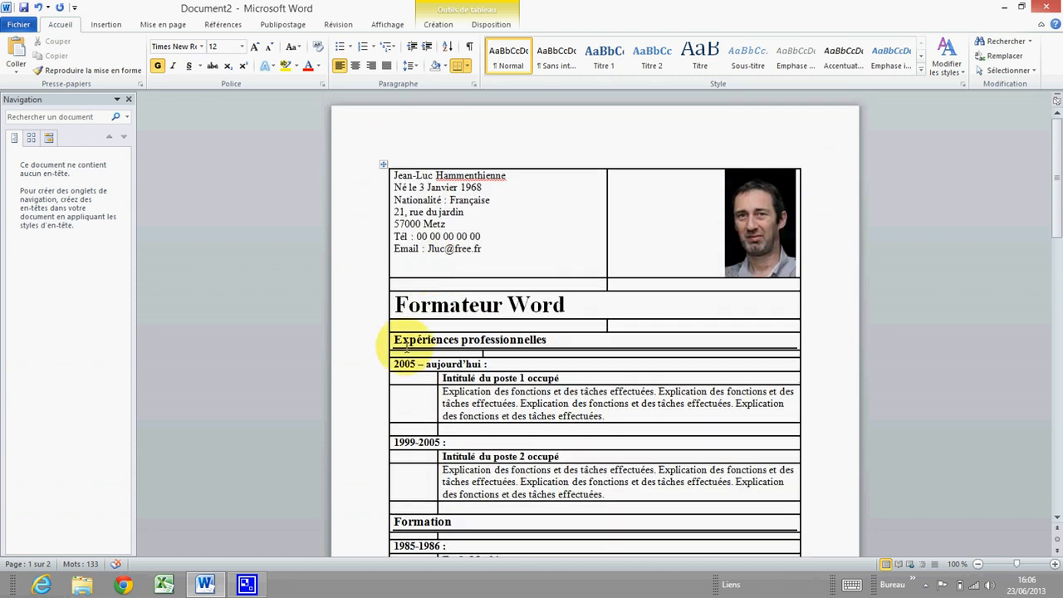
scroll(397, 351, "down", 2)
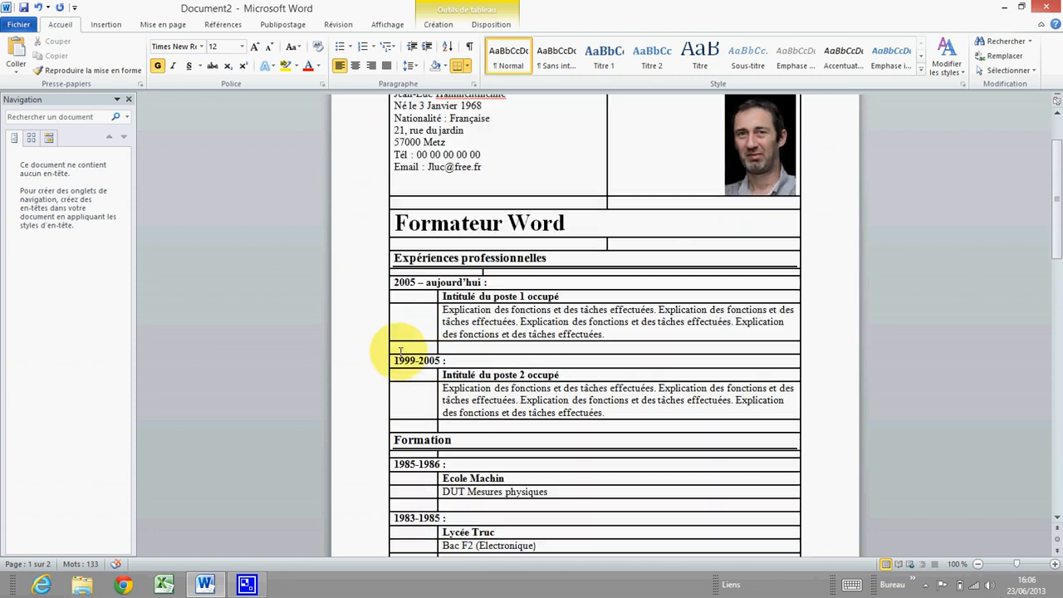
Lower the fixed height of the spacer row under Expériences professionnelles
right_click(413, 271)
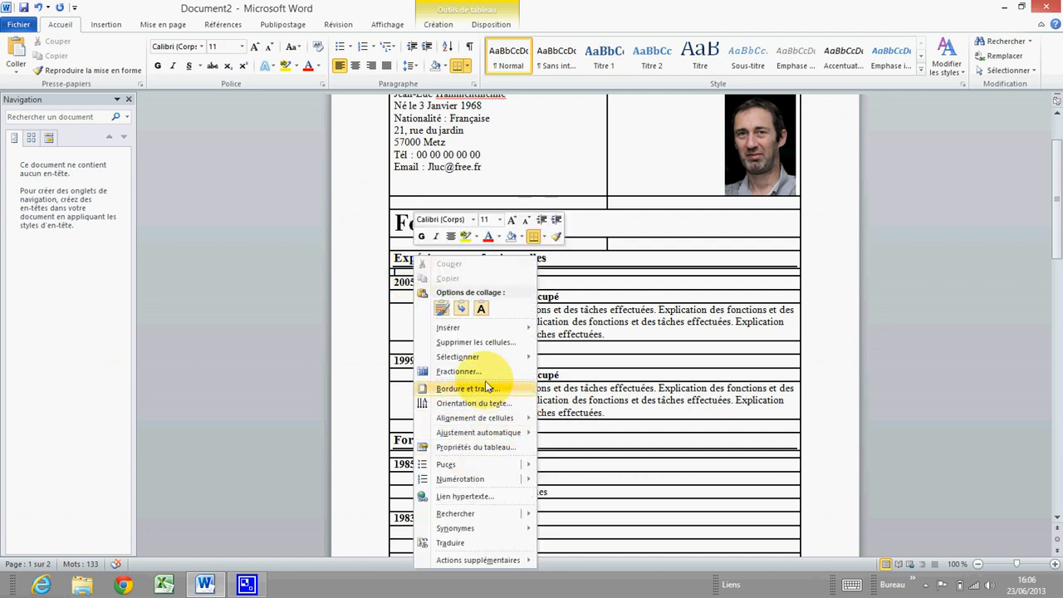
left_click(478, 447)
left_click_drag(693, 126, 741, 108)
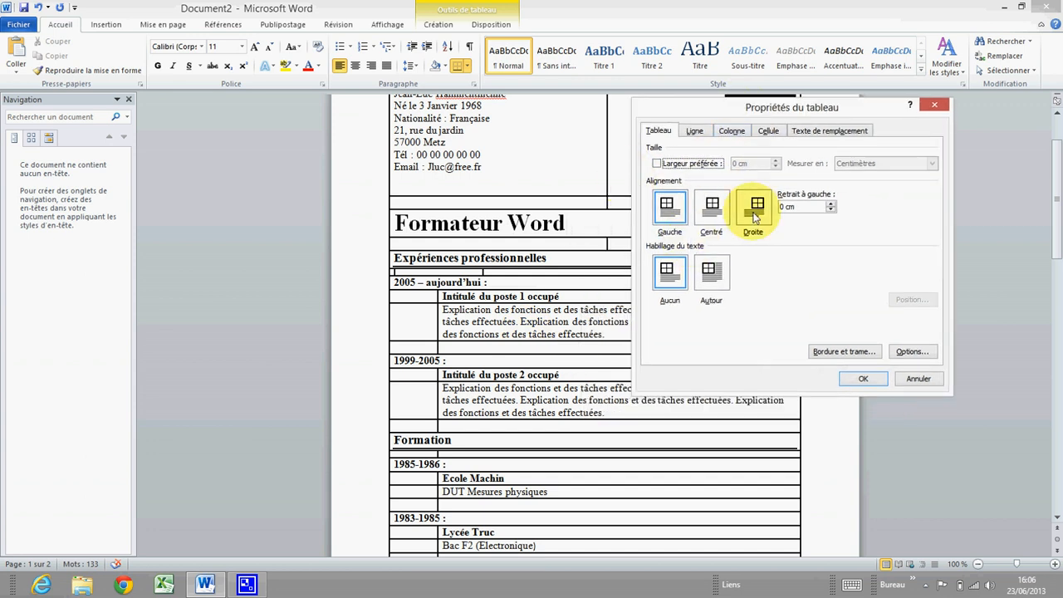
left_click(693, 132)
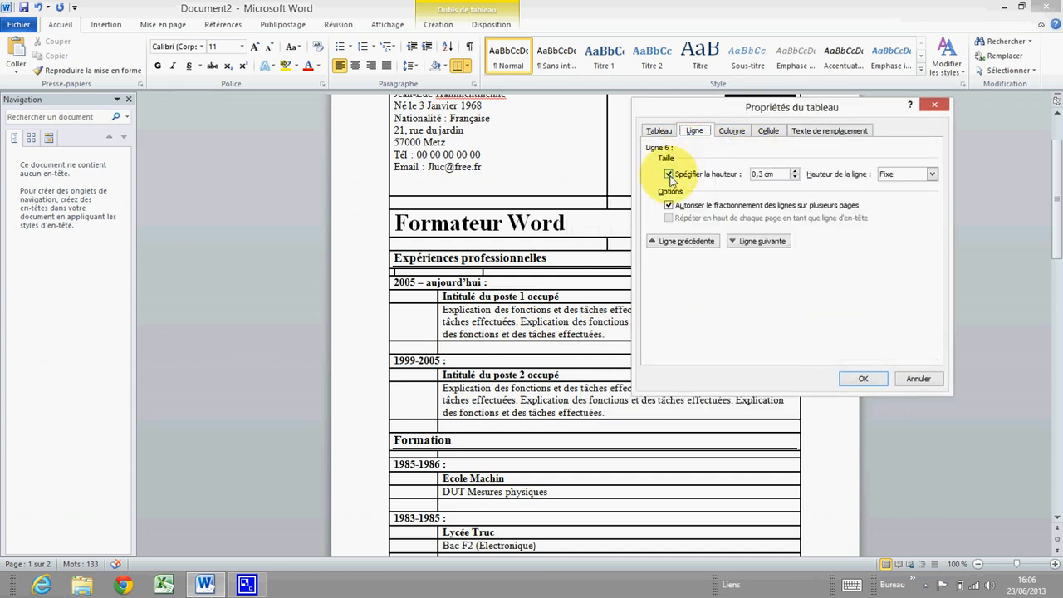
left_click(795, 177)
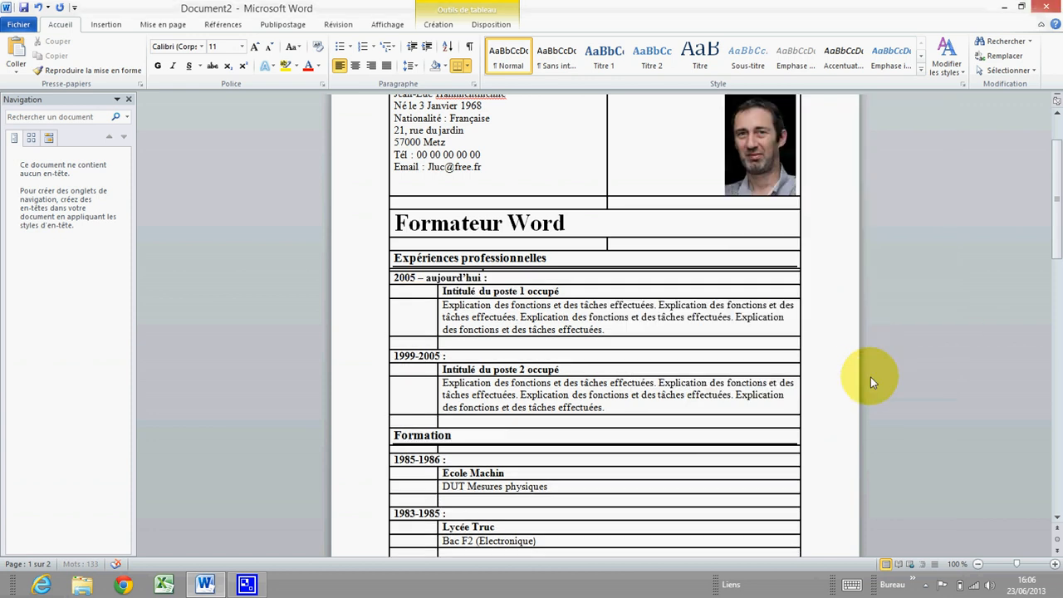
left_click(863, 379)
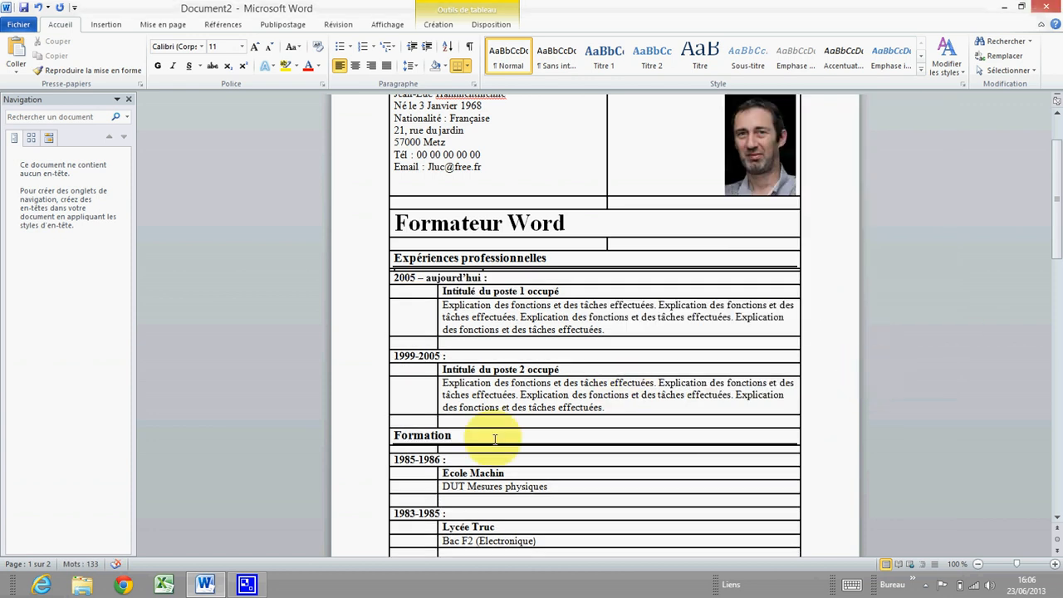
Set the spacer row under Formation to a fixed 0,1 cm height
right_click(418, 448)
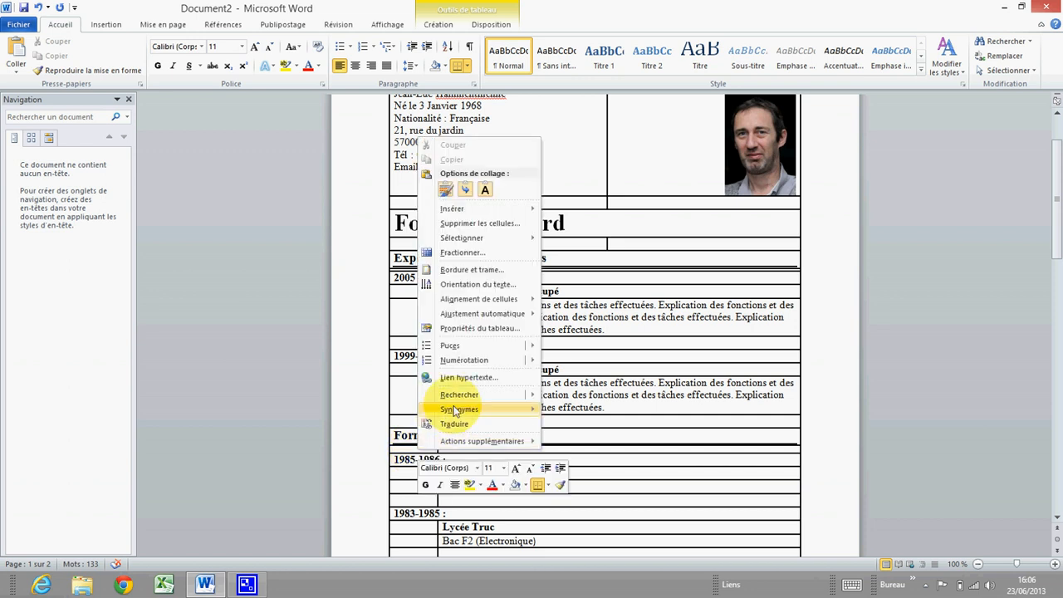
left_click(471, 270)
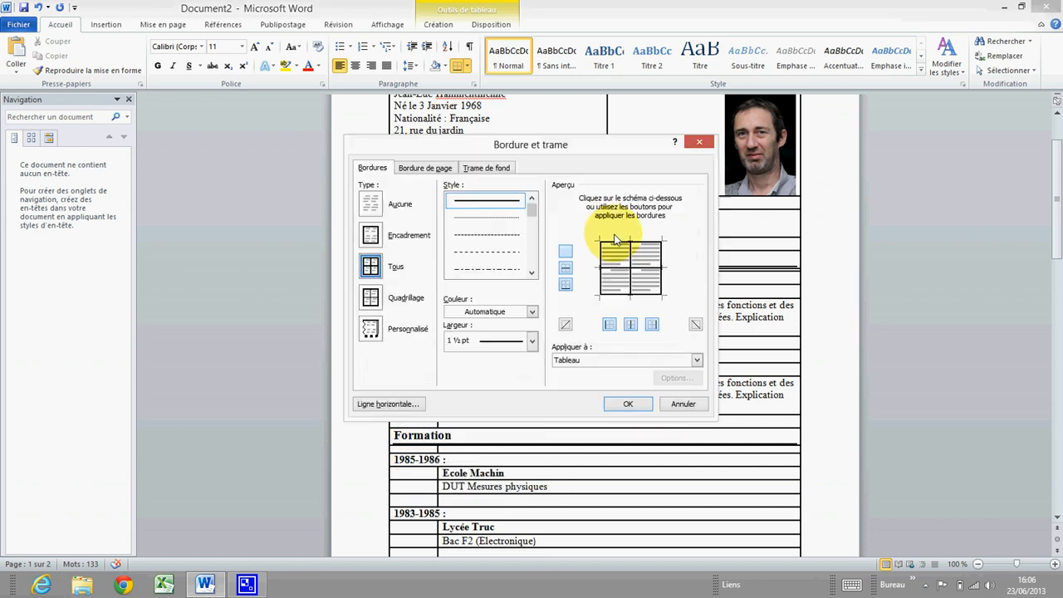
left_click(700, 146)
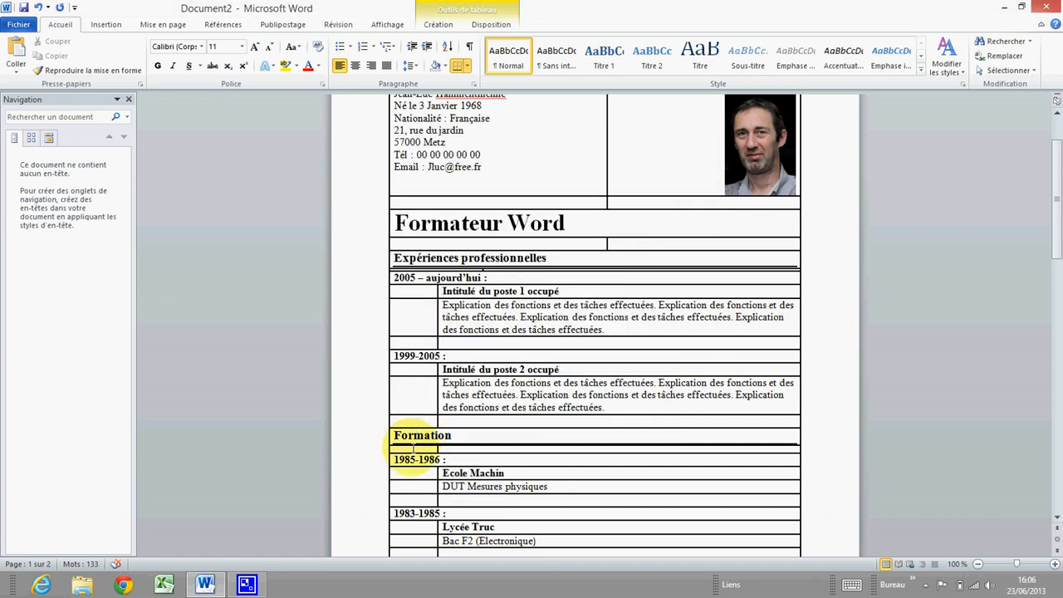
right_click(414, 450)
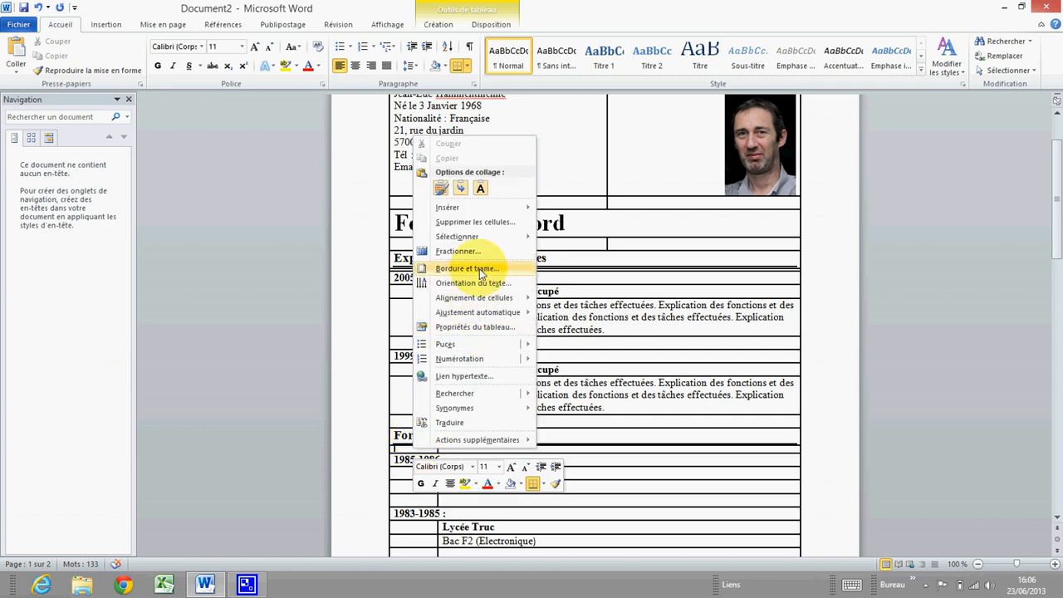
left_click(488, 328)
left_click_drag(587, 143, 775, 129)
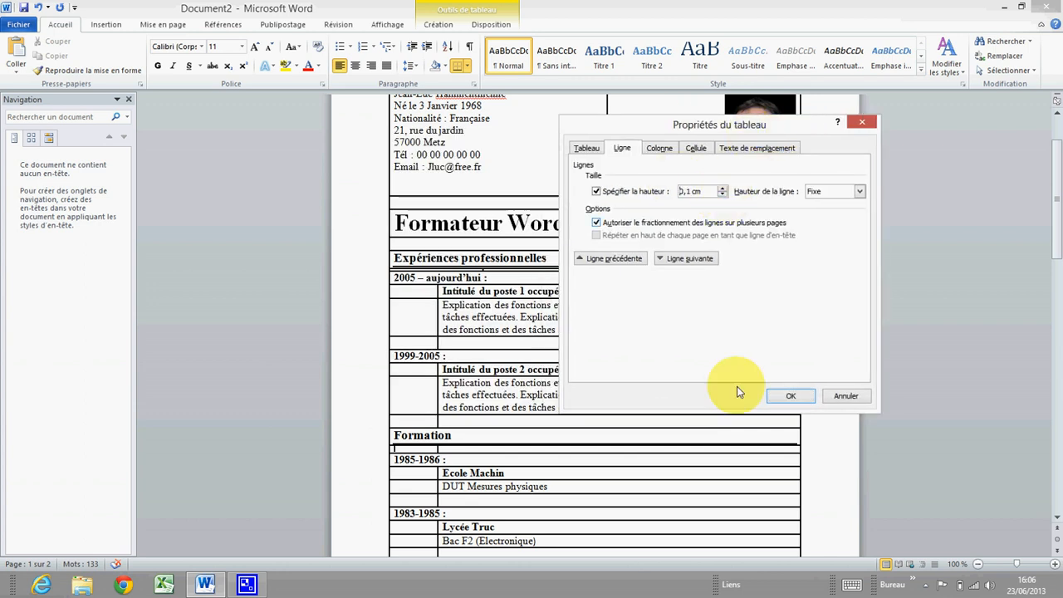
left_click(790, 395)
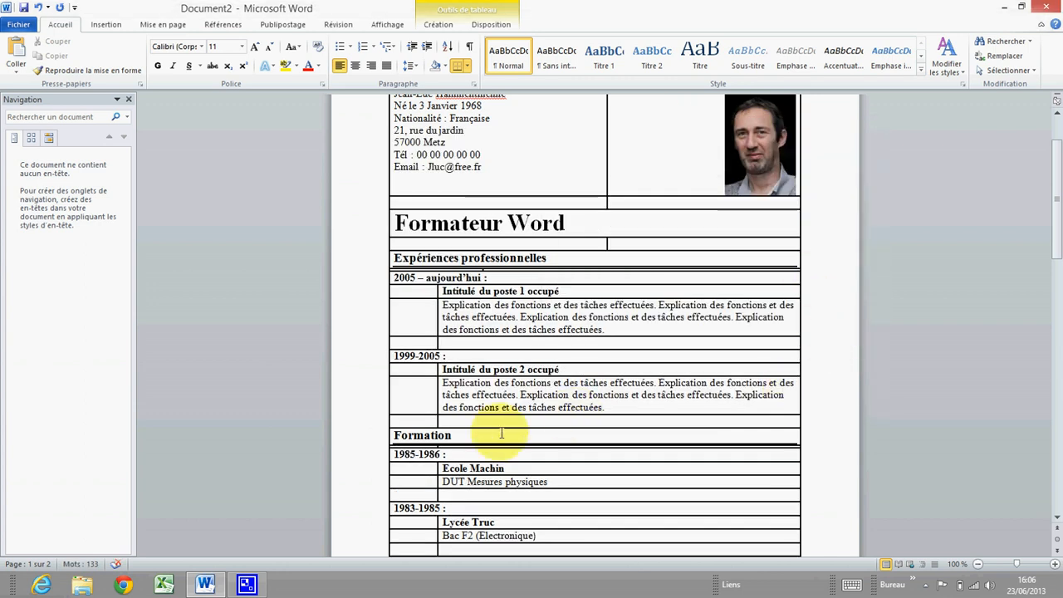
Give the spacer rows under Langues and Centres d'intérêt a fixed 0,1 cm height
scroll(490, 468, "down", 4)
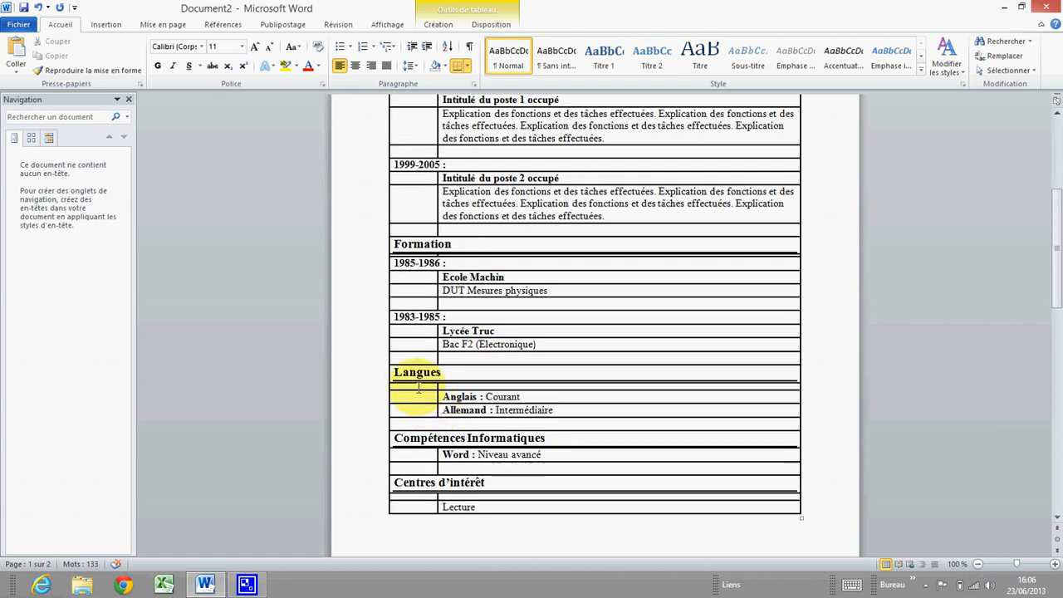
right_click(417, 386)
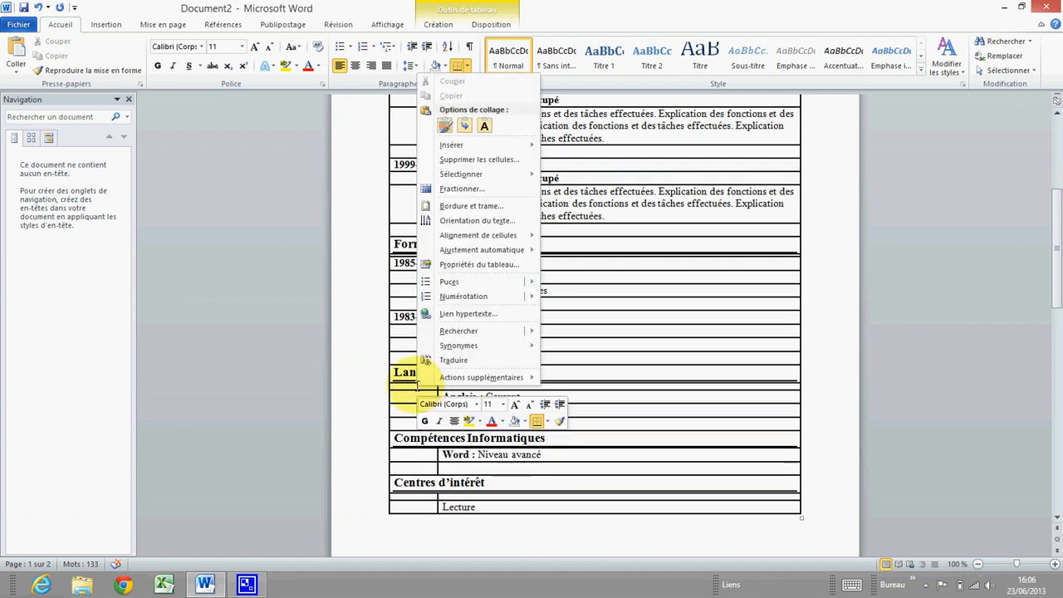
left_click(488, 265)
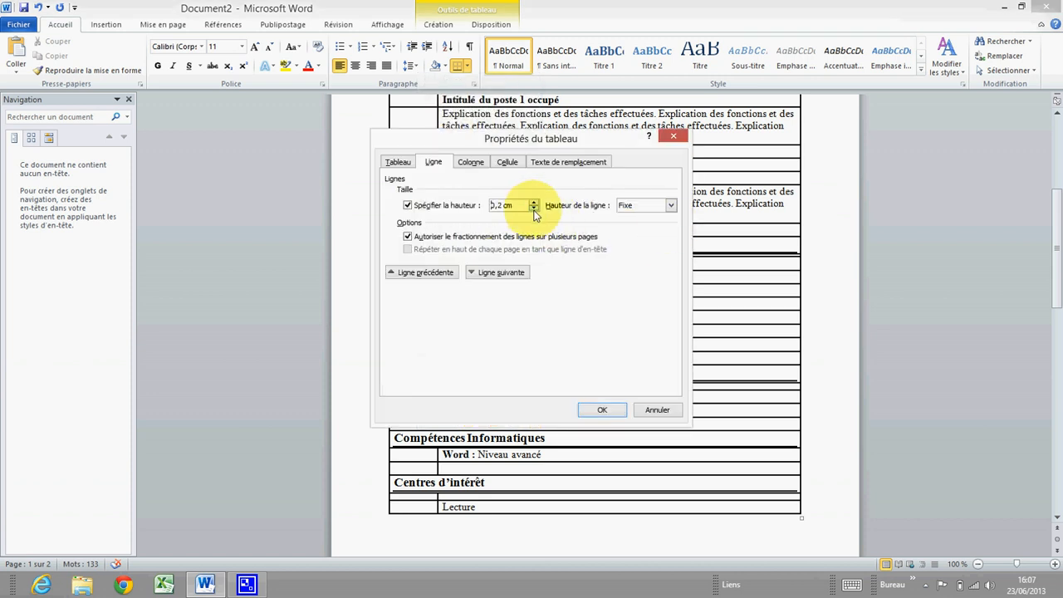
left_click(604, 409)
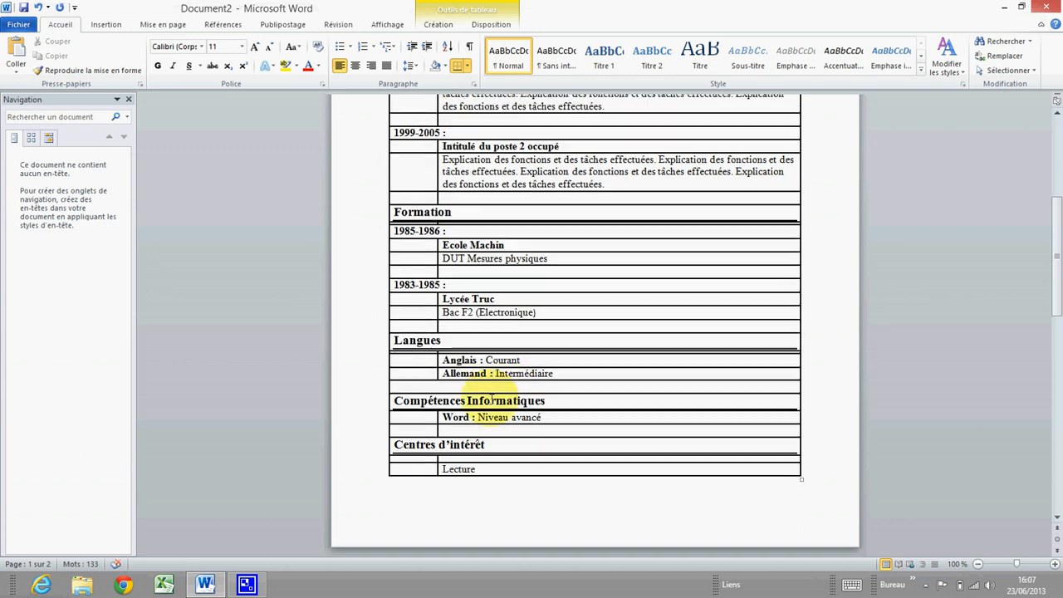
scroll(493, 398, "down", 2)
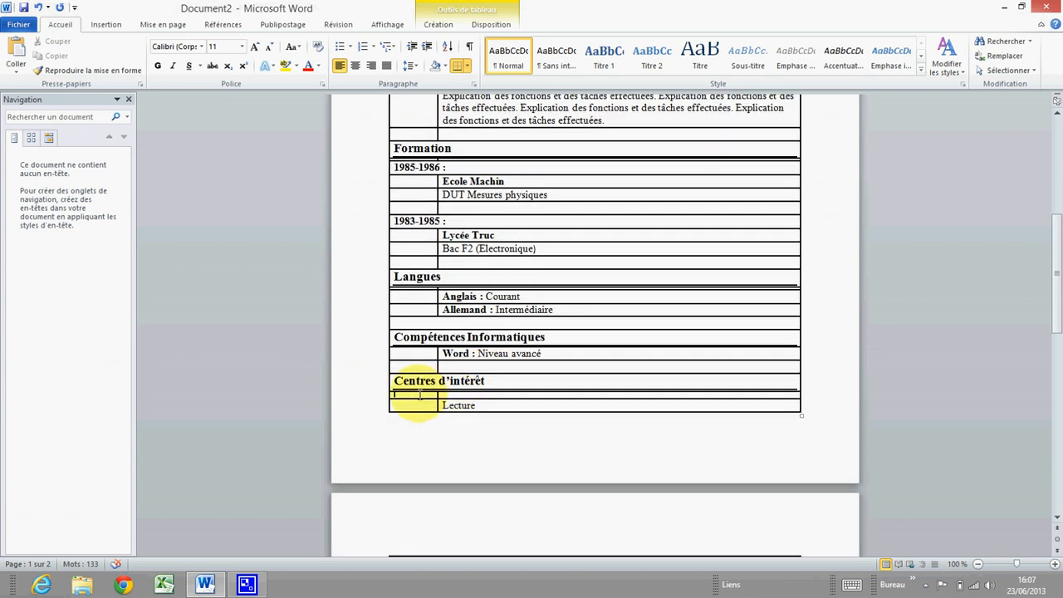
right_click(419, 395)
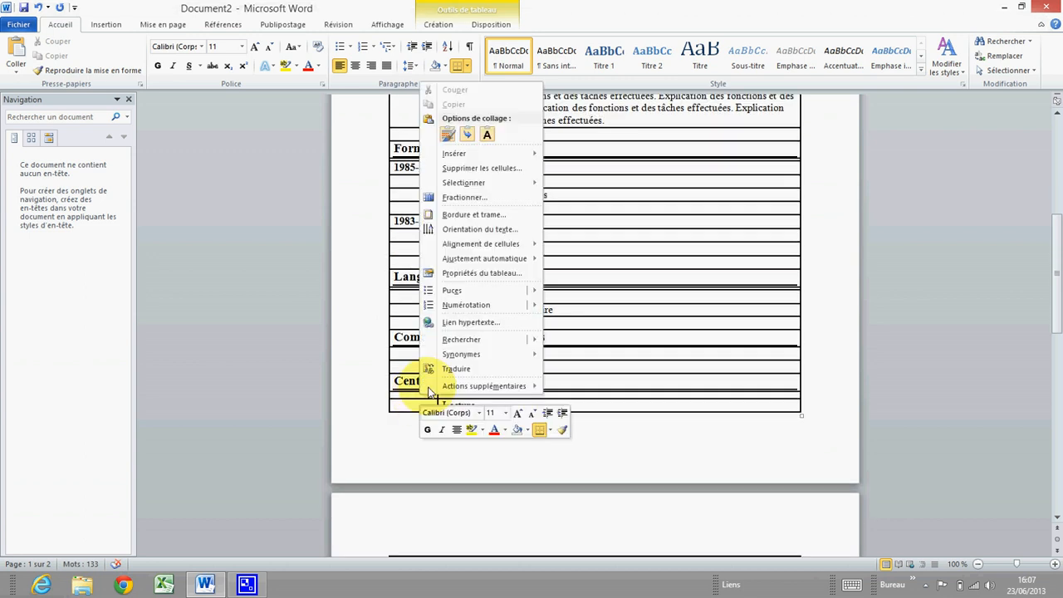
left_click(479, 276)
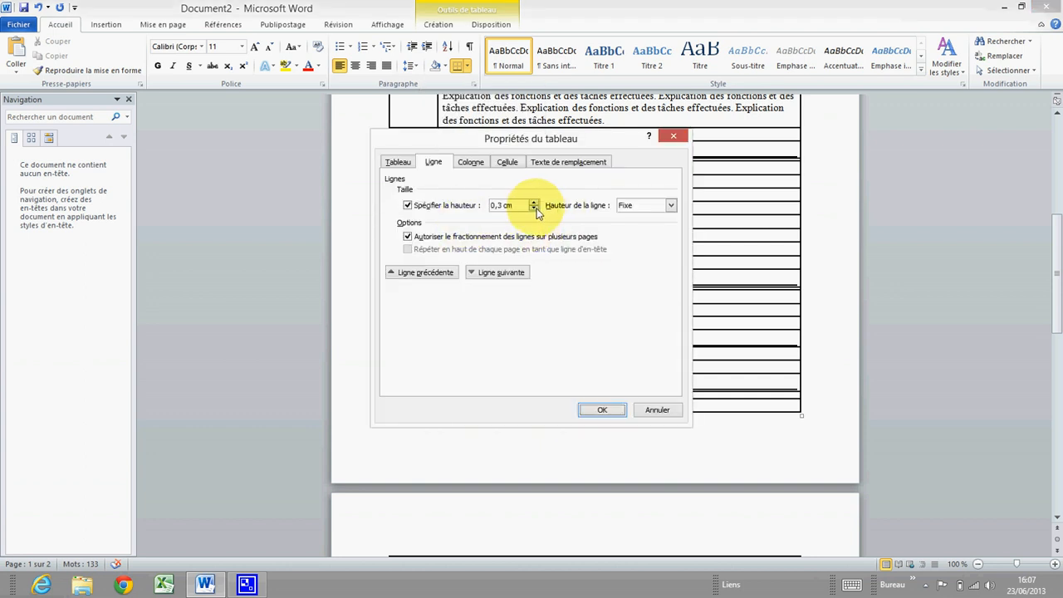
left_click(602, 409)
Bring up the table options for the empty row above the Formateur Word title
scroll(451, 344, "down", 3)
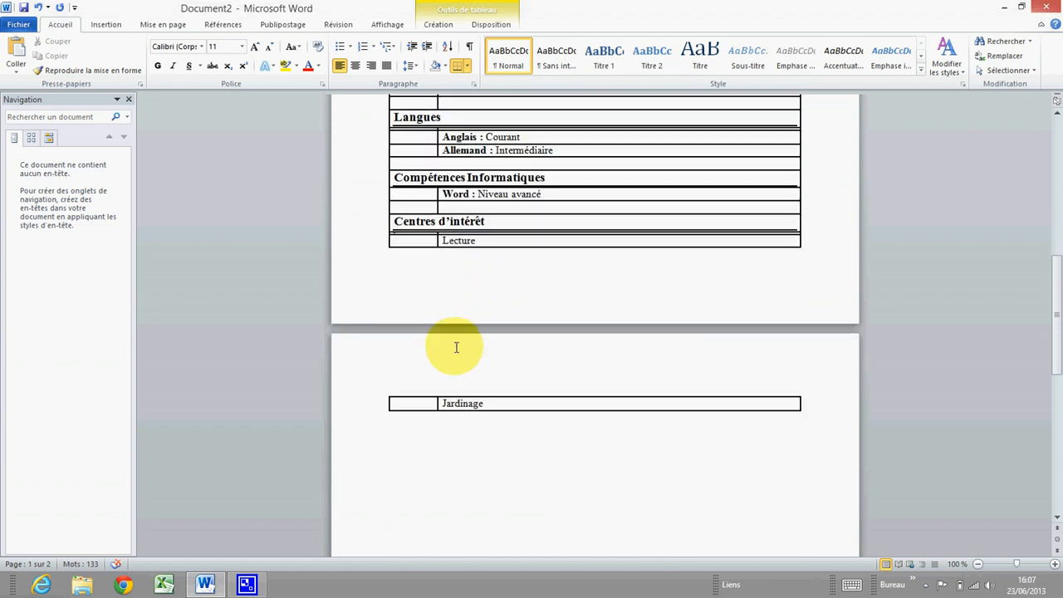
scroll(455, 347, "up", 5)
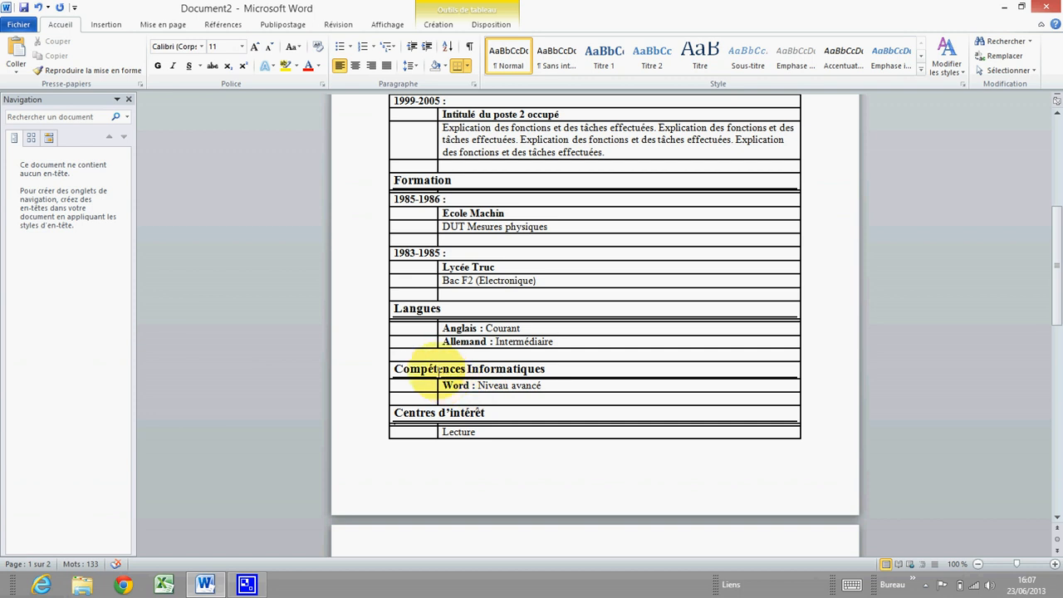
scroll(440, 359, "up", 8)
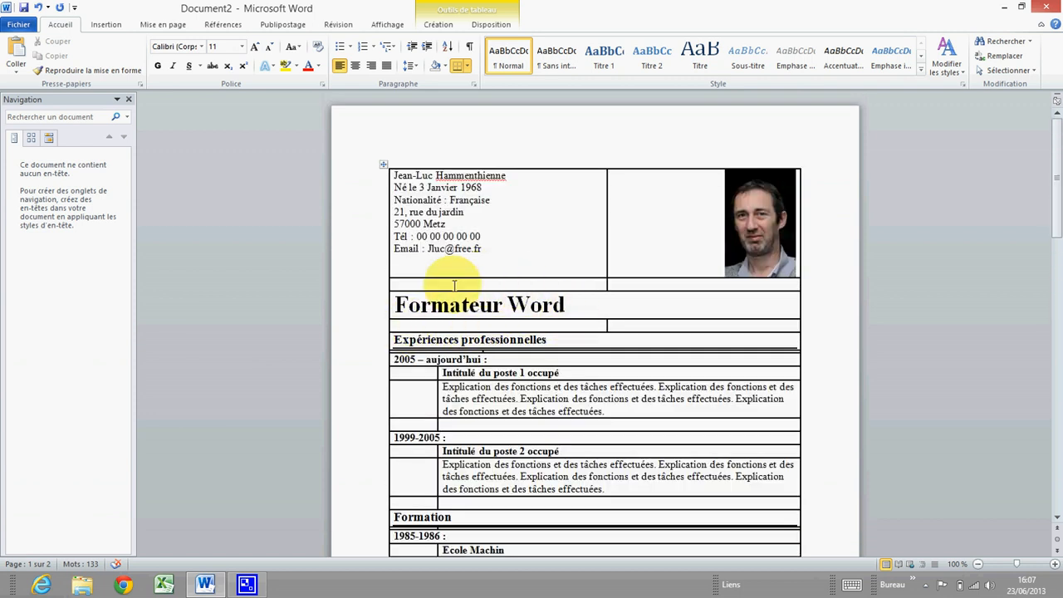
left_click(418, 283)
right_click(417, 283)
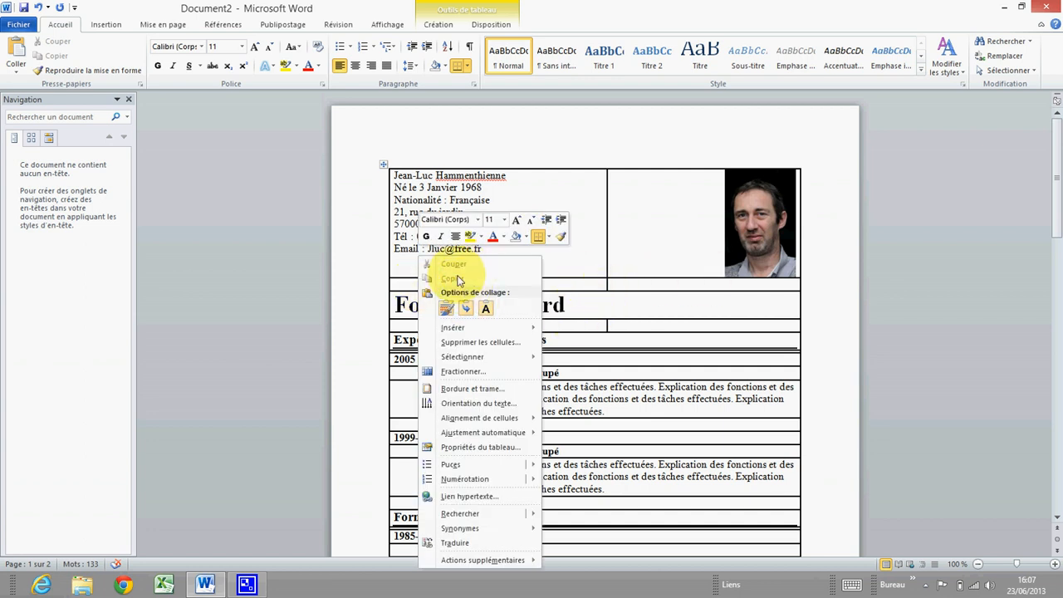
left_click(467, 306)
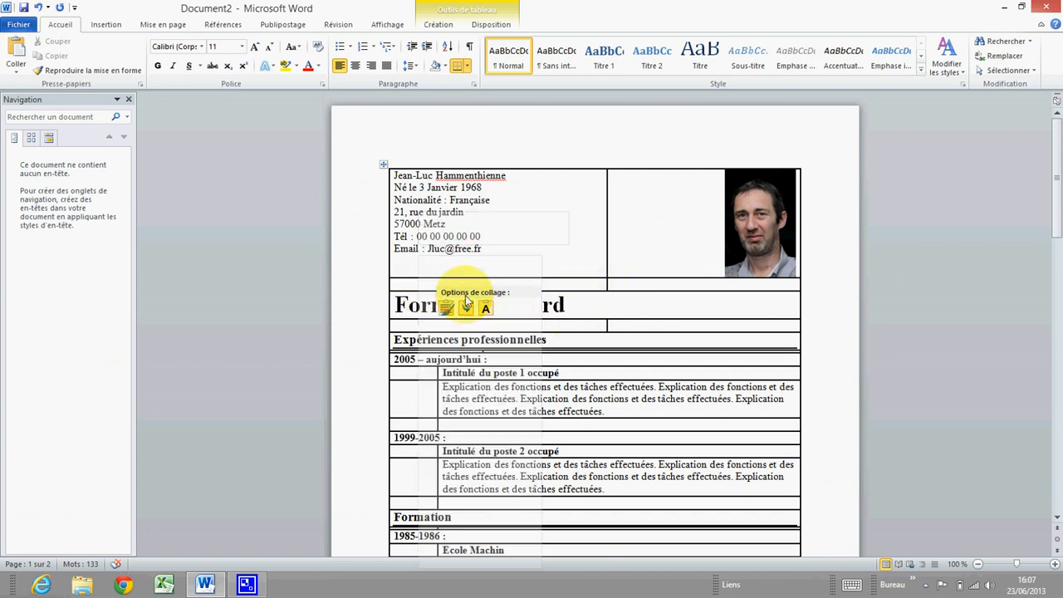
Delete the entire empty row between the contact details and 'Formateur Word' with Supprimer la ligne entière
left_click(402, 283)
left_click_drag(402, 283, 648, 289)
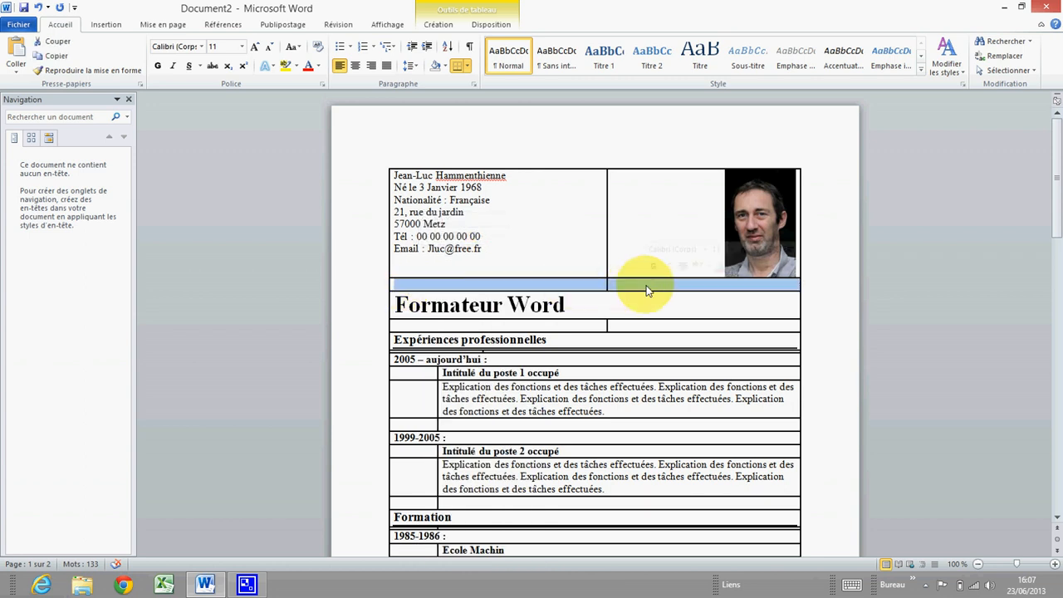
right_click(585, 288)
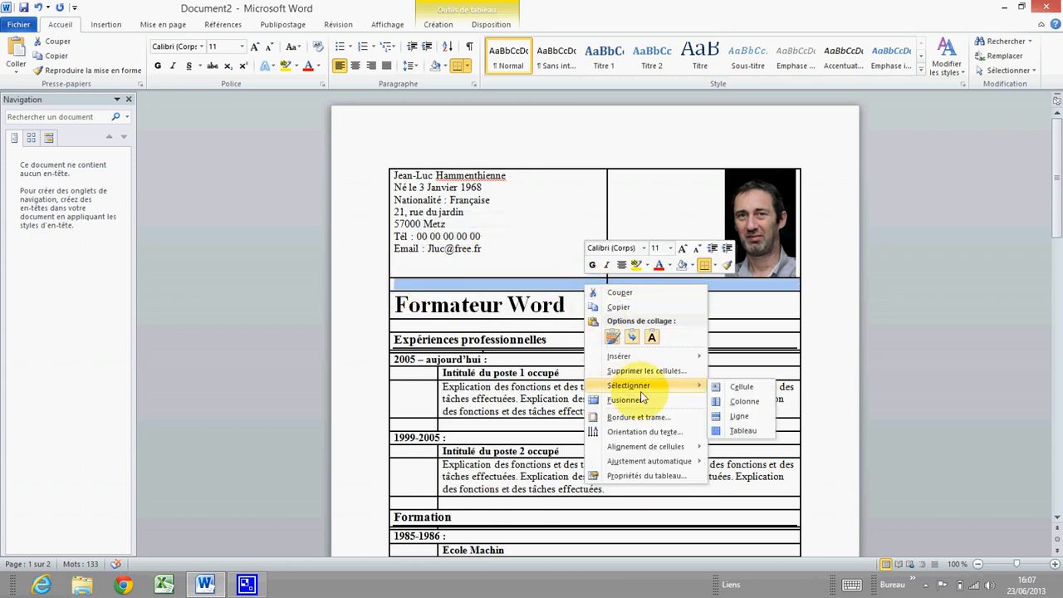
left_click(637, 370)
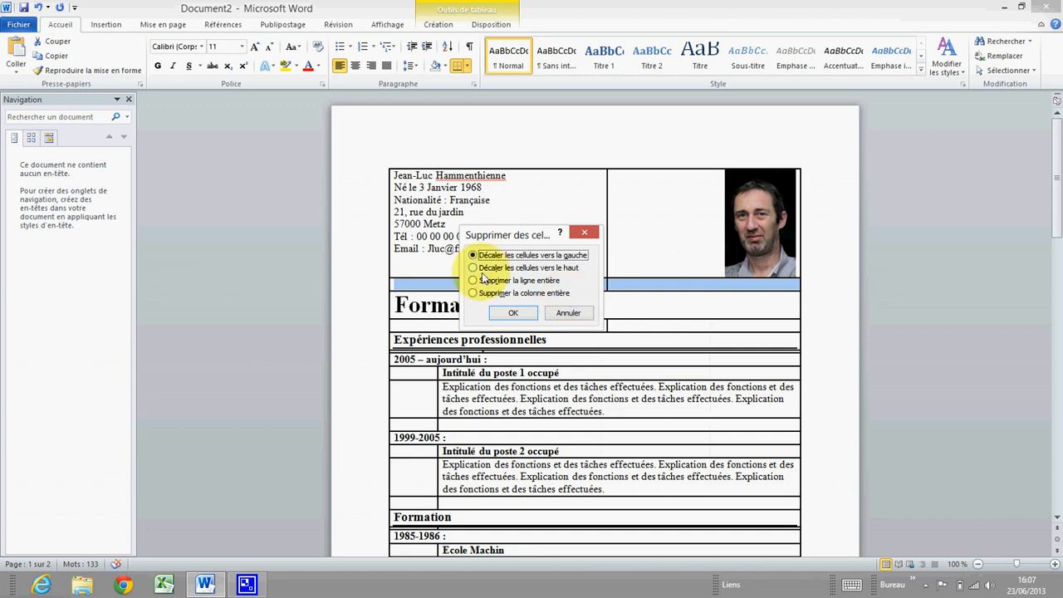
left_click(542, 281)
left_click(514, 312)
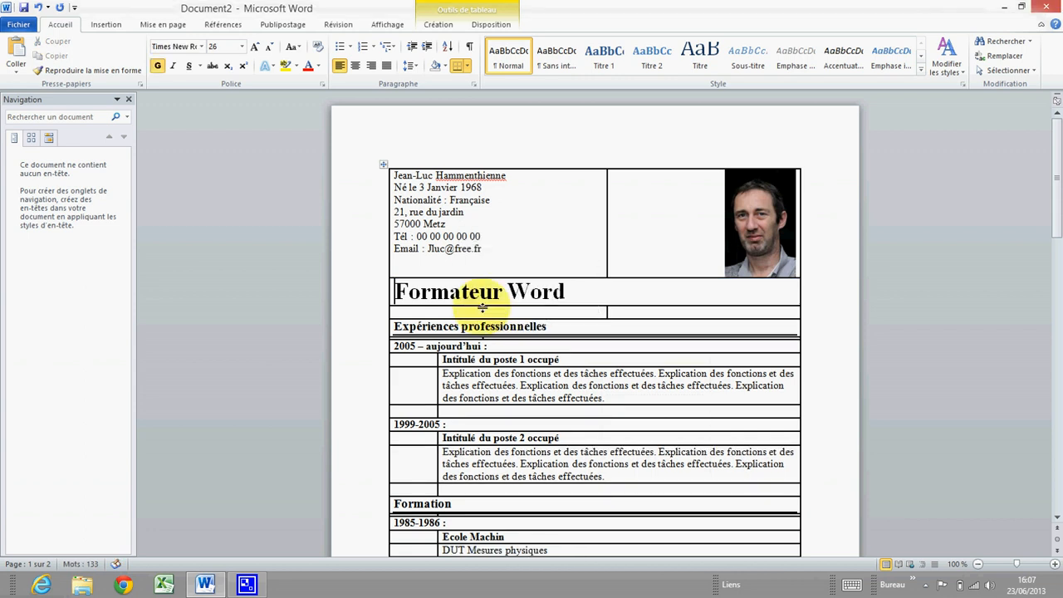
scroll(474, 299, "down", 4)
scroll(477, 309, "down", 6)
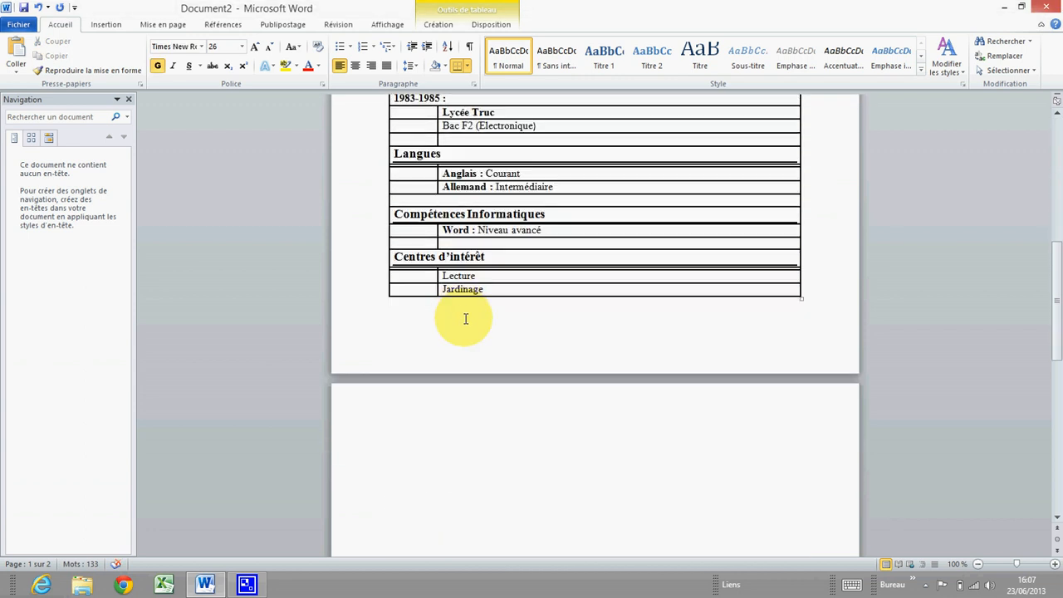
scroll(466, 319, "up", 7)
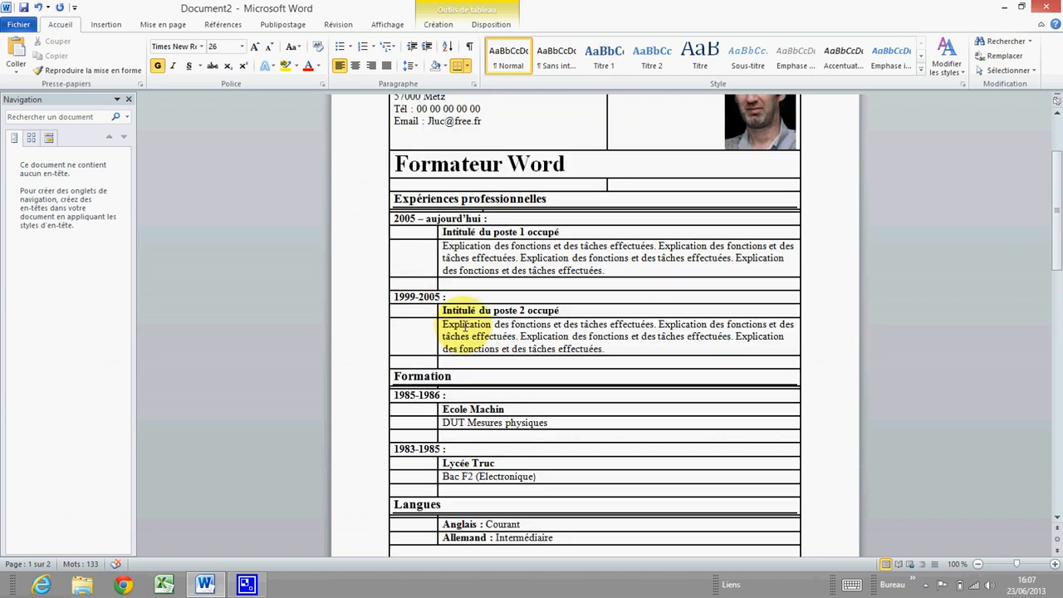
scroll(540, 307, "up", 3)
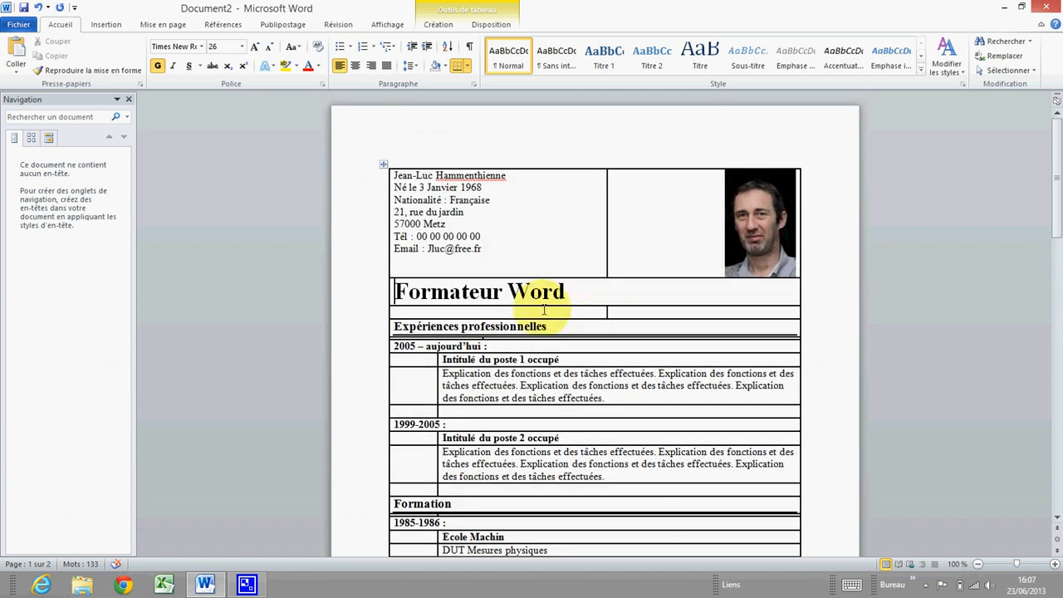
Set the CV table's borders to None, leaving only the heading rules
right_click(545, 240)
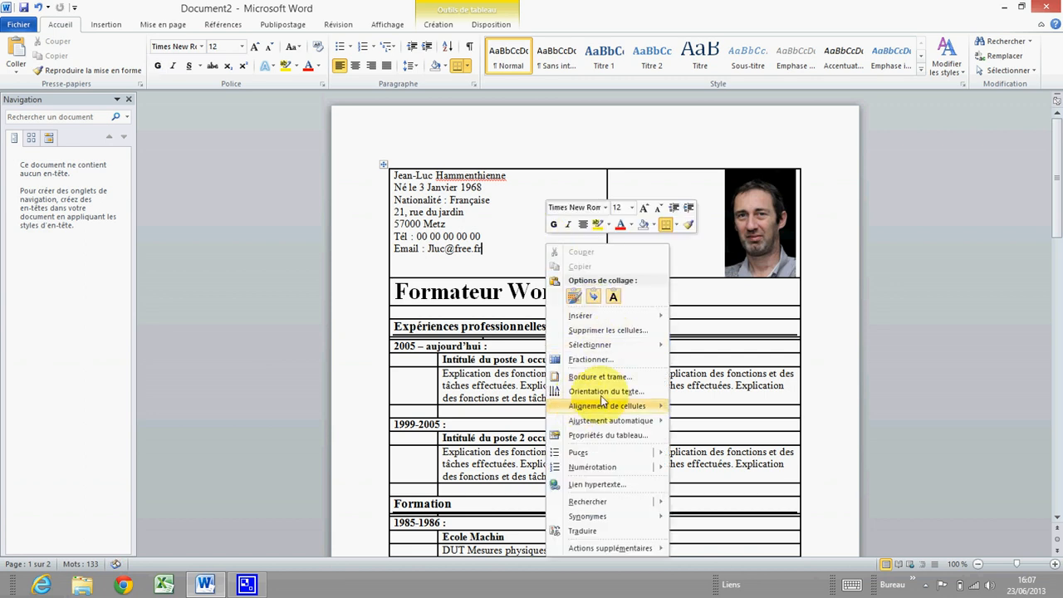
left_click(612, 434)
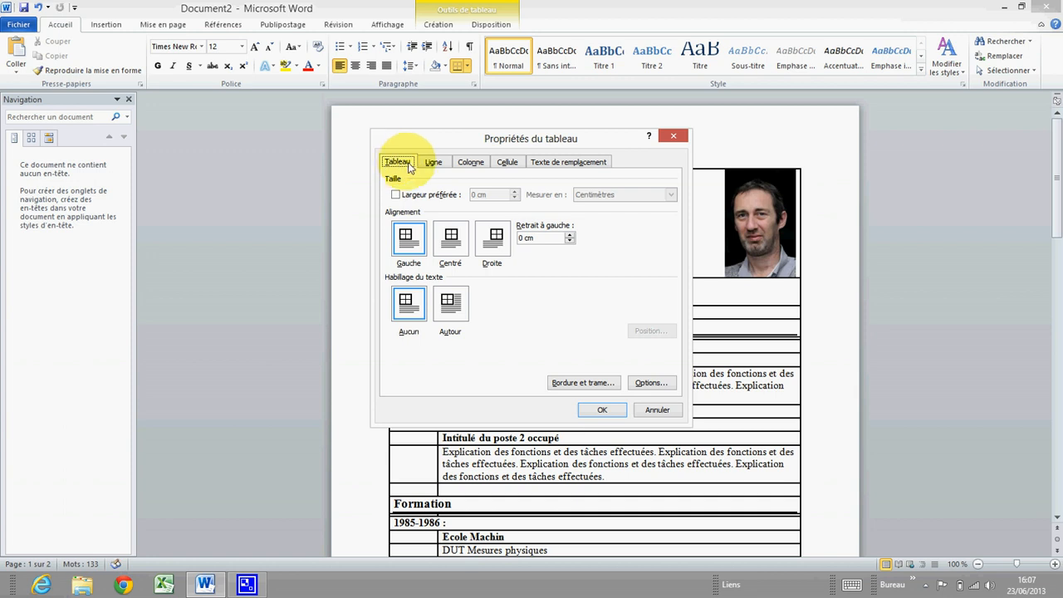
left_click(578, 383)
left_click(375, 206)
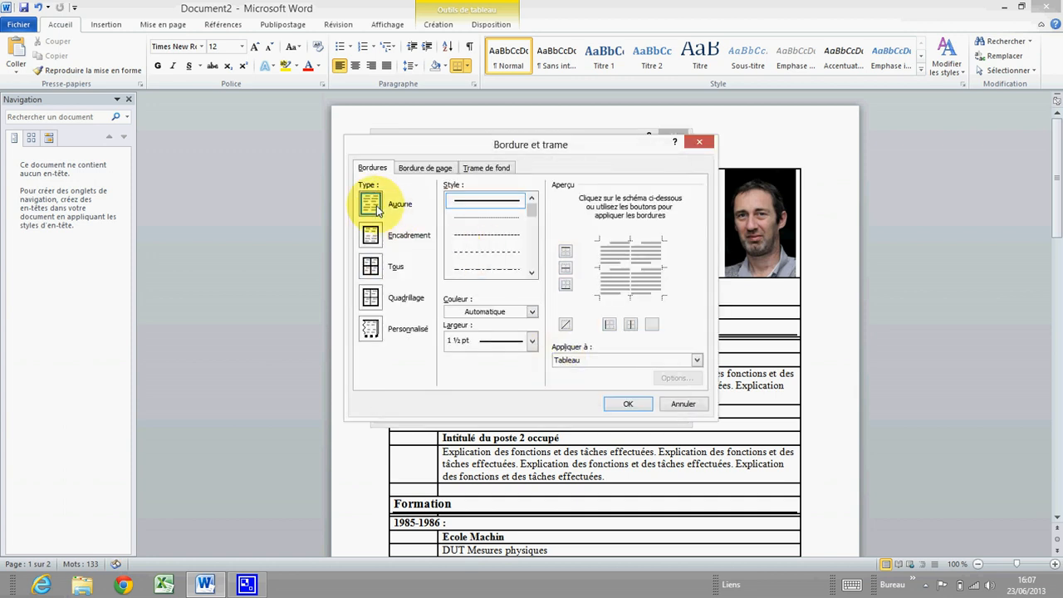
left_click(628, 403)
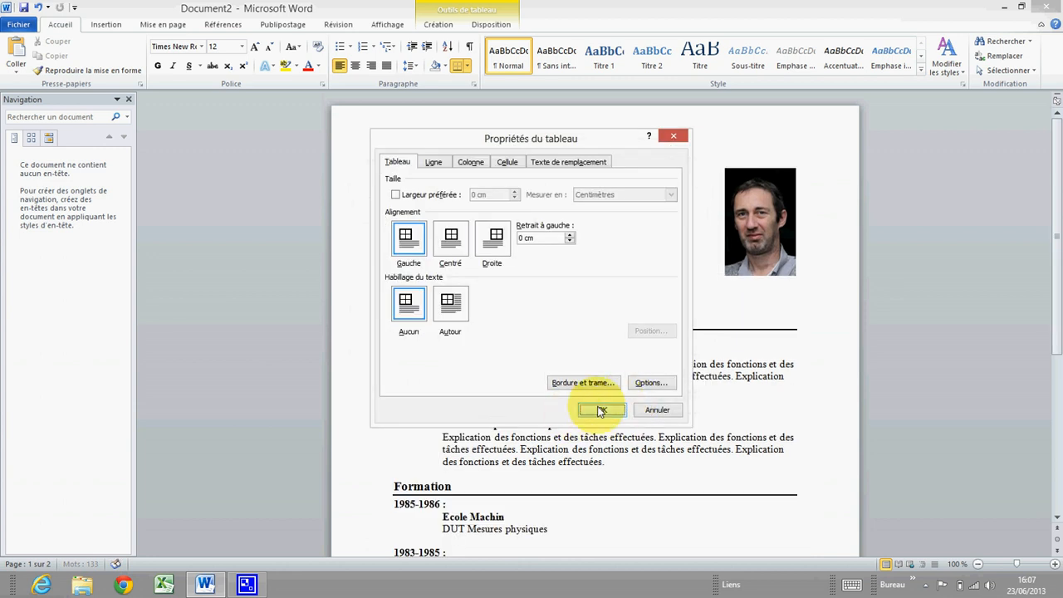
left_click(606, 410)
scroll(415, 297, "down", 2)
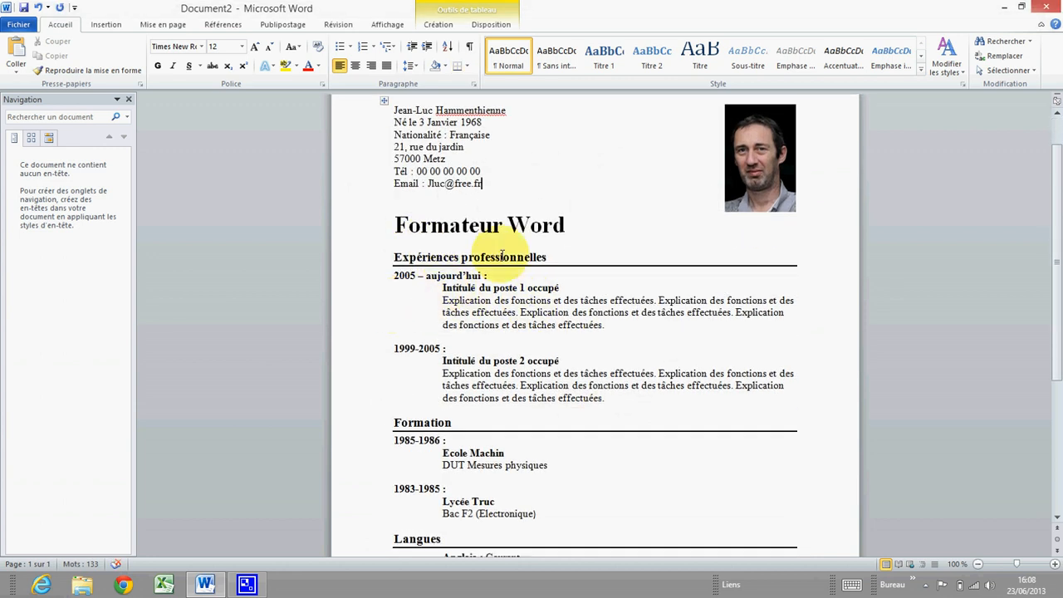
scroll(451, 292, "down", 5)
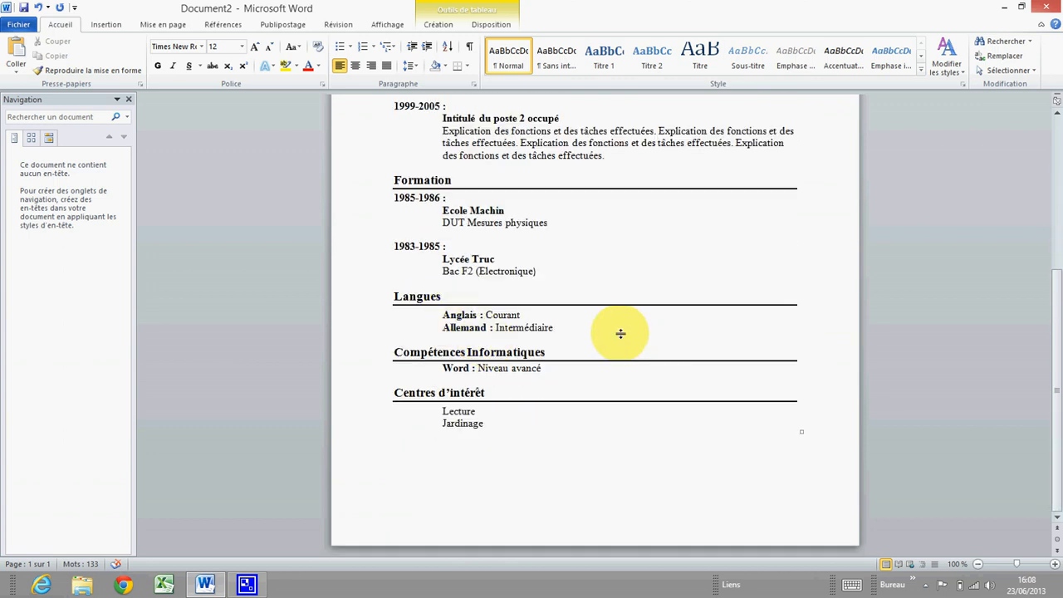
scroll(617, 332, "up", 5)
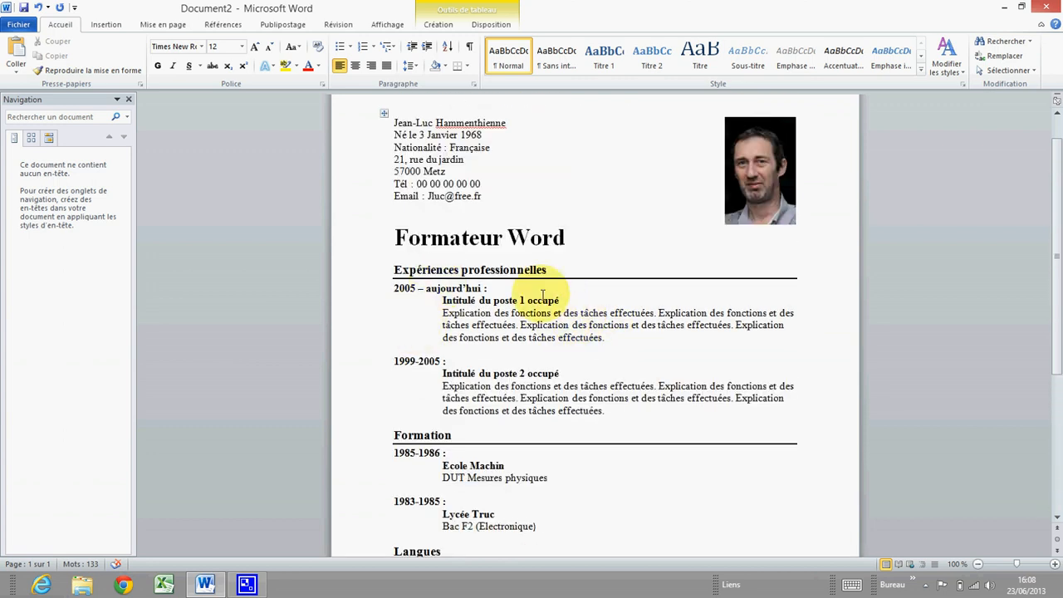
scroll(465, 299, "up", 1)
Select the Formateur Word title and set its border width to 2 ¼ pt
triple_click(448, 290)
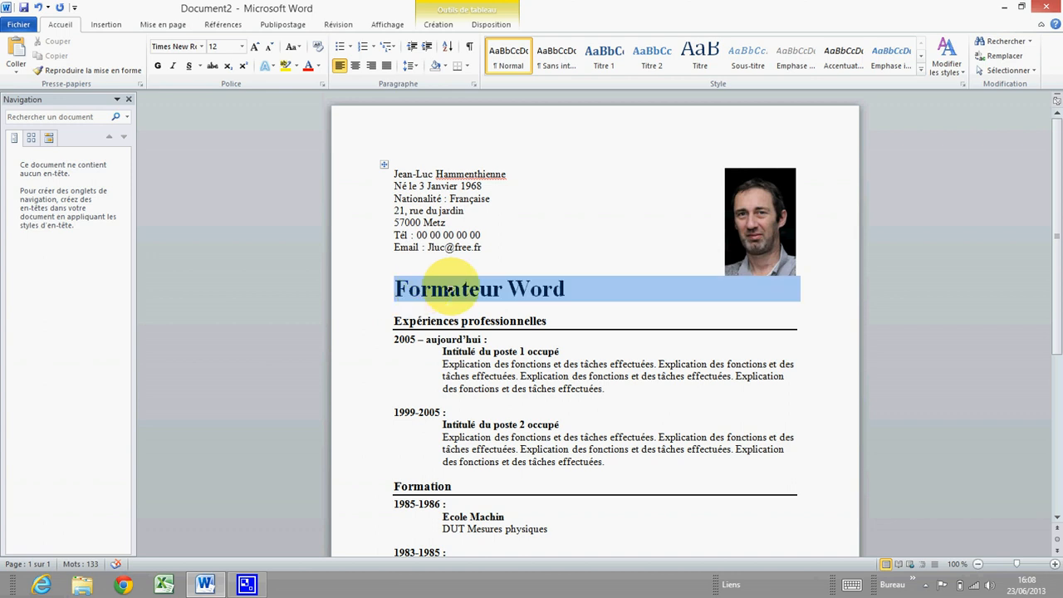
right_click(453, 291)
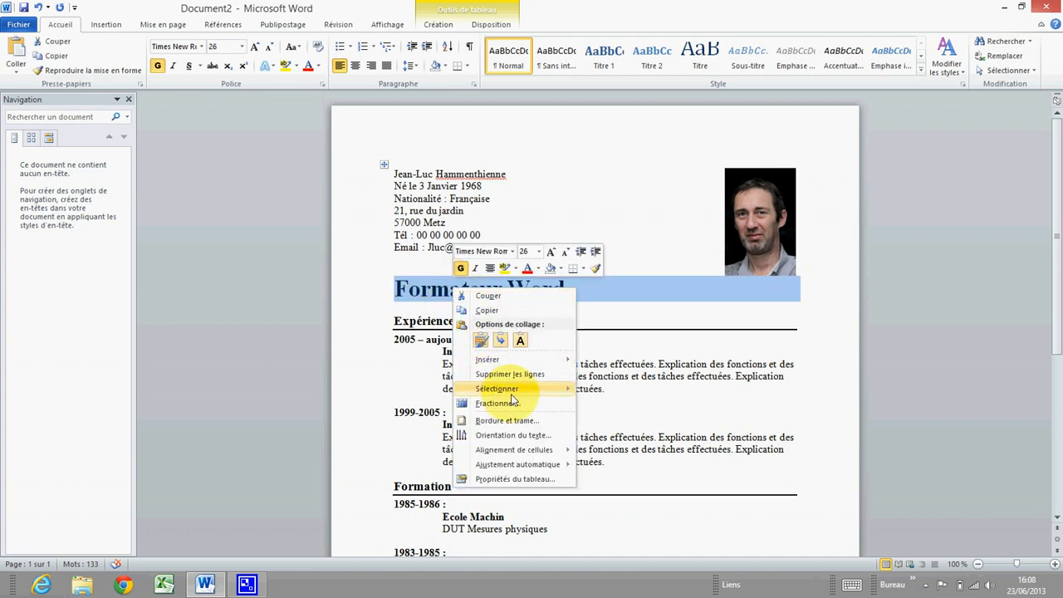
left_click(499, 421)
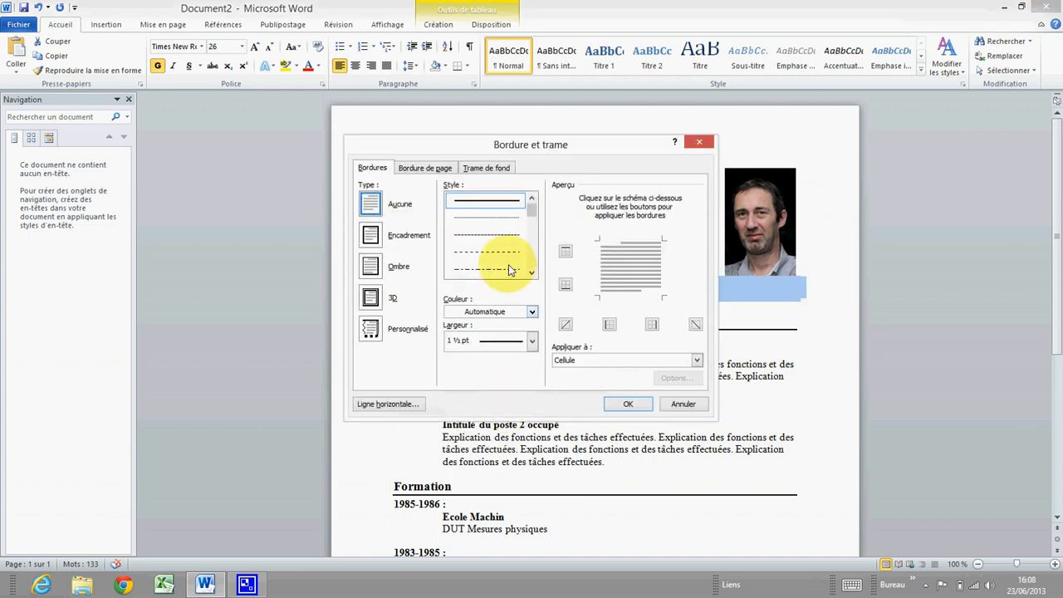
left_click(533, 341)
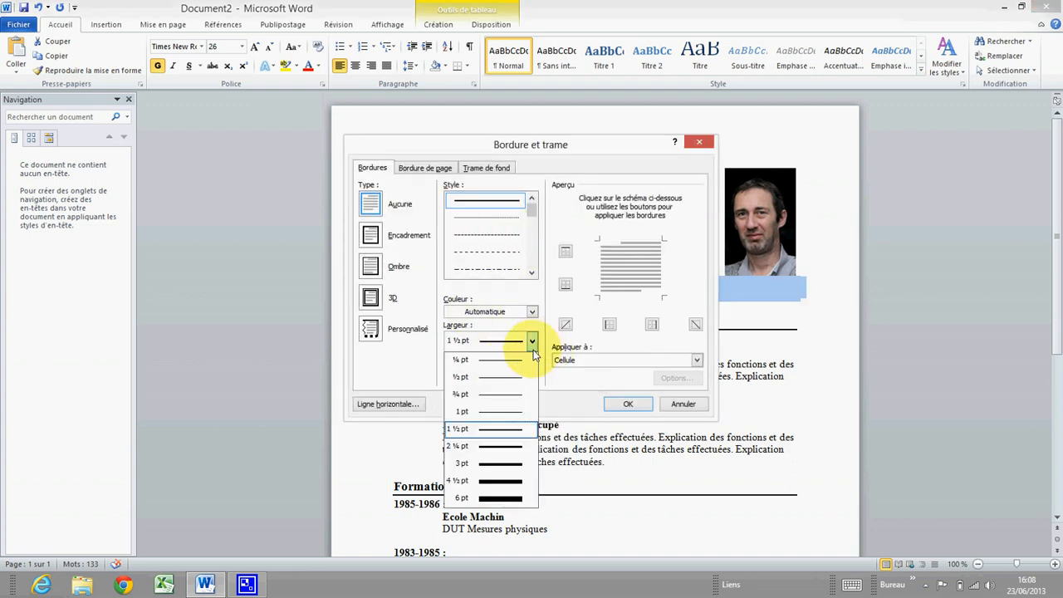
left_click(484, 450)
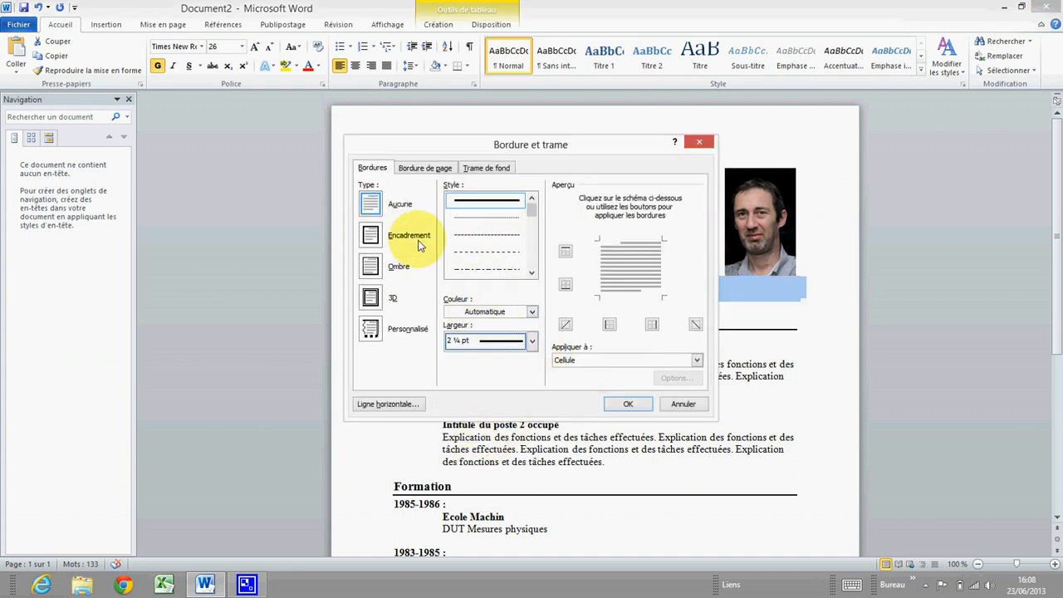
Keep only the bottom border, applied to the whole paragraph, and confirm the rule
left_click(382, 238)
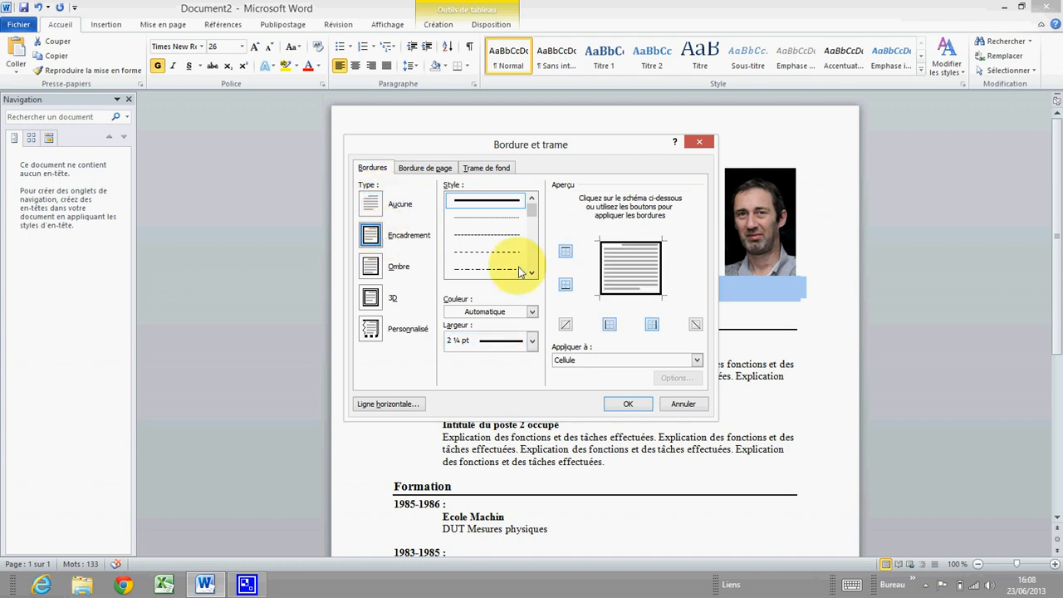
left_click(565, 253)
left_click(609, 324)
left_click(651, 324)
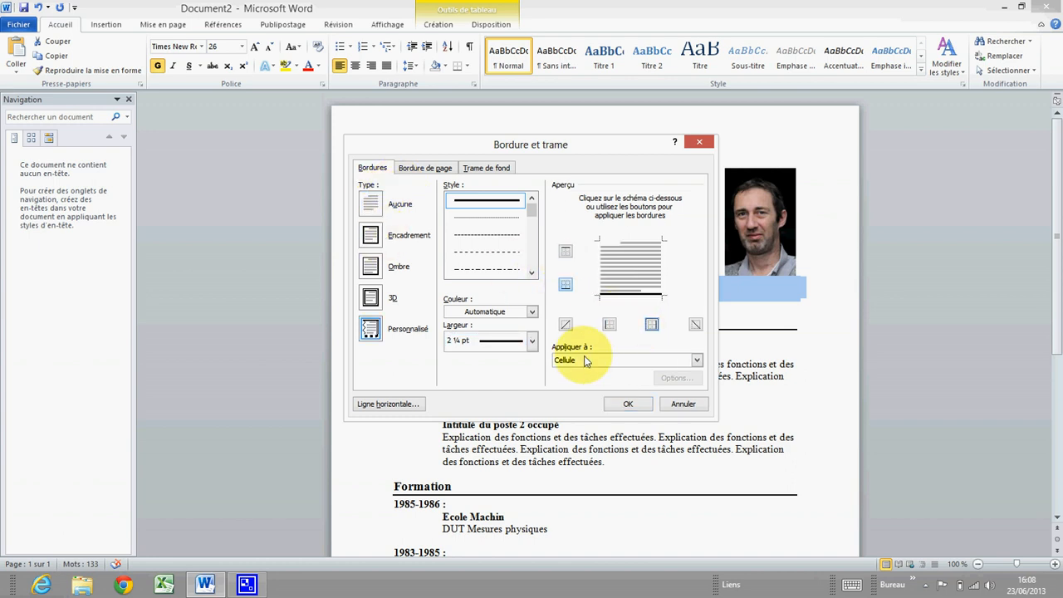
left_click(586, 360)
left_click(585, 380)
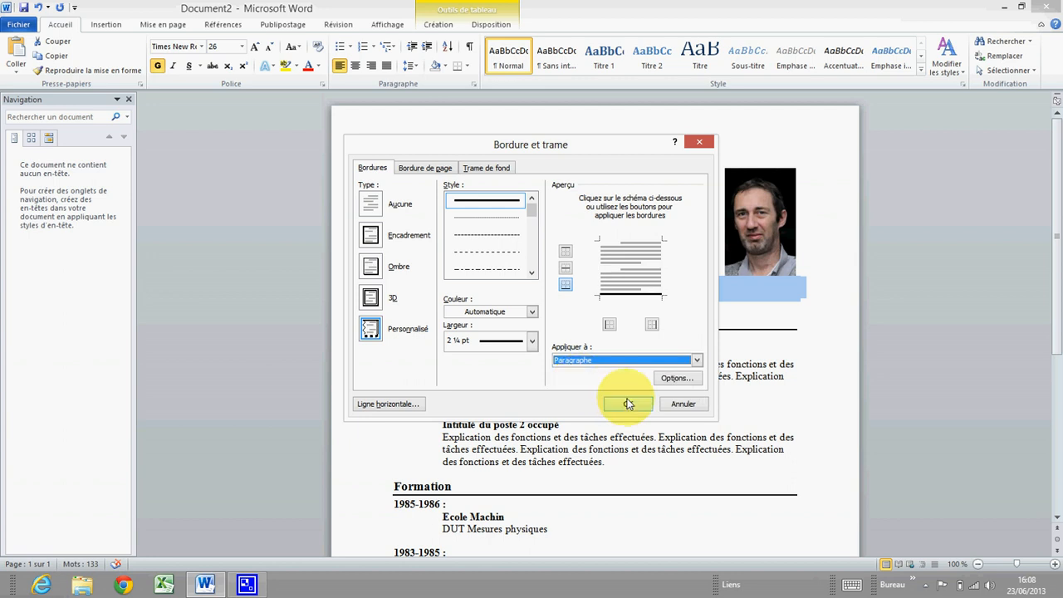
left_click(627, 403)
left_click(451, 309)
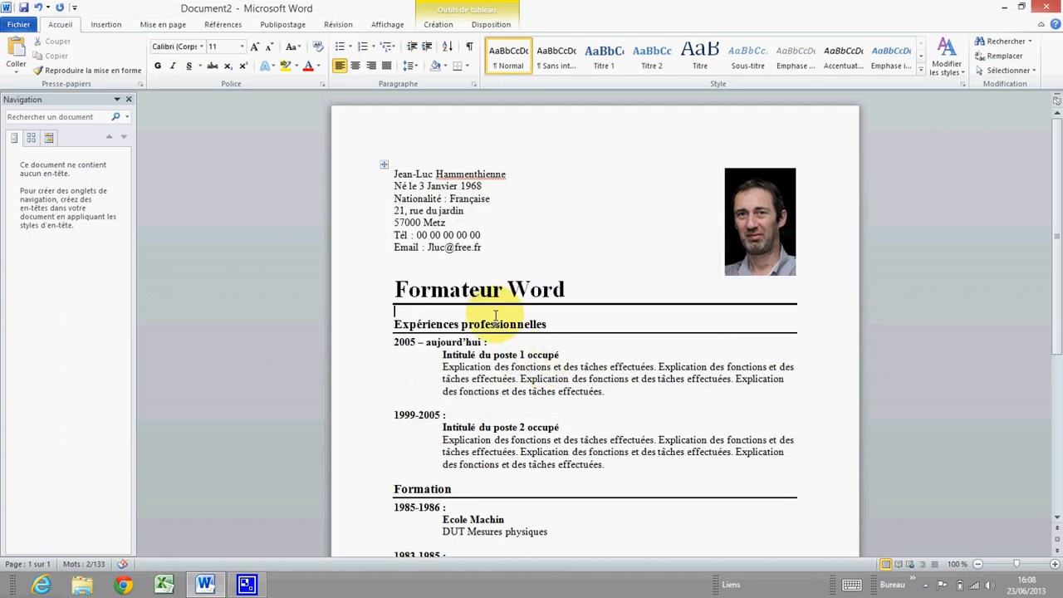
scroll(449, 332, "down", 4)
scroll(451, 324, "down", 3)
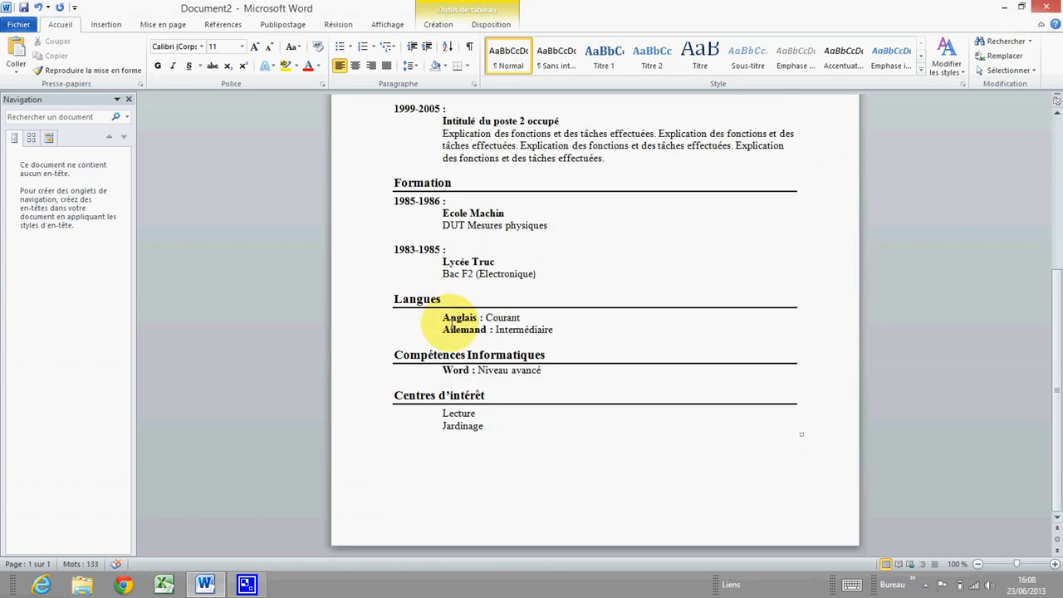
scroll(451, 311, "up", 6)
scroll(465, 320, "up", 1)
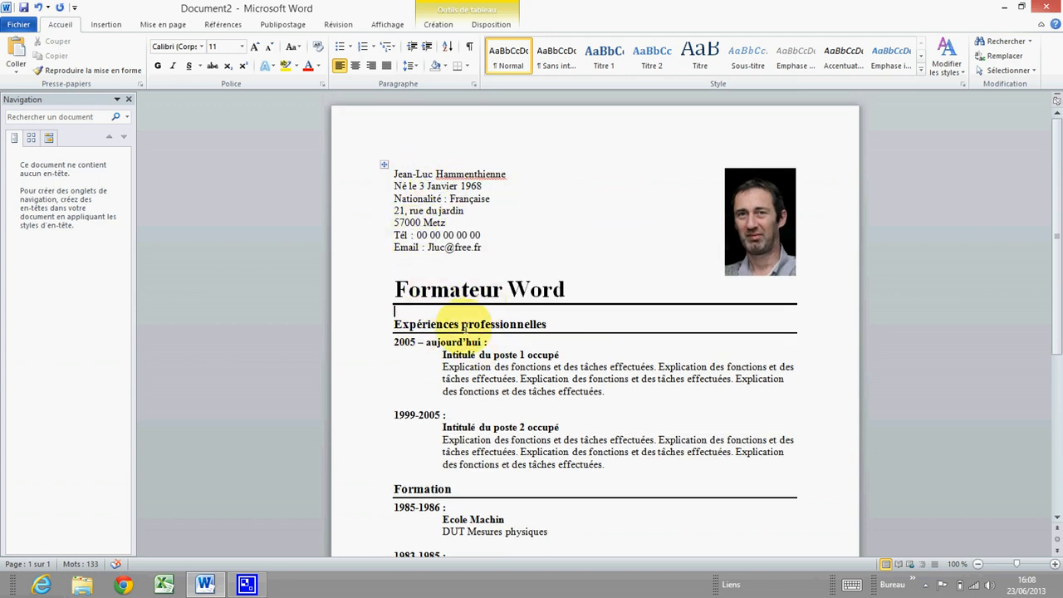
Save the document as 'CV' in the formation WORD folder on Data (D:)
left_click(21, 26)
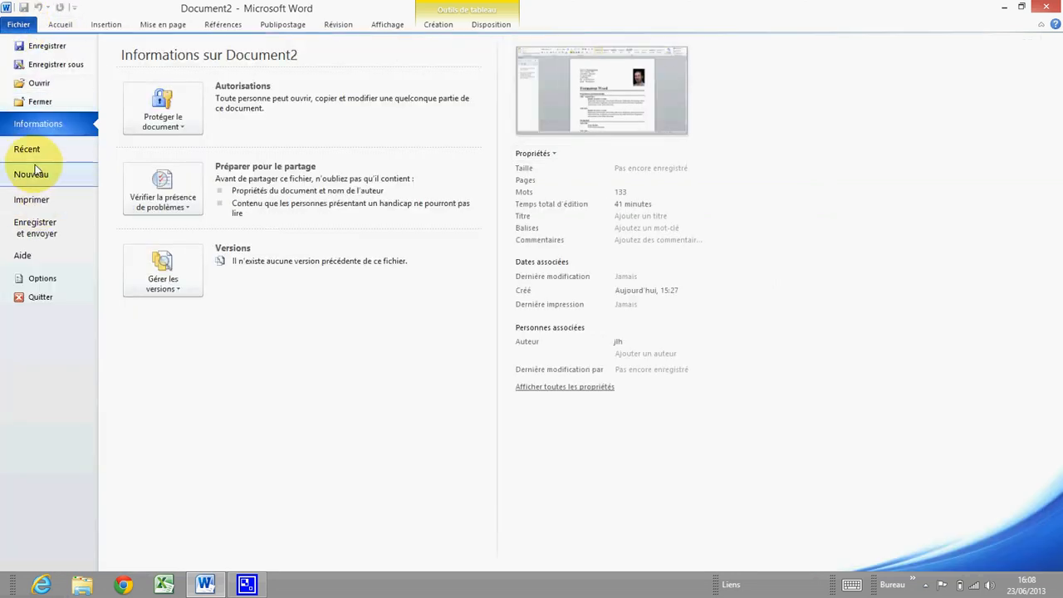
left_click(42, 47)
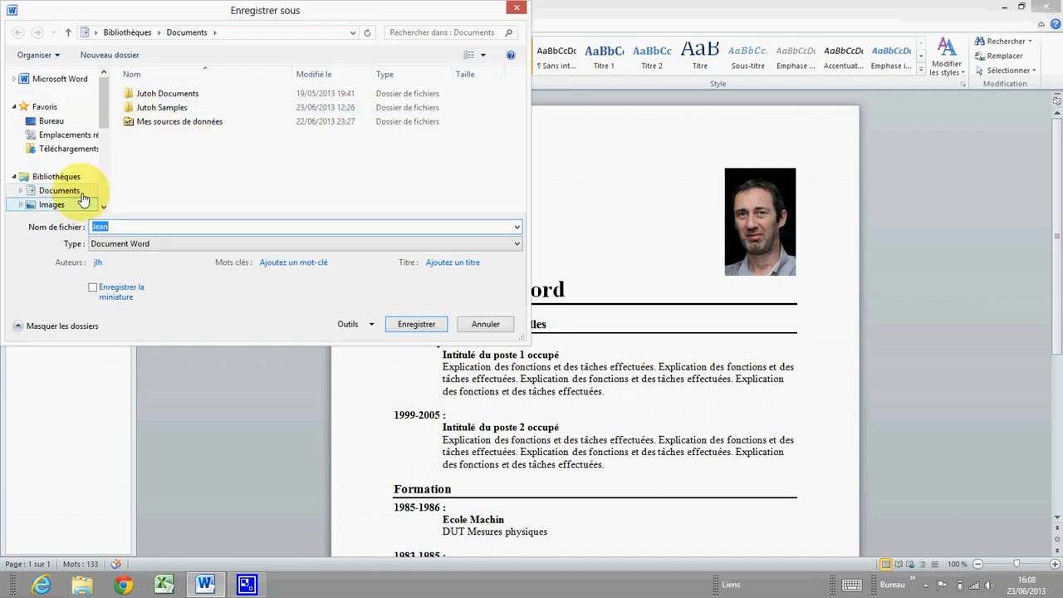
left_click_drag(102, 104, 103, 166)
left_click(69, 185)
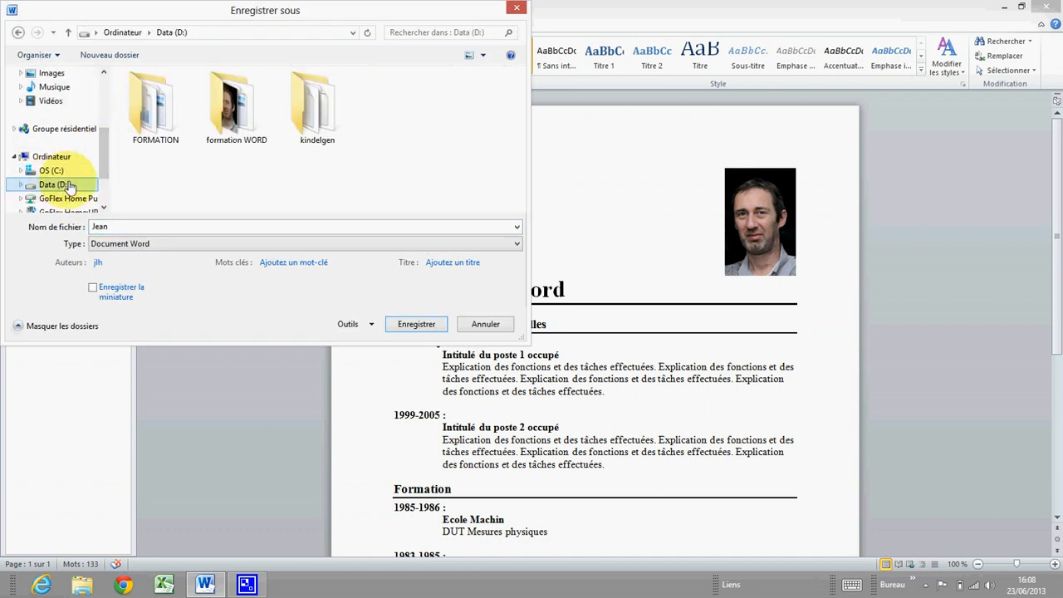
double_click(232, 108)
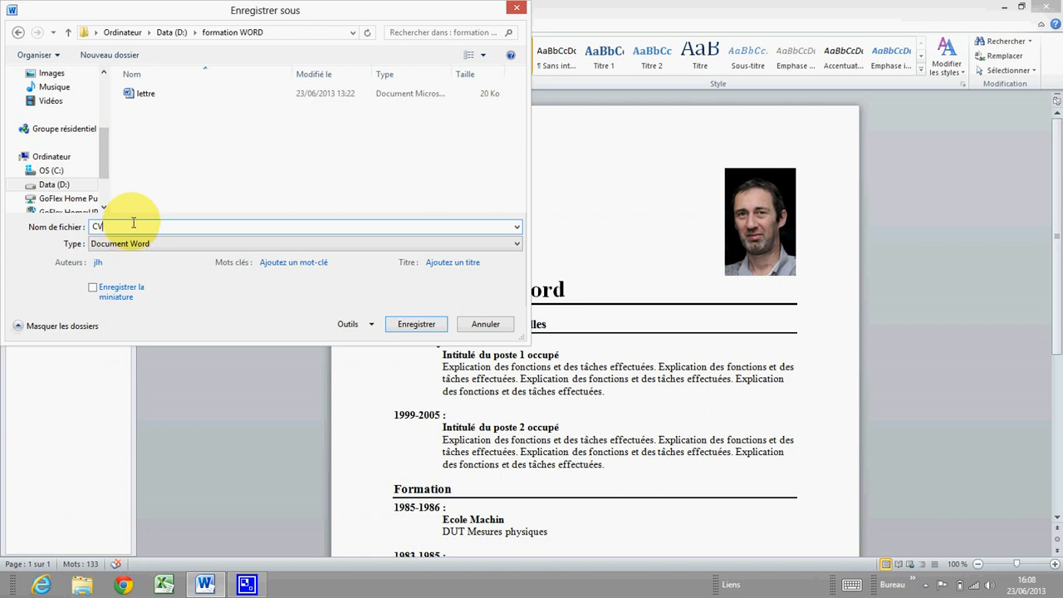
left_click(416, 325)
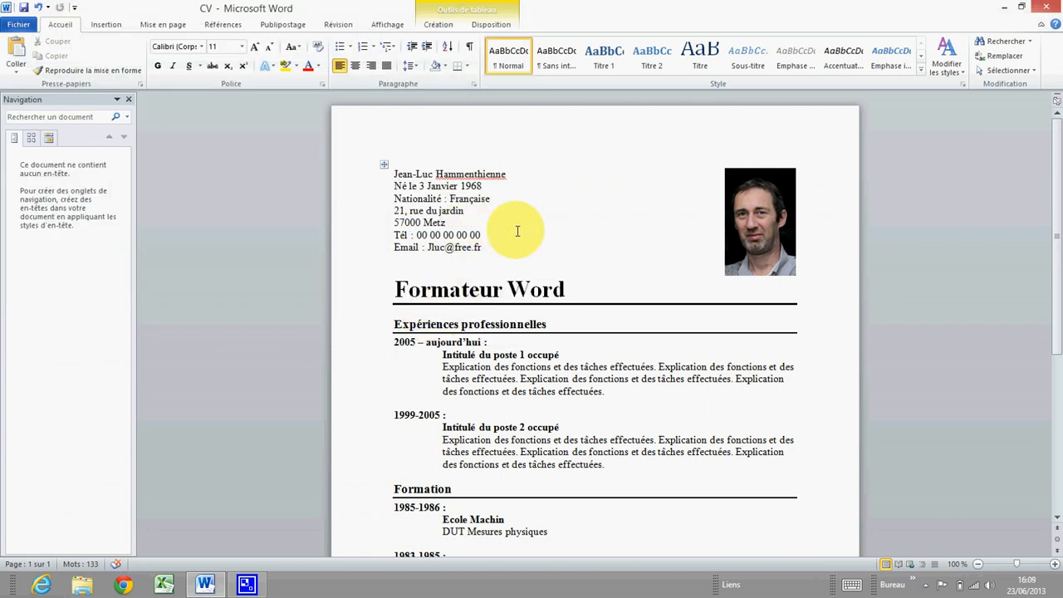
scroll(515, 249, "down", 4)
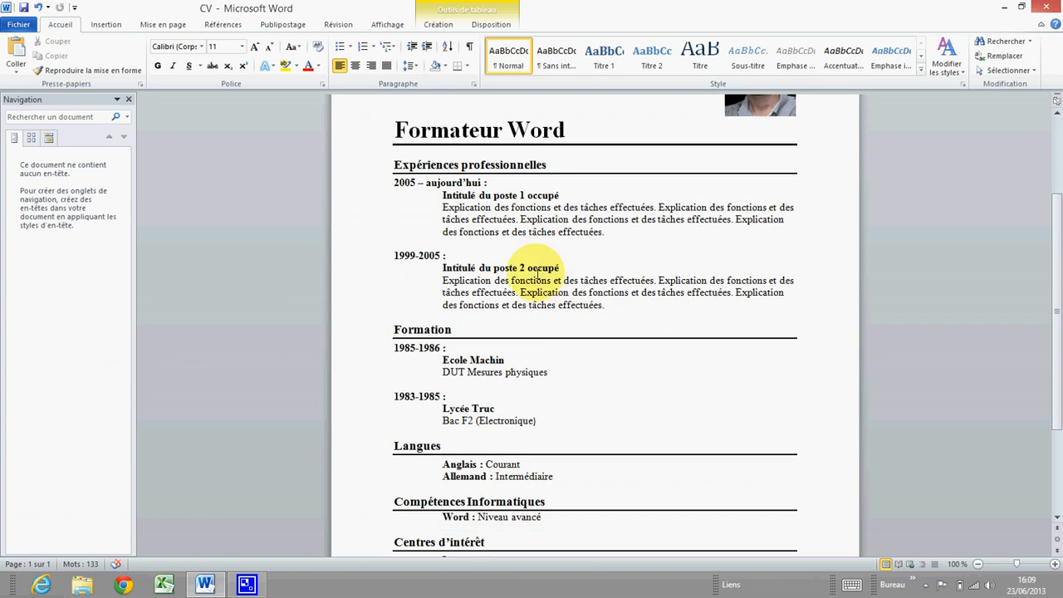
scroll(482, 249, "down", 1)
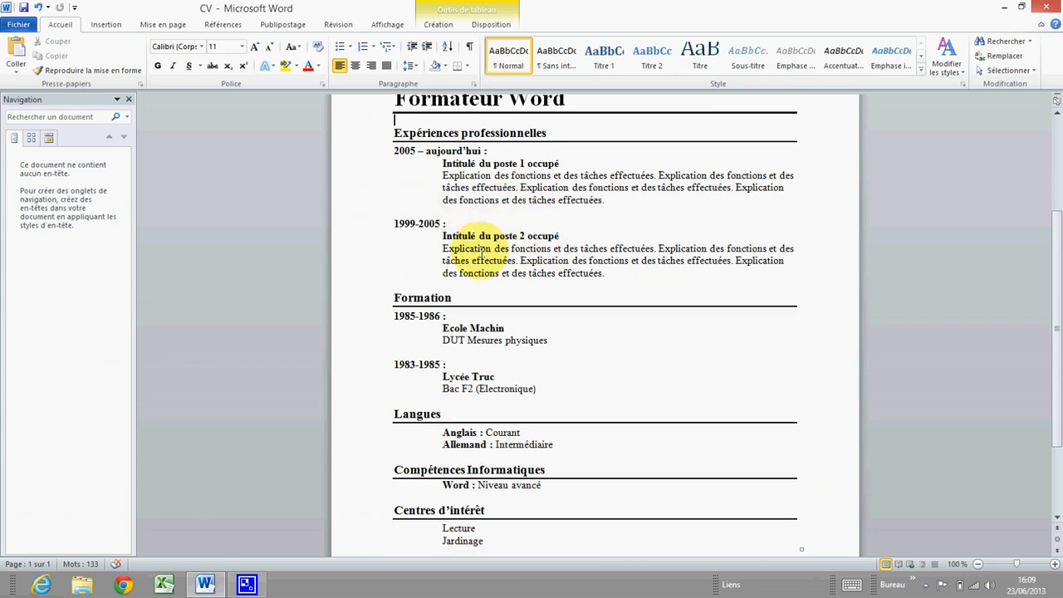
scroll(481, 253, "down", 2)
scroll(548, 266, "up", 5)
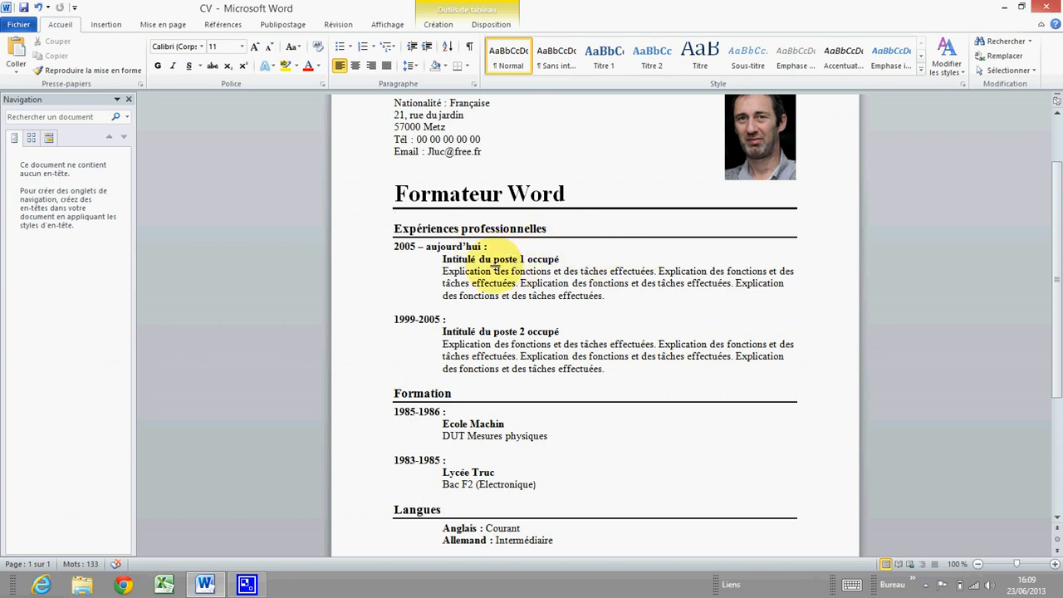
scroll(502, 264, "up", 3)
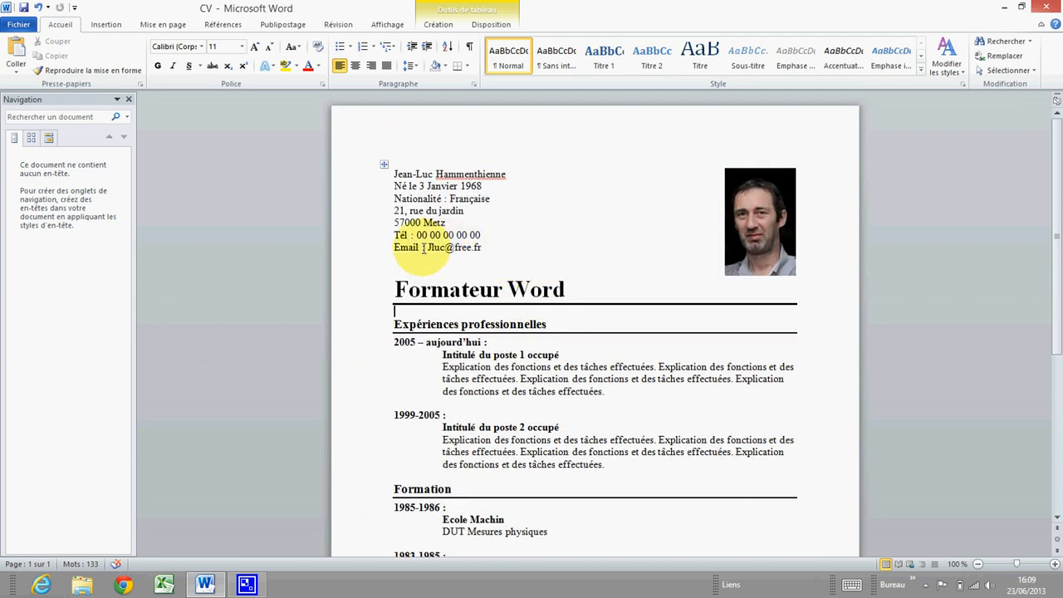